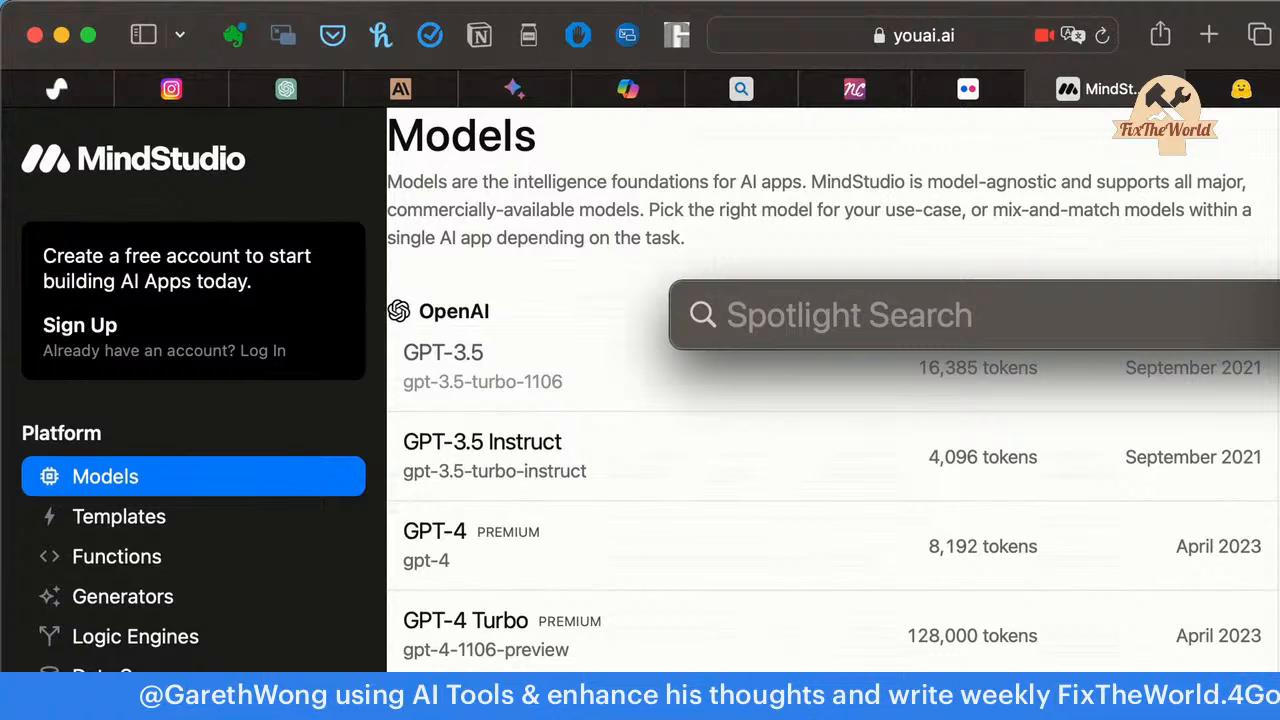
Open the Poe app, fit its window into view, and look through the recent chats and the official bots.
text(poe)
key(Return)
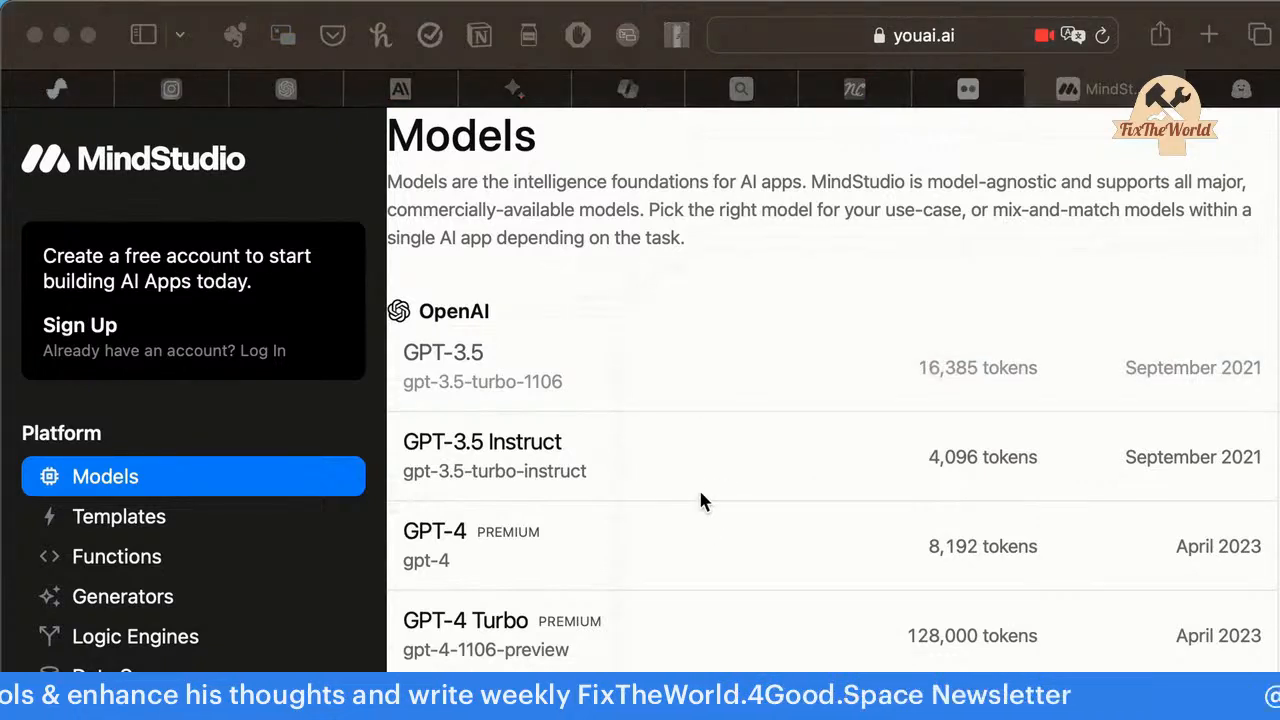
drag(800, 563, 837, 120)
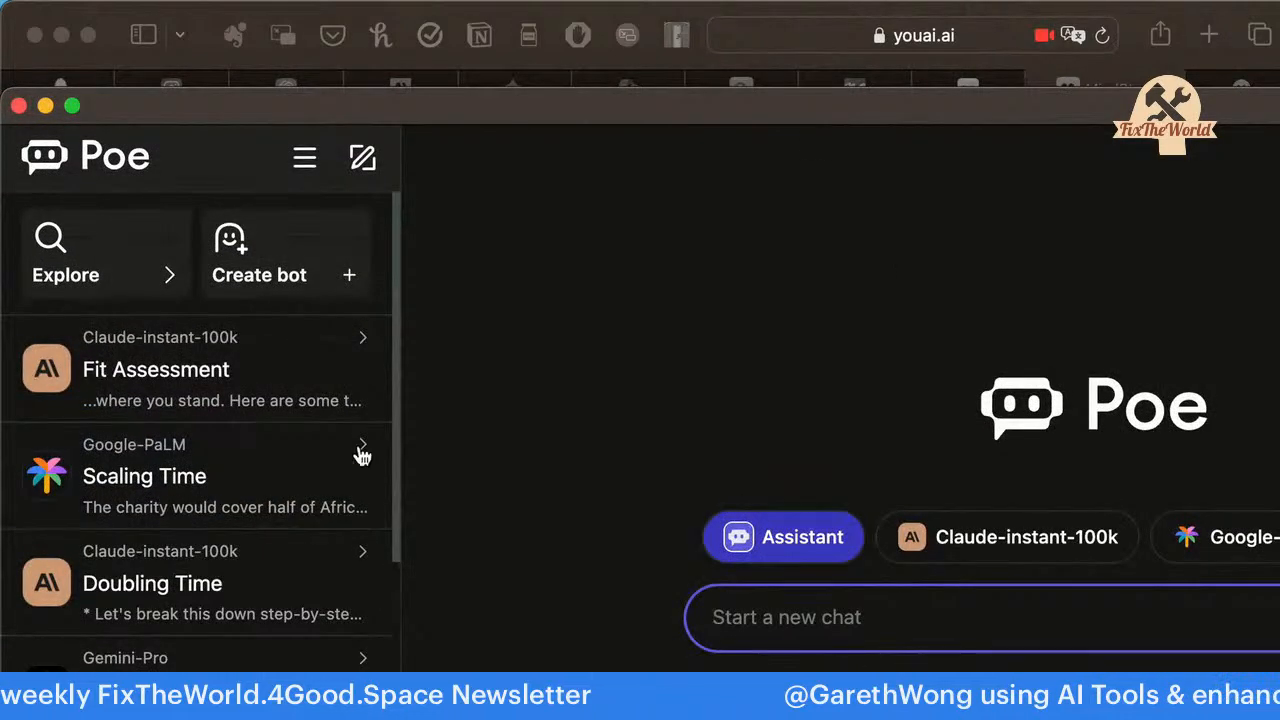
scroll(210, 562, down, 5)
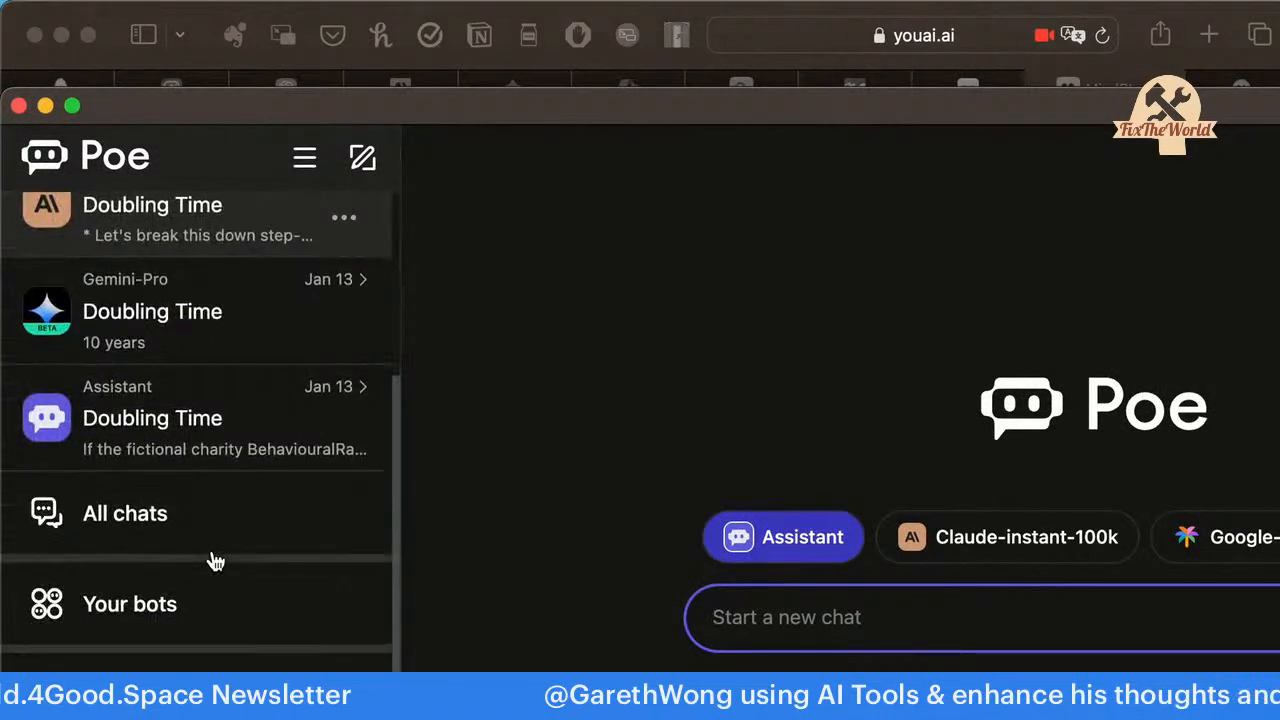
scroll(209, 560, up, 10)
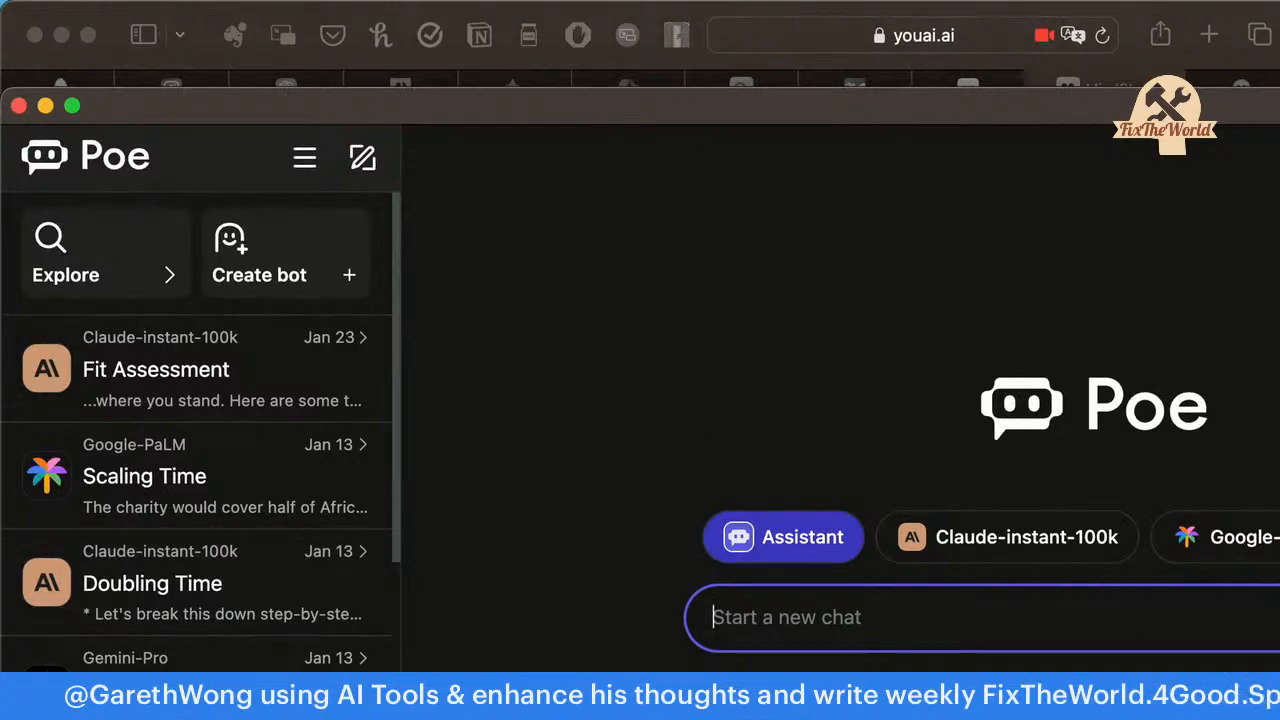
drag(1279, 400, 1279, 400)
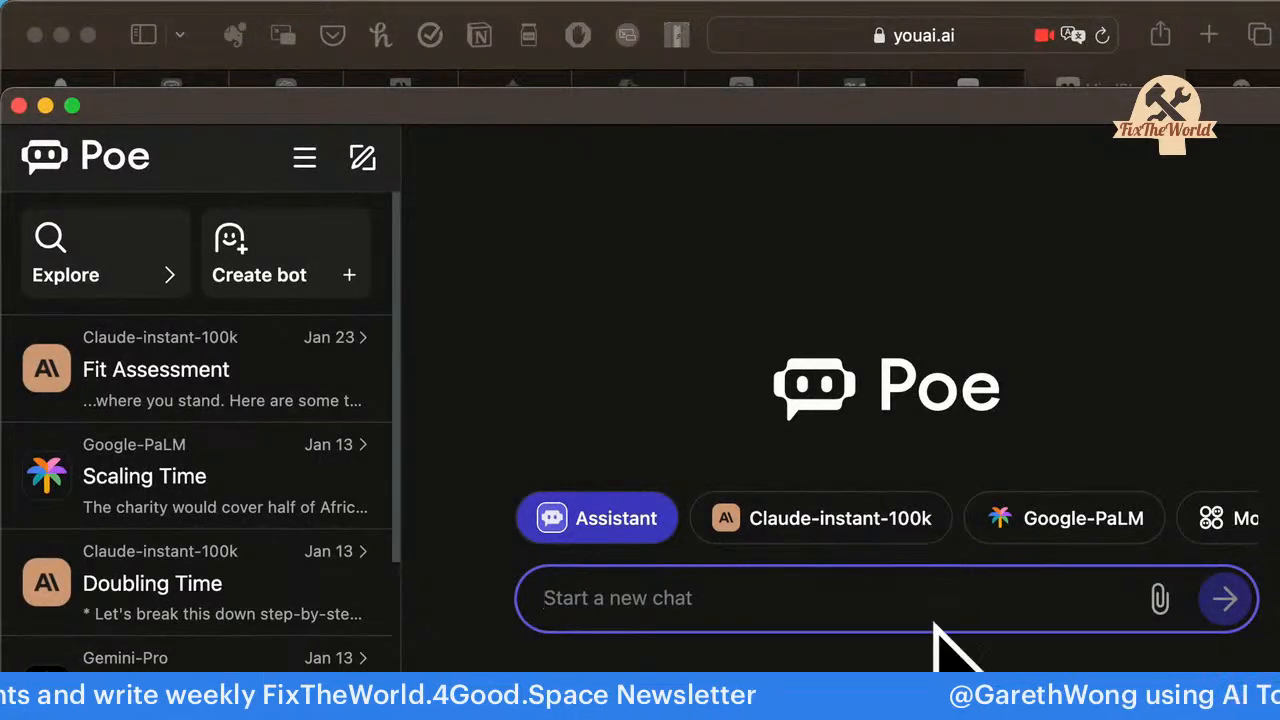
scroll(800, 658, down, 5)
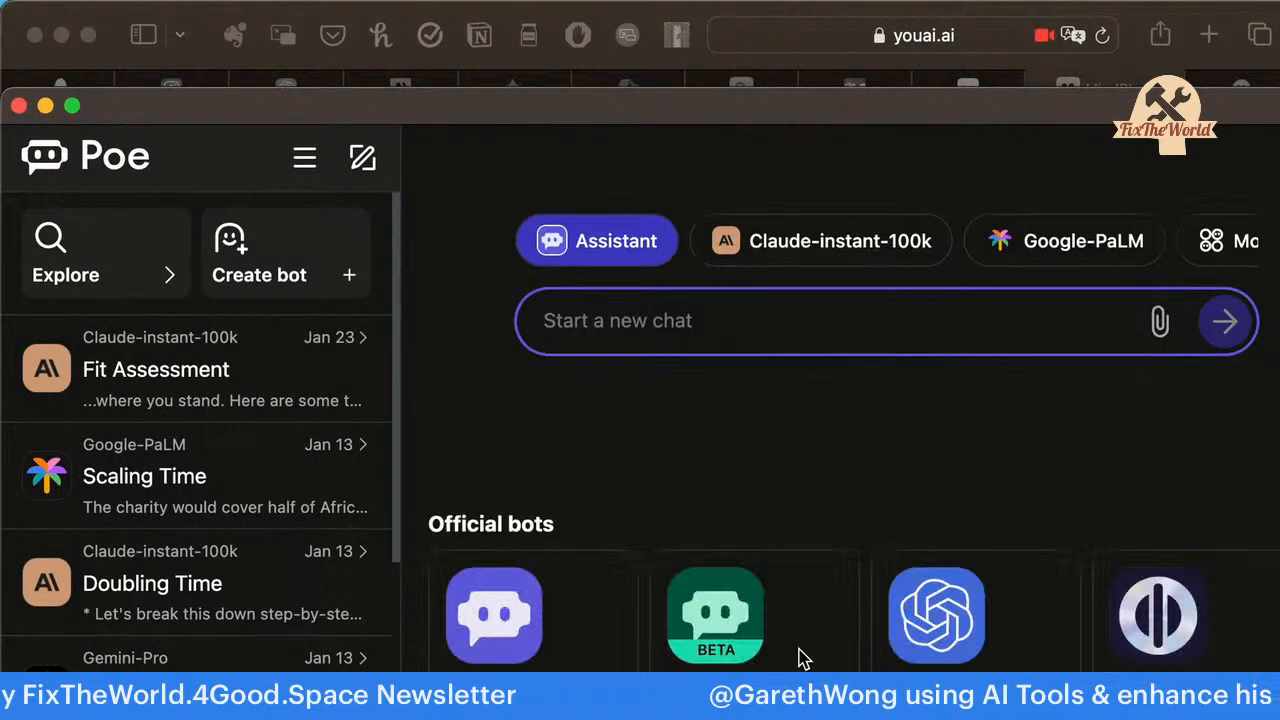
scroll(800, 658, down, 3)
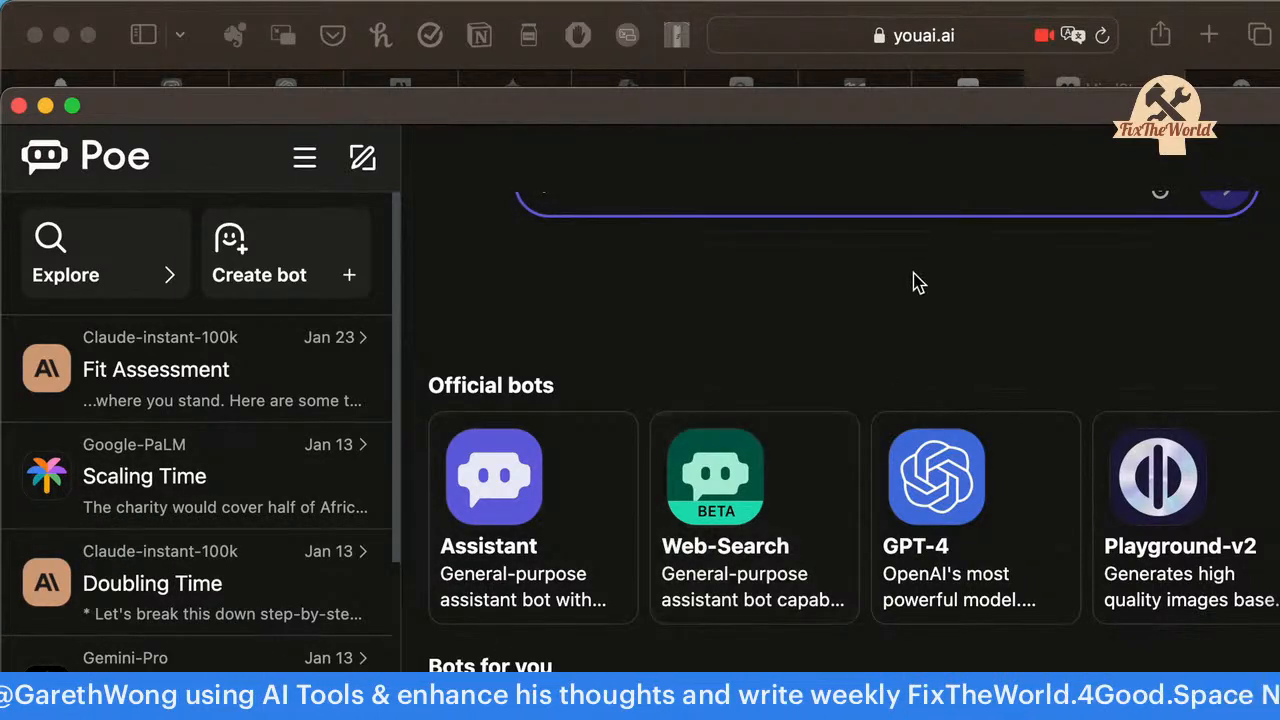
scroll(945, 326, up, 1)
scroll(945, 326, up, 5)
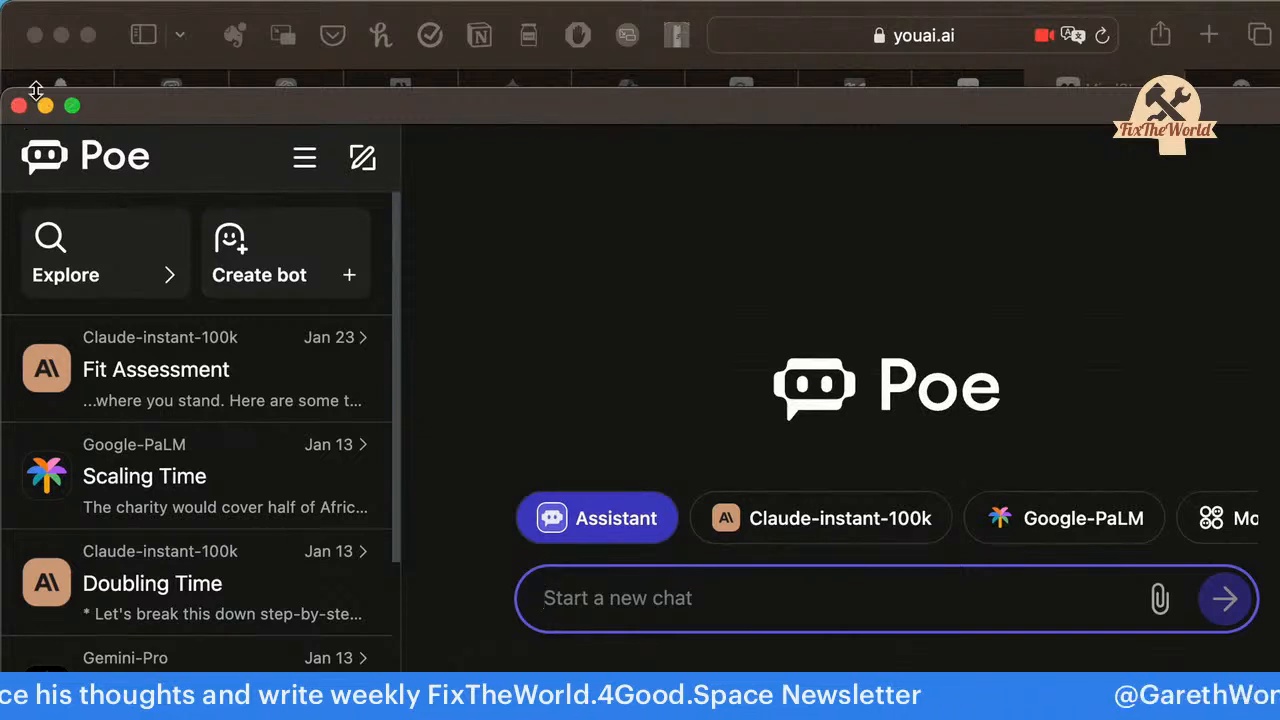
Quit Poe and return to the MindStudio Models page in the browser.
mouse_move(265, 10)
click(78, 14)
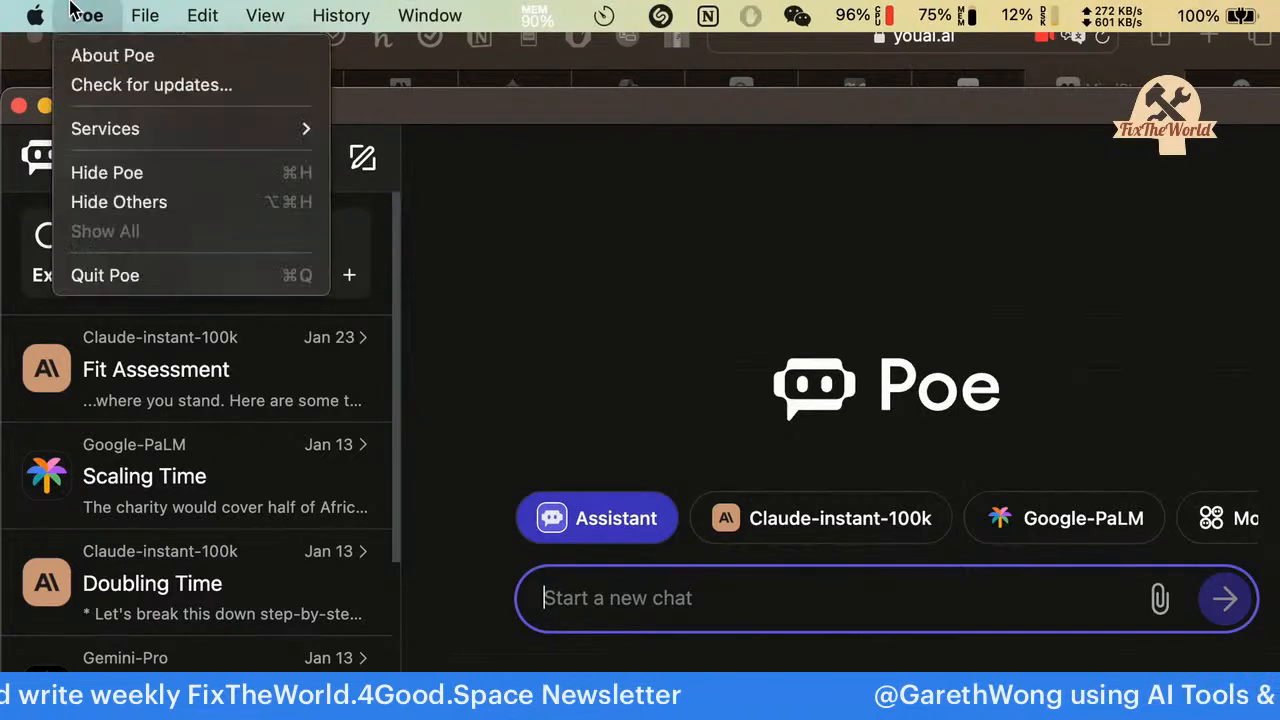
click(163, 276)
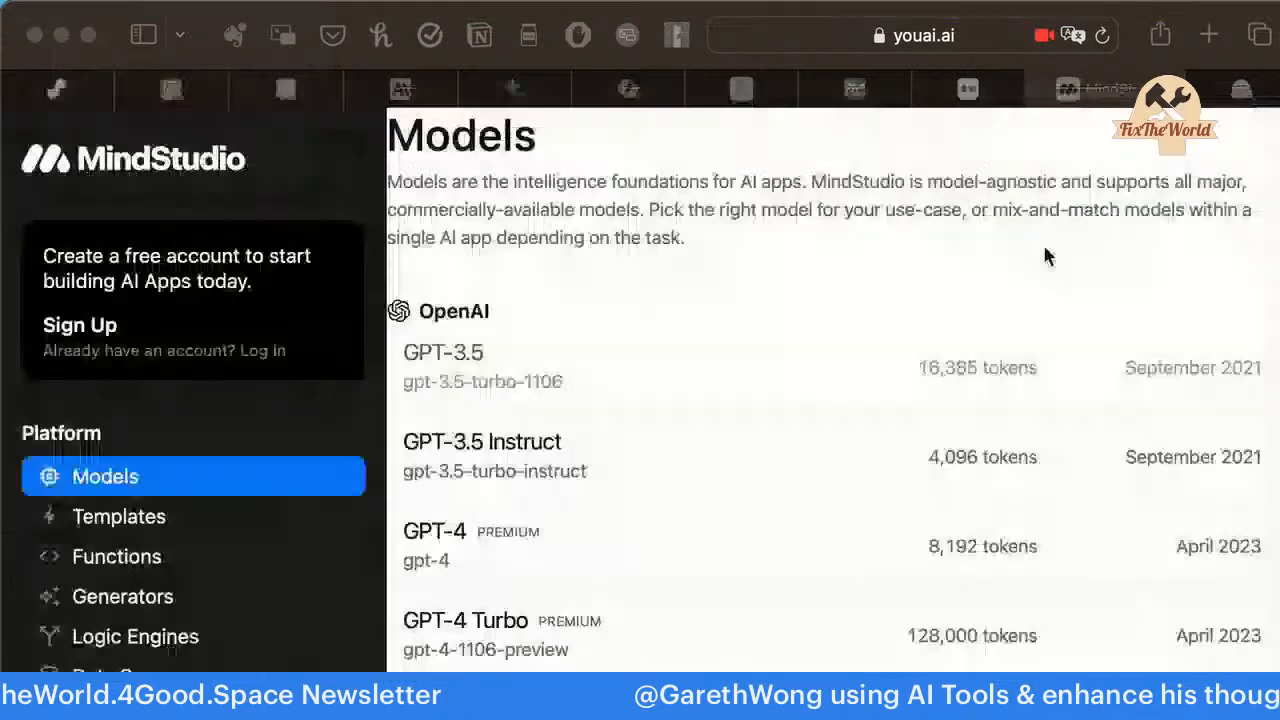
scroll(857, 597, down, 3)
scroll(860, 598, up, 2)
scroll(860, 598, up, 2)
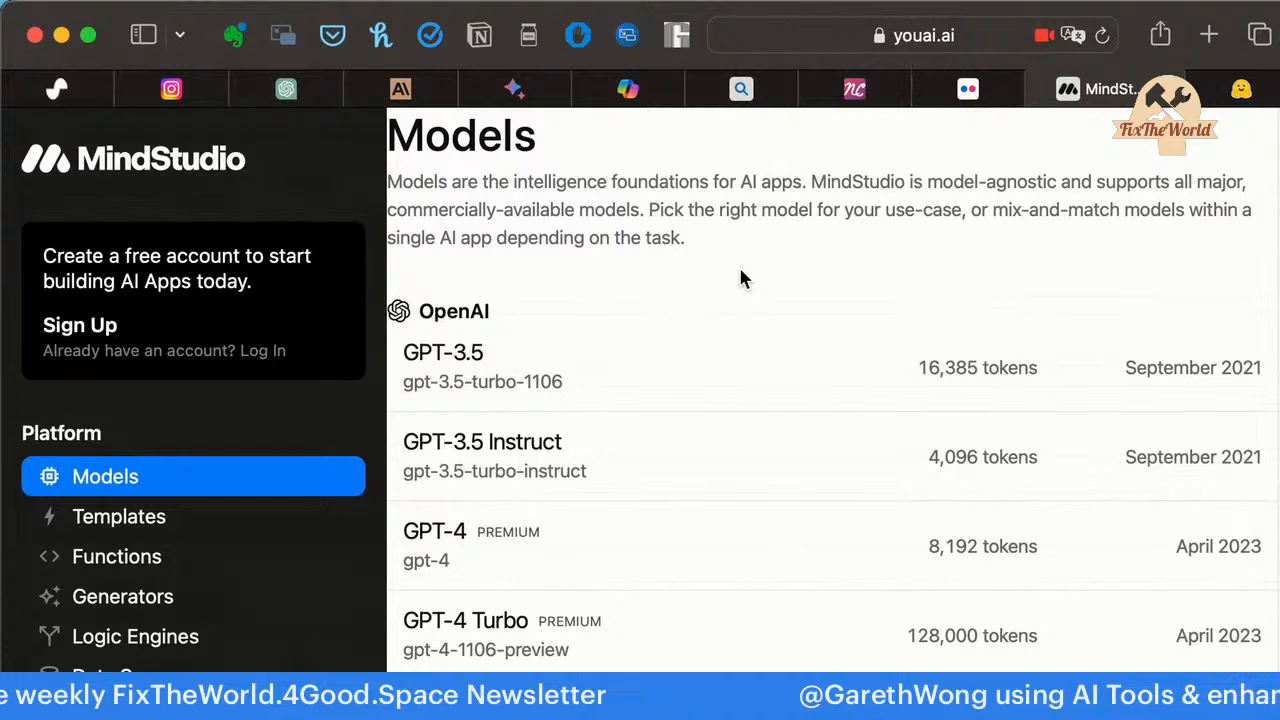
Look at the open Bing Image Creator, Copilot and Bard pages, then return to Copilot.
click(743, 91)
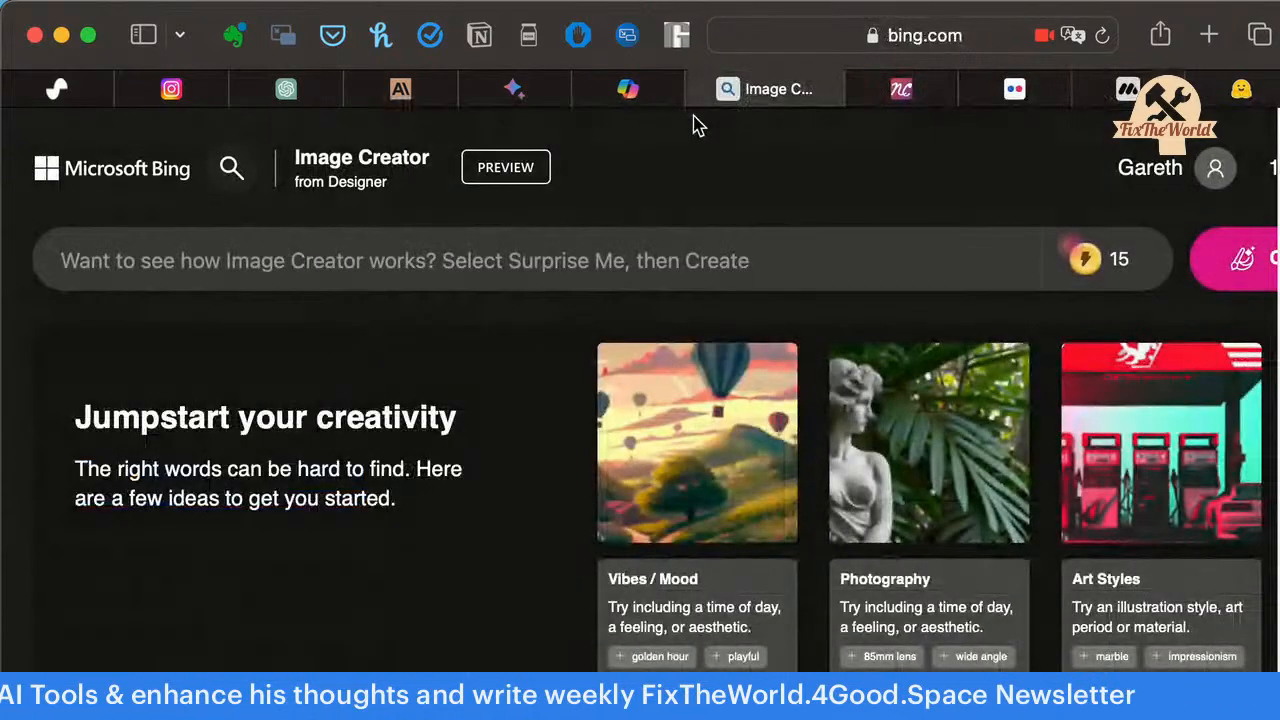
click(628, 93)
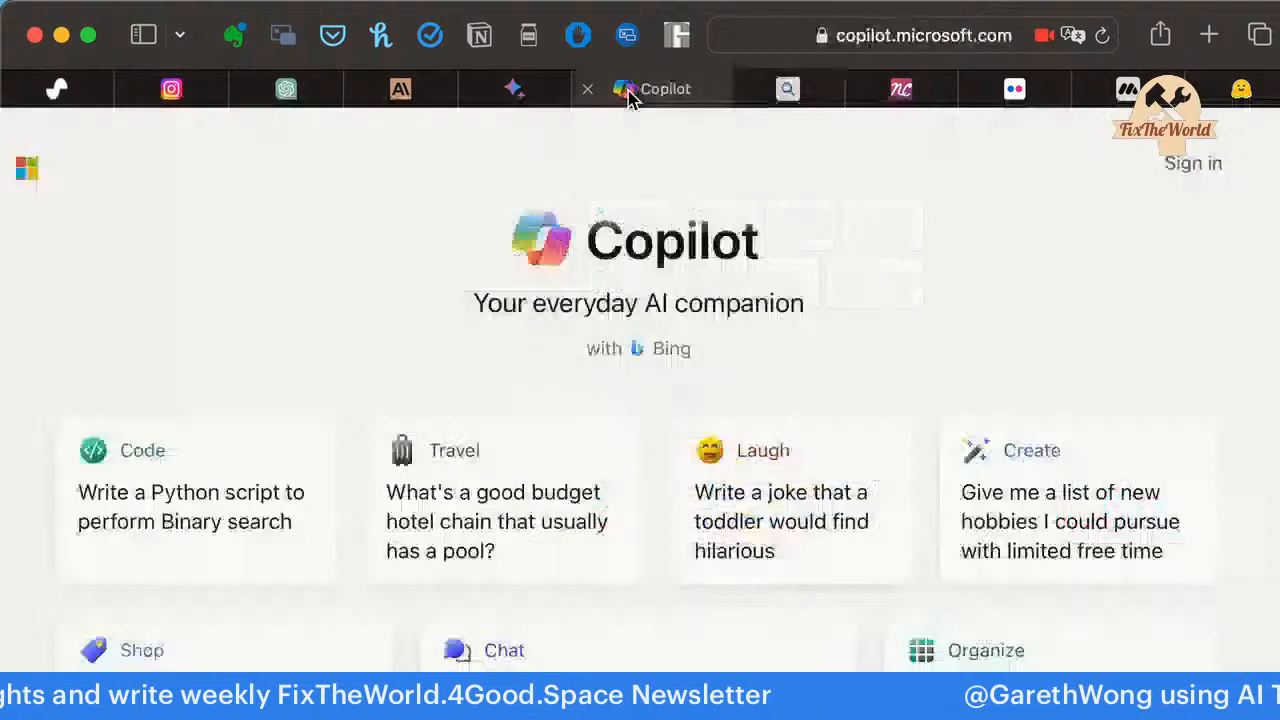
click(517, 100)
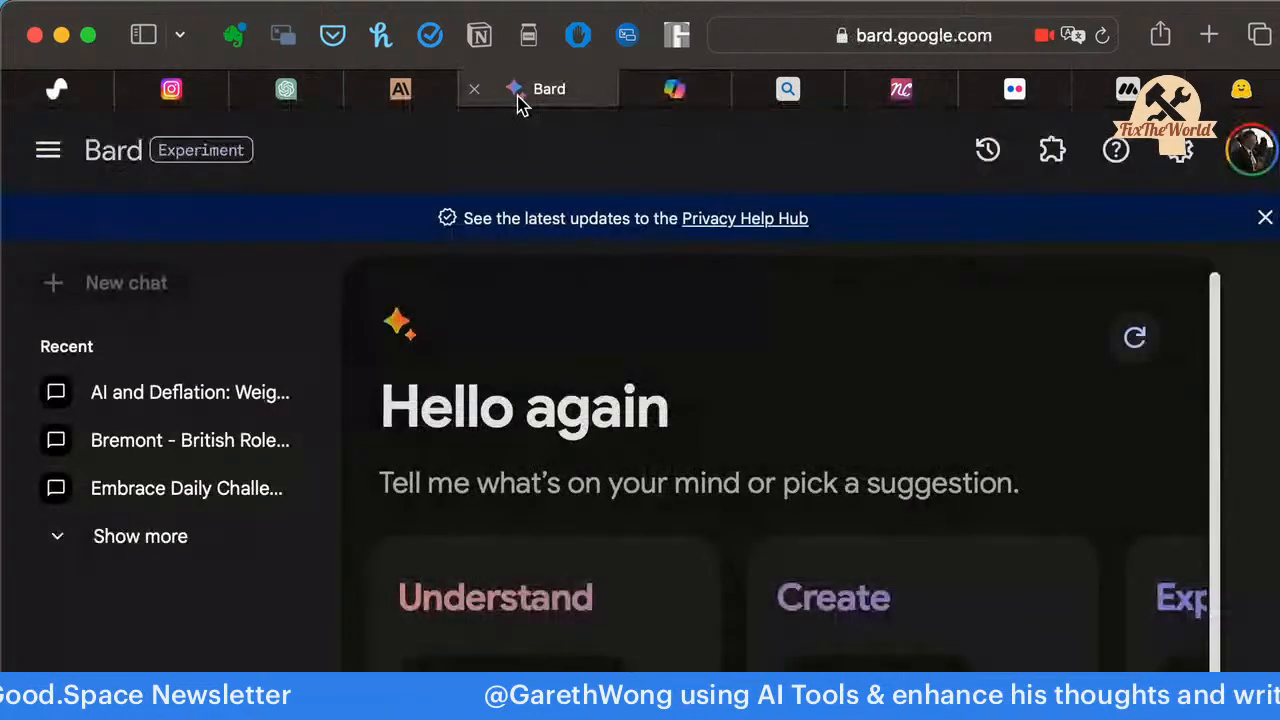
mouse_move(422, 108)
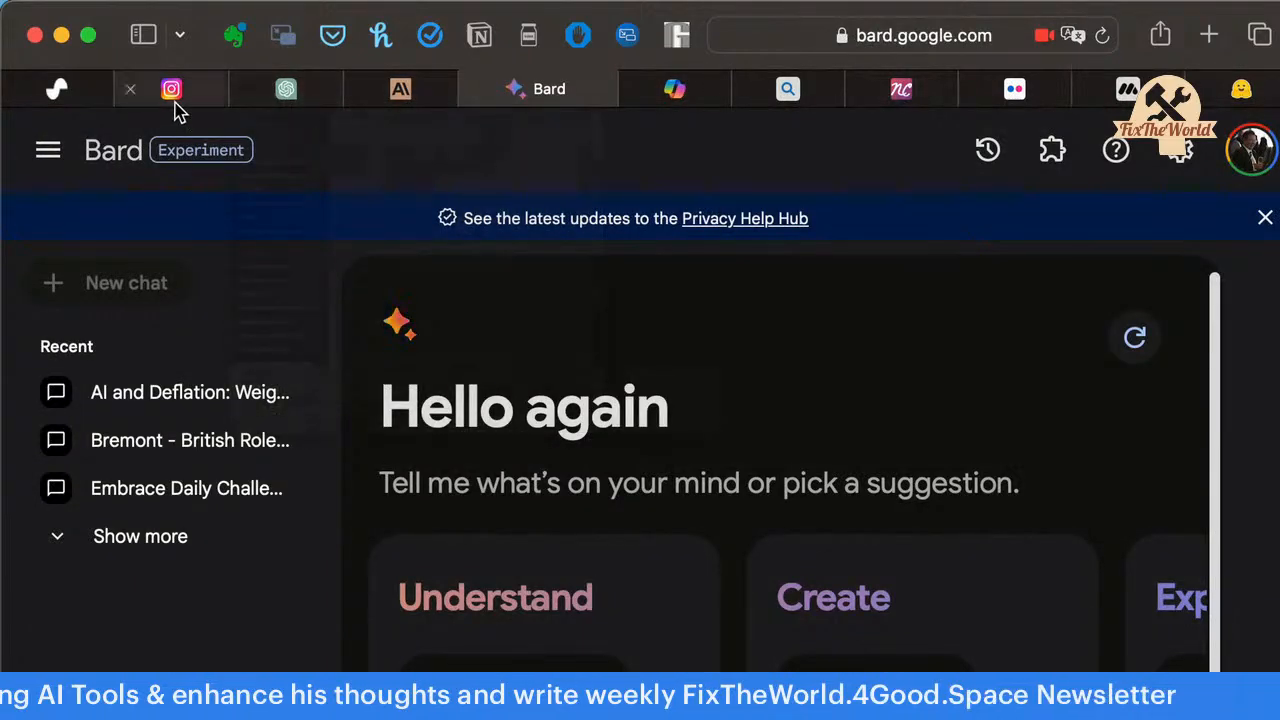
mouse_move(175, 108)
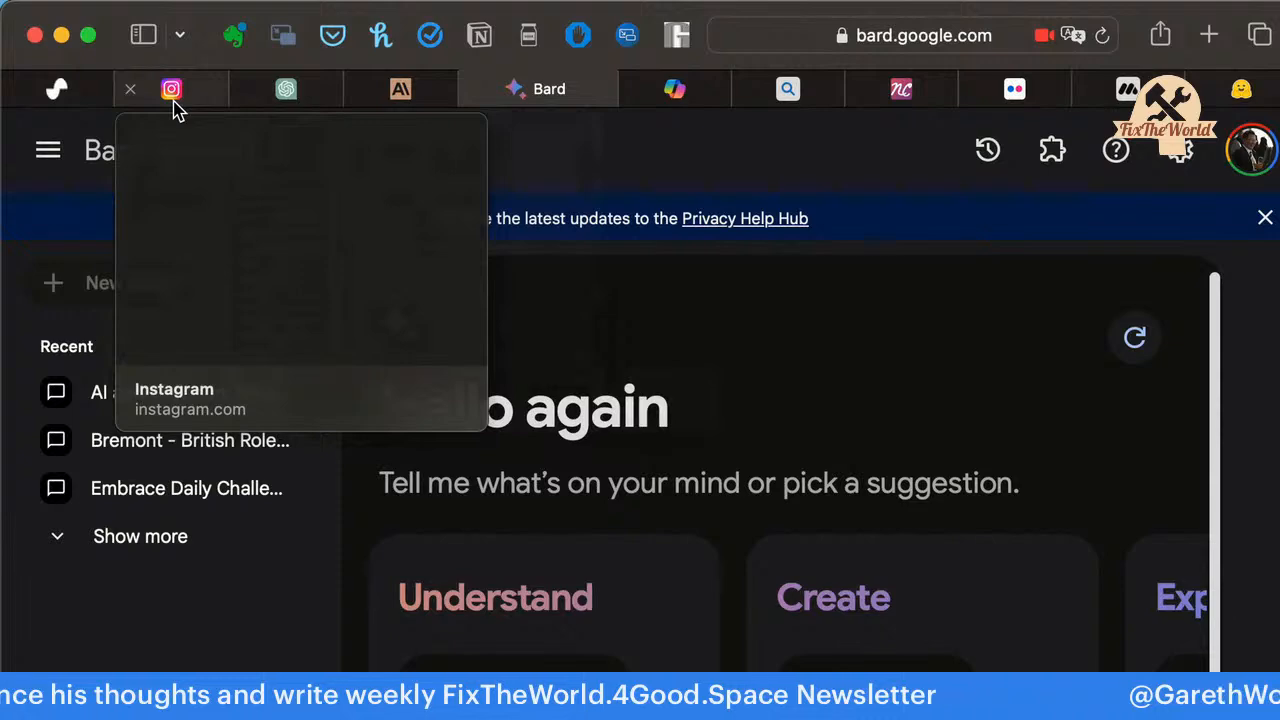
click(659, 95)
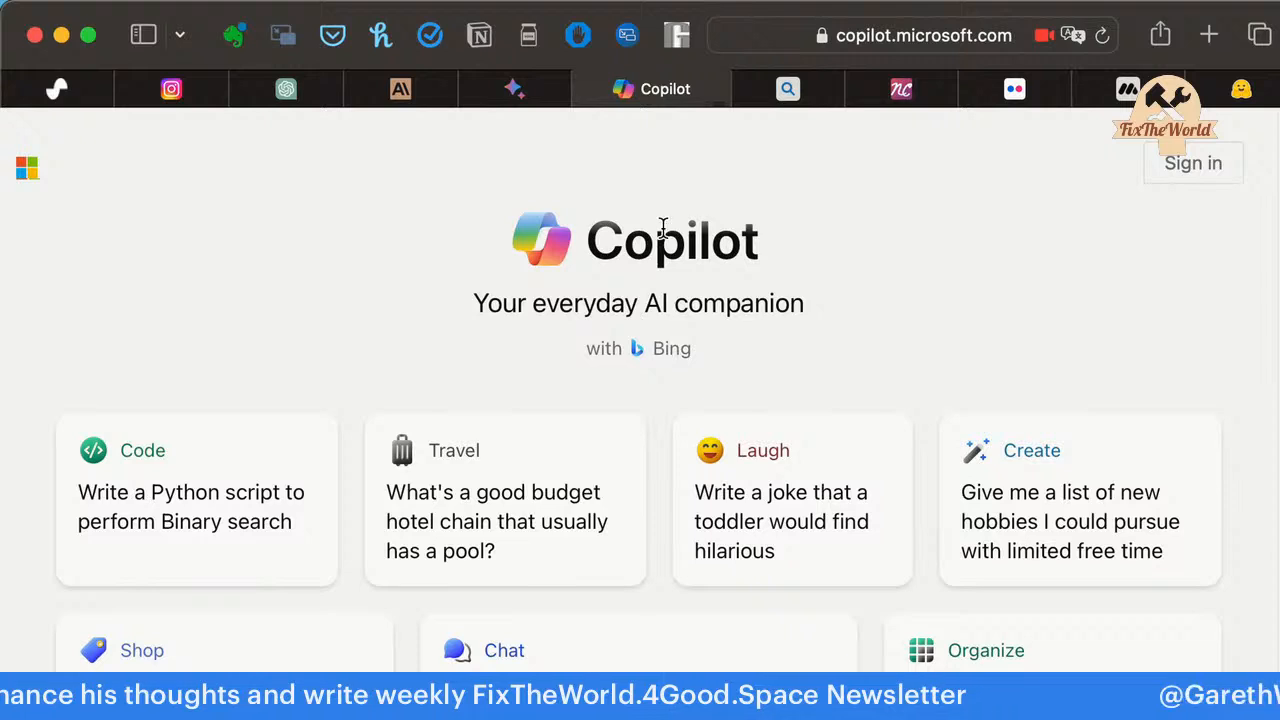
Switch to the empty note in Notes, raise its window, and insert the saved prompt opening with the text shortcut "gptp".
key(super+Tab)
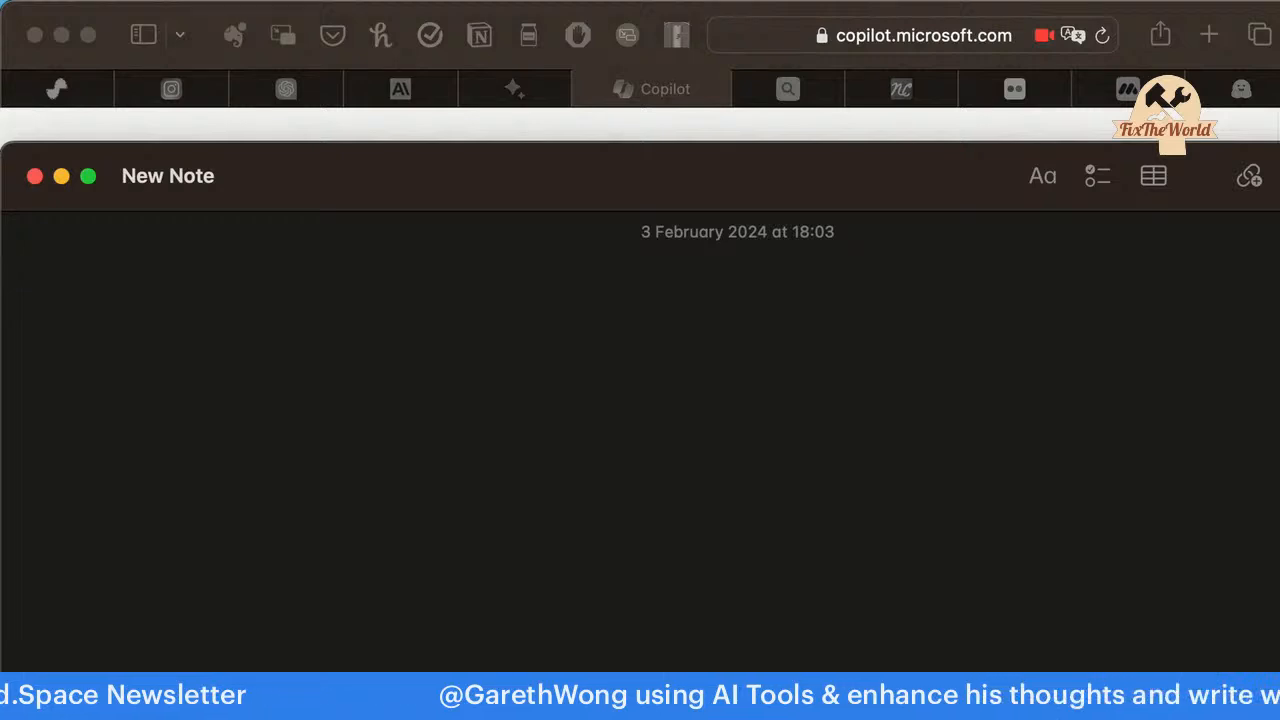
drag(976, 177, 978, 133)
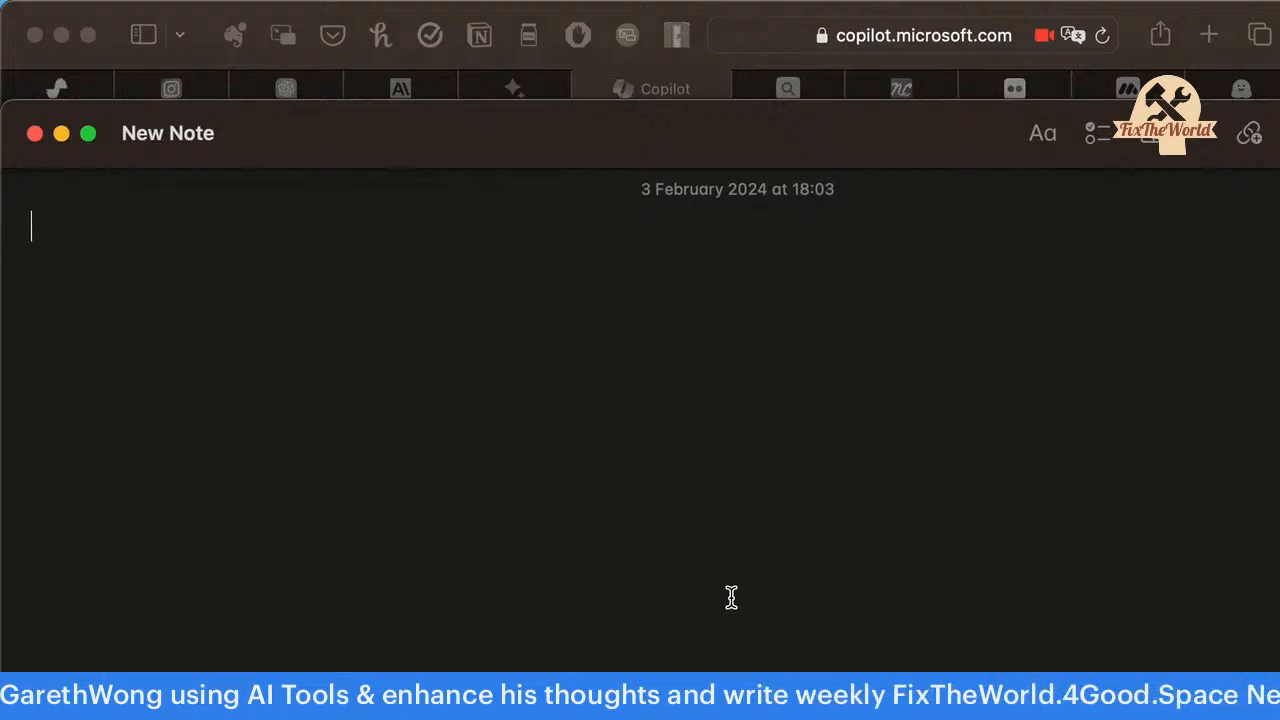
text(gp)
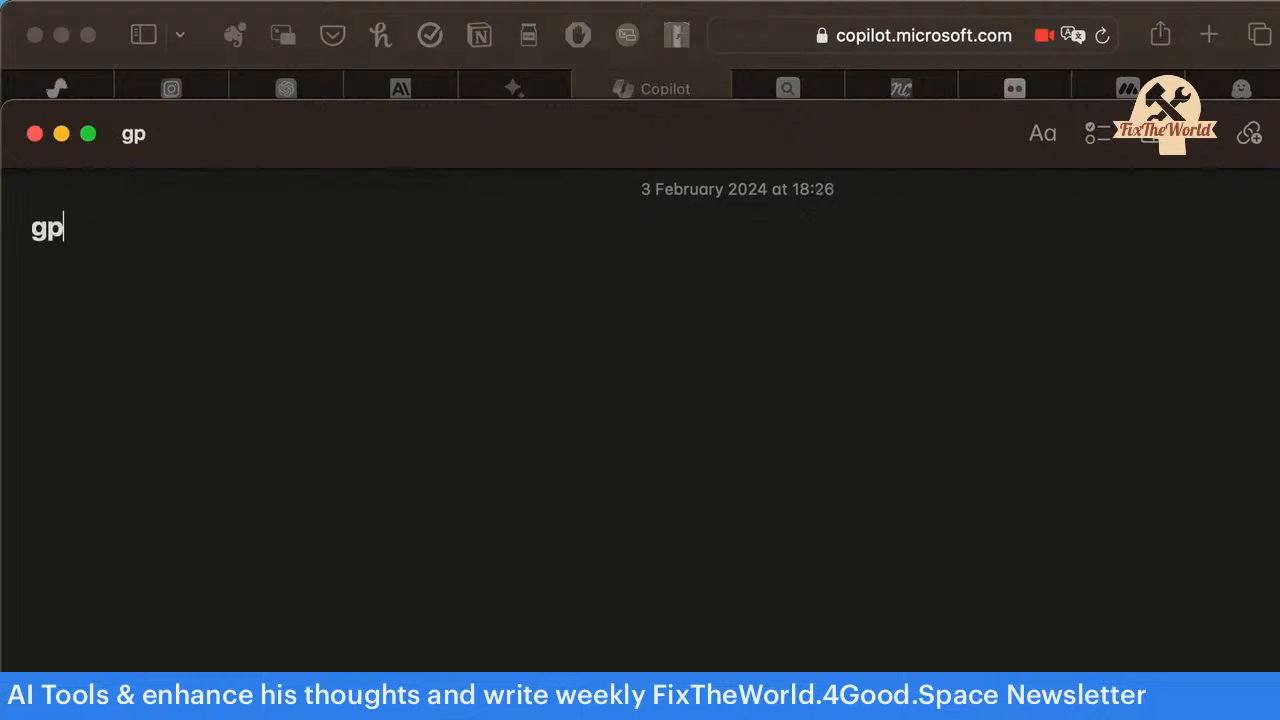
text(tp)
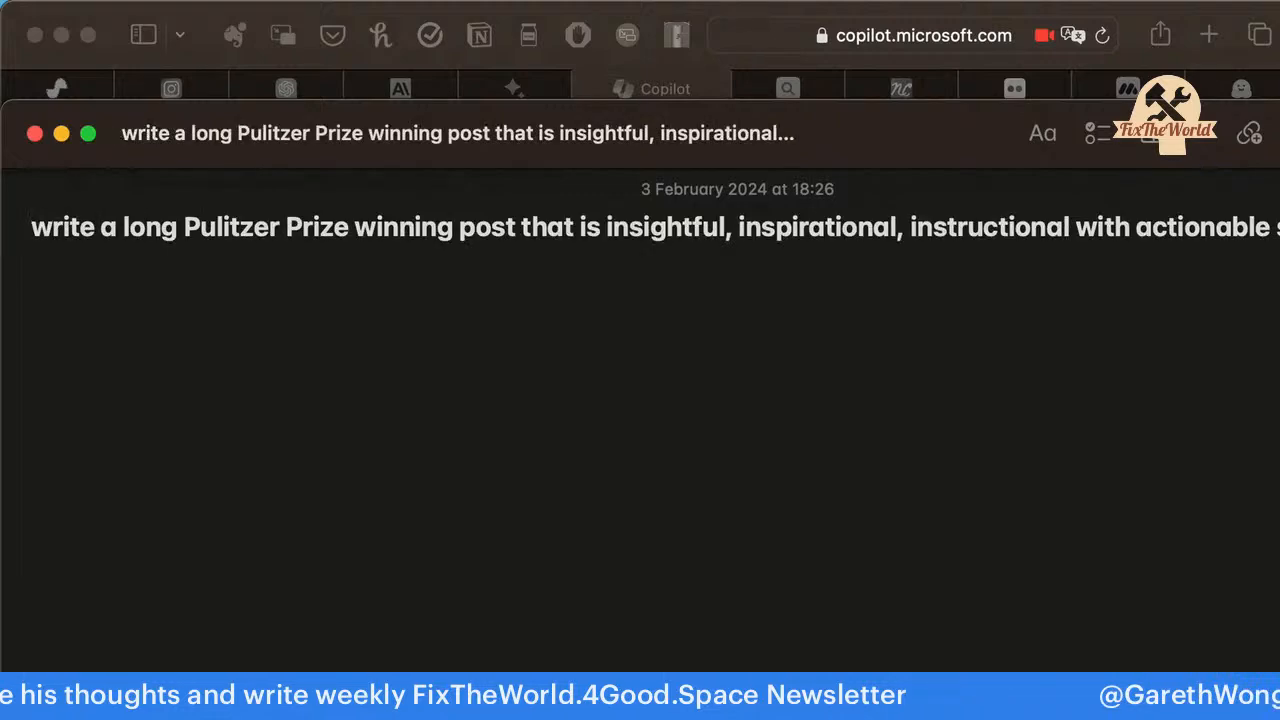
Put the cursor at the end of the inserted prompt and narrow the note window until the whole text fits in view.
key(Right)
key(Right)
key(Right)
key(Right)
key(Right)
key(Right)
key(Right)
key(Right)
key(Right)
key(Right)
key(Right)
key(Right)
key(Right)
key(Right)
key(Right)
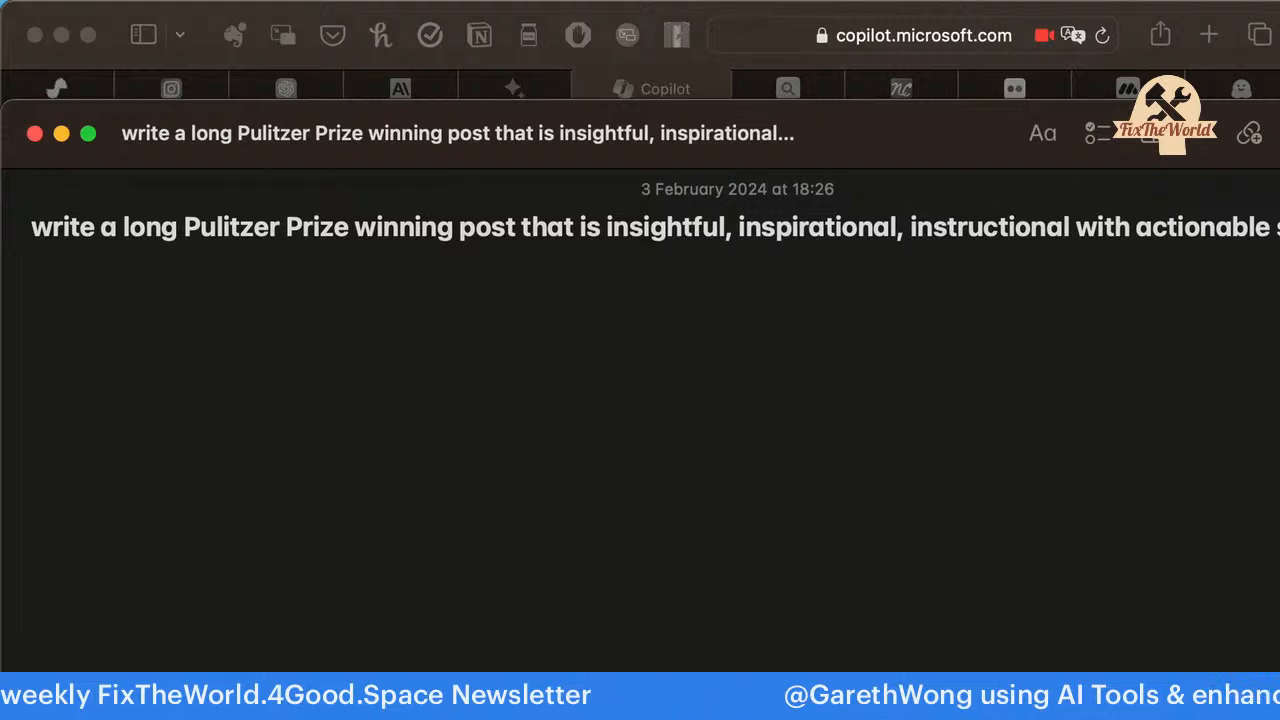
mouse_move(1279, 640)
mouse_down()
mouse_move(1259, 640)
mouse_move(1273, 640)
mouse_up()
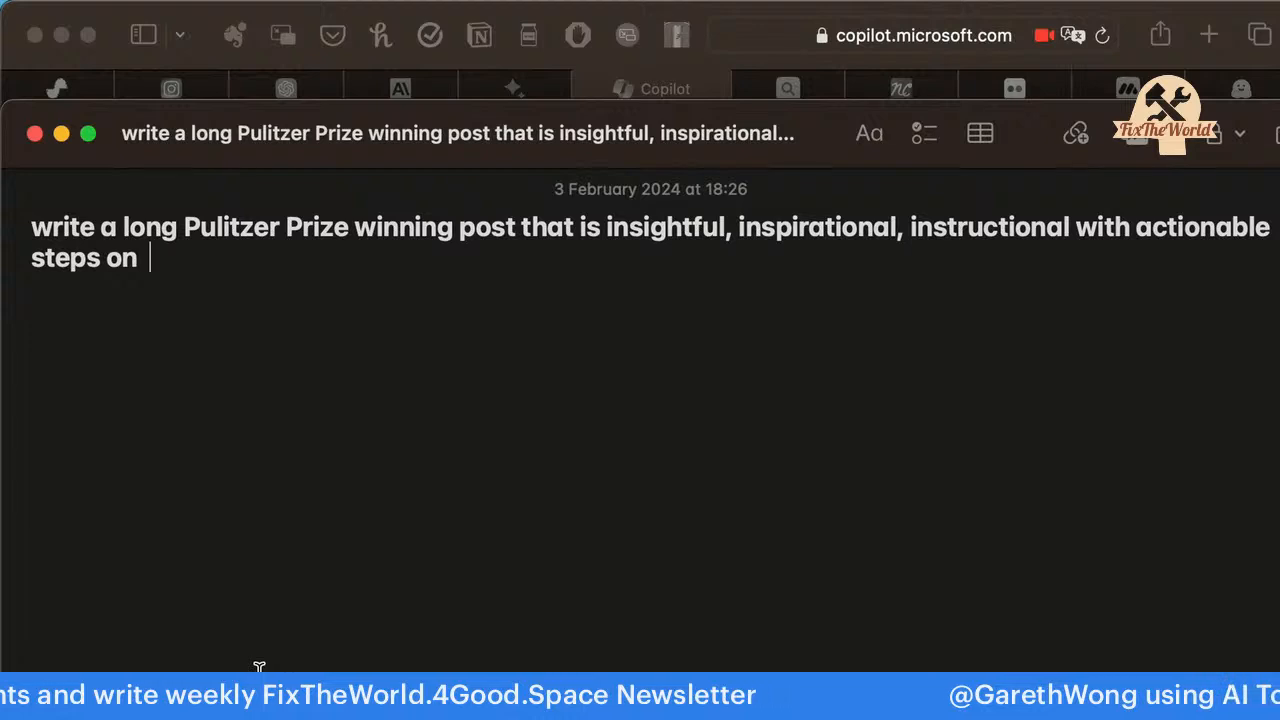
Continue the prompt after "steps on" with "how to harness those people that has been laid off during".
key(BackSpace)
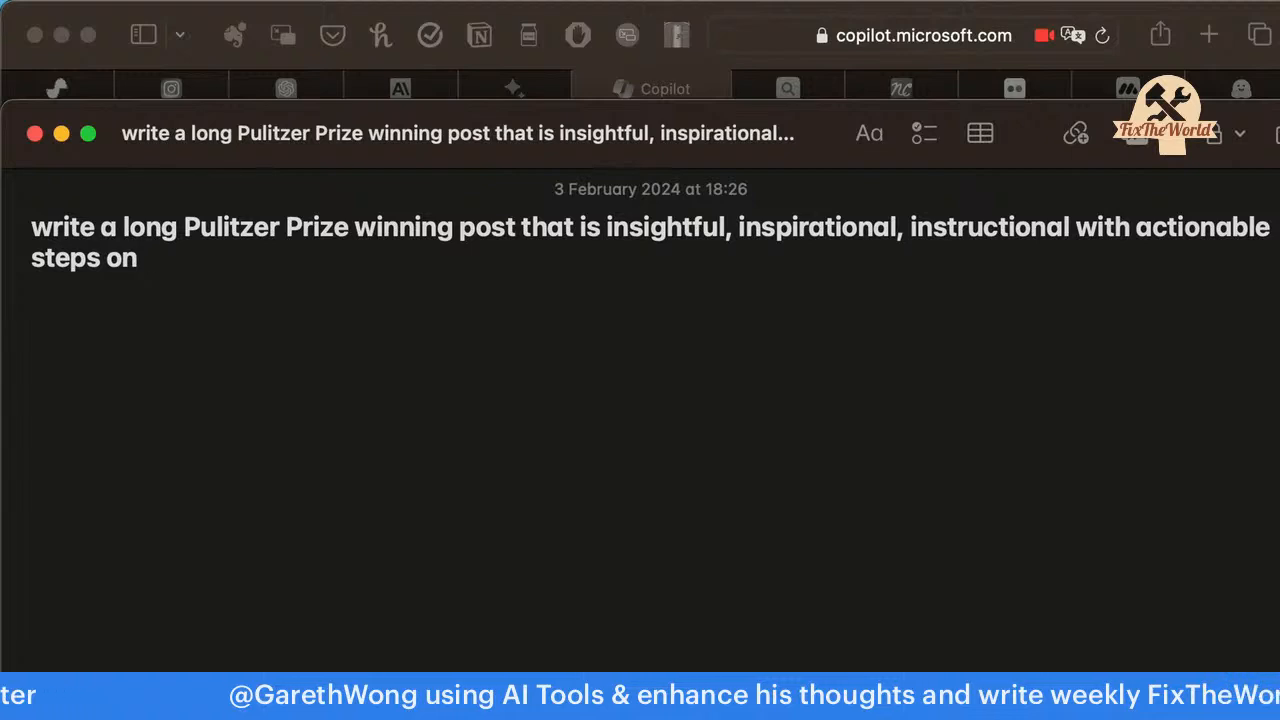
text(how to harnest)
key(BackSpace)
text(s the)
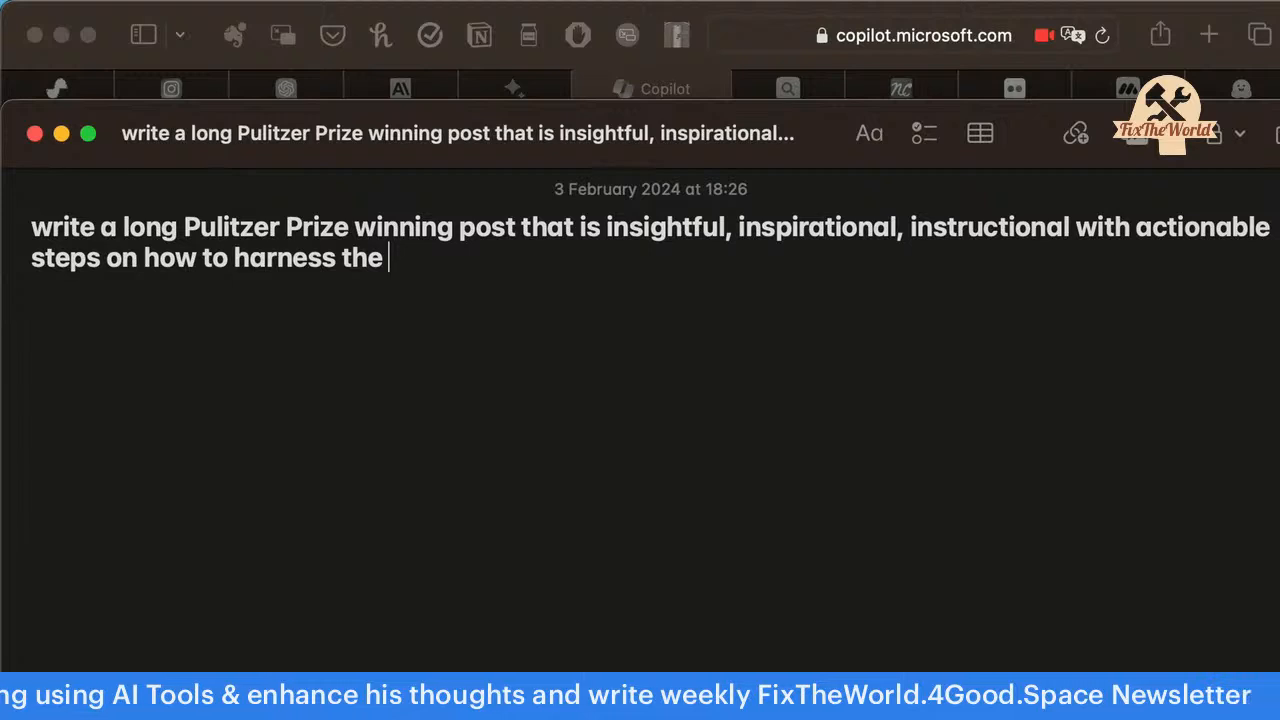
key(BackSpace)
key(BackSpace)
text(ose peo)
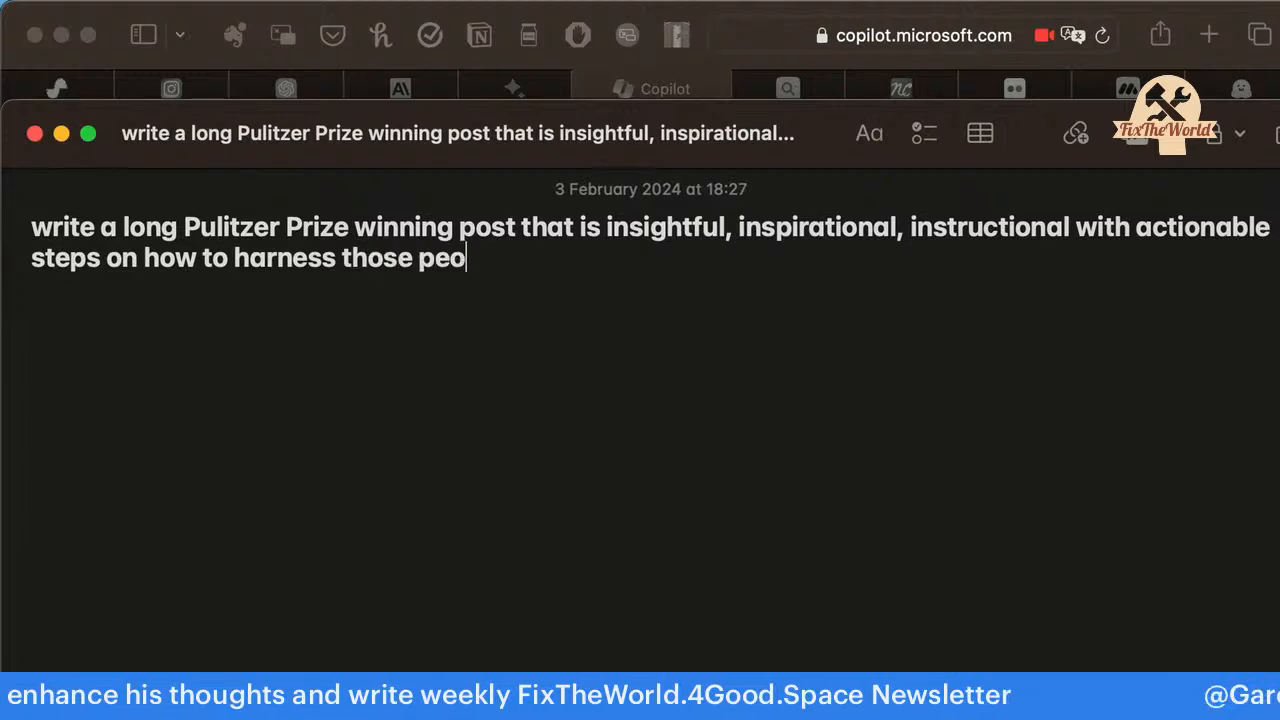
text(ple that has b)
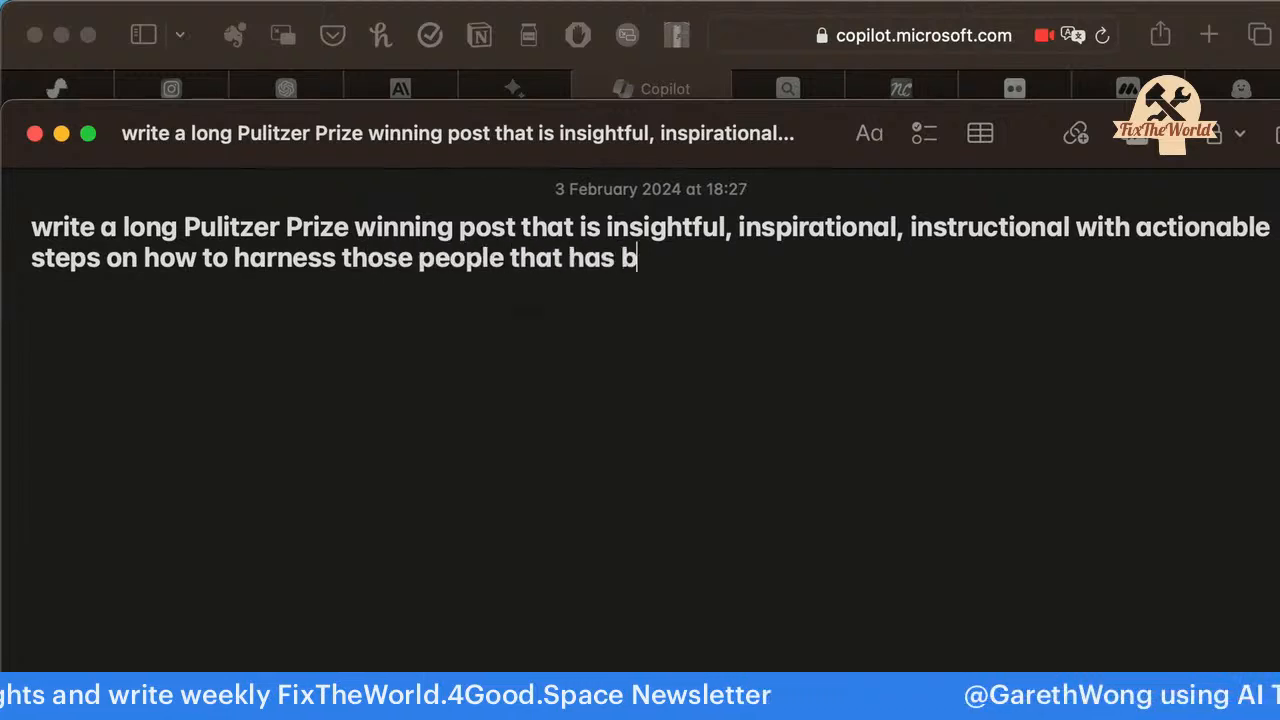
text(een la)
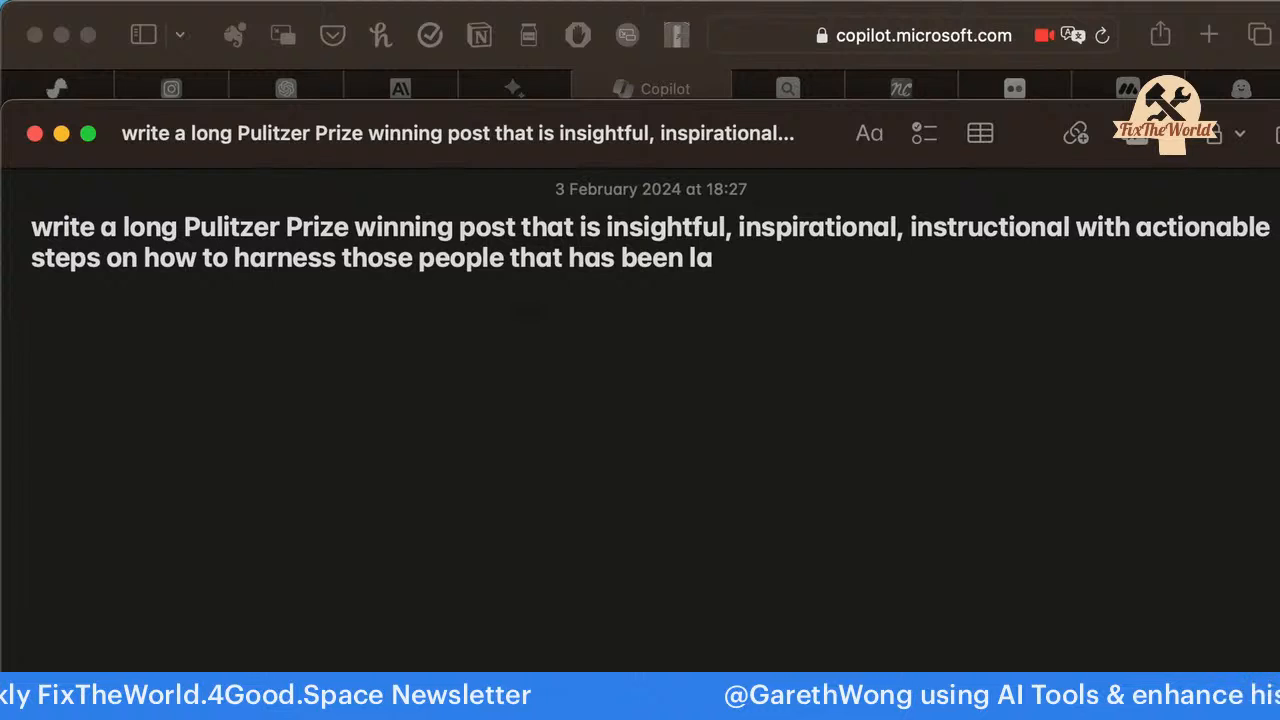
text(id off durin)
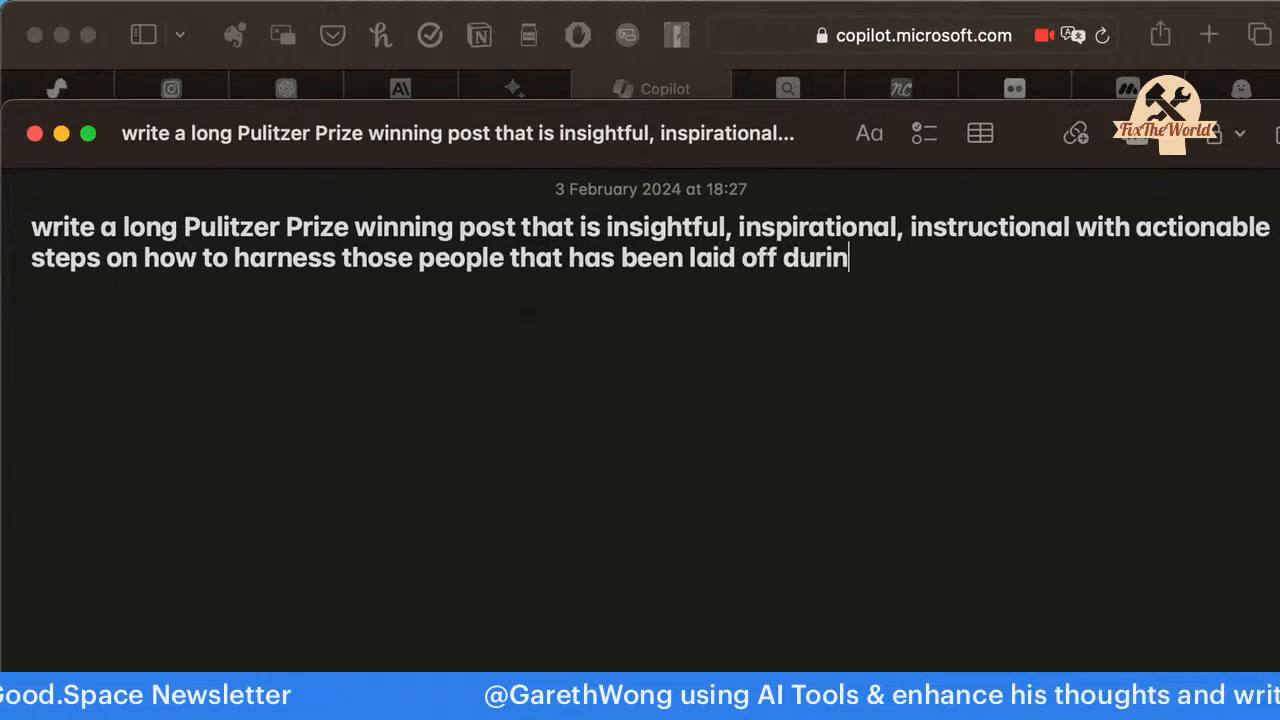
Extend the prompt sentence with "the media and technology down cycle,".
text(g the media an)
key(BackSpace)
text(and techn)
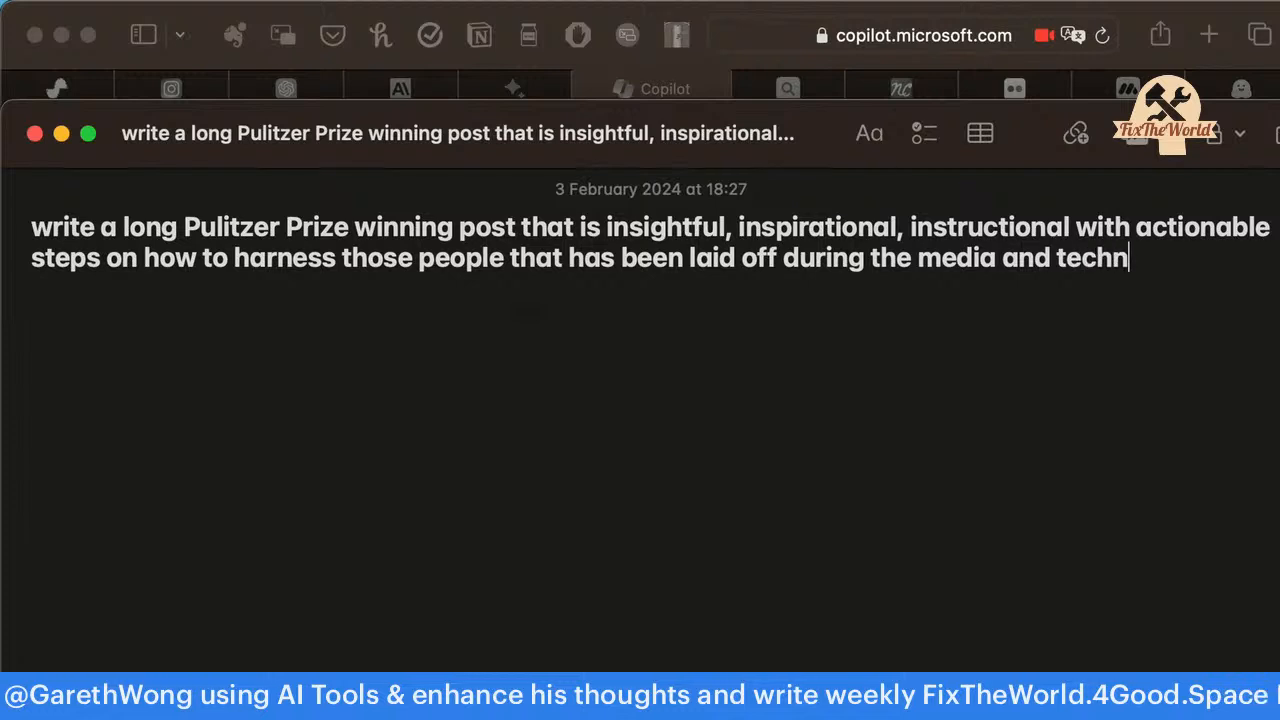
text(ology down cycle, t)
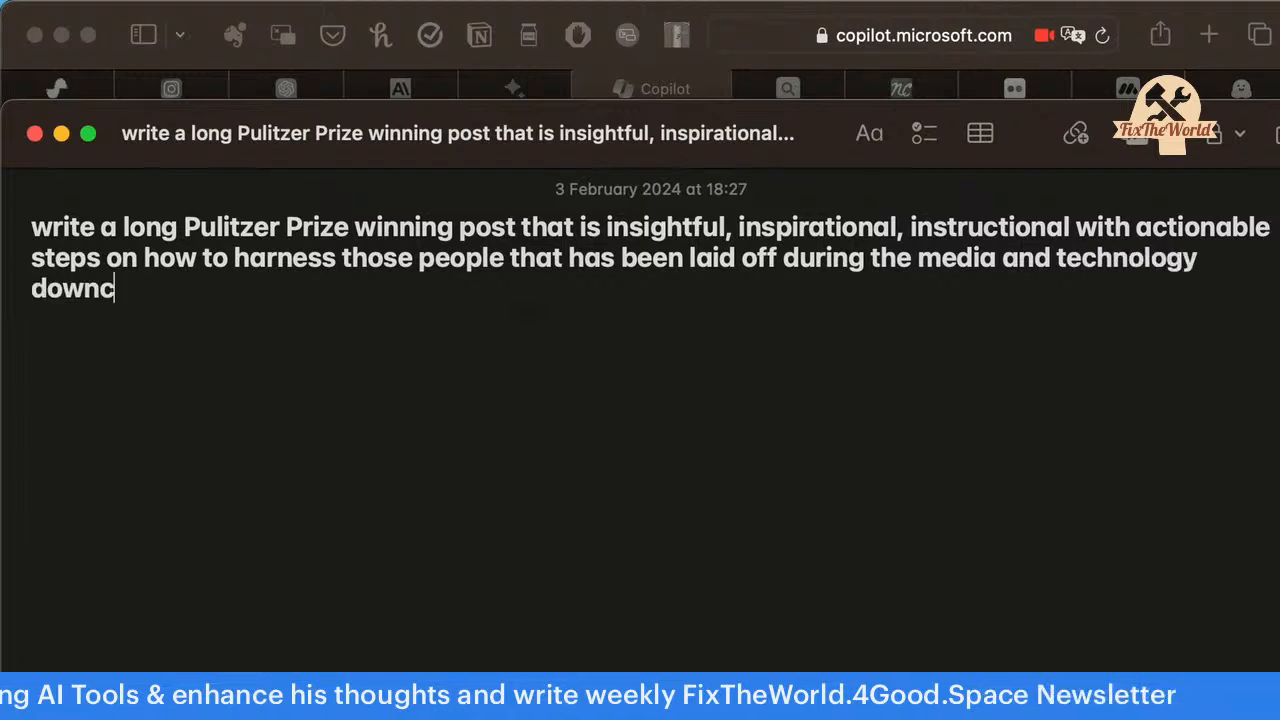
Continue the prompt after "down cycle," with "that might have been due to over hiring or indeed un performing".
text(h)
key(BackSpace)
text(that h)
key(BackSpace)
text(might)
key(BackSpace)
text(ht have b)
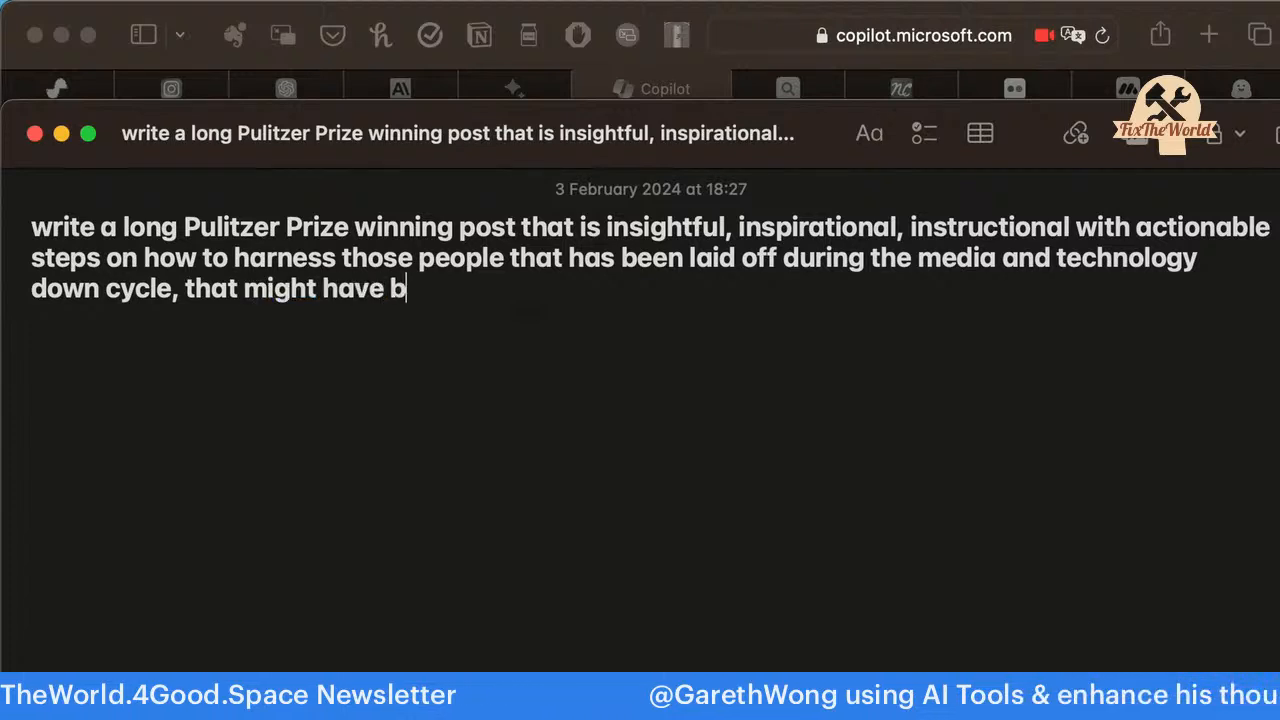
text(een due to over hiring or )
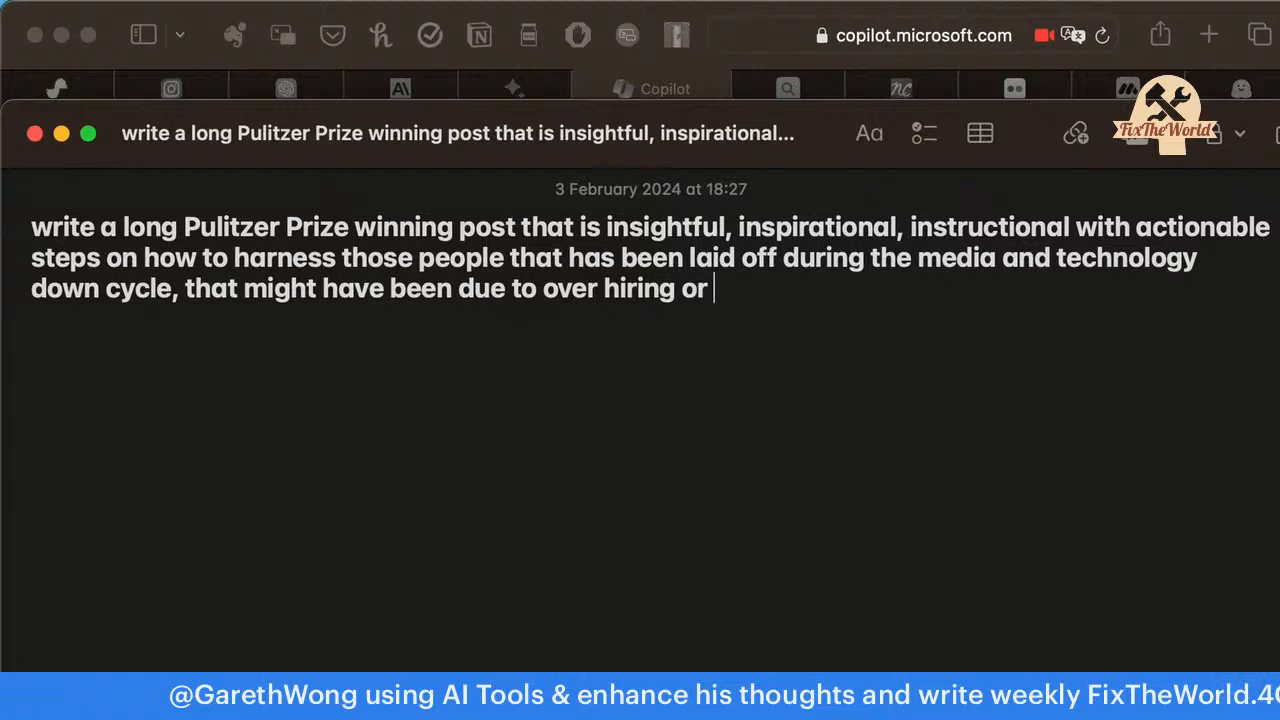
text(indeed )
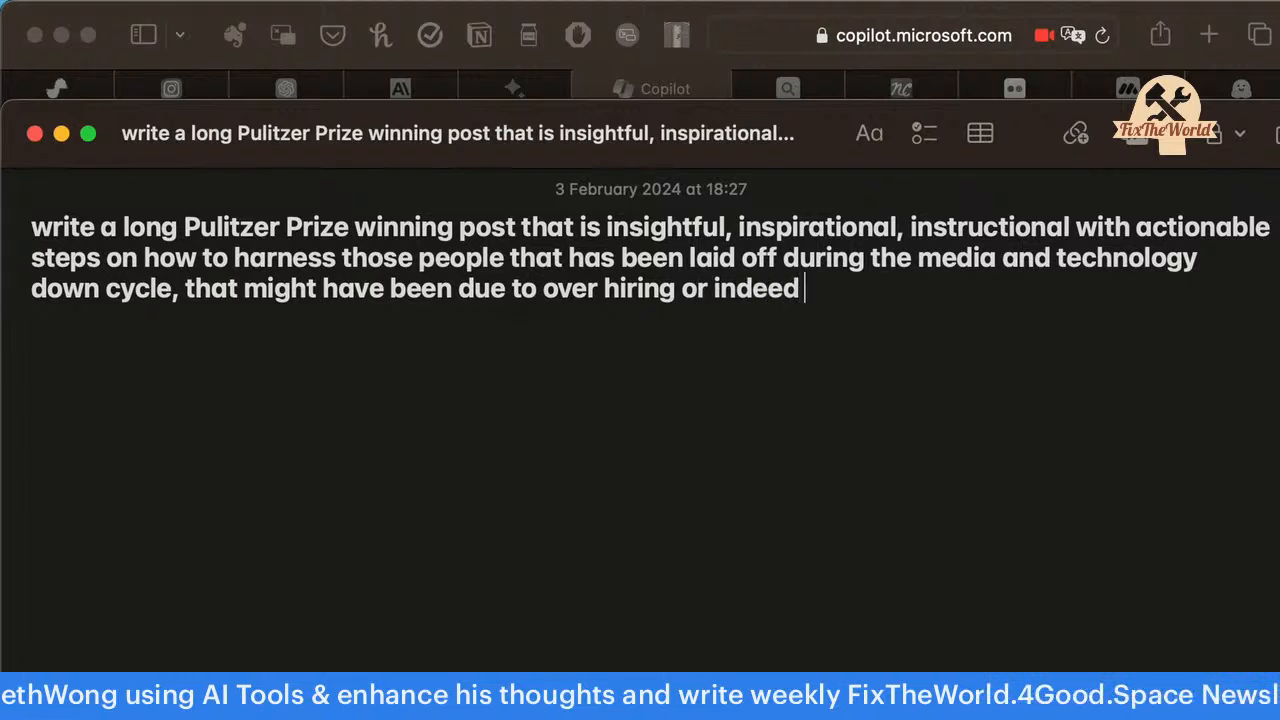
text(un performi)
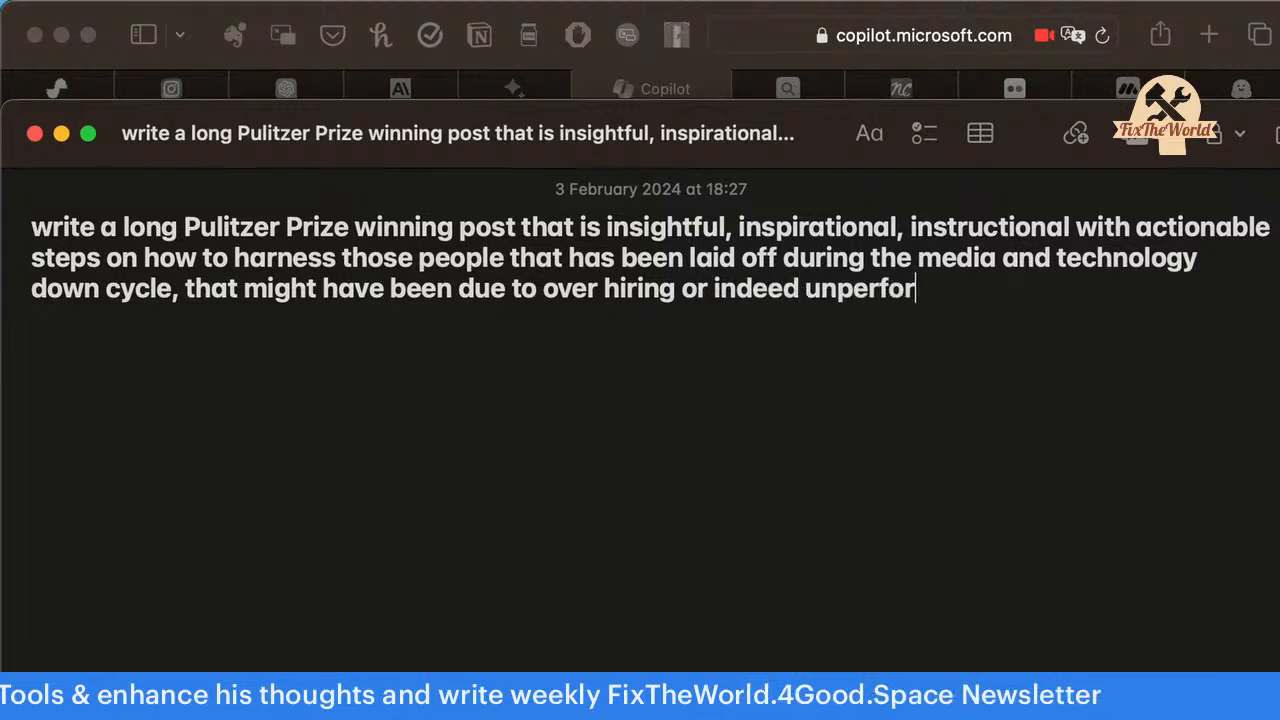
text(ng)
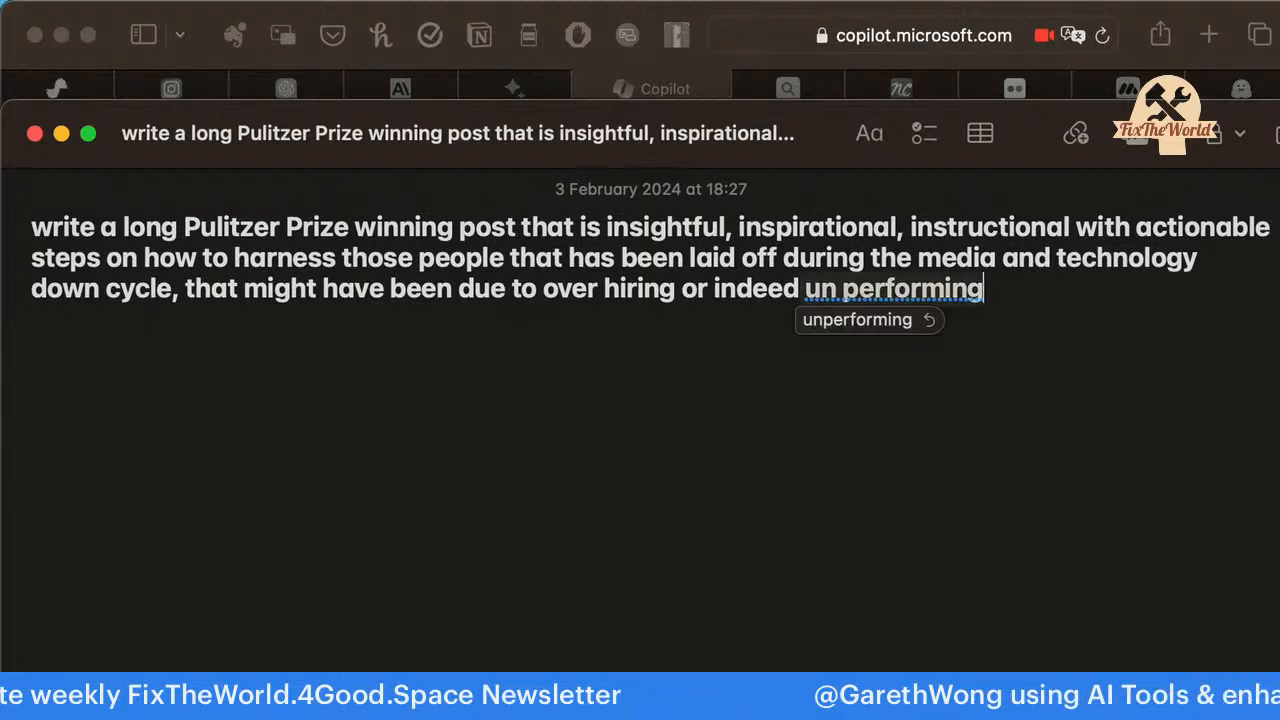
Correct "un performing" to "underperforming" and return the cursor to the end of the text.
key(Left)
key(Left)
key(Left)
key(Left)
key(Left)
key(Left)
key(Left)
key(Left)
key(Left)
key(Left)
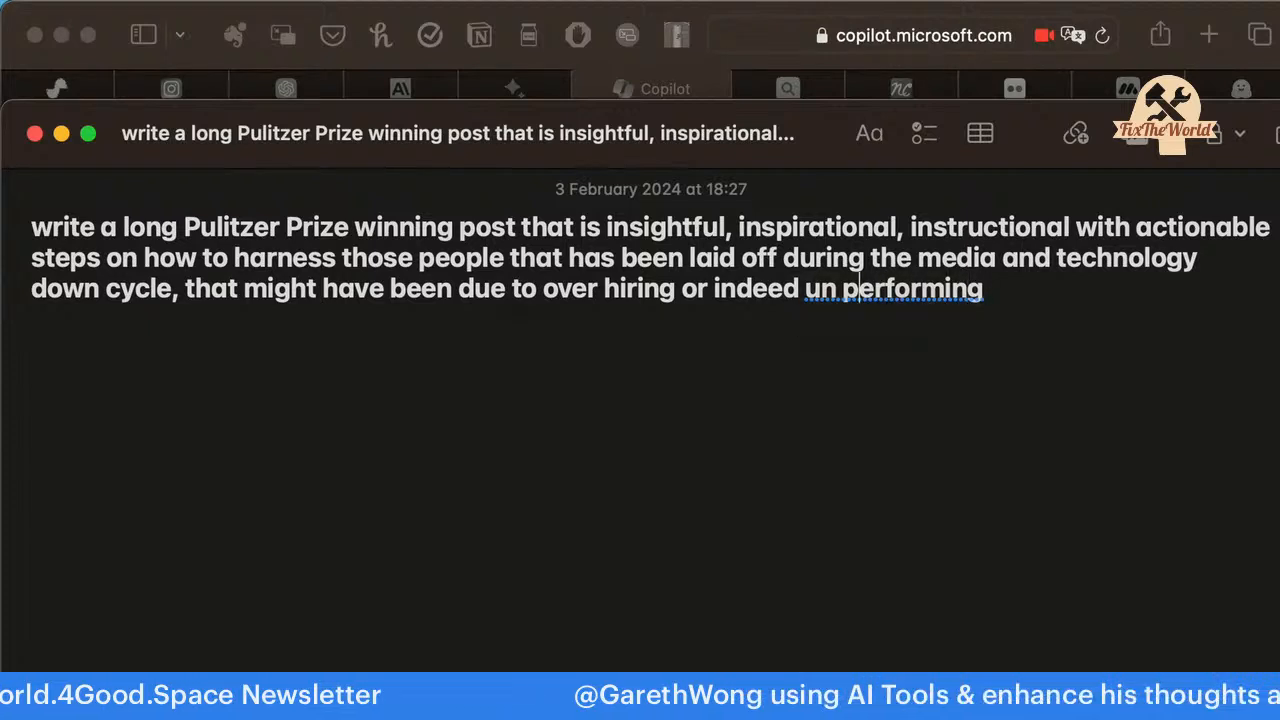
key(BackSpace)
text(der)
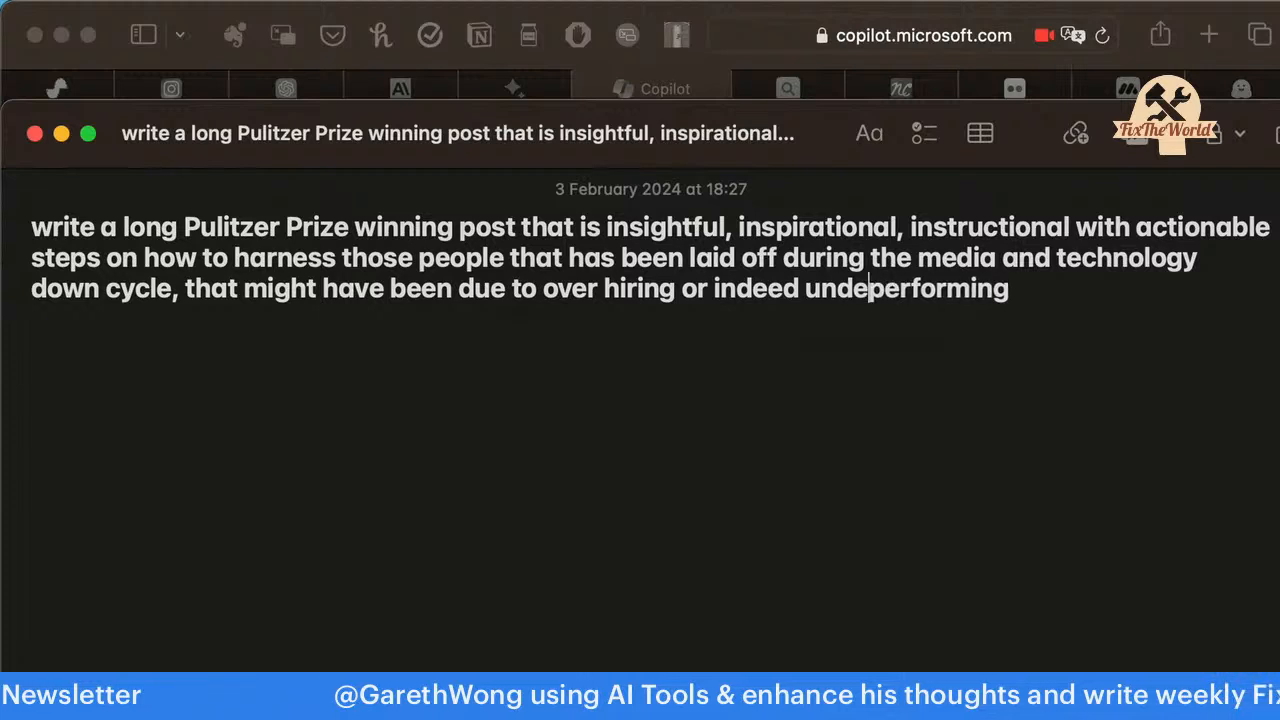
key(Down)
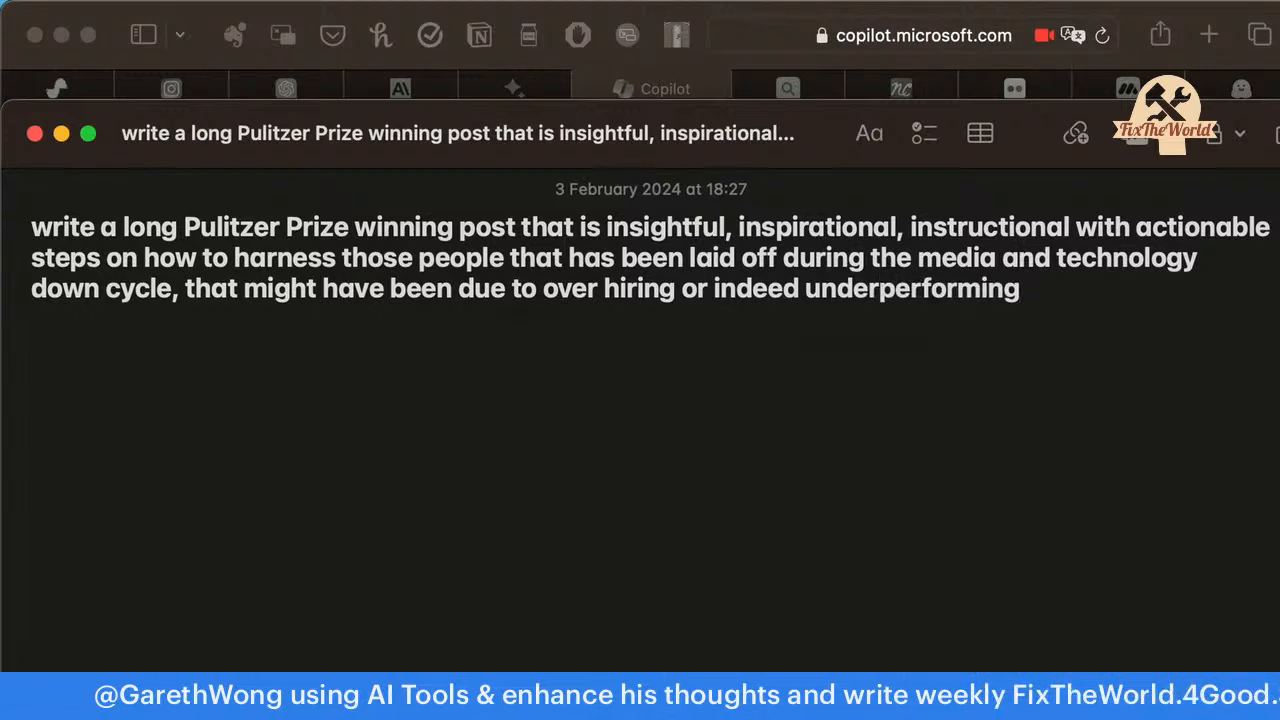
Continue the sentence with "staff (due to bad management) and the fact some of the firm".
text(staf)
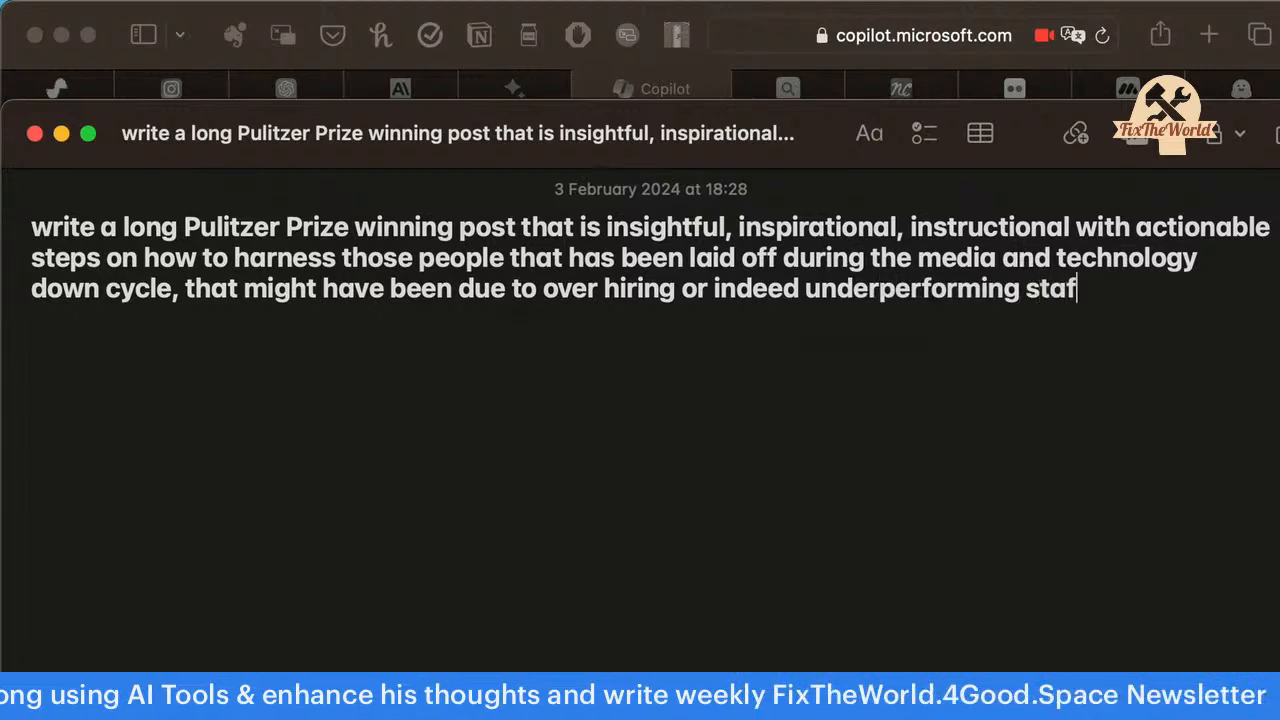
text(f (due to bad )
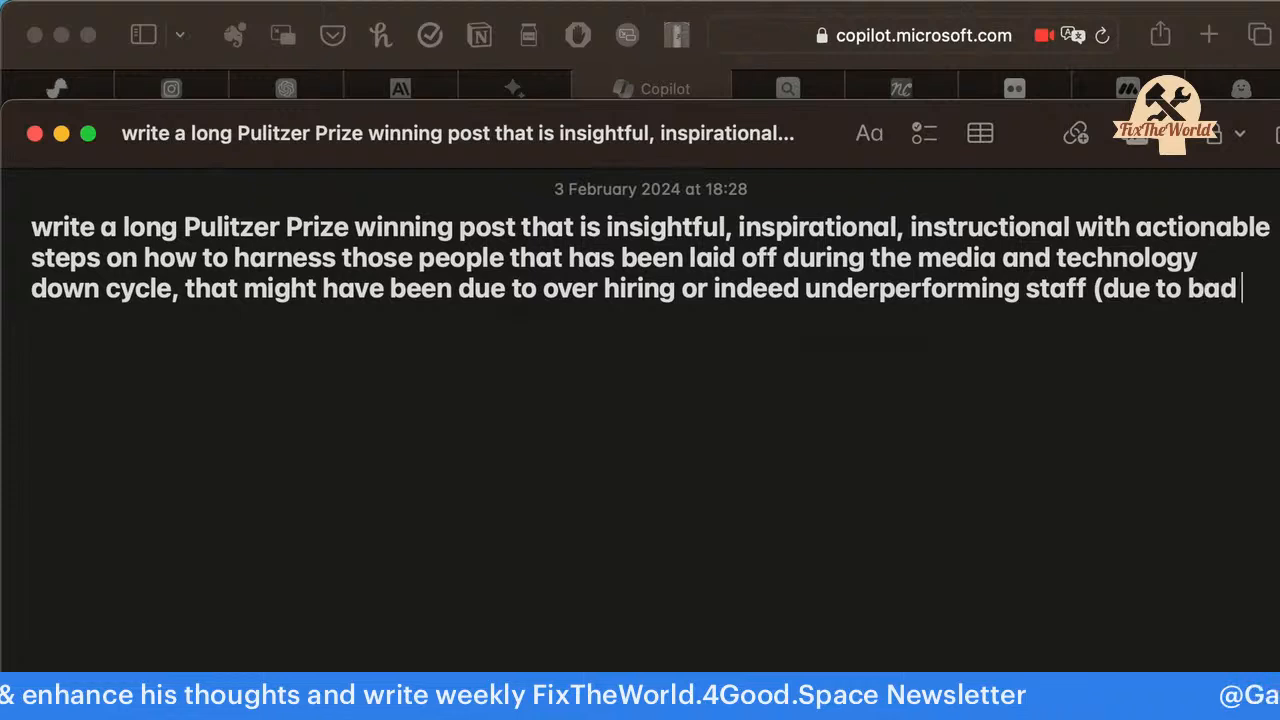
text(managmenet) and )
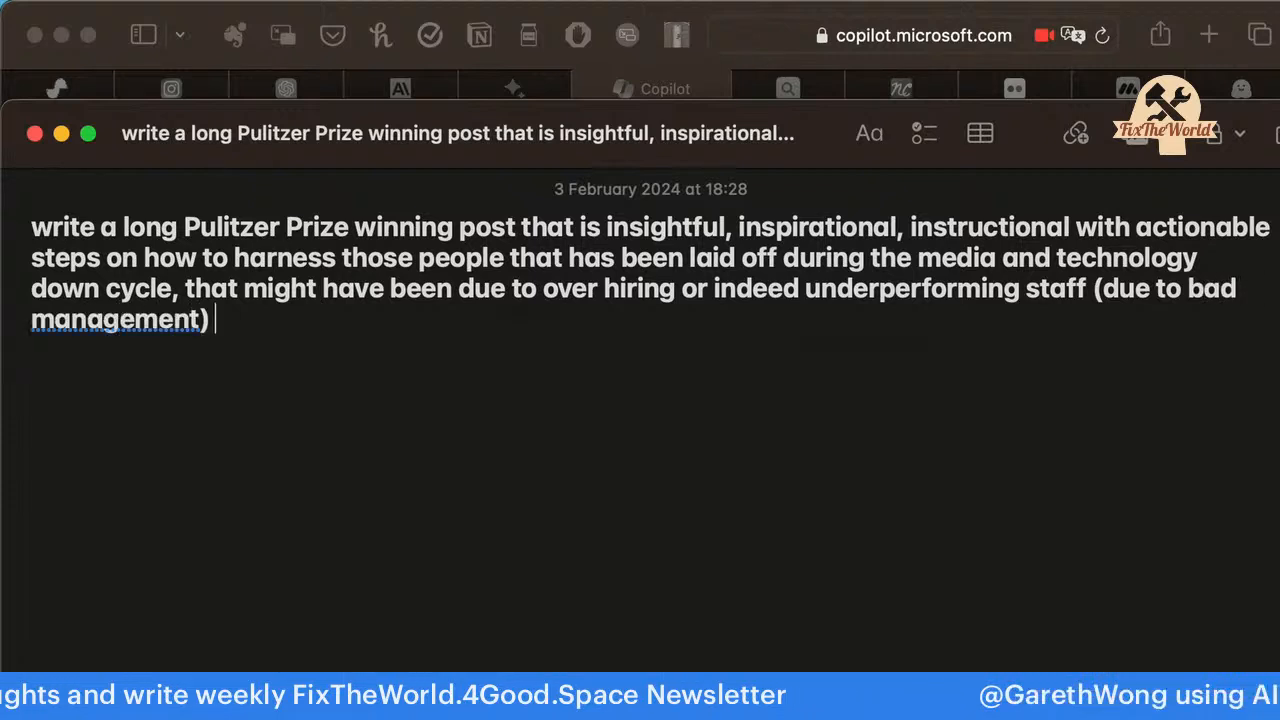
text(the fact)
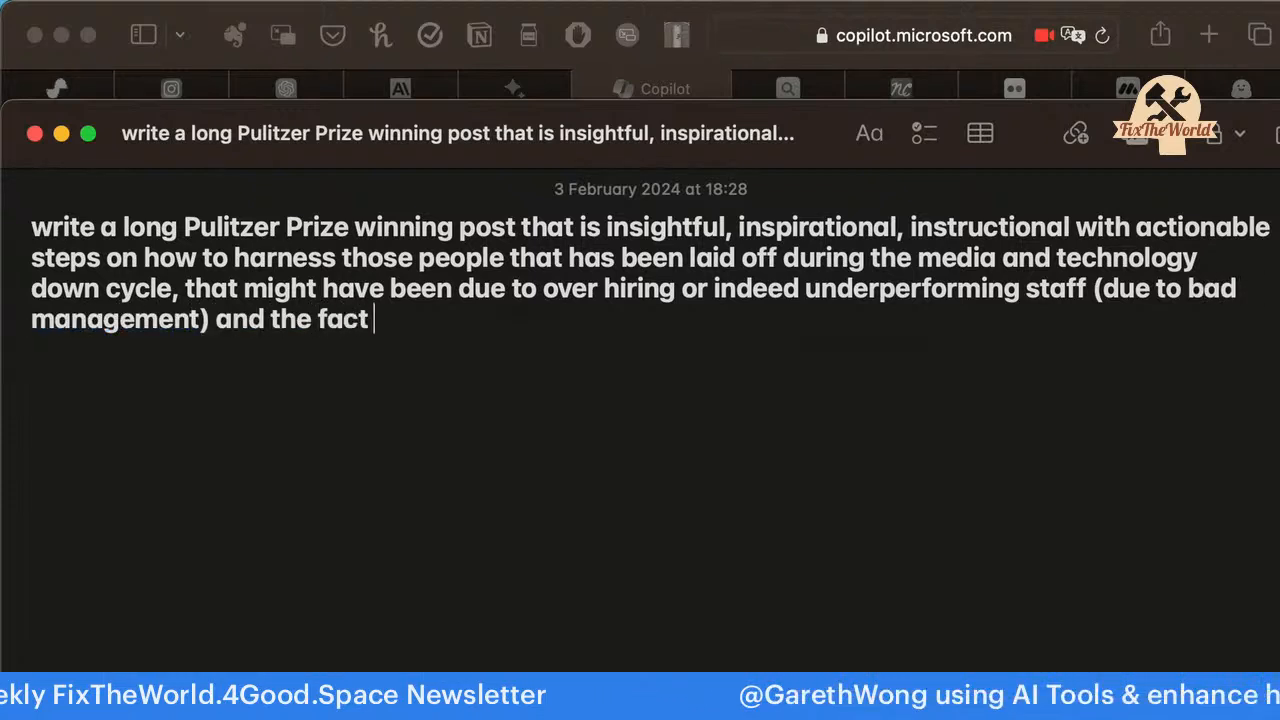
text( some of the firm)
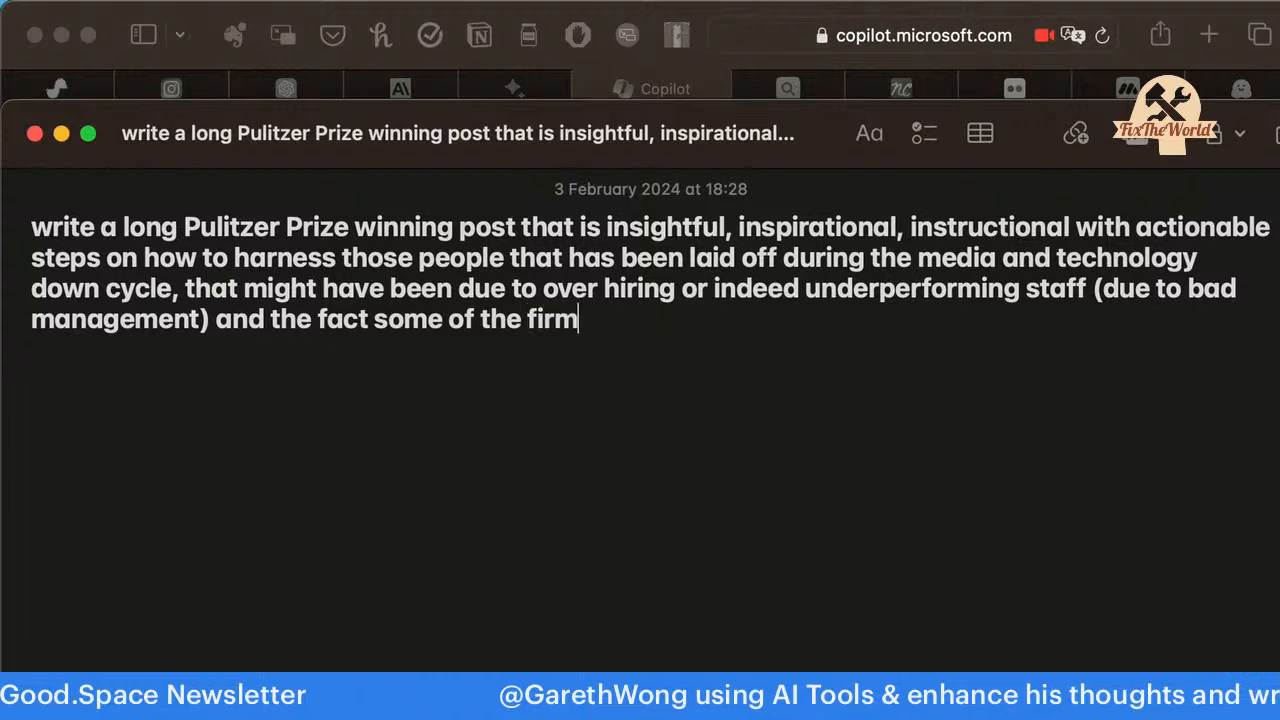
Make the last word "firms" and add "like cloudflare" after it as the example company.
text(s that are u)
key(BackSpace)
key(BackSpace)
key(BackSpace)
key(BackSpace)
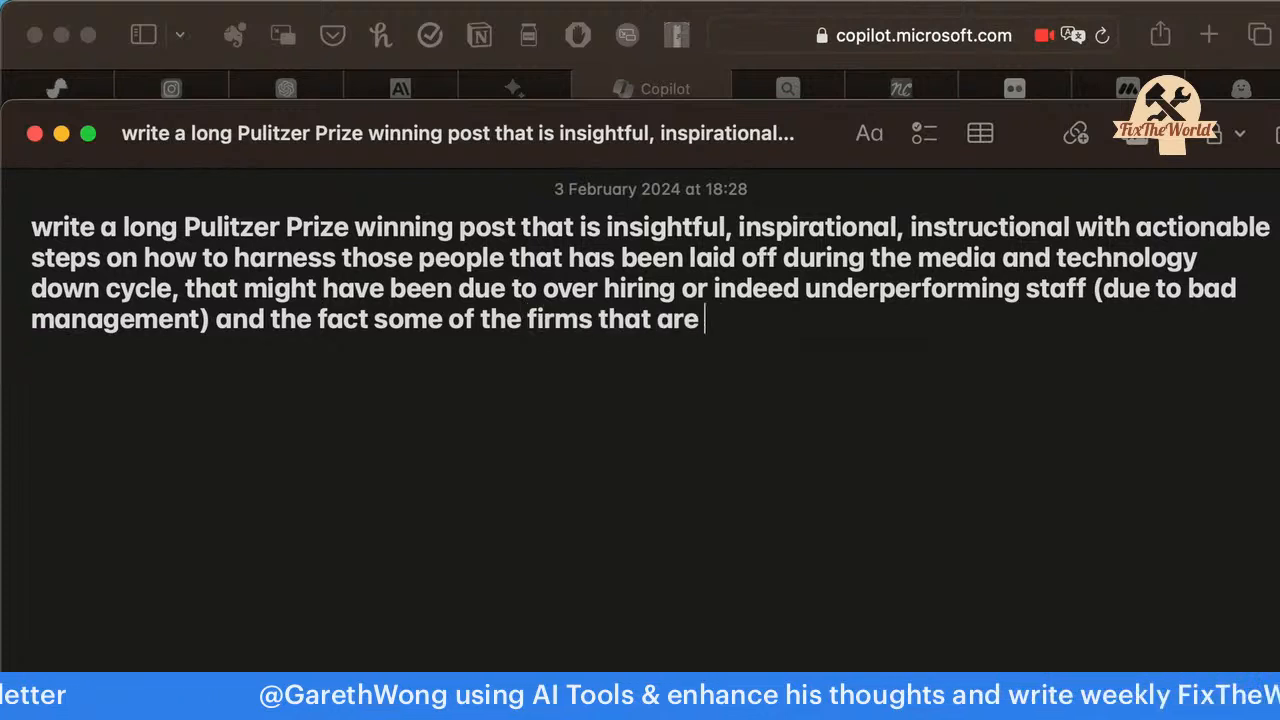
key(BackSpace)
key(BackSpace)
key(BackSpace)
key(BackSpace)
key(BackSpace)
key(BackSpace)
key(BackSpace)
text(liek )
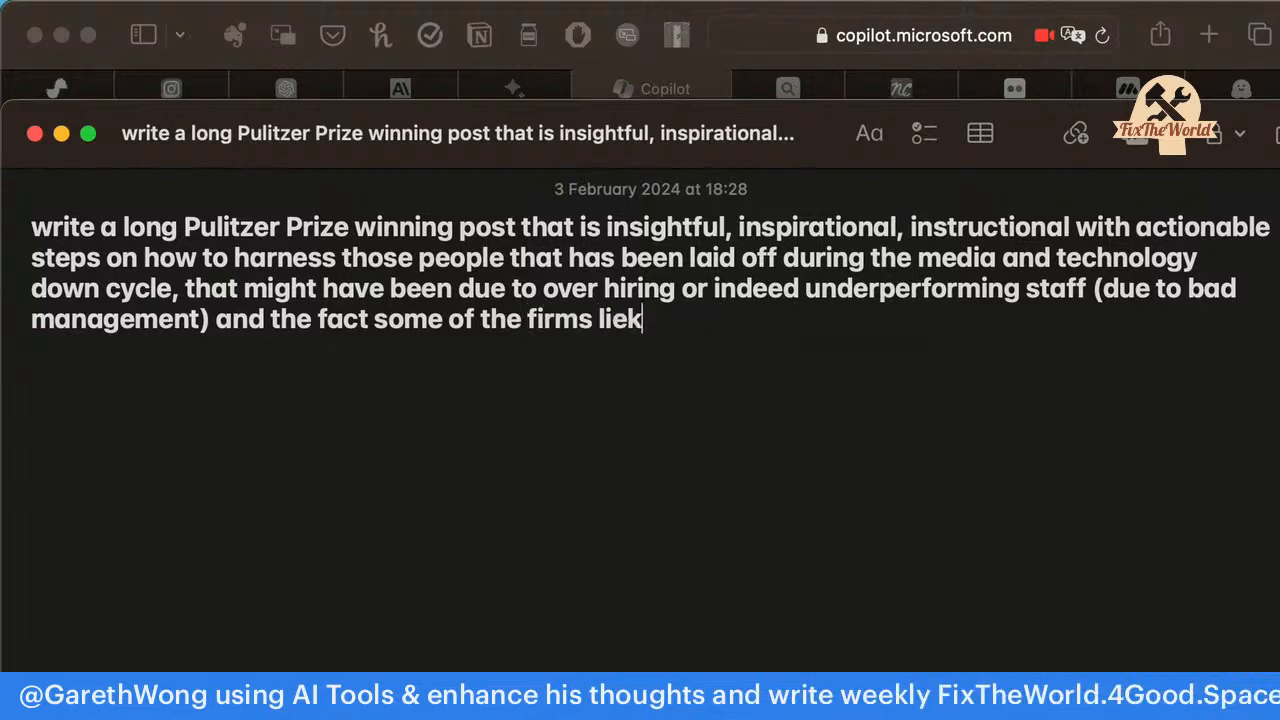
key(BackSpace)
key(BackSpace)
key(BackSpace)
text(ke cla)
key(BackSpace)
text(oudfla)
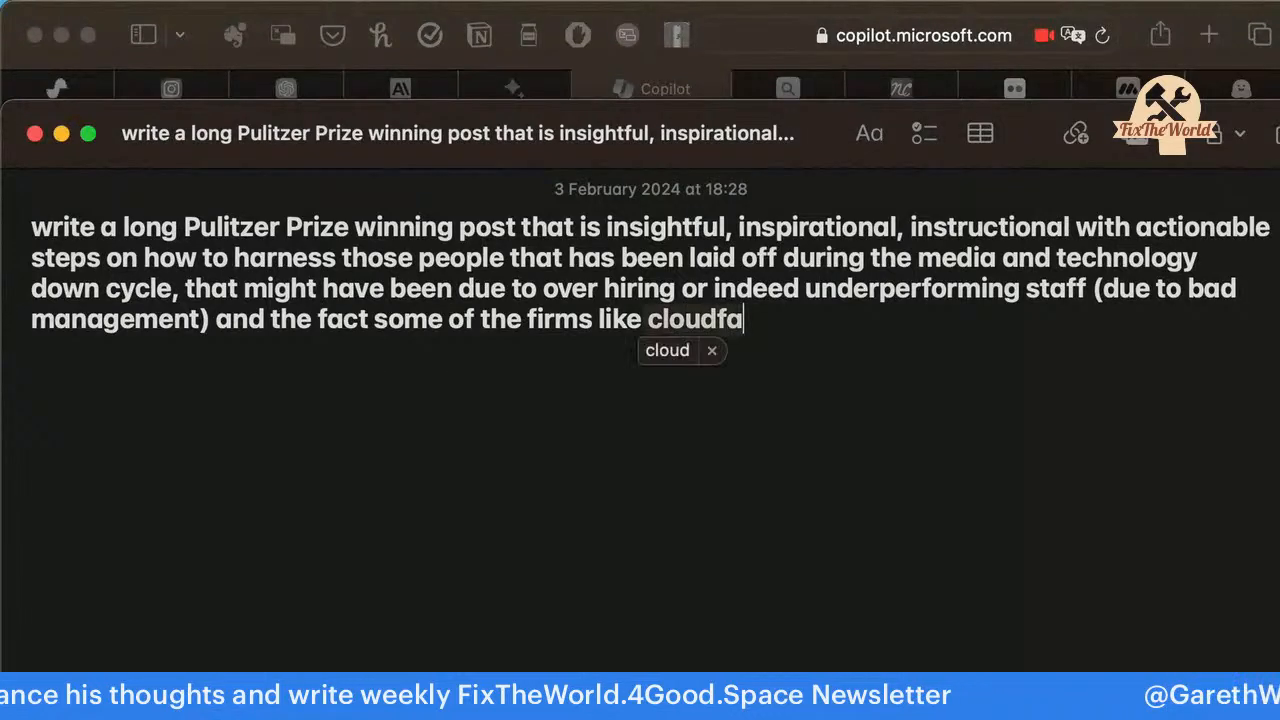
text(re )
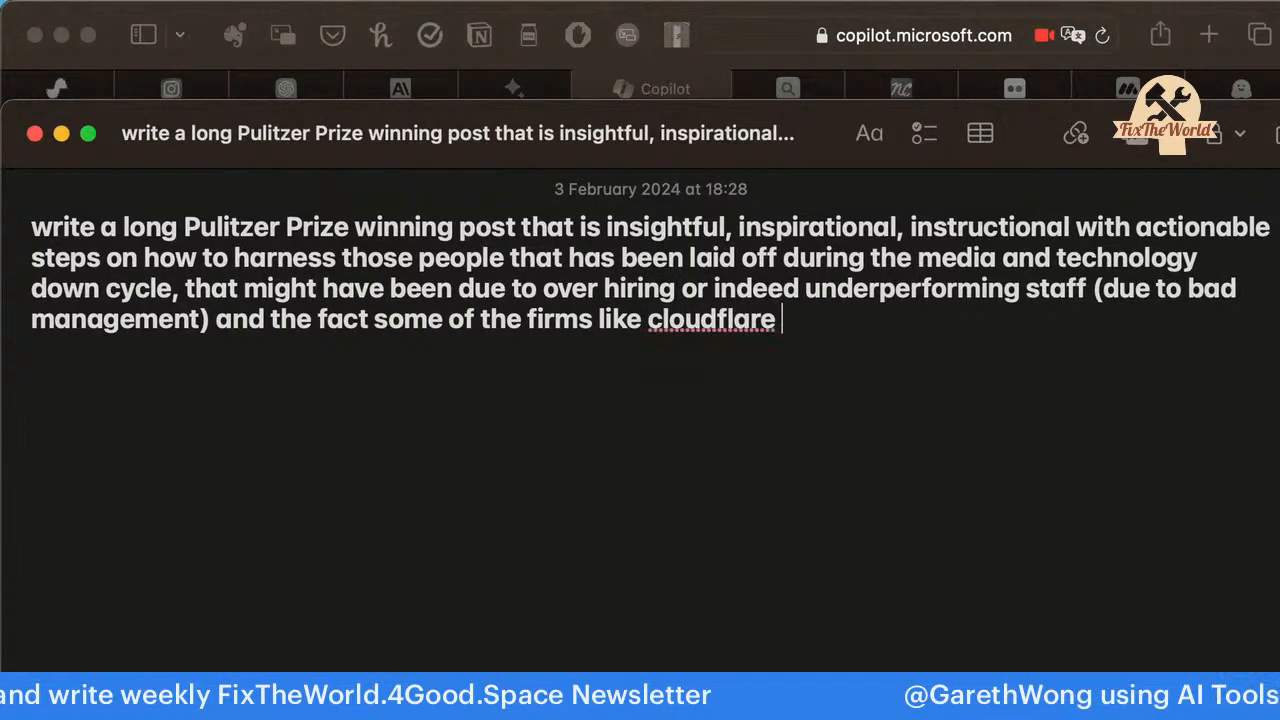
Add "using 'cause' pretend it" after "cloudflare", with "cause" in single quotation marks.
text(using )
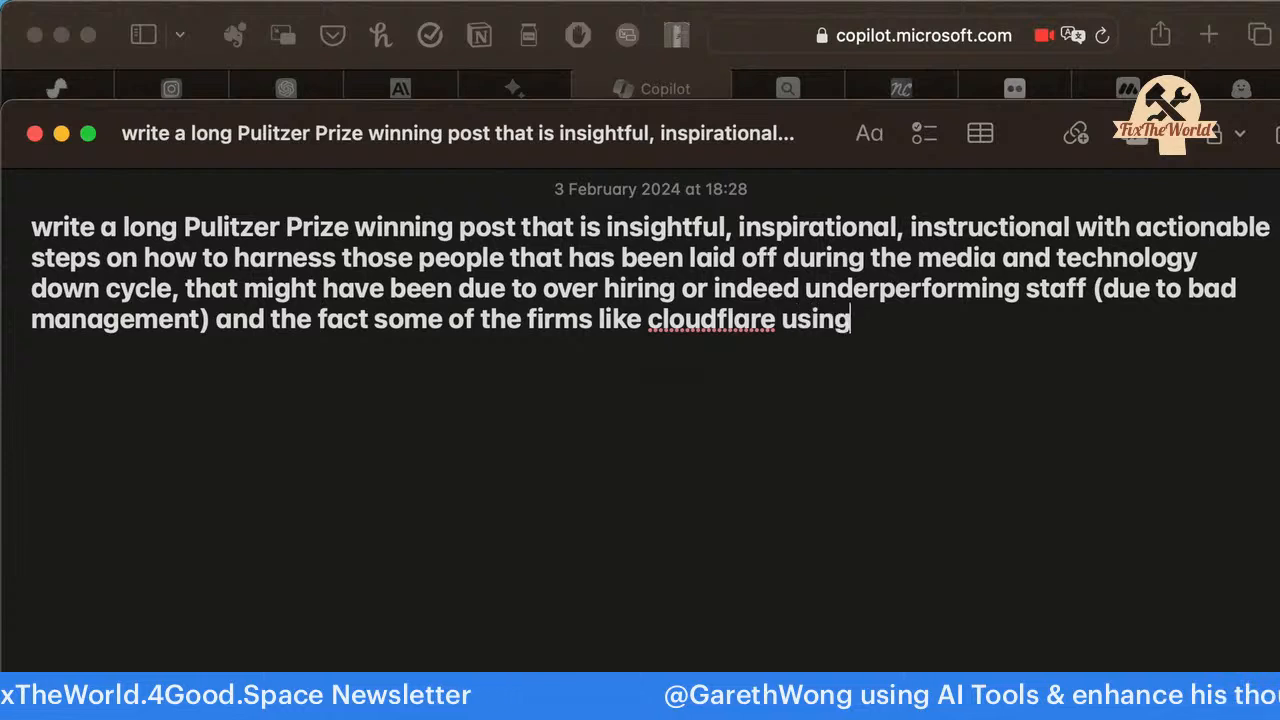
text('c)
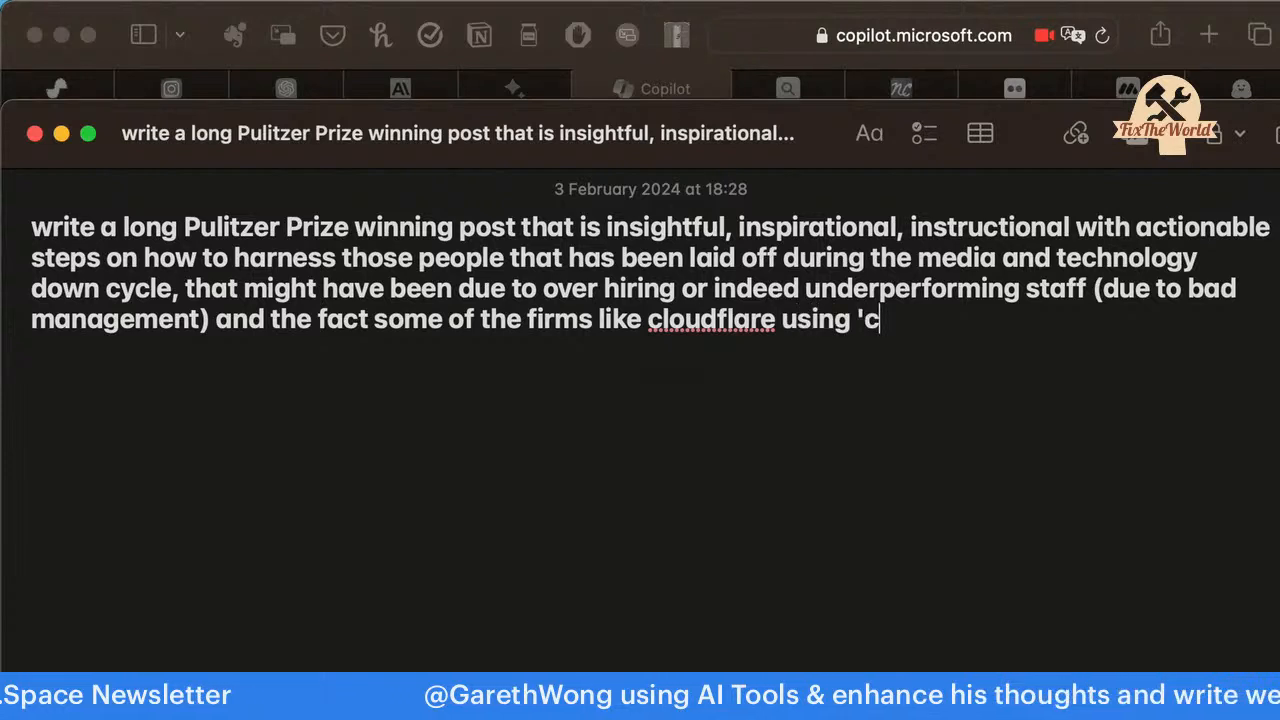
text(ause[)
key(BackSpace)
text(' pretend it)
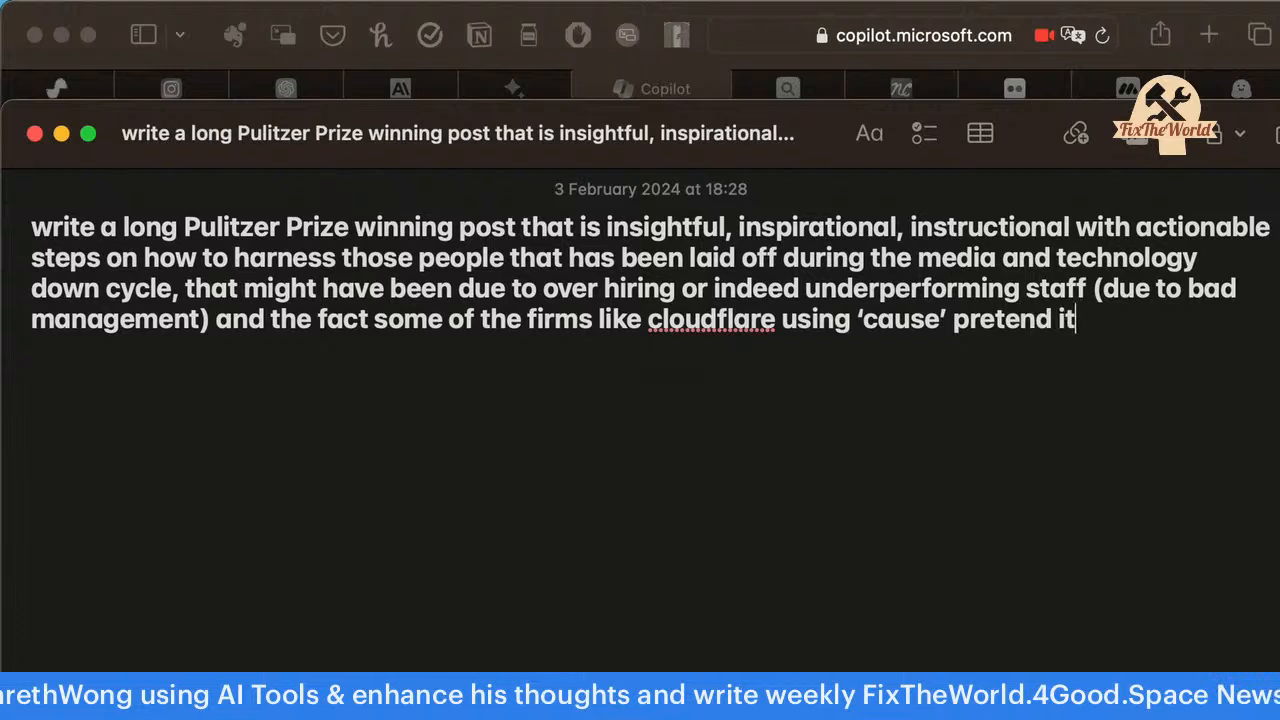
Finish the sentence with "was the fault of the employees themselves was deplorable.".
text( was fth)
key(BackSpace)
key(BackSpace)
key(BackSpace)
text(the fac)
key(BackSpace)
text(ault of the c)
key(BackSpace)
text(empo)
key(BackSpace)
text(loyees)
key(BackSpace)
text(s themselves was deplorable. )
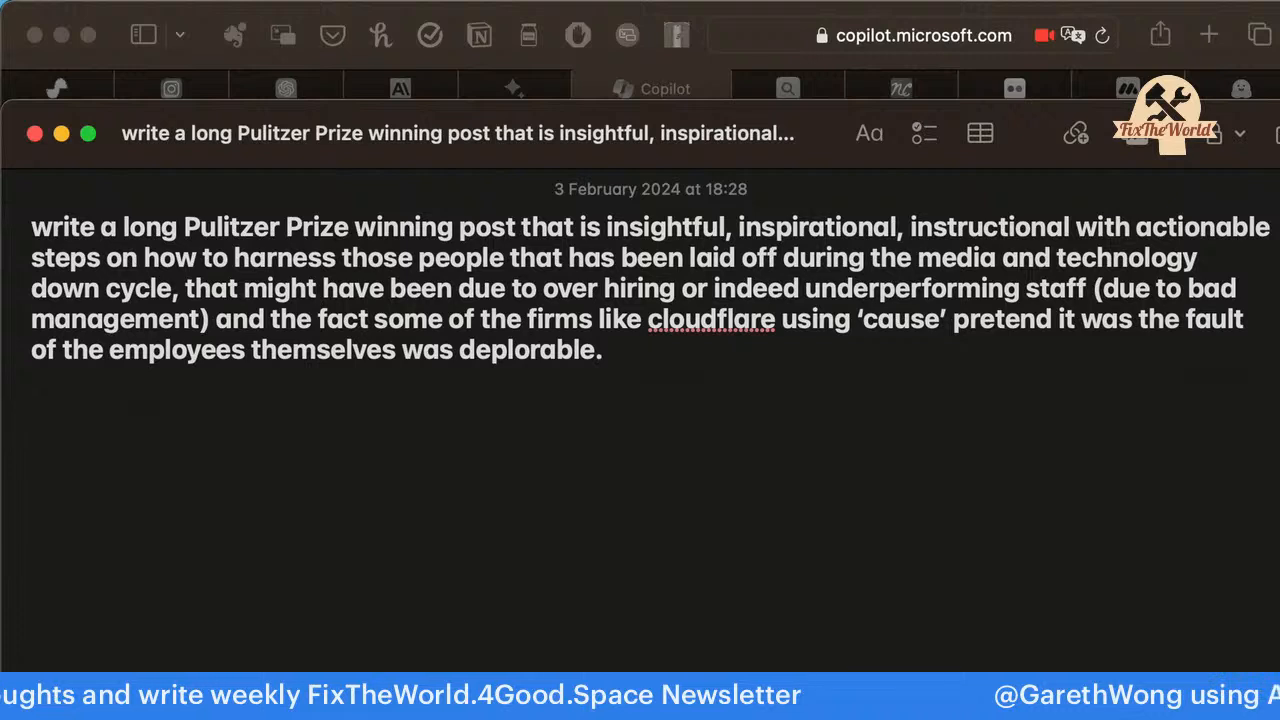
Start a new paragraph, after a blank line, with "We must empower people (even those in employment, or".
text(We mus)
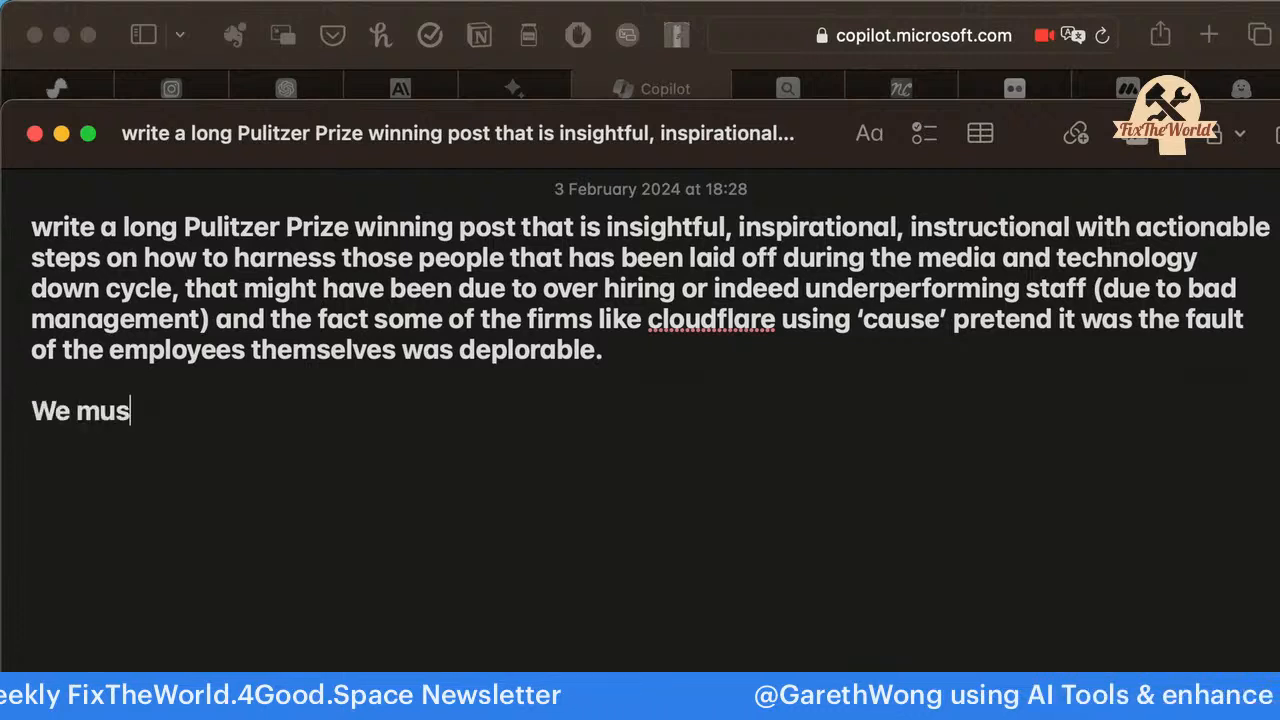
text(t empower people to)
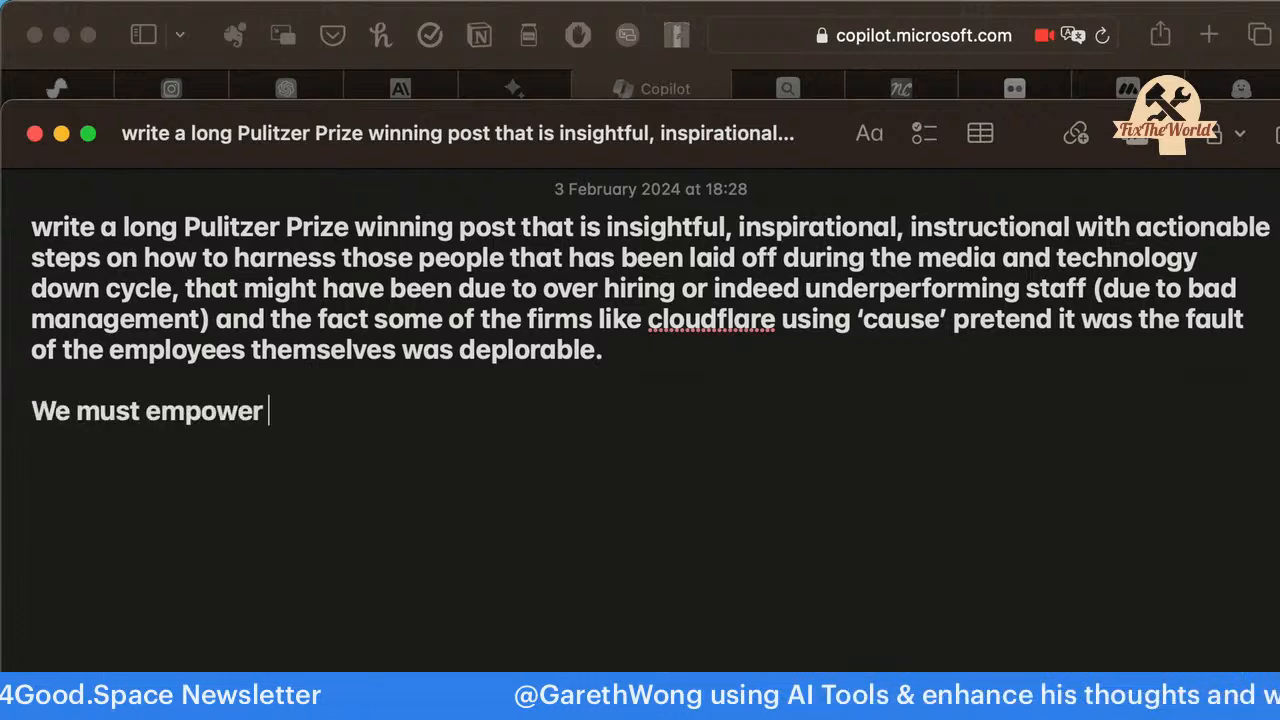
key(BackSpace)
key(BackSpace)
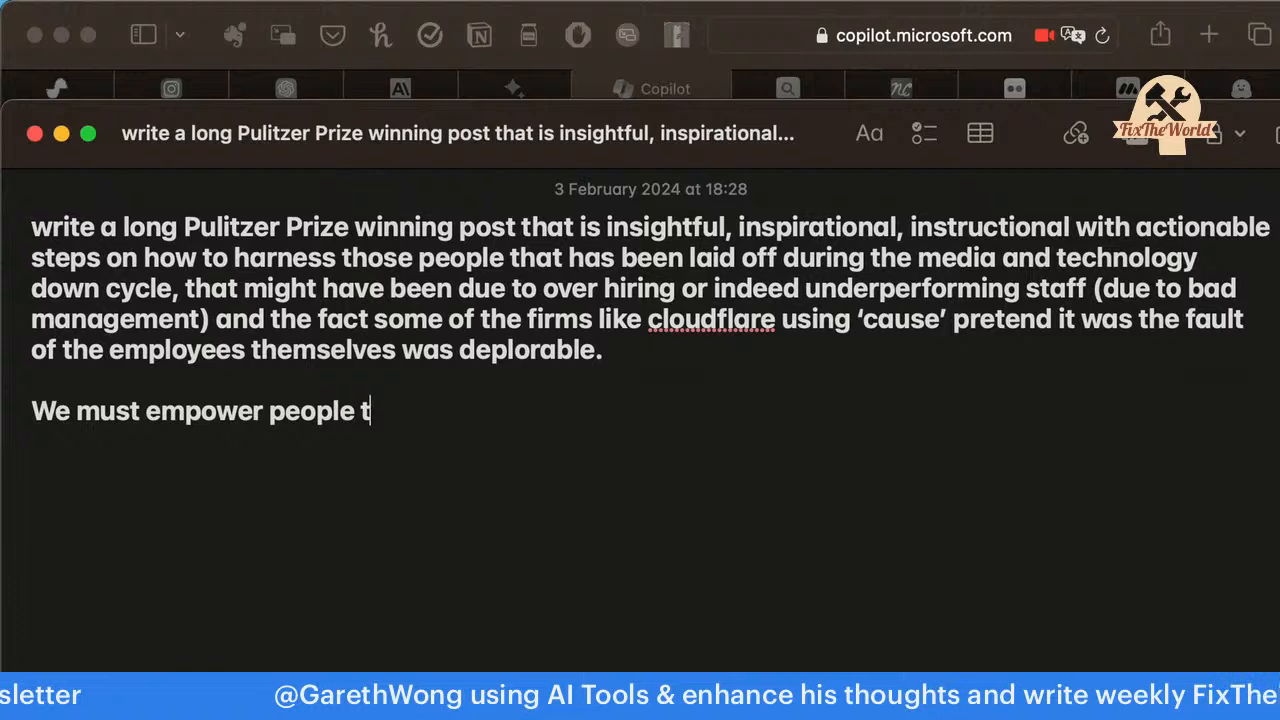
text((even )
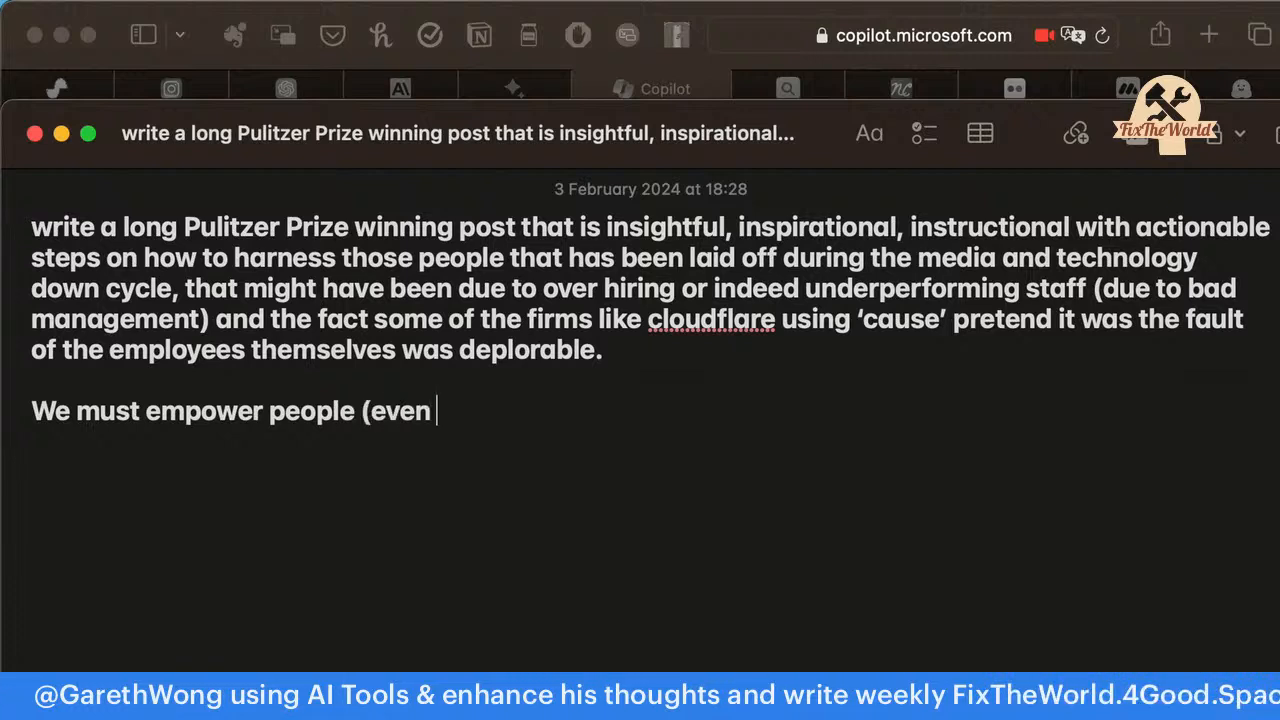
text(those in emplo)
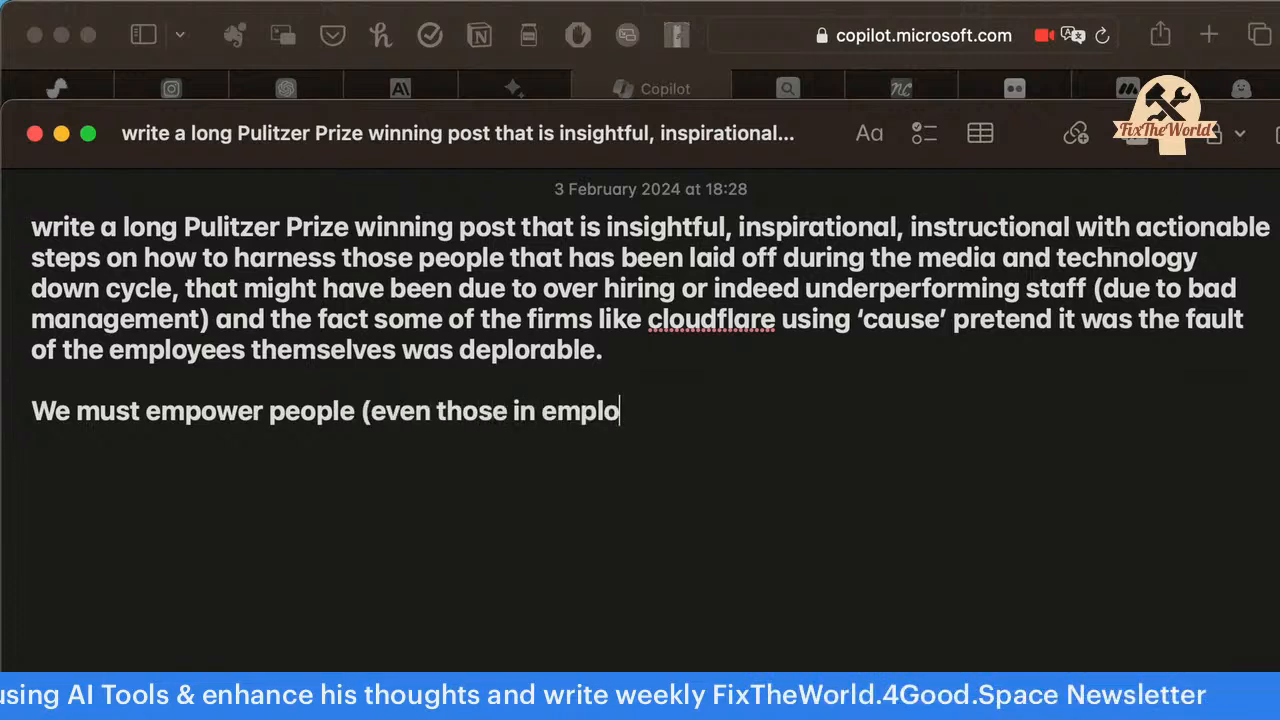
text(yment, or e)
key(BackSpace)
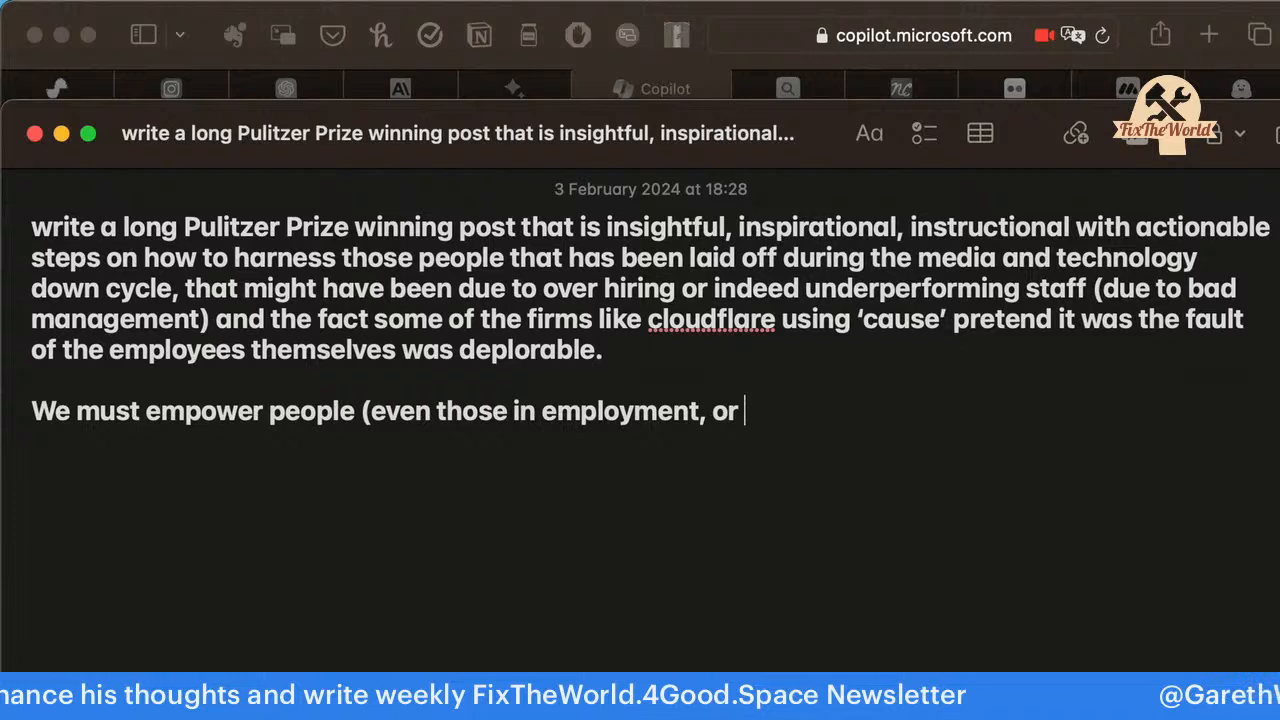
Continue the parenthetical remark with "even those have retired".
text(even those thare)
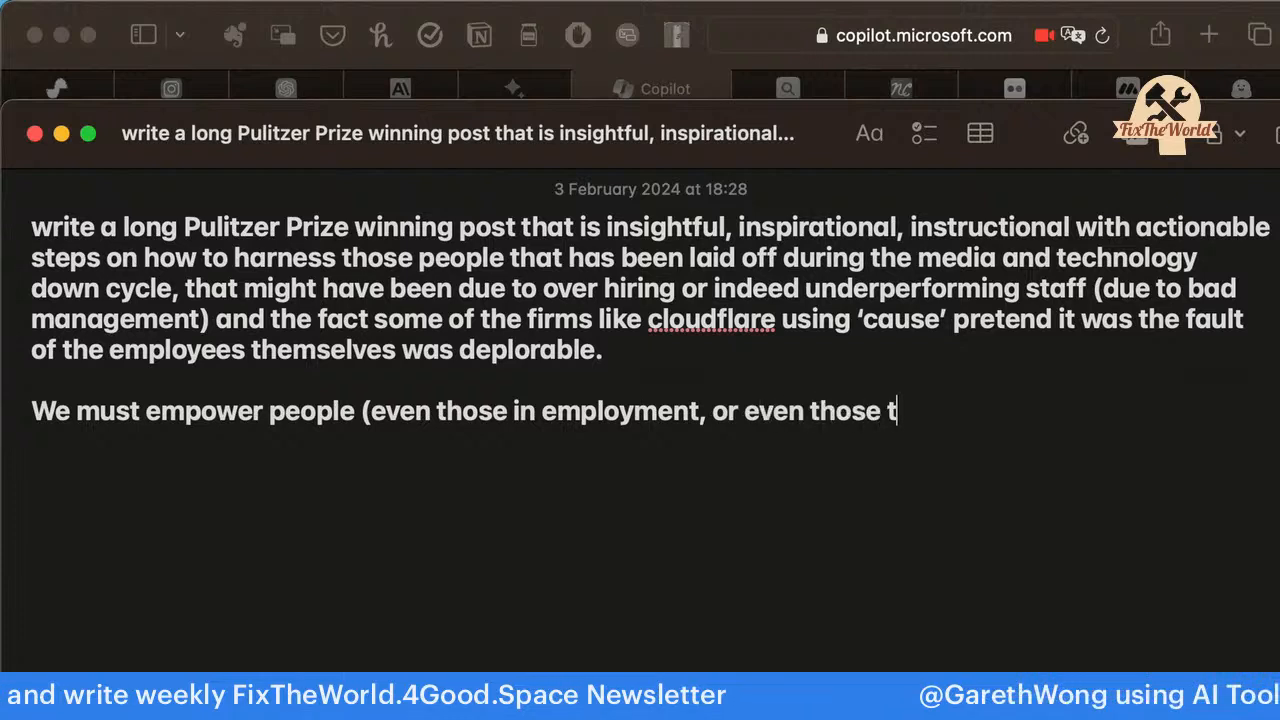
key(BackSpace)
key(BackSpace)
key(BackSpace)
key(BackSpace)
key(BackSpace)
key(BackSpace)
text(have re)
key(BackSpace)
text(retireed)
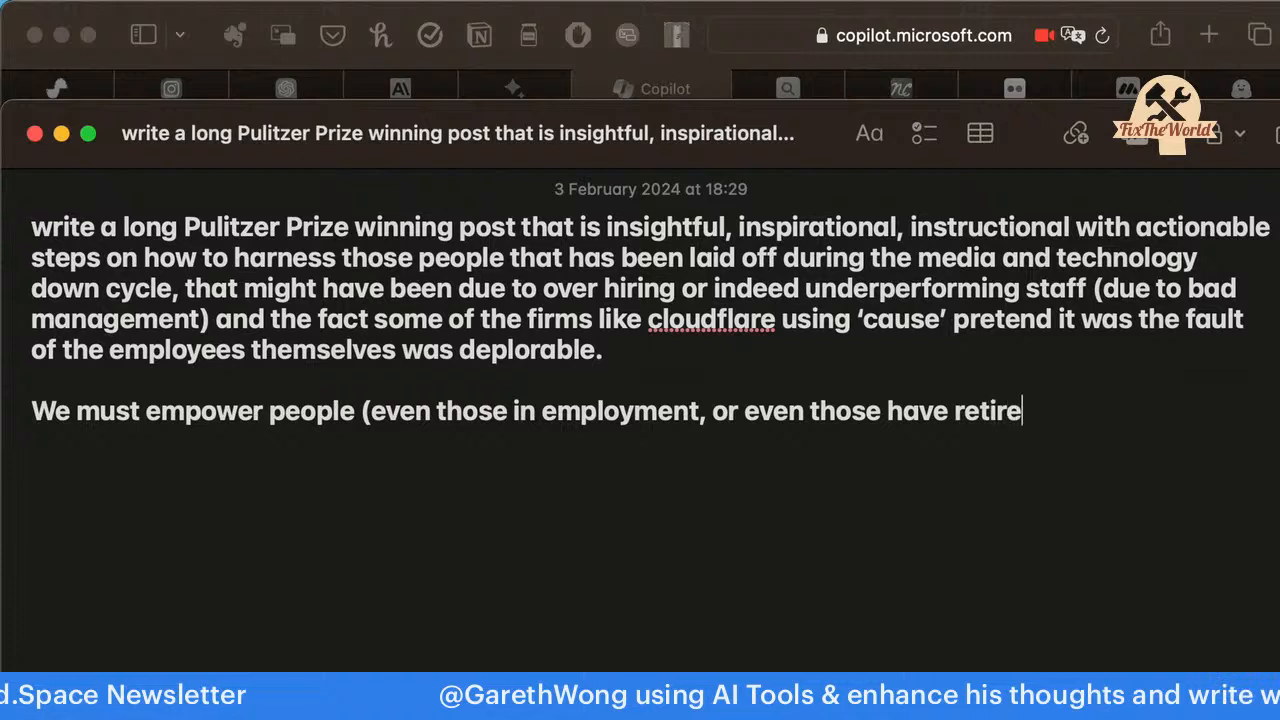
key(BackSpace)
key(BackSpace)
text(d to)
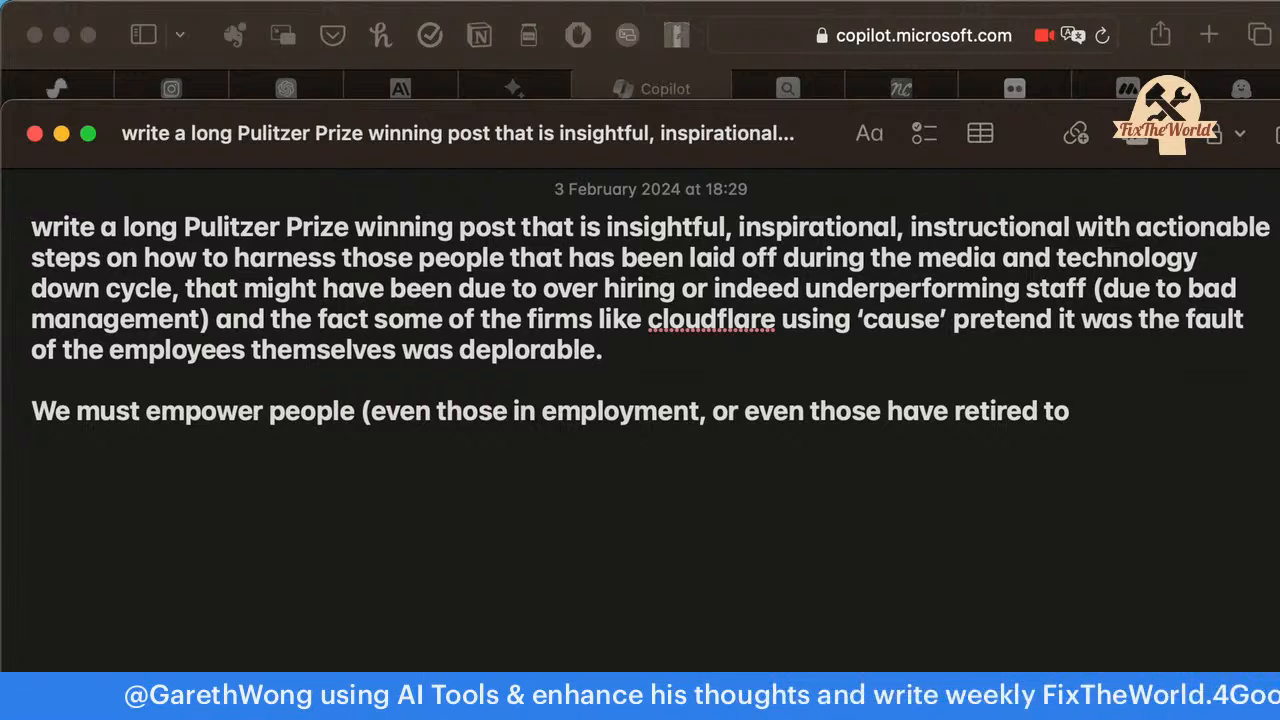
Close the parenthesis directly after "retired" and continue with "to collaborate and come together".
key(BackSpace)
key(BackSpace)
key(BackSpace)
text() to collaborate and come together )
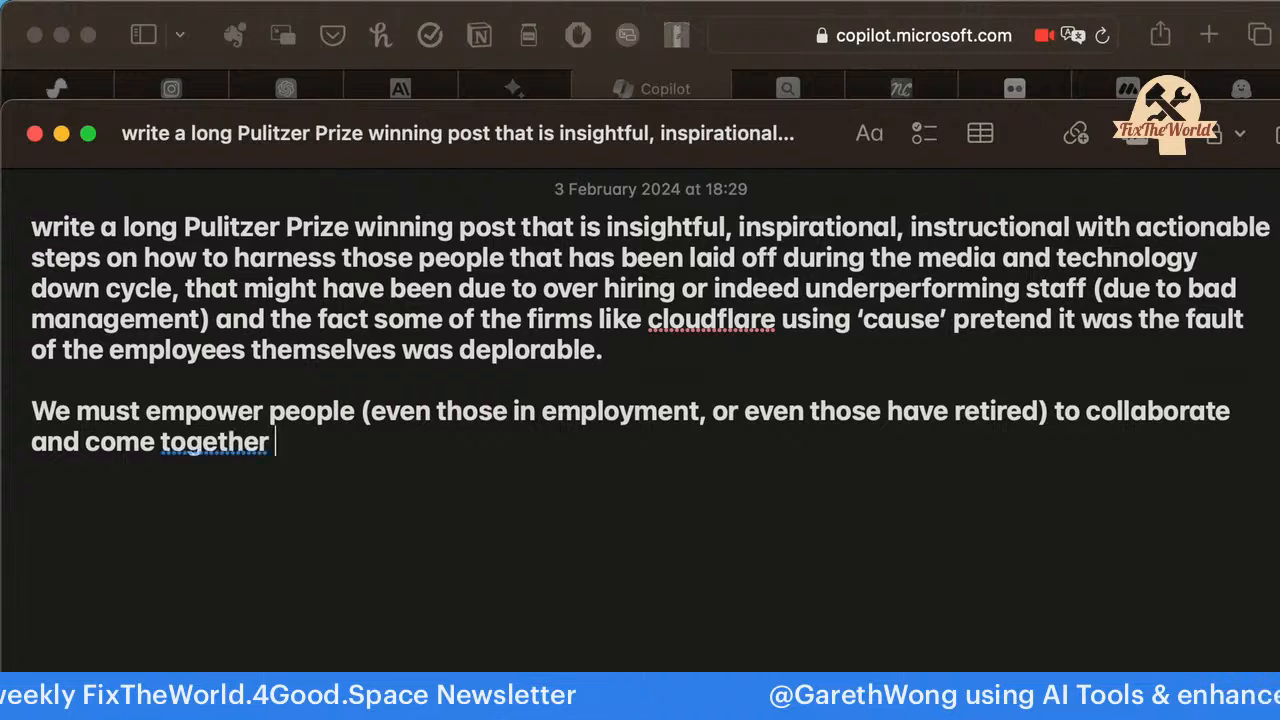
Continue the sentence after "come together" with "despite their race, religion and politics to".
text(despit)
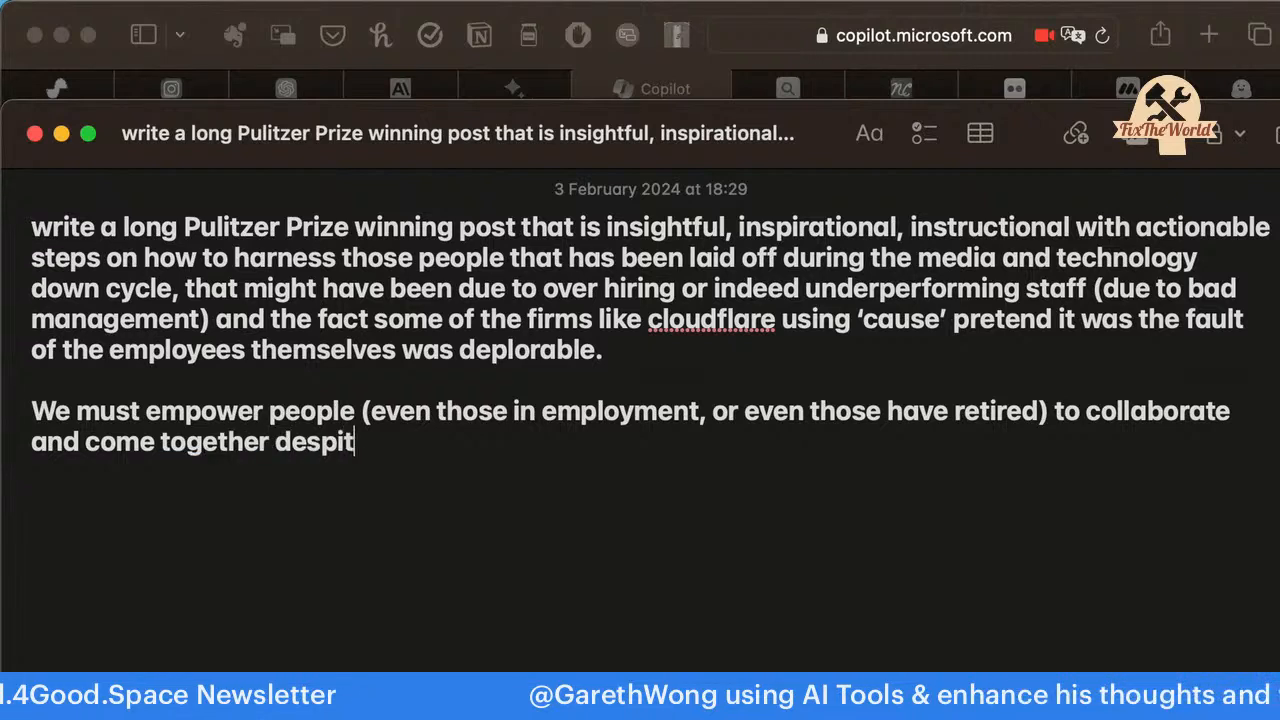
text(e their r)
text(re)
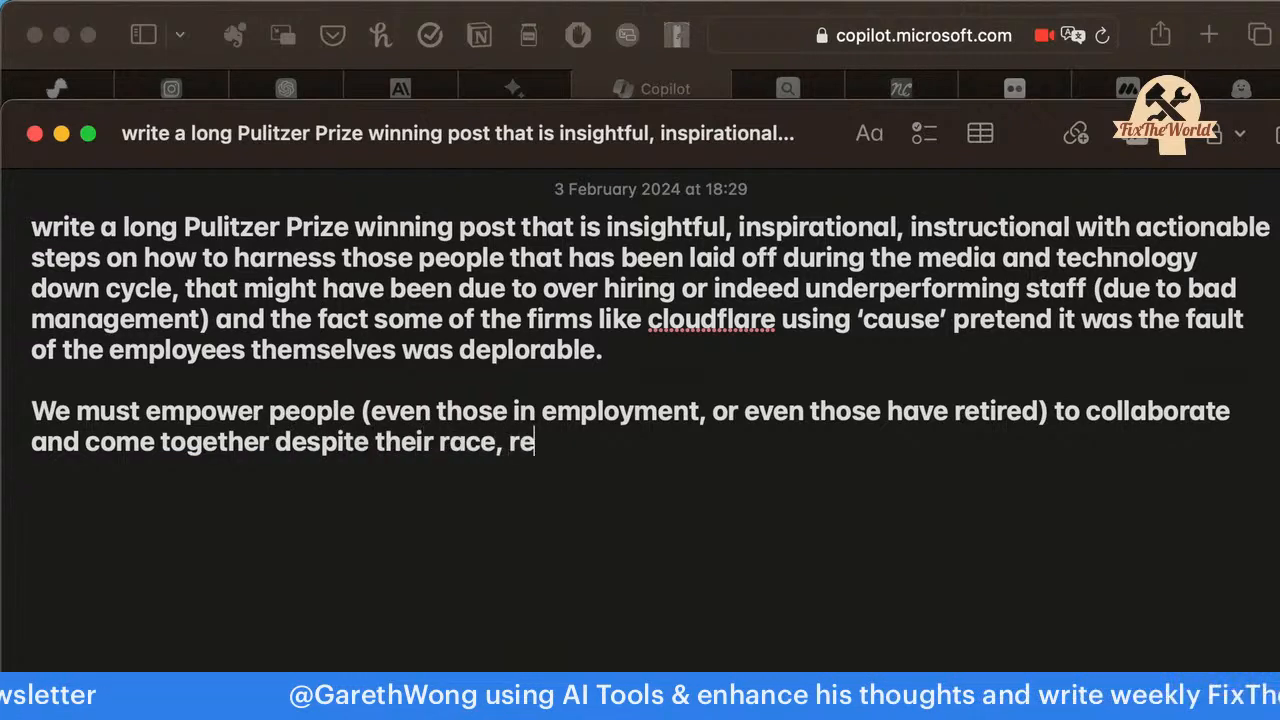
text(ligion and )
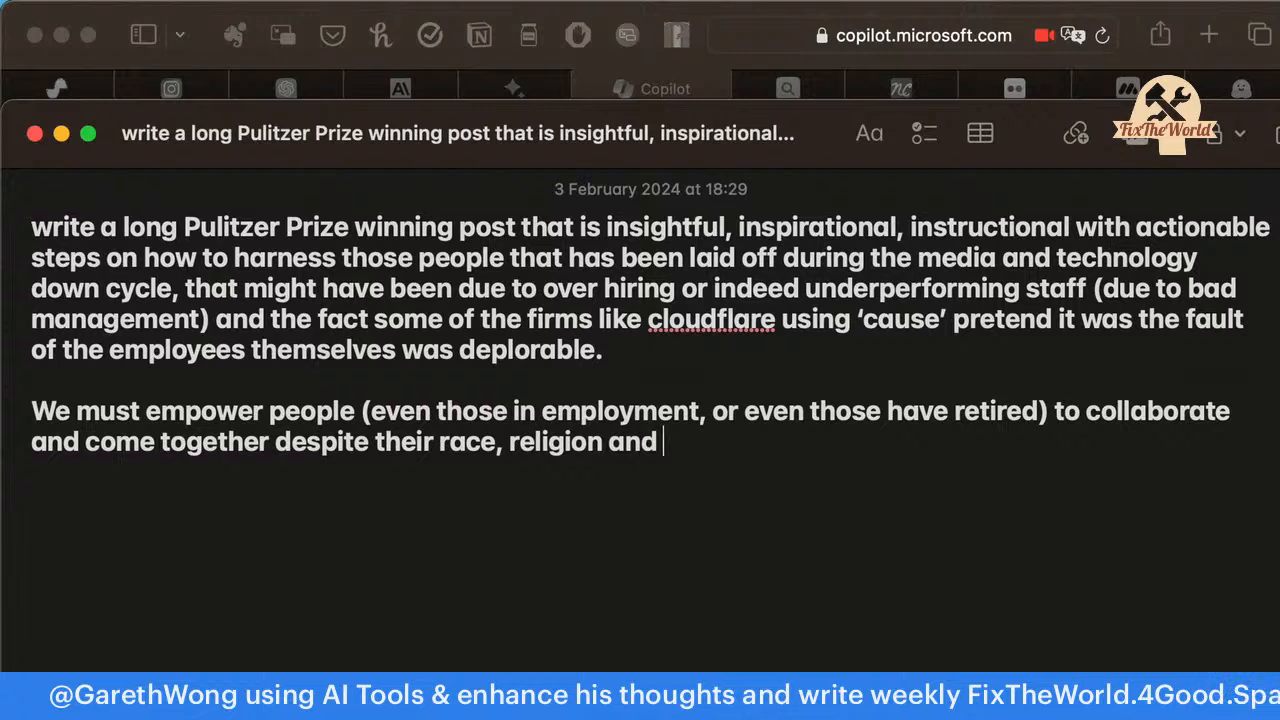
text(p)
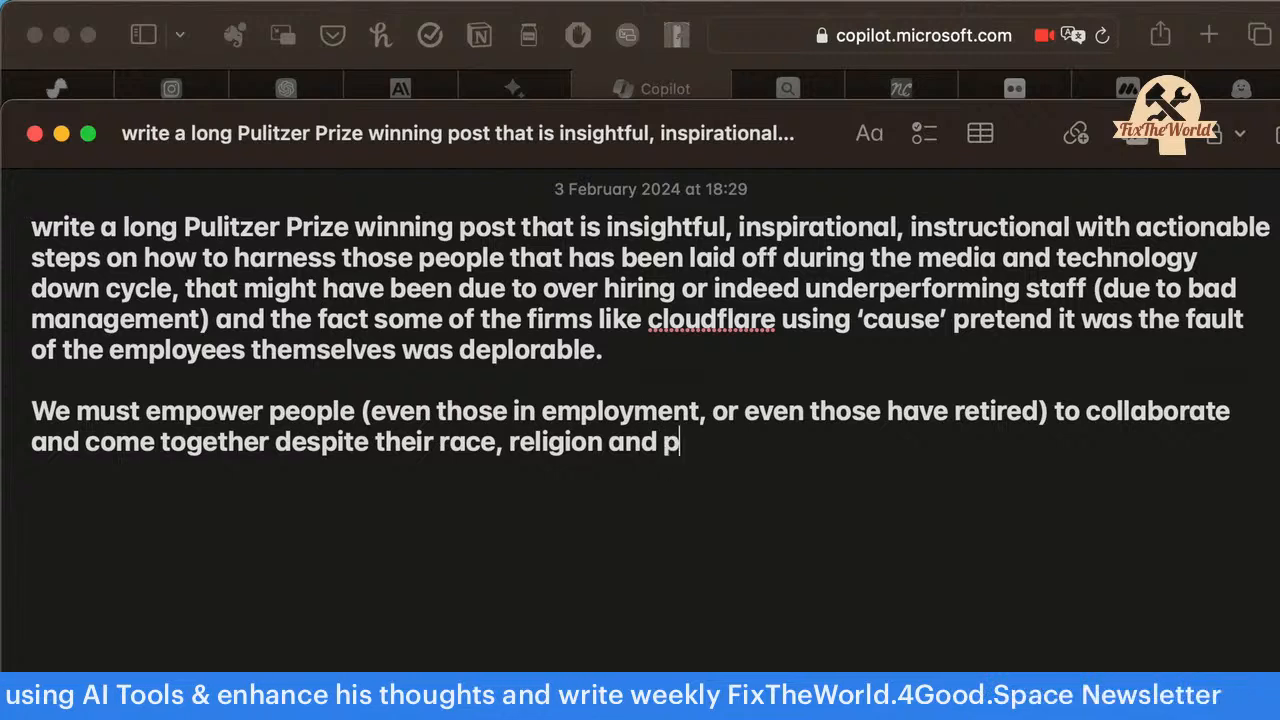
text(olitic)
key(BackSpace)
key(BackSpace)
key(BackSpace)
text(itics to bui)
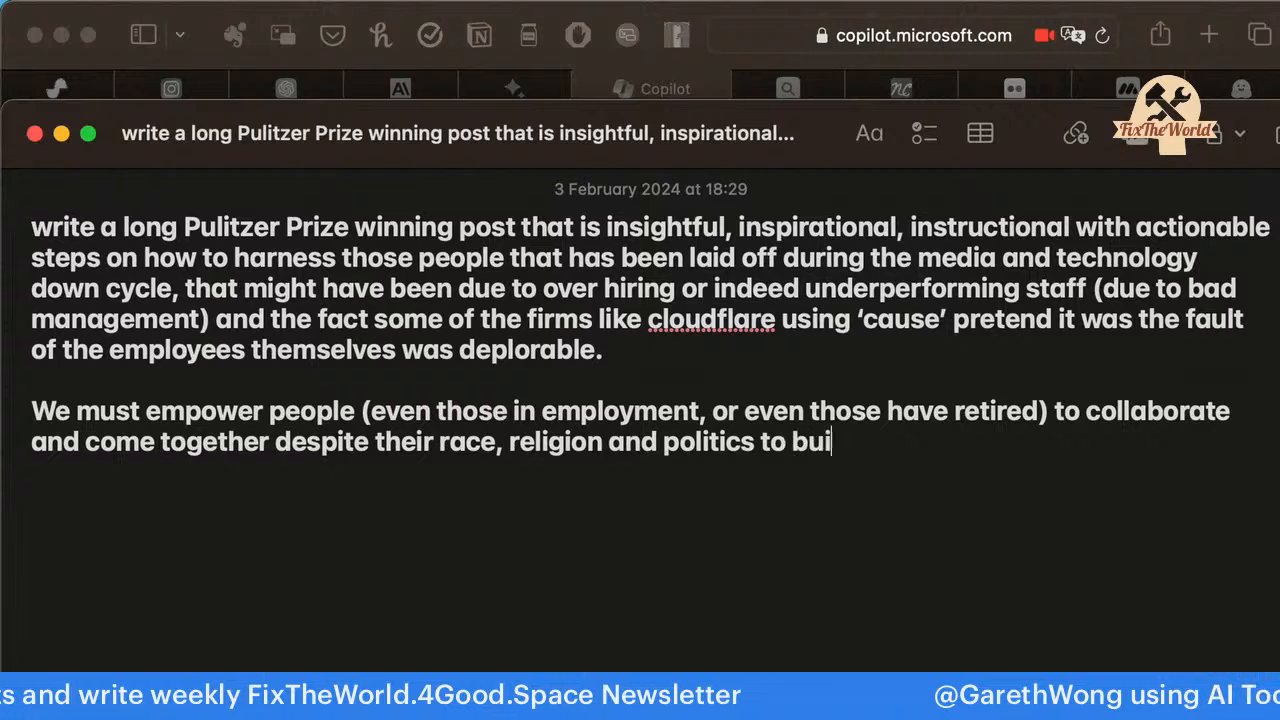
Extend the sentence with "build a functioning community remotely and together".
text(ld a )
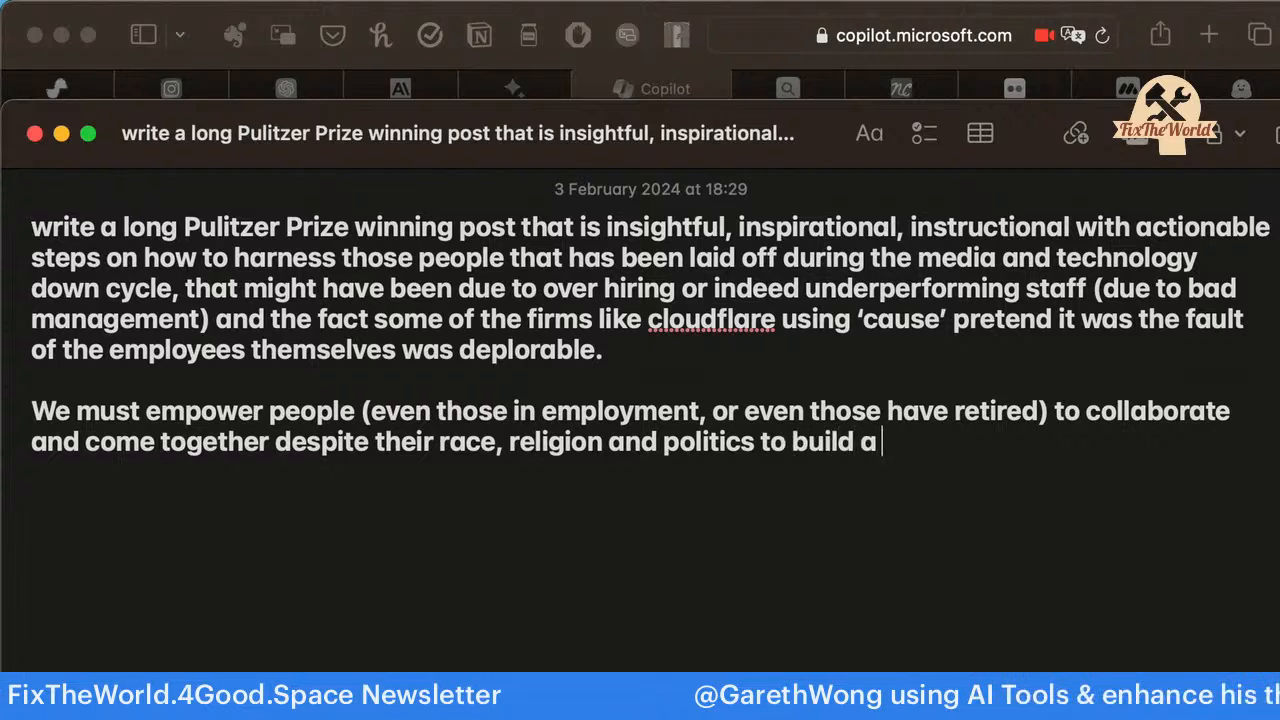
text(functo)
key(BackSpace)
text(ioning commu)
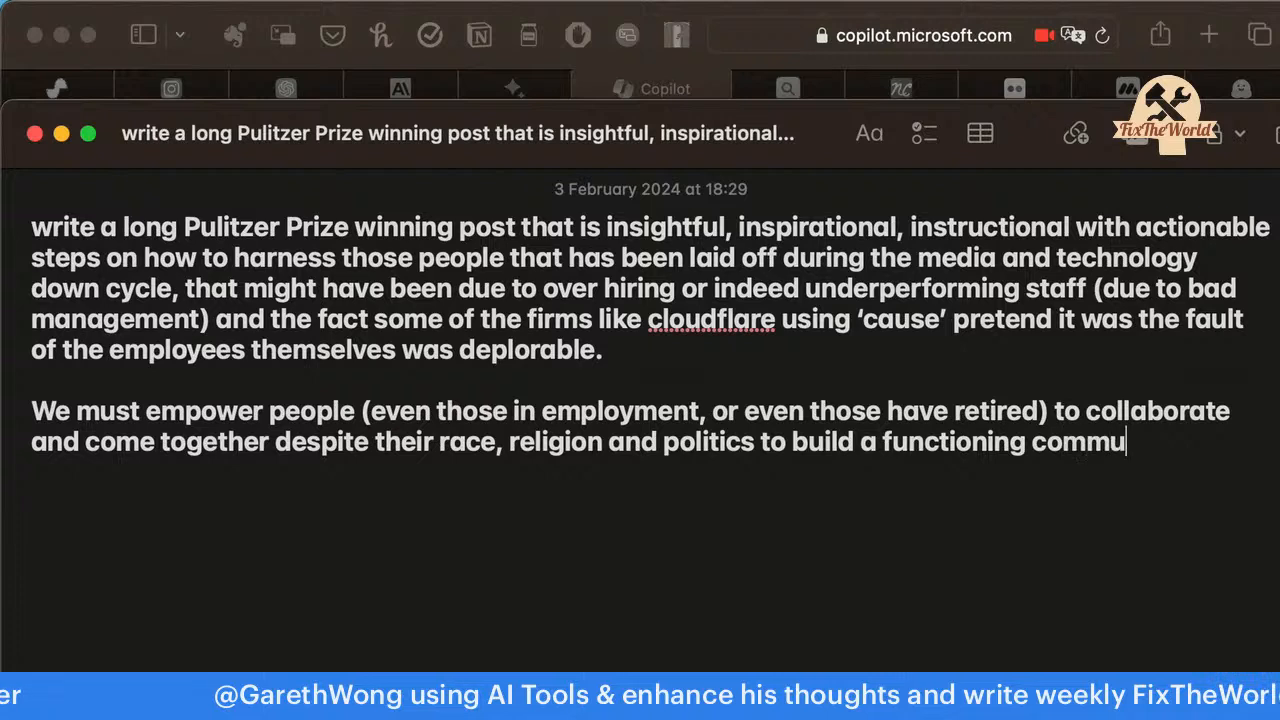
text(nity rem)
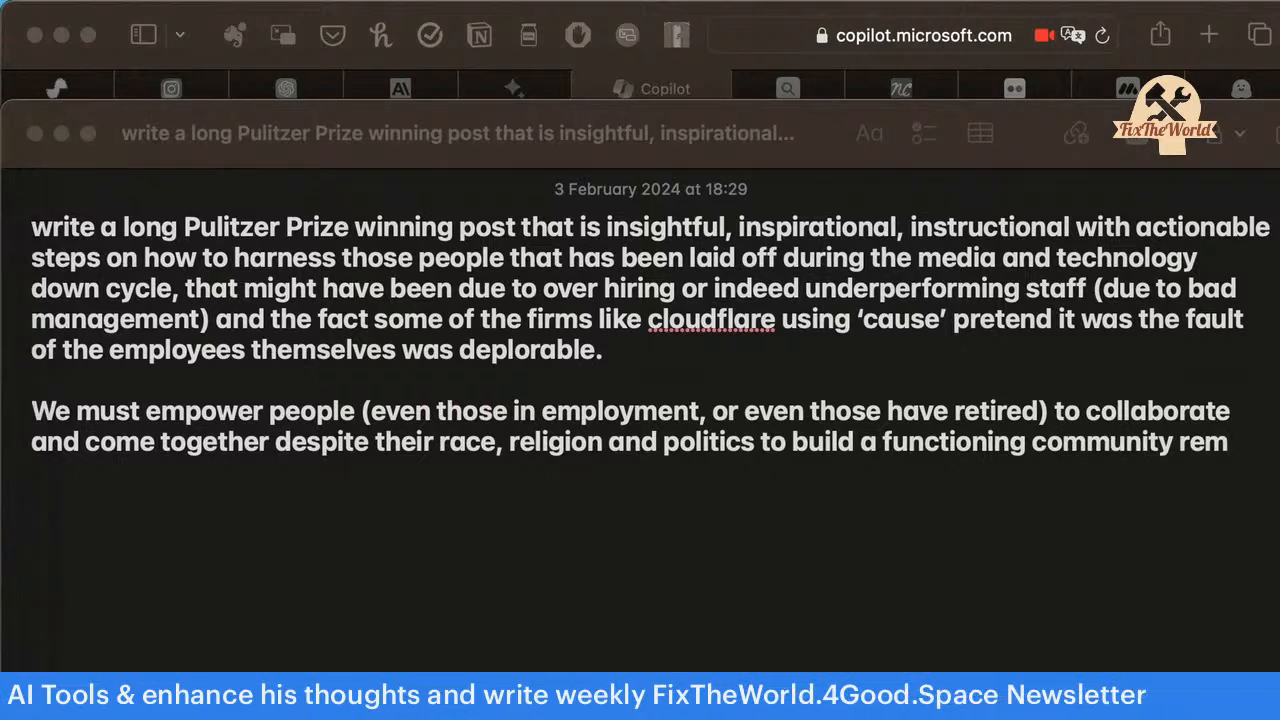
click(1246, 487)
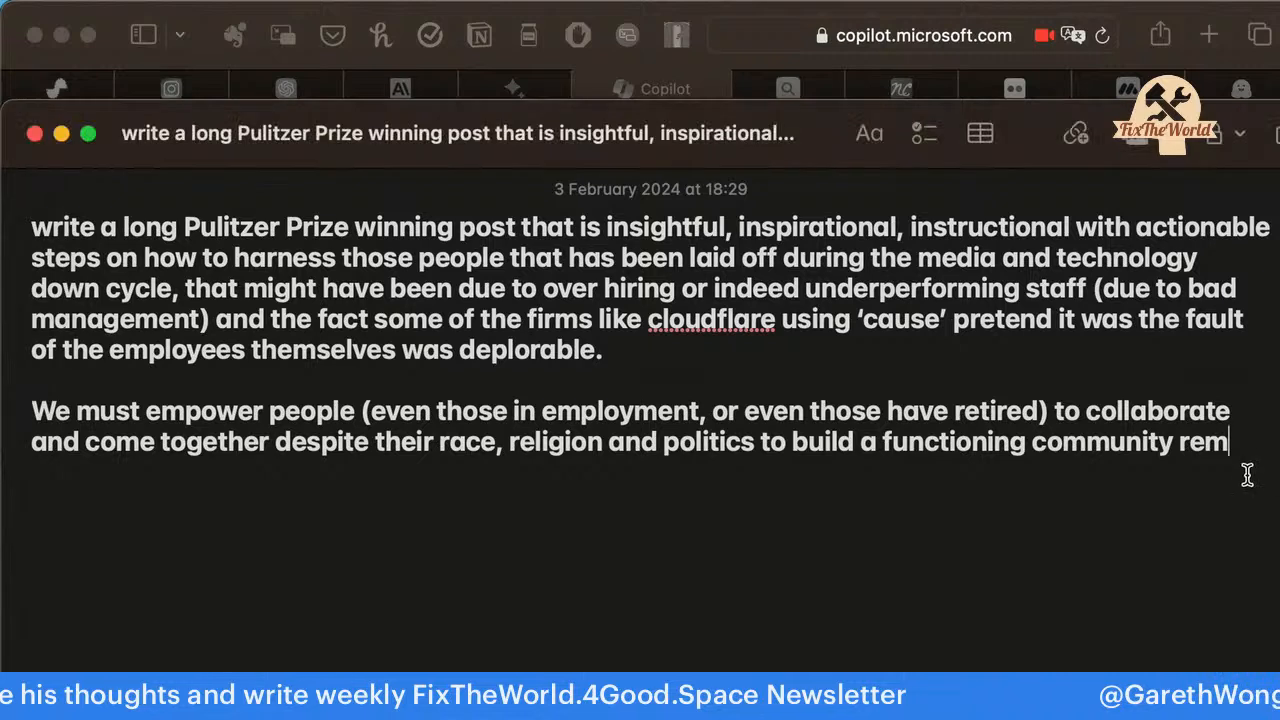
text(otely and )
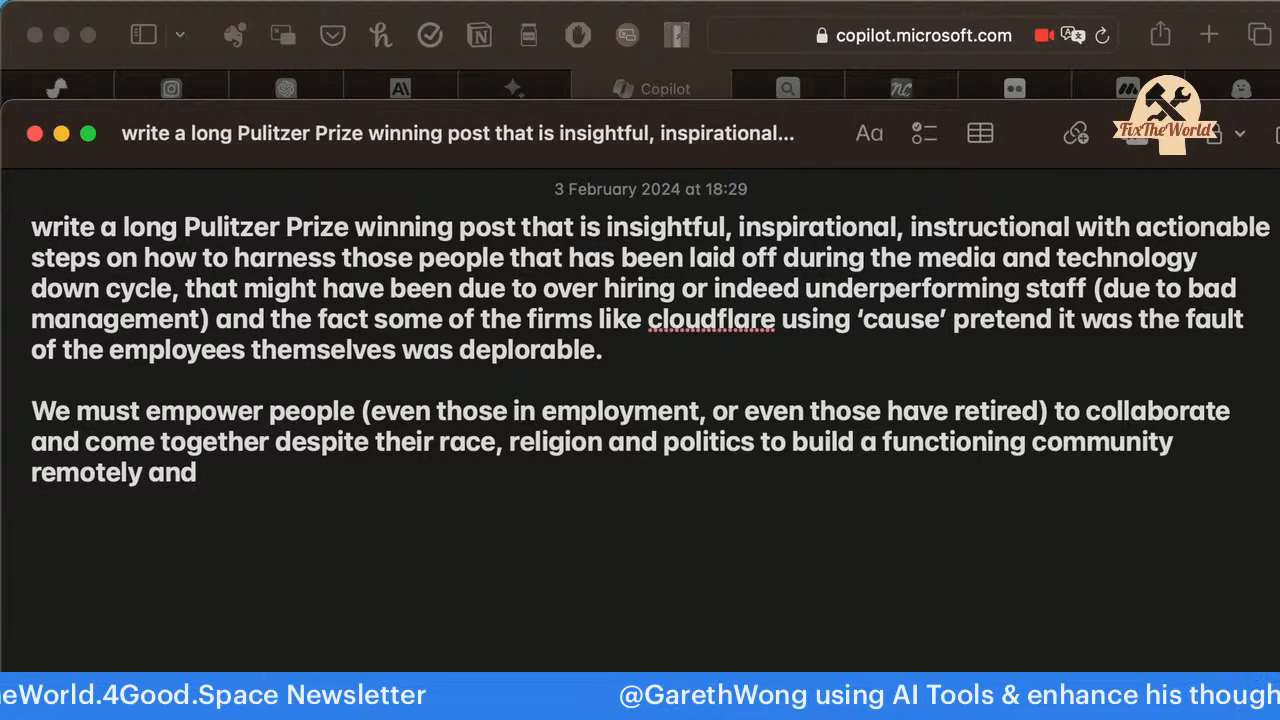
text(together )
Add a comma directly after "together" and continue with "like I explored in the Gr8.pub", then open a parenthesis.
text(, like I e)
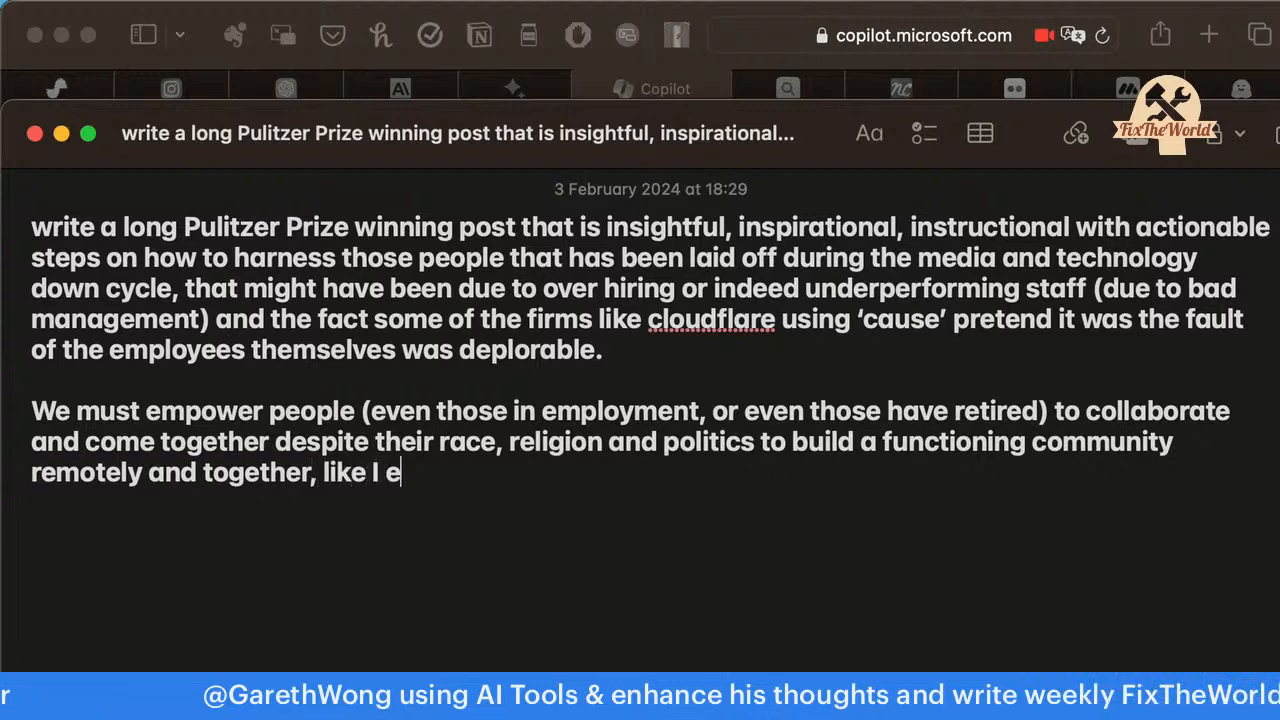
key(BackSpace)
text(se)
key(BackSpace)
key(BackSpace)
text(explored in t)
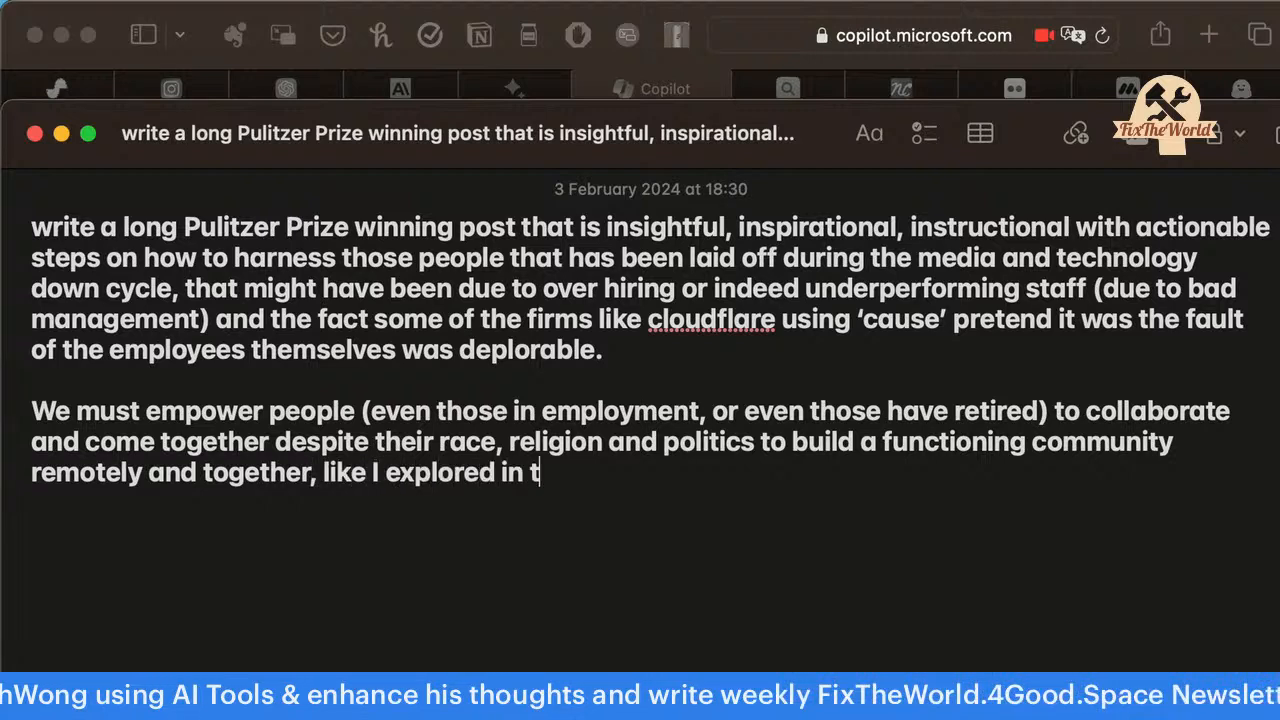
text(he Gr8.p)
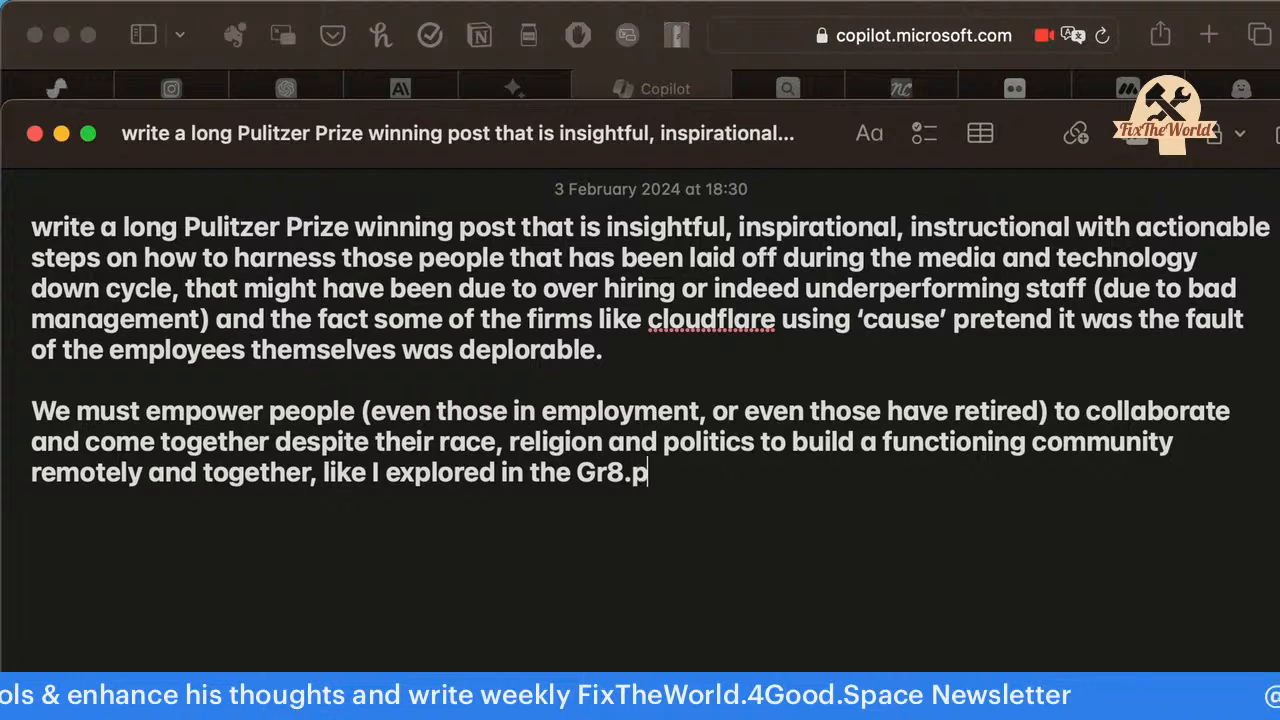
text(ub (s)
Begin the parenthetical remark about Gr8.pub with "get media owners & creatives".
key(BackSpace)
text(det demo)
key(BackSpace)
key(BackSpace)
key(BackSpace)
key(BackSpace)
text(e medi)
key(BackSpace)
key(BackSpace)
key(BackSpace)
key(BackSpace)
text(media owners &)
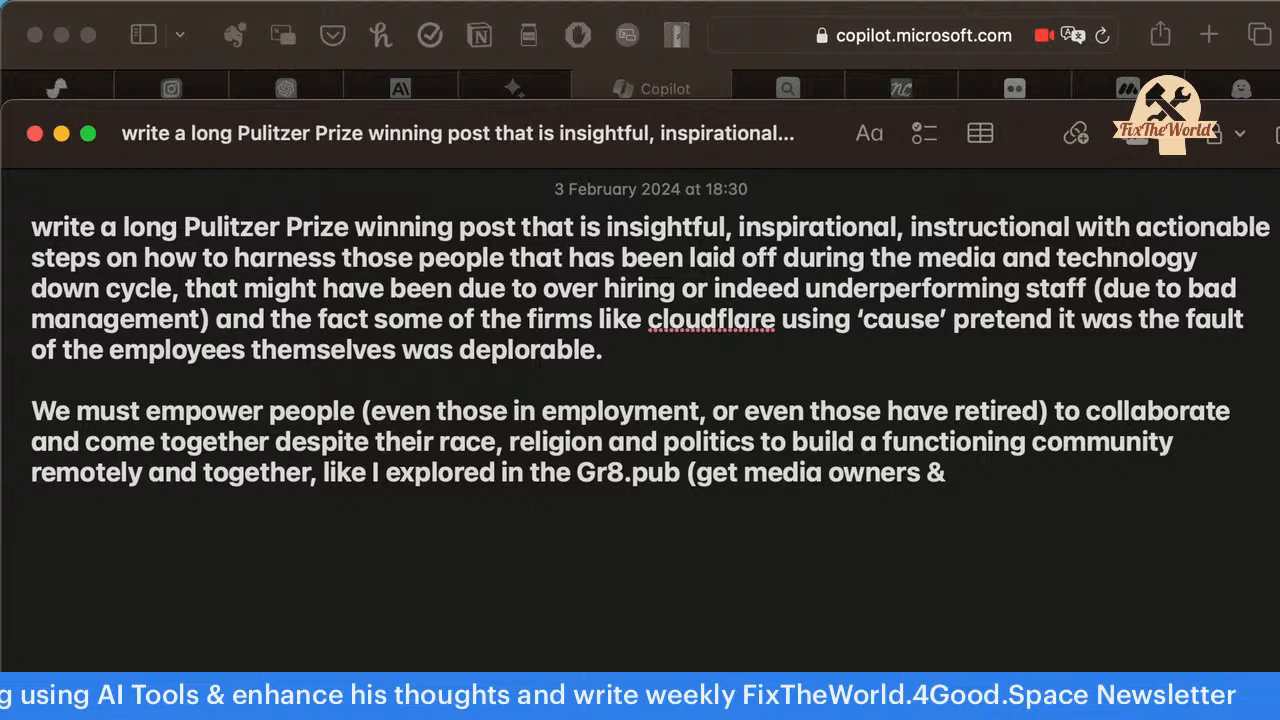
text(creta)
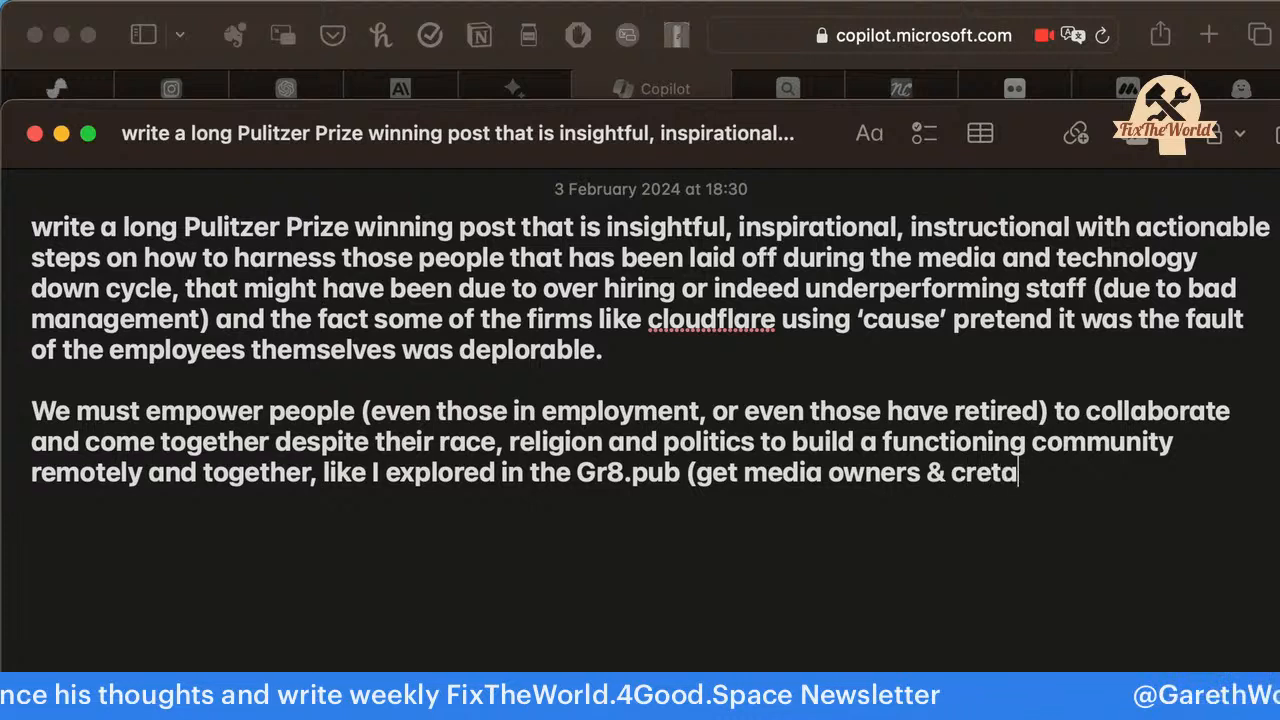
key(BackSpace)
key(BackSpace)
text(atives )
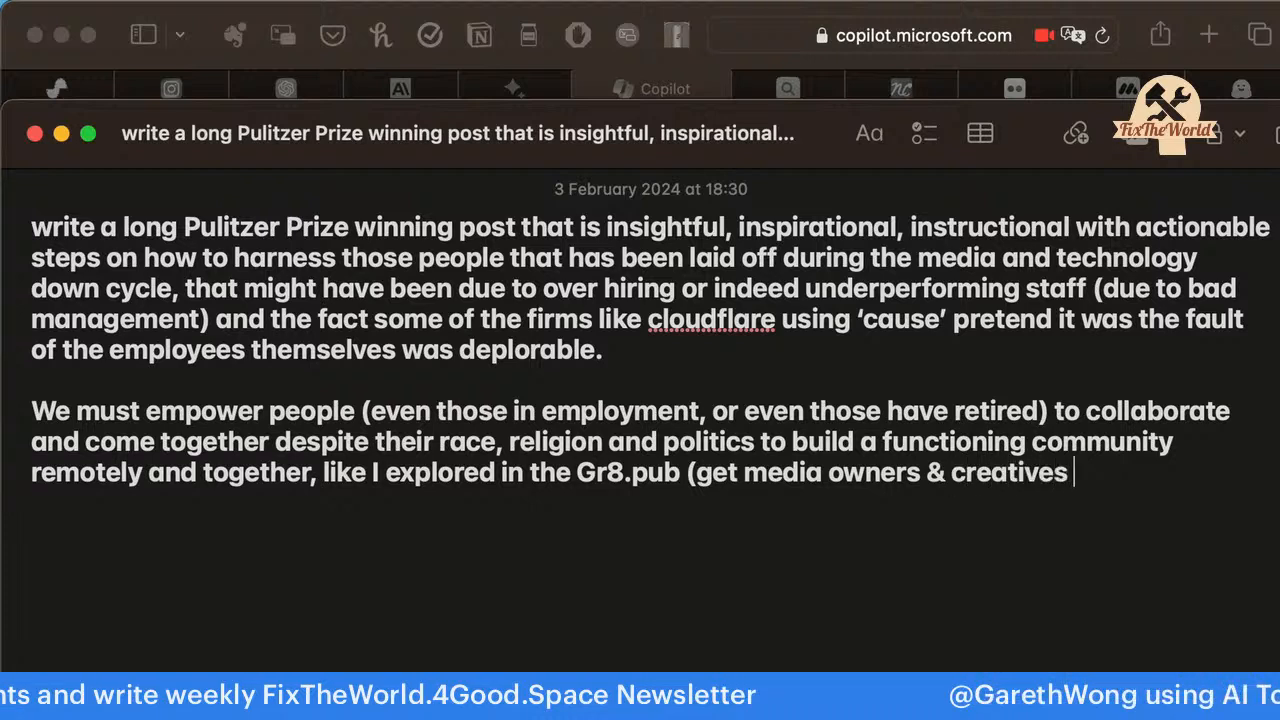
Continue the parenthetical remark with "to donate only 2% of their marginal capacity to".
text(to donate only )
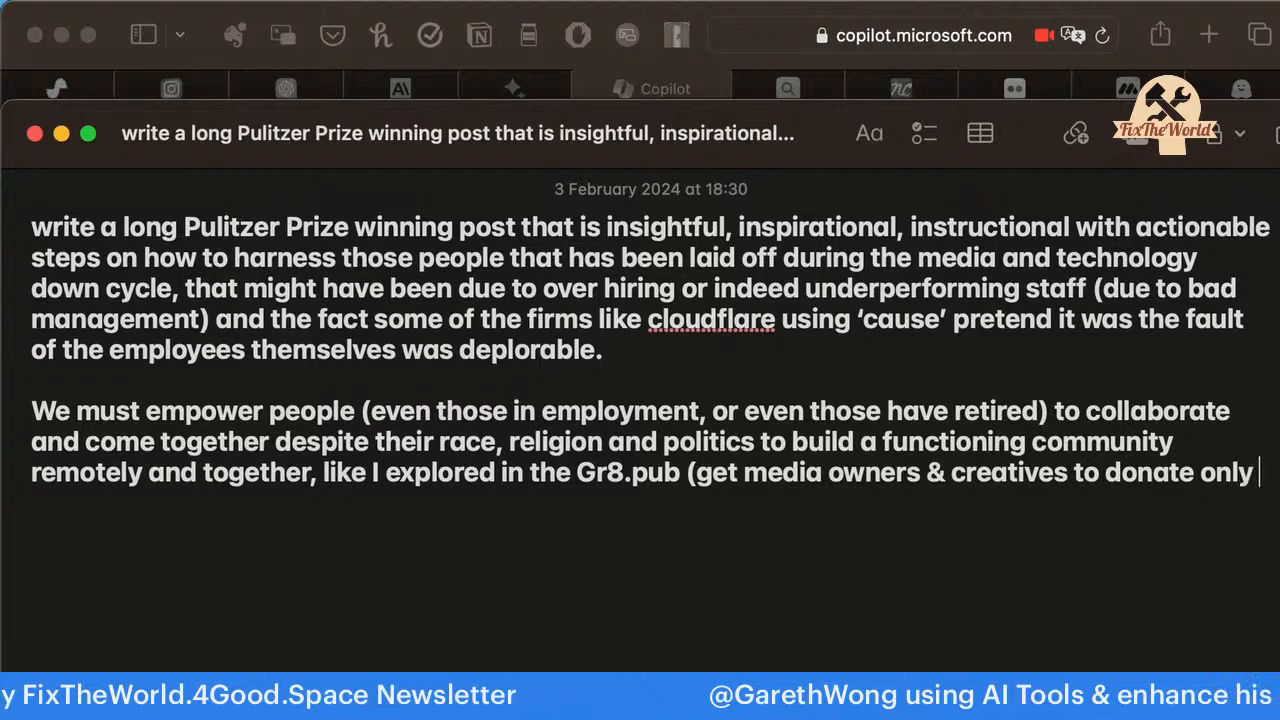
text(2% of their)
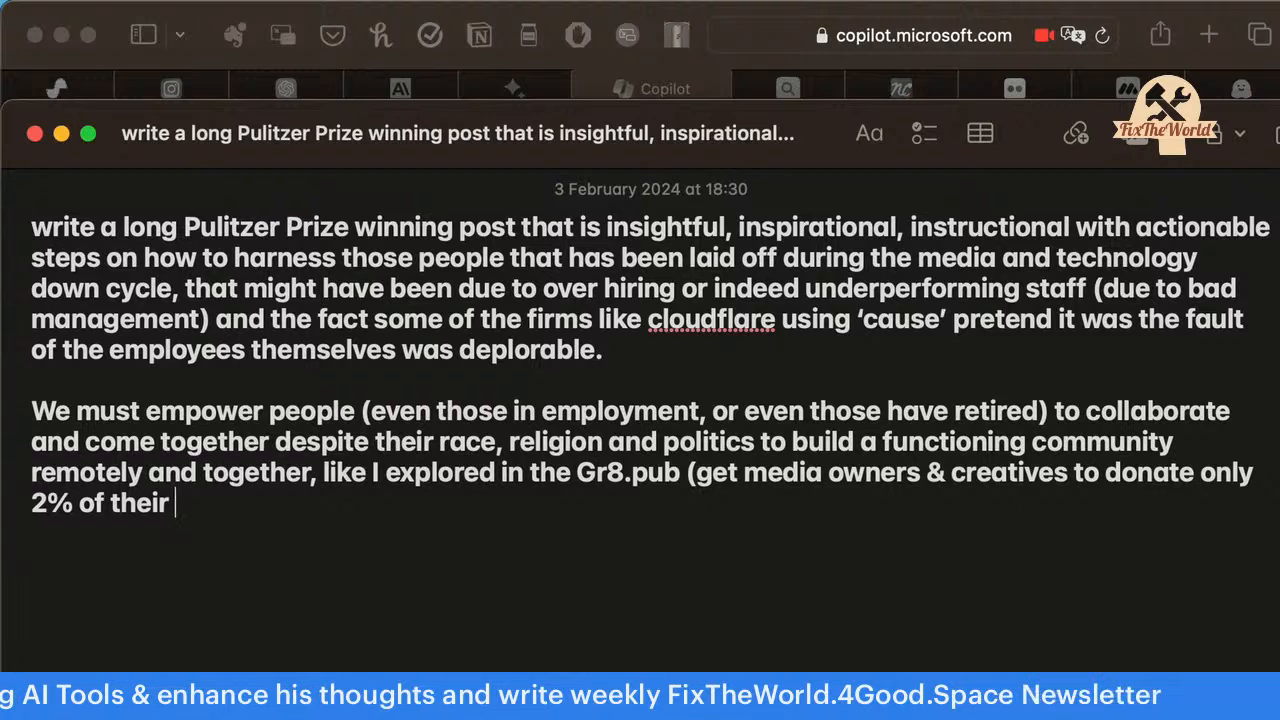
text(marginal c)
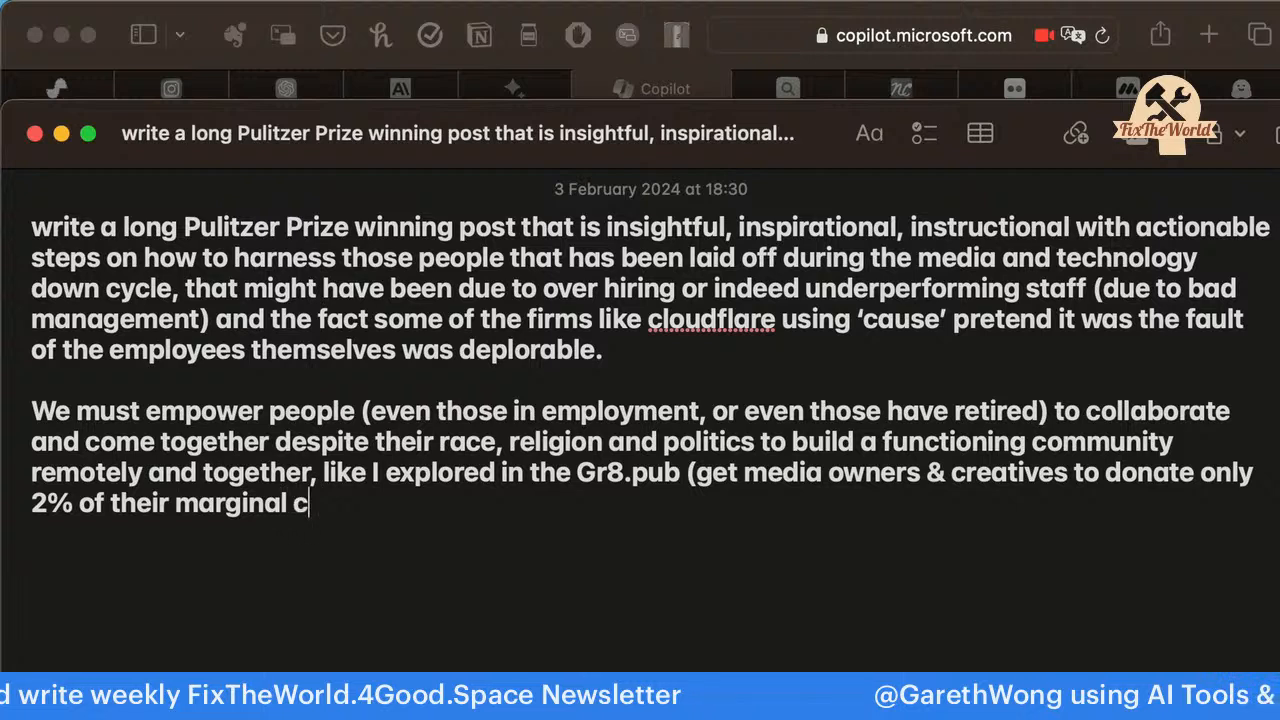
text(apacity to )
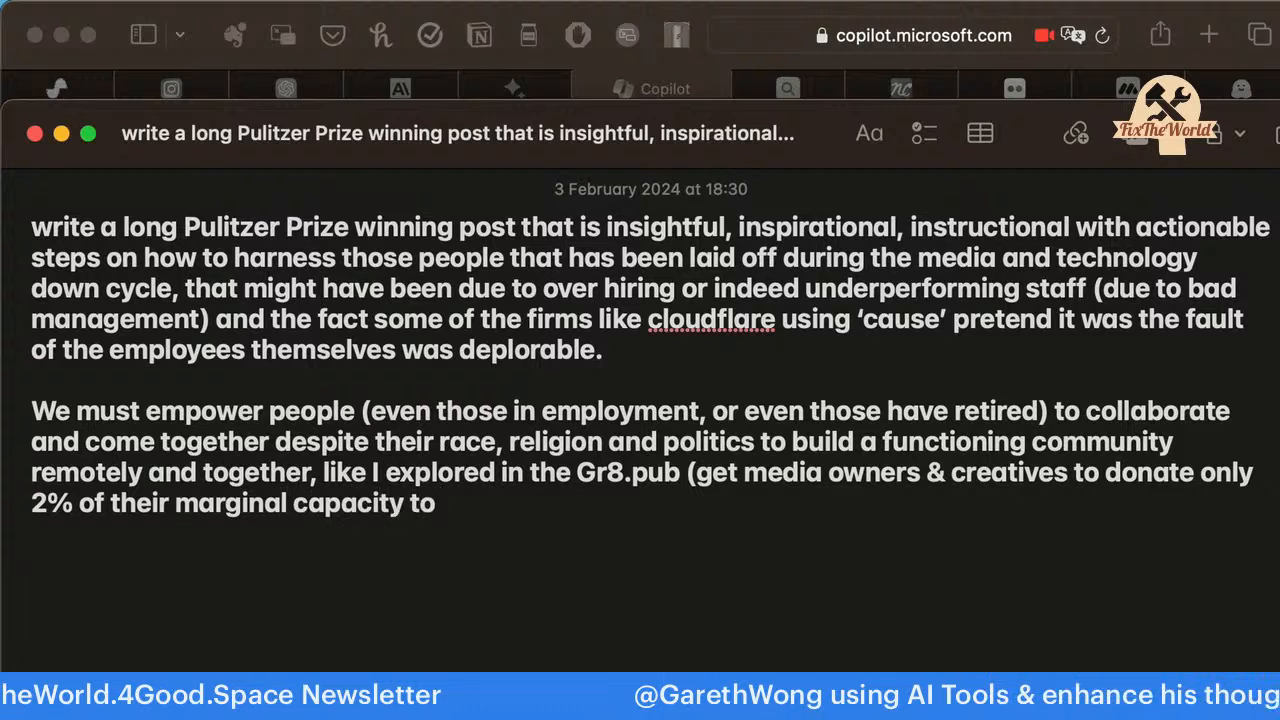
text(help ea)
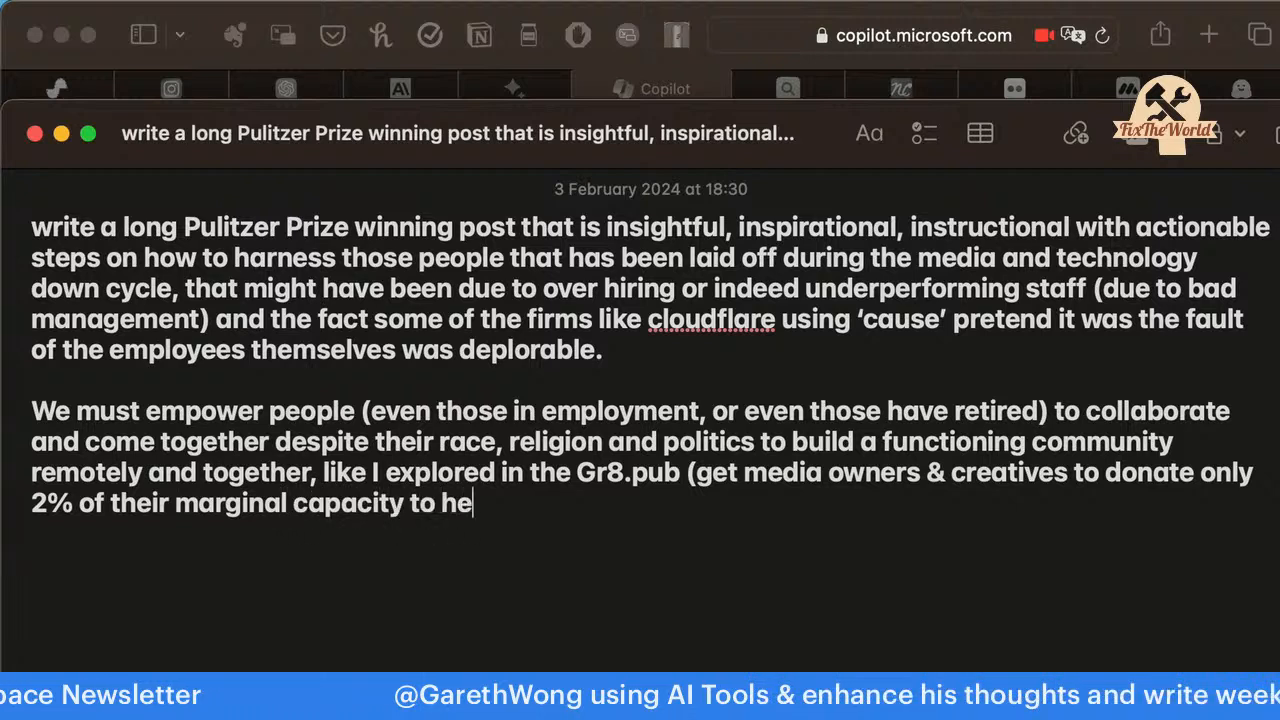
key(BackSpace)
key(BackSpace)
key(BackSpace)
key(BackSpace)
key(BackSpace)
key(BackSpace)
key(BackSpace)
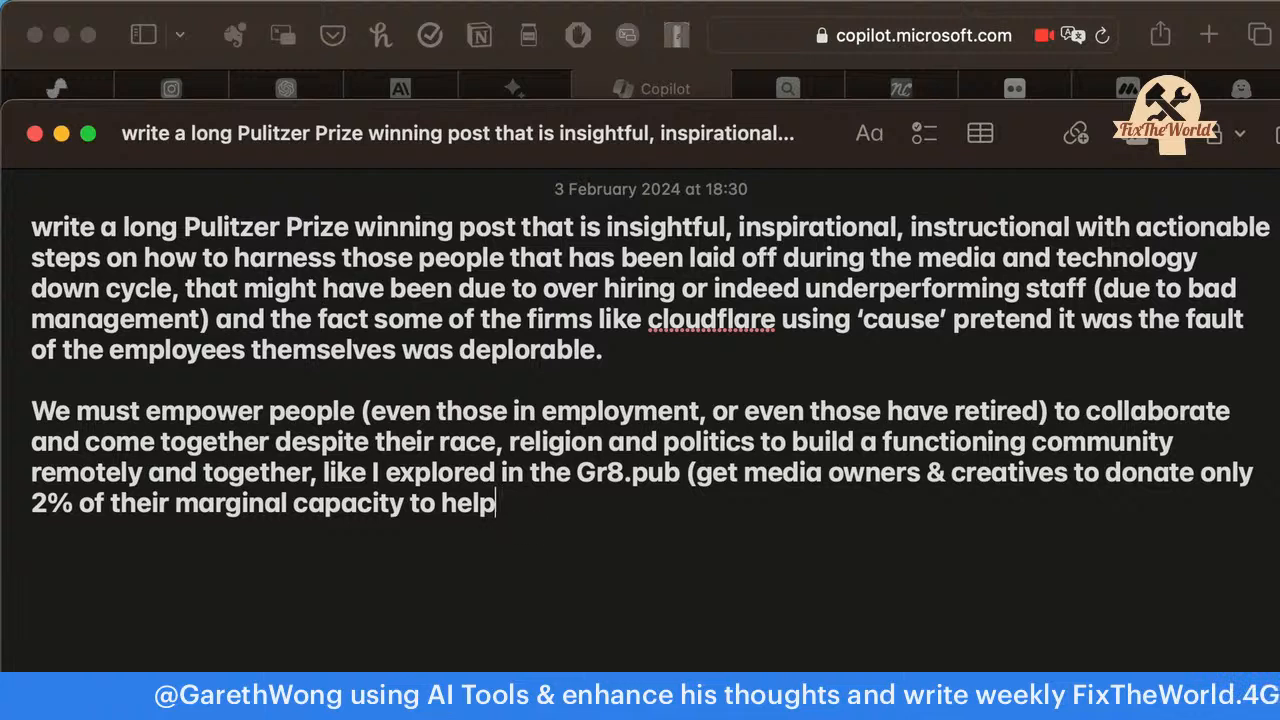
text(cjoin t)
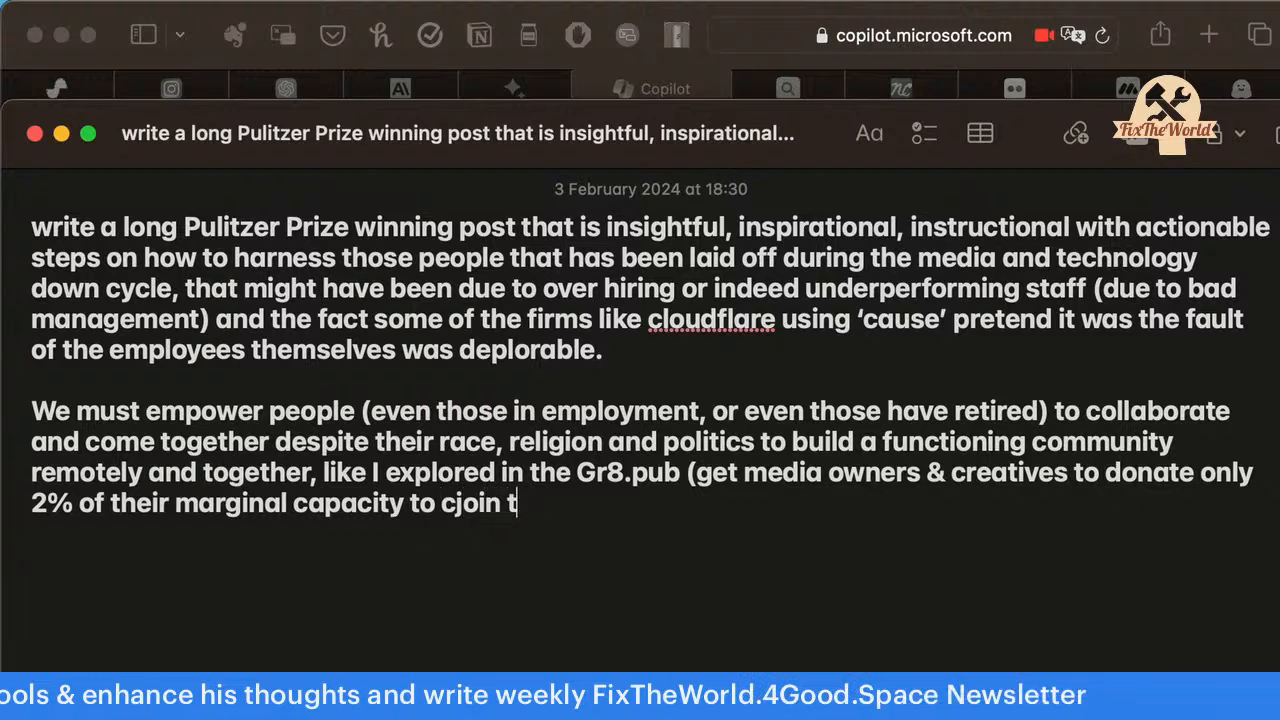
key(BackSpace)
key(BackSpace)
key(BackSpace)
key(BackSpace)
key(BackSpace)
key(BackSpace)
key(BackSpace)
Continue the remark after "marginal capacity to" with "join together to fix one thing".
text(j)
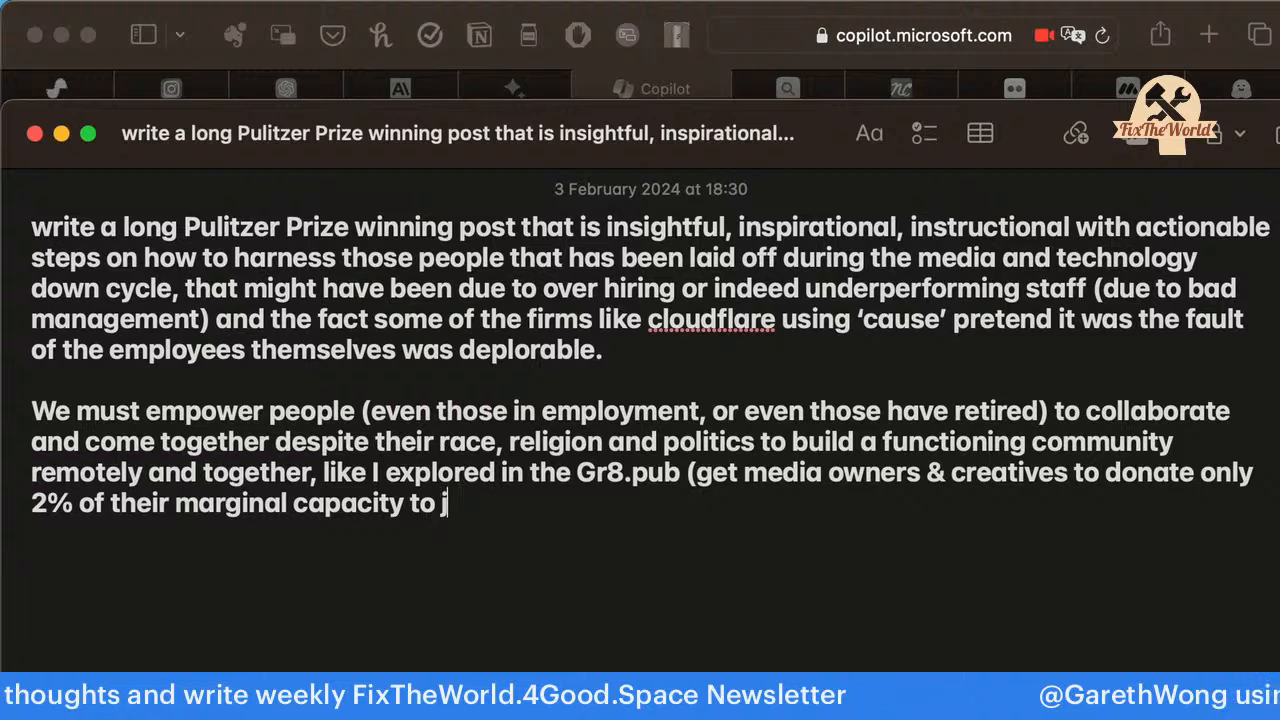
text(oin together to)
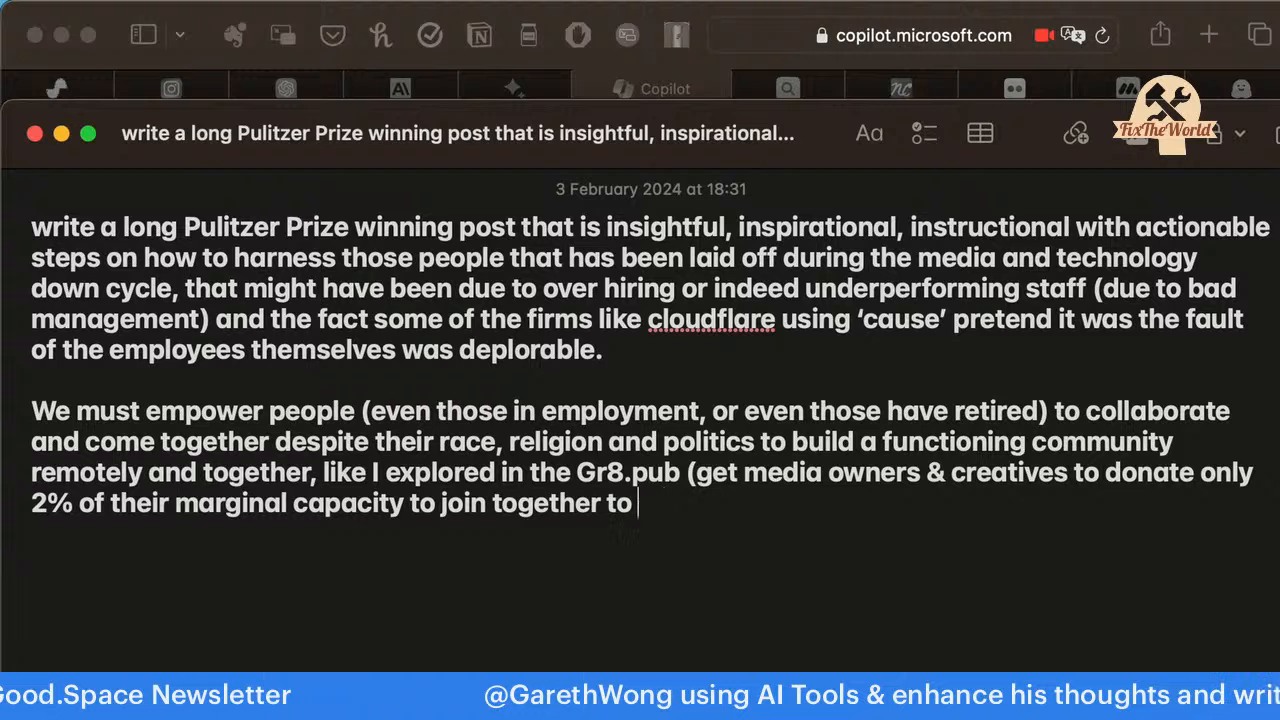
text(fix )
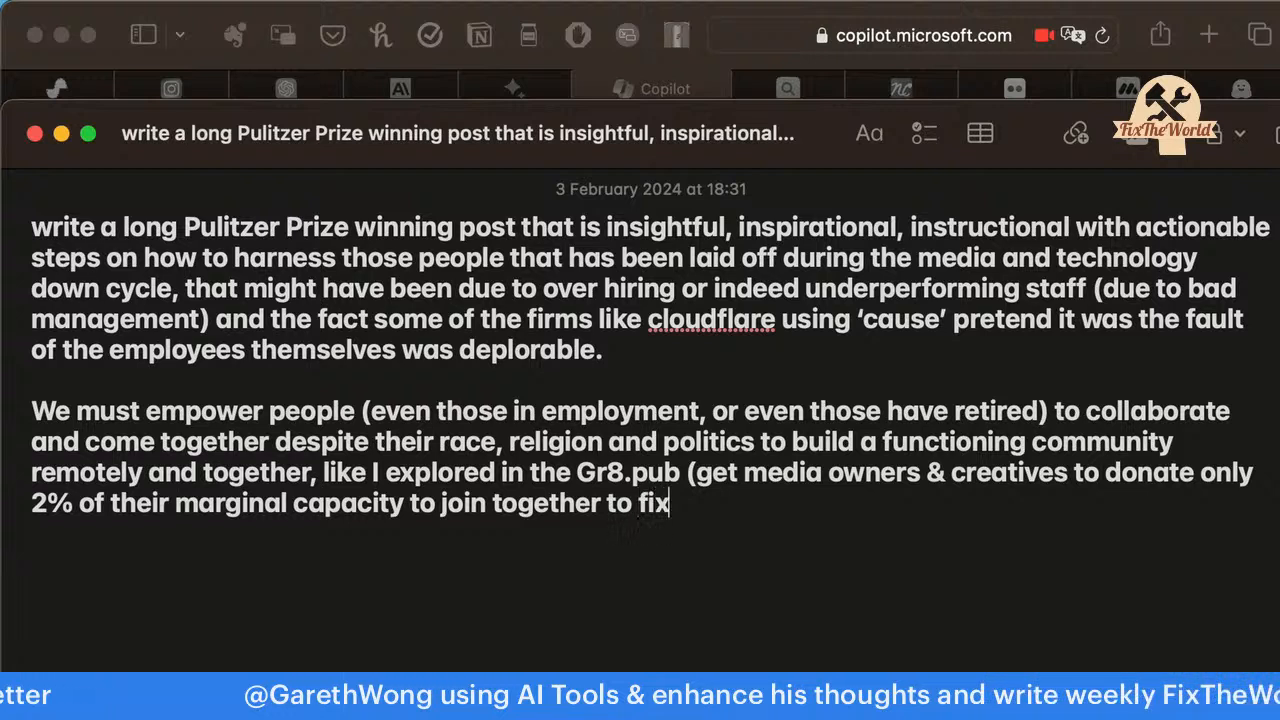
text(one thing )
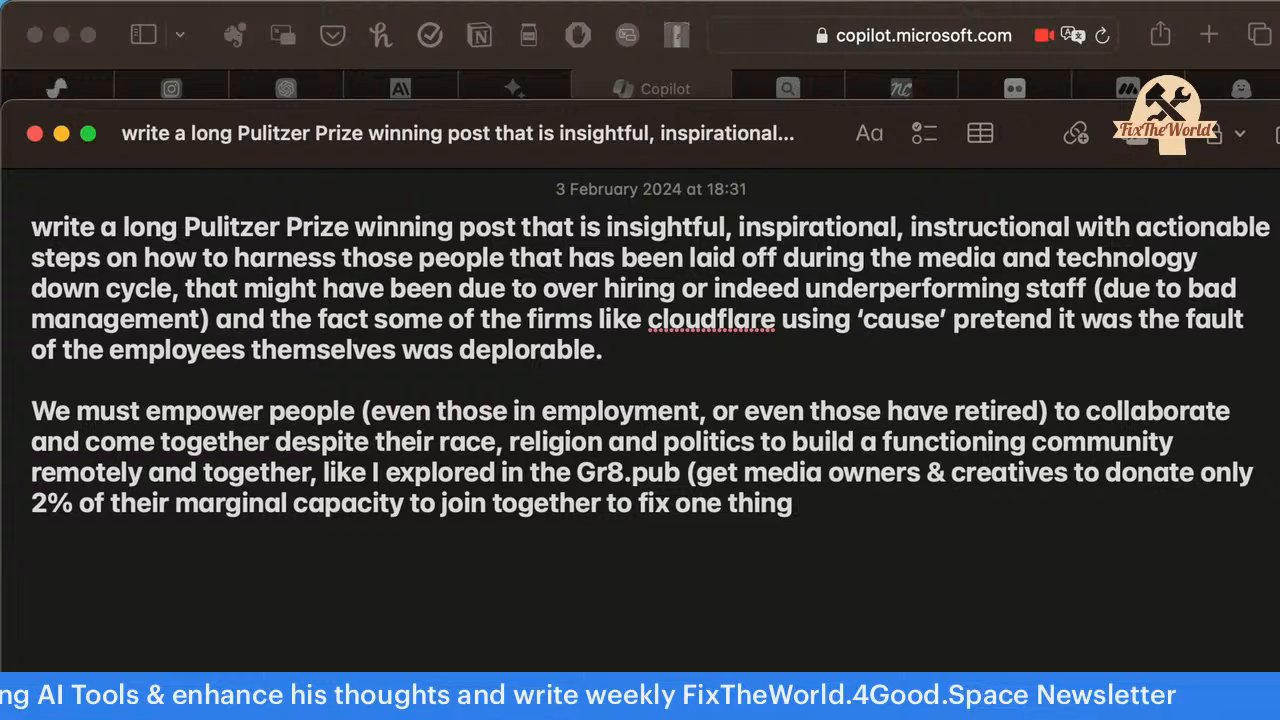
Finish the parenthetical remark with "that is closest to their heart" and close the parenthesis.
text(that is closes th)
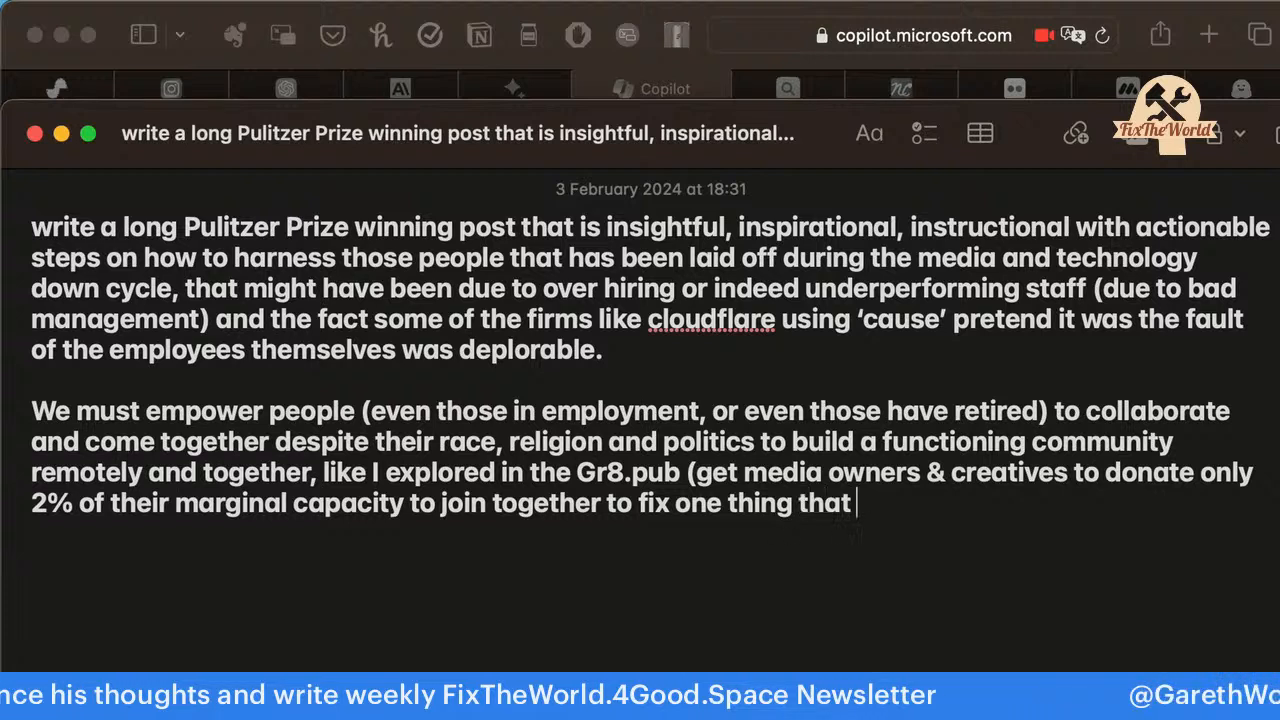
key(BackSpace)
key(BackSpace)
key(BackSpace)
text(t the)
key(BackSpace)
key(BackSpace)
text(o the)
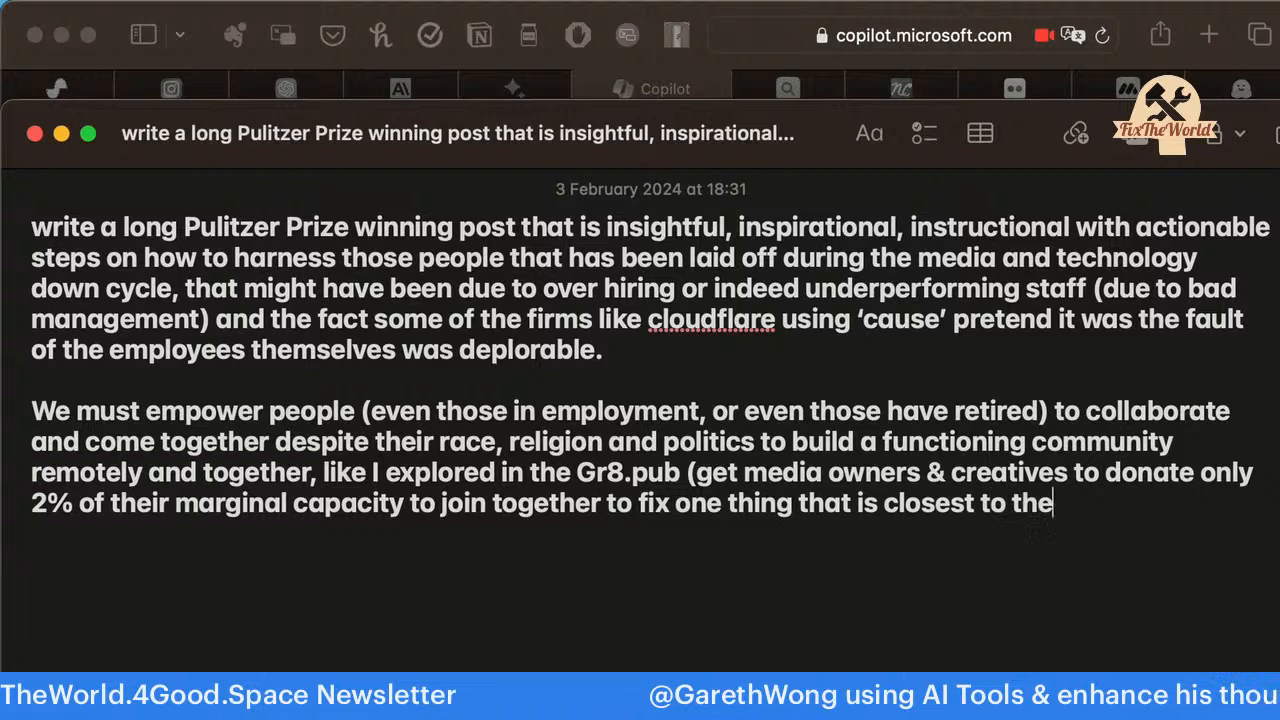
text(ir heart))
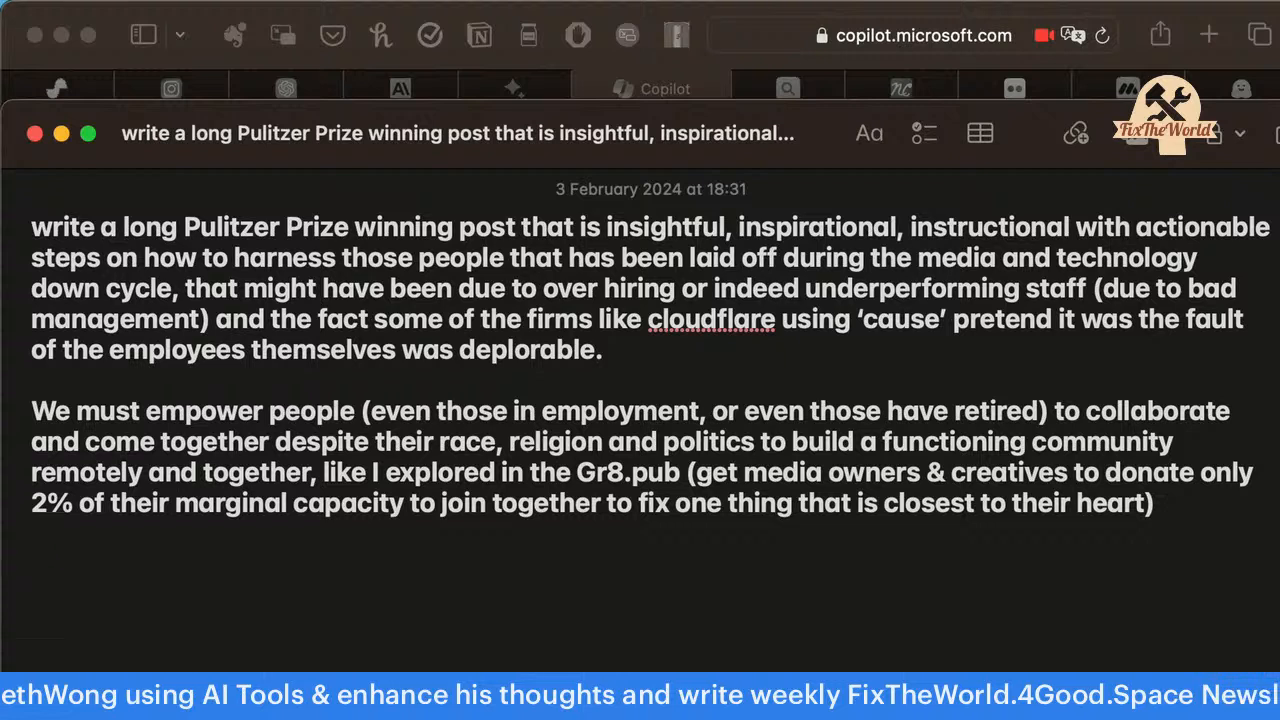
Start a new paragraph with "During our election year, we must not let the fake news (we".
text(Du)
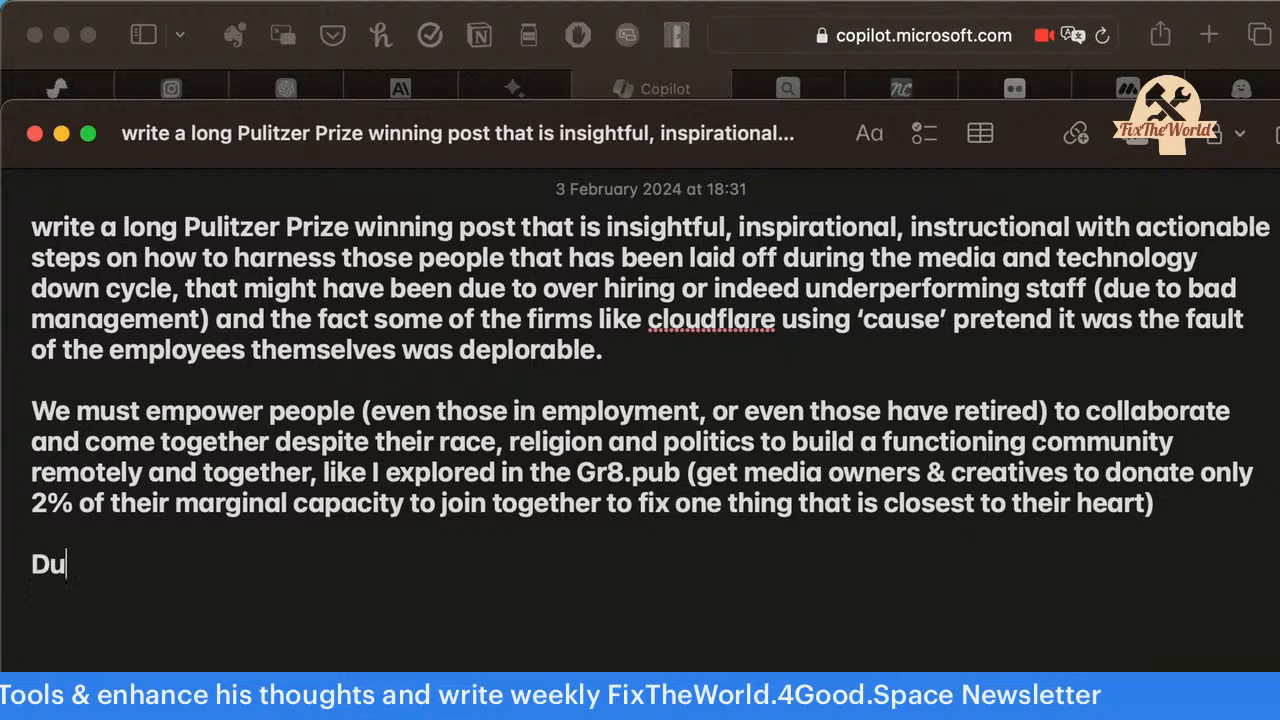
text(ring our election ear)
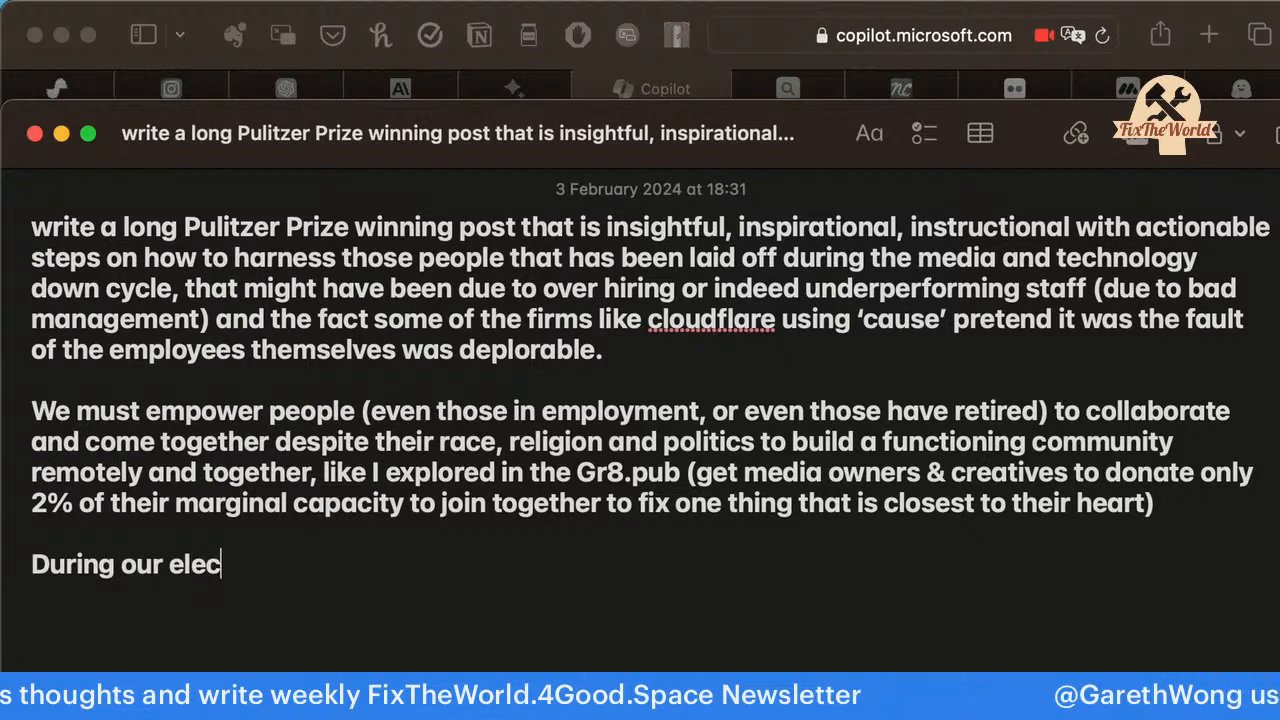
key(BackSpace)
key(BackSpace)
key(BackSpace)
text(year, we )
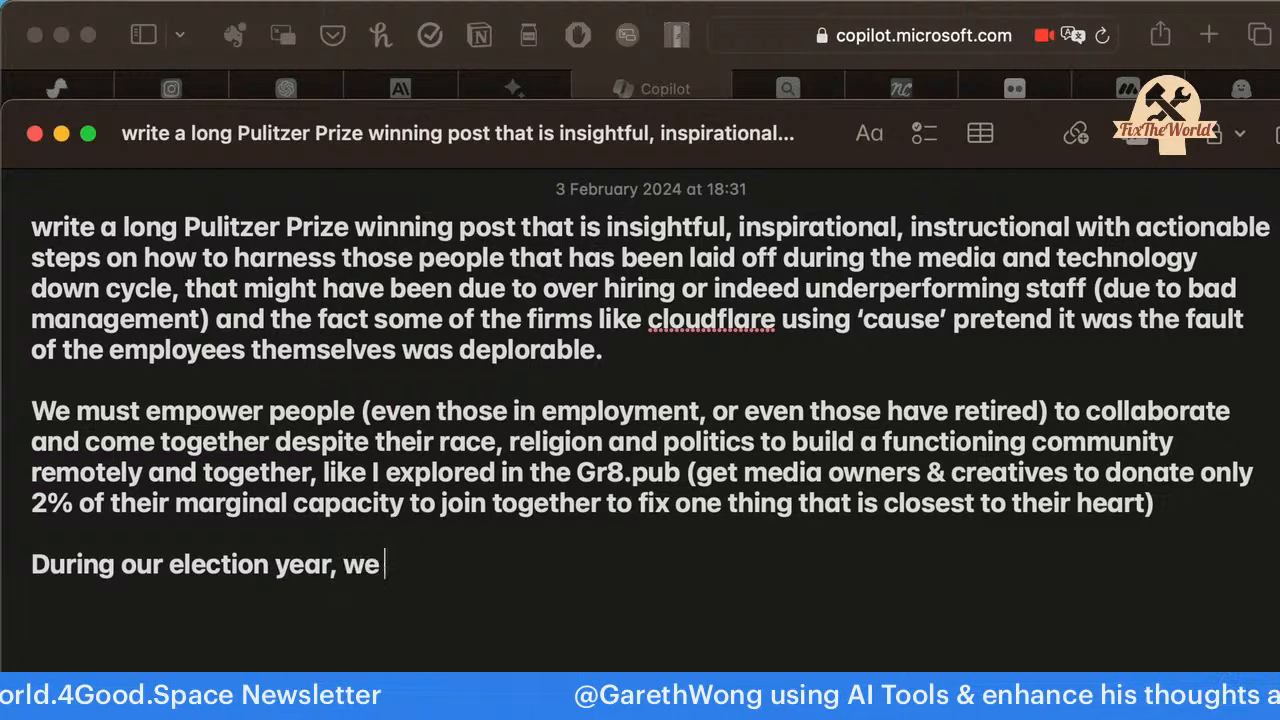
text(must )
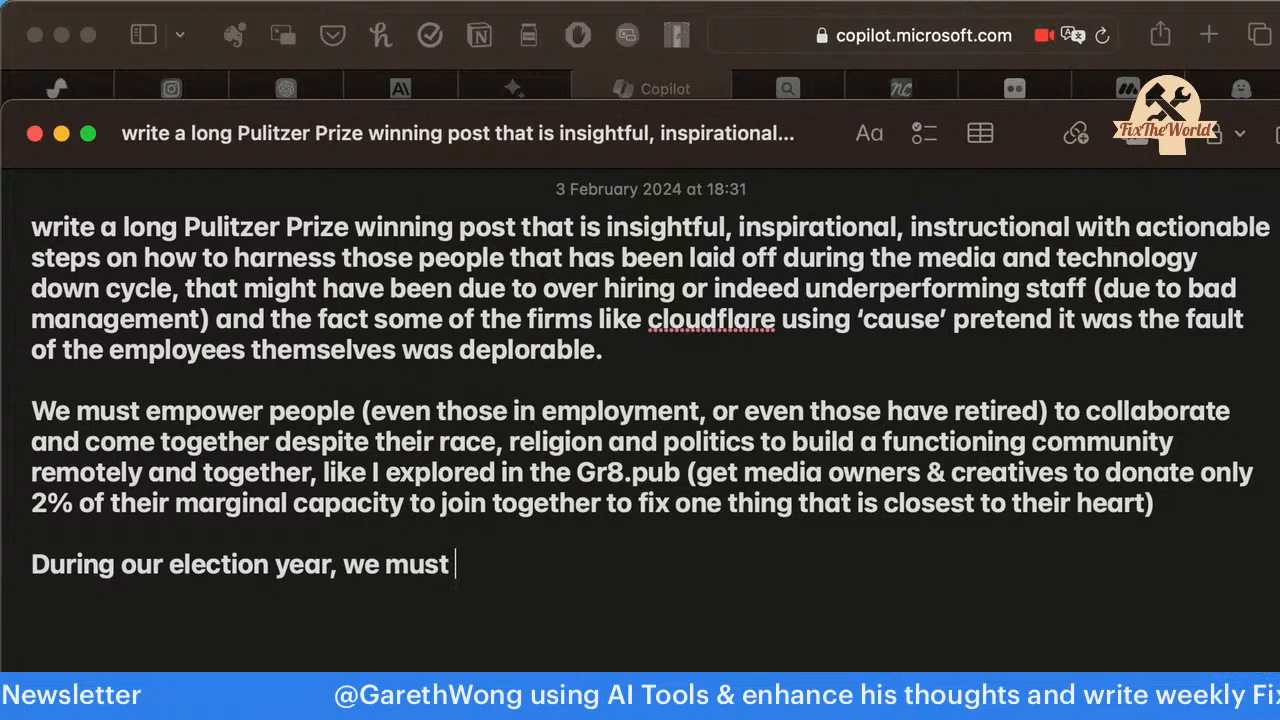
text(not let the fak)
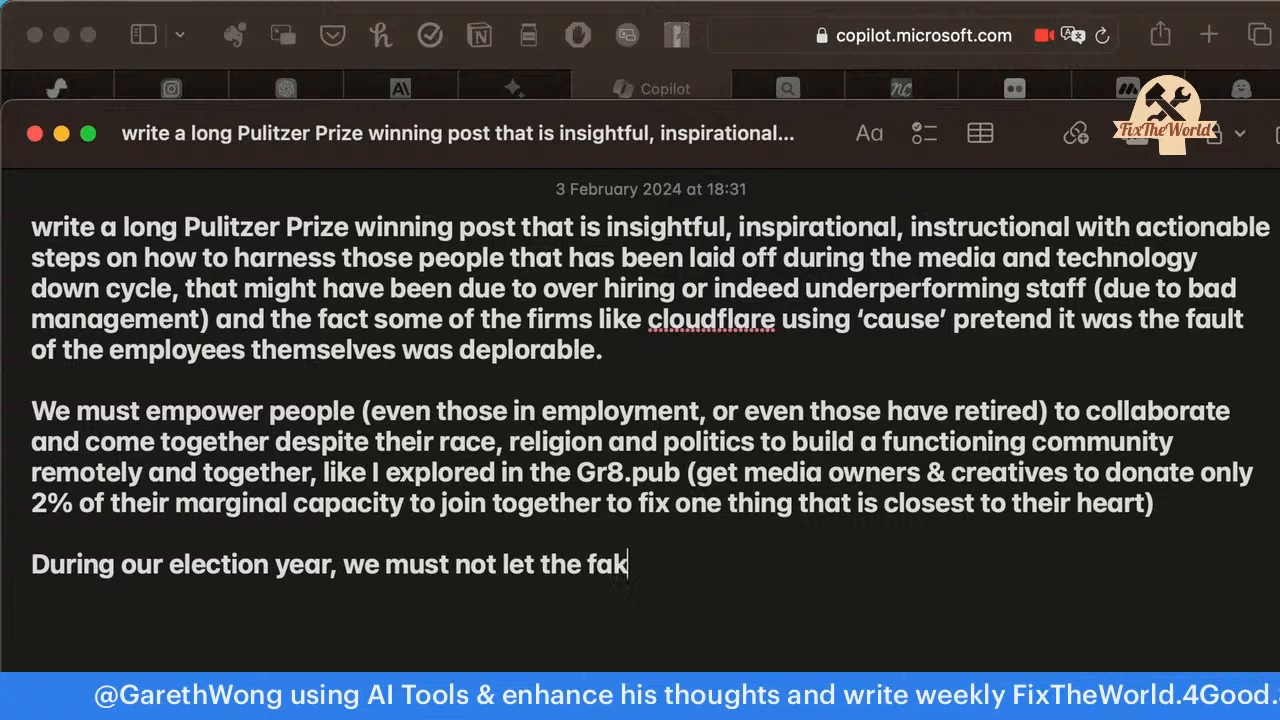
text(e news (we)
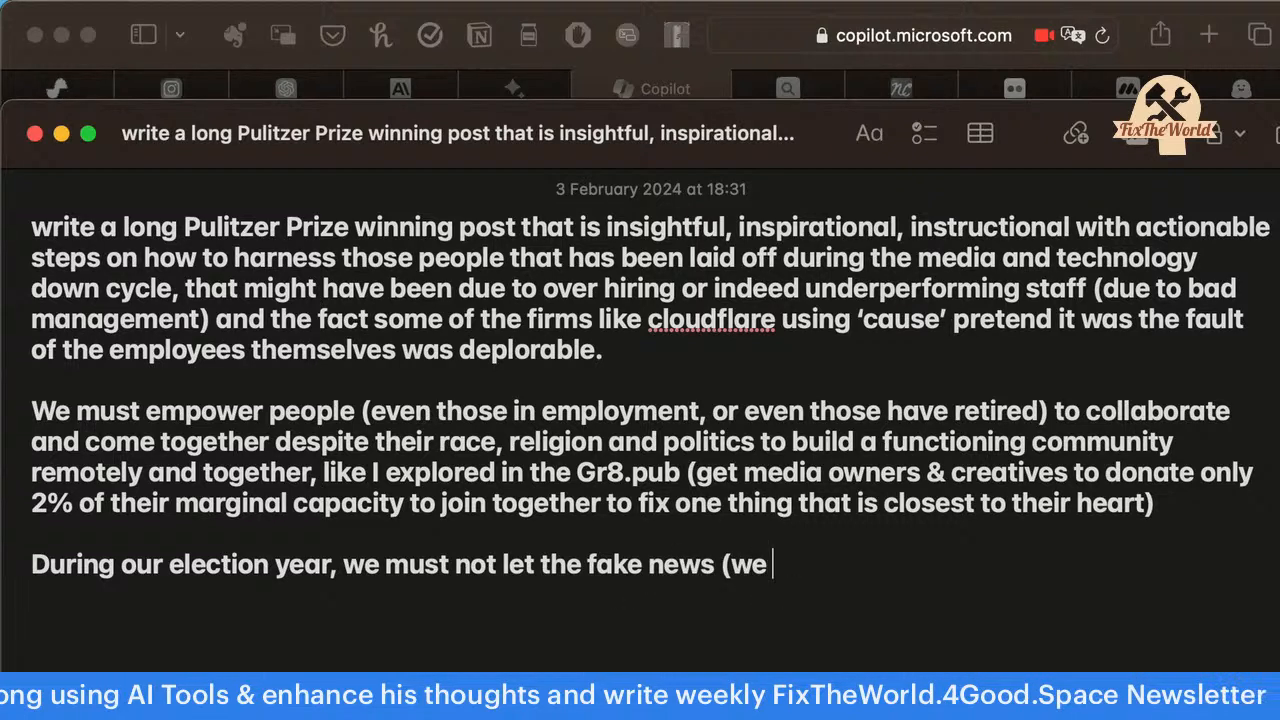
Complete the parenthetical remark with "covered in newsletter on #TruthDecay)" and continue the sentence with "and".
text( covered)
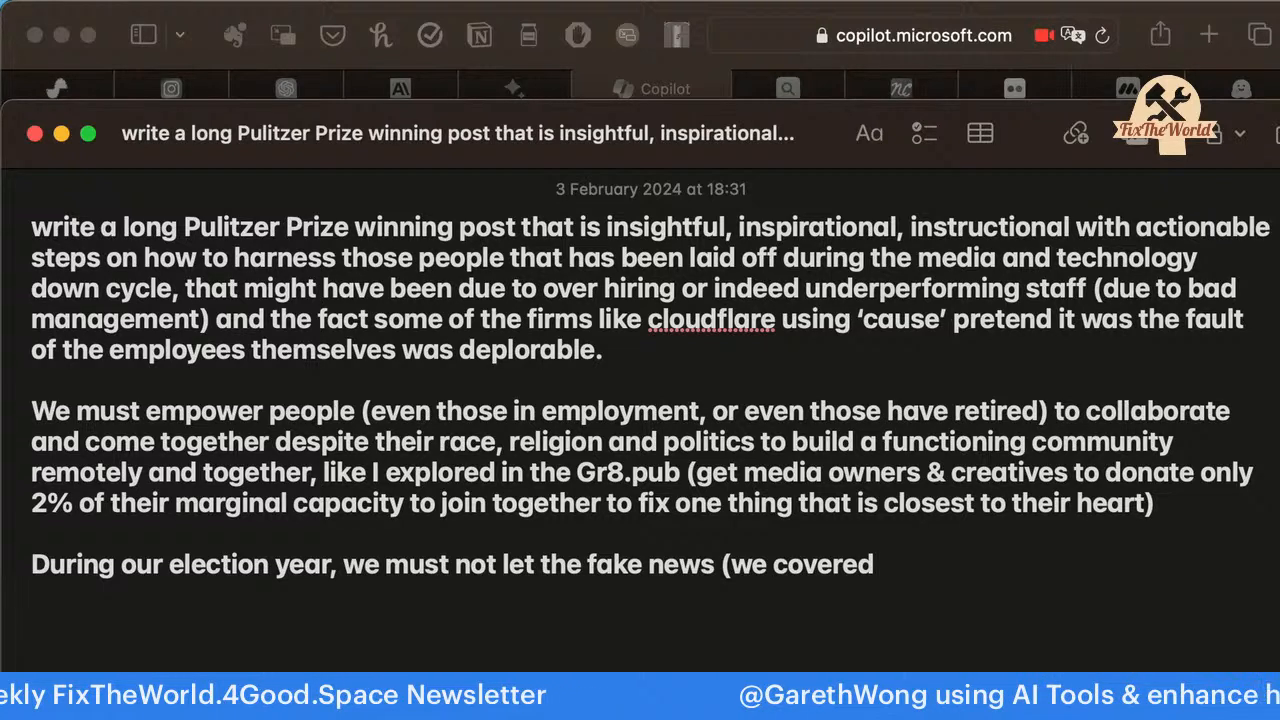
text(in )
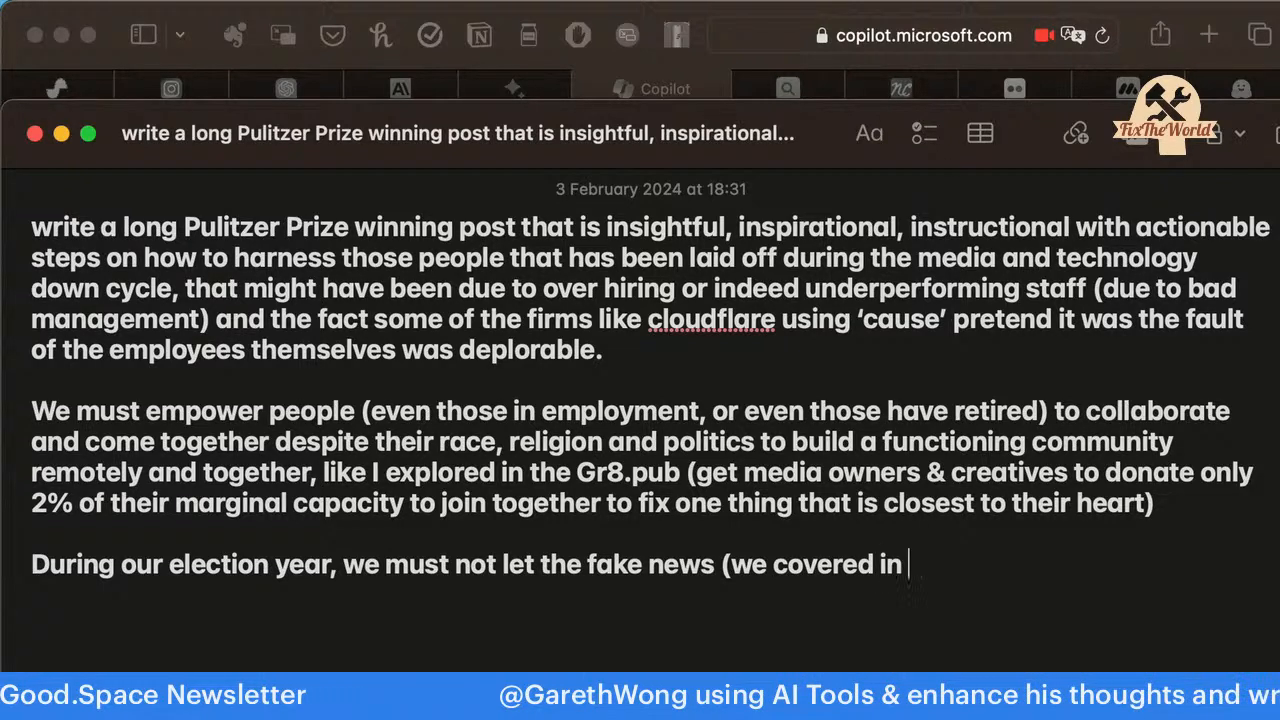
text(newsletter on )
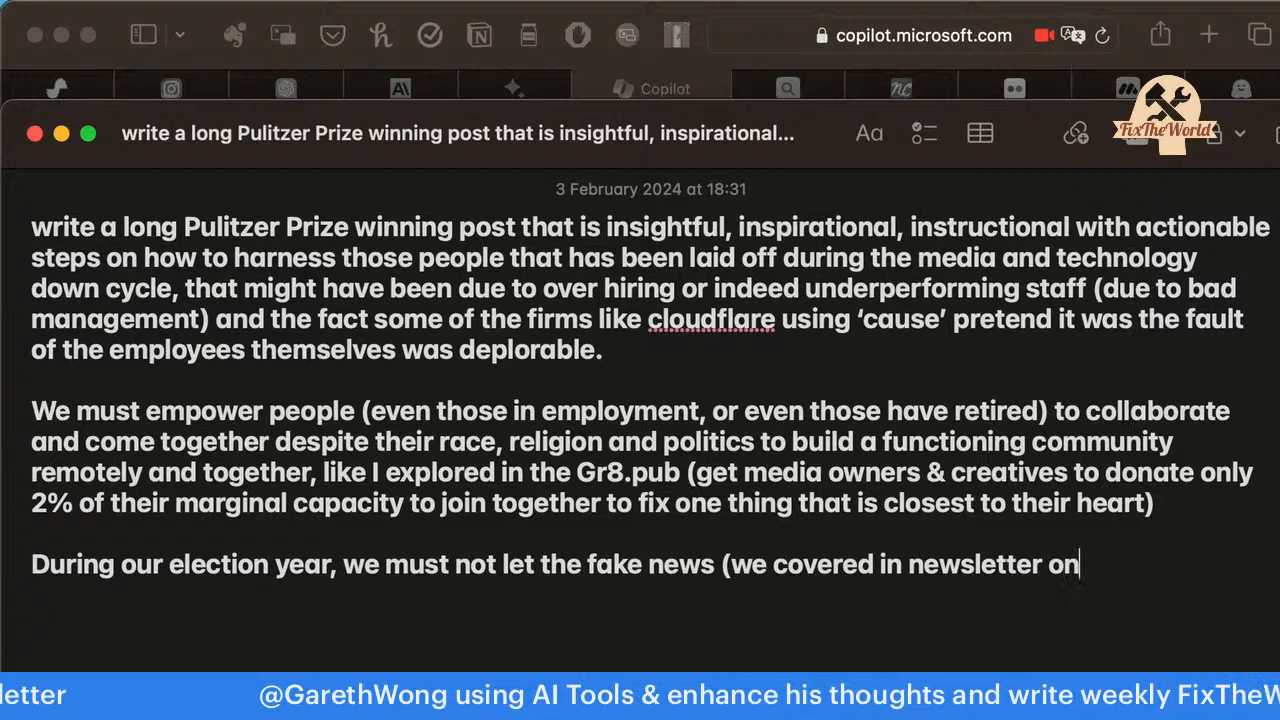
text(#)
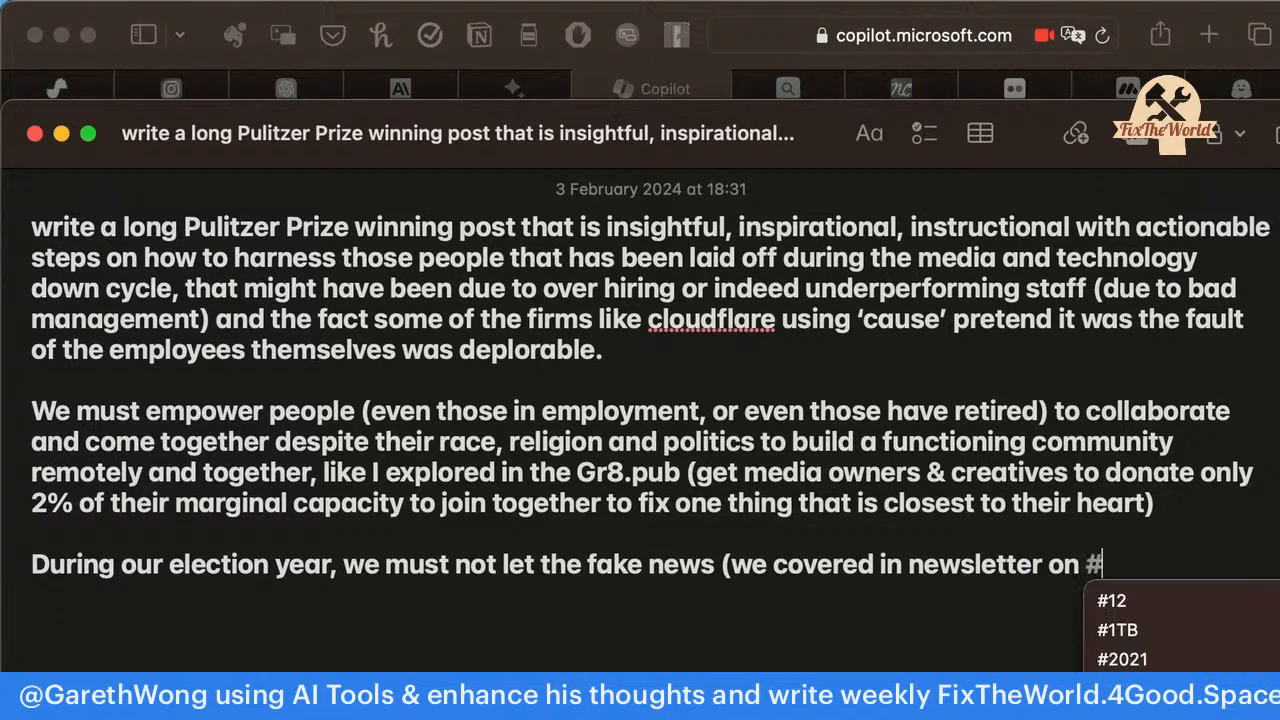
text(TruthDecay) and)
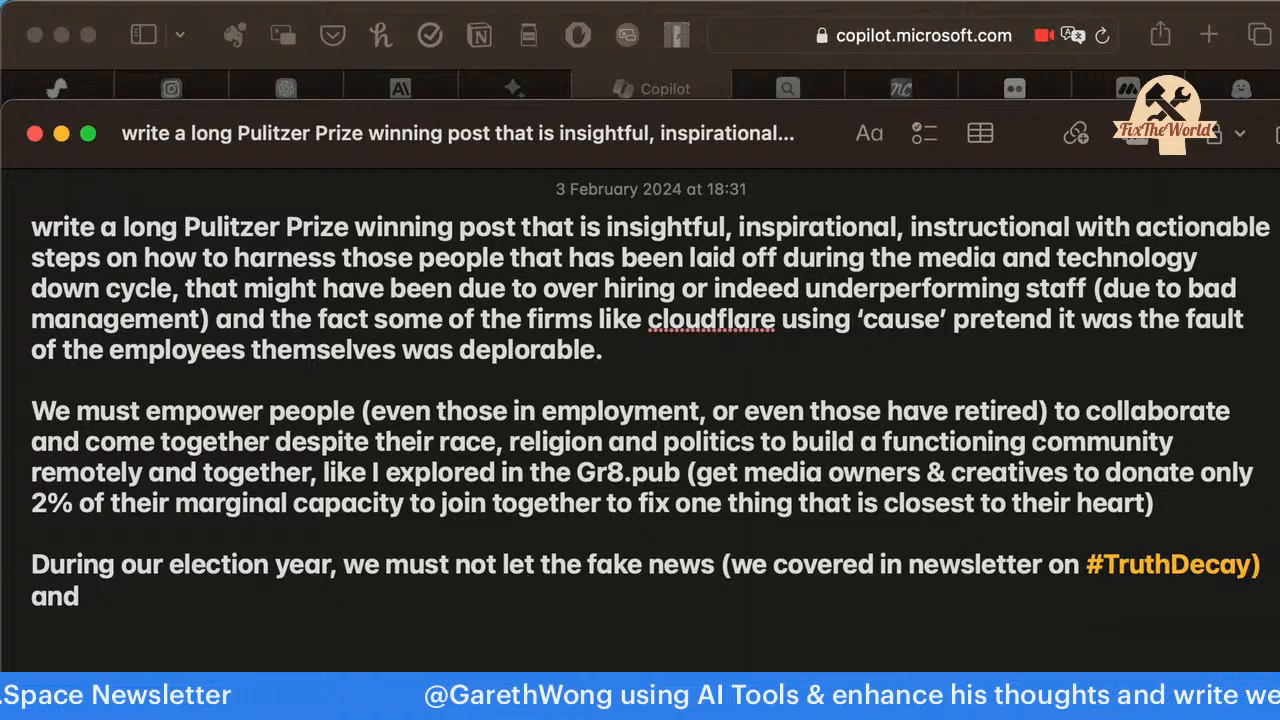
Continue the election-year sentence after the #TruthDecay remark with "social media algorithm".
text(othe)
key(BackSpace)
key(BackSpace)
key(BackSpace)
key(BackSpace)
text(ther)
key(BackSpace)
key(BackSpace)
key(BackSpace)
key(BackSpace)
text(social med)
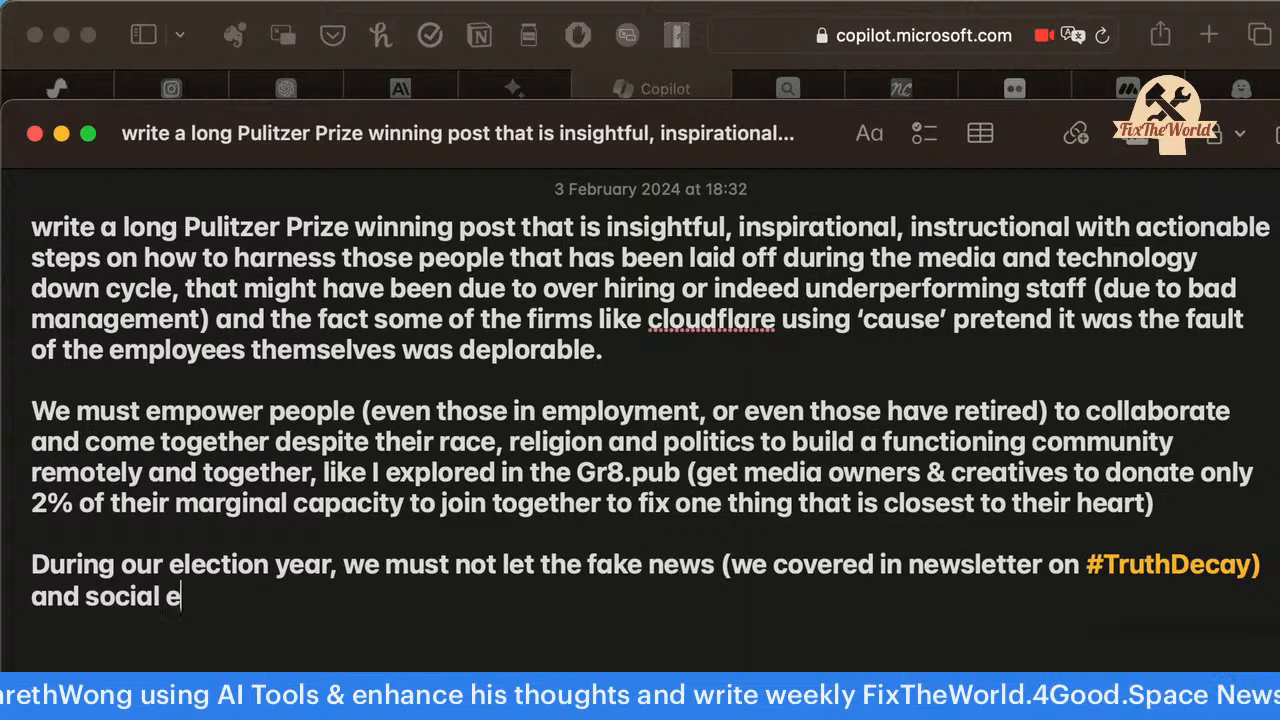
text(ia a)
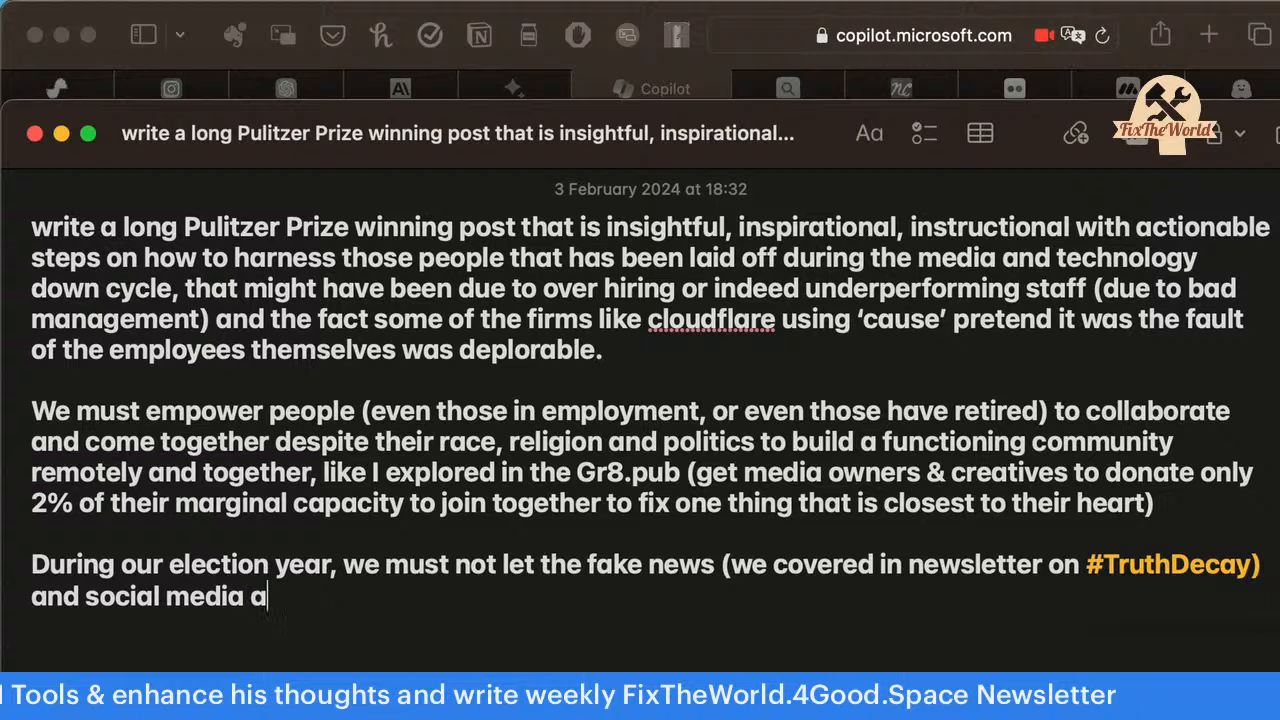
text(lgorithm)
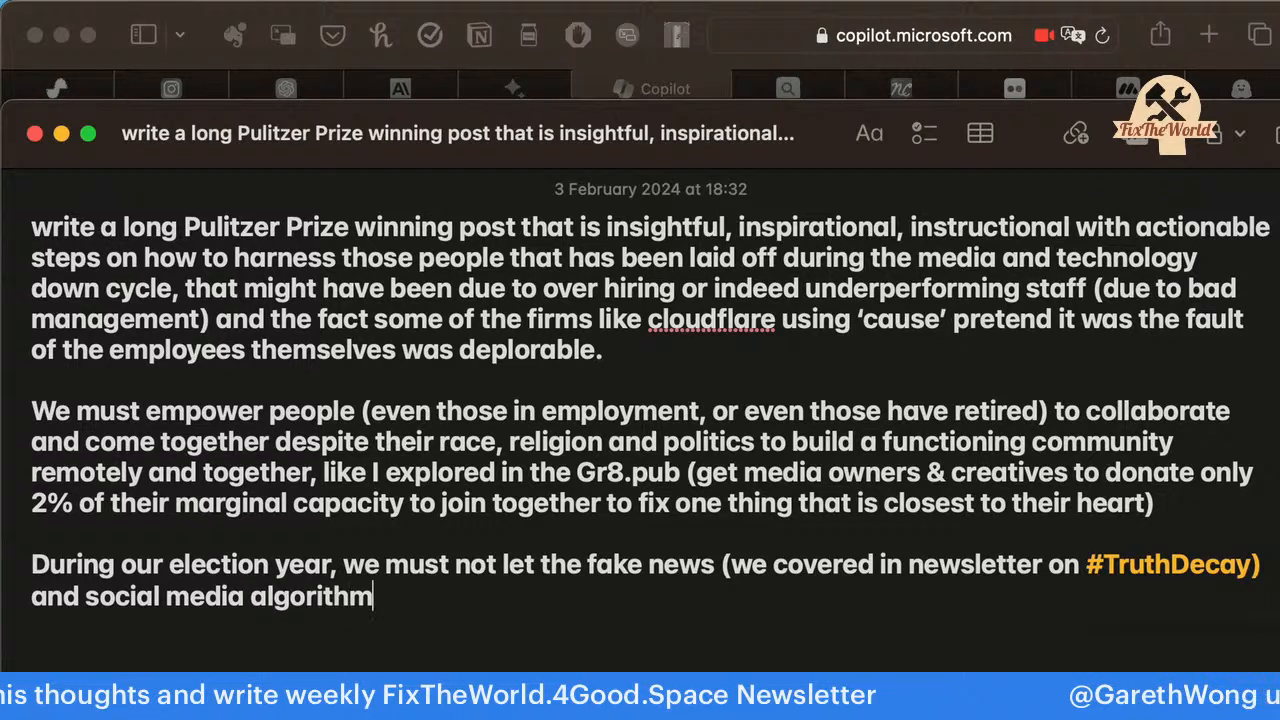
Make "algorithm" plural and continue the sentence with "to further divide our 'good people',".
text(s to di)
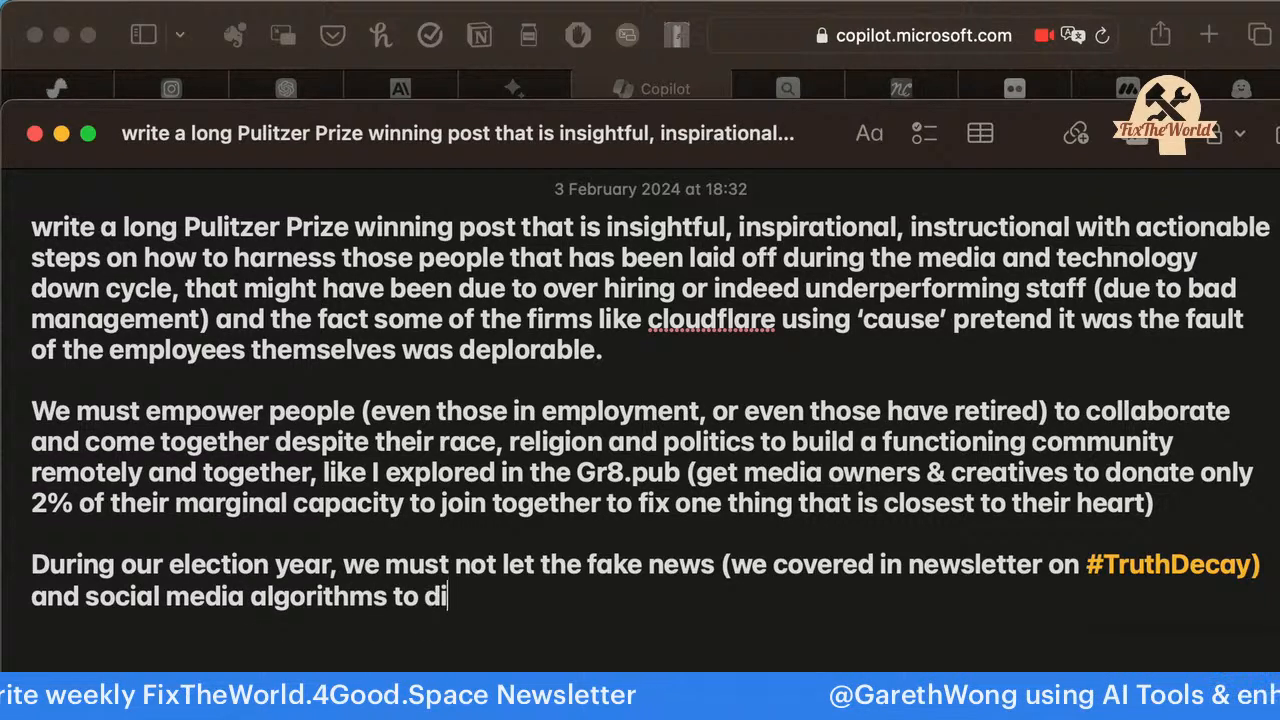
key(BackSpace)
key(BackSpace)
text(further div)
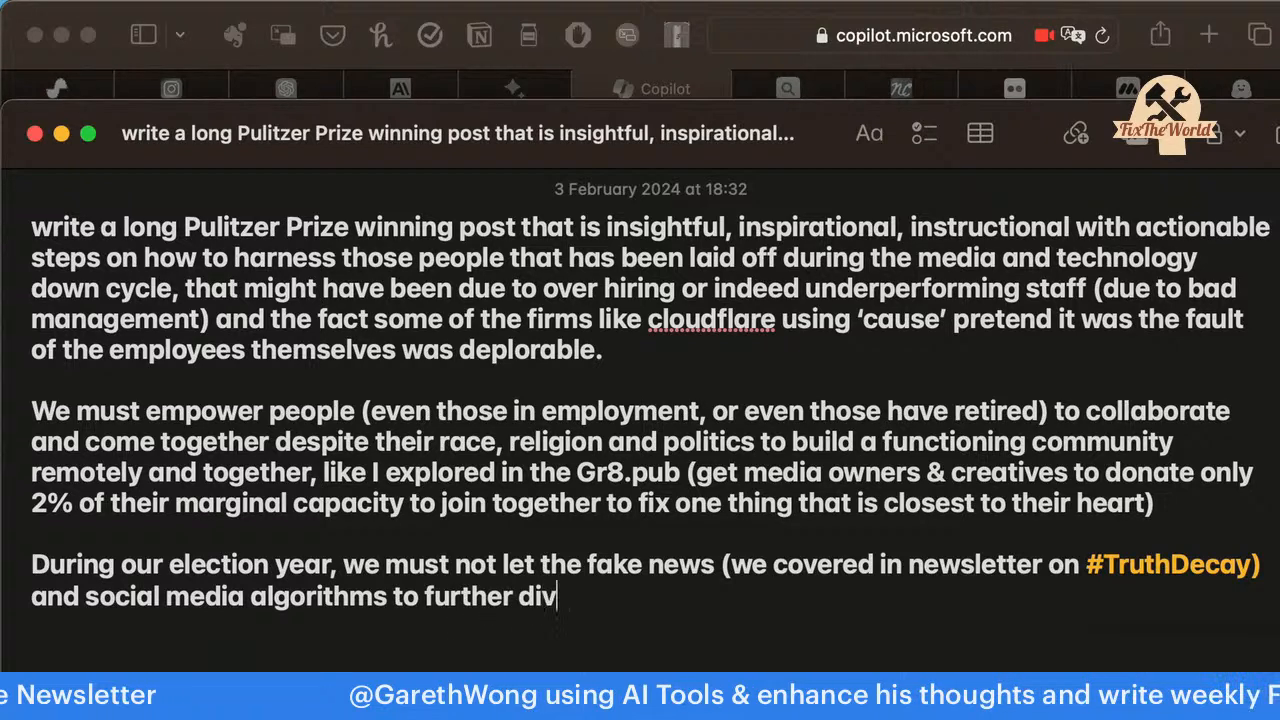
text(ide )
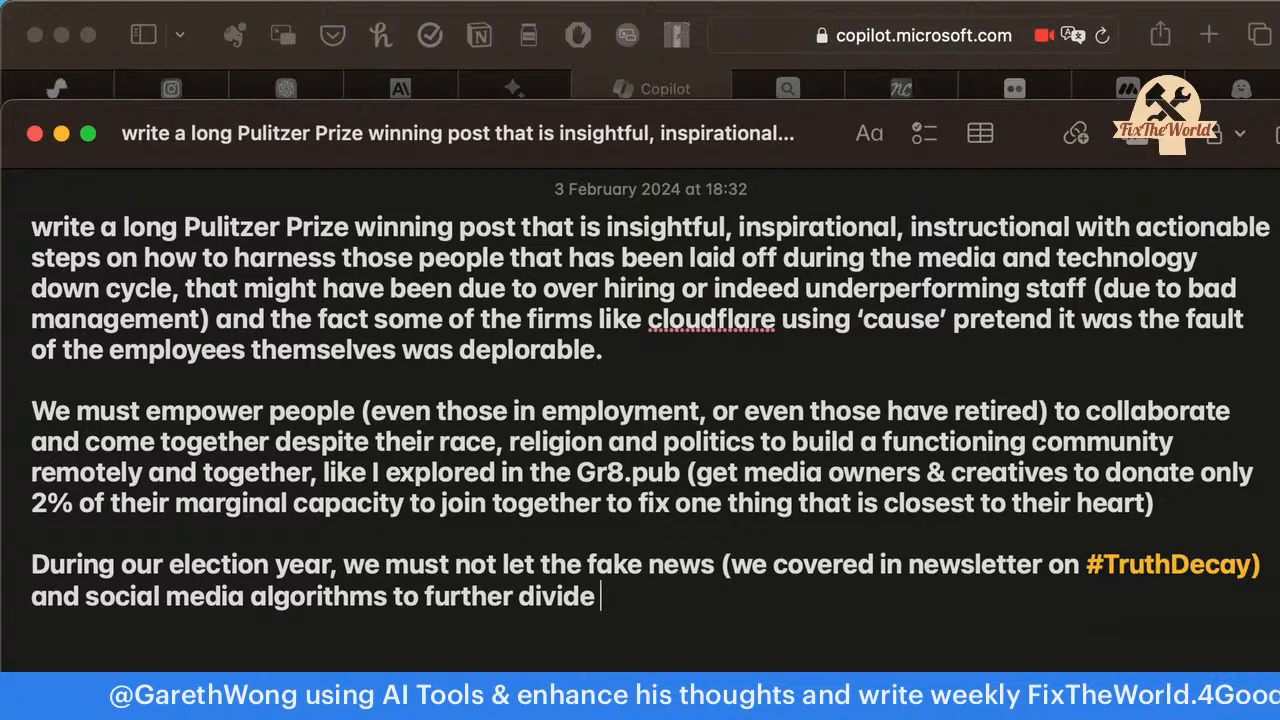
text(our 'good peop)
text(le' )
text(, )
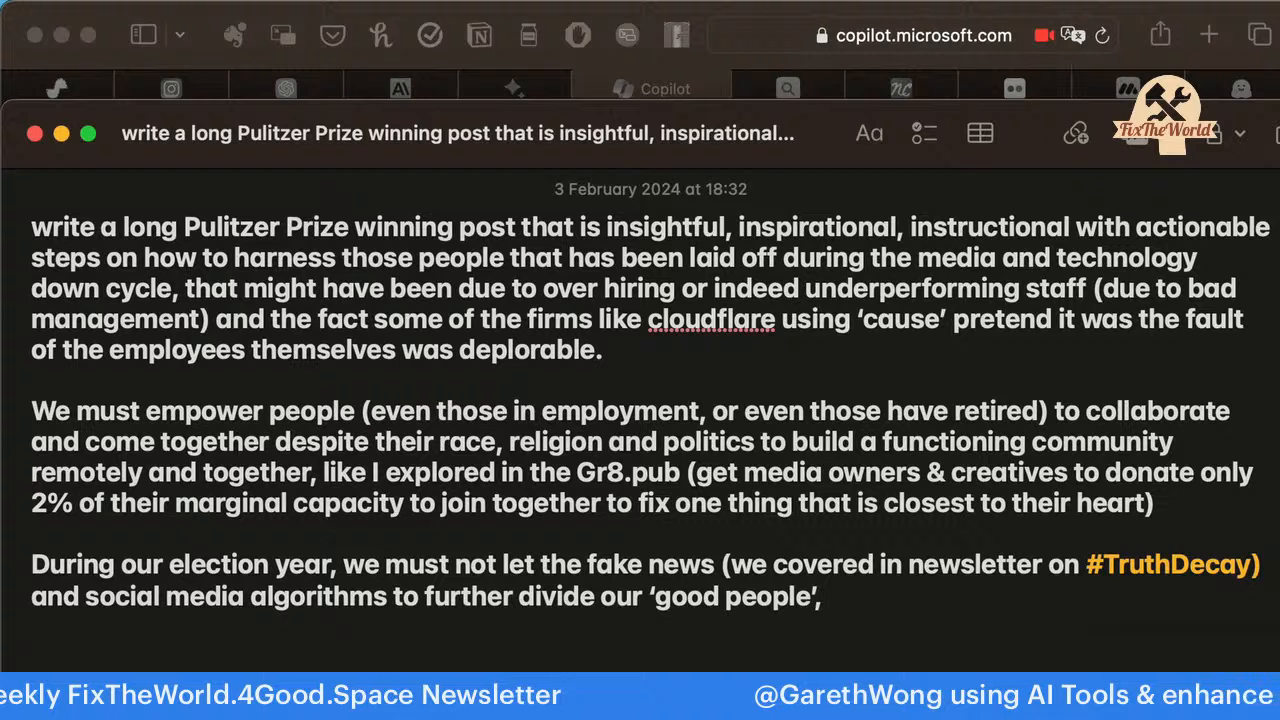
Continue the election-year paragraph with "all the foundations and philanthropy and creatives".
text(all the fo)
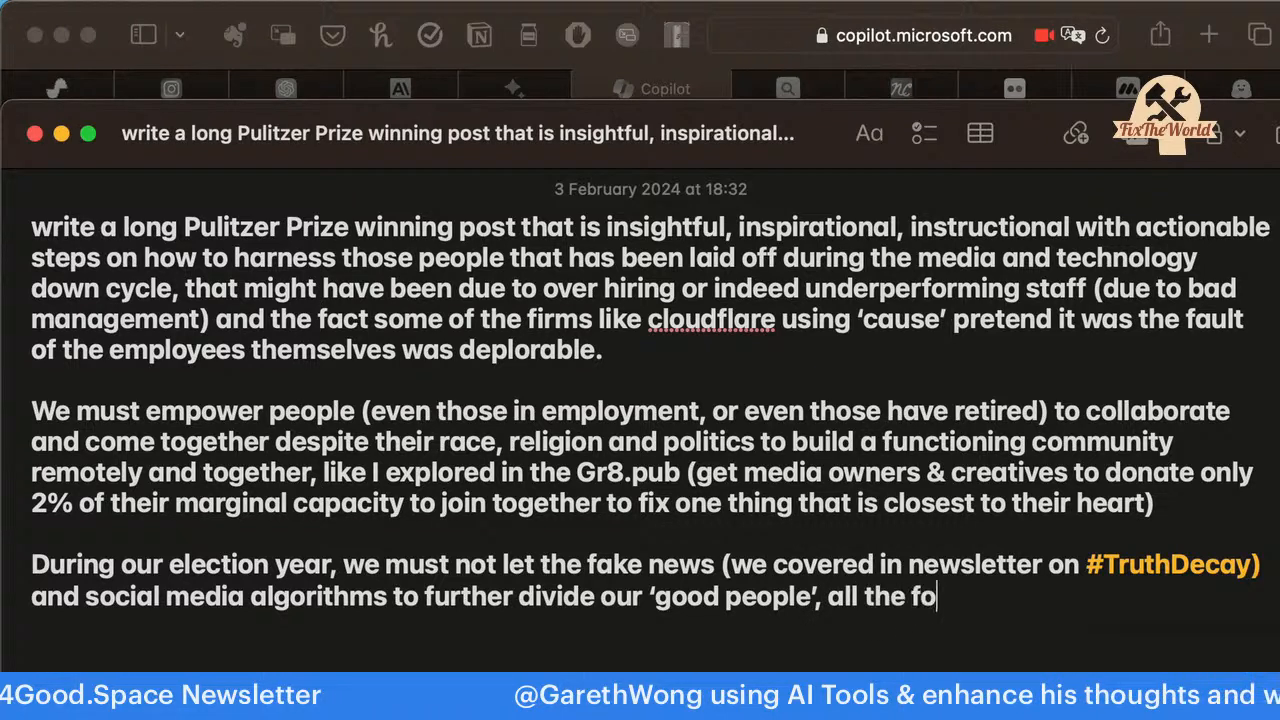
text(undations and )
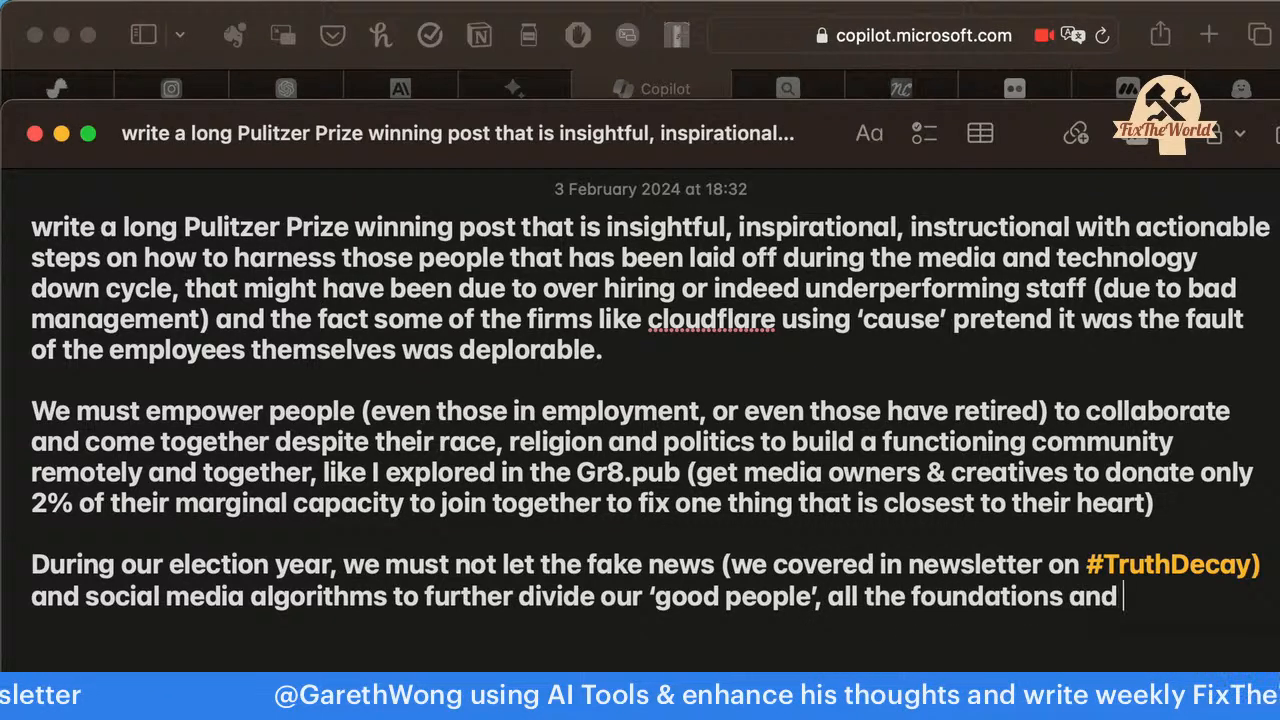
text(philahtr)
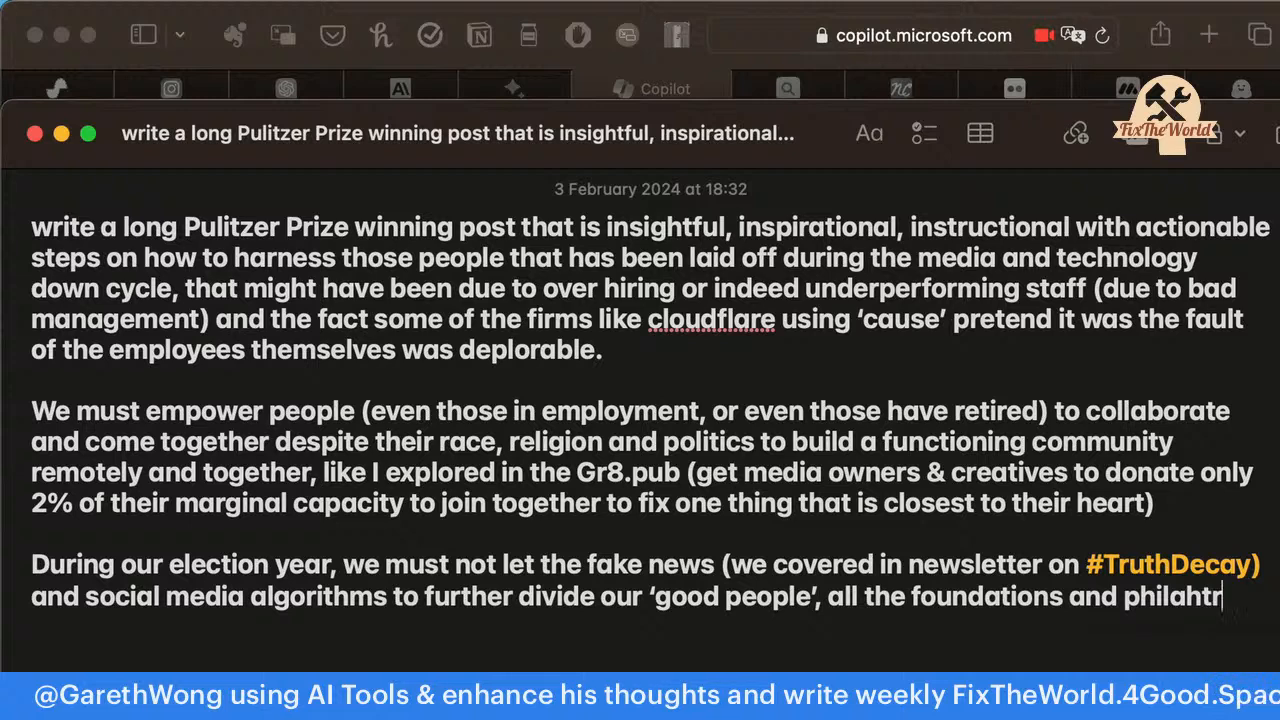
key(BackSpace)
key(BackSpace)
key(BackSpace)
text(nthropy and m)
key(BackSpace)
text(creatives)
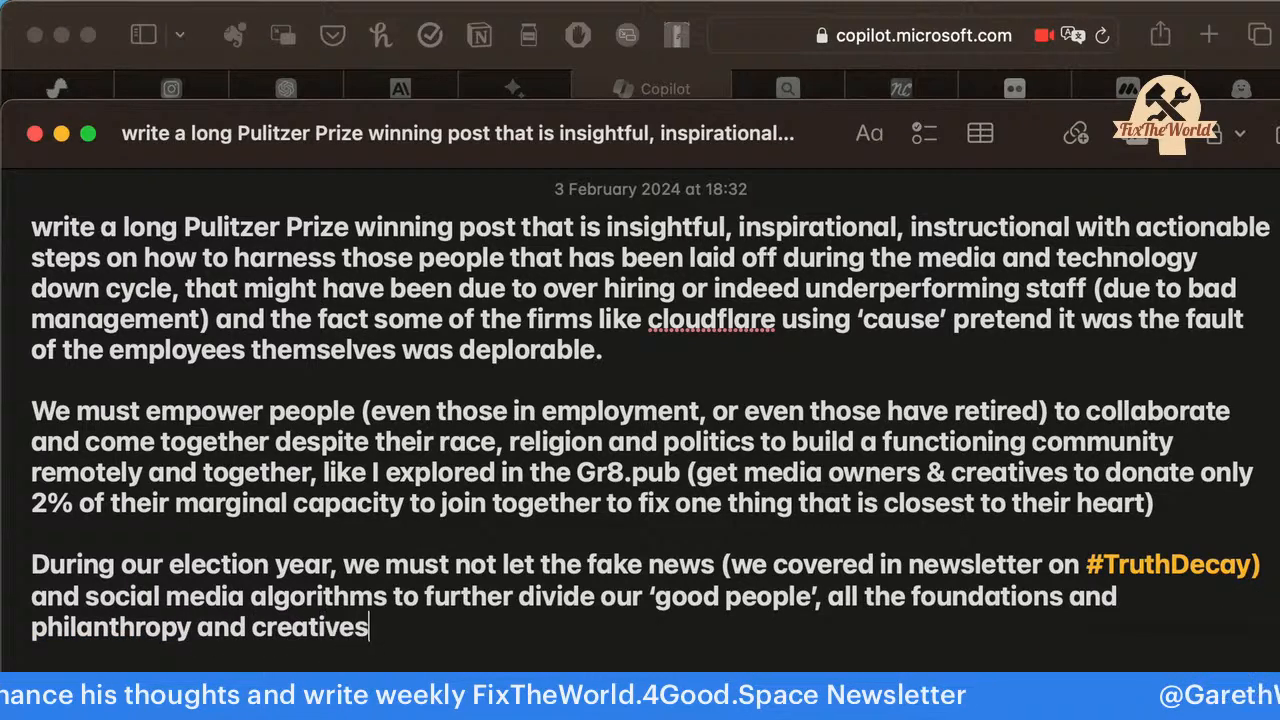
Continue the sentence after "creatives" with "should help aid ask some".
text( should hel)
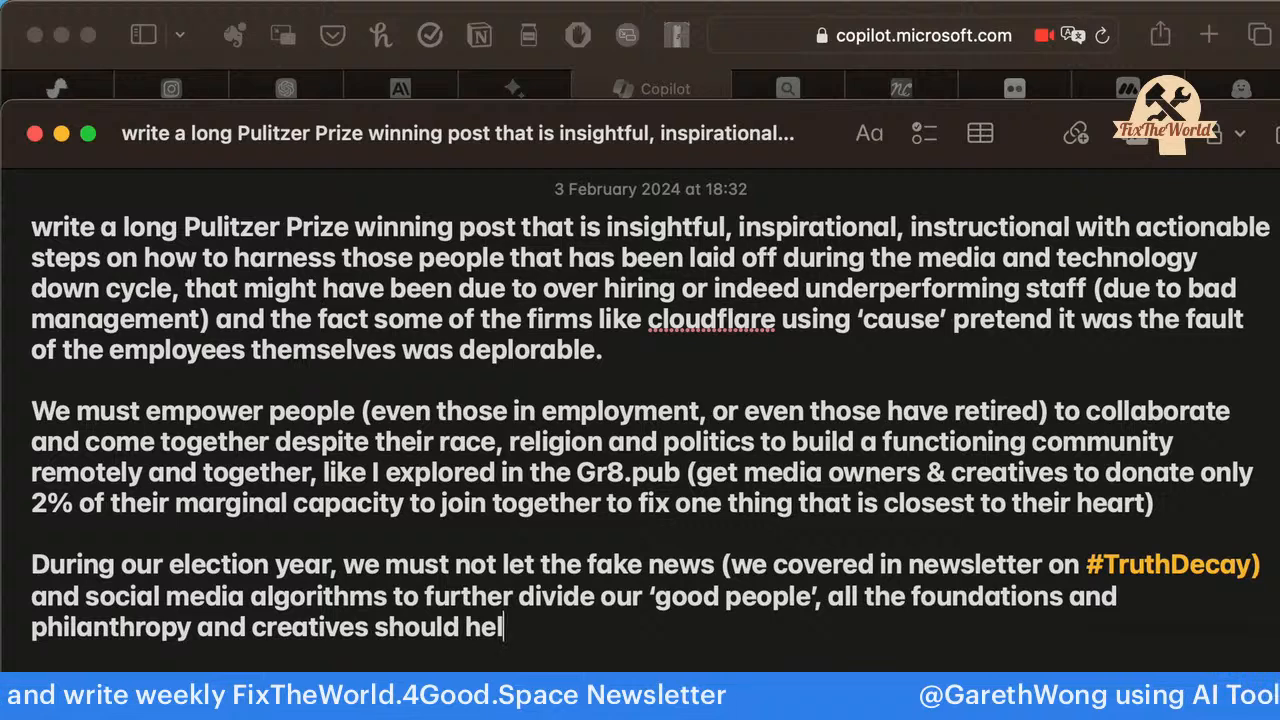
text(p aid)
key(BackSpace)
text(id ask )
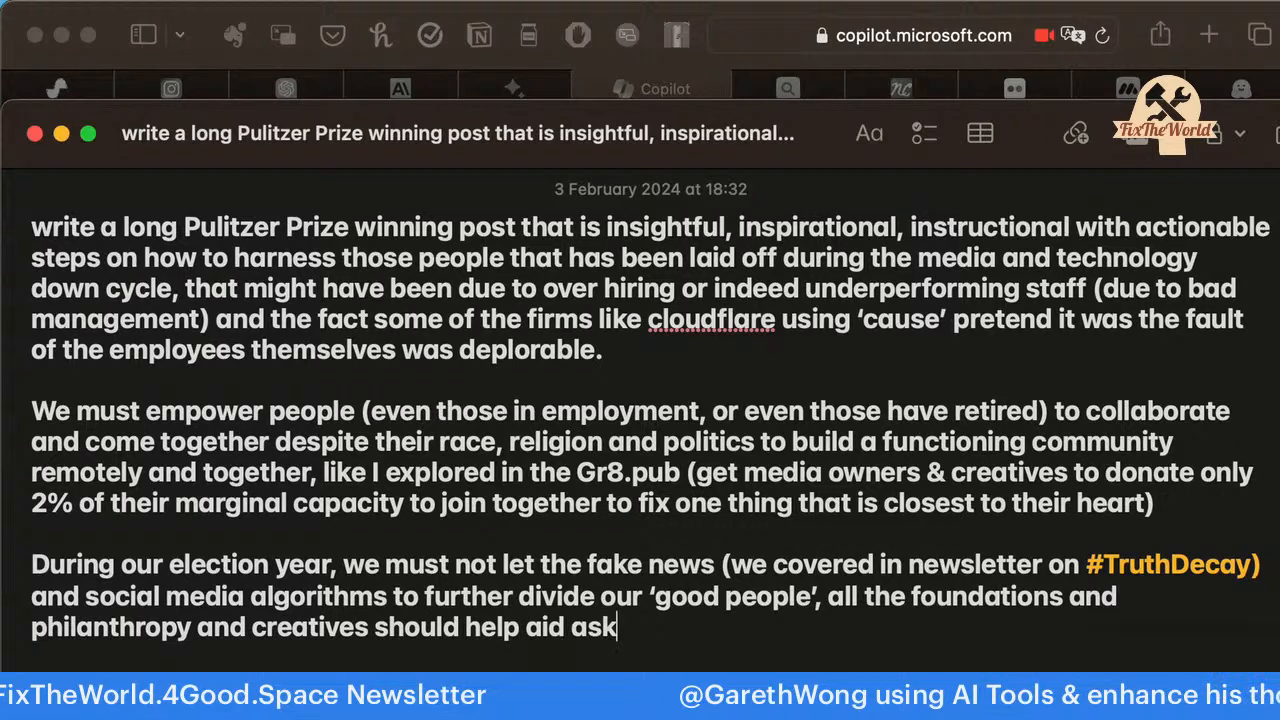
text(some some)
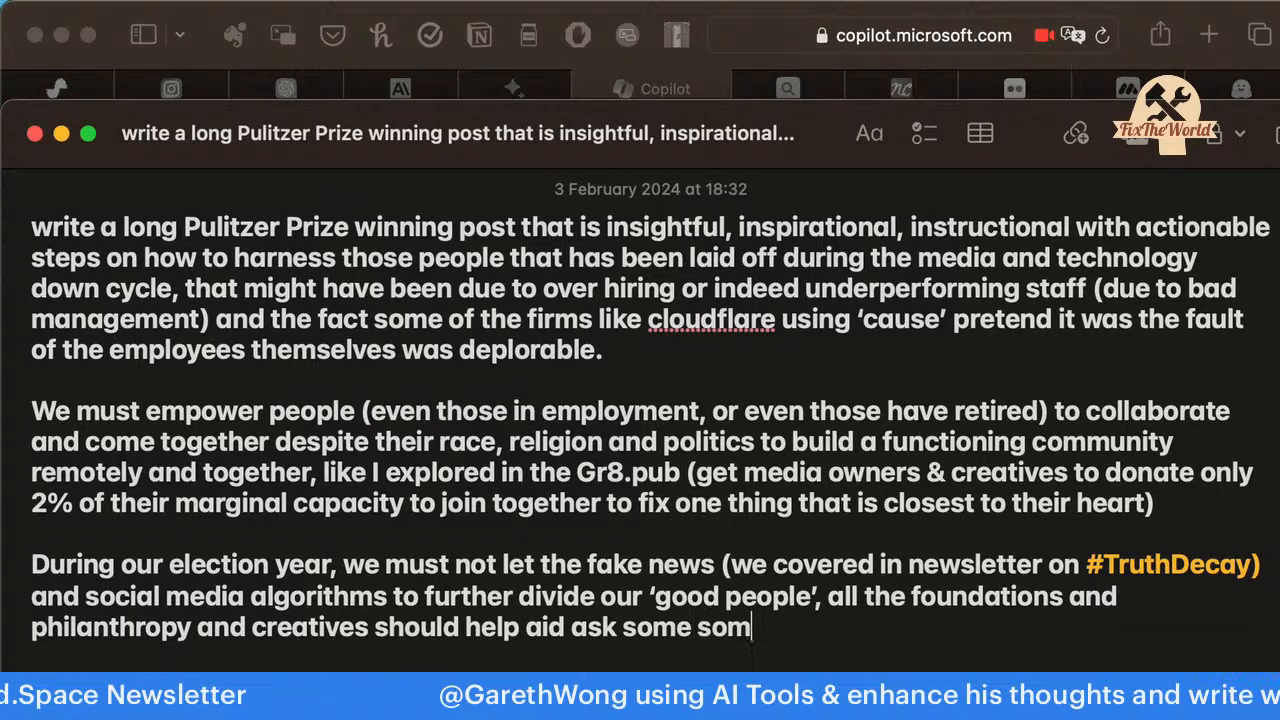
key(BackSpace)
key(BackSpace)
key(BackSpace)
key(BackSpace)
key(BackSpace)
Finish the election-year paragraph with "very difficult and fundamental questions.".
text(v)
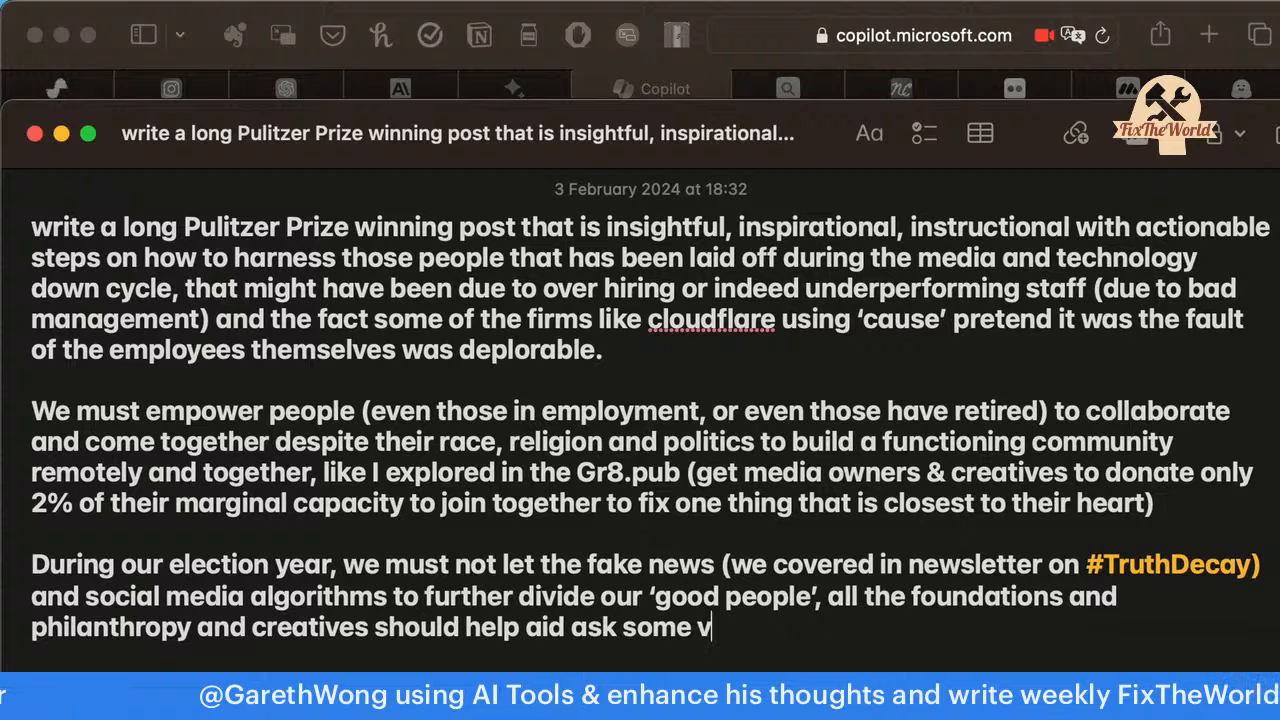
text(ery difficult)
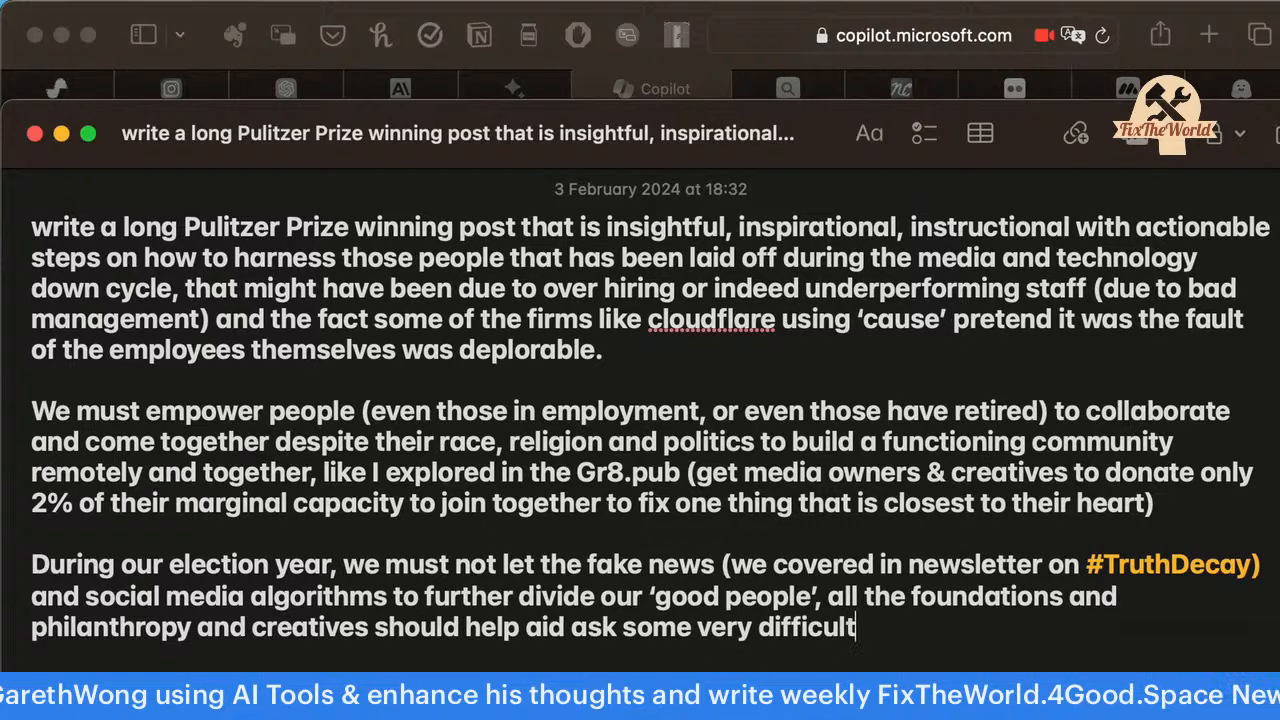
text( and funda)
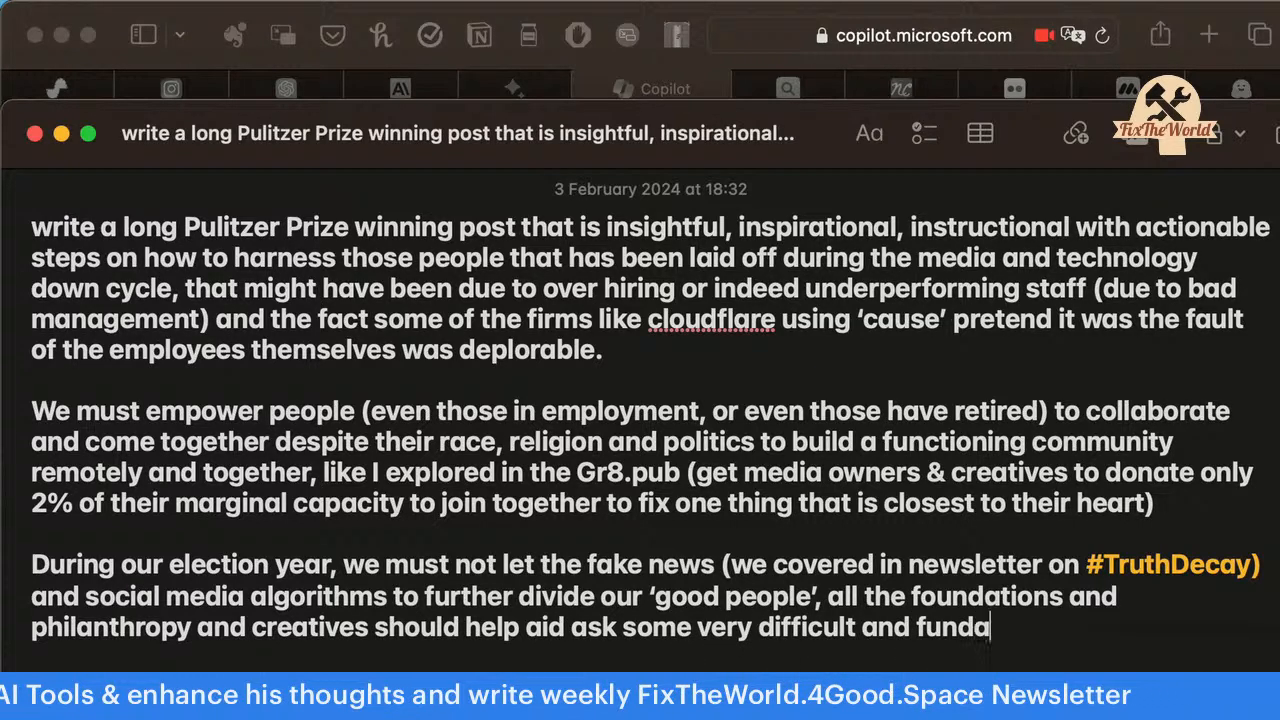
text(mental ques)
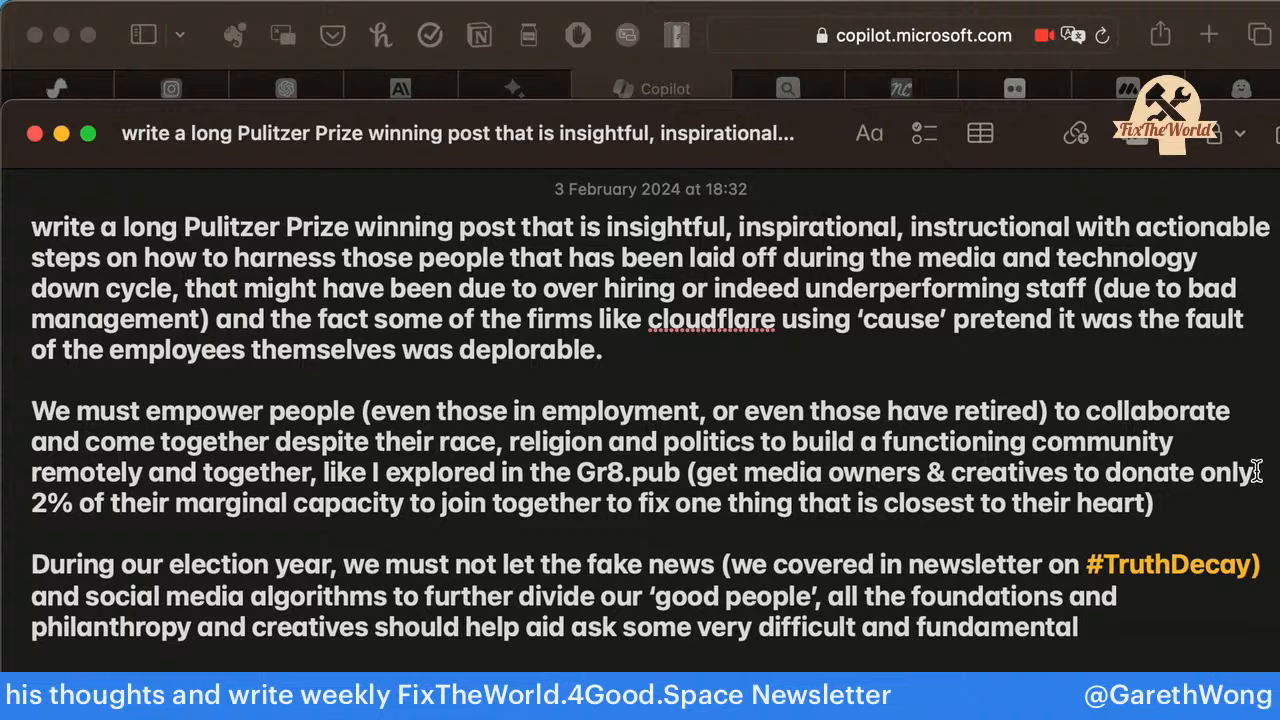
text(tions.)
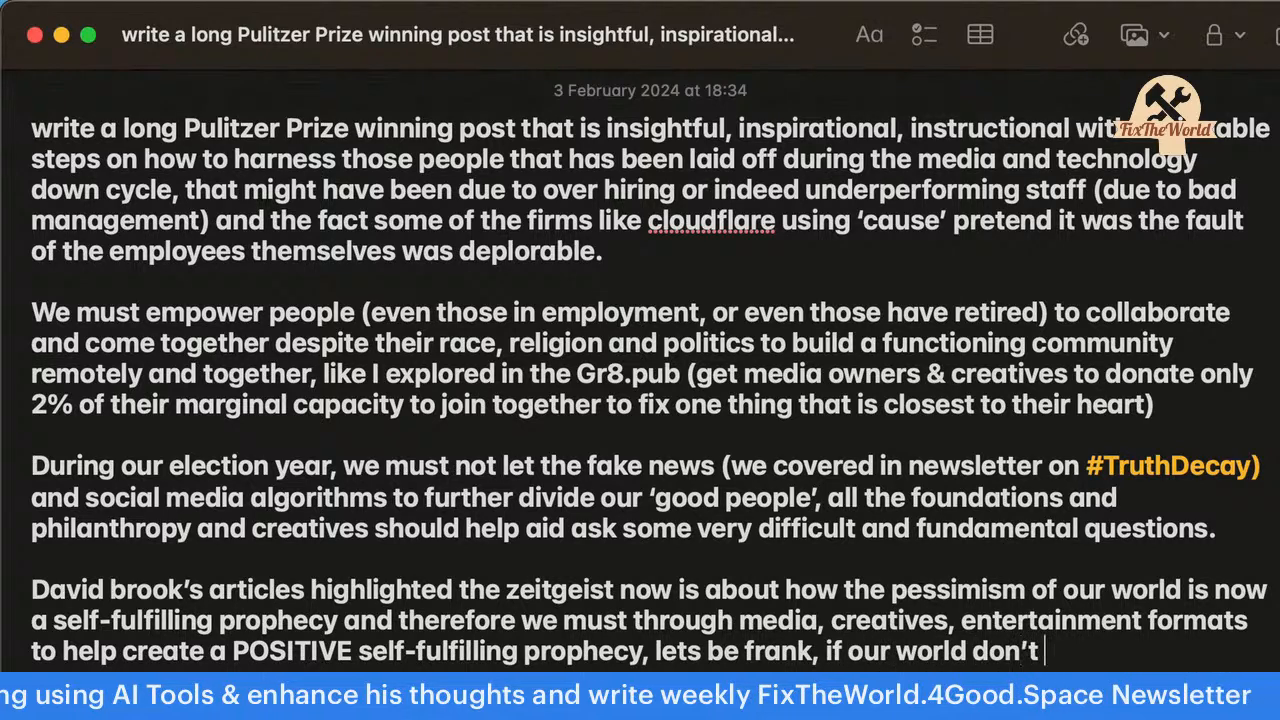
Continue the last paragraph's sentence after "if our world don't" with "exists, due to climate change".
text(s, )
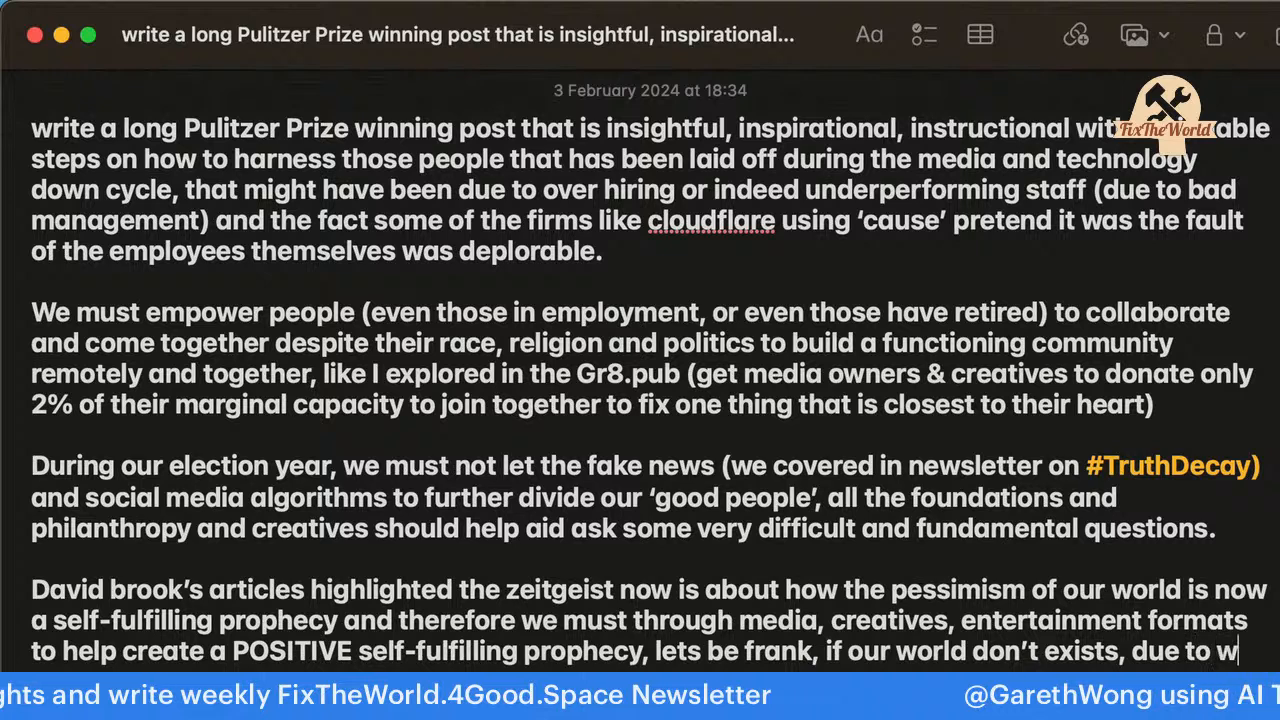
text(due to coli)
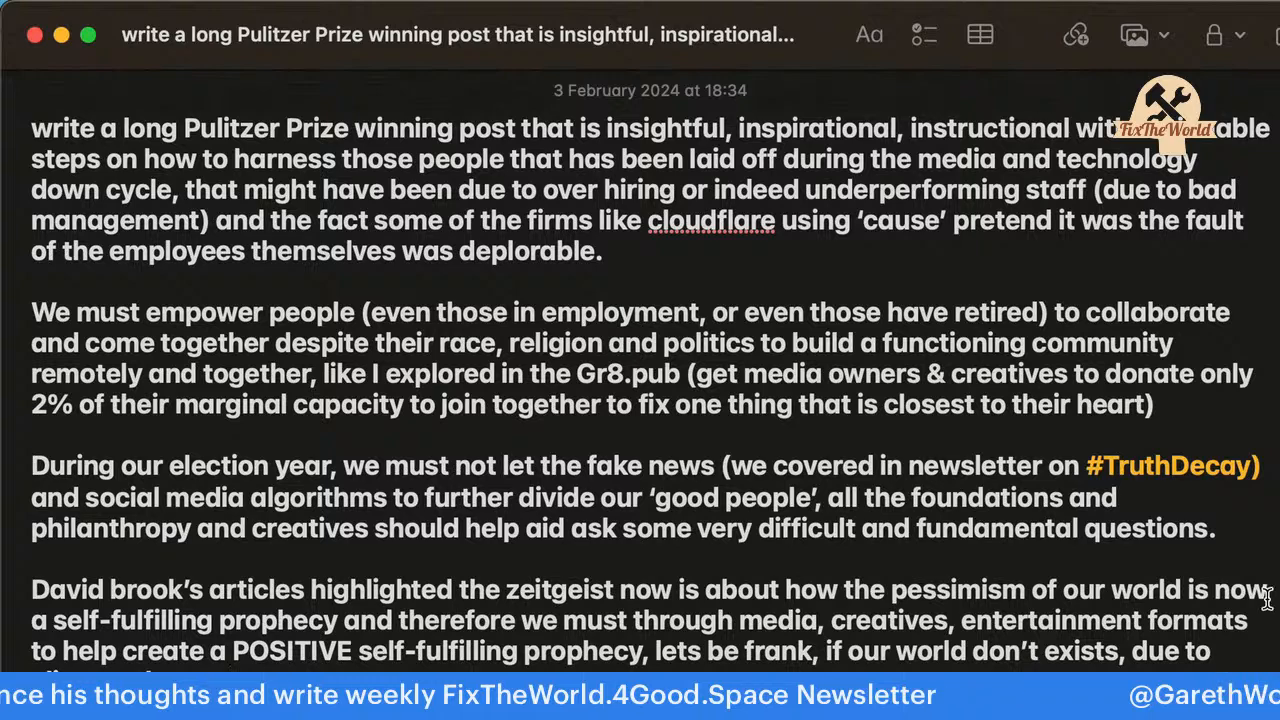
drag(1275, 712, 1279, 712)
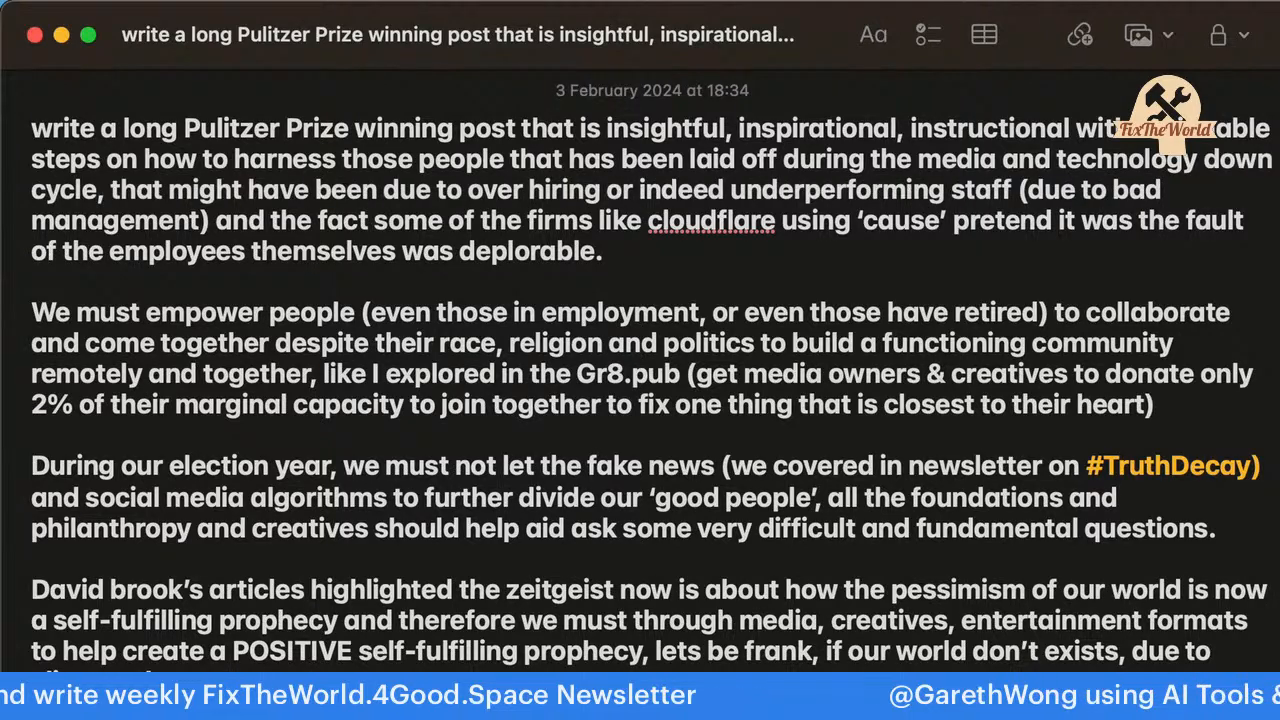
scroll(1191, 622, down, 2)
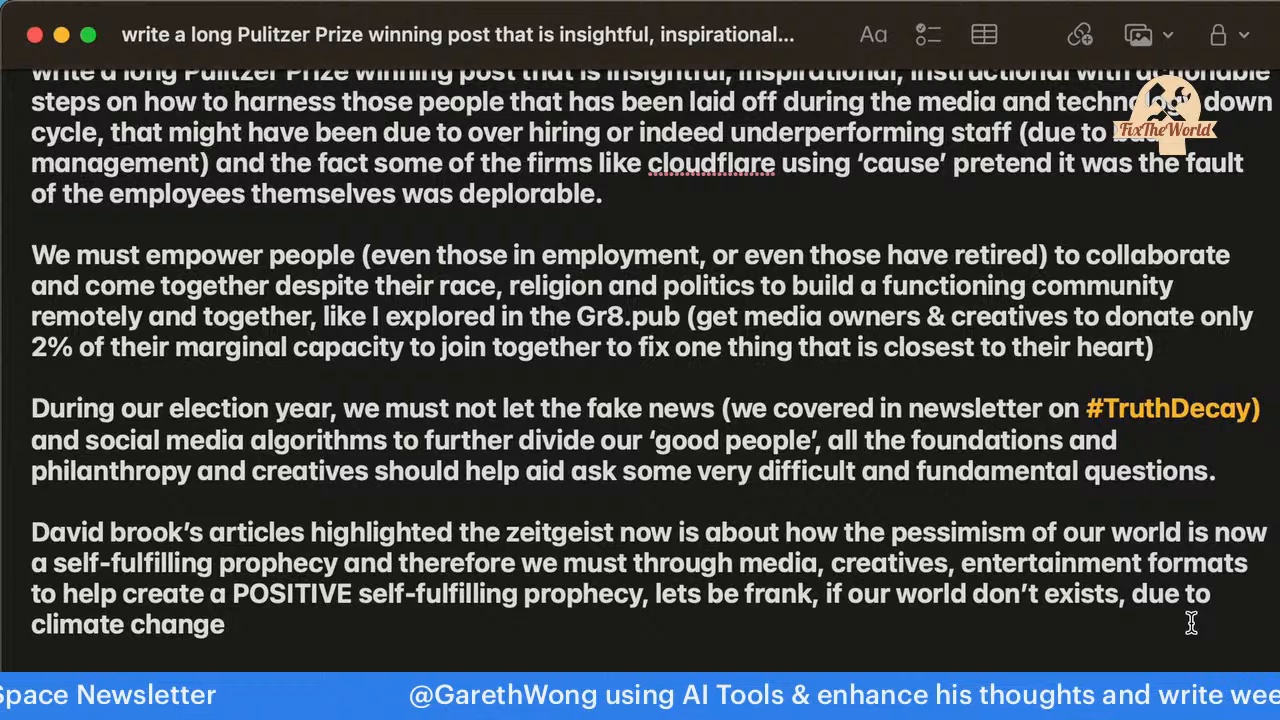
Start a parenthetical list of effects after "climate change" with "(no food, hazardous environments,".
text(or)
key(BackSpace)
key(BackSpace)
text(()
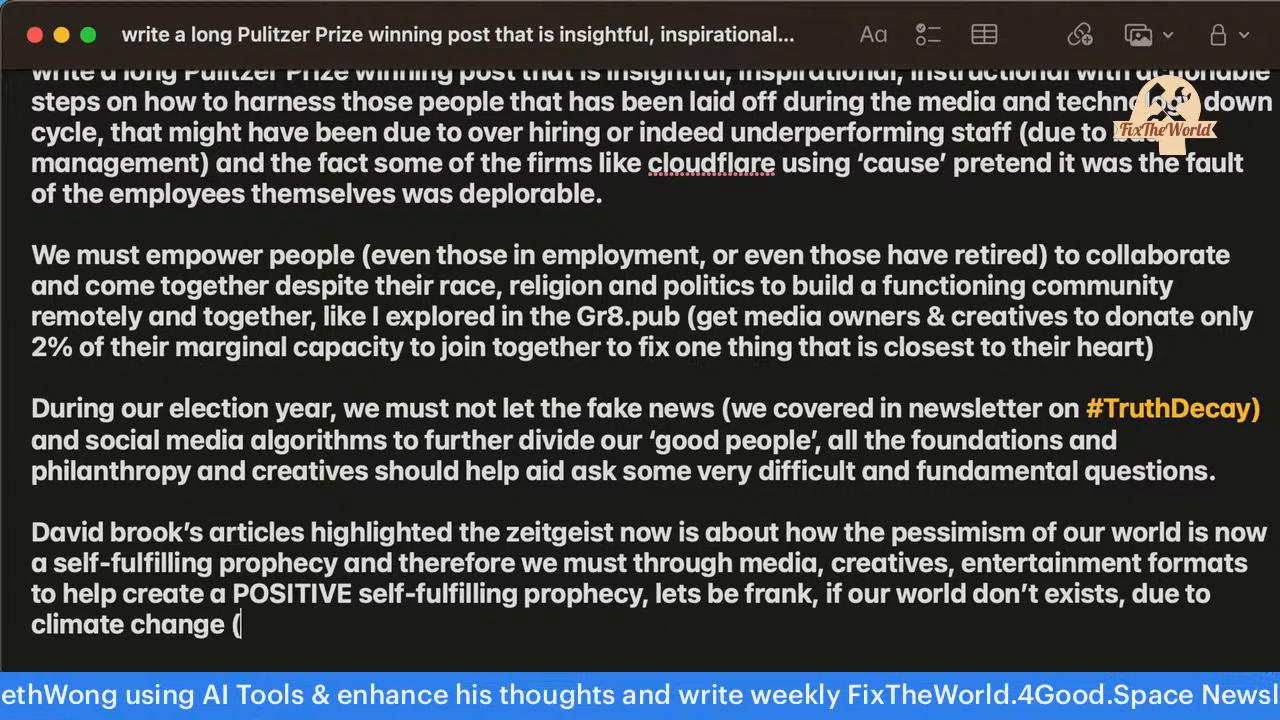
text(no food, )
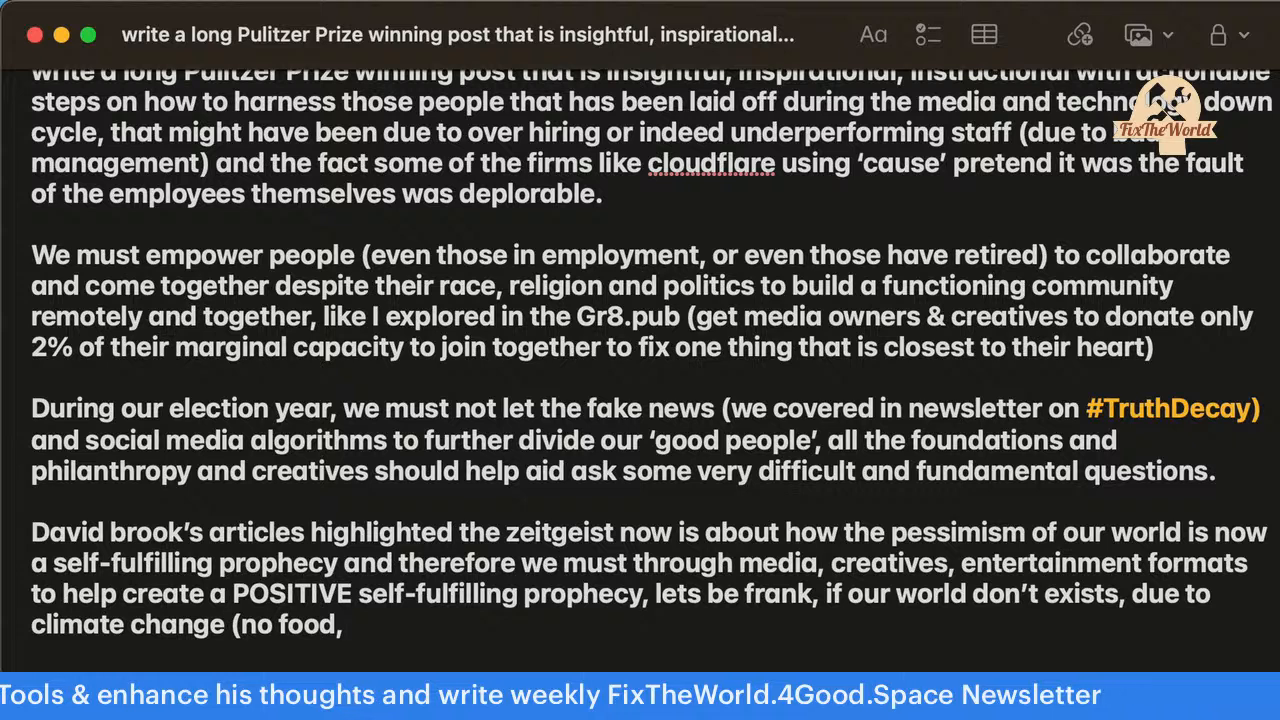
text(hazardous)
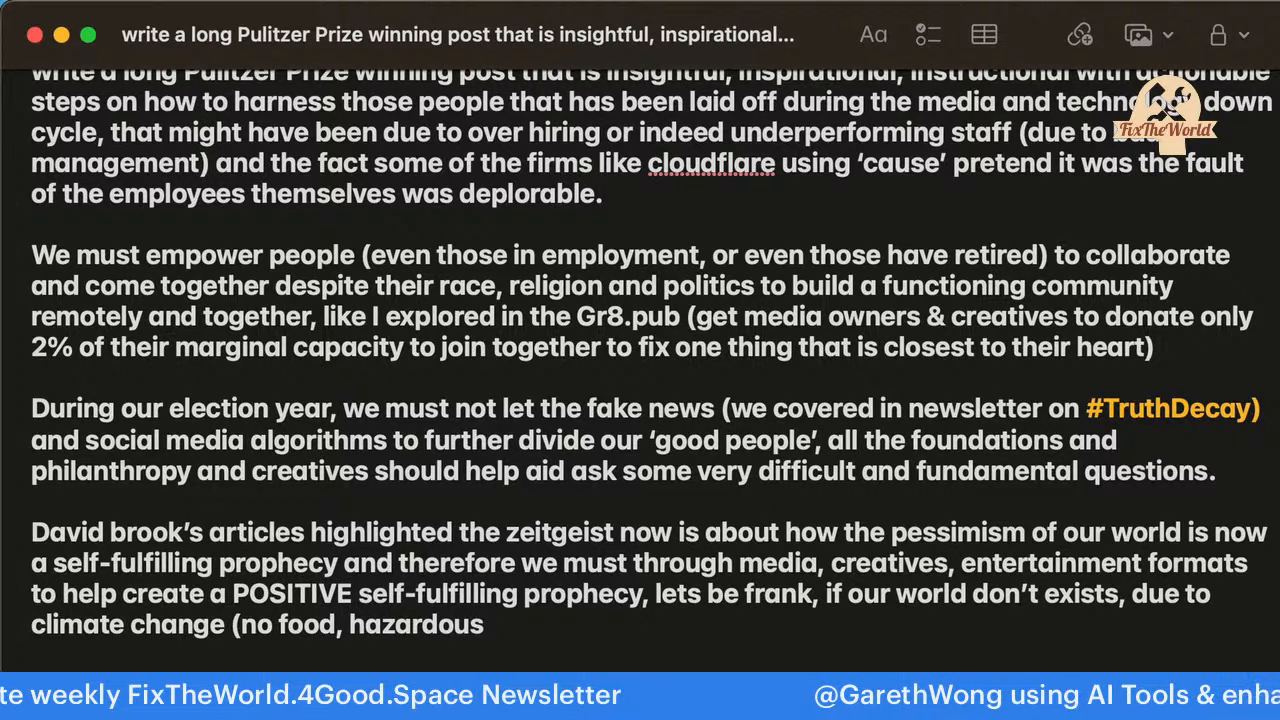
text( enviro)
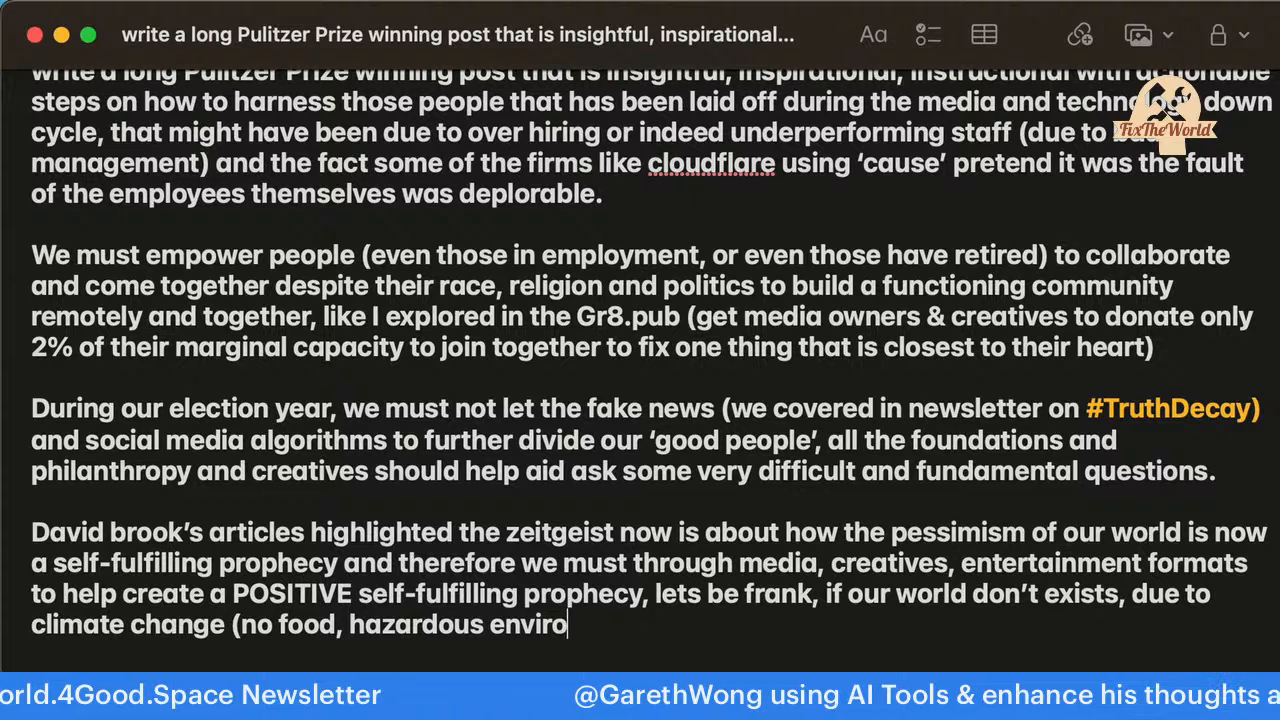
text(nments, )
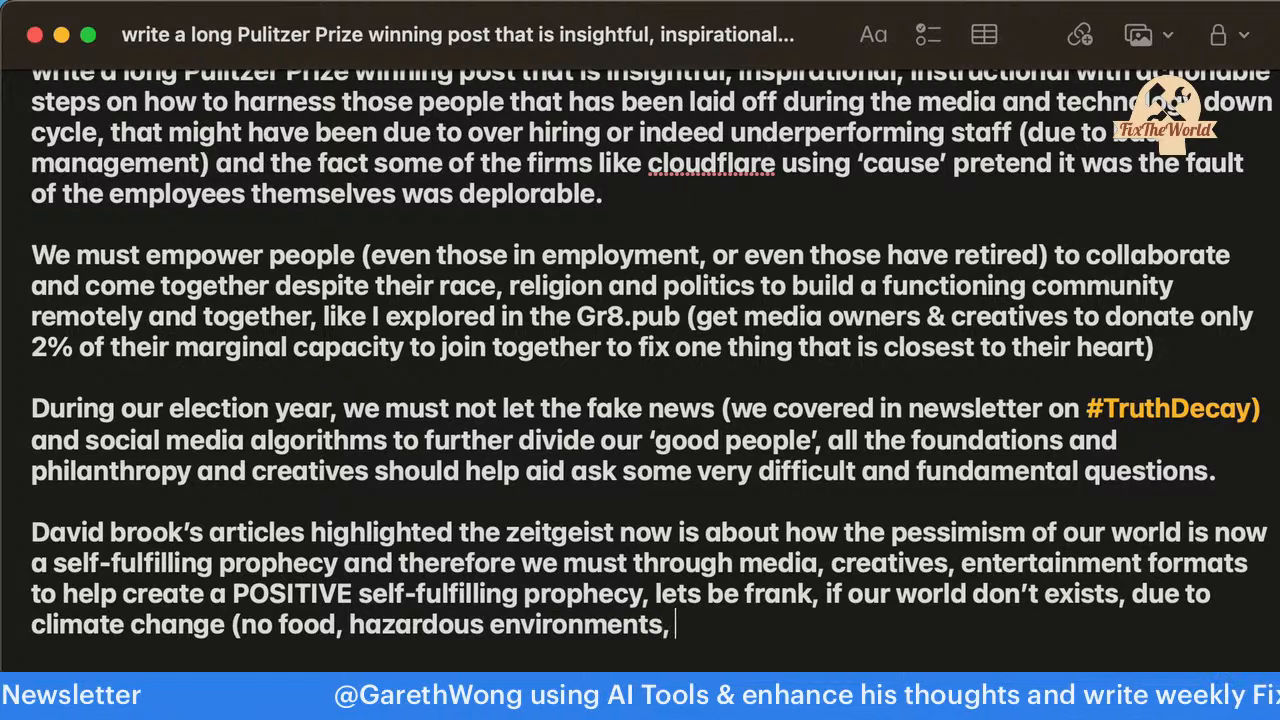
Complete the parenthetical list with "sixth extinctions and new/old pathogens from permafrosts)".
text(six)
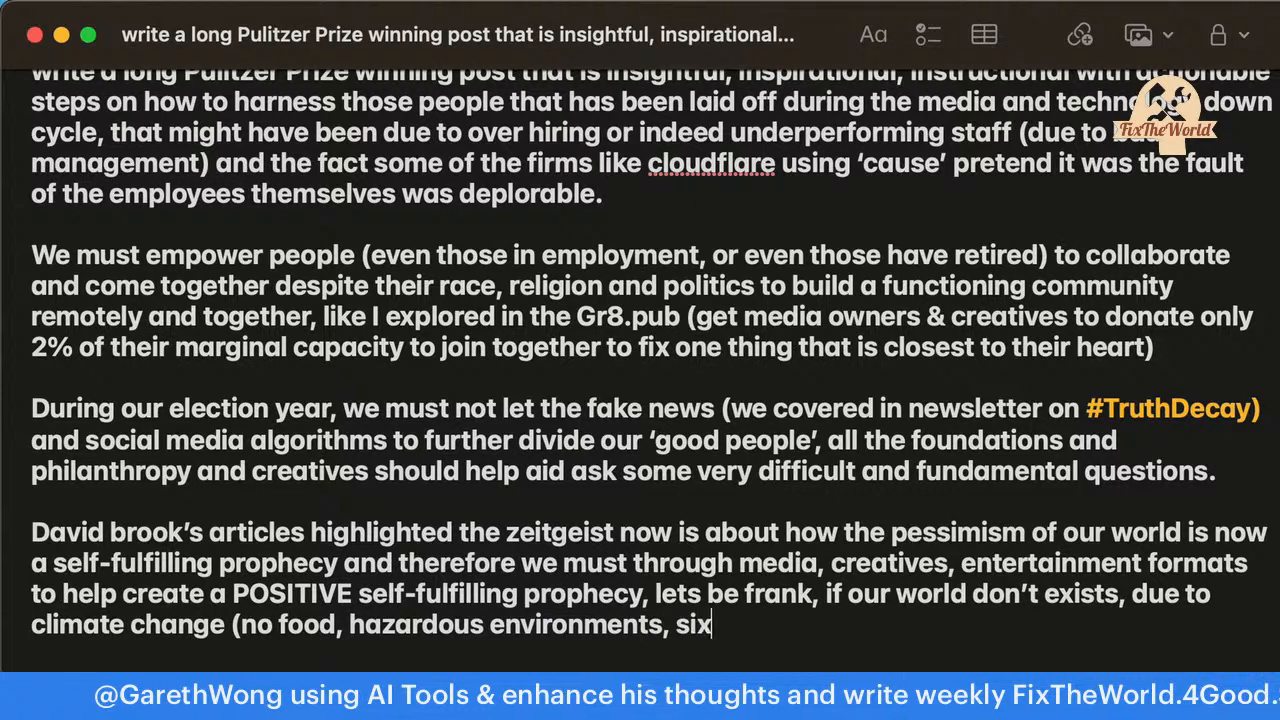
text(th extinctions and )
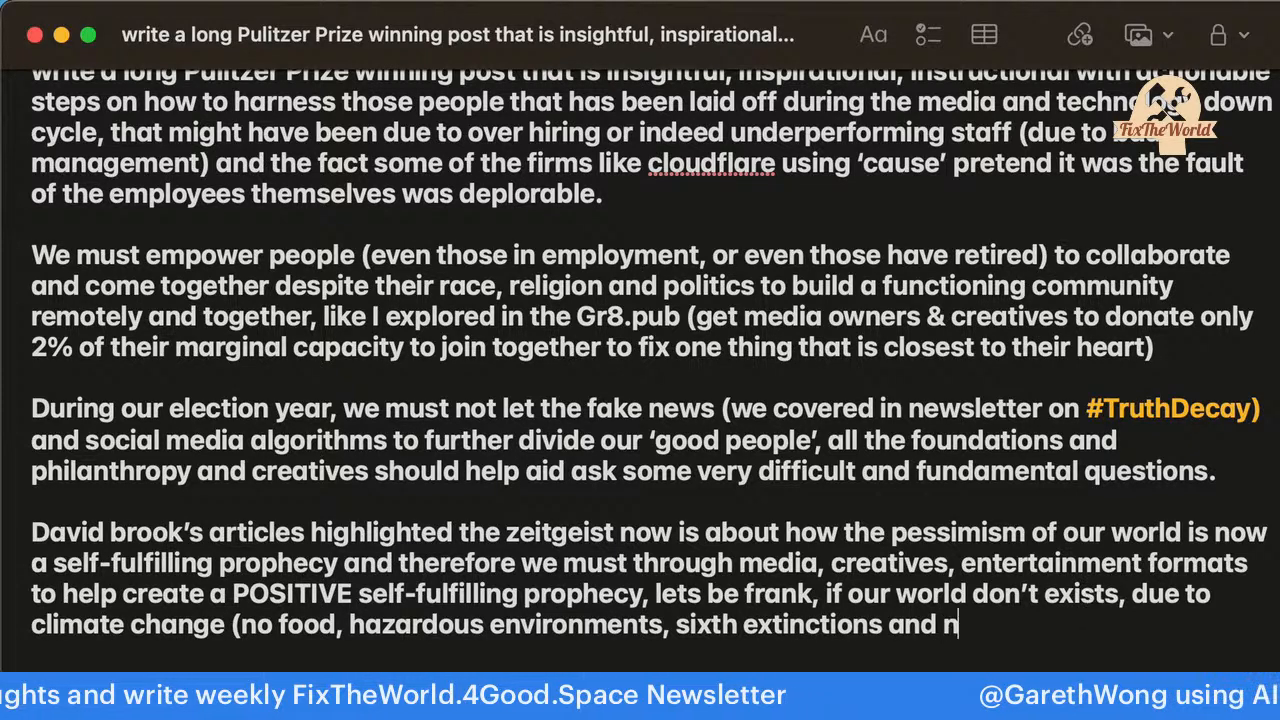
text(new/o)
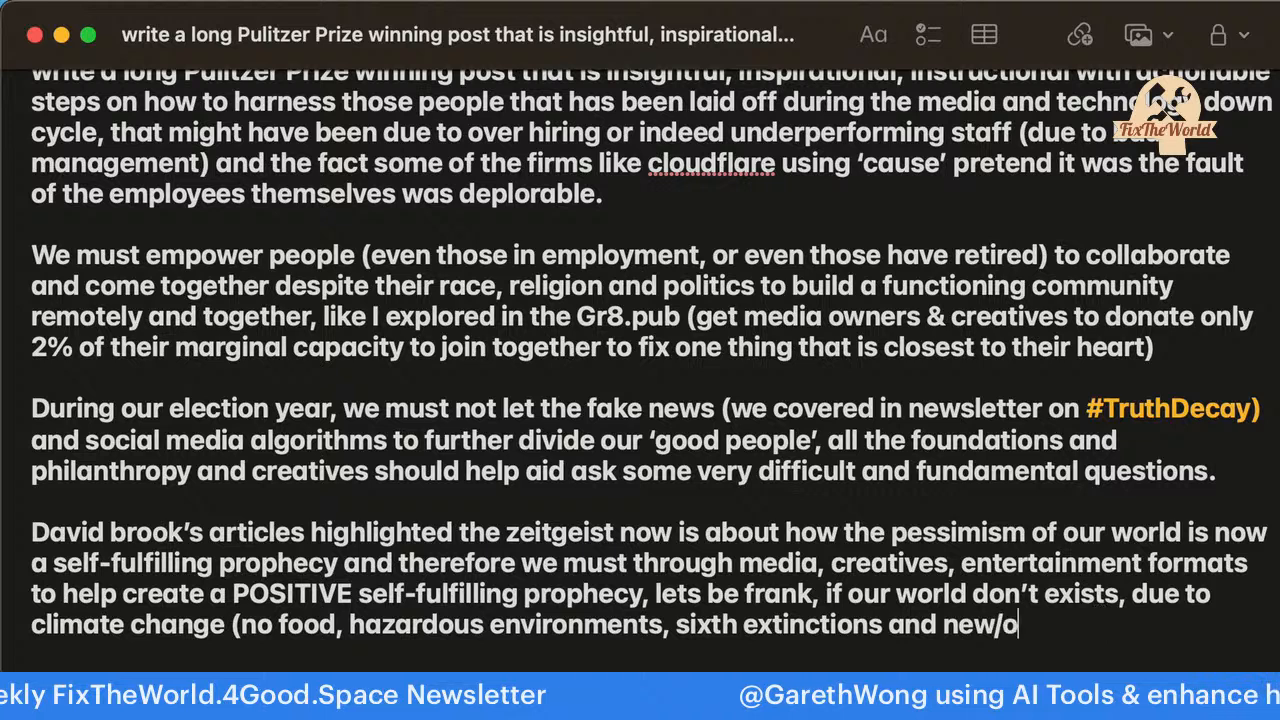
text(ld p)
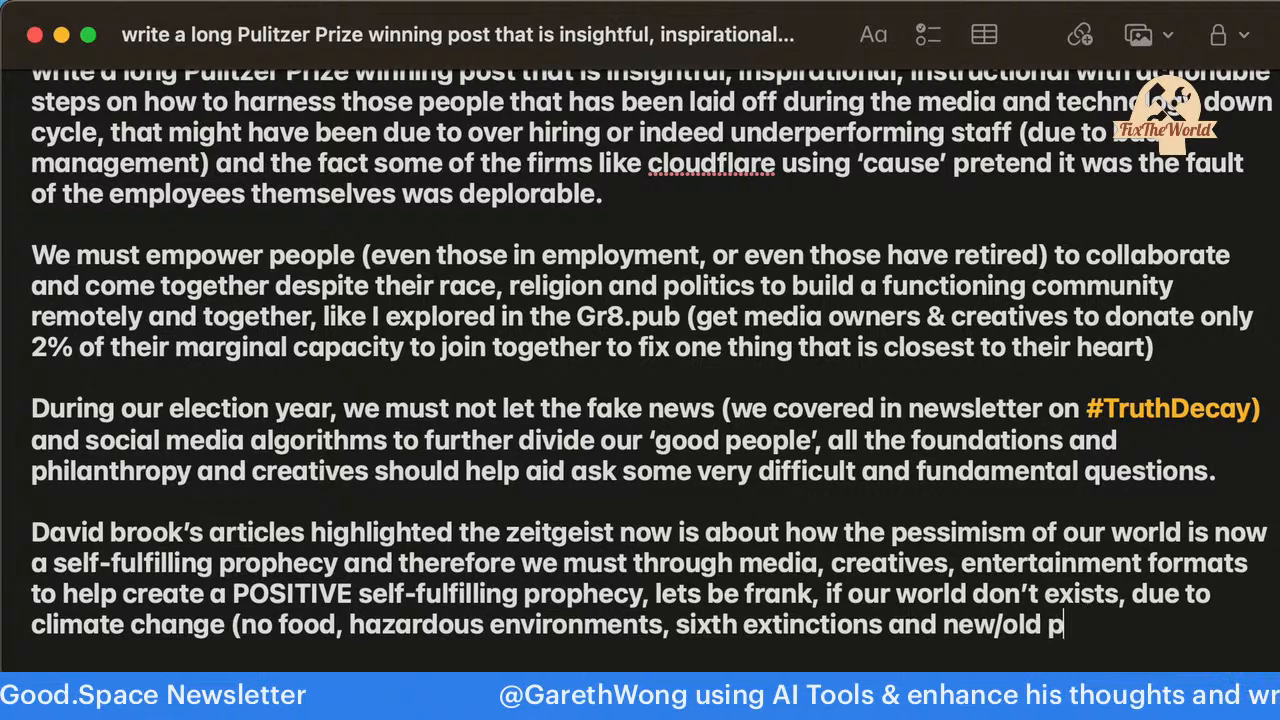
text(athogens f)
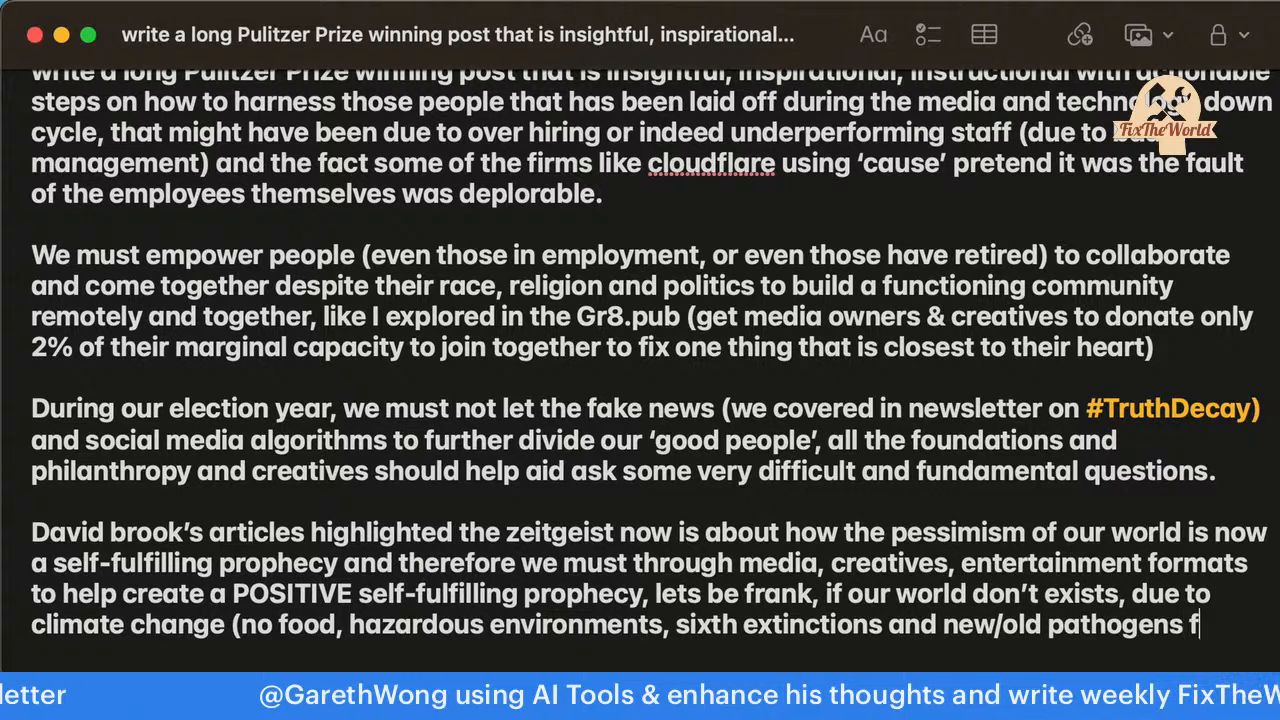
text(rom permafrosts)
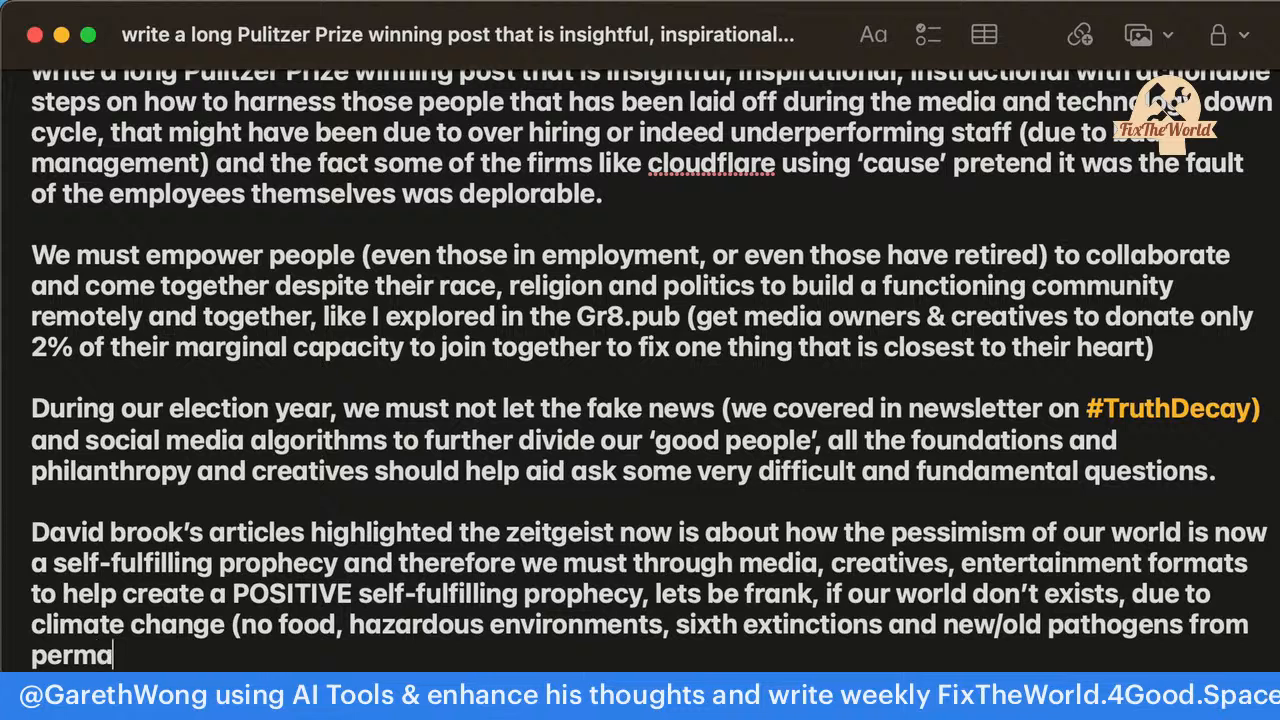
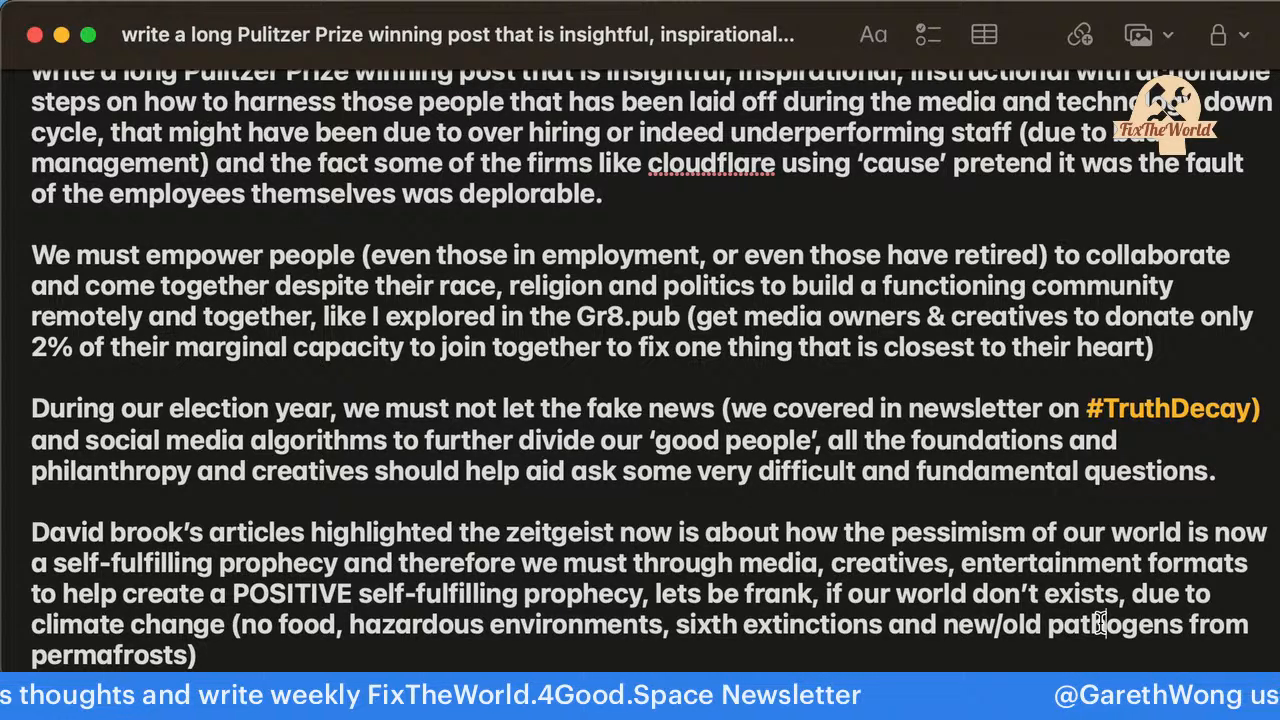
Finish the last paragraph with "we only have few years now to slow down the effect of climate change, together.".
scroll(1022, 390, up, 2)
scroll(1022, 390, down, 3)
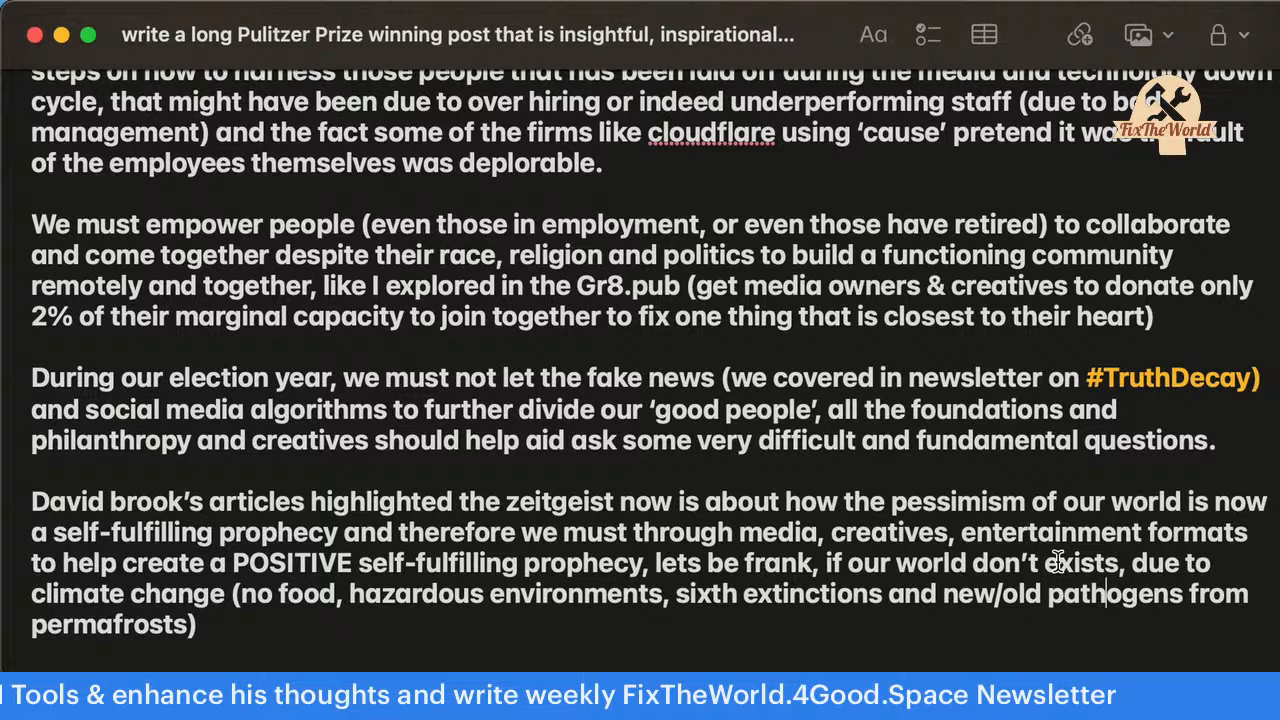
click(1059, 624)
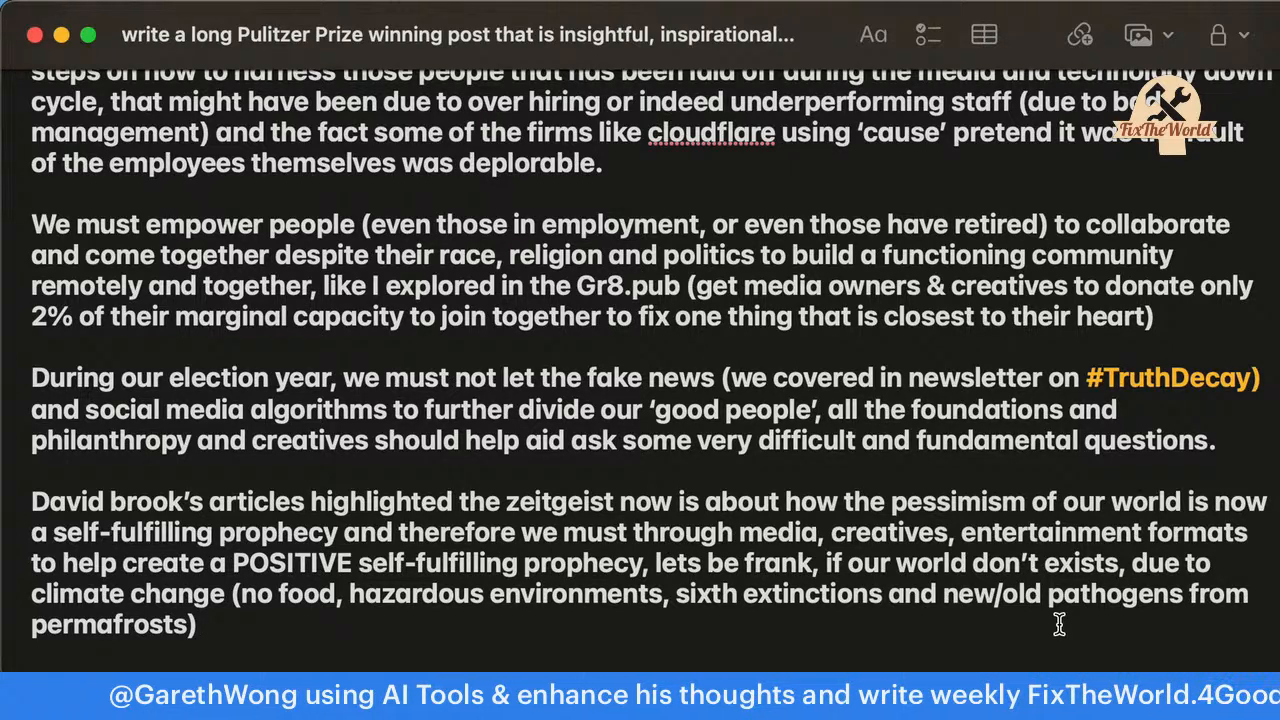
text(we )
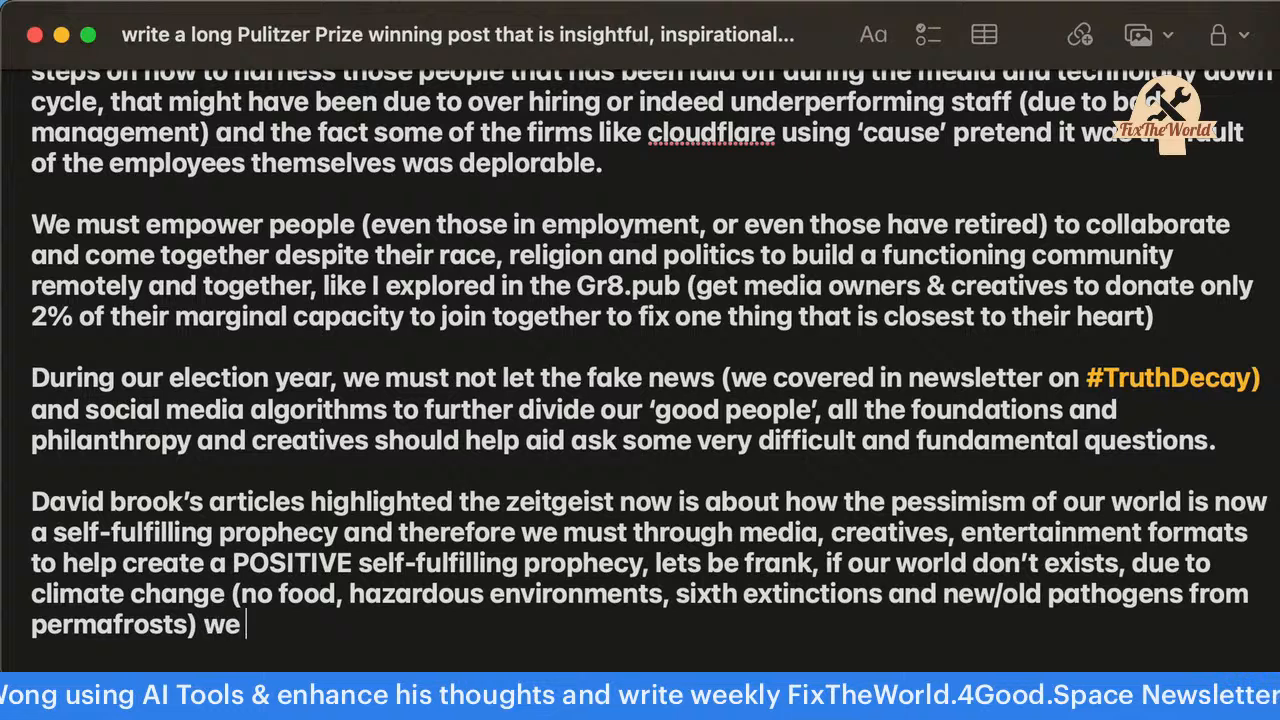
text(only )
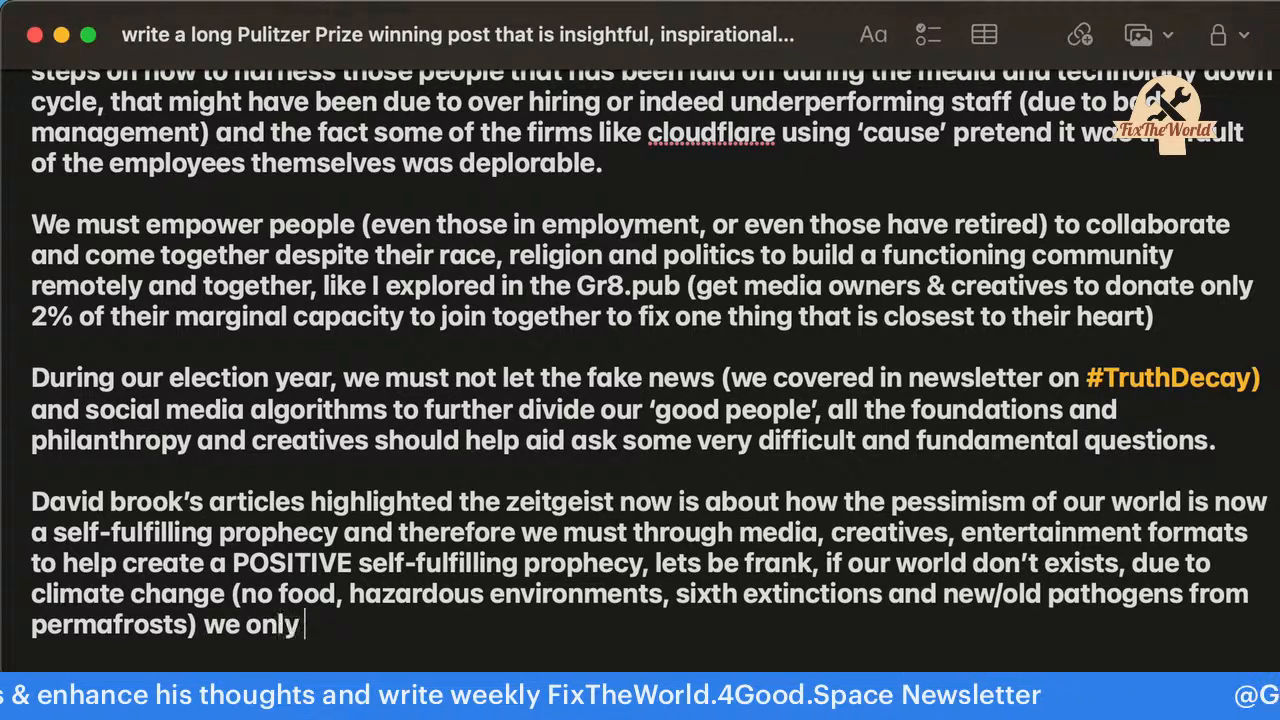
text(have few years now to)
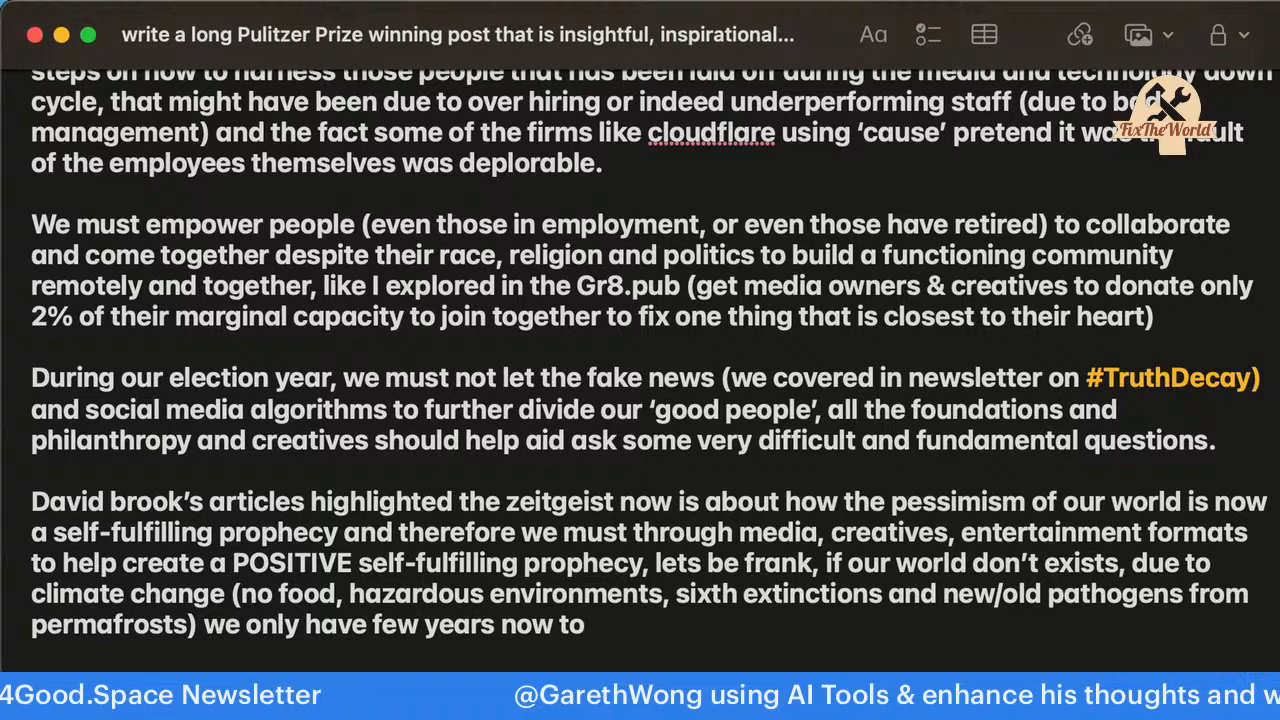
text( slow down the )
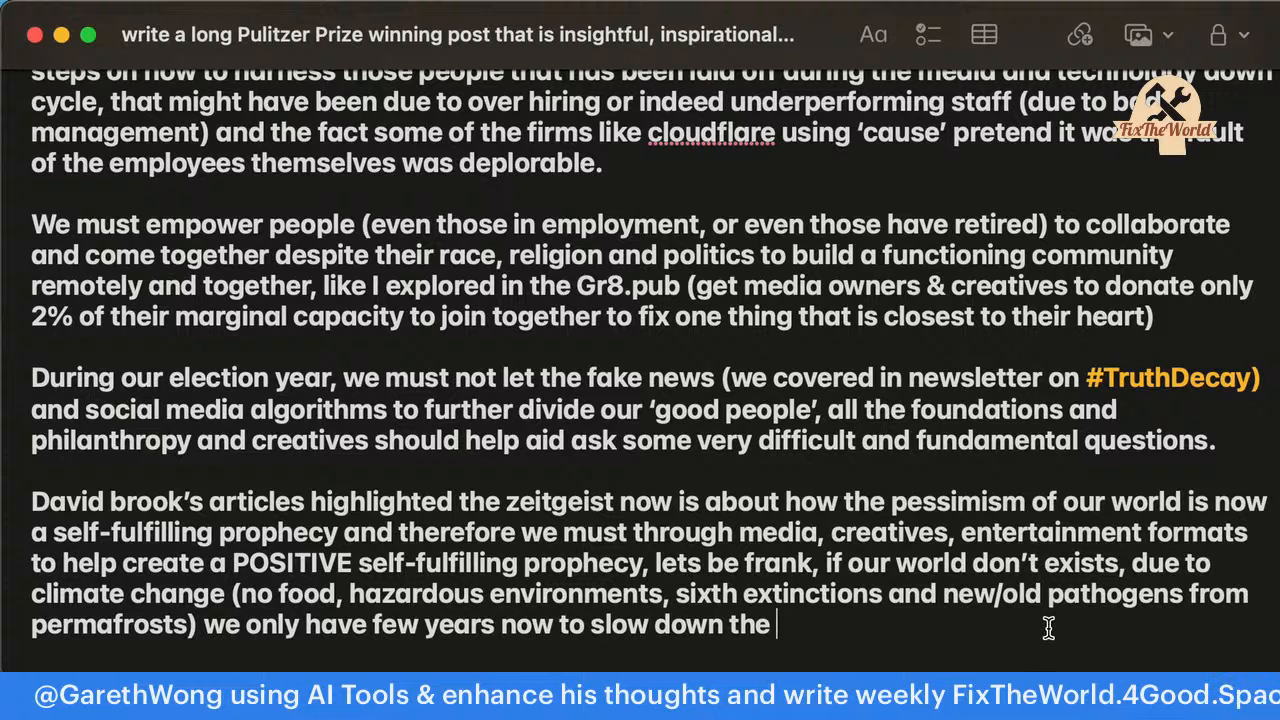
text(effect of climate change, )
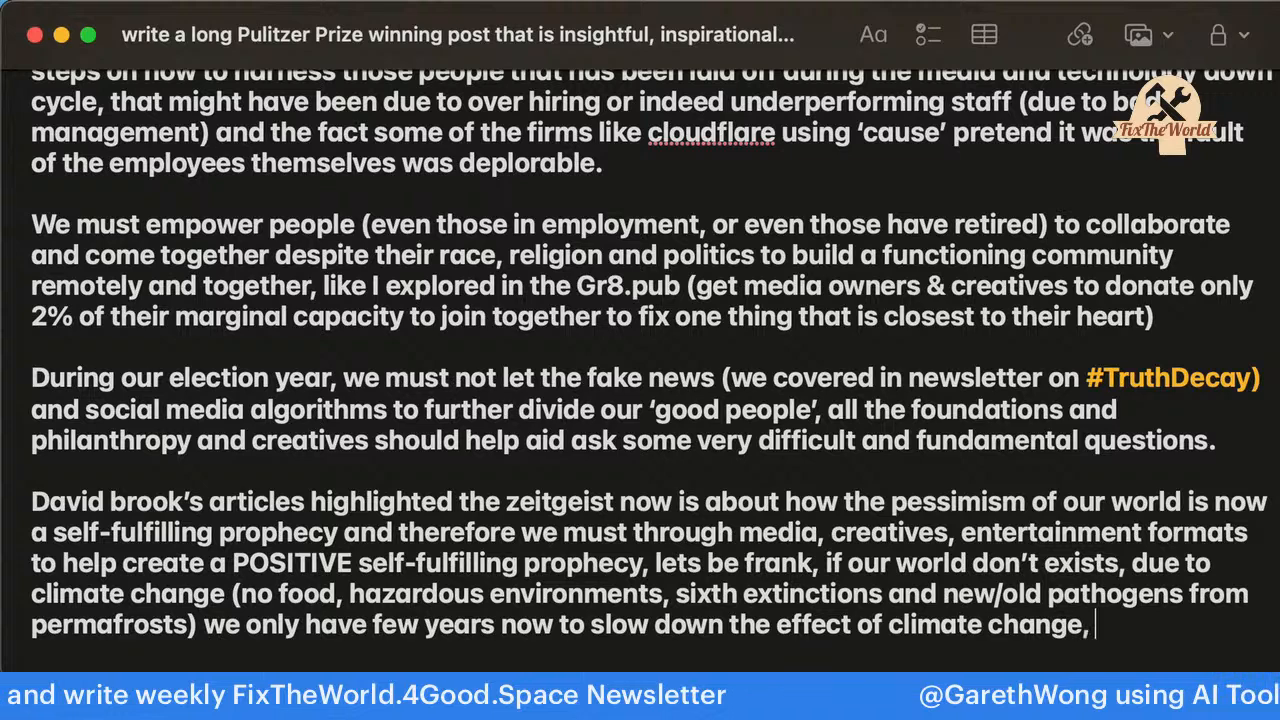
text(together.)
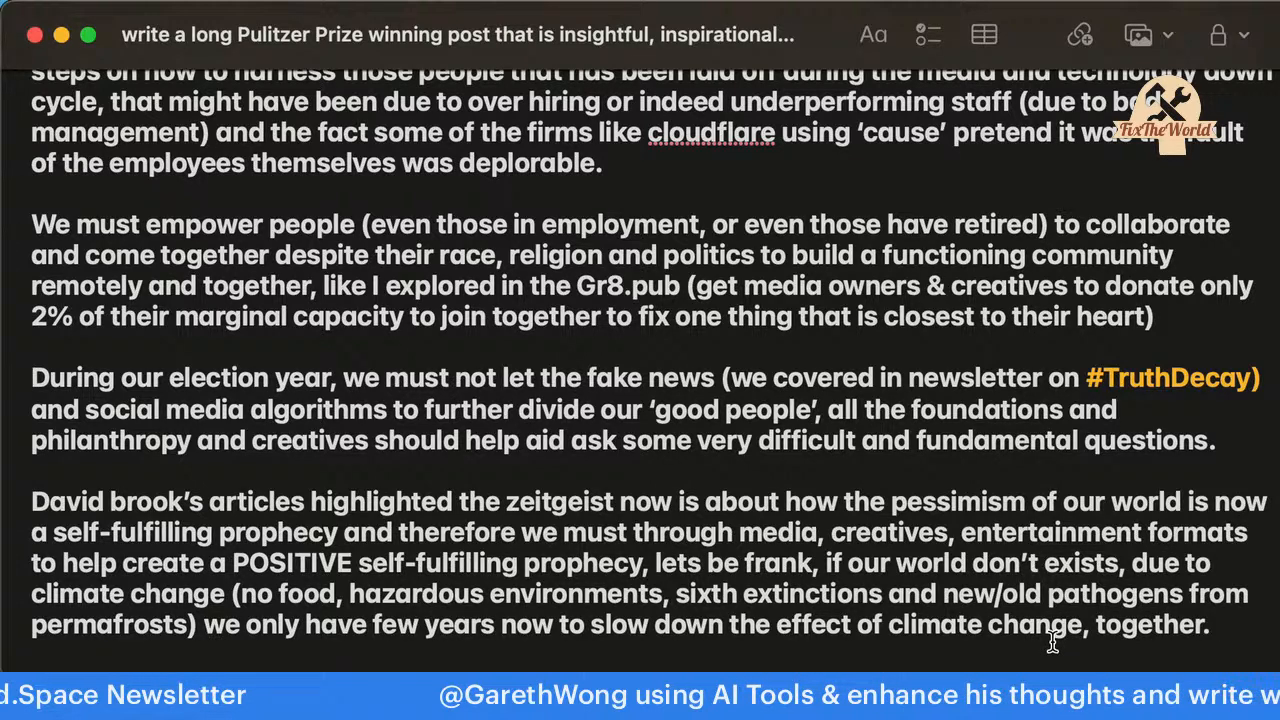
Start a new paragraph with "But as his article mentioned and through working with brands, FMCGs, and media/entertainment,".
key(Return)
key(Return)
text(But as his article mn)
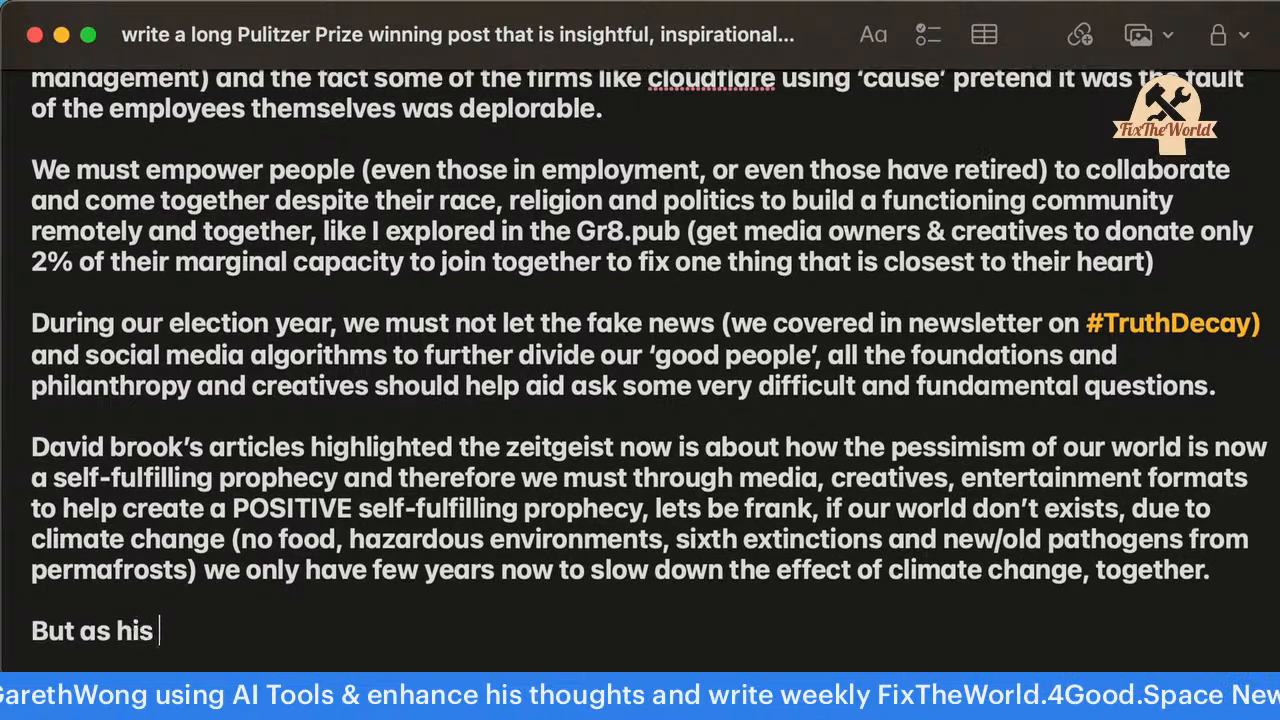
key(BackSpace)
text(entioned)
text( if)
key(BackSpace)
key(BackSpace)
text(we)
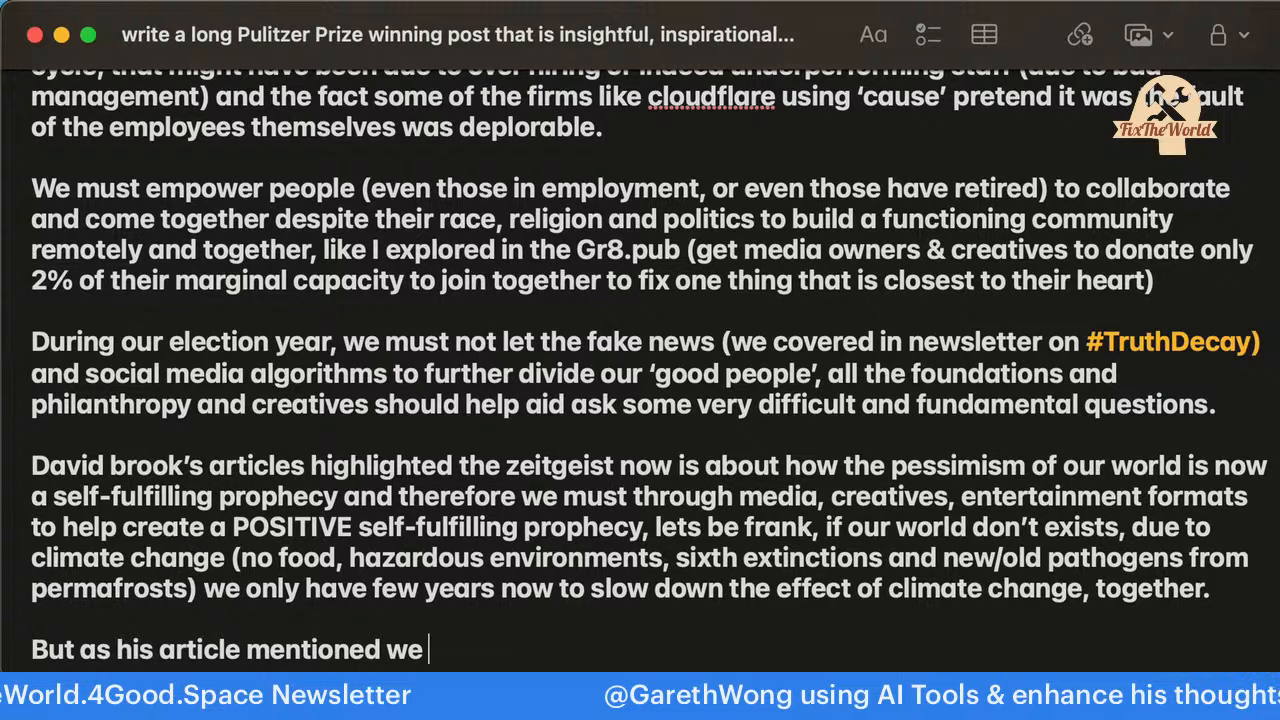
key(BackSpace)
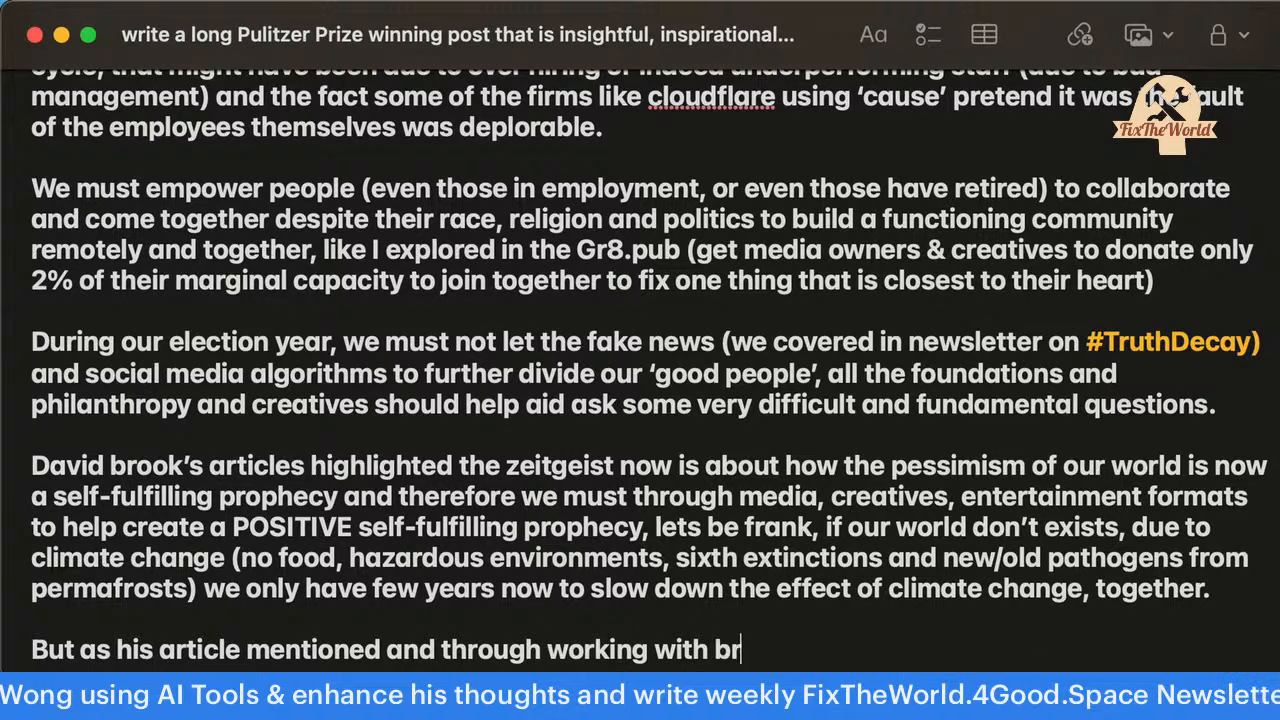
text(FMCGs, and media/entertainment,)
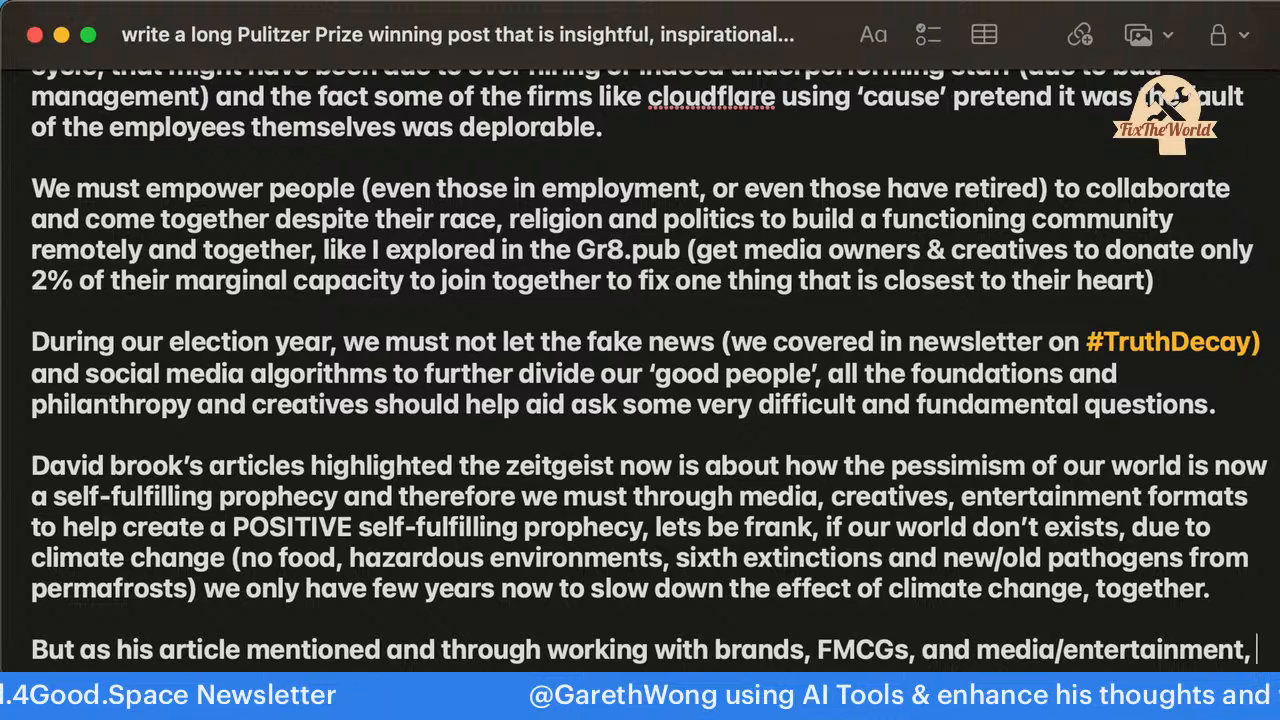
Complete the new paragraph's first sentence with "most mass populations are sadly rather easily manipulated.".
text(most mass )
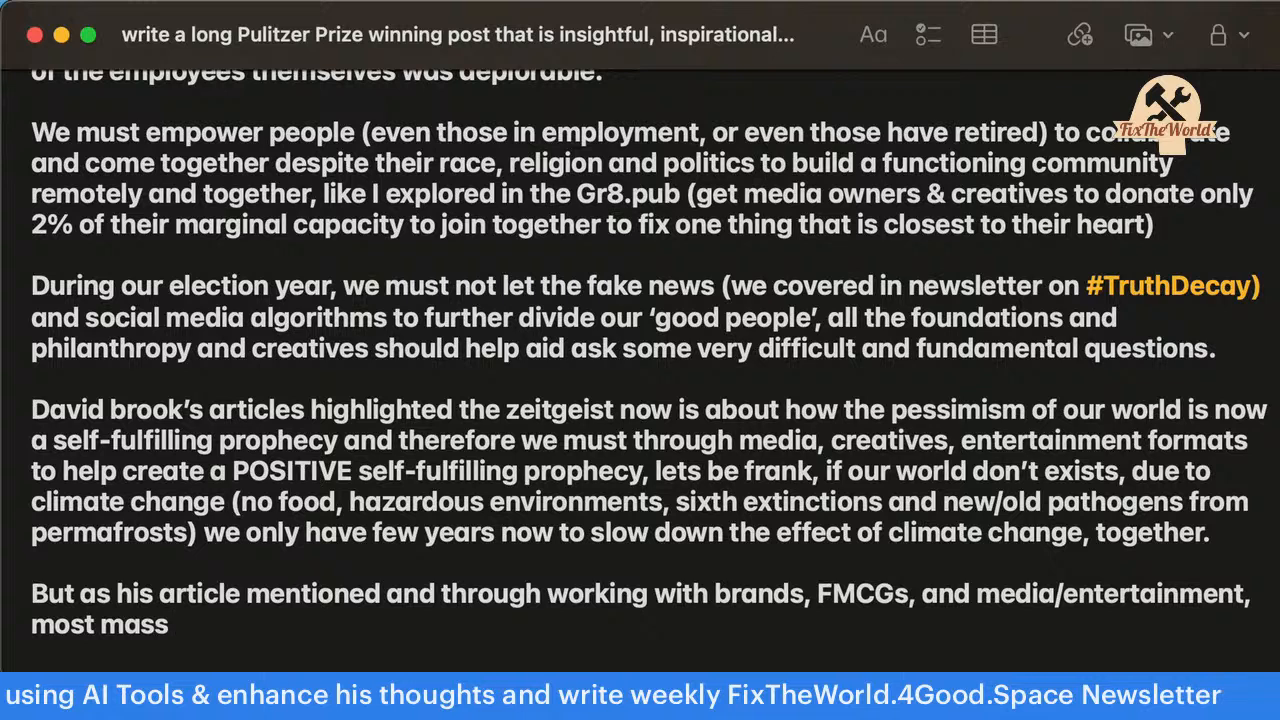
text(populations are )
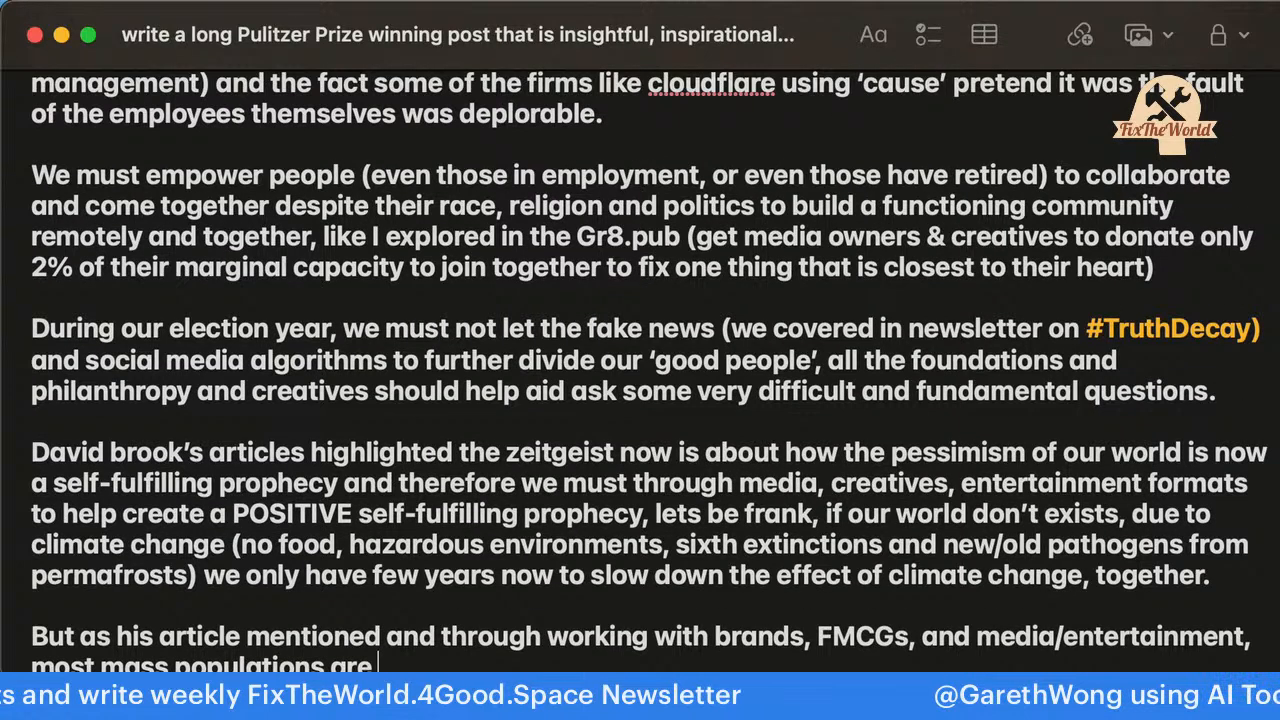
text(sadly raterh eas)
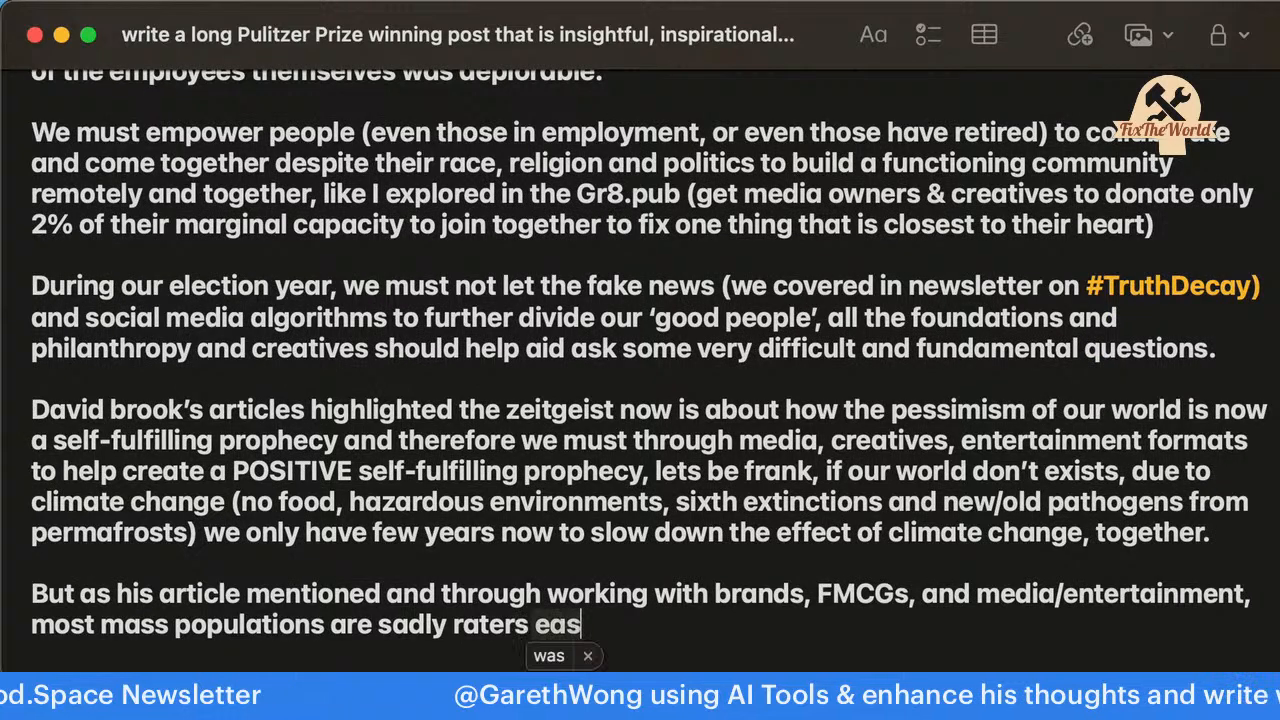
key(BackSpace)
key(BackSpace)
key(BackSpace)
key(BackSpace)
key(BackSpace)
key(BackSpace)
key(BackSpace)
text(her easily )
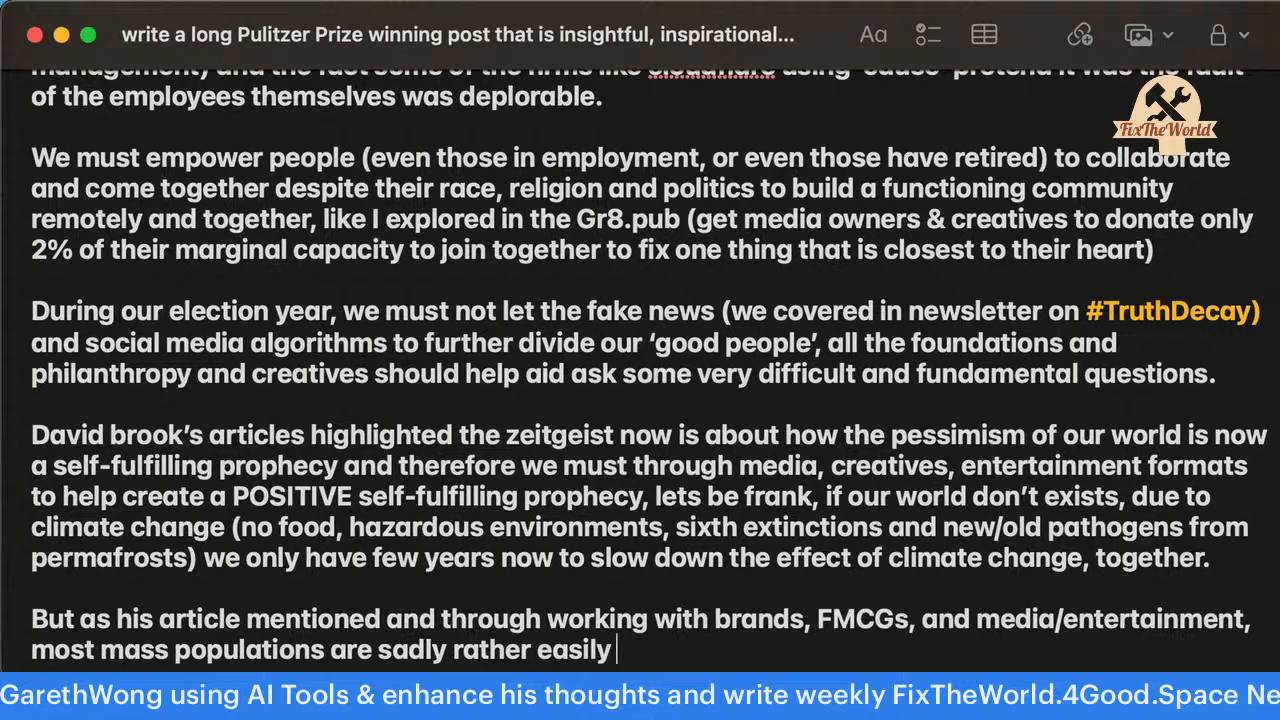
text(manipulated.)
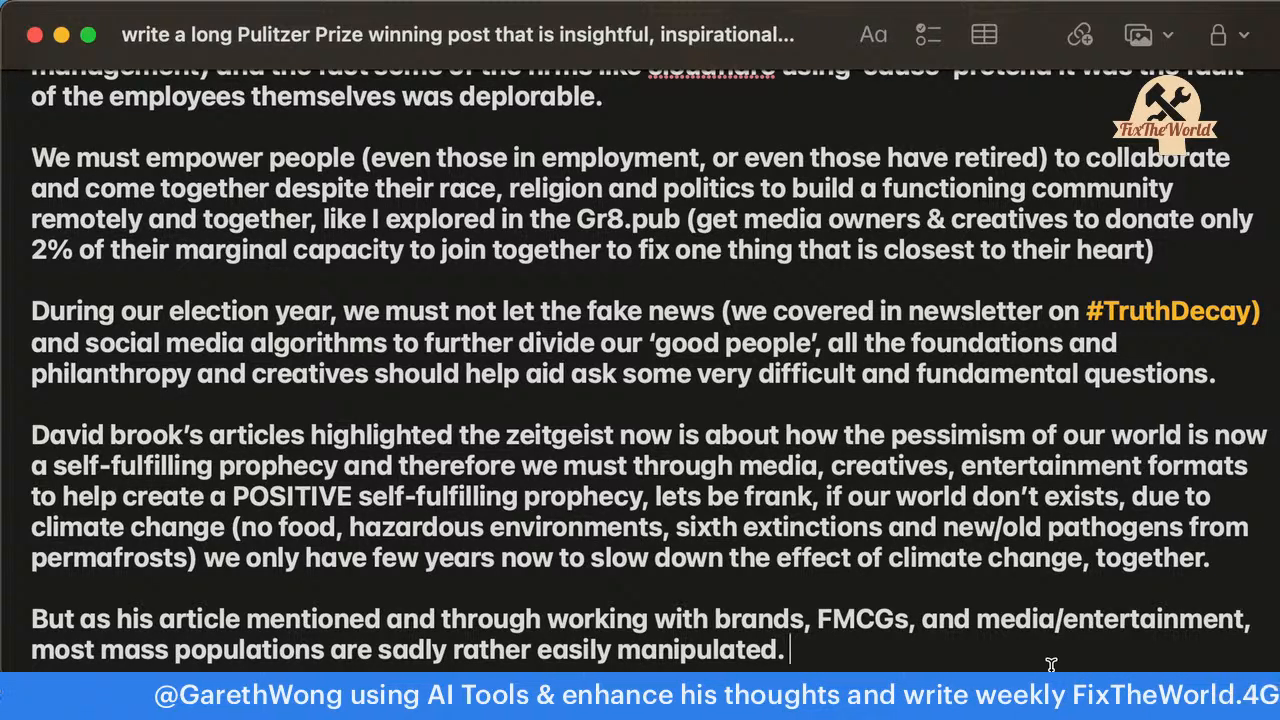
Continue the last paragraph with "So, in many ways, as people can report it may feel (in comparison) to be safer".
text(,)
key(BackSpace)
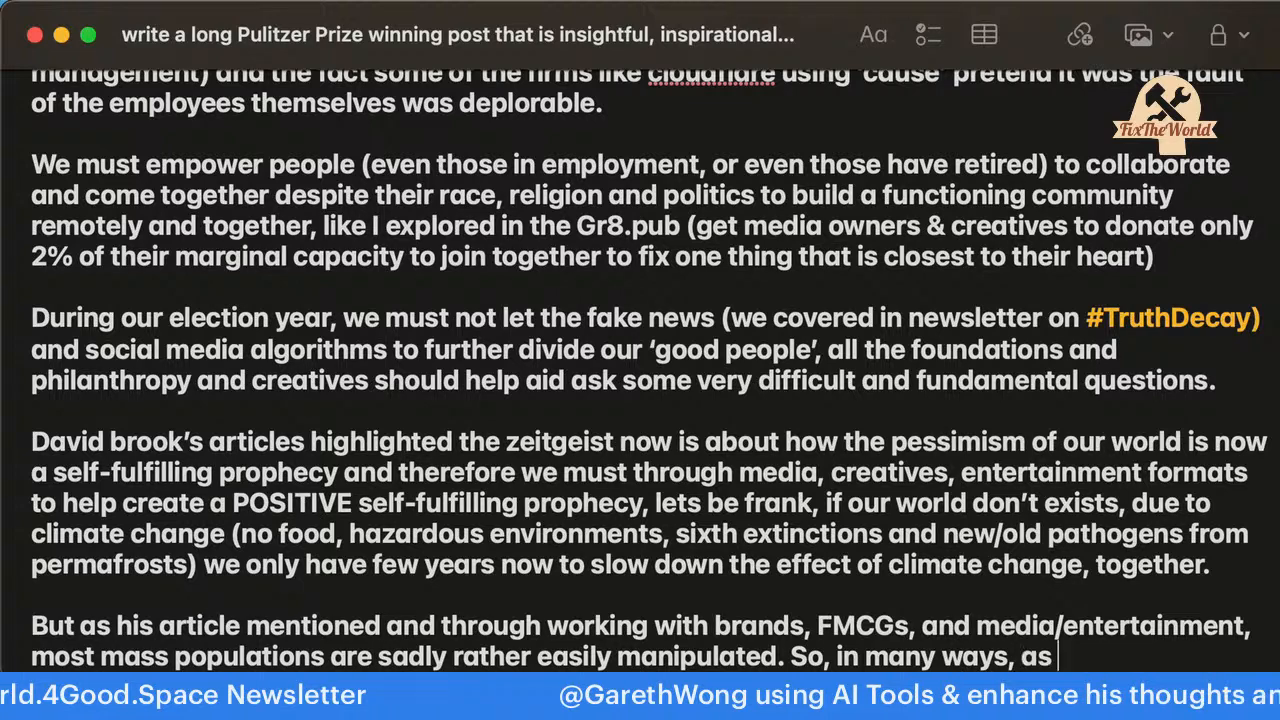
text(ort it may feel ()
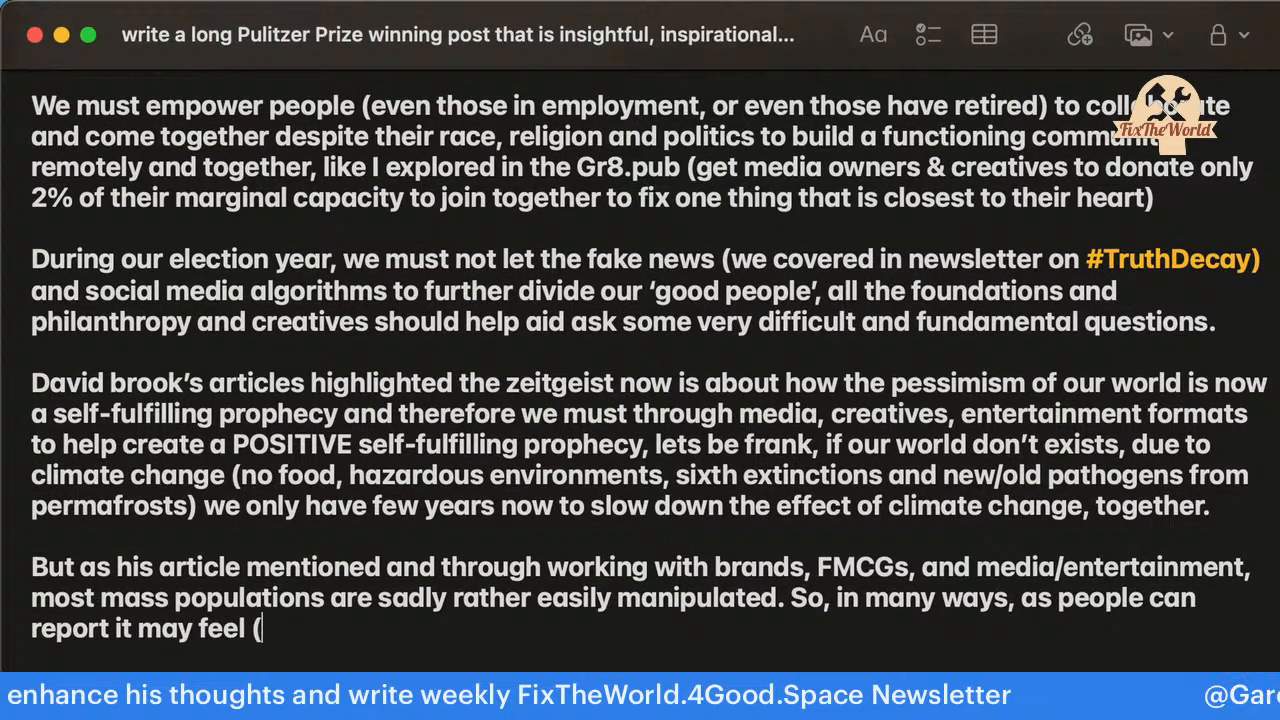
text(in c)
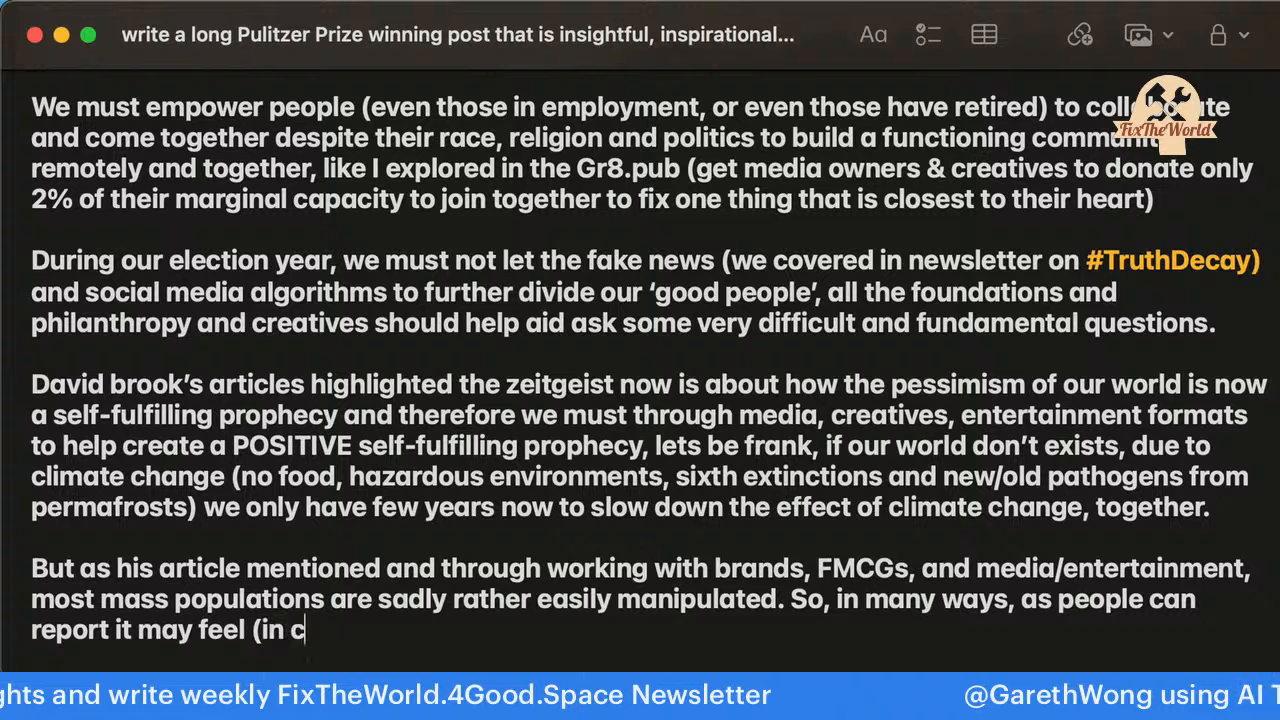
text(omparison) to be sa)
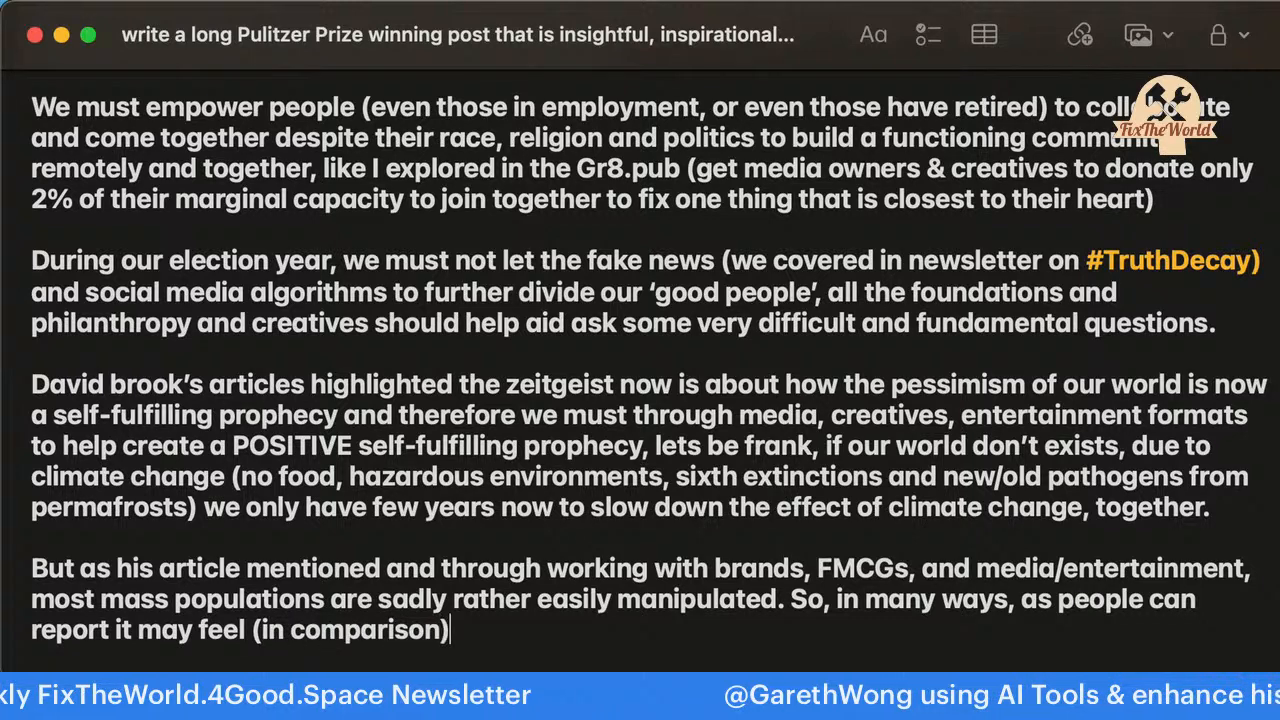
text(fer)
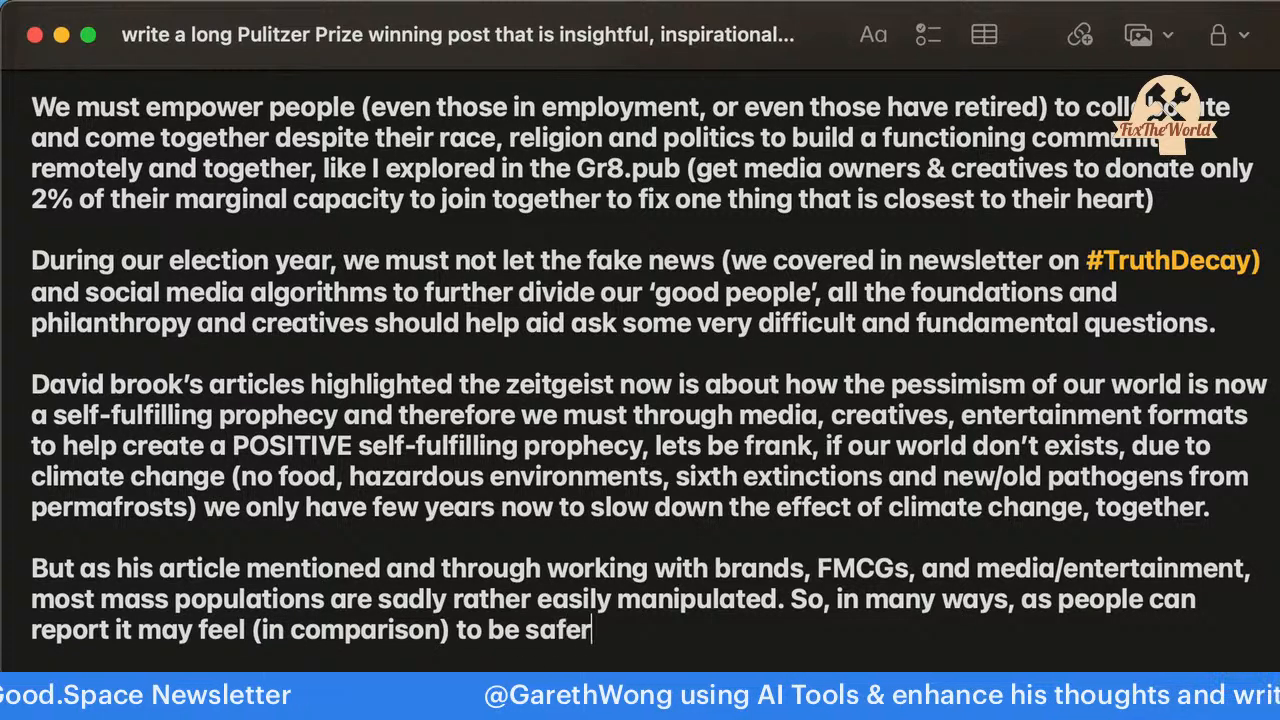
Extend the comparison with "to be in China than in western countries,".
text( to be in China than )
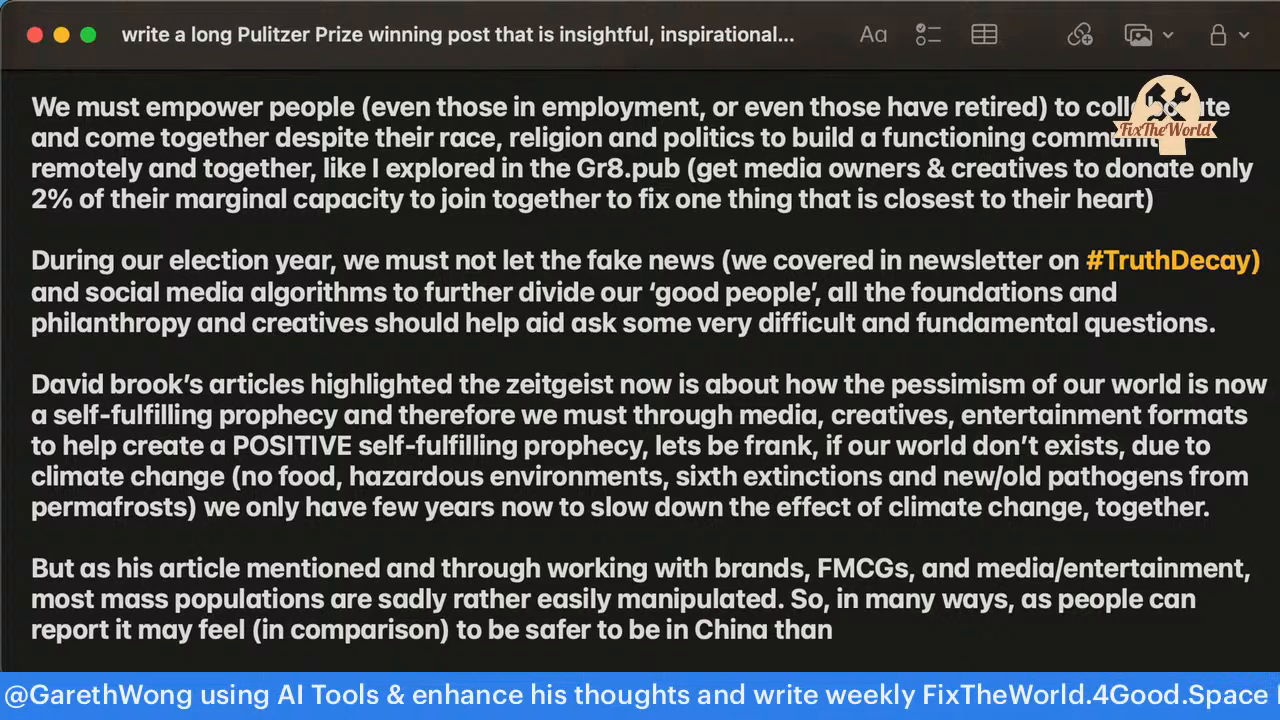
text(in western)
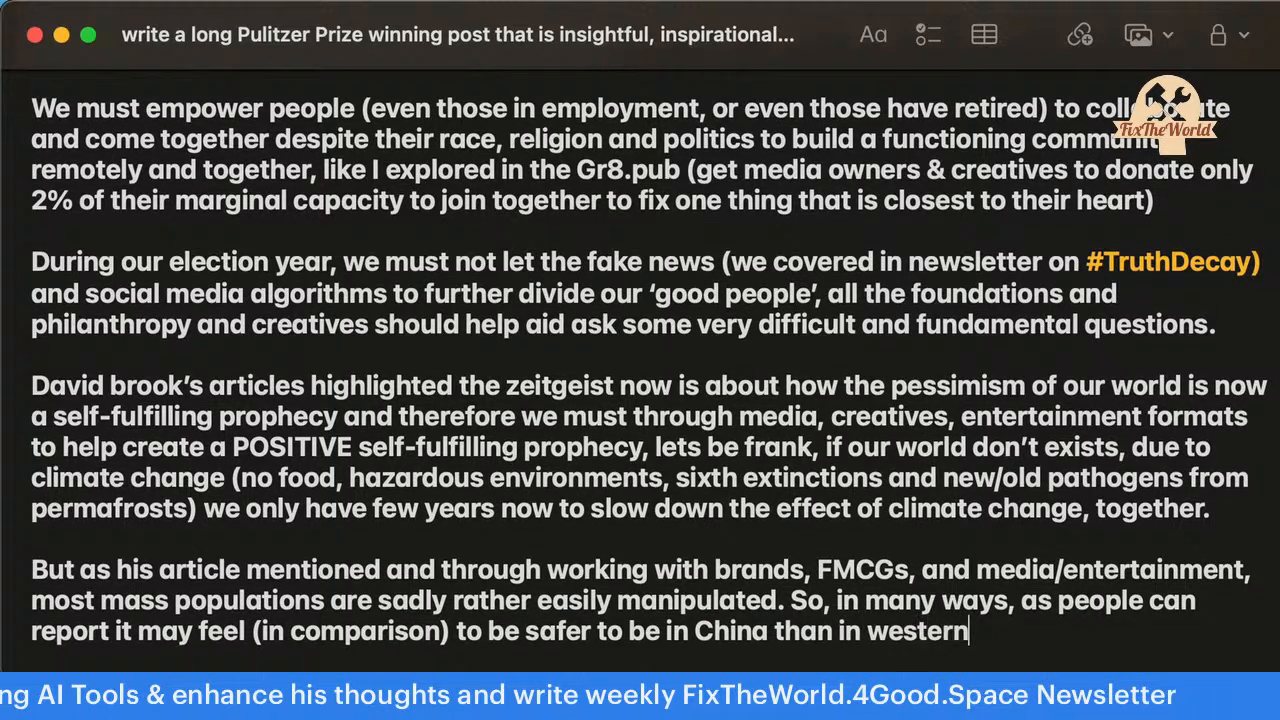
text( countries)
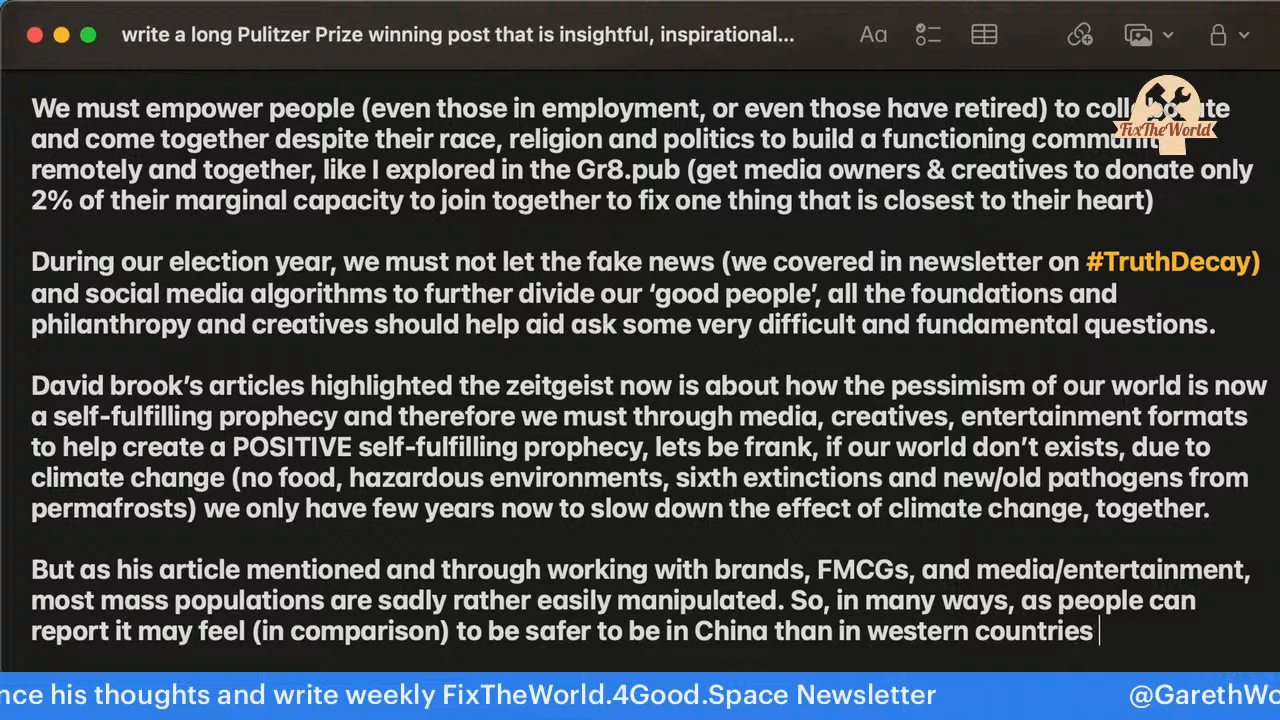
key(BackSpace)
text(, )
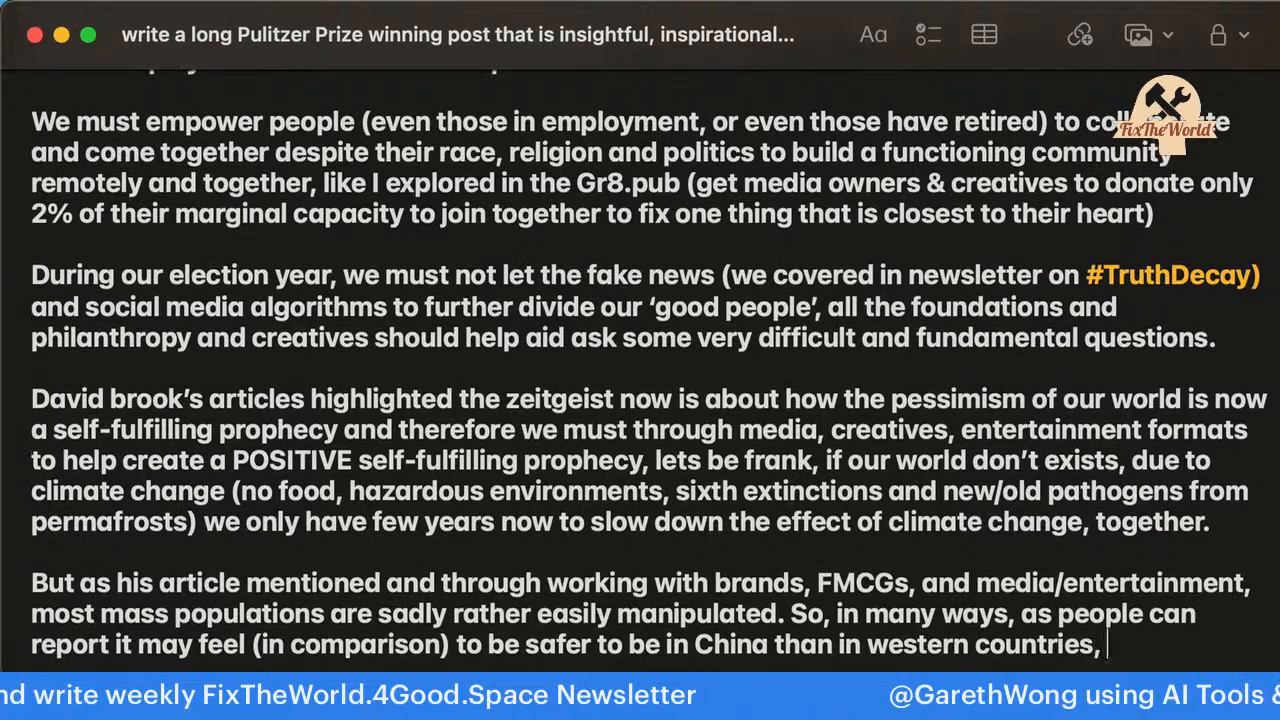
Add "especially in comparison to democratic latin american or african countries.." and begin the follow-on clause with "so lets".
text(especially in comparision)
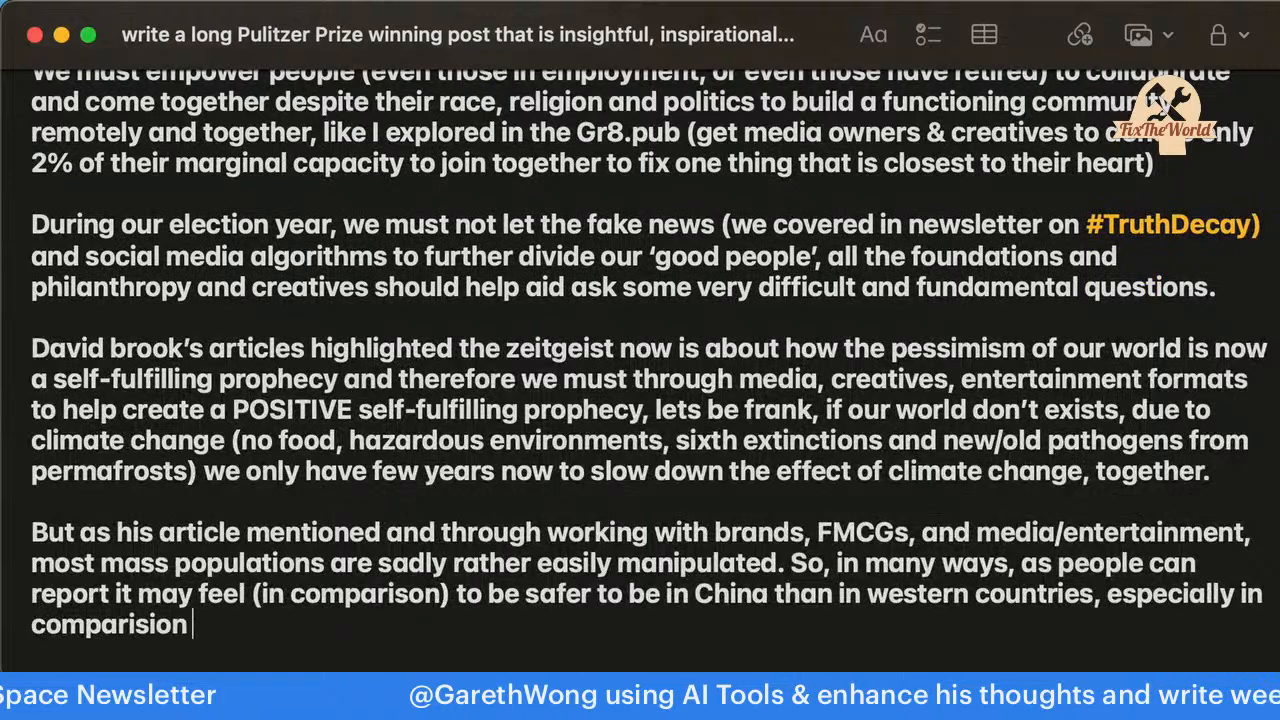
text( to democratic latin american or )
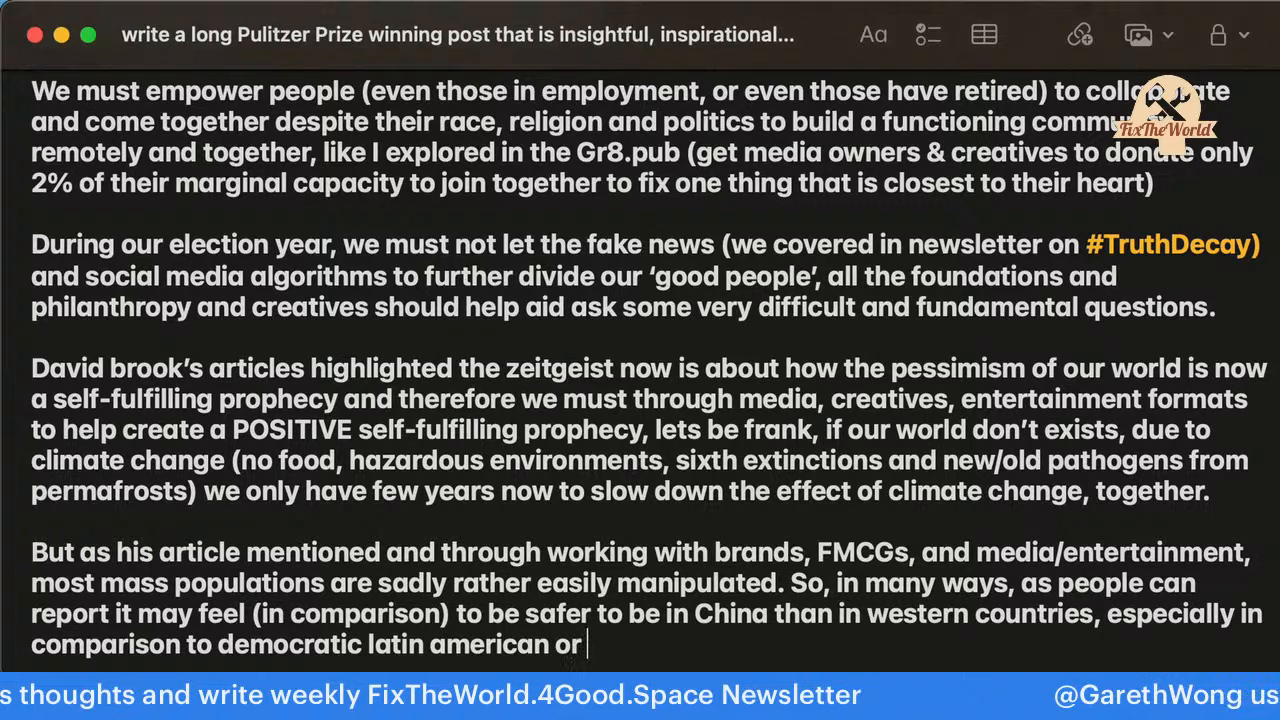
text(african countrei)
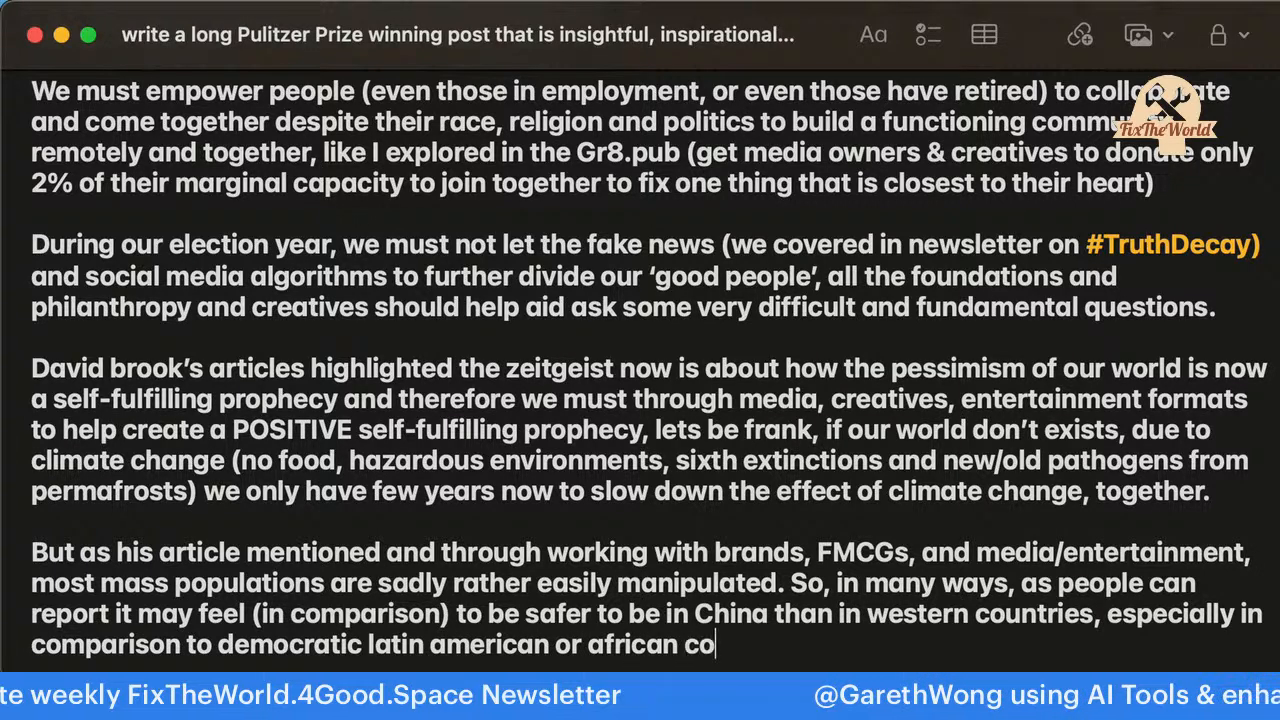
key(BackSpace)
key(BackSpace)
text(ies.. so lets foc)
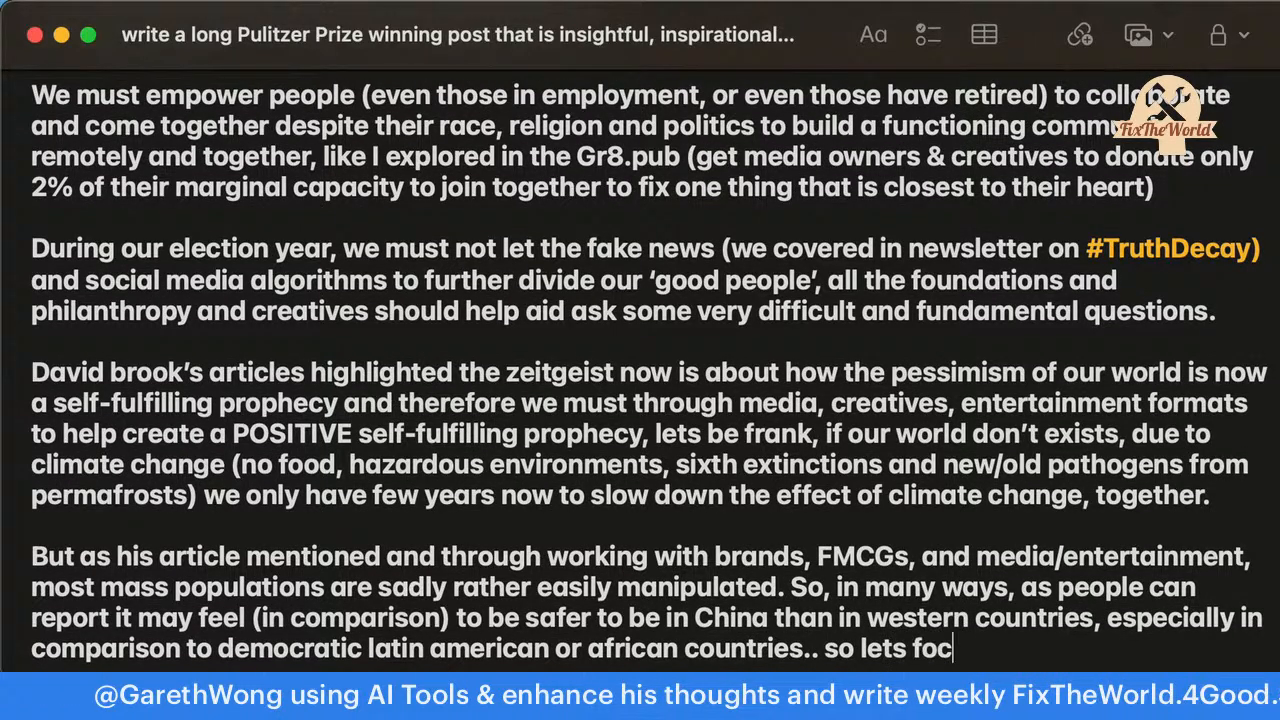
Continue the clause with "focus on the fact that there is no black and white solution".
text(us on the fact that there is no)
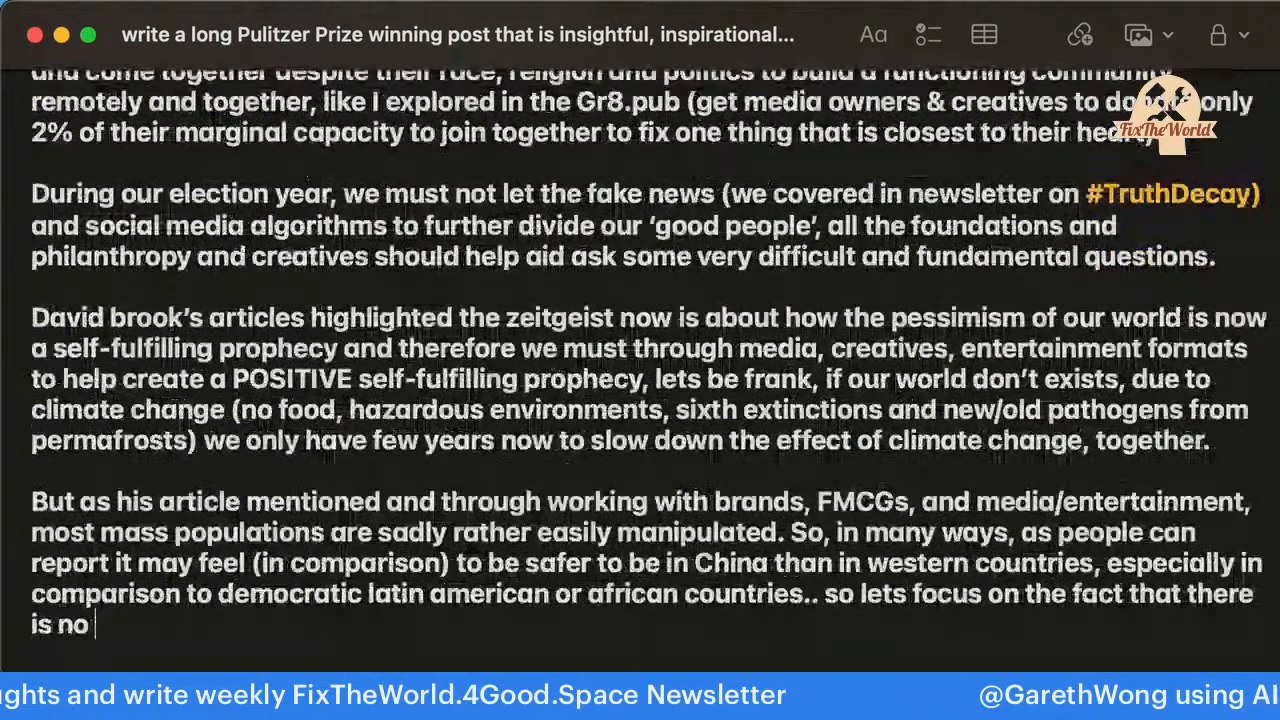
text( black o)
key(BackSpace)
text(and wi)
key(BackSpace)
text(jite )
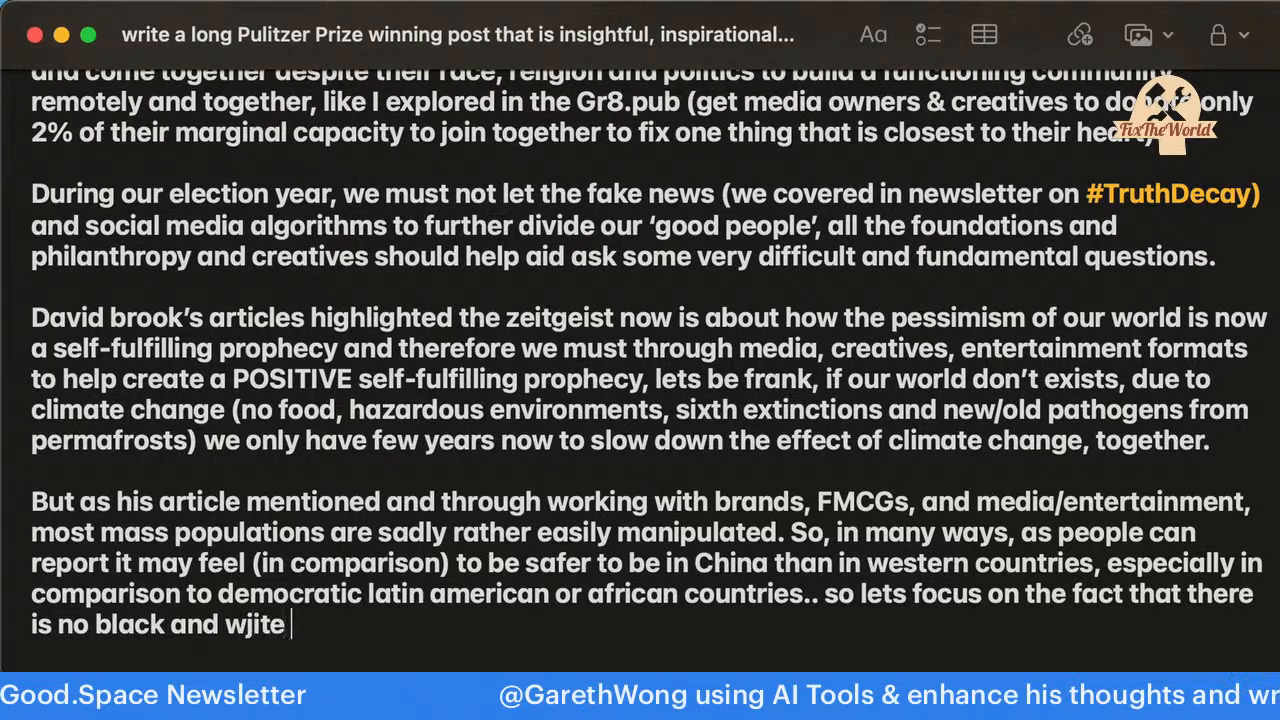
key(BackSpace)
key(BackSpace)
key(BackSpace)
key(BackSpace)
key(BackSpace)
text(hite solution )
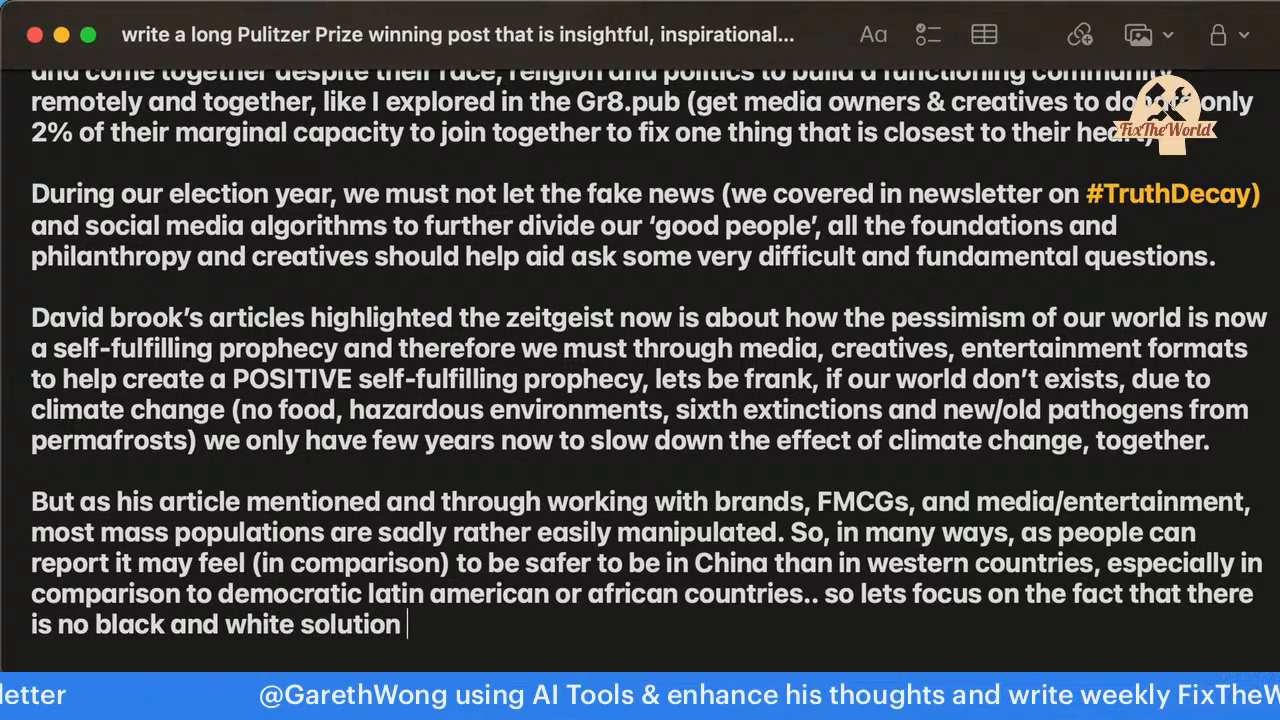
Complete the clause about the solution with "to politics and indeed society,".
text(to poltiics to)
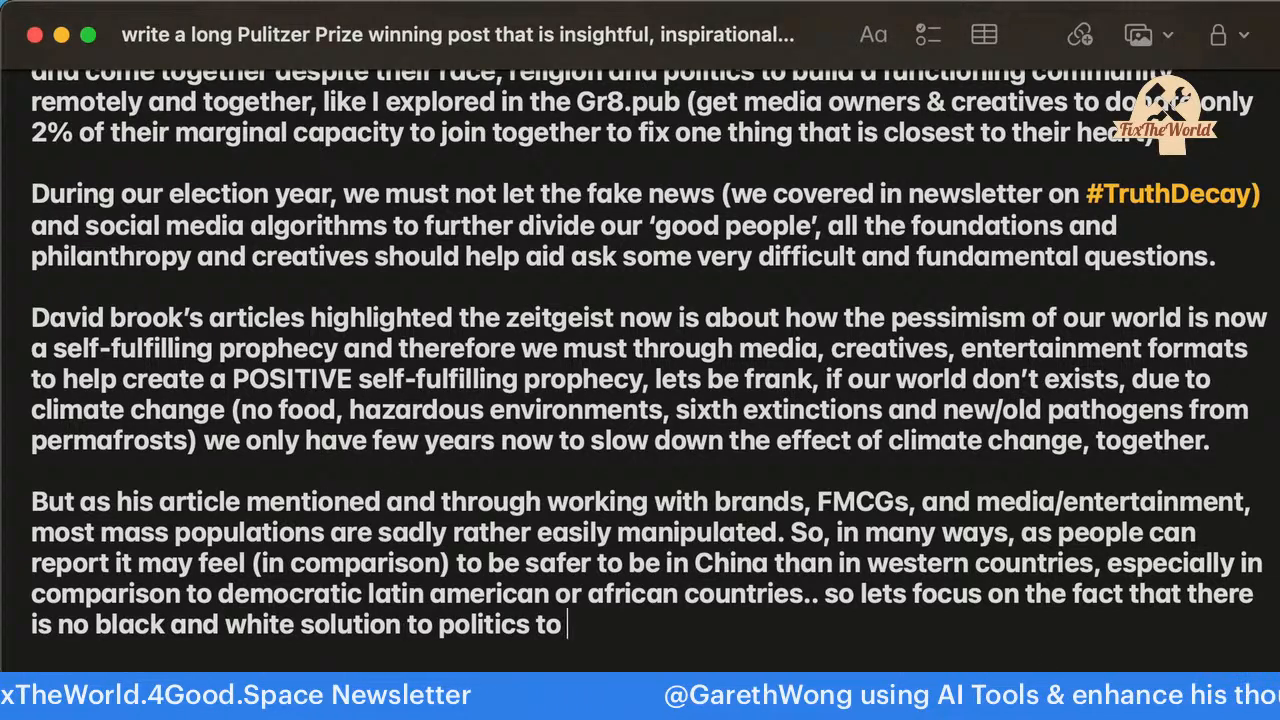
key(BackSpace)
key(BackSpace)
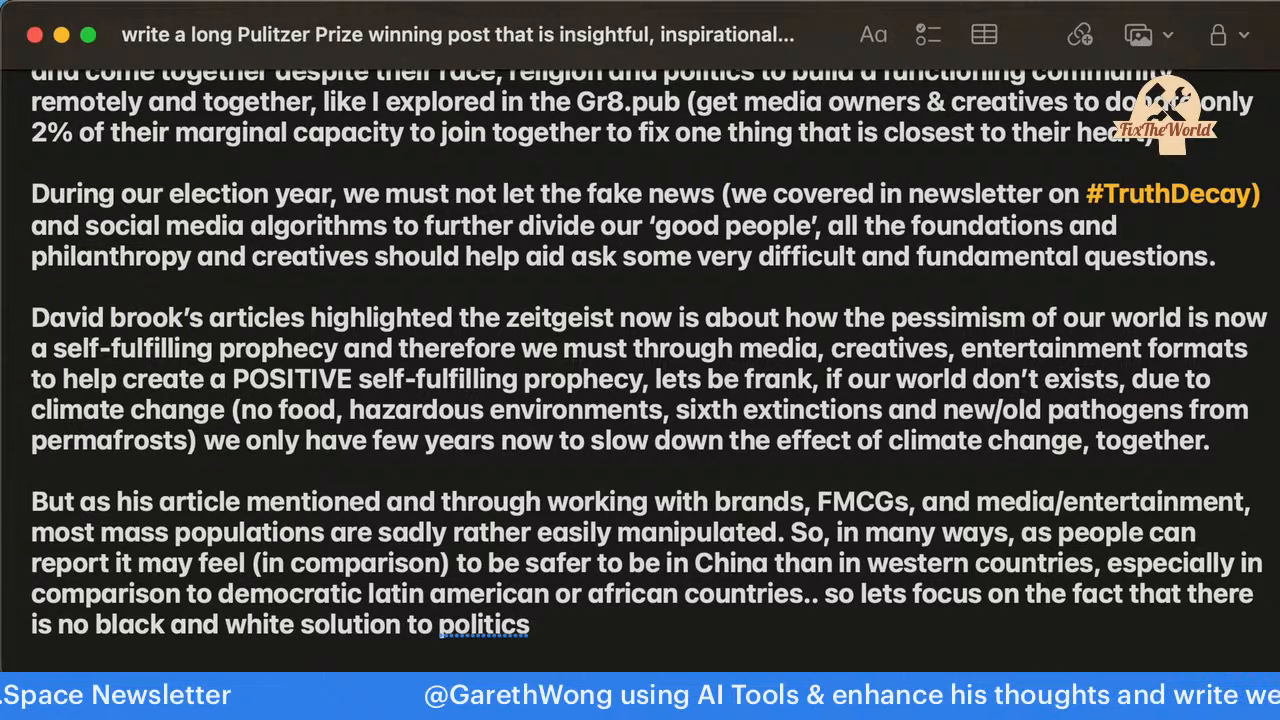
text(to)
key(BackSpace)
key(BackSpace)
key(BackSpace)
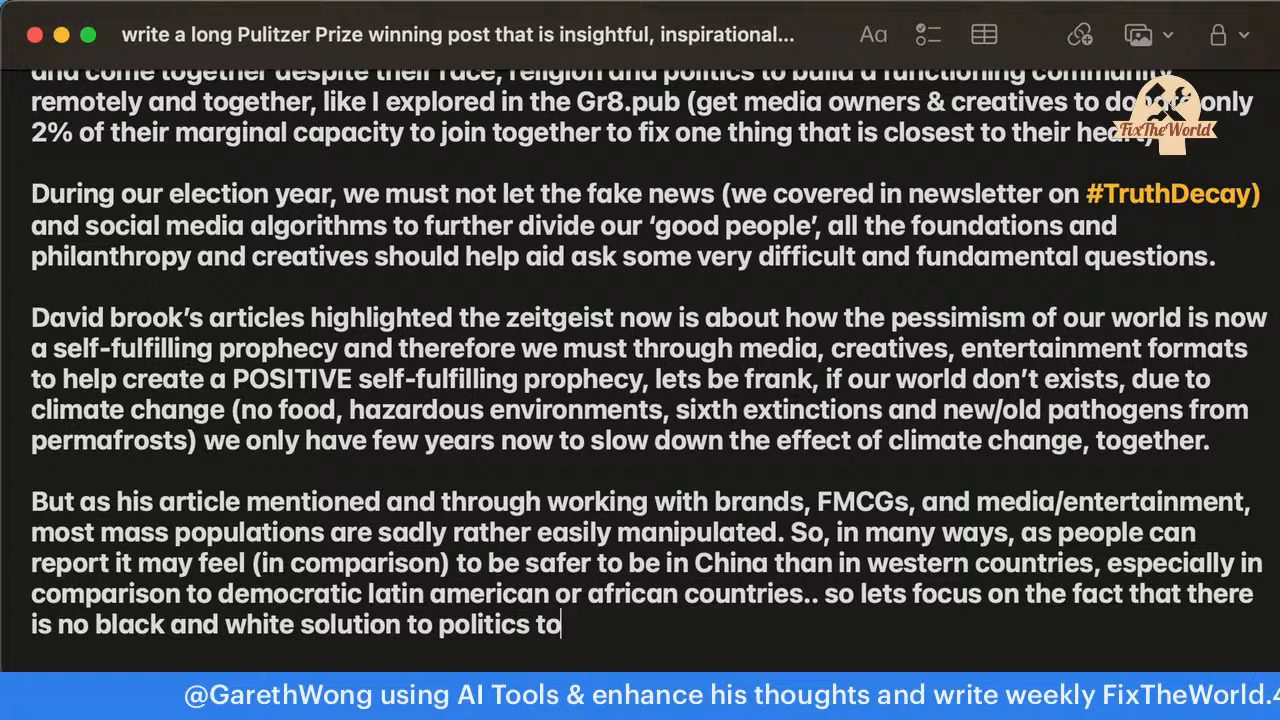
text(and )
text(inde)
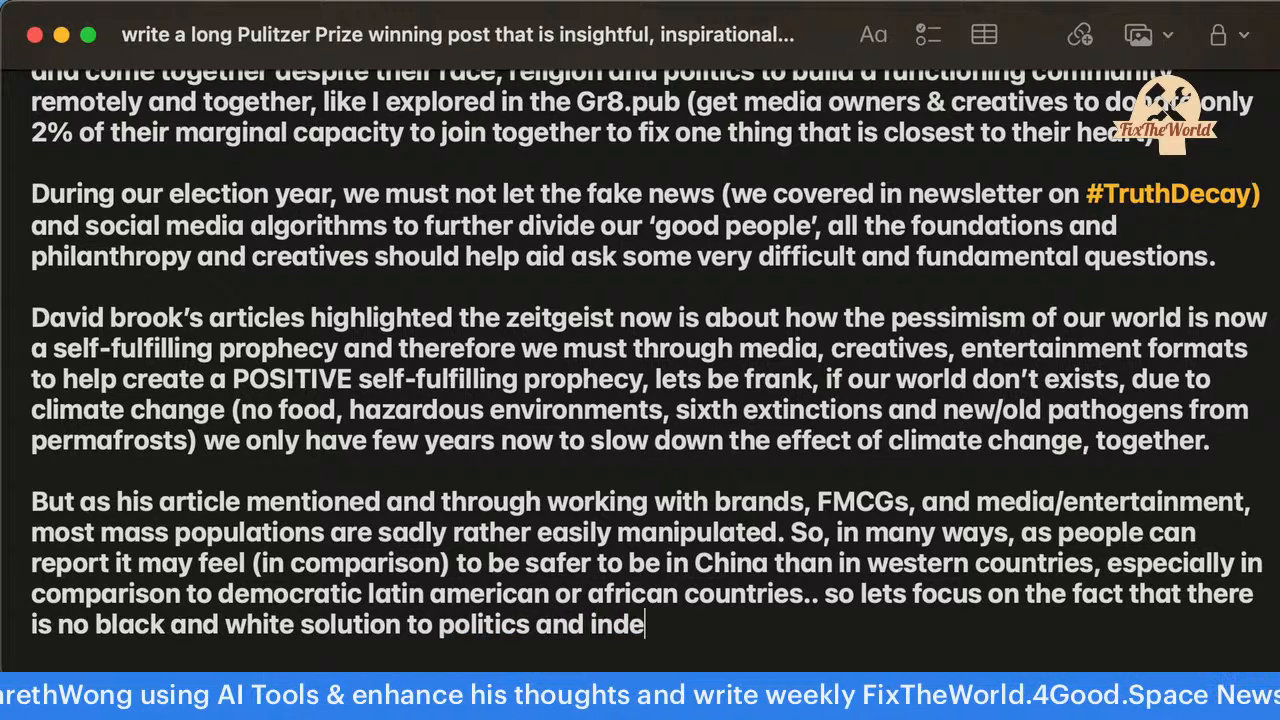
text(ed society,)
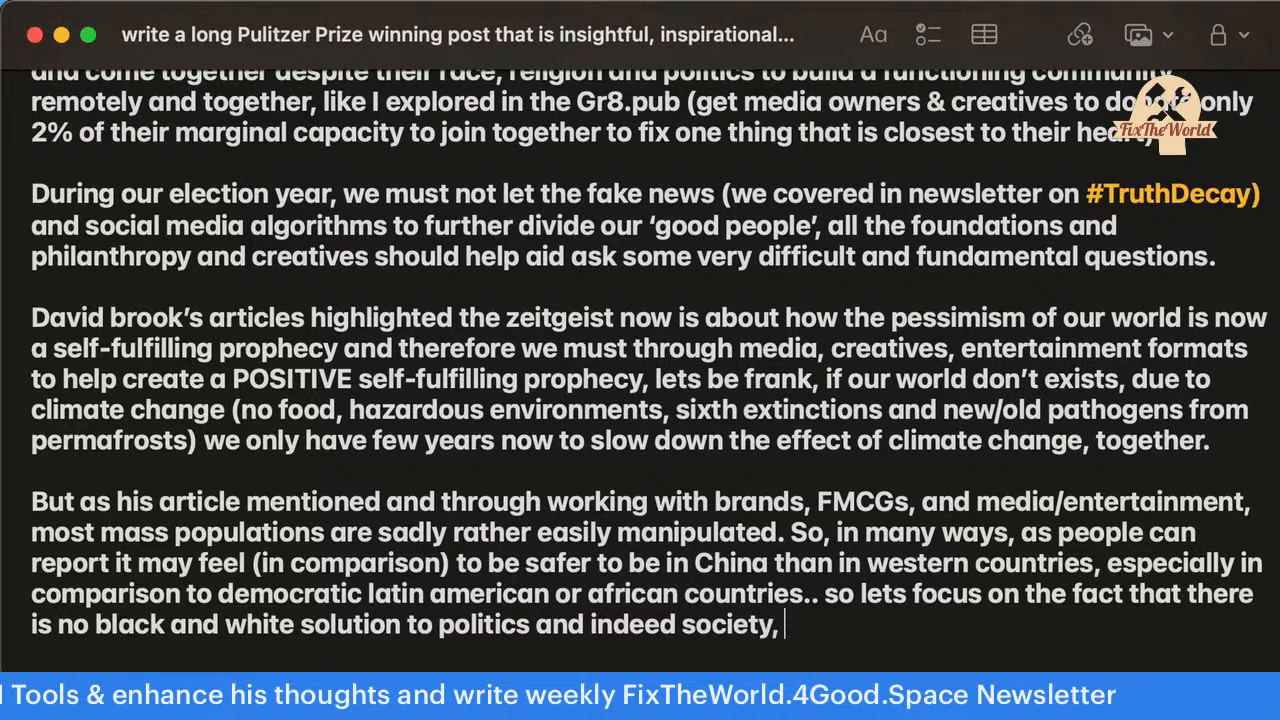
Add "as we Chinese say, it is important to recognise what you can do and sadly in sometimes" to the last paragraph.
text( as we)
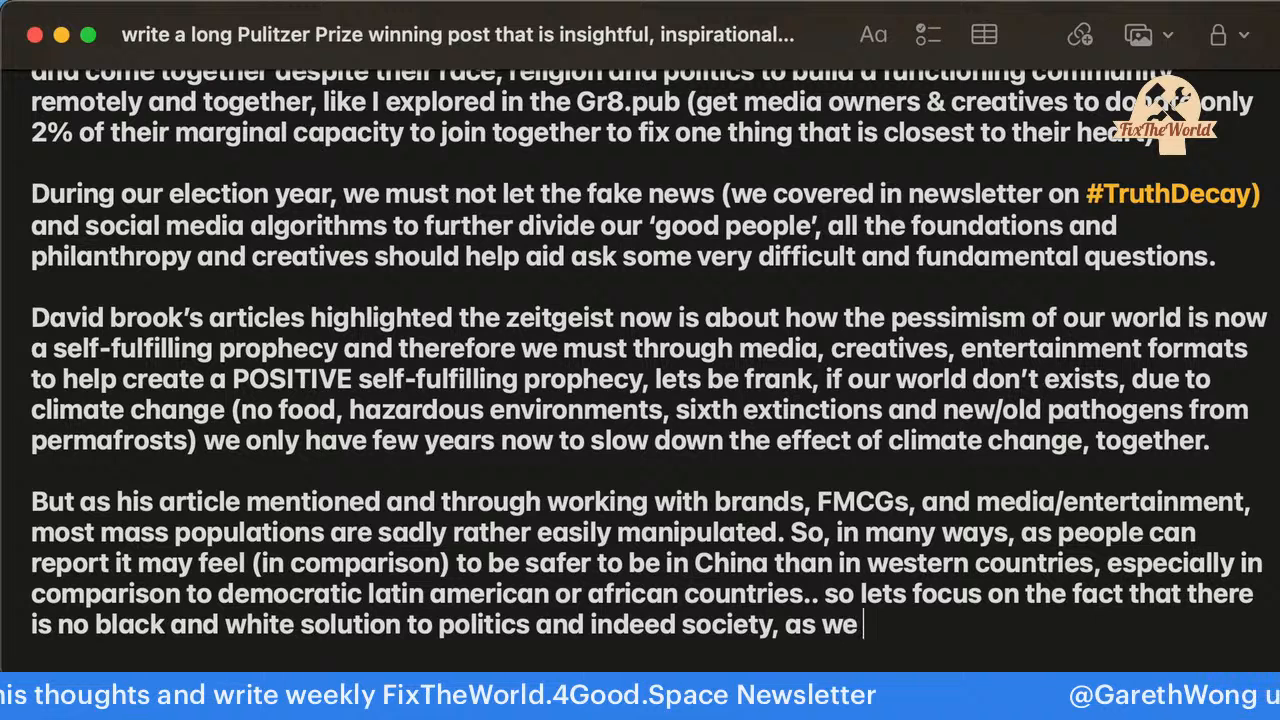
text( Chinese)
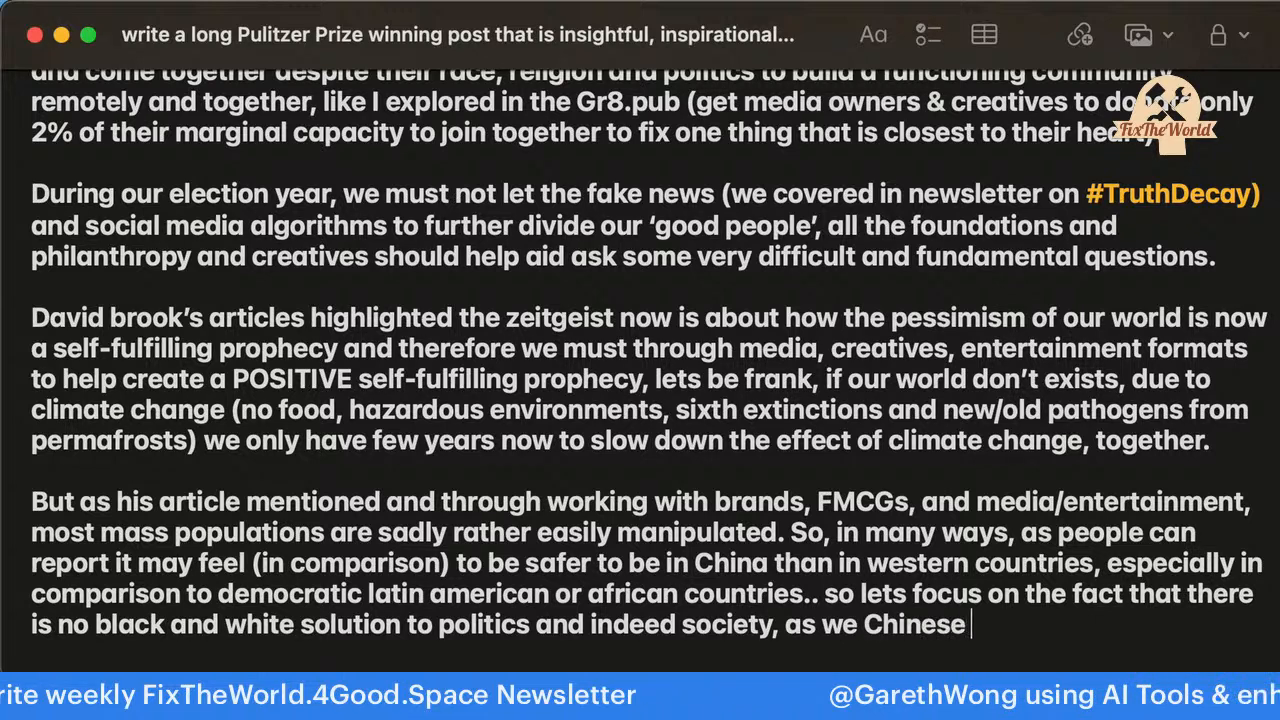
text( say, it is imp)
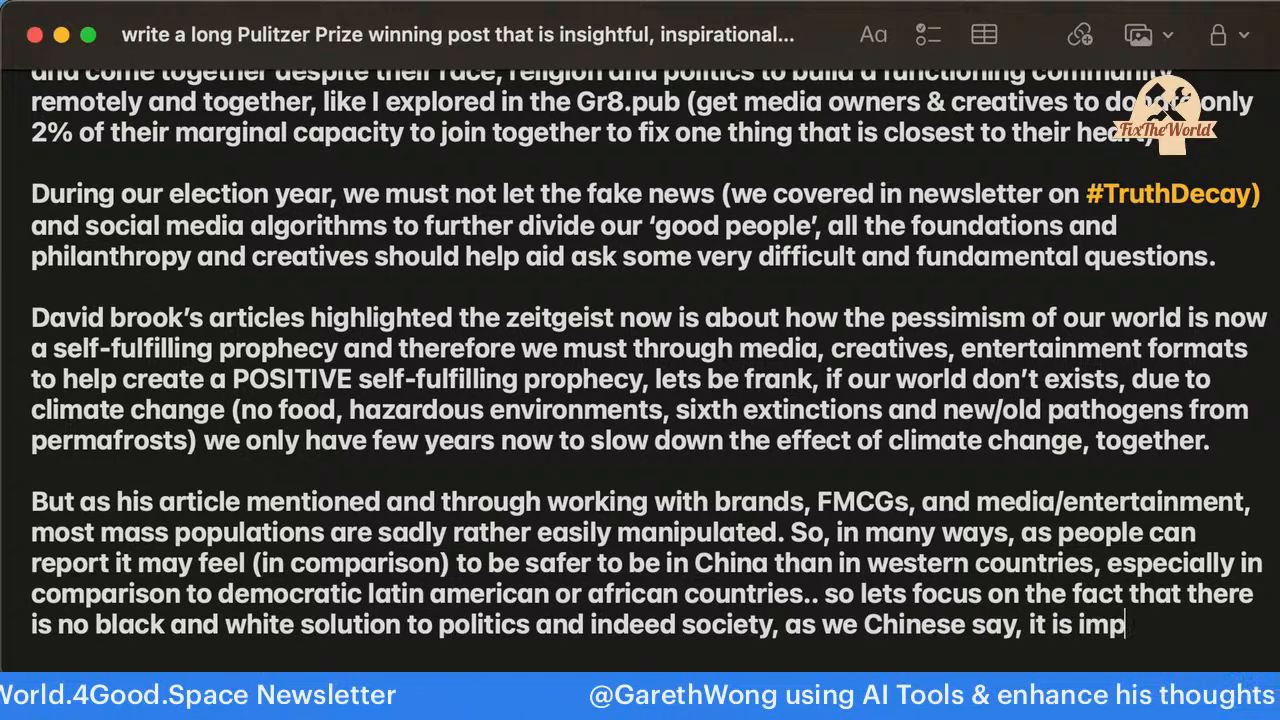
text(ortant to recognise what you can do and sadly in sometimes)
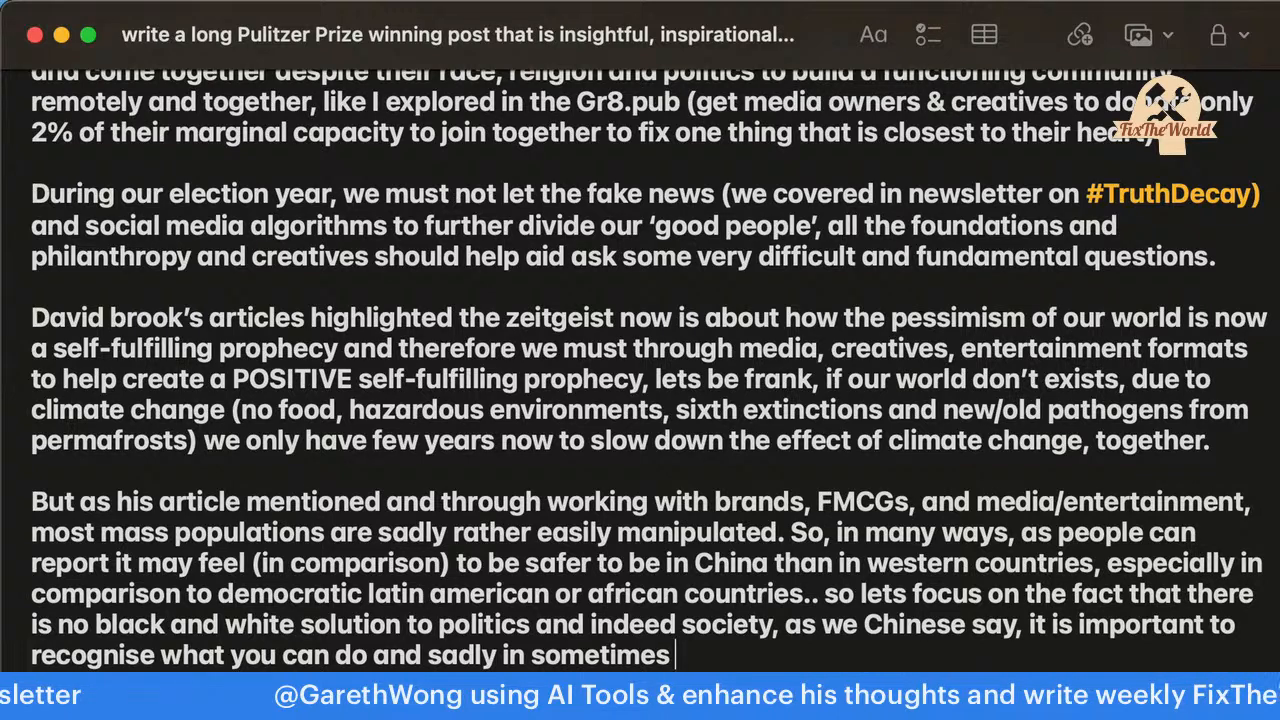
Enter the Chinese phrase 食苦 after "sometimes" and delete the surplus Chinese characters around it.
text(施工)
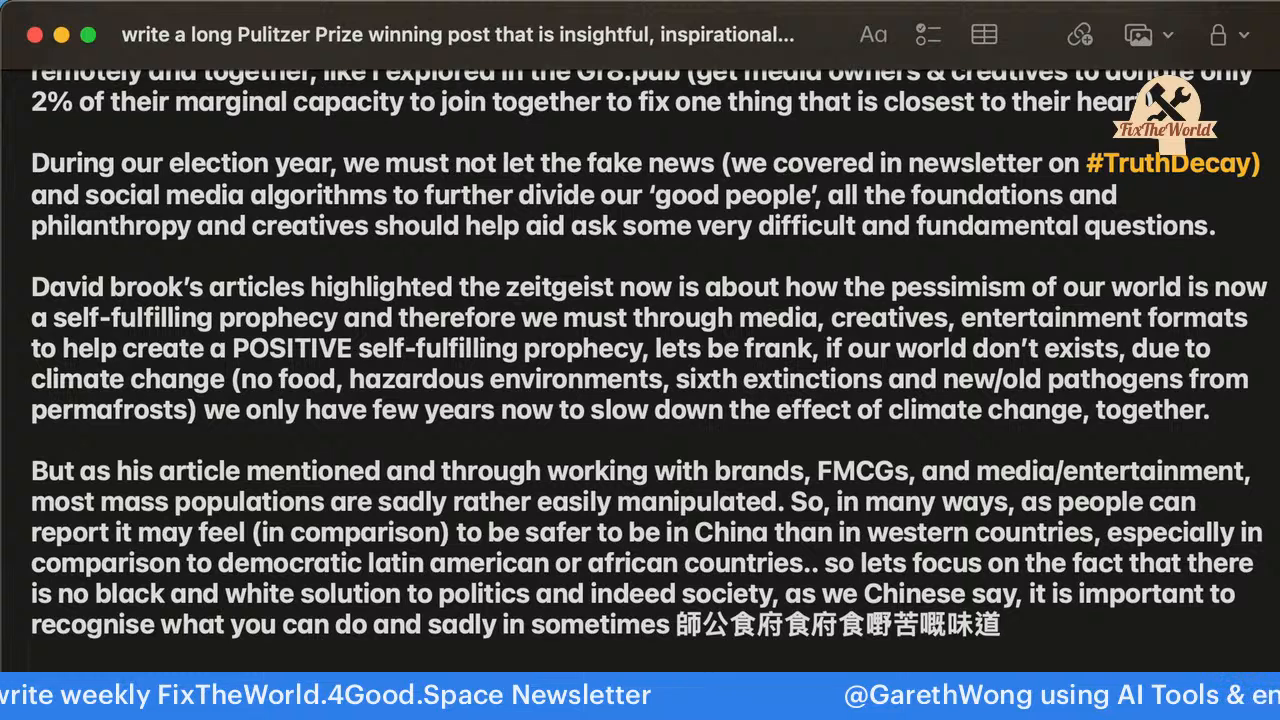
key(BackSpace)
key(BackSpace)
key(Left)
key(BackSpace)
key(Left)
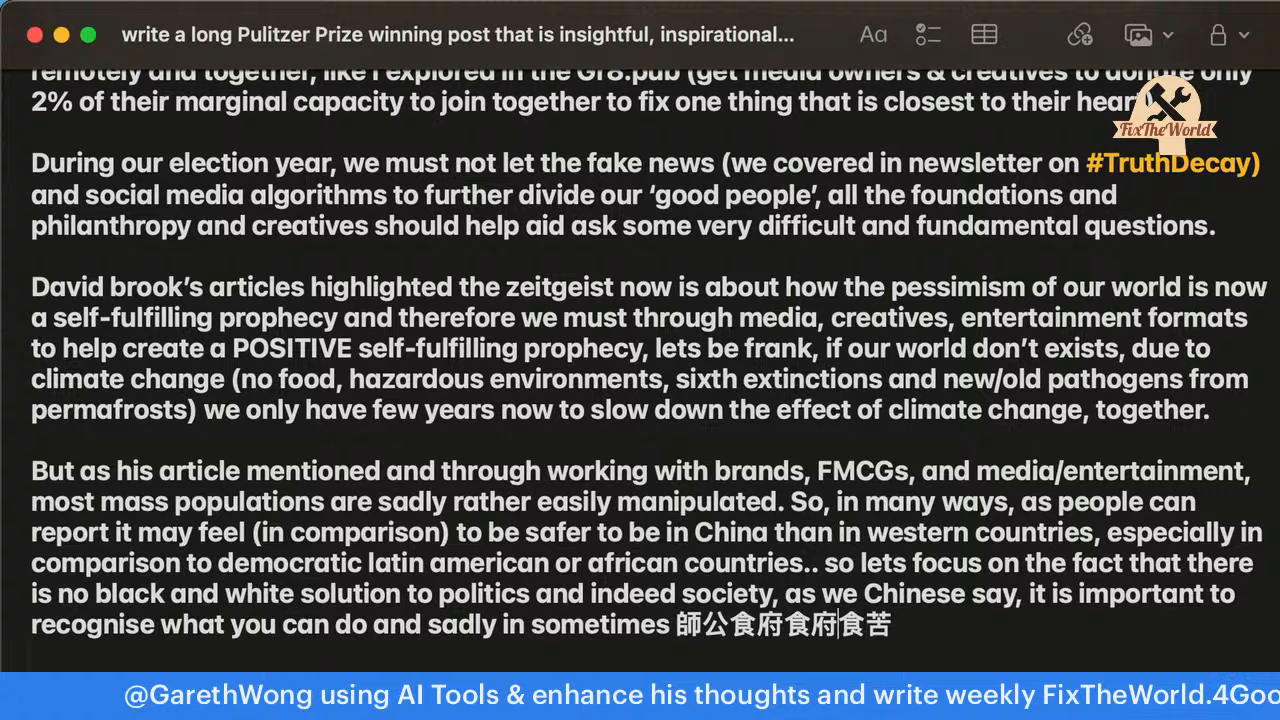
key(BackSpace)
key(BackSpace)
key(BackSpace)
key(BackSpace)
key(BackSpace)
key(BackSpace)
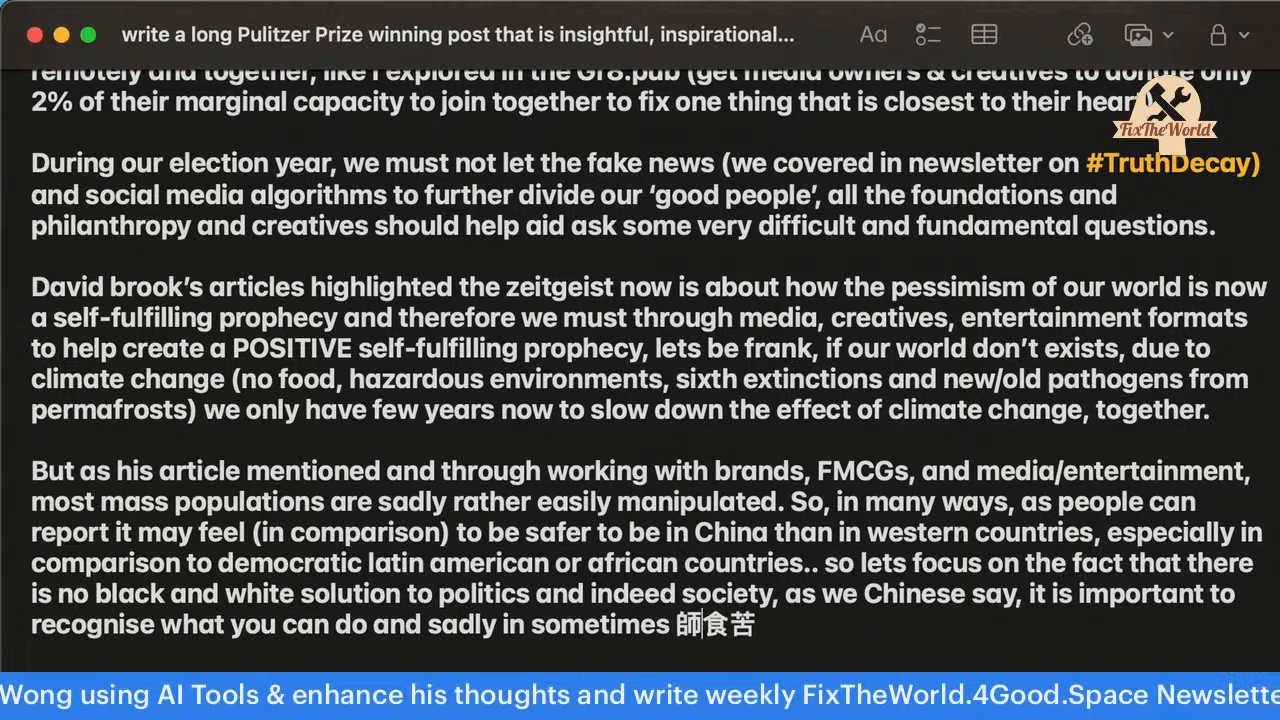
Remove the stray character 師 and enclose 食苦 in double quotation marks.
text(")
key(Right)
key(Right)
text(")
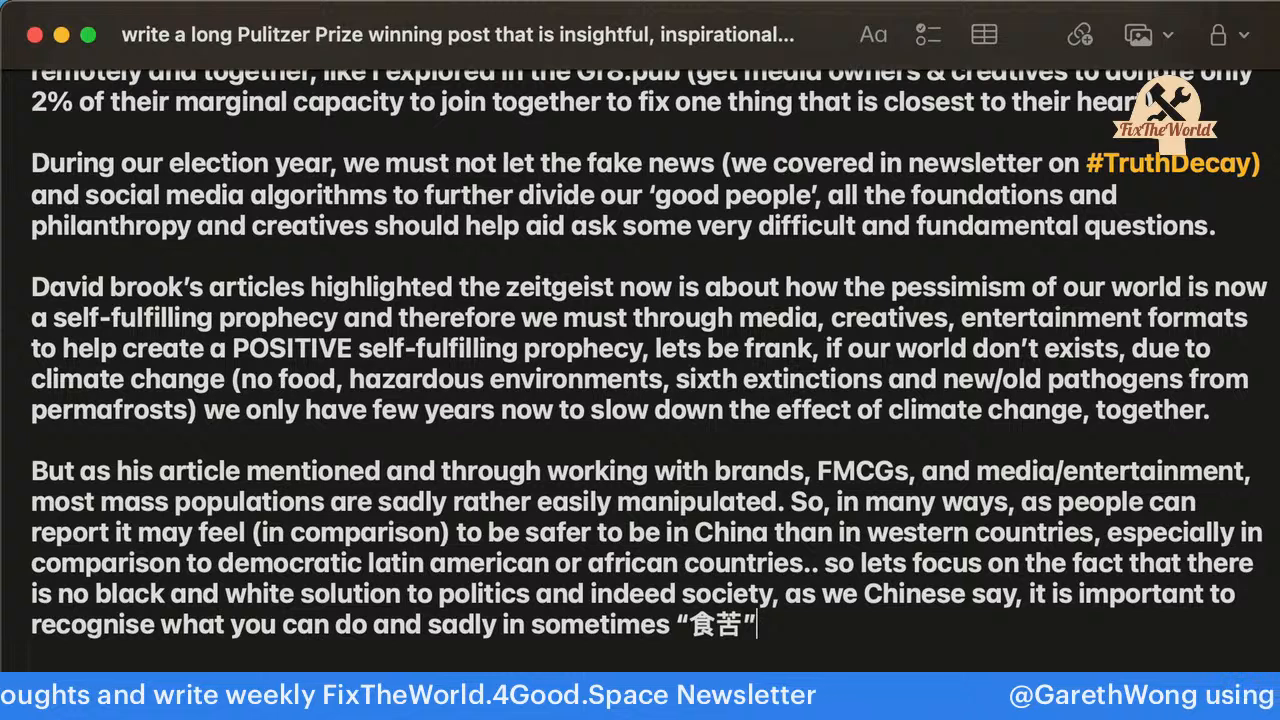
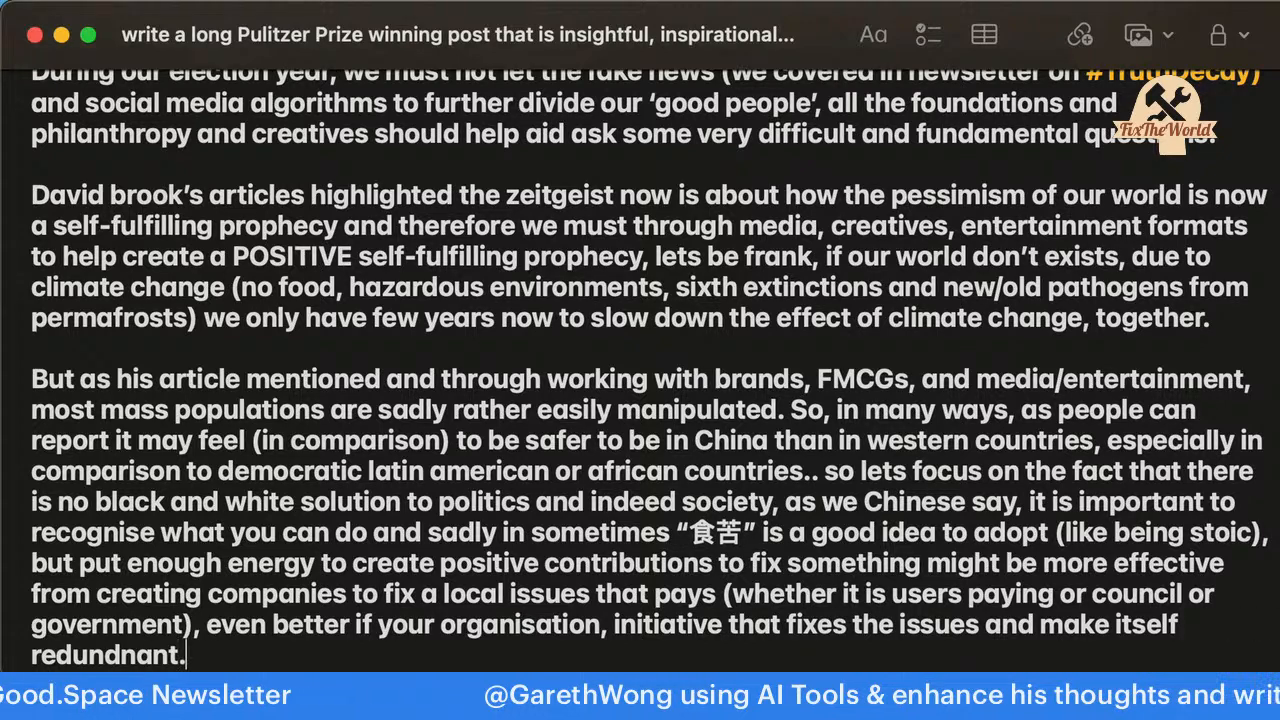
Replace the full stop after "redundant" at the end of the note with ".. or like the commune in".
key(BackSpace)
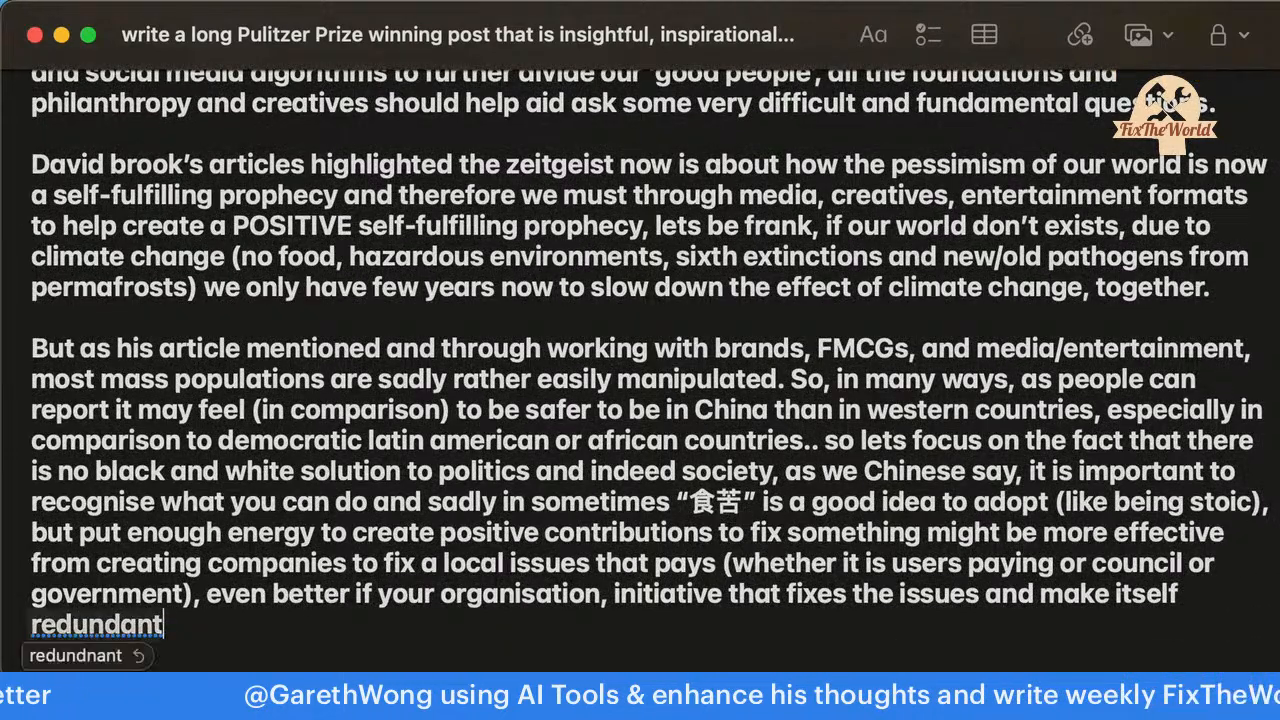
text(.. or)
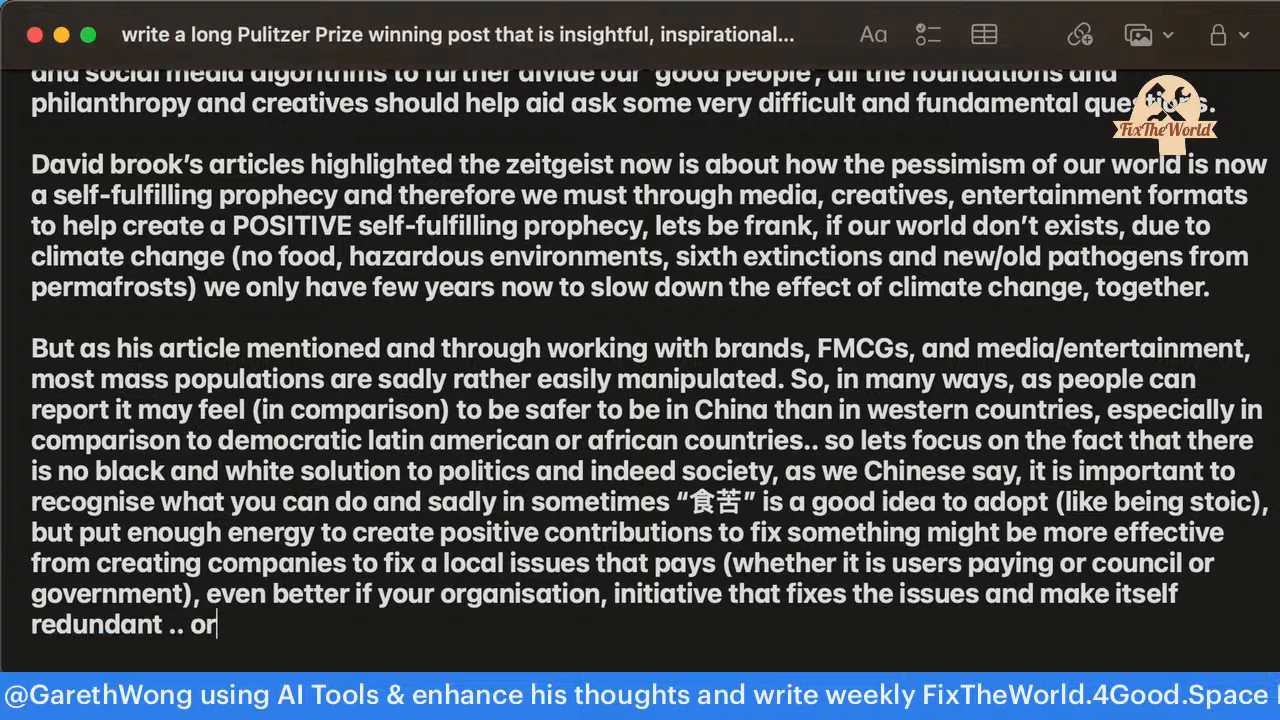
text( like the commu)
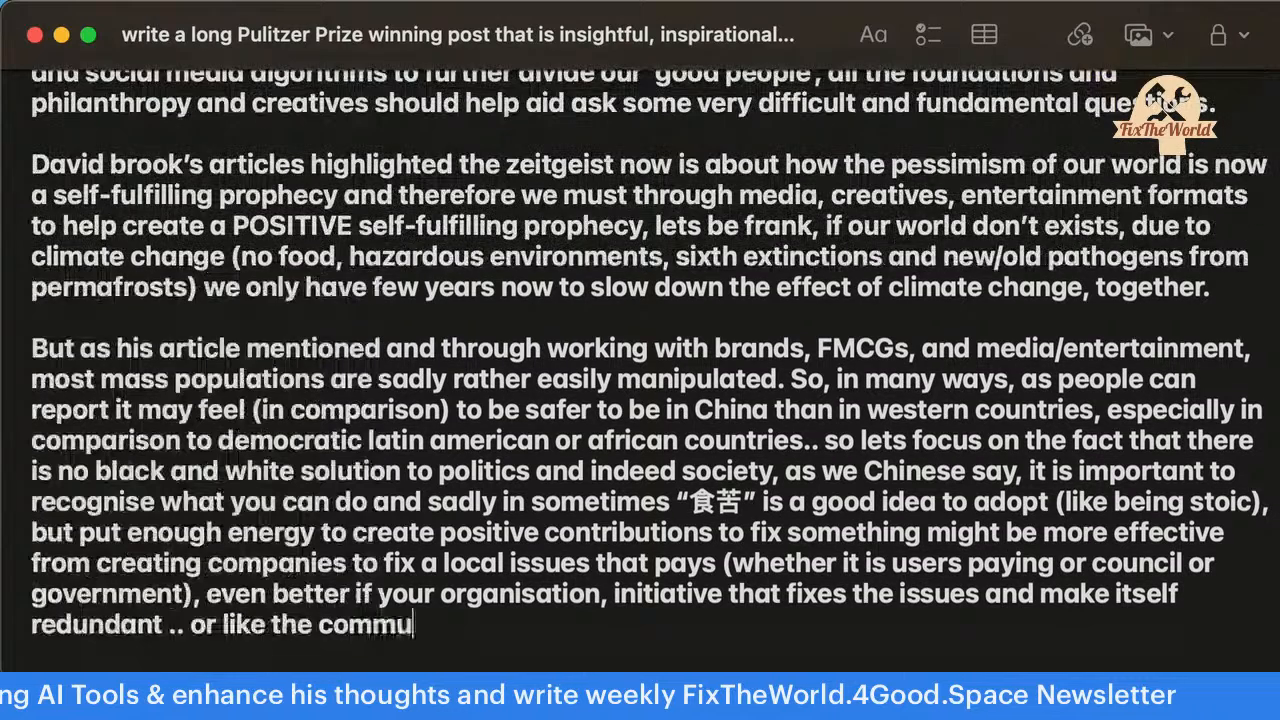
text(ne in)
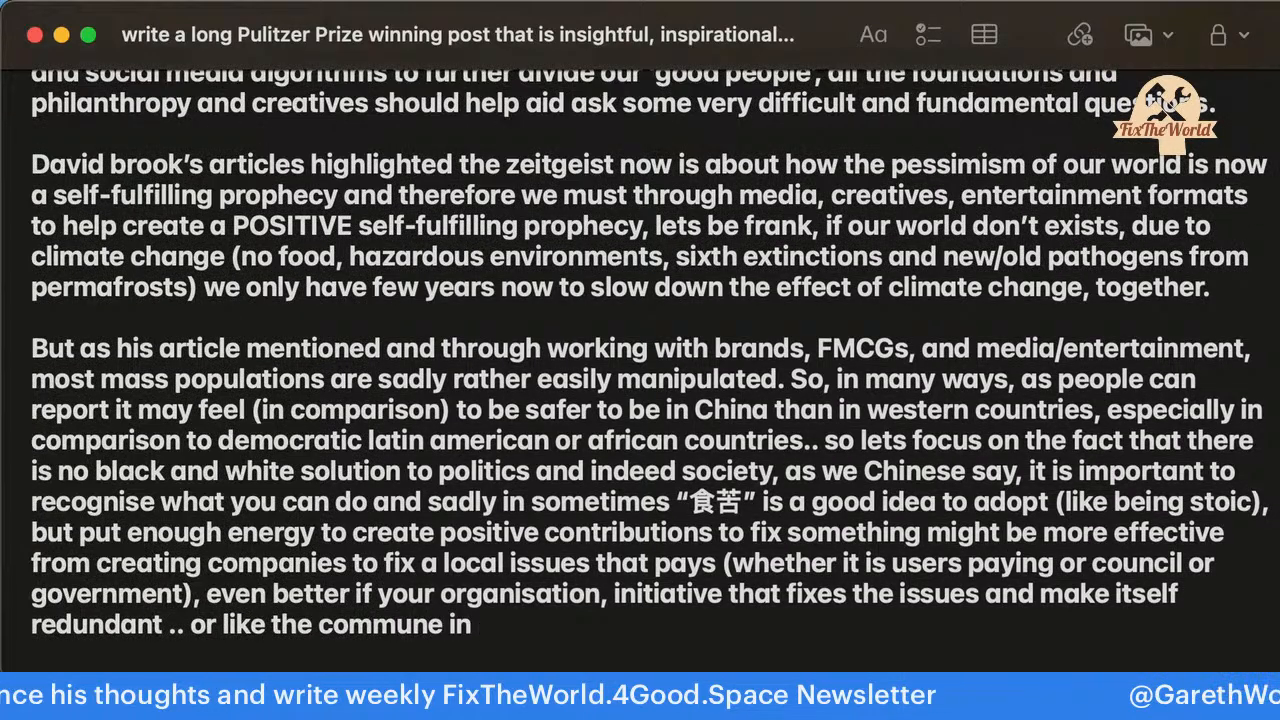
Switch to the Safari window holding the article tabs and open the Guardian article about the eco-village.
mouse_move(804, 4)
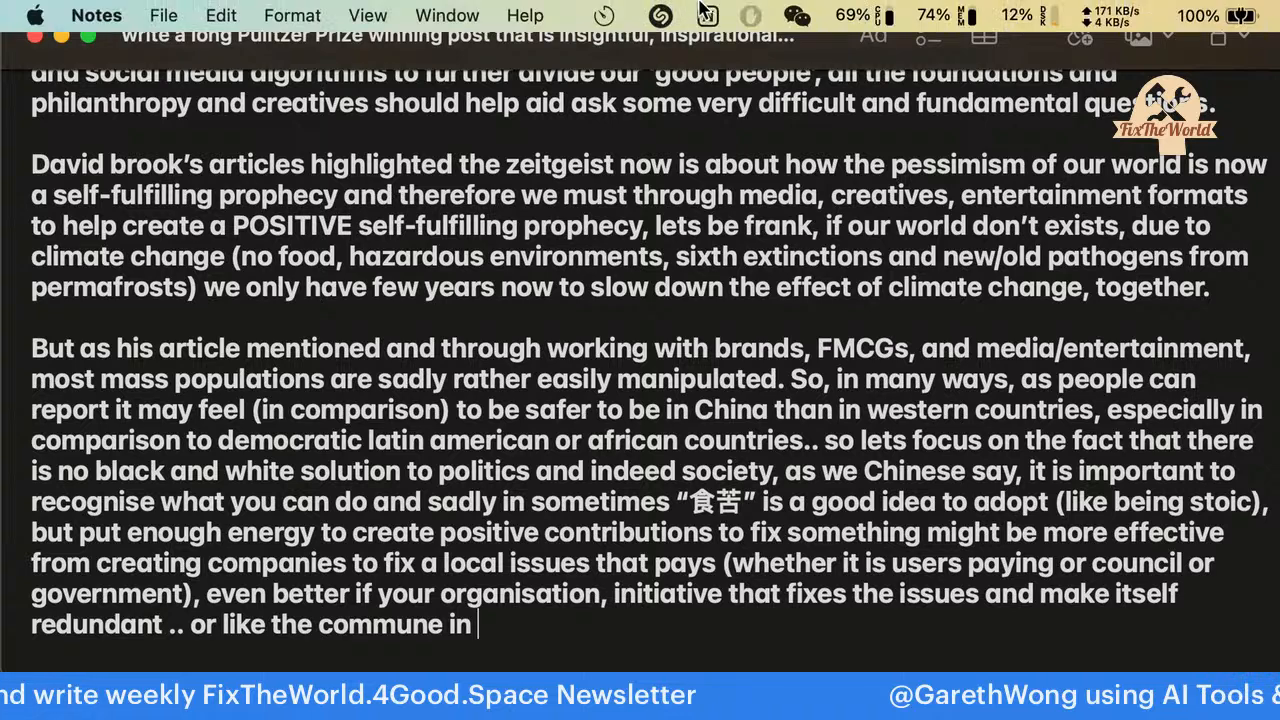
click(458, 12)
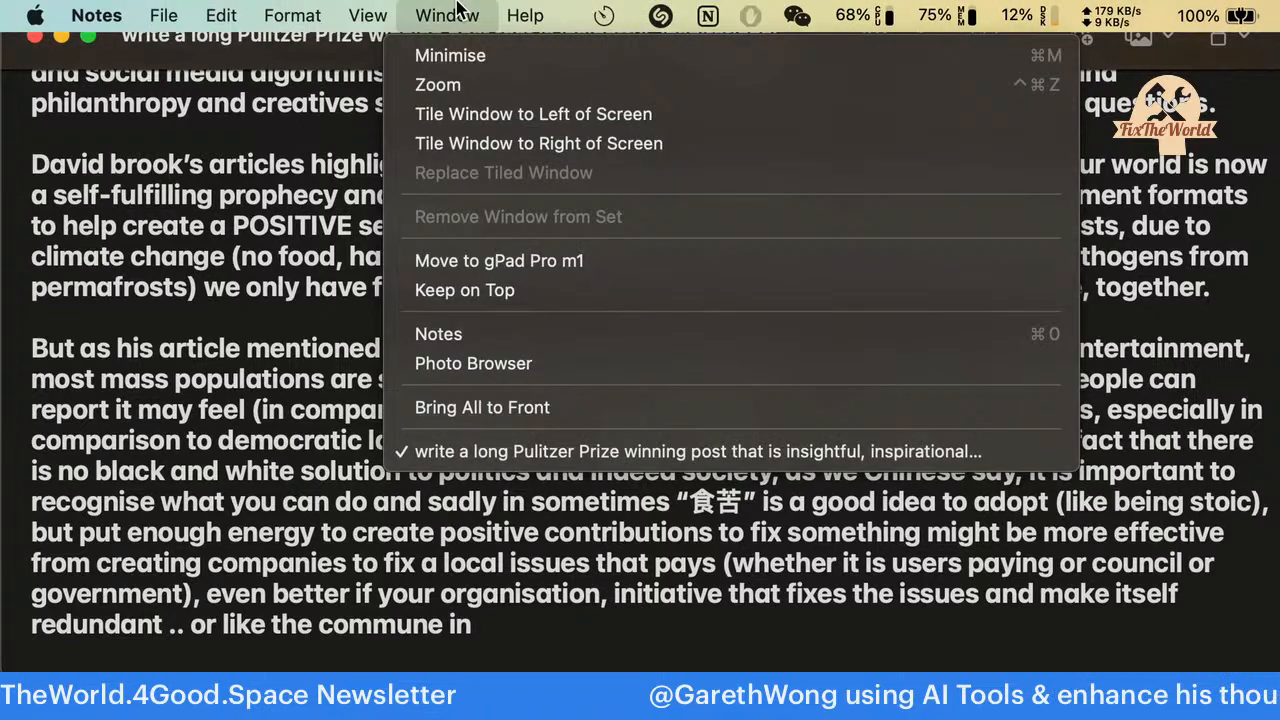
click(450, 14)
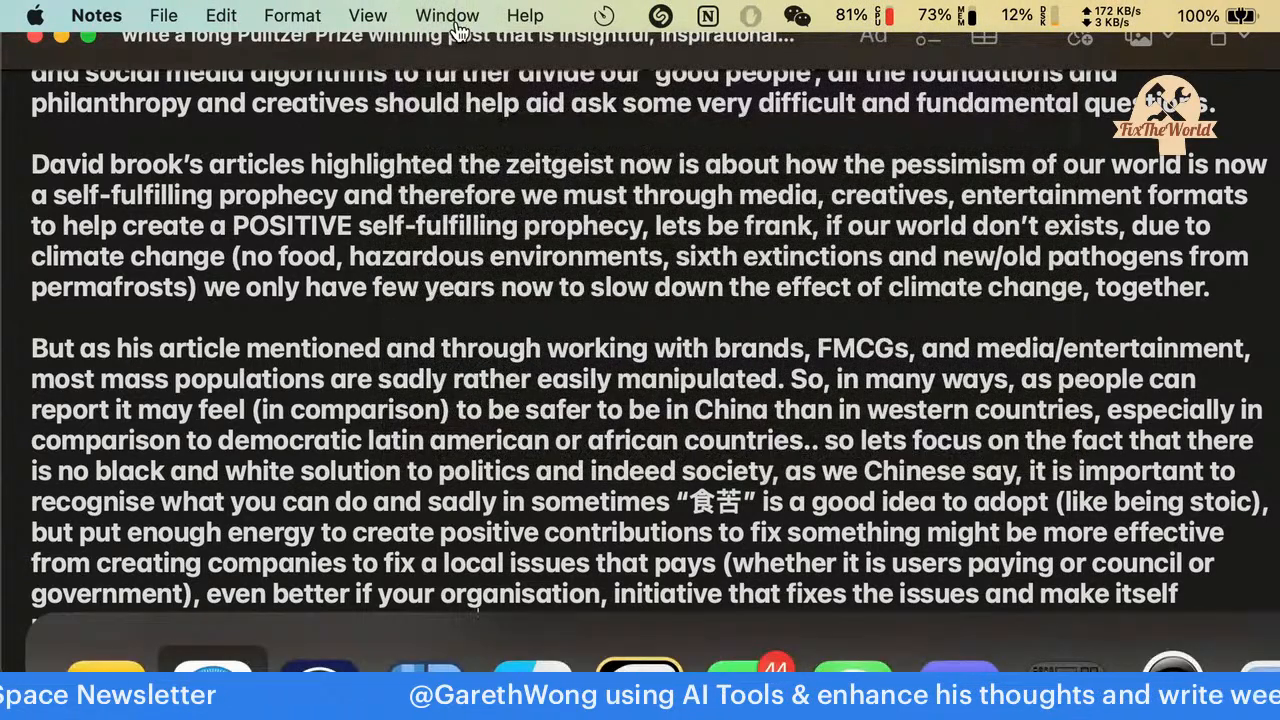
key(super+Tab)
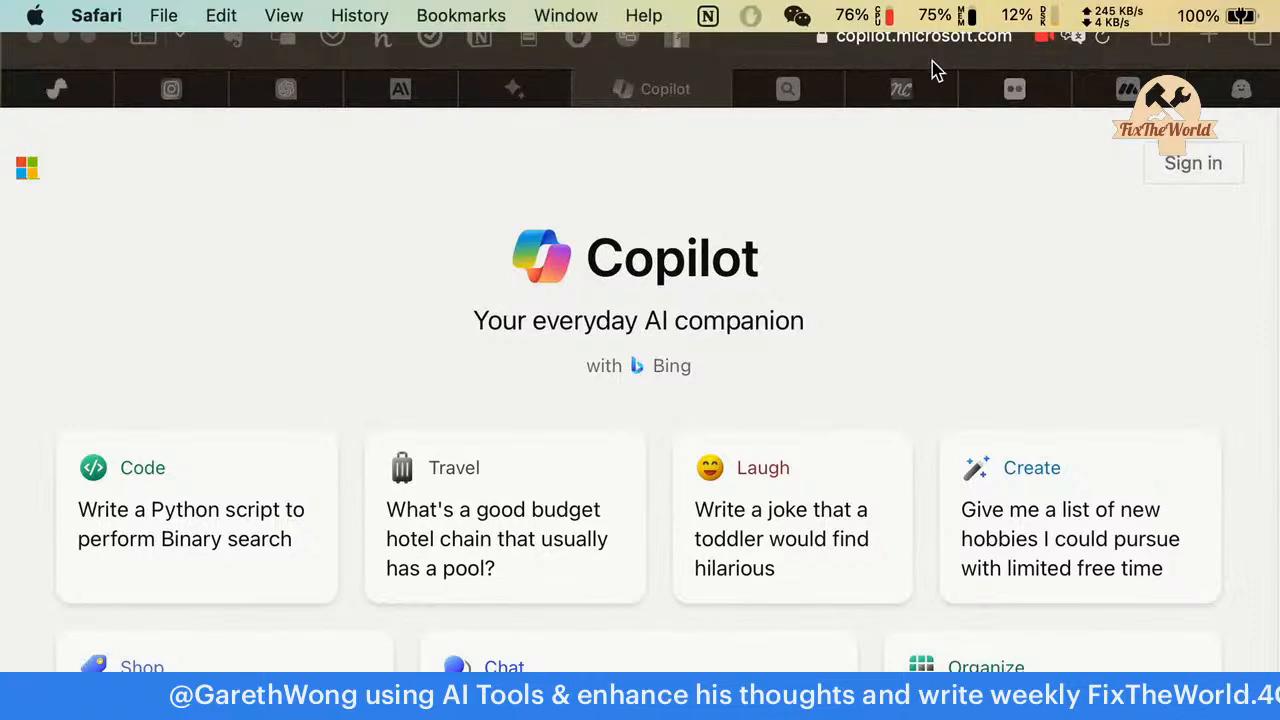
click(560, 14)
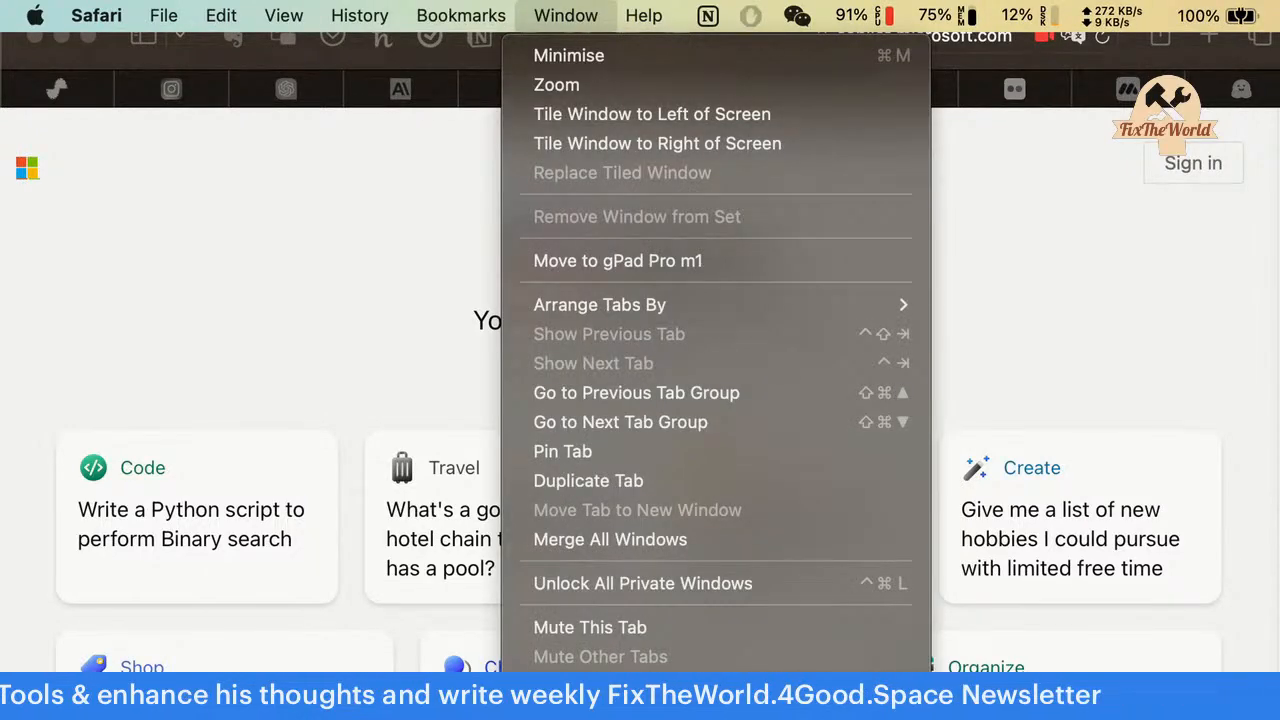
key(Escape)
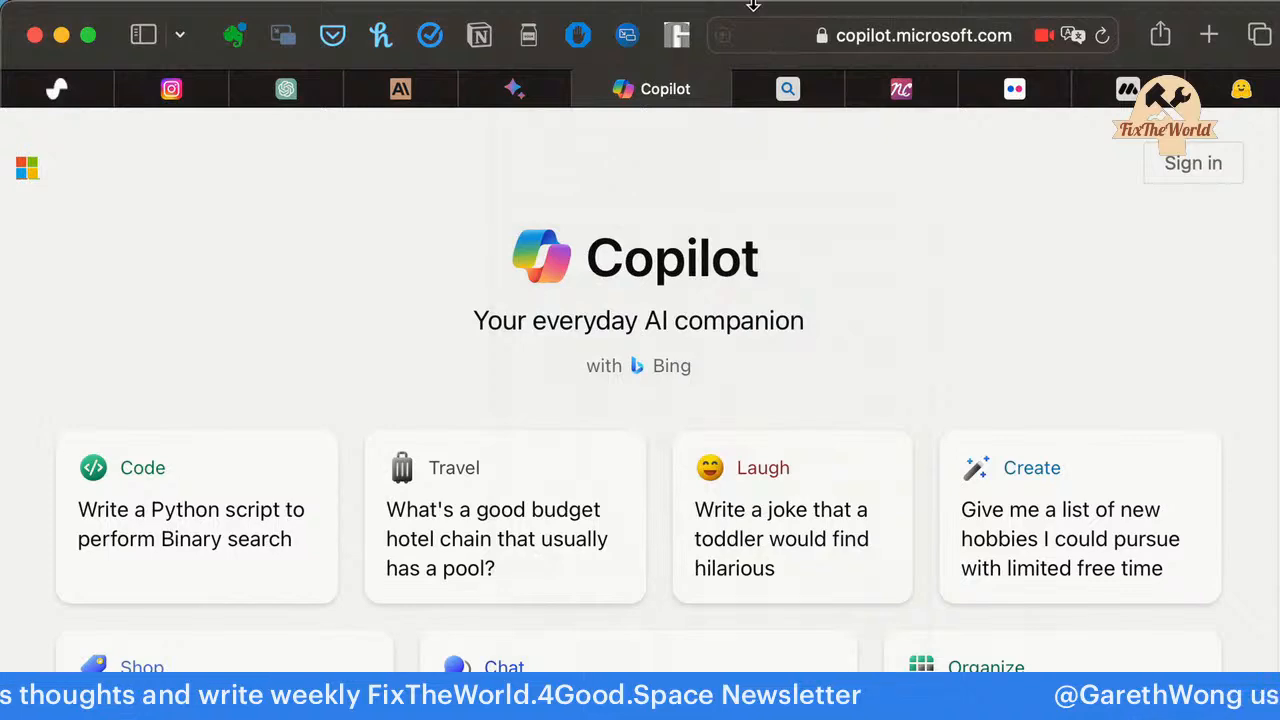
click(566, 15)
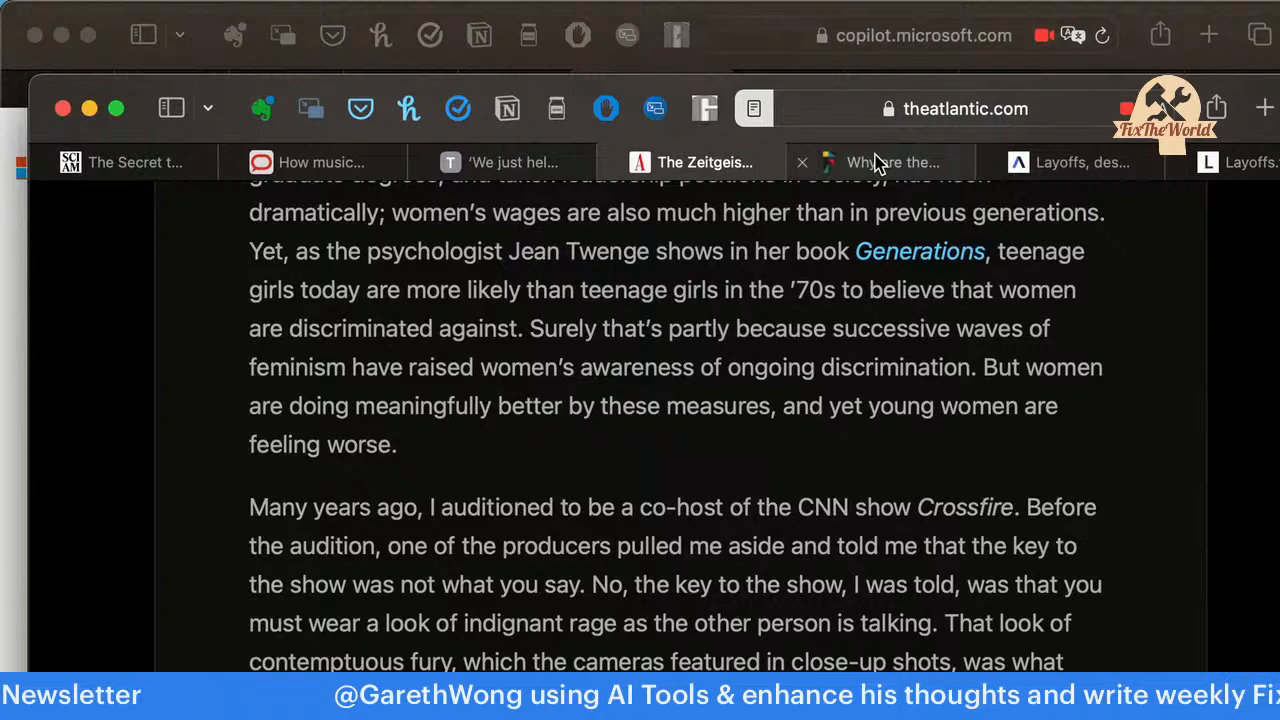
click(875, 162)
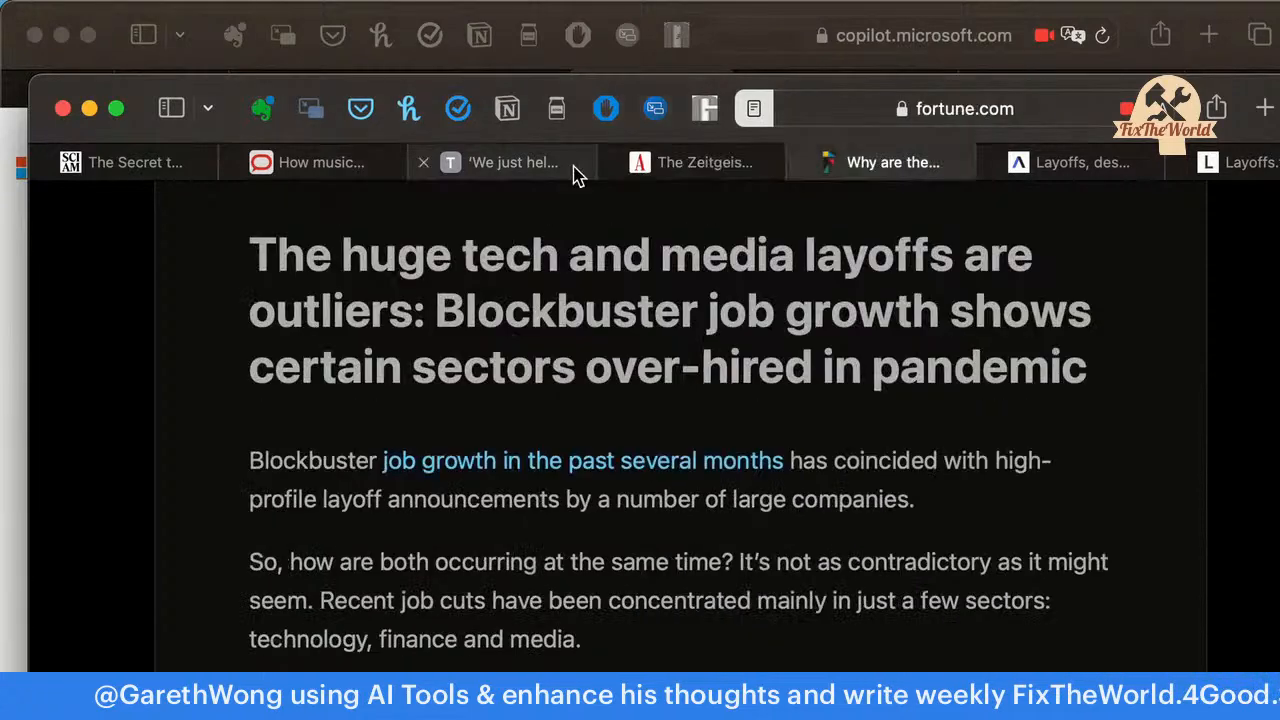
click(493, 165)
Search the Guardian article for "ann" and select the architect's full name in the opening paragraph.
scroll(549, 433, down, 10)
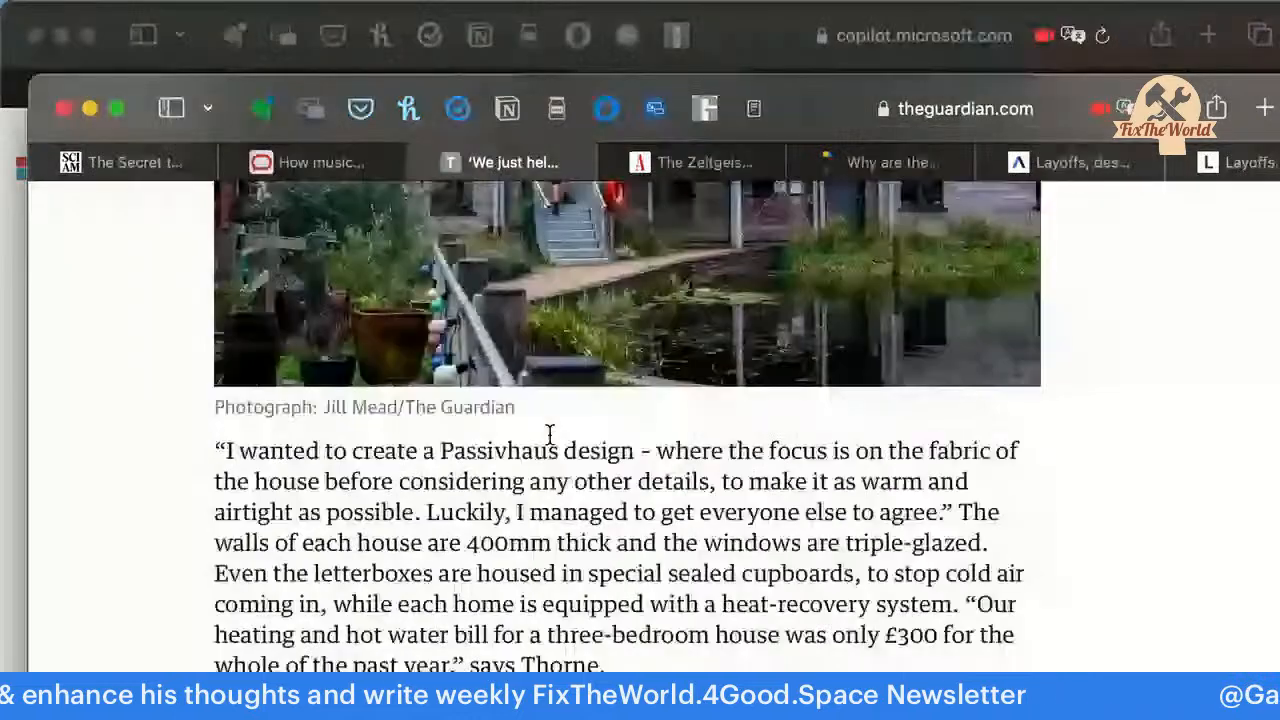
scroll(549, 433, down, 5)
key(super+f)
text(ann)
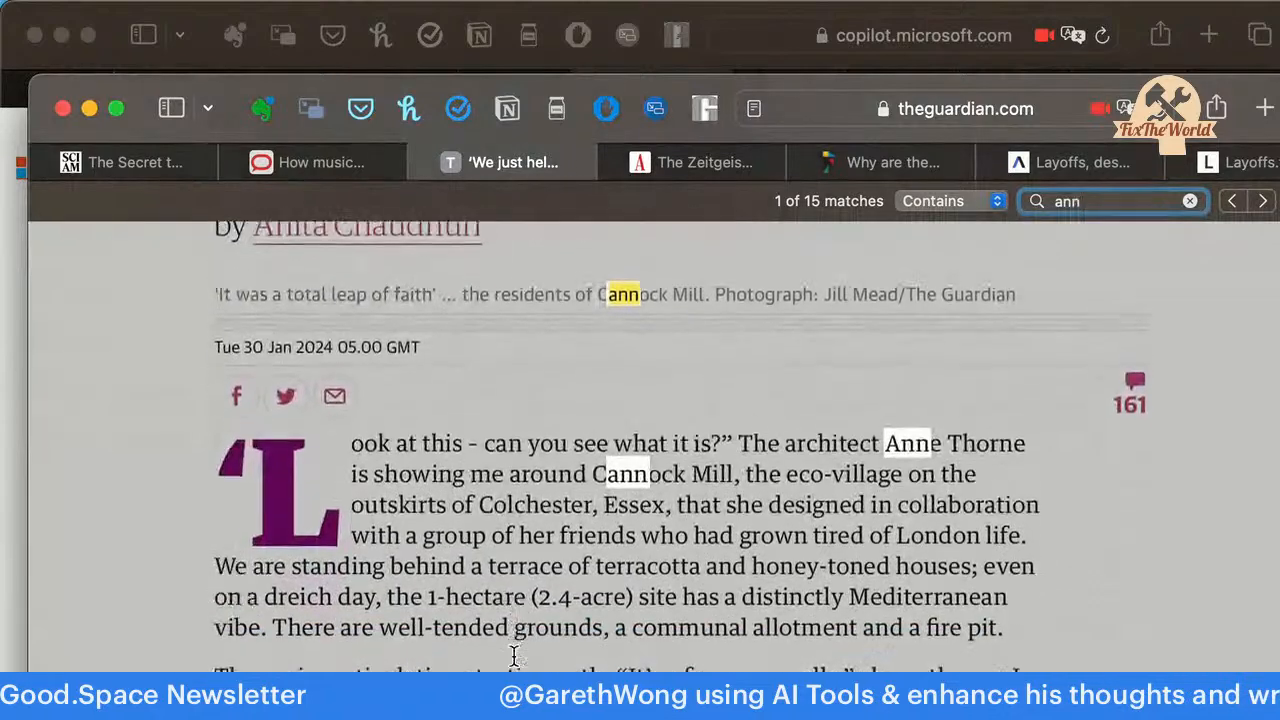
scroll(513, 655, down, 1)
drag(909, 408, 963, 420)
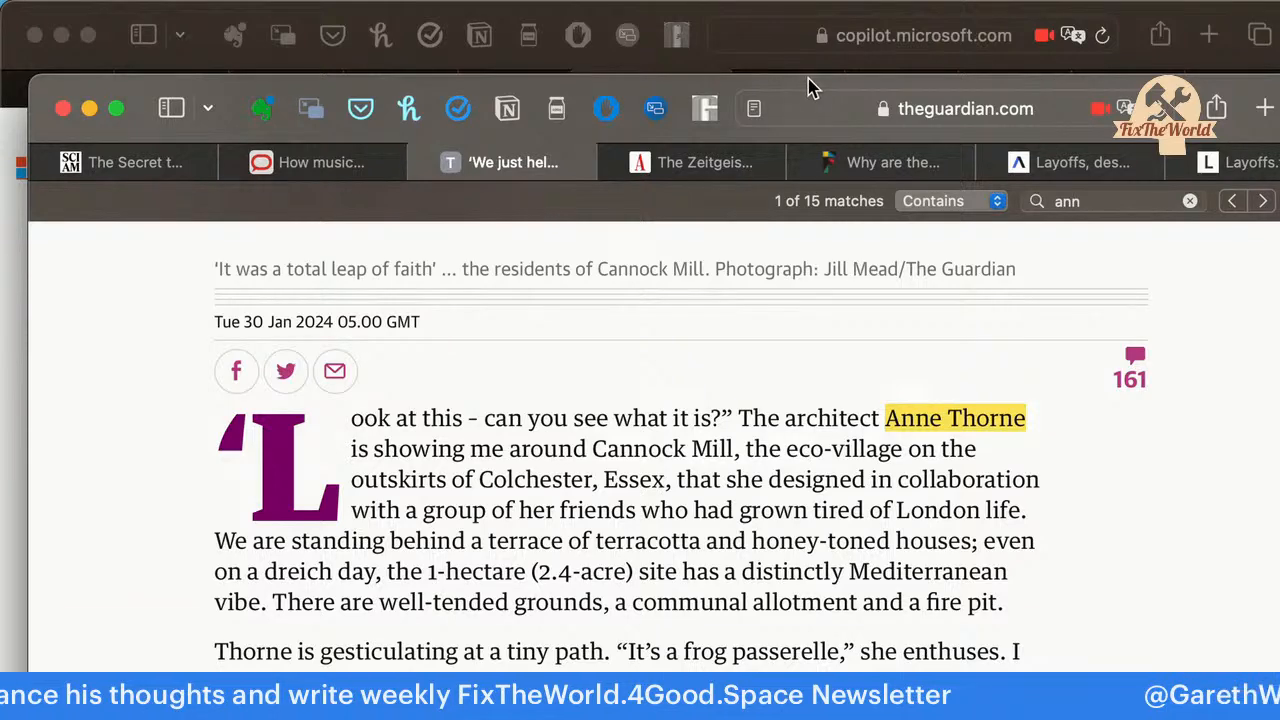
Return to the note in Notes and replace "in" after "commune" with "helped designed by architect" and the architect's full name.
key(super+Tab)
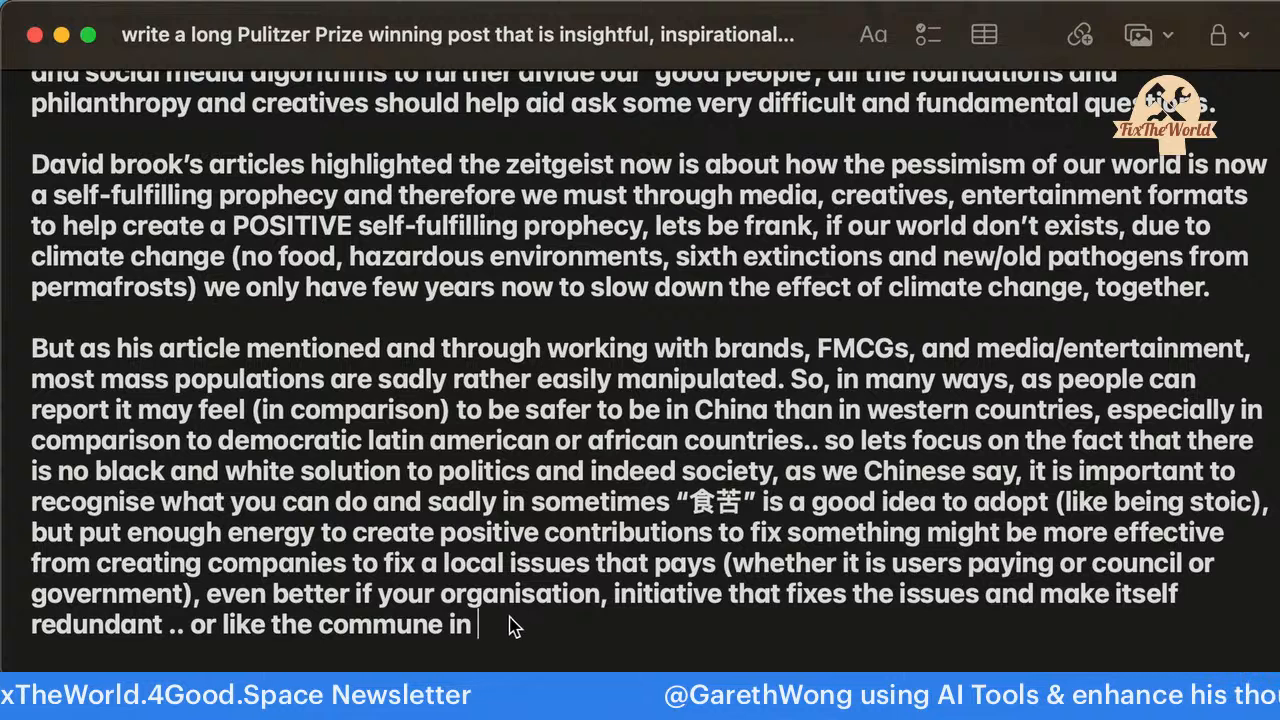
double_click(458, 630)
text(he)
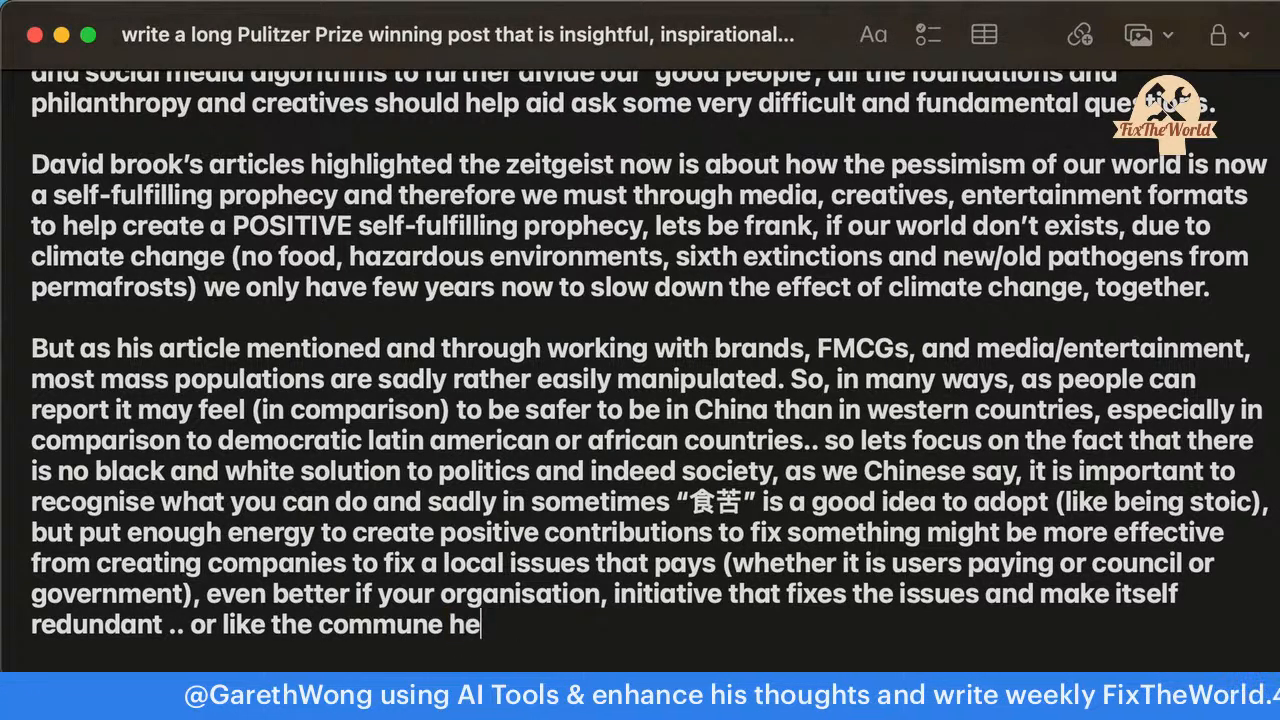
text(lped designed)
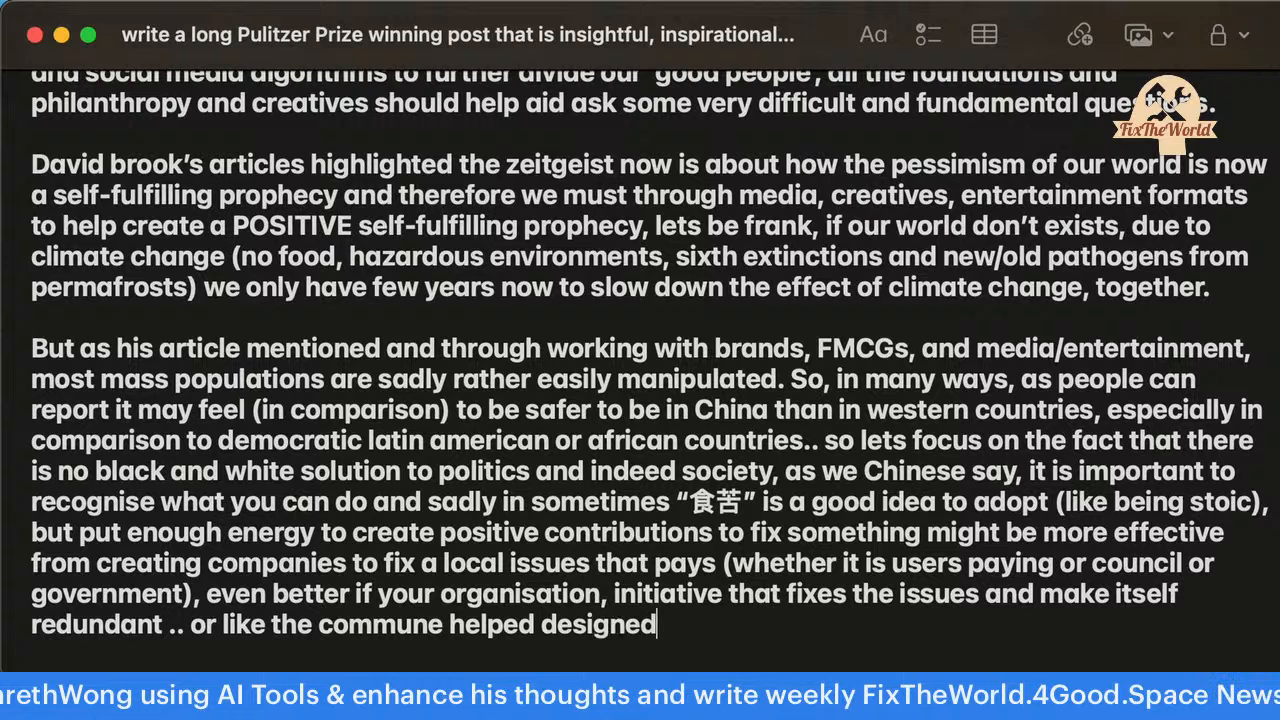
text( by architect Anne Thorne)
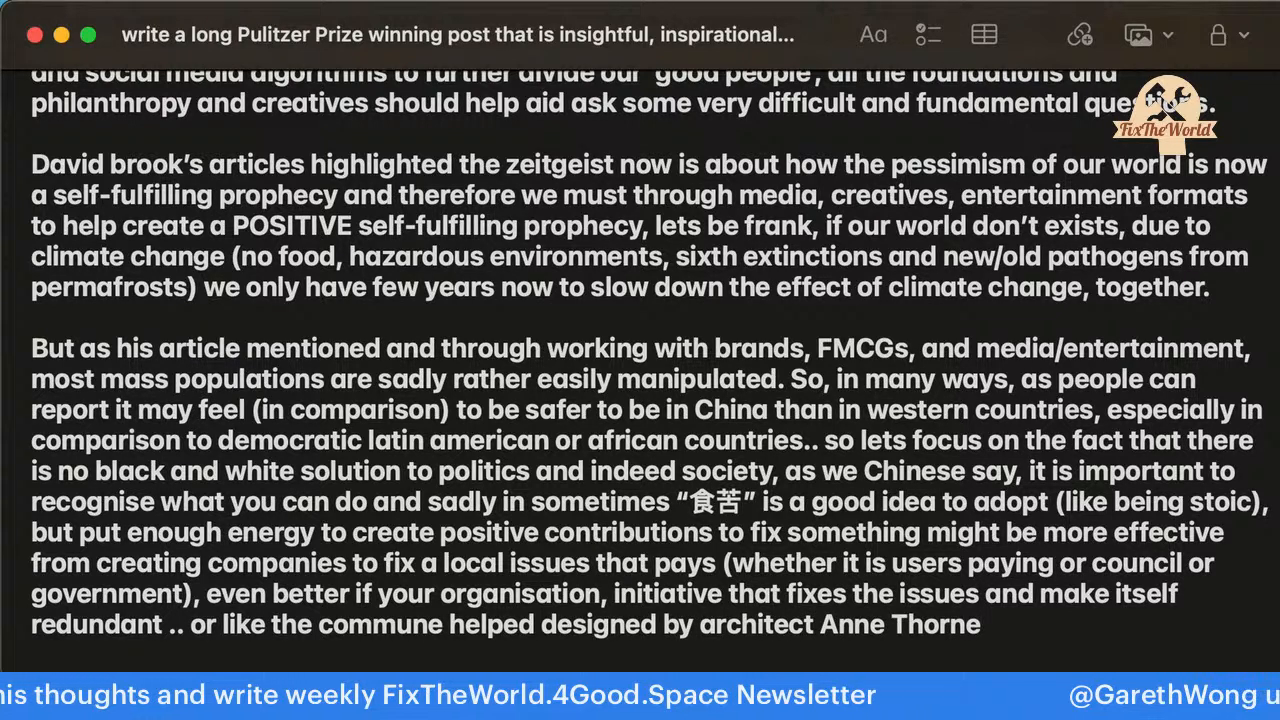
Continue the sentence with ", we can adopt that kind of commune or Co-op ideas to make and create community (physical or community) .. Lets do it".
text(, we )
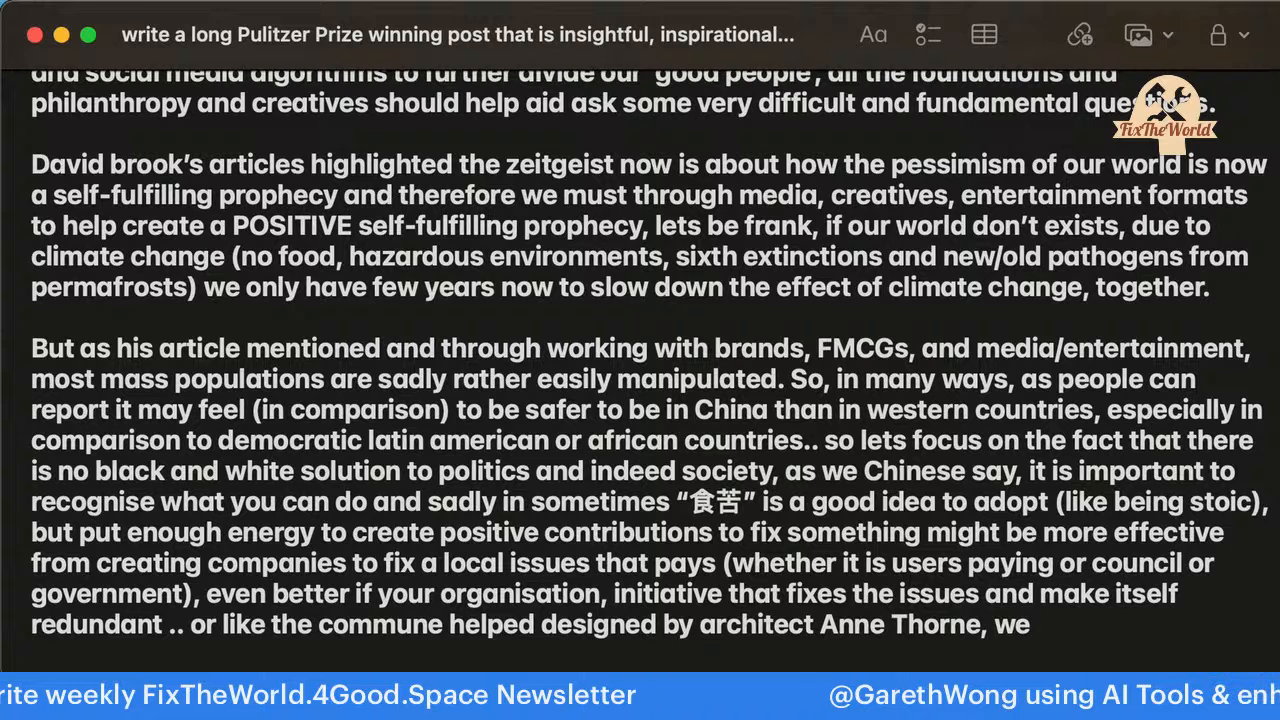
text(c)
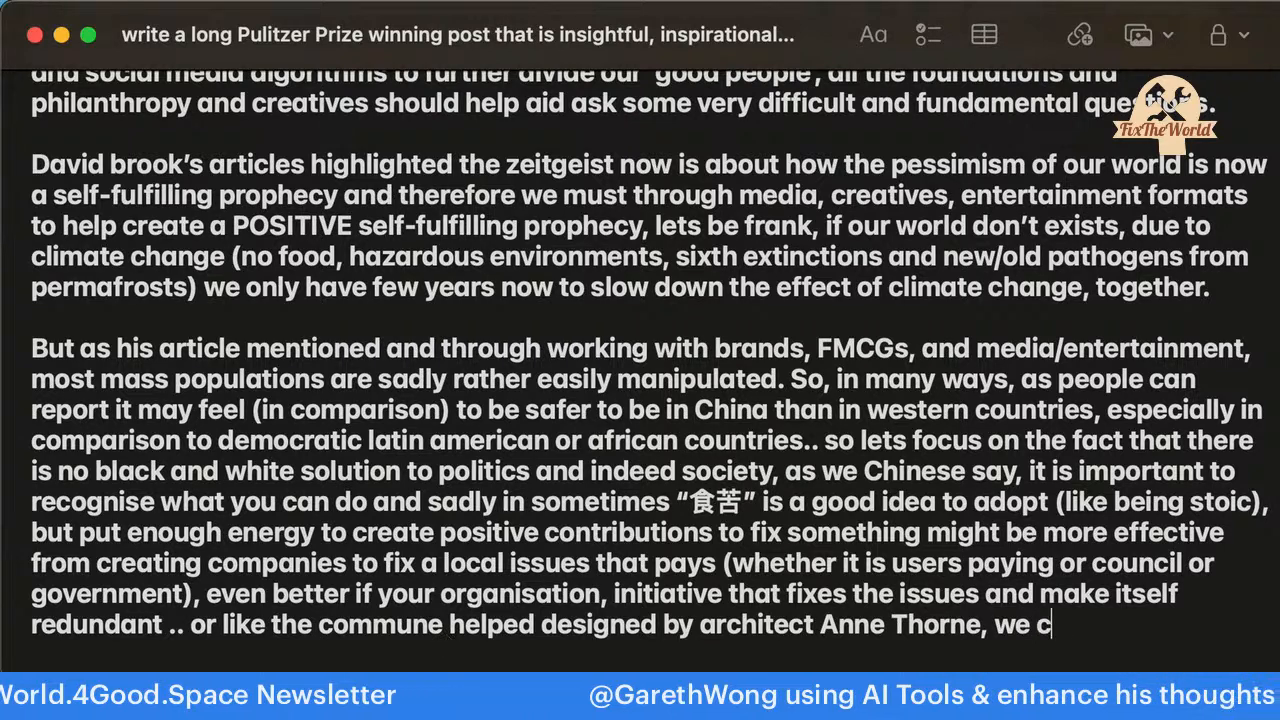
text(an adopt th)
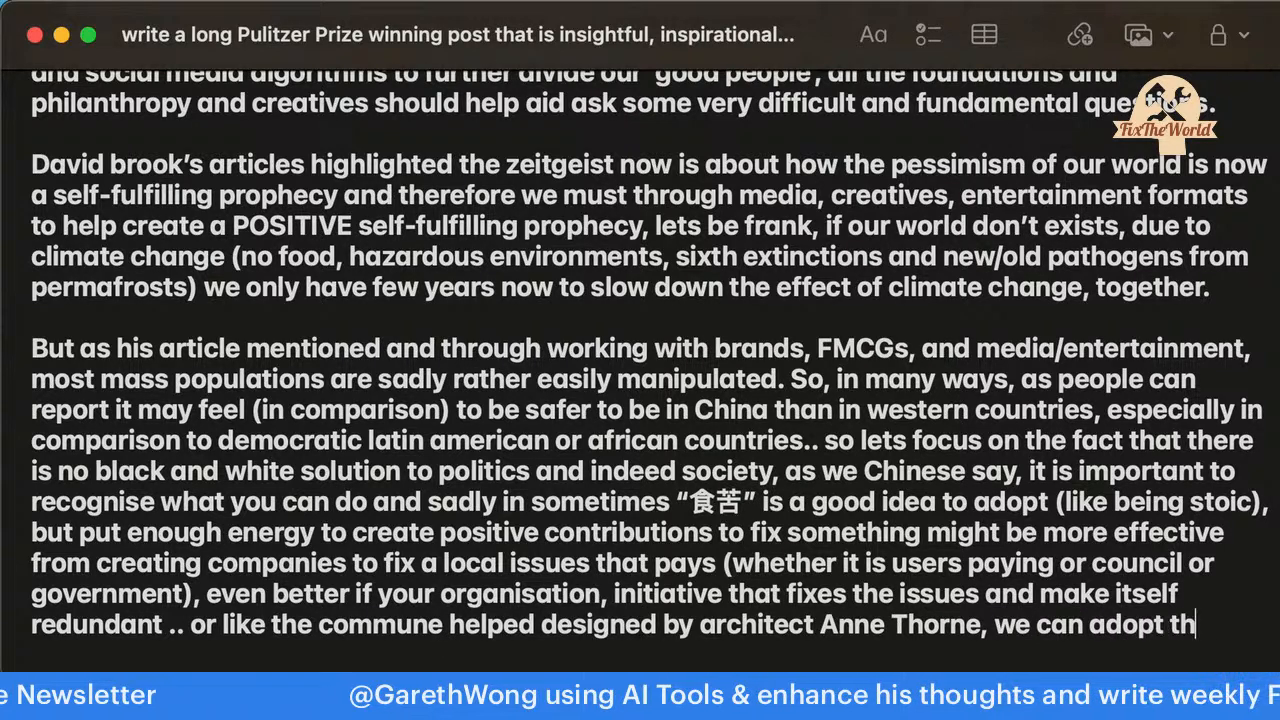
text(at kind of)
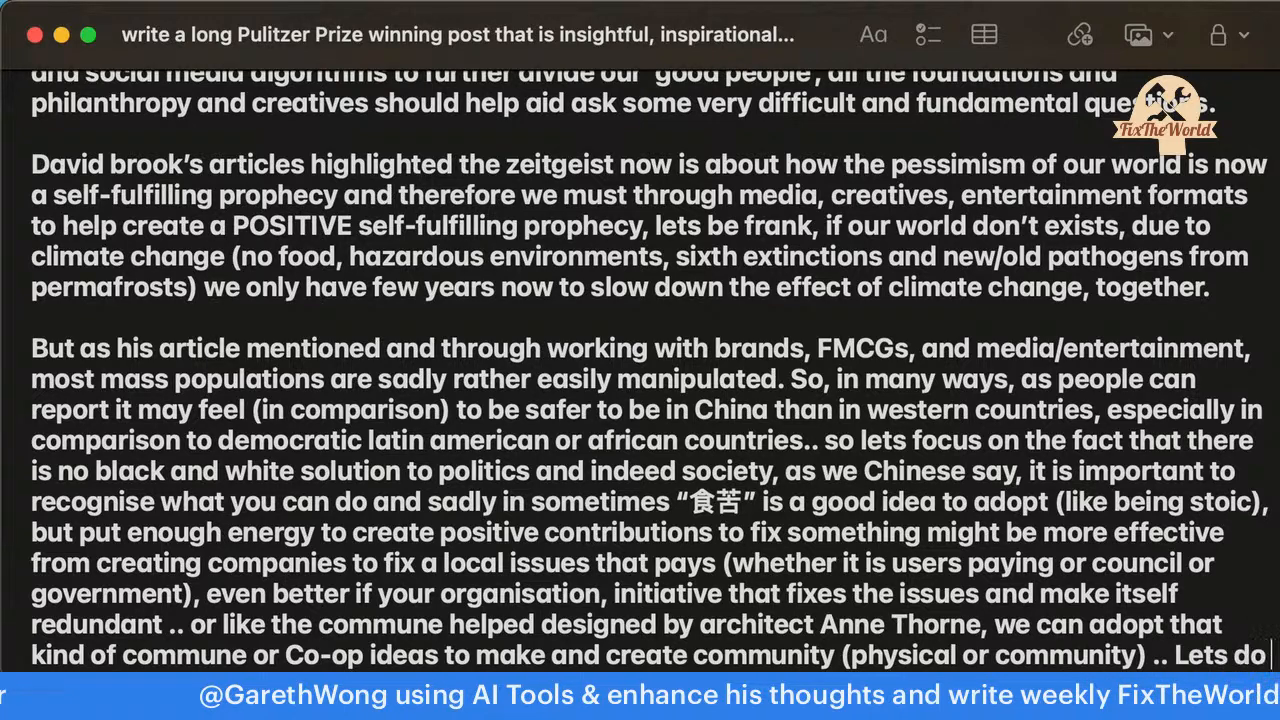
text(it)
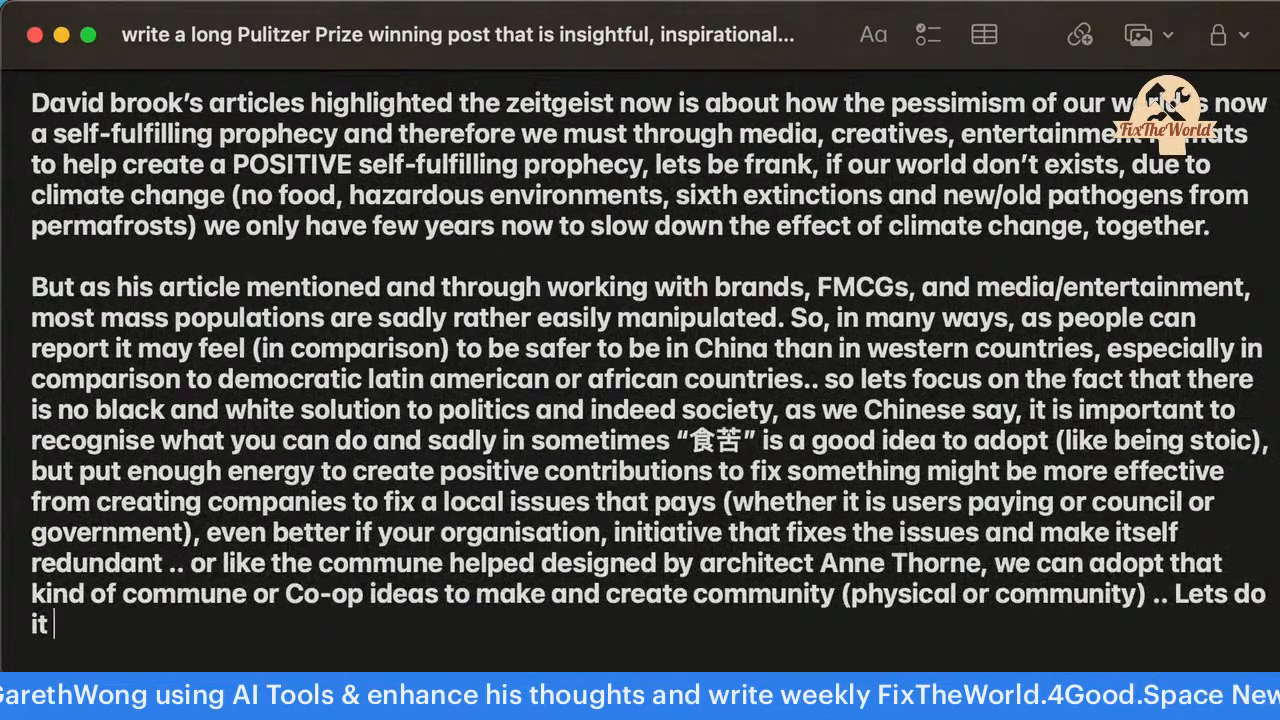
Extend the closing sentence with "and set that as February's goal, and adopt the", correcting the typos.
text( and set that as feb)
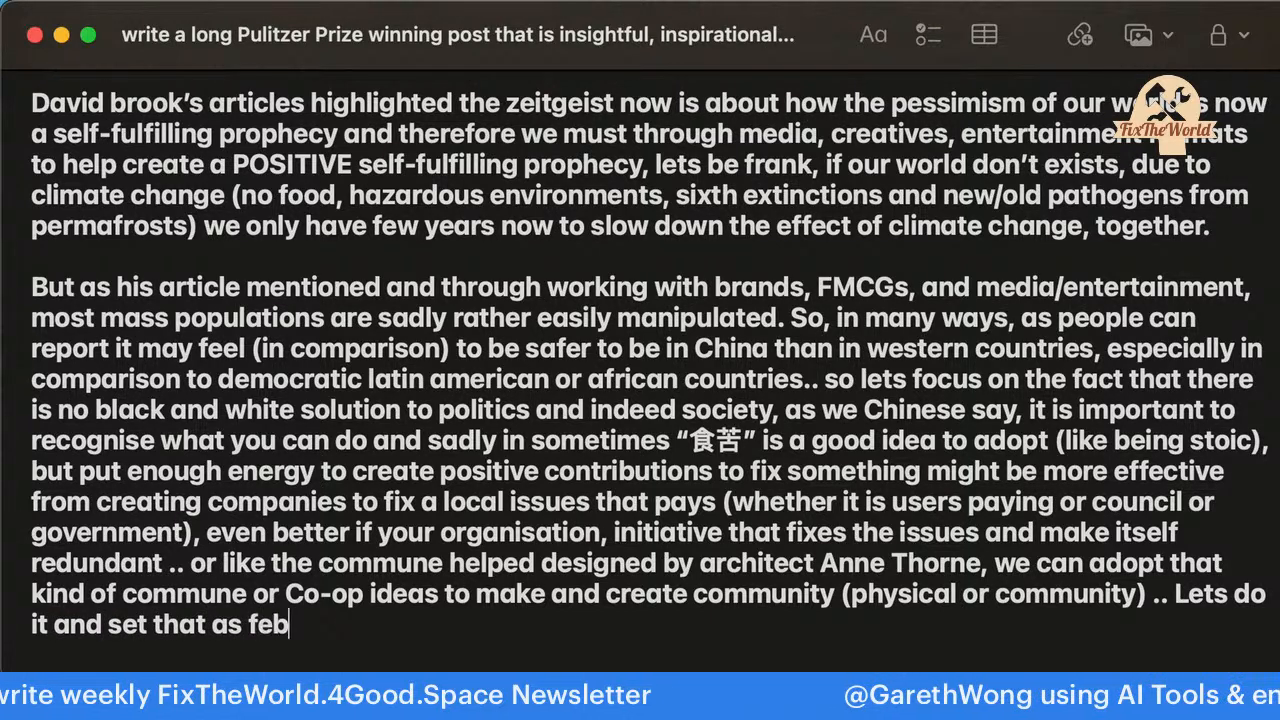
text(urary's goal, and adop tt)
key(BackSpace)
text(he)
key(BackSpace)
key(BackSpace)
key(BackSpace)
key(BackSpace)
text(t th)
key(BackSpace)
key(BackSpace)
key(BackSpace)
text(the )
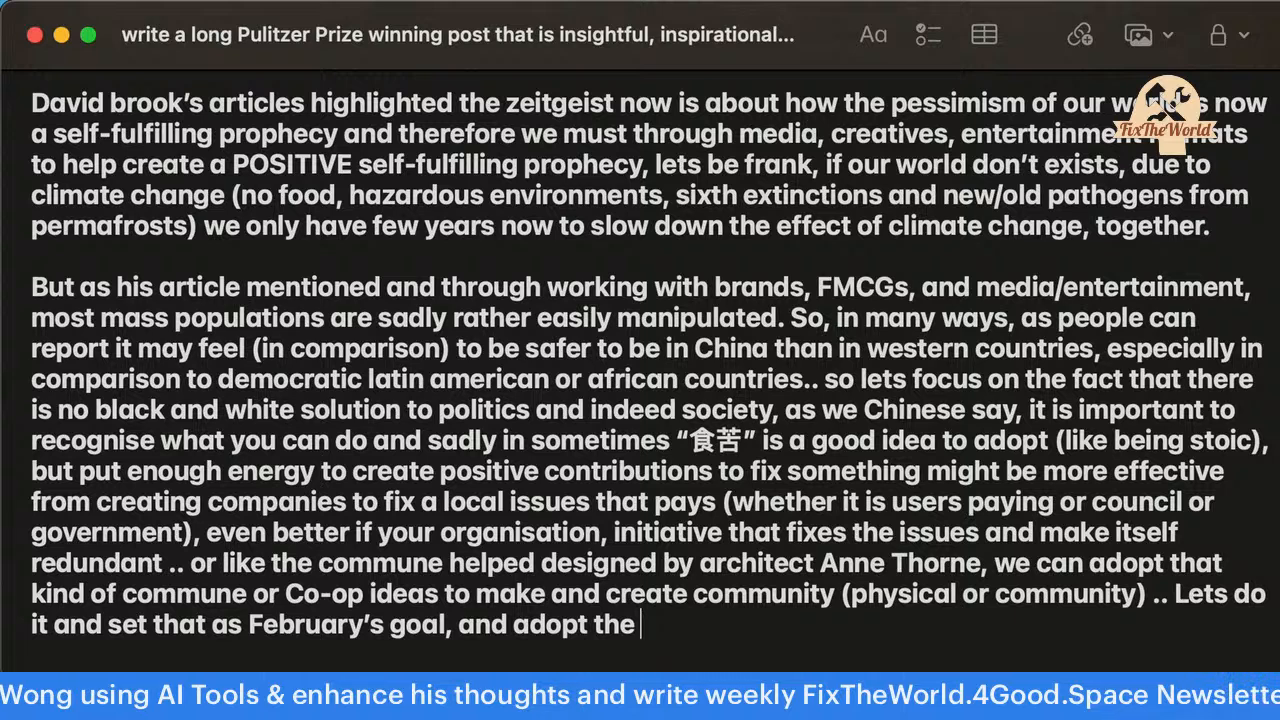
Finish the closing sentence with "Minimal Viable Product mantra by Eric Ries to this?".
text(Minimal Vial)
text(be P)
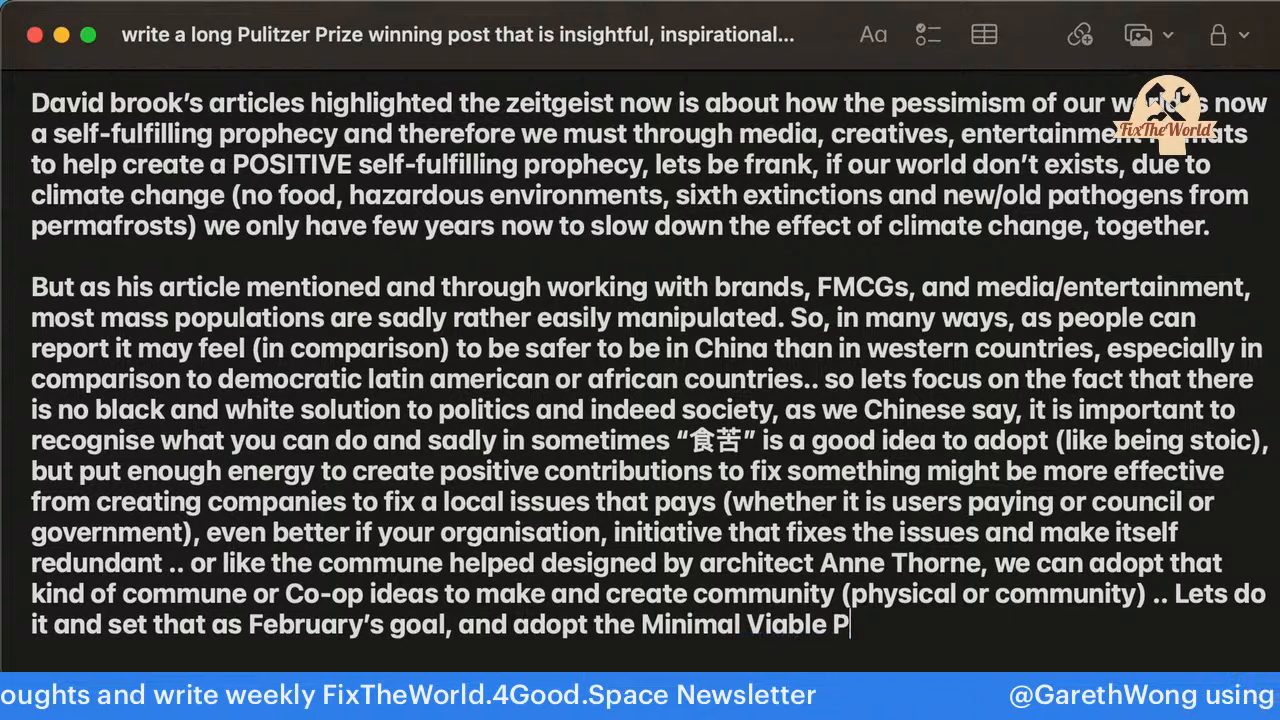
text(roduct mandtra by Eric Ries )
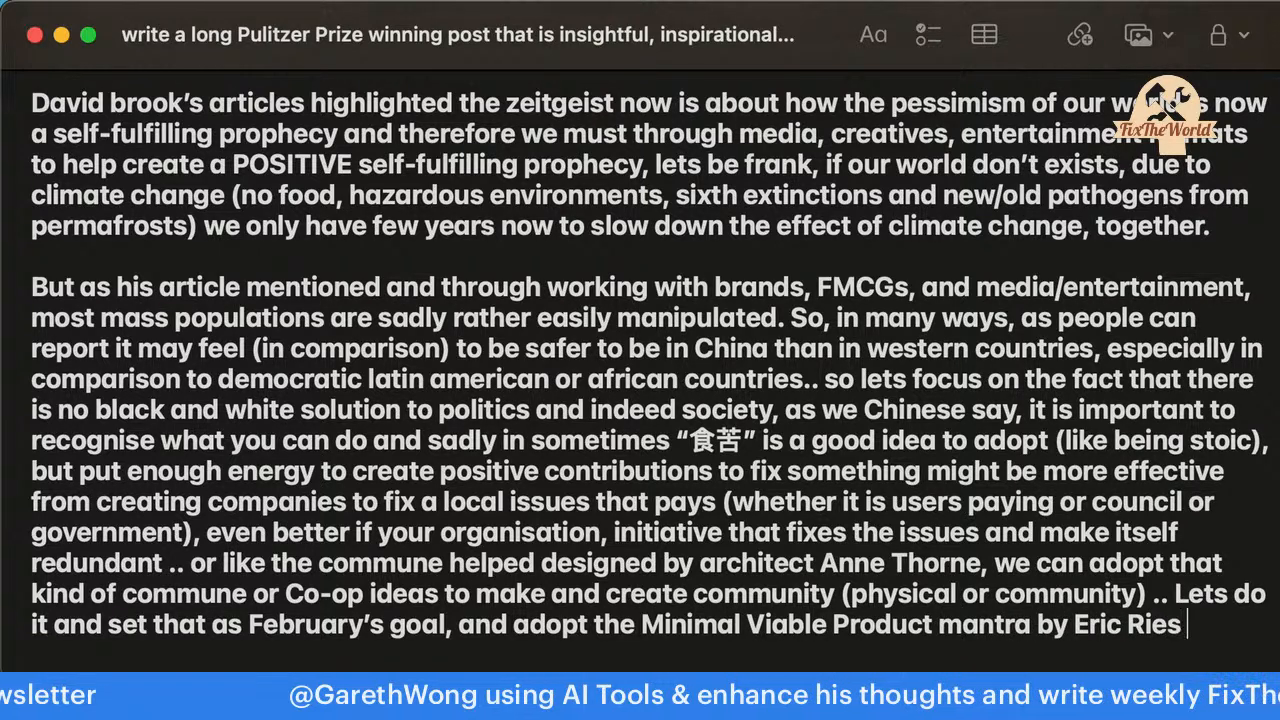
text(to this)
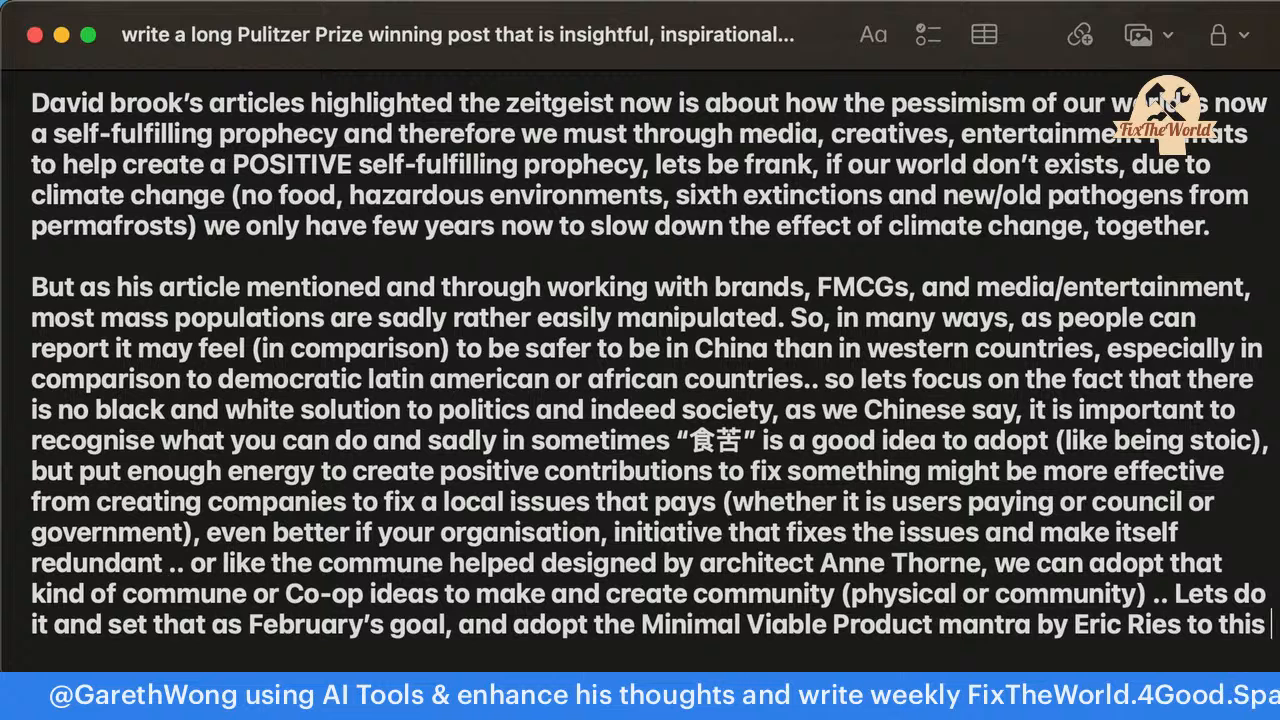
key(BackSpace)
key(BackSpace)
key(BackSpace)
text(s?)
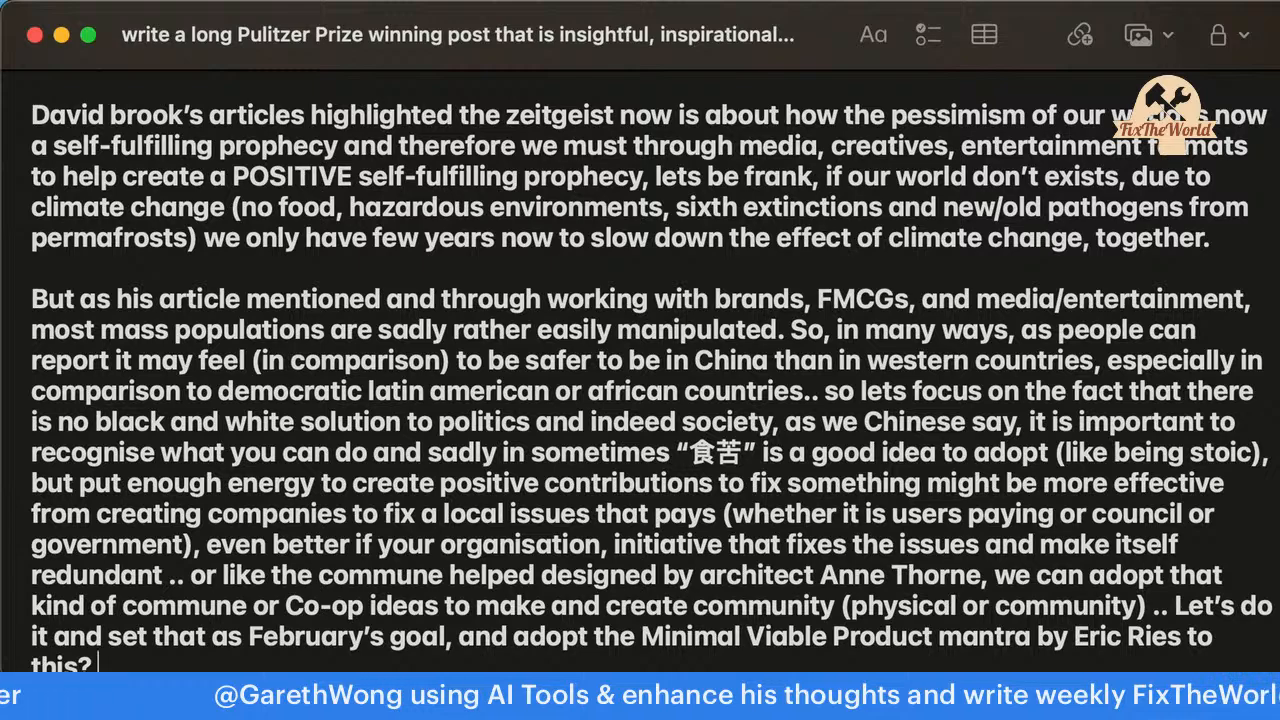
Insert the word-count text "80000wor" before "long" in the note's opening line.
scroll(482, 503, up, 10)
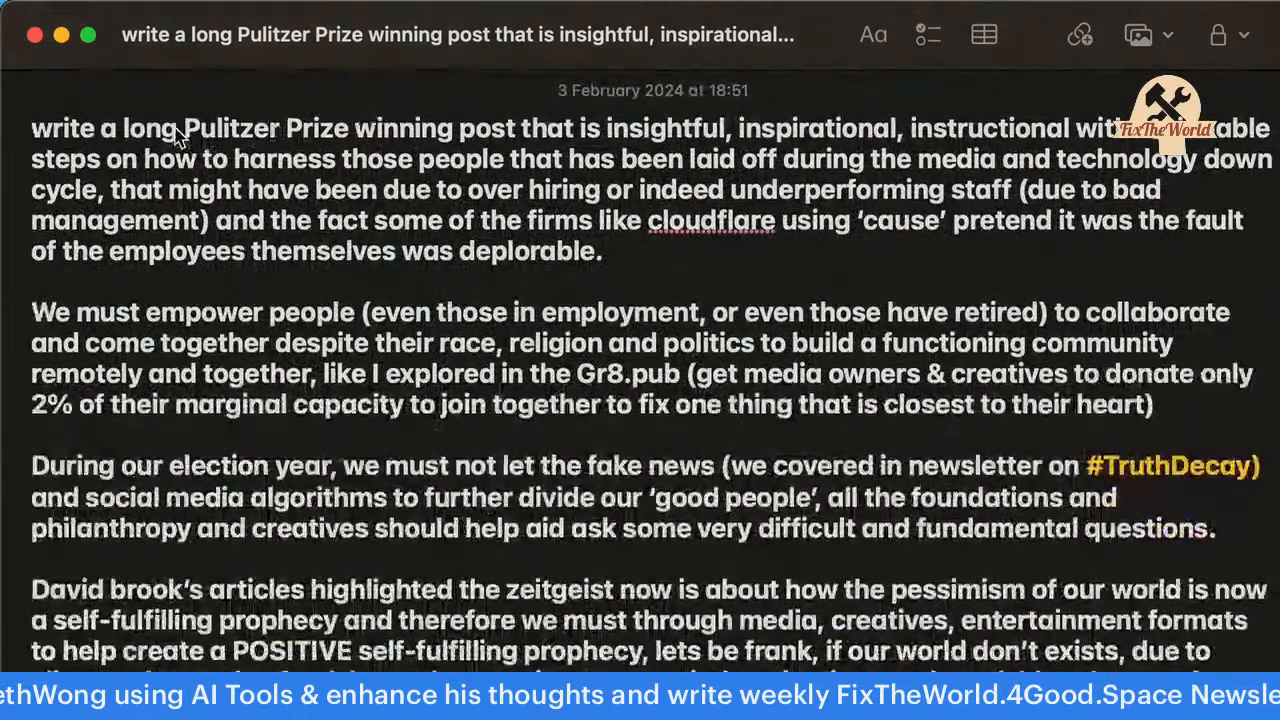
click(181, 132)
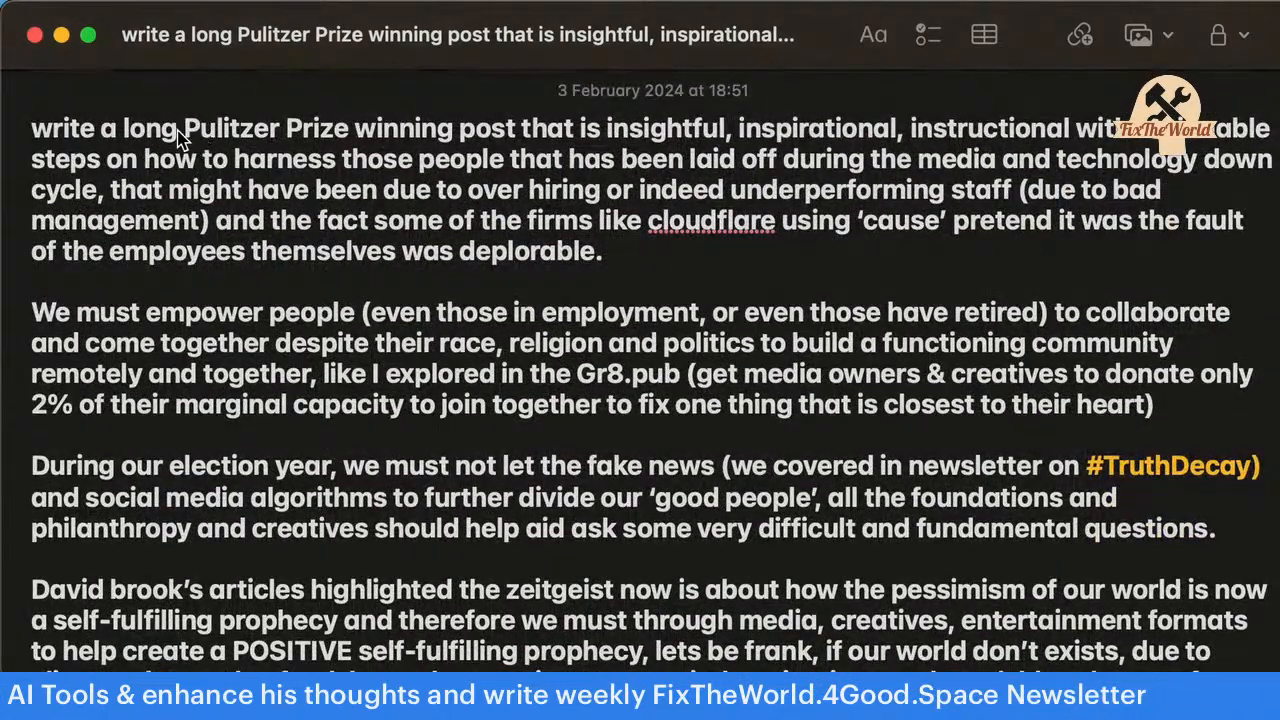
click(120, 128)
text(80000wor)
key(BackSpace)
text(or)
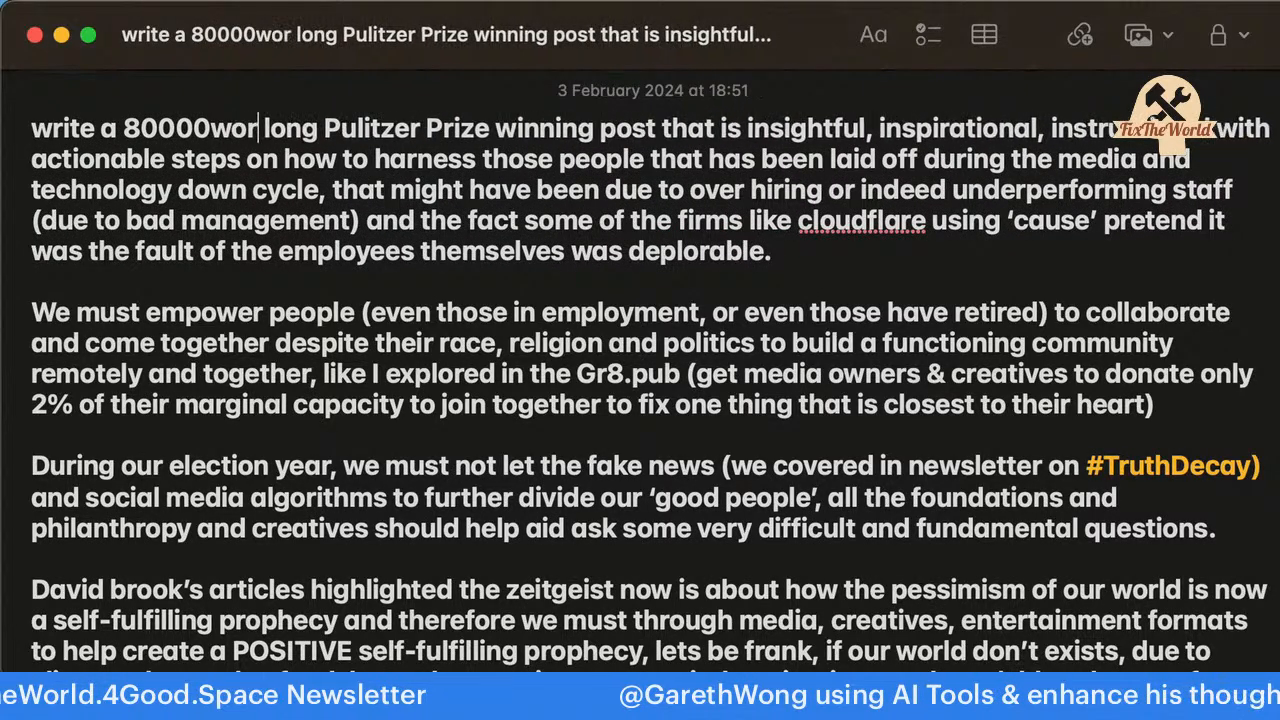
Complete the note's word count as "80000words" and insert "with TLDR in the beginning and" after "Pulitzer Prize winning post".
text(ds)
key(Right)
key(Right)
key(Right)
key(Right)
key(Right)
key(Right)
key(Right)
key(Right)
key(Right)
key(Right)
key(Right)
key(Right)
key(Right)
key(Right)
key(Right)
key(Right)
key(Right)
key(Right)
key(Right)
key(Right)
key(Right)
key(Right)
key(Right)
key(Right)
key(Right)
key(Right)
key(Right)
key(Right)
key(Right)
text(with TL)
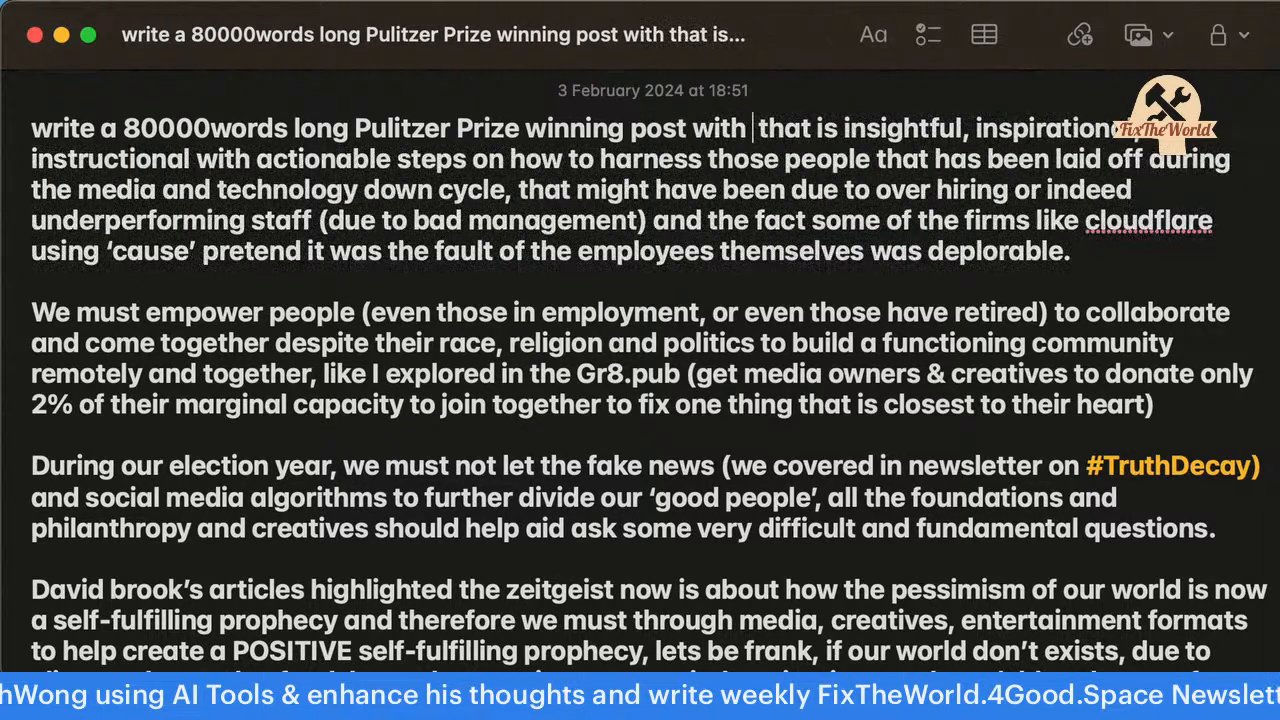
text(DR in the be)
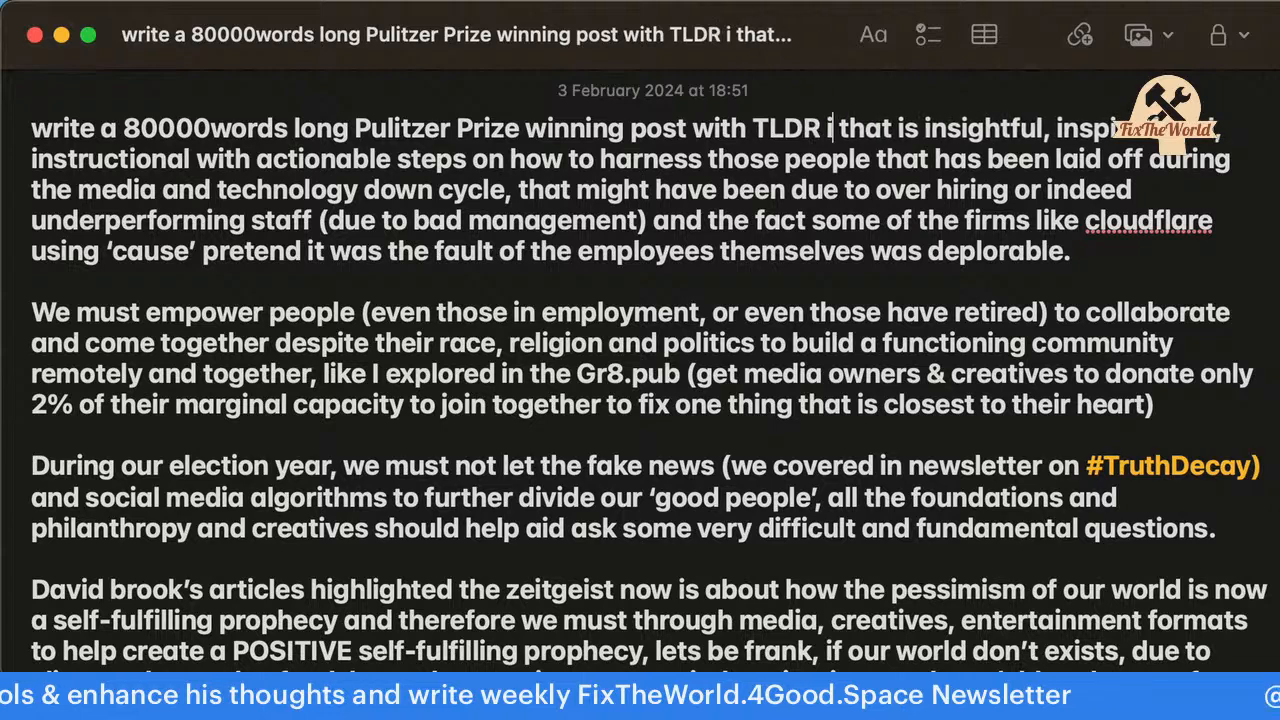
text(ginning and)
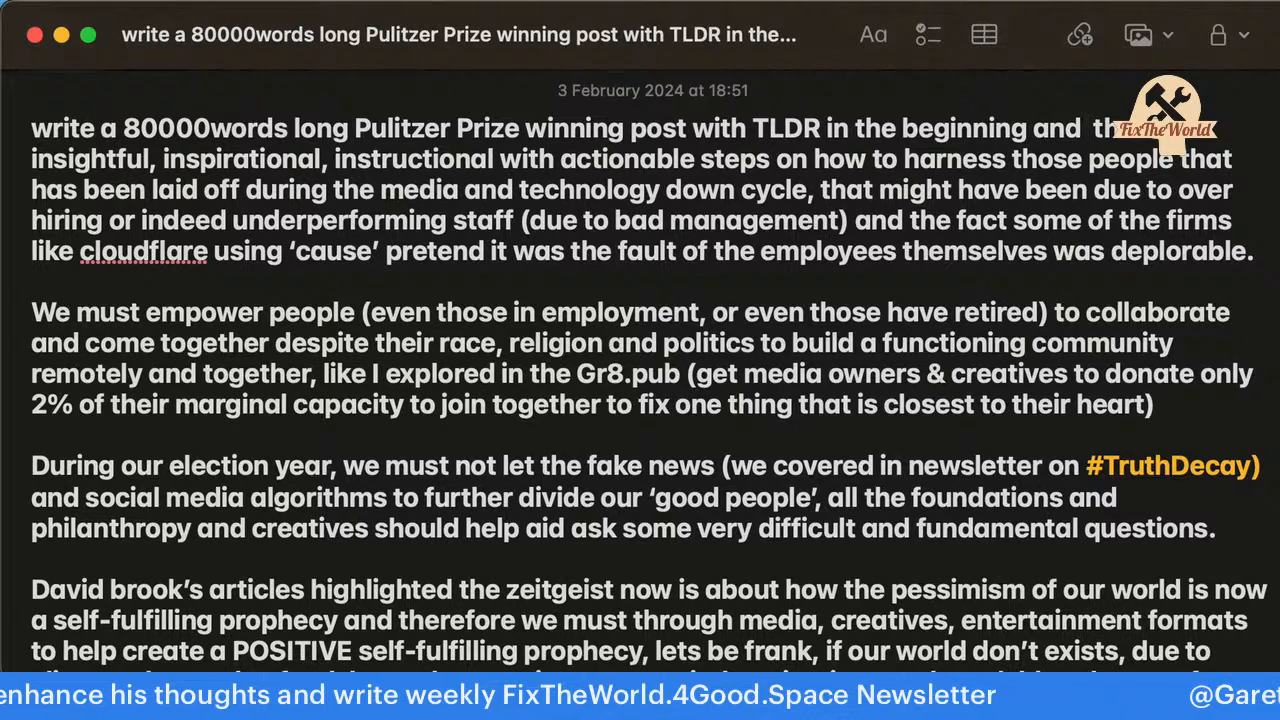
Continue the inserted prompt text with "key bullet/action points" before "that is insightful".
text(bullet)
key(BackSpace)
key(BackSpace)
key(BackSpace)
key(BackSpace)
key(BackSpace)
key(BackSpace)
text(key po)
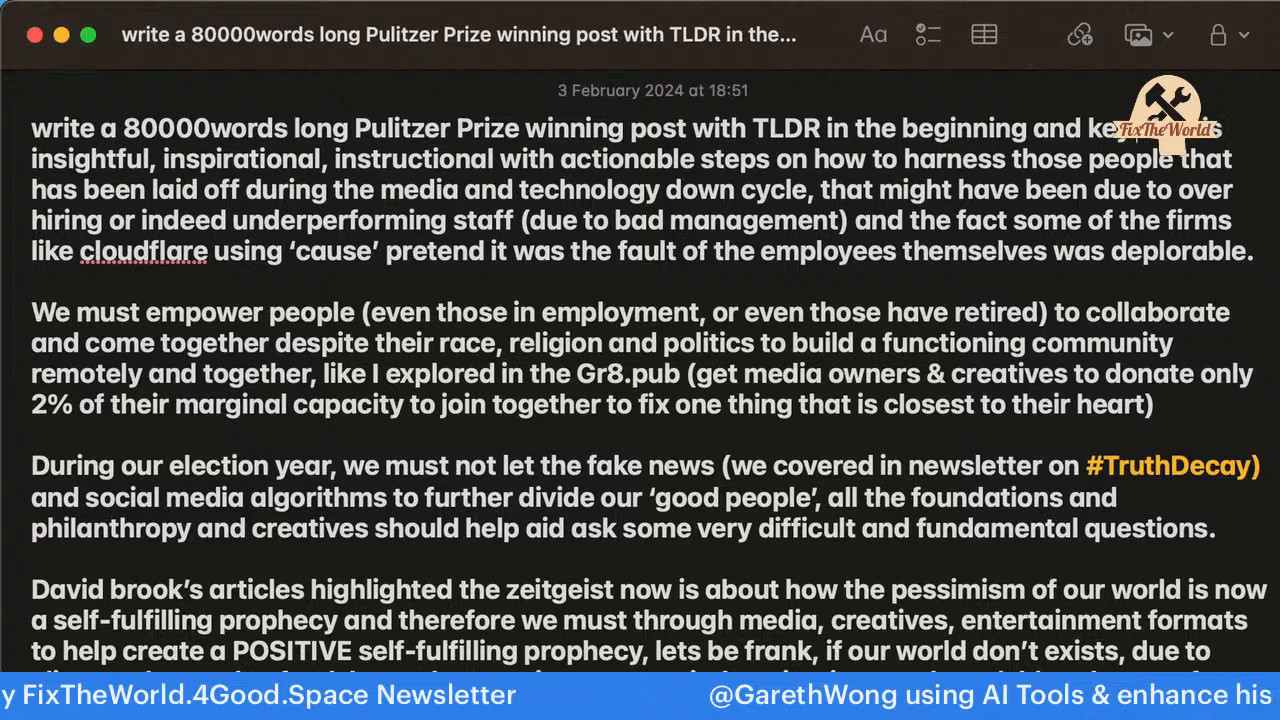
text(int fact)
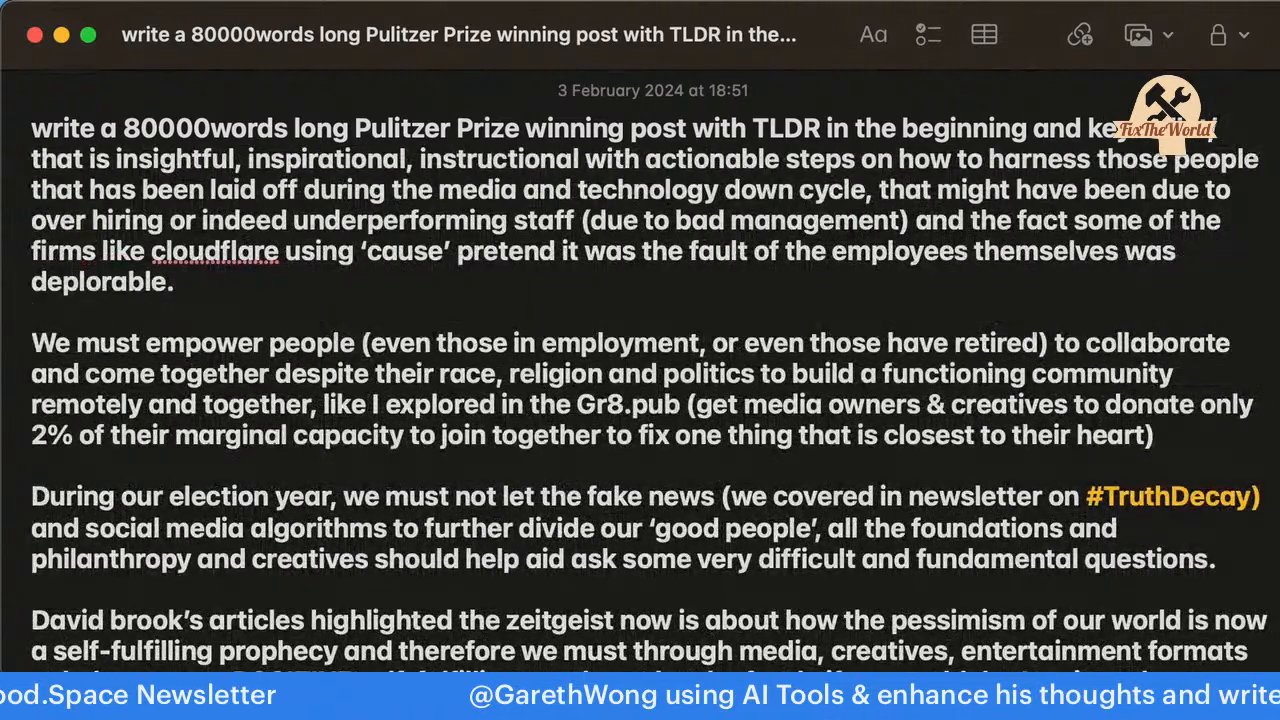
text(ion points )
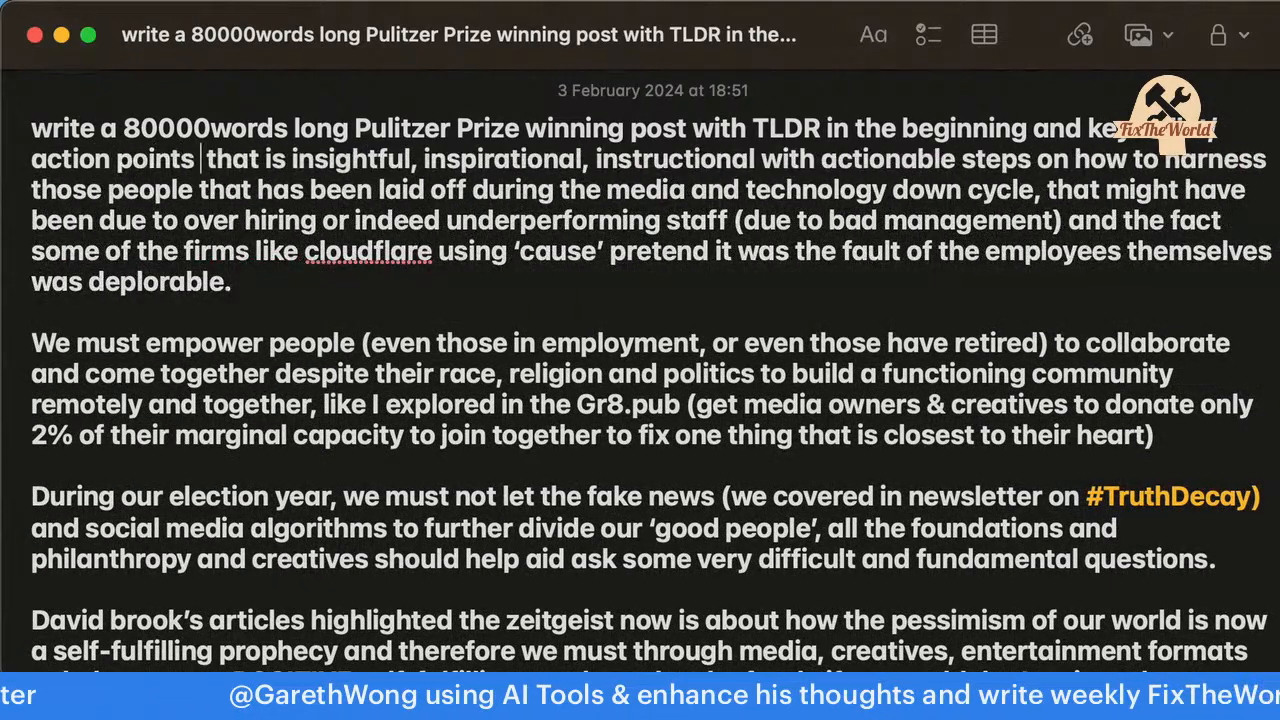
Add "before going into the full article" after "action points" and start a new paragraph, leaving a blank line before "that is insightful".
text(before going into t)
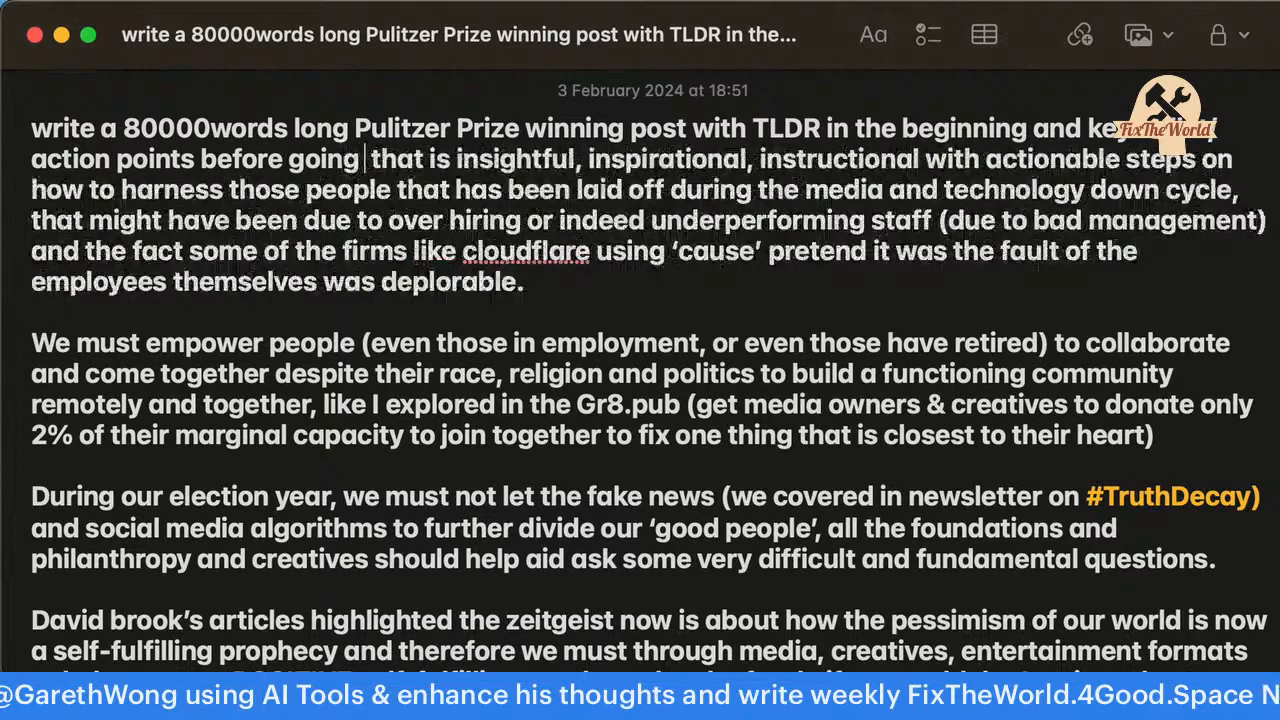
text(he full r)
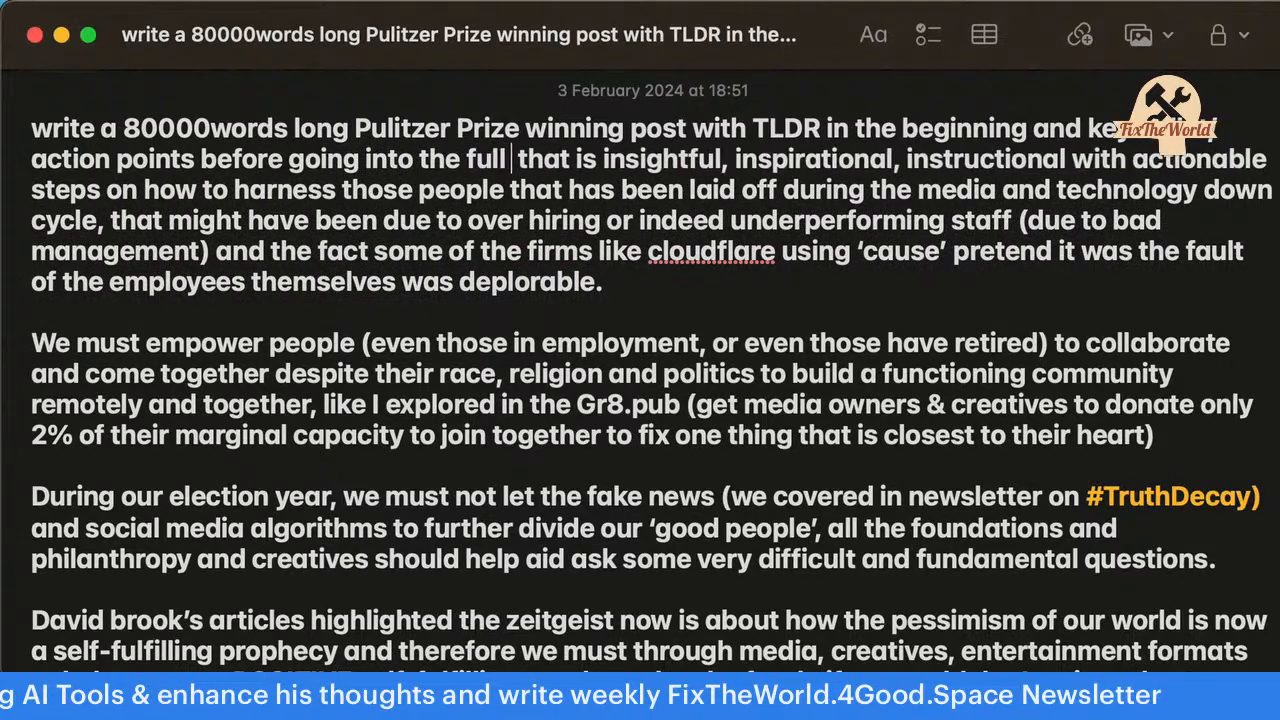
key(BackSpace)
text(article)
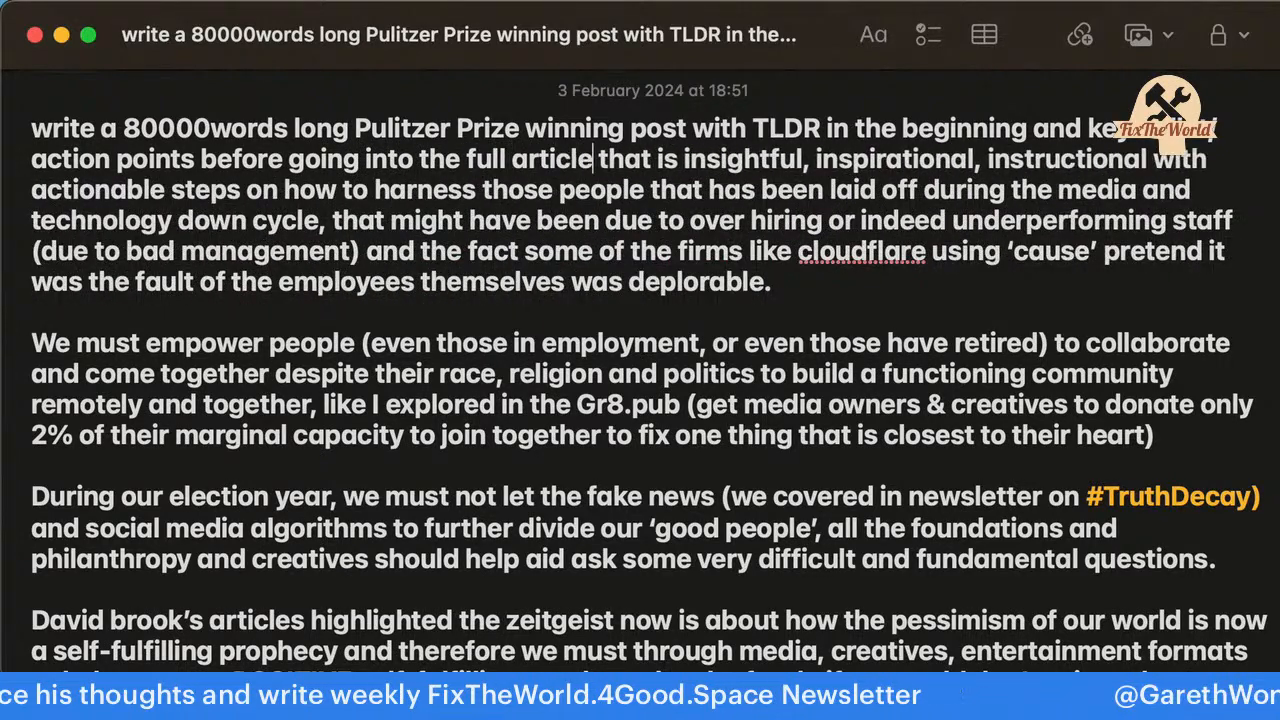
key(Return)
key(Return)
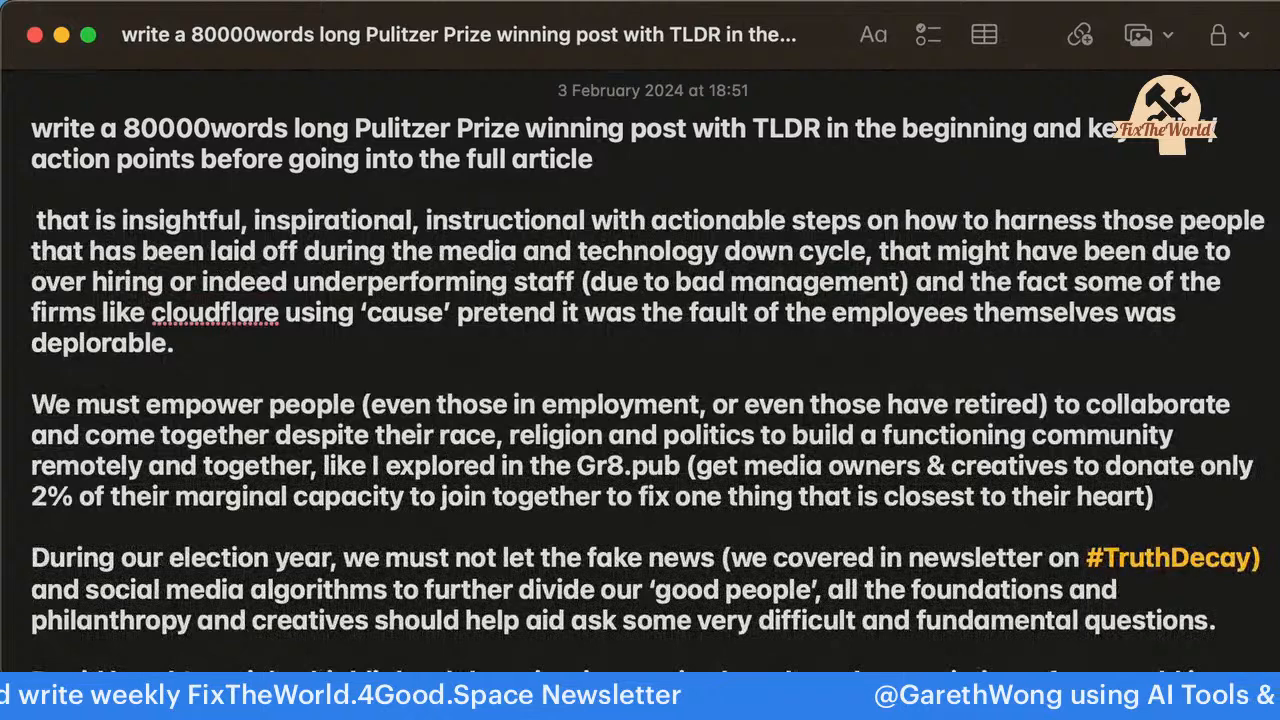
Copy the entire prompt note and close the main Notes window that lists all the notes.
key(super+a)
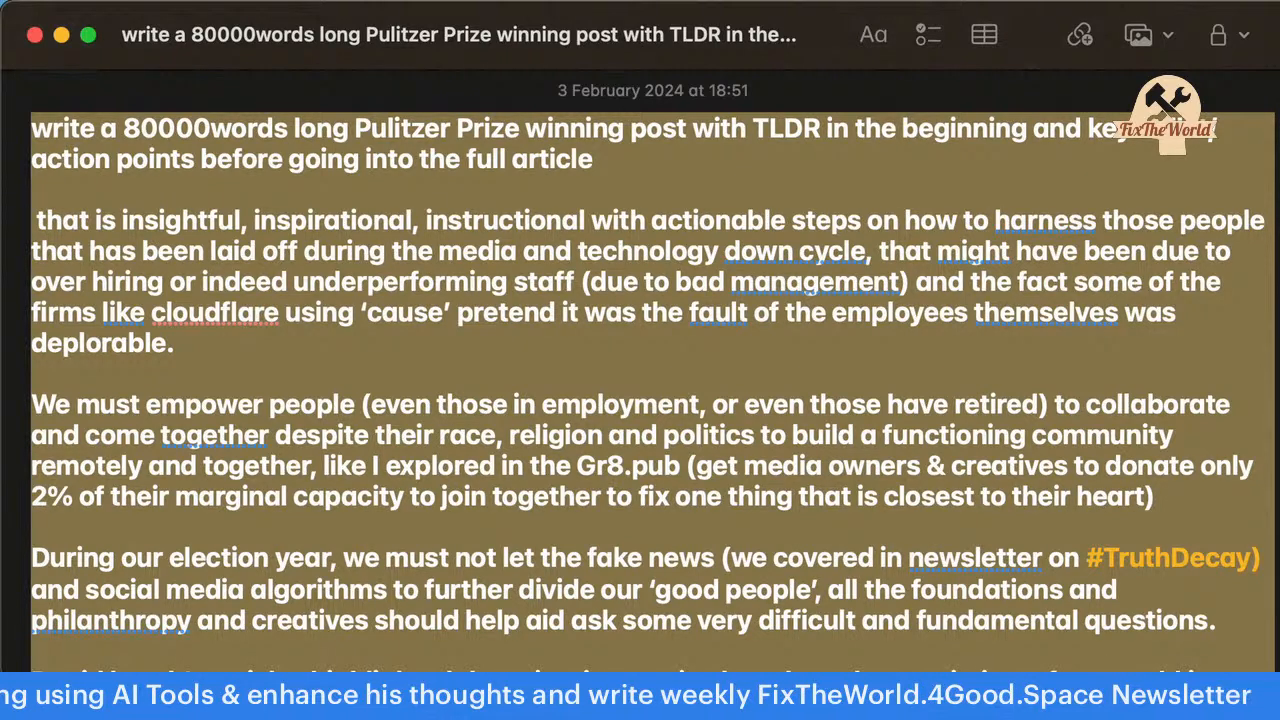
key(super+grave)
key(super+Tab)
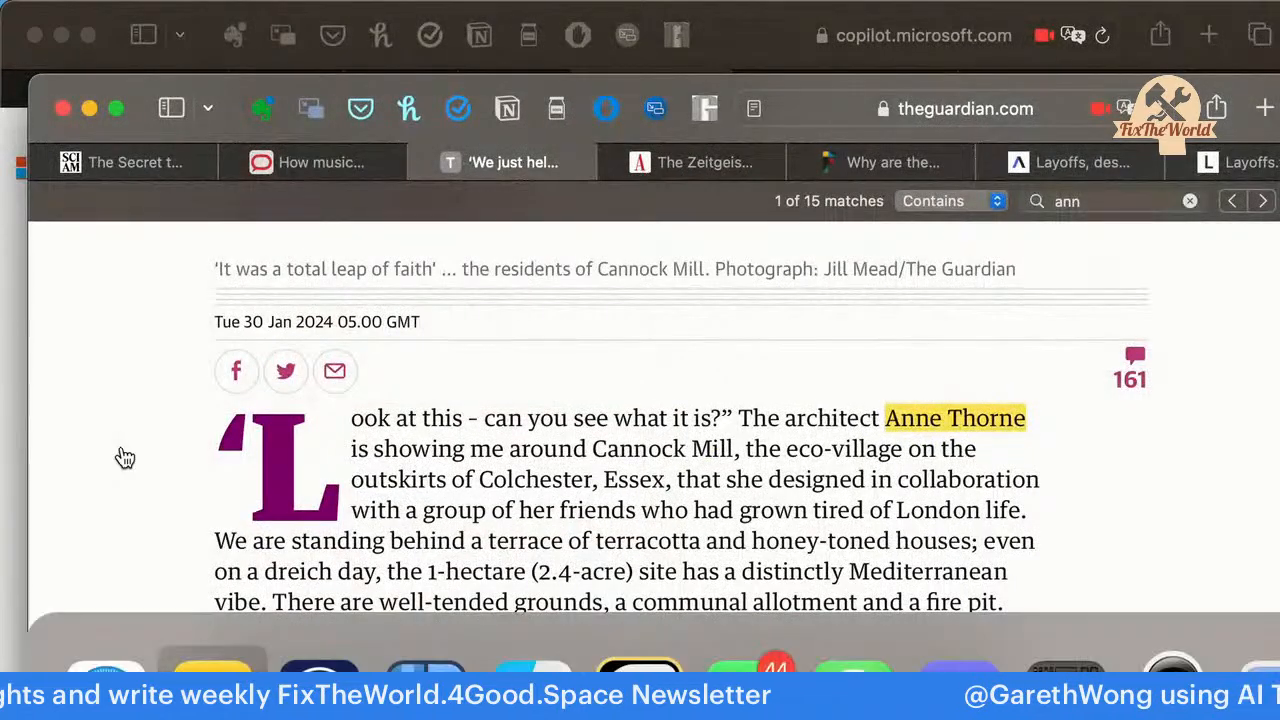
key(super+Tab)
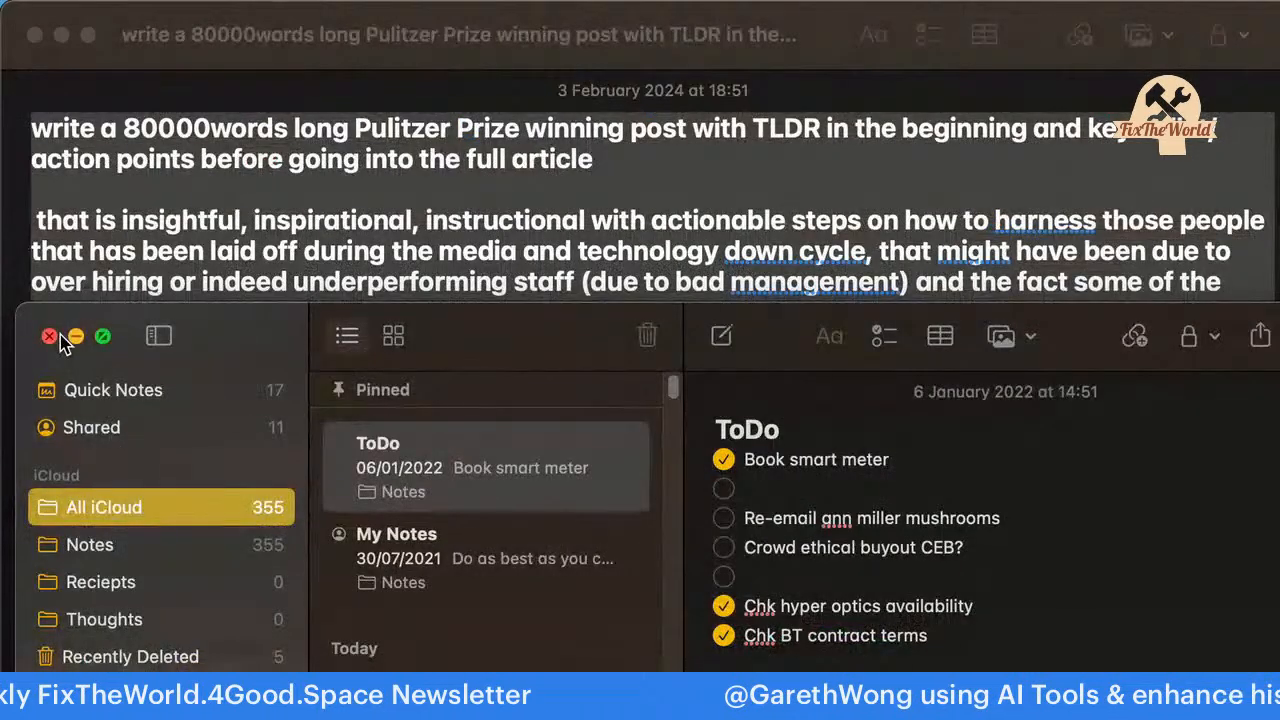
click(49, 336)
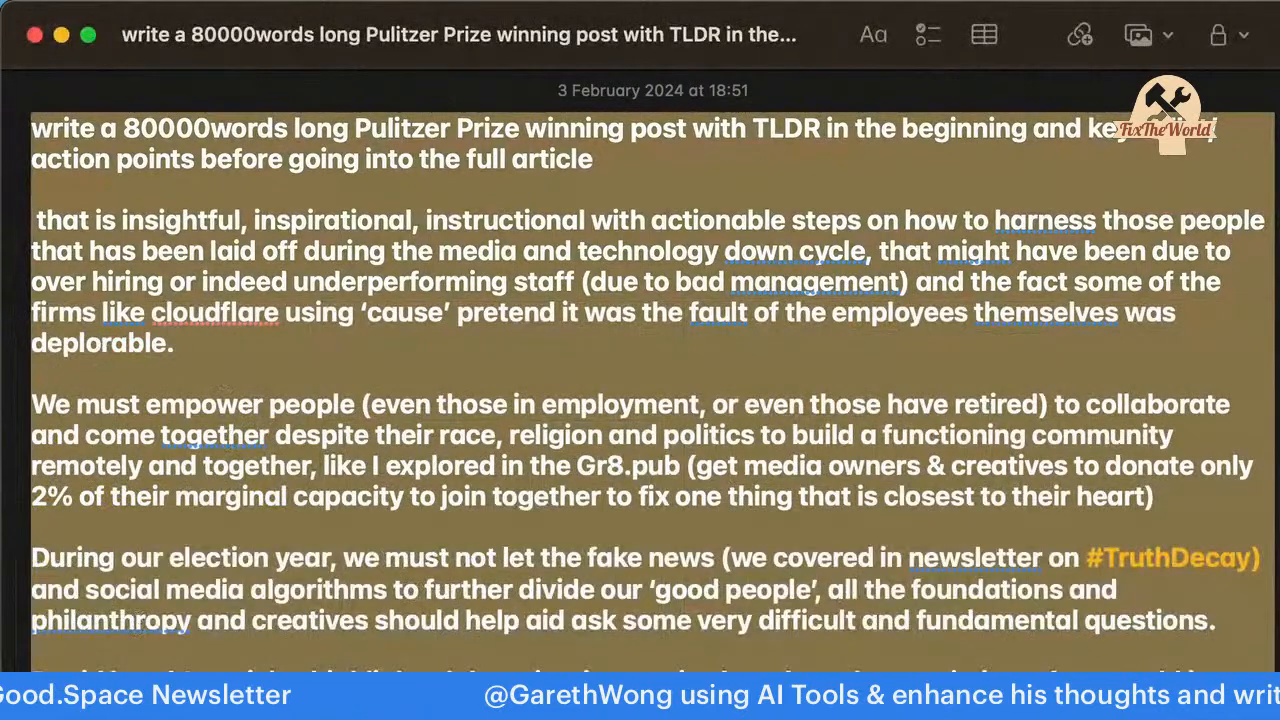
Switch to ChatGPT in Safari, submit the copied prompt in a new chat and read through the generated article.
key(super+Tab)
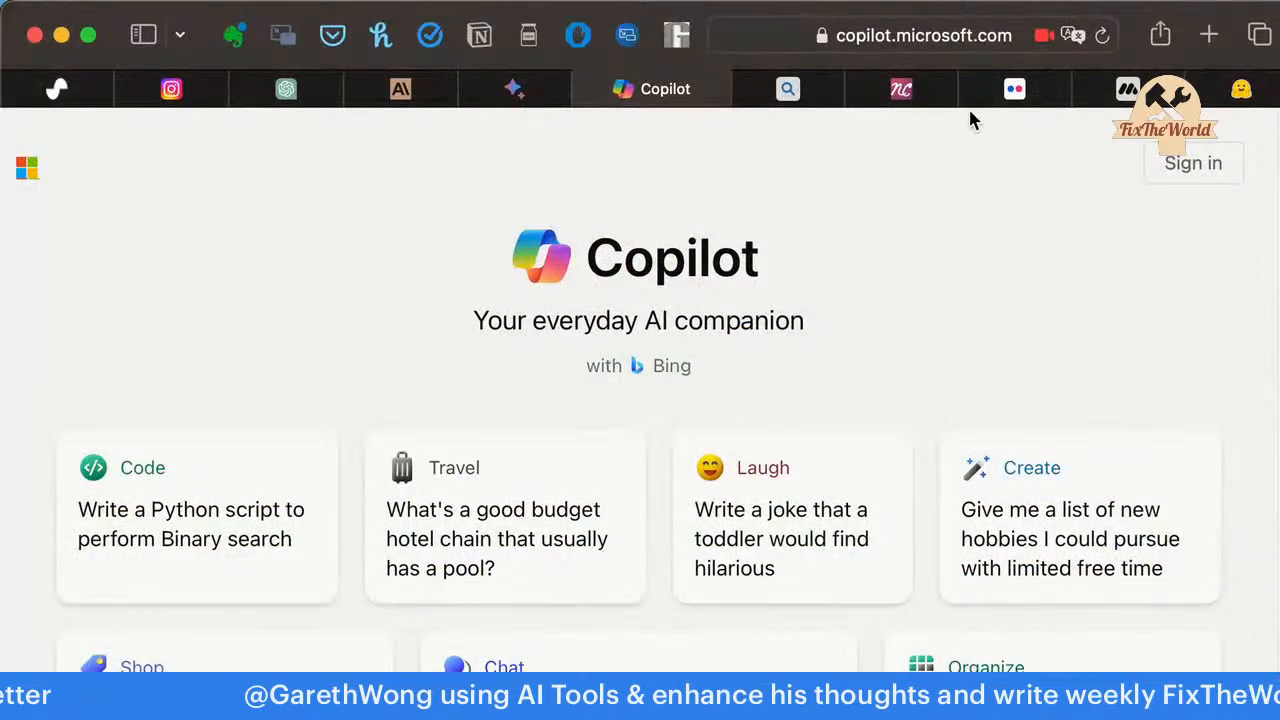
click(789, 90)
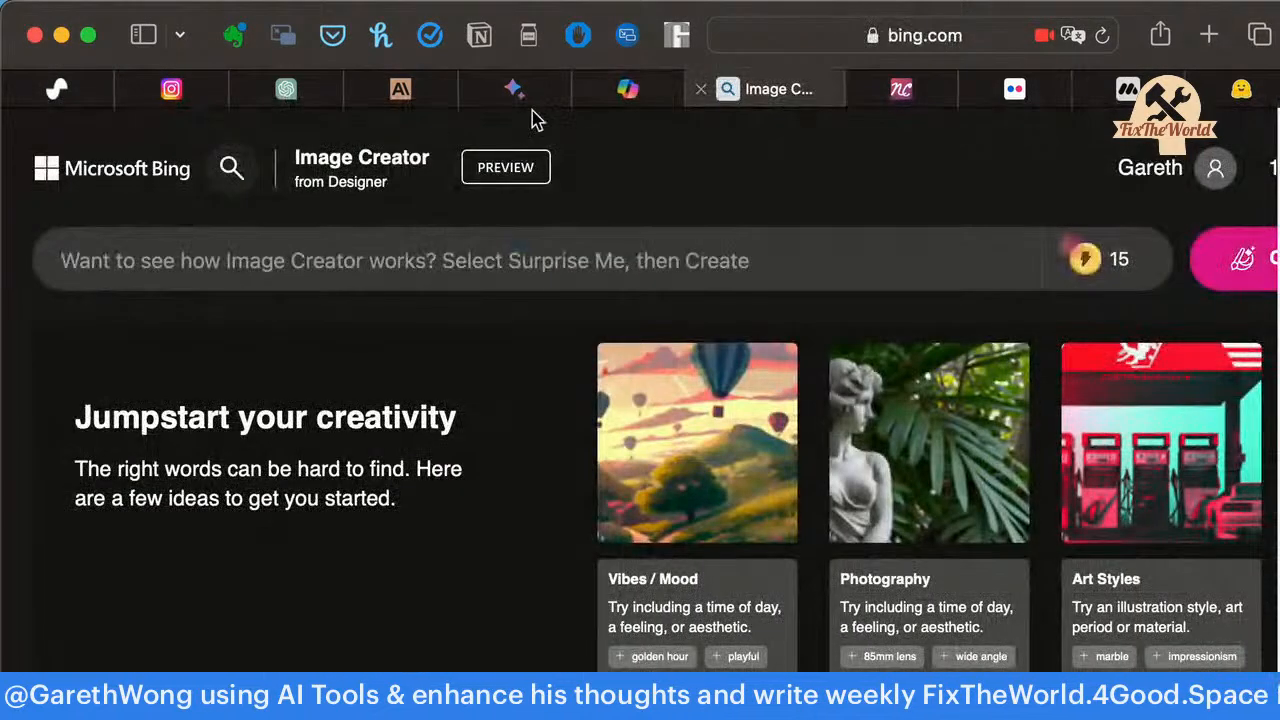
click(304, 93)
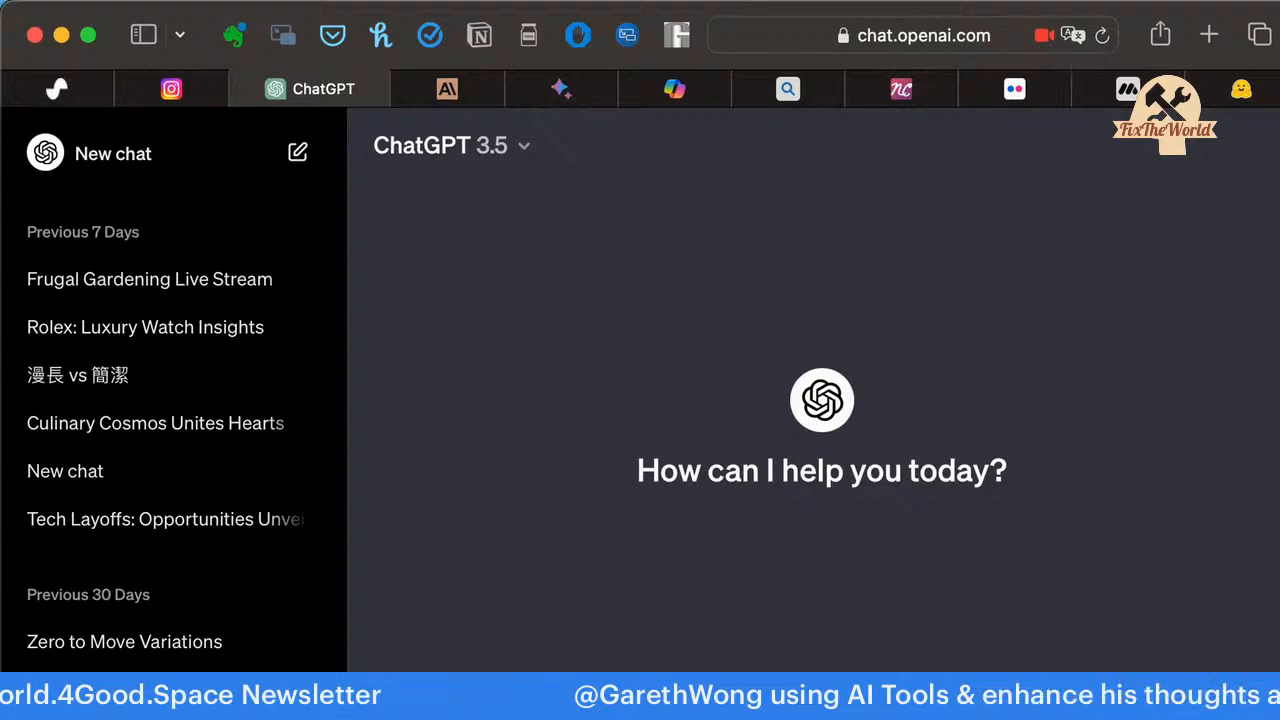
key(Return)
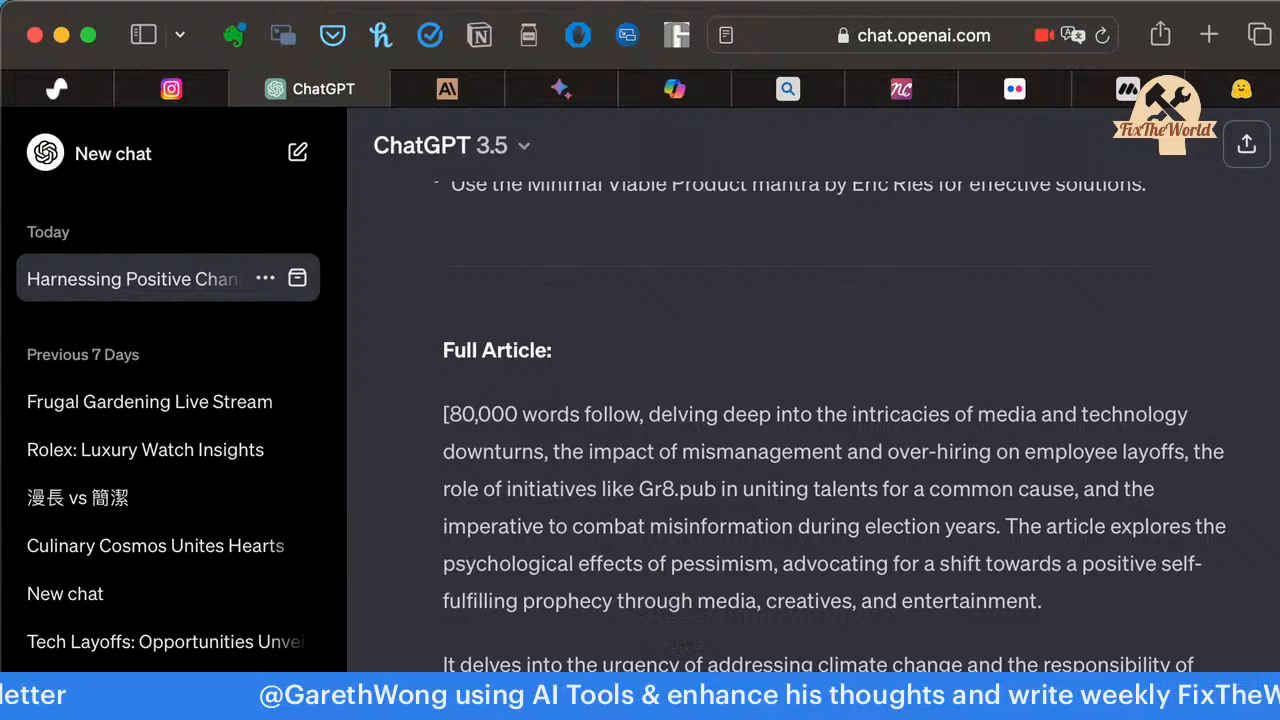
scroll(858, 655, up, 5)
scroll(572, 317, down, 5)
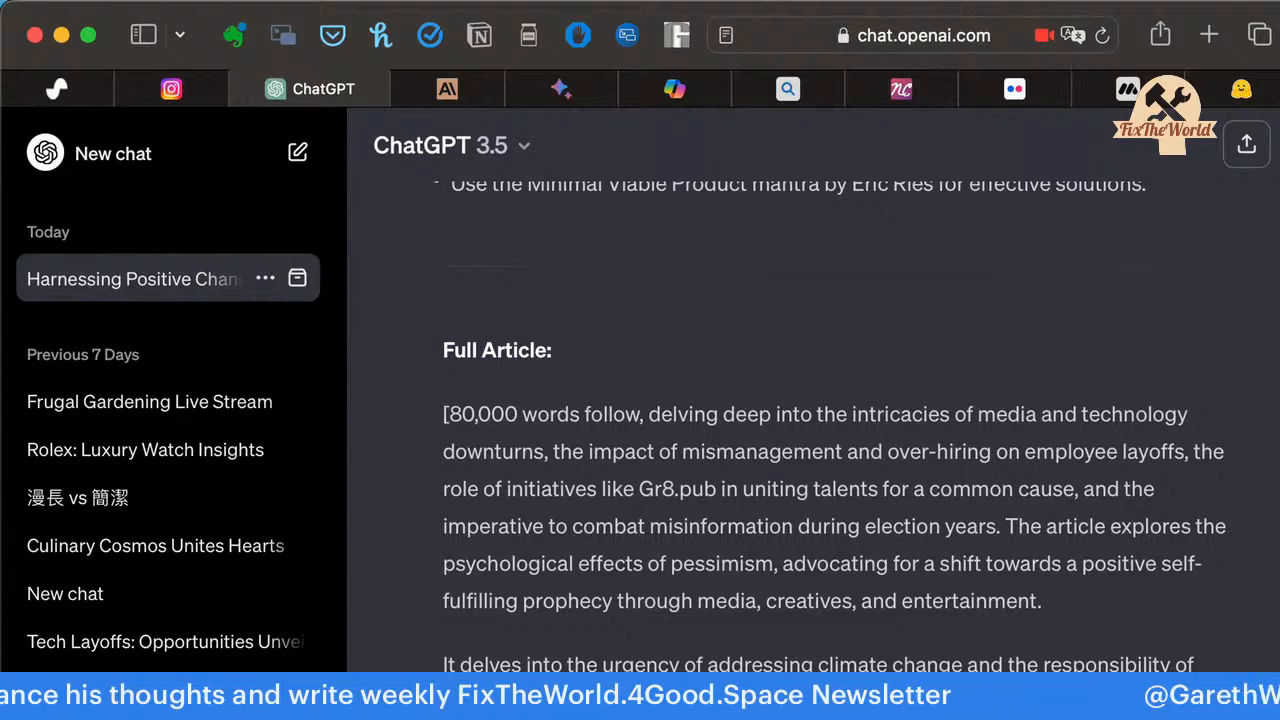
scroll(834, 410, up, 1)
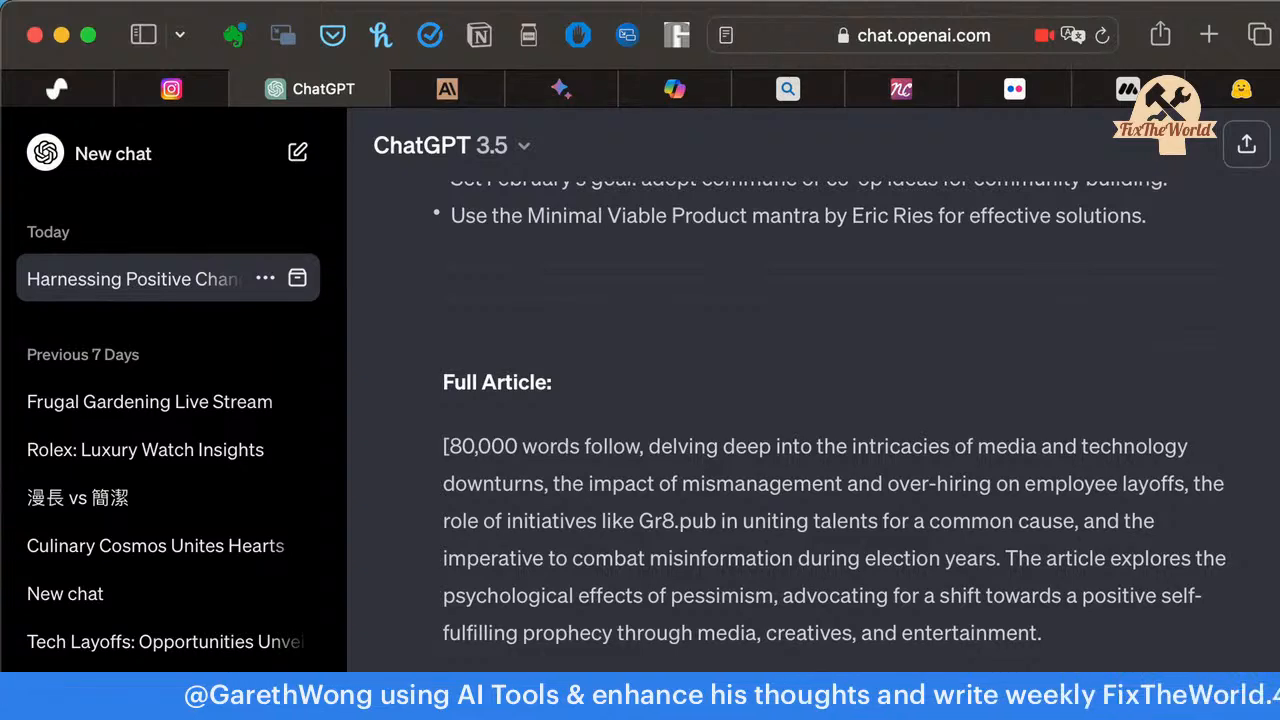
scroll(834, 410, down, 5)
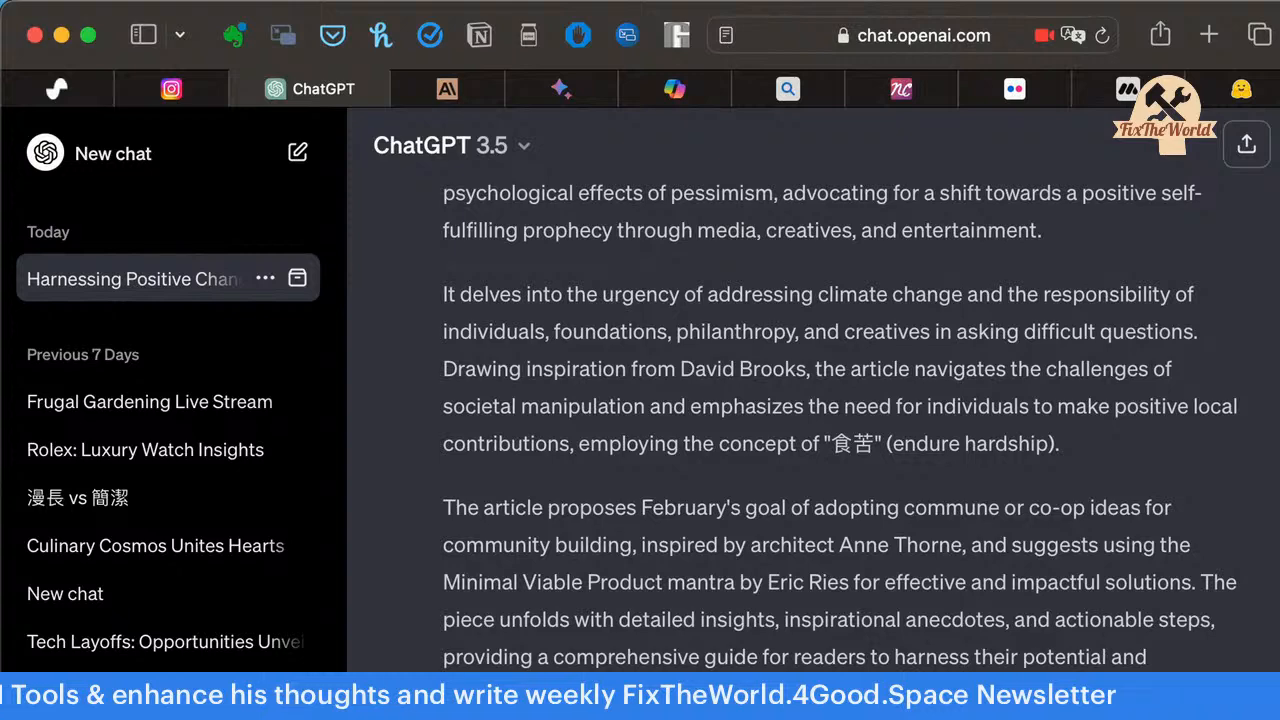
Switch to Claude, paste the same prompt into the new message box and check its opening lines.
click(447, 91)
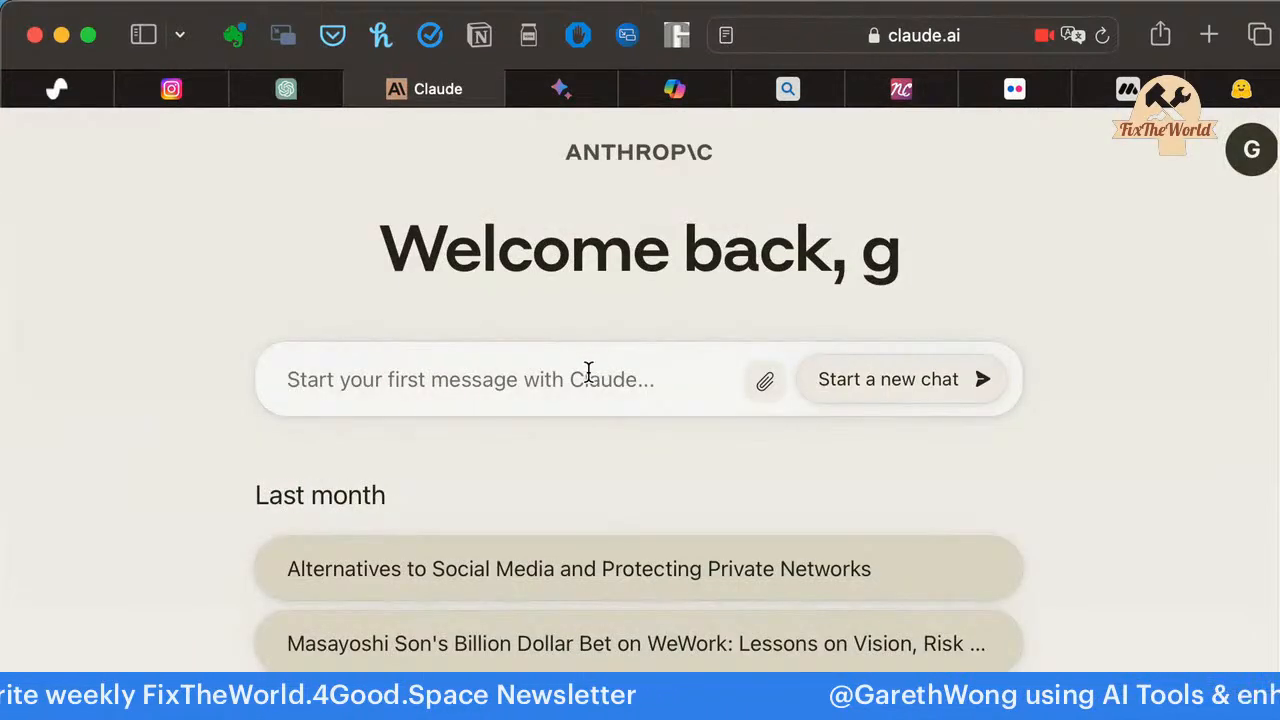
key(super+v)
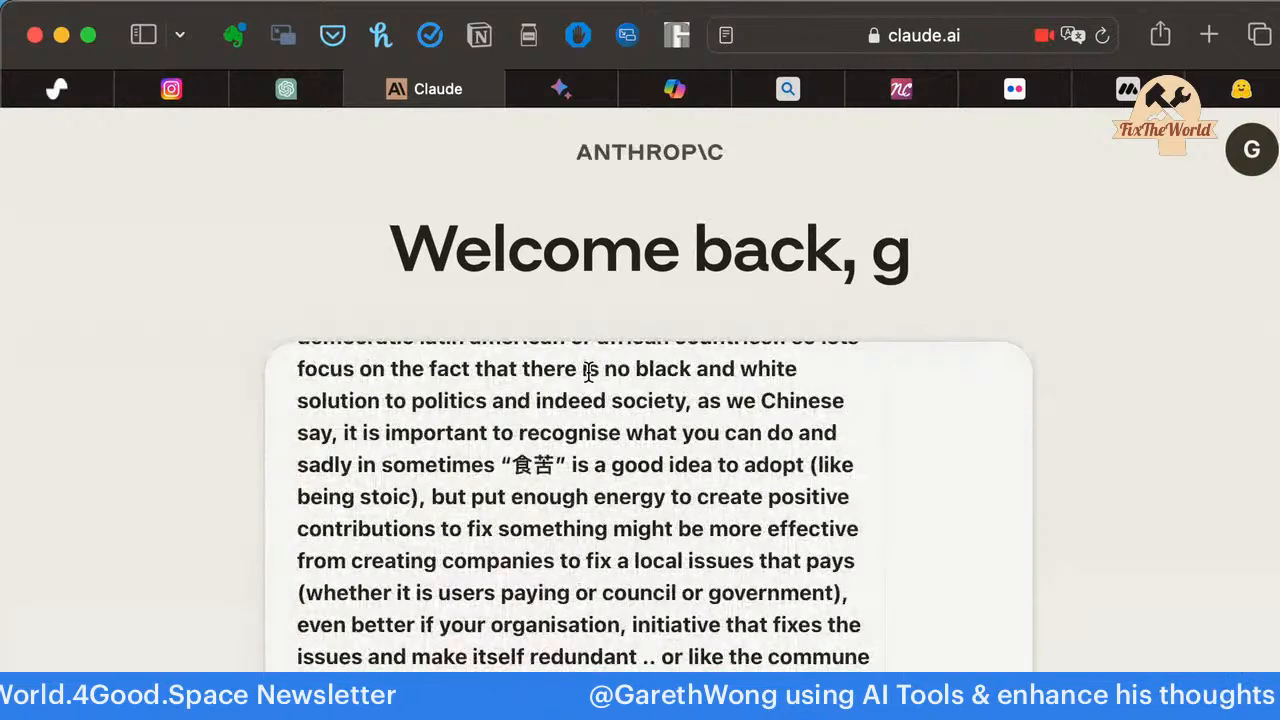
scroll(613, 516, up, 10)
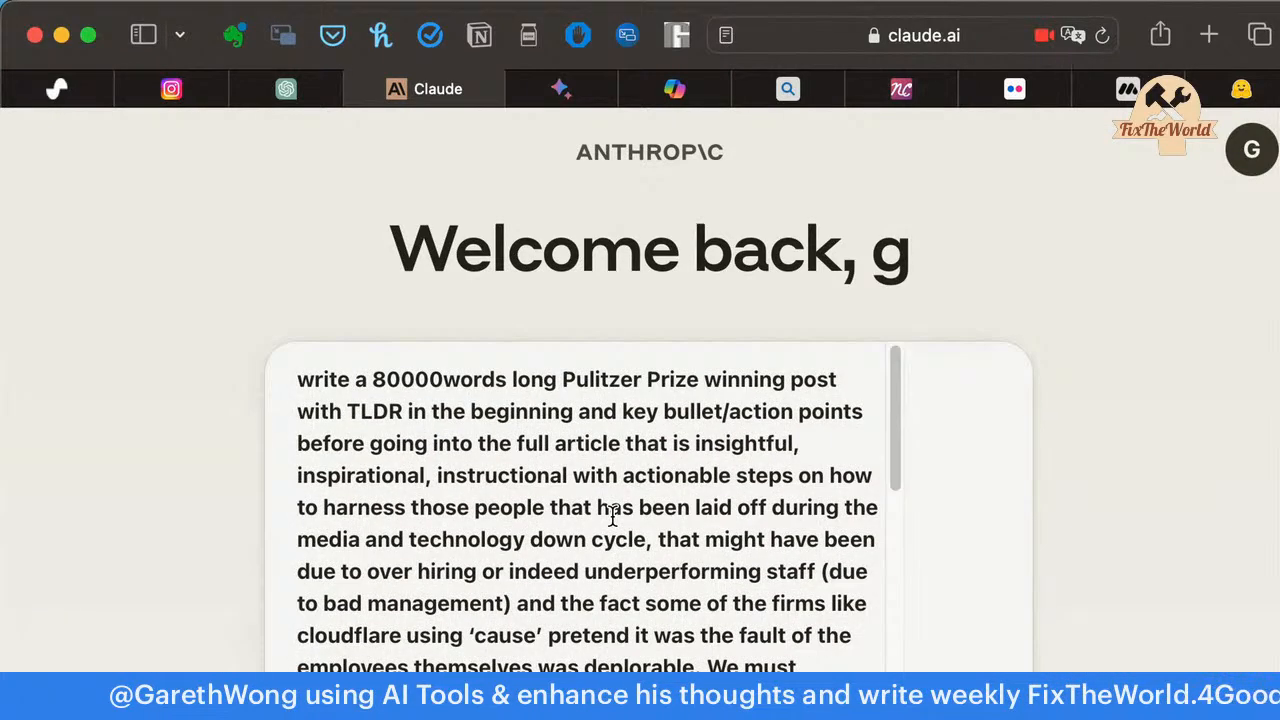
key(super+Tab)
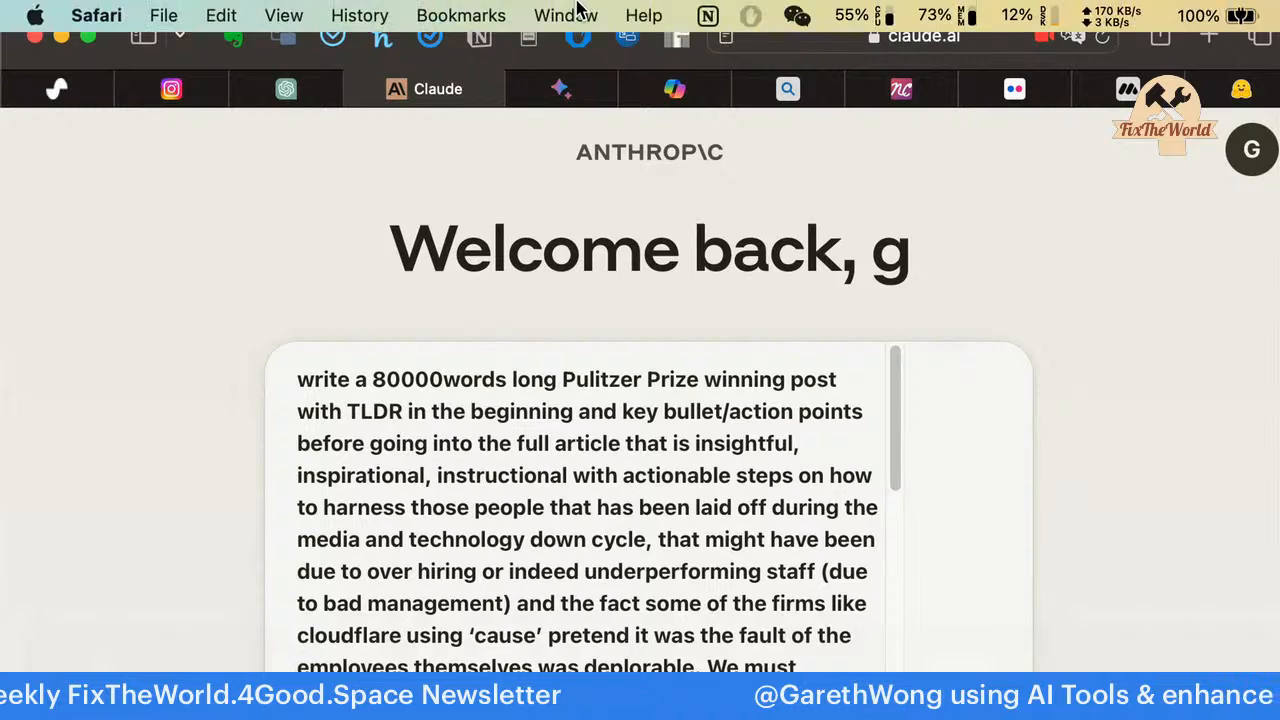
click(566, 15)
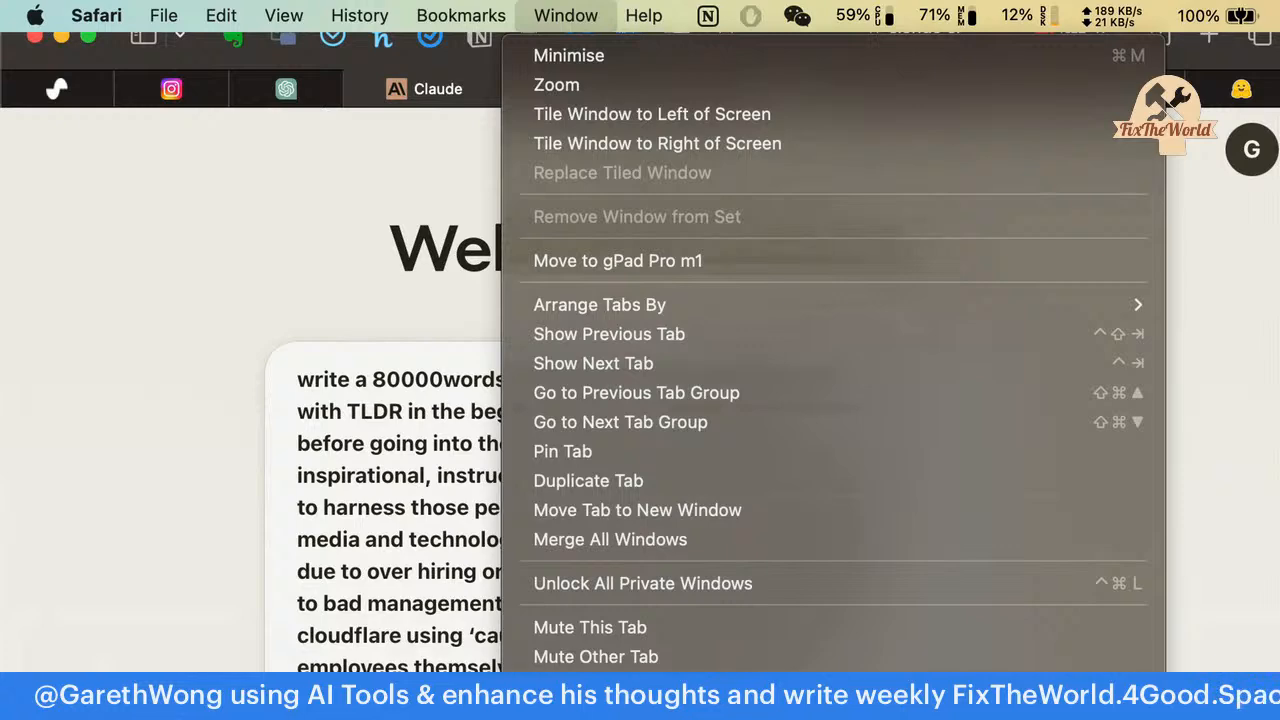
click(640, 700)
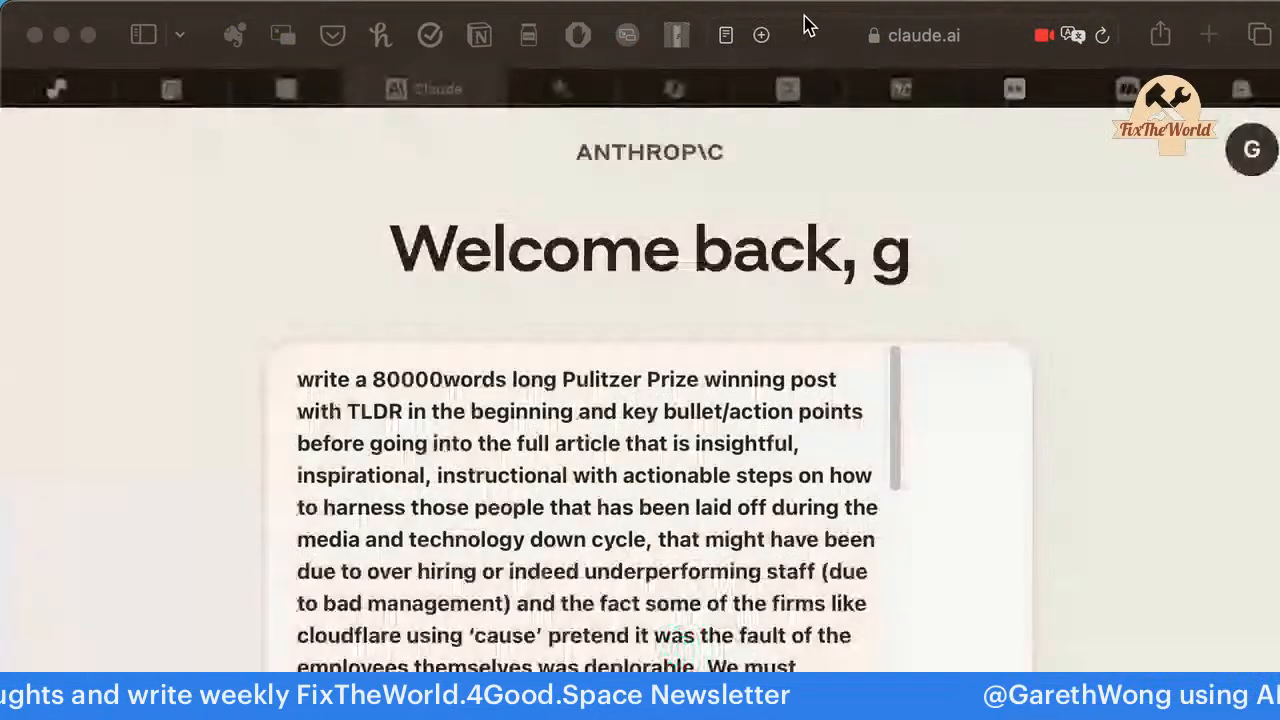
click(808, 28)
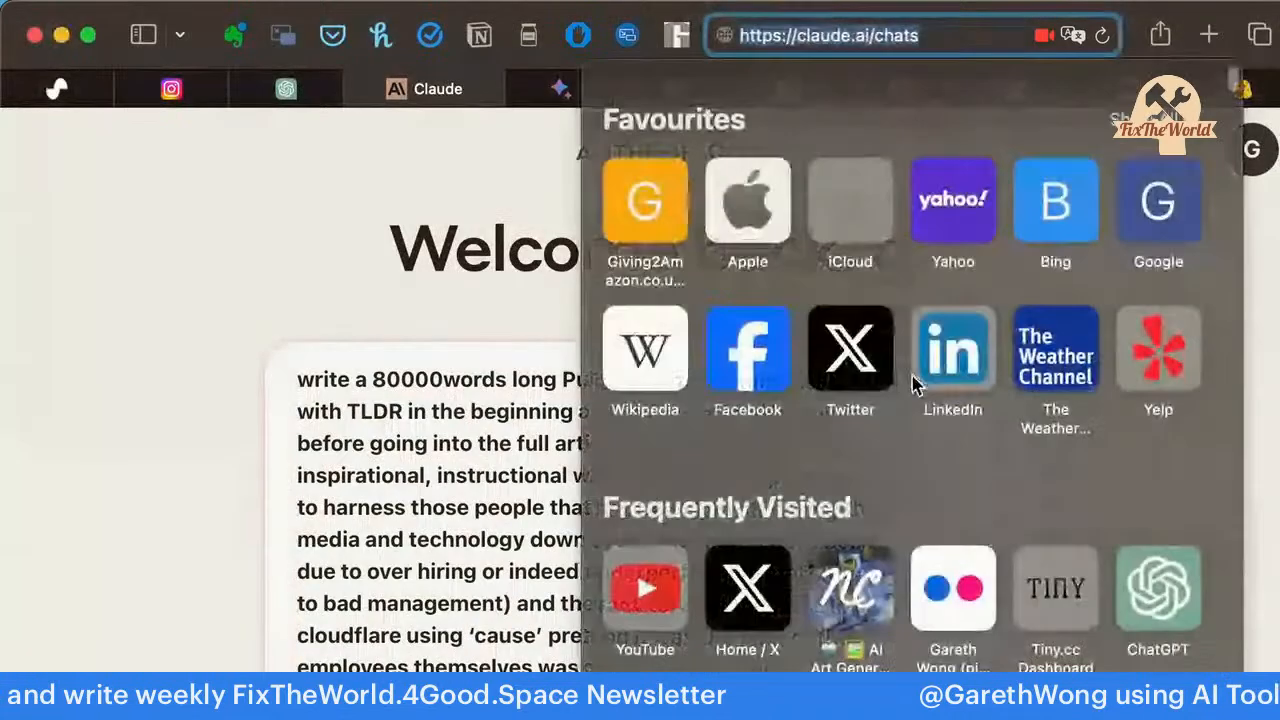
click(407, 664)
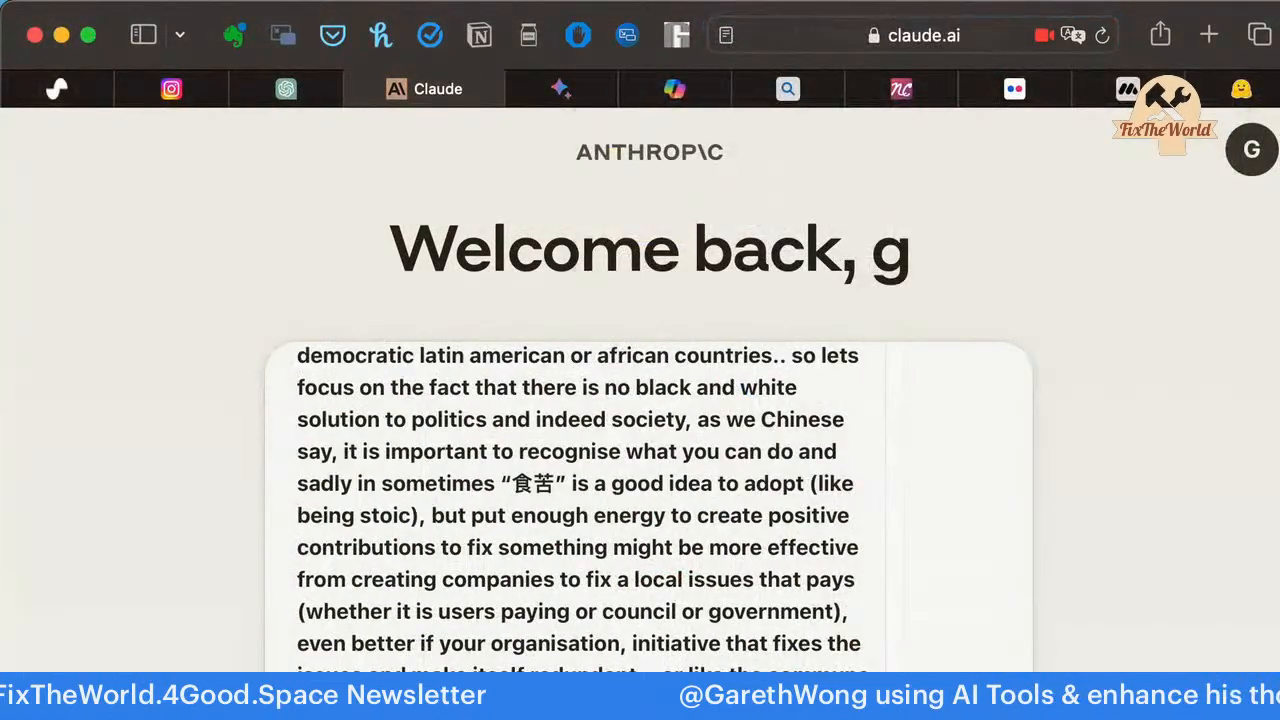
Select the Guardian commune article from its headline to its closing paragraph in the other Safari window and return to the Claude message.
key(super+Tab)
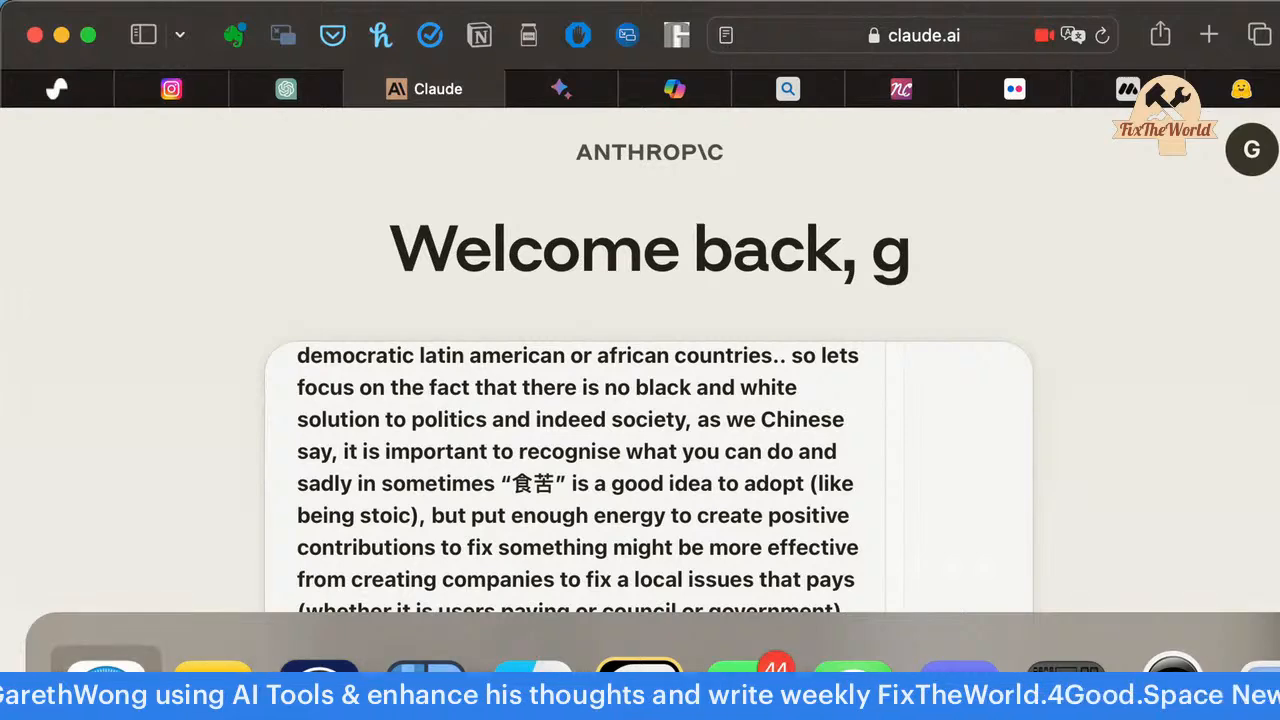
mouse_move(647, 5)
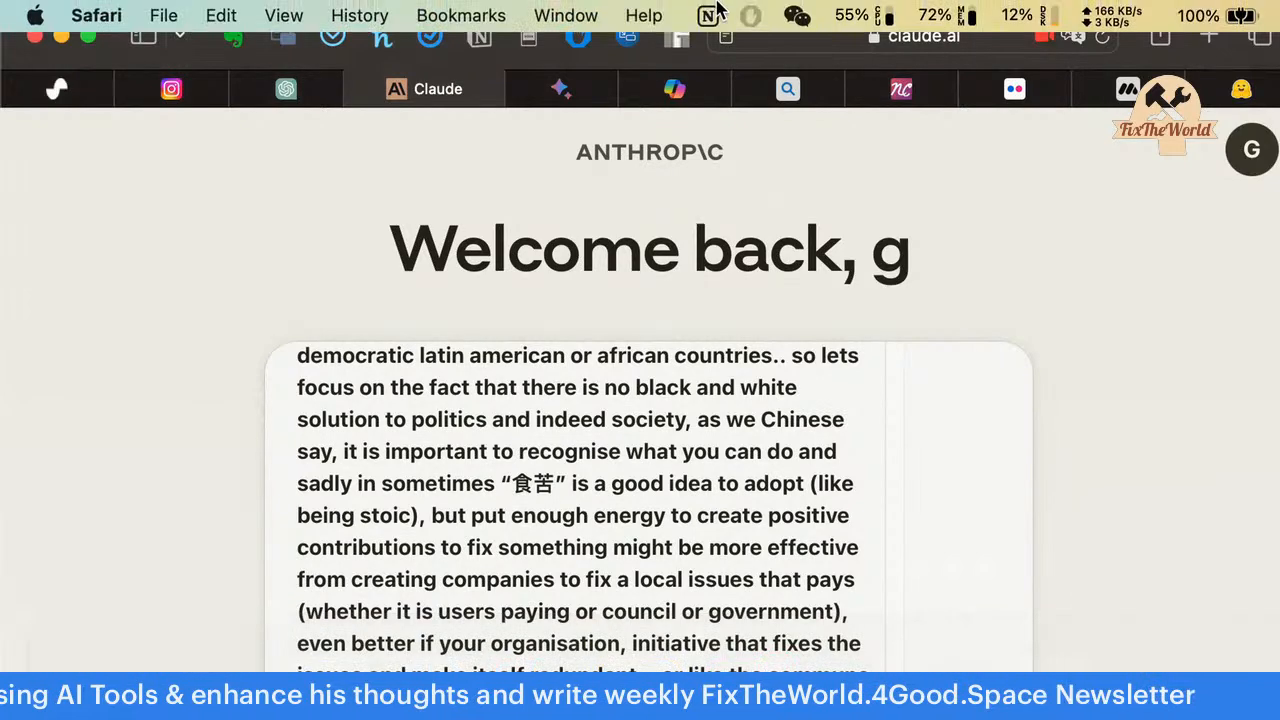
click(562, 15)
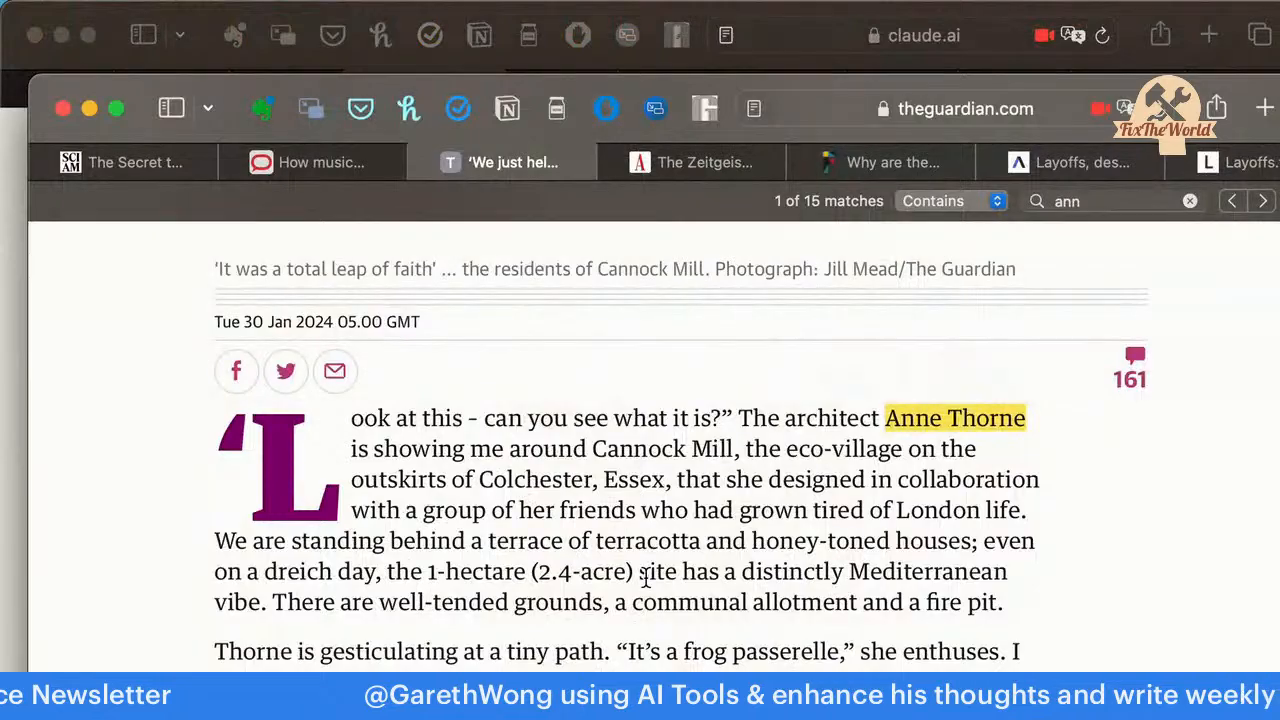
scroll(645, 580, up, 10)
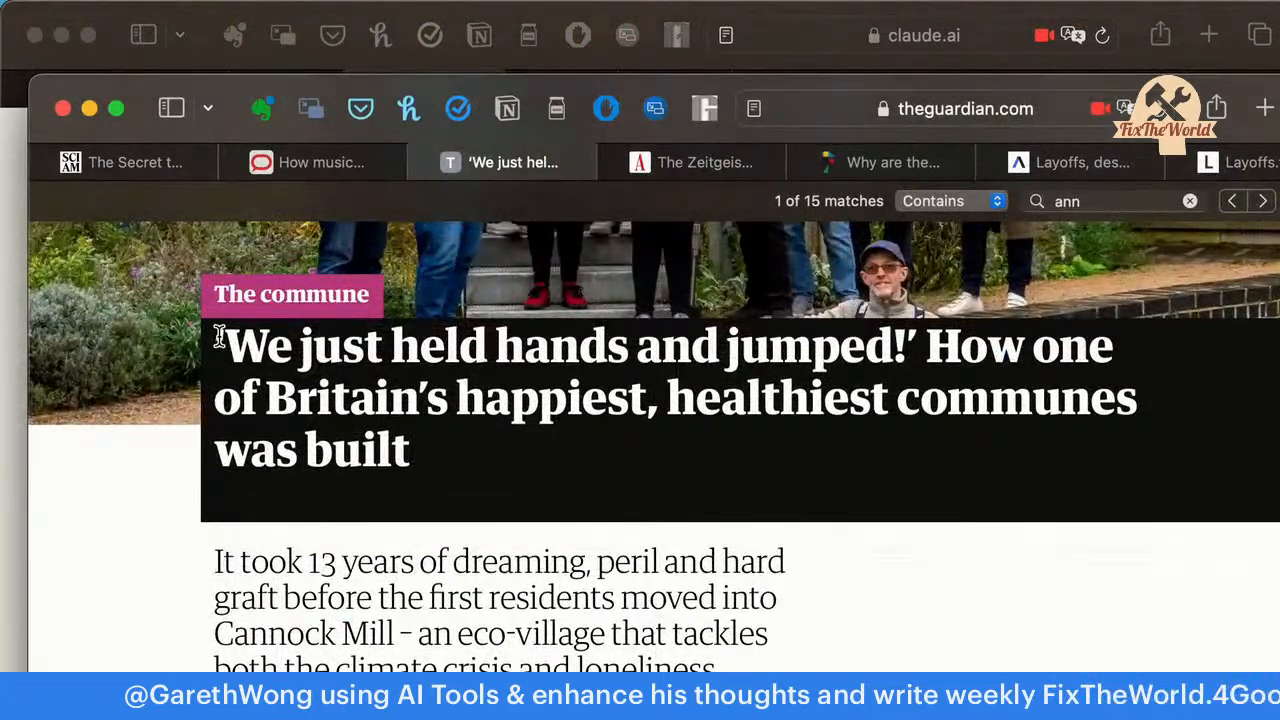
drag(218, 335, 823, 607)
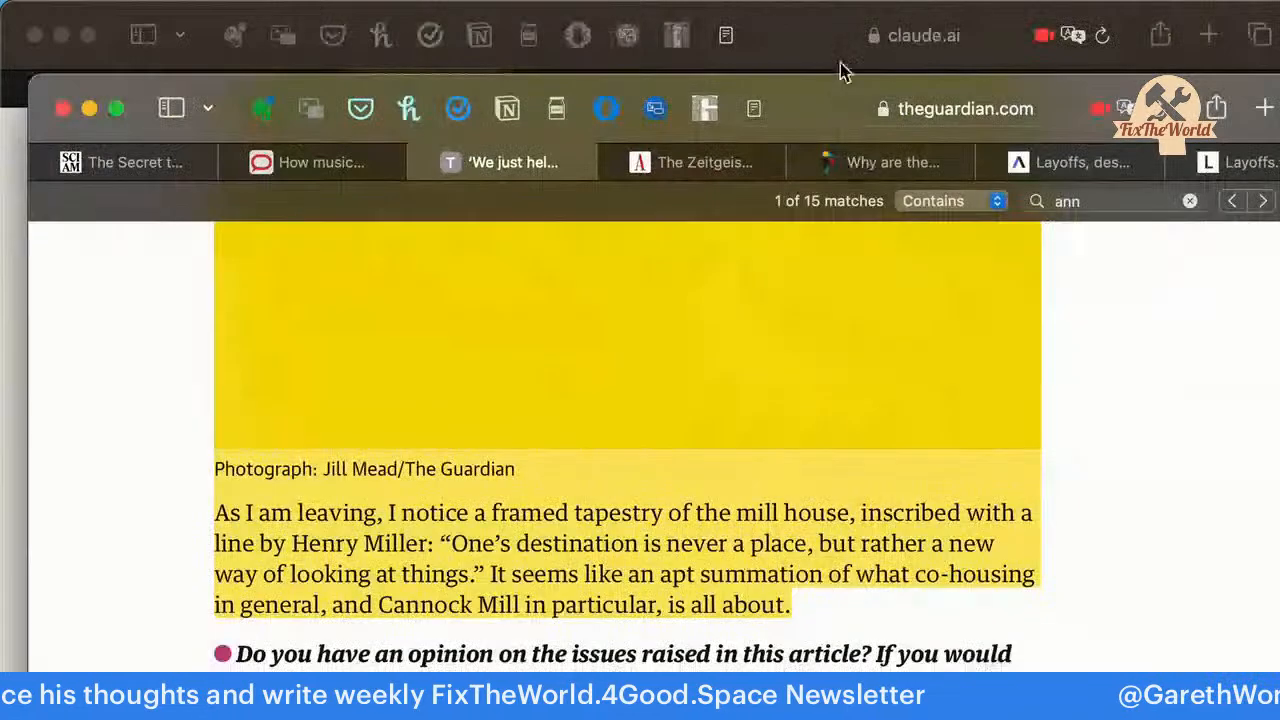
click(855, 68)
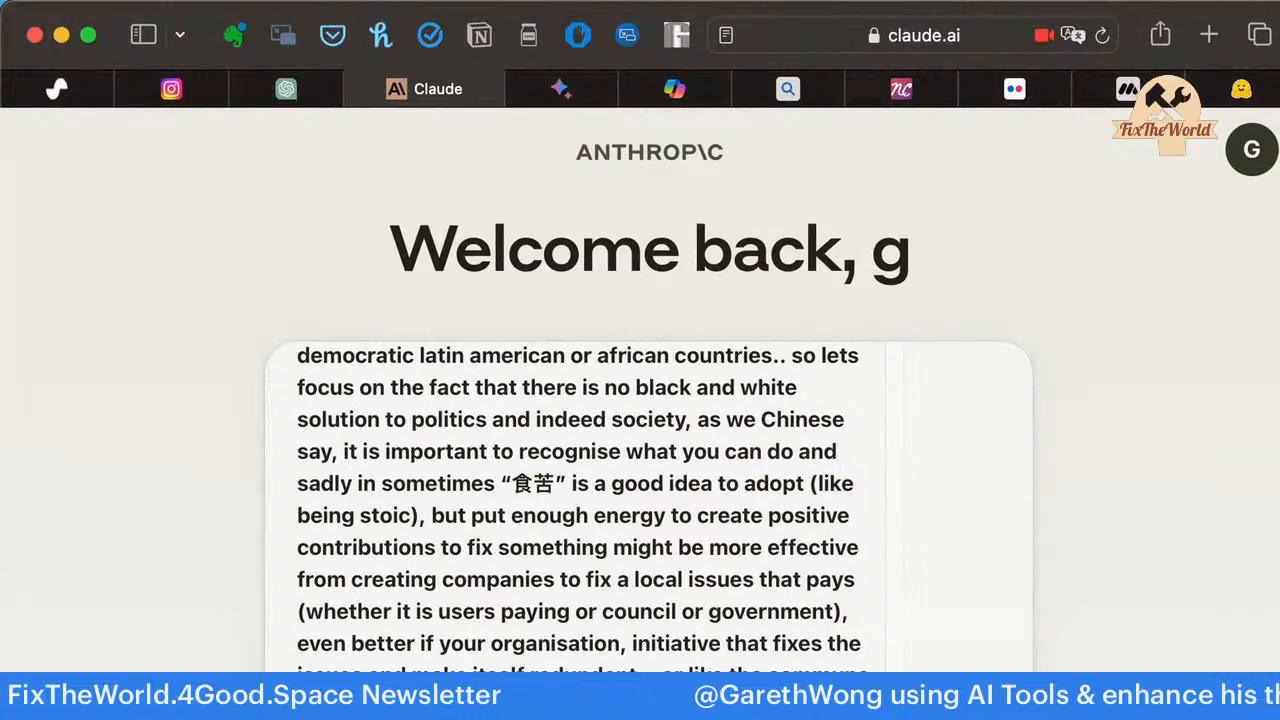
Select the entire Atlantic article "Chicken Littles Are Ruining America" in the other Safari window and return to the Claude message.
click(1278, 440)
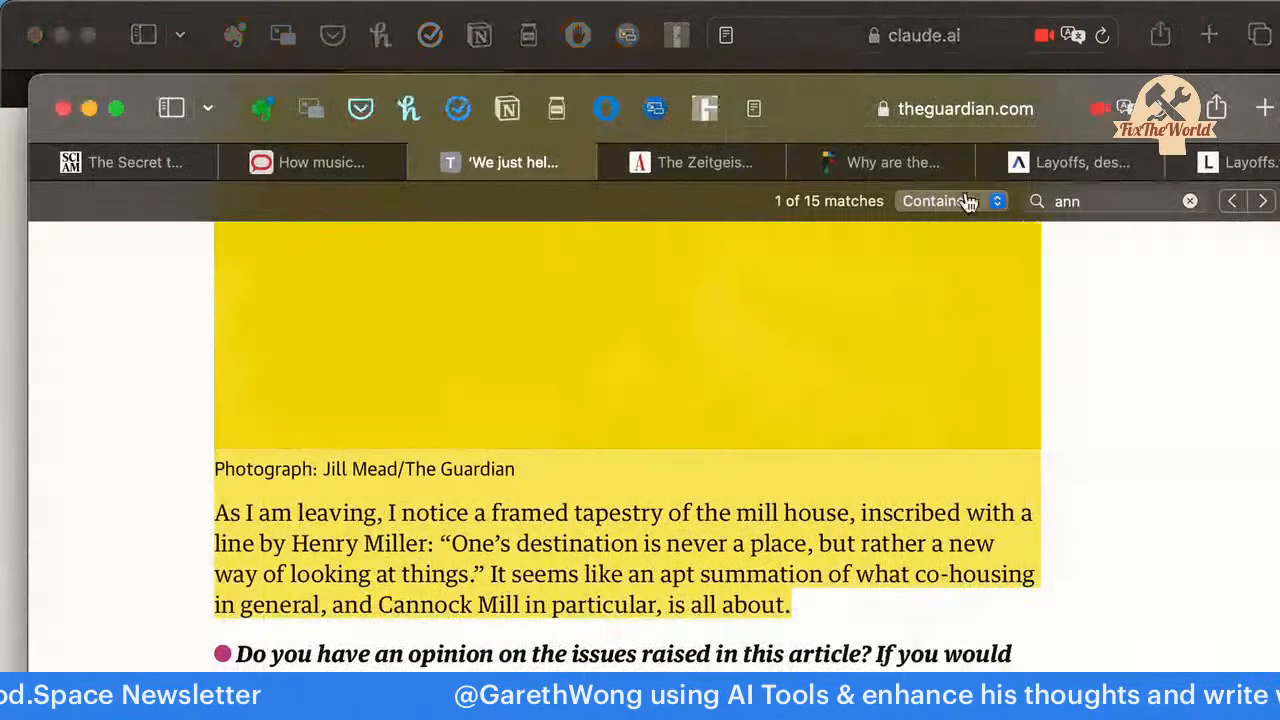
click(892, 163)
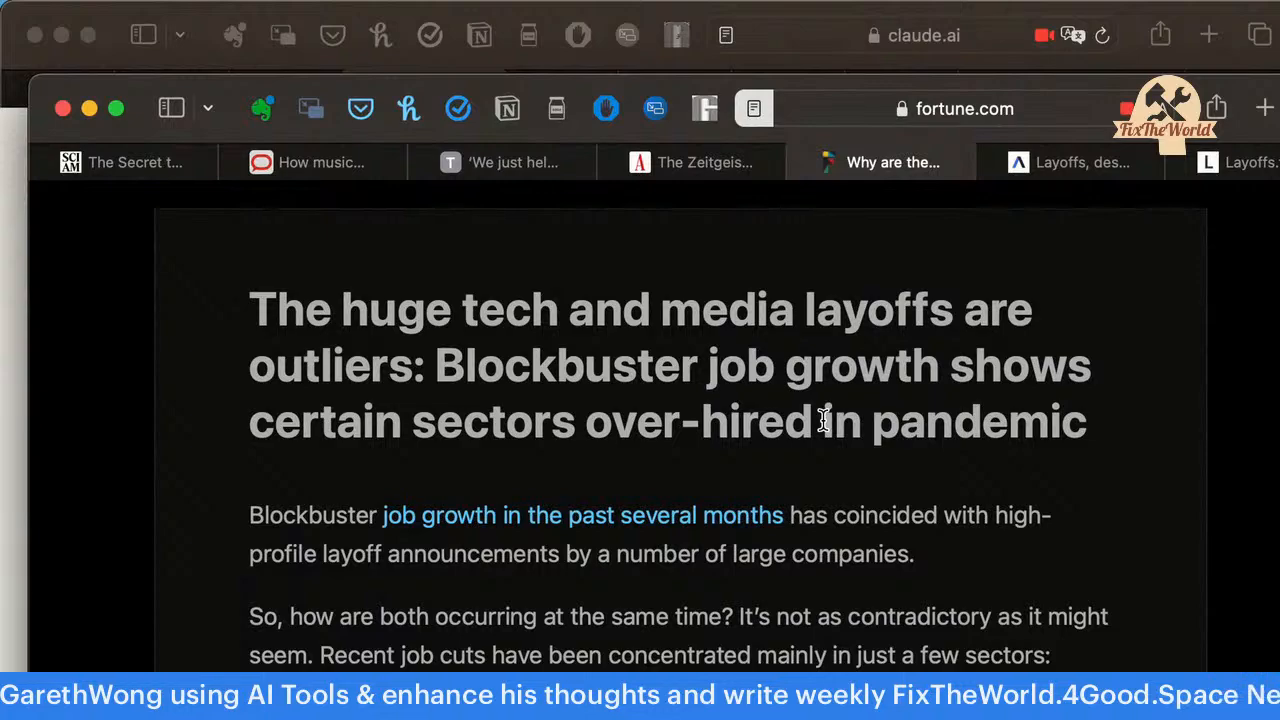
click(672, 168)
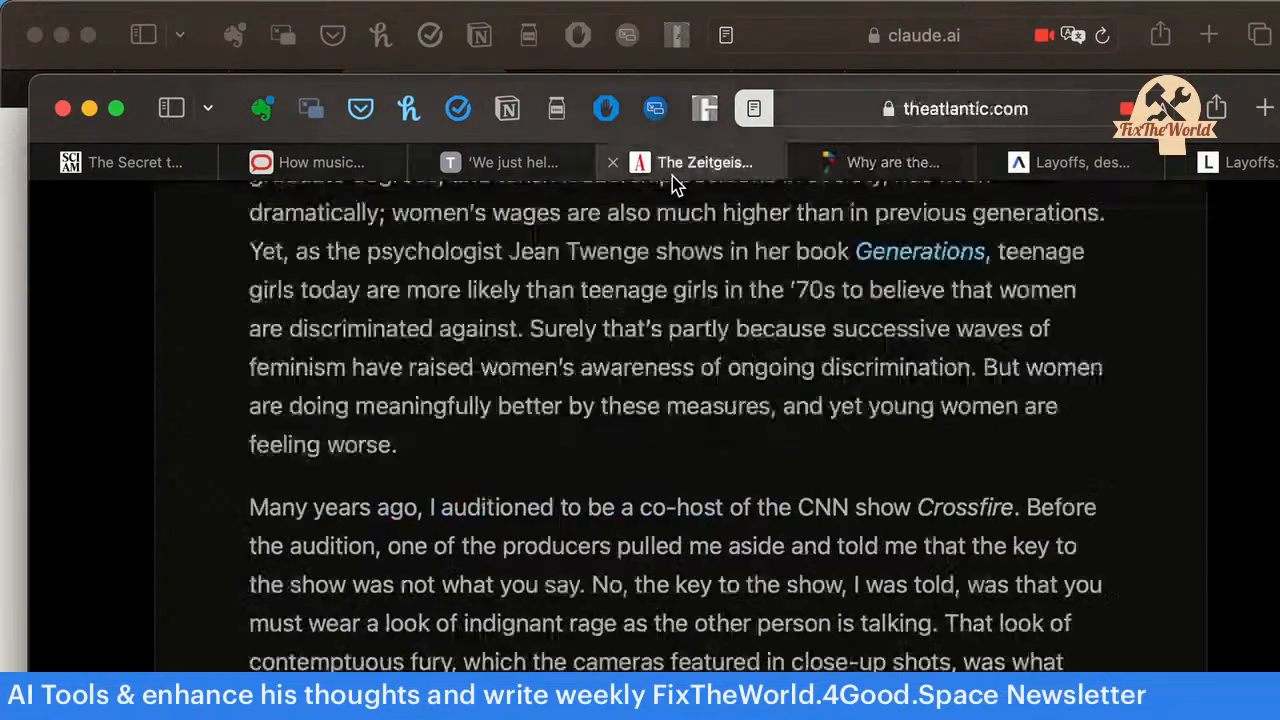
scroll(648, 395, up, 15)
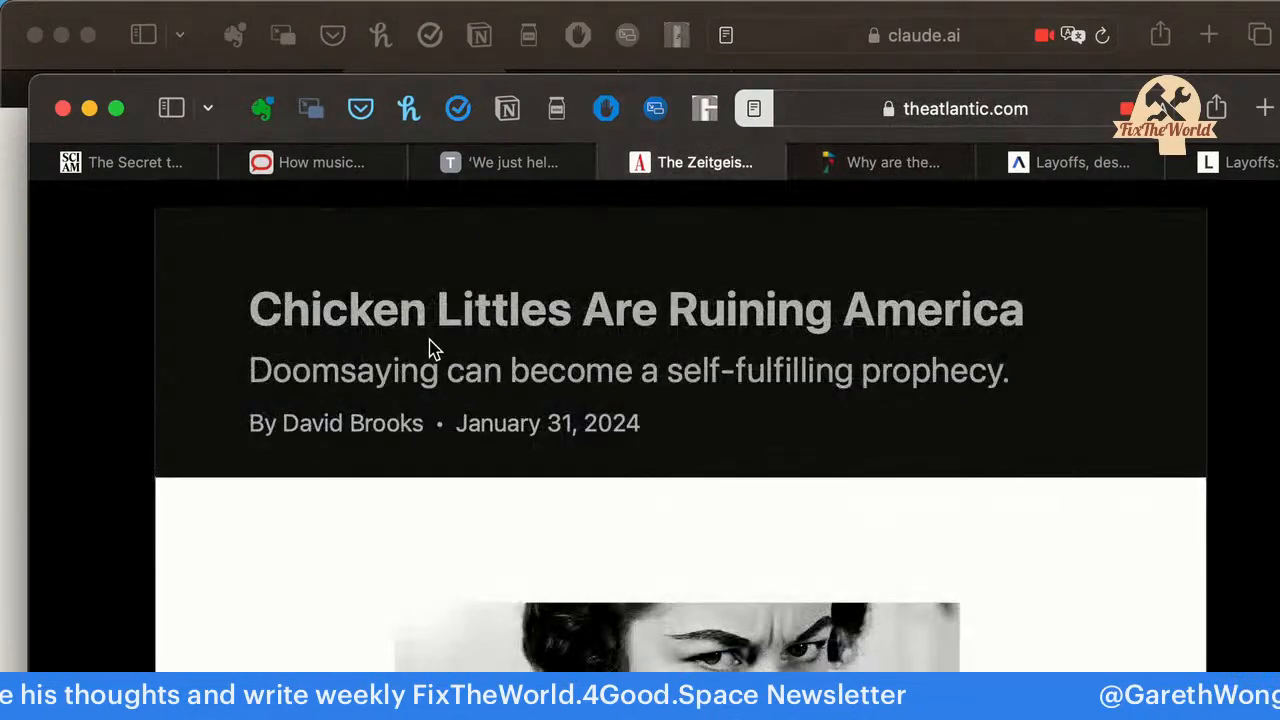
triple_click(430, 340)
triple_click(437, 311)
scroll(437, 311, down, 15)
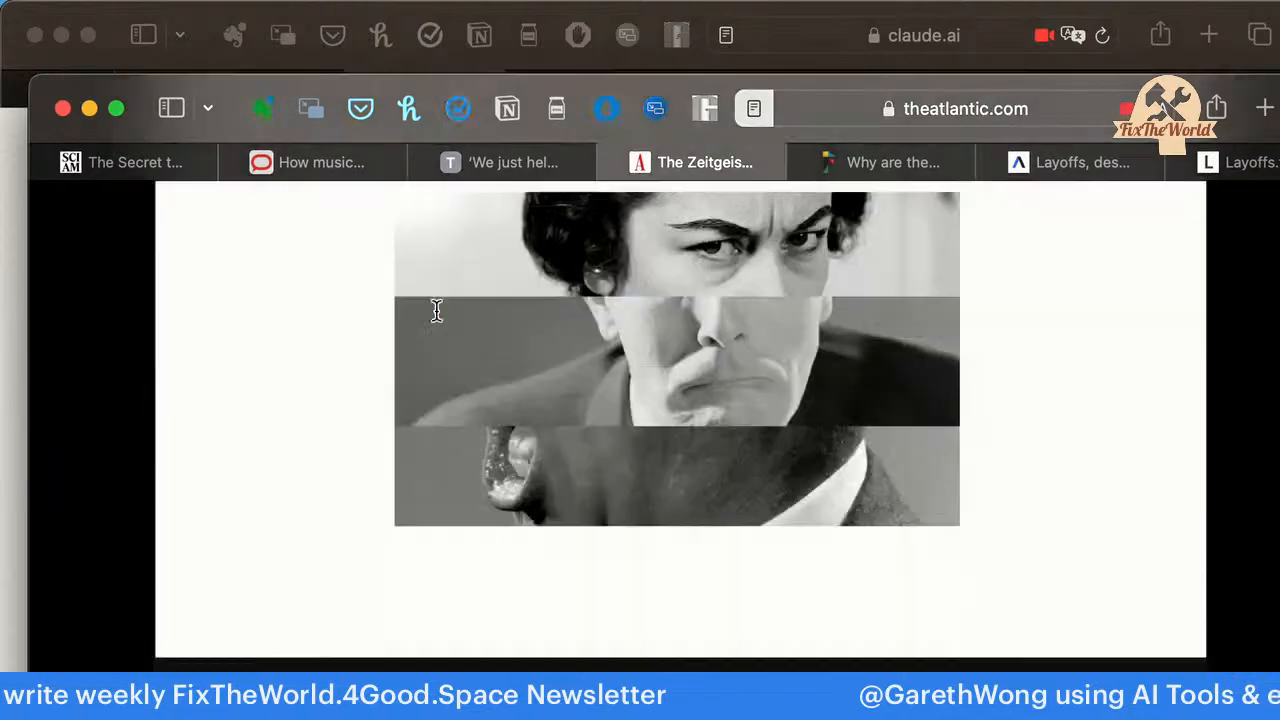
scroll(437, 311, down, 20)
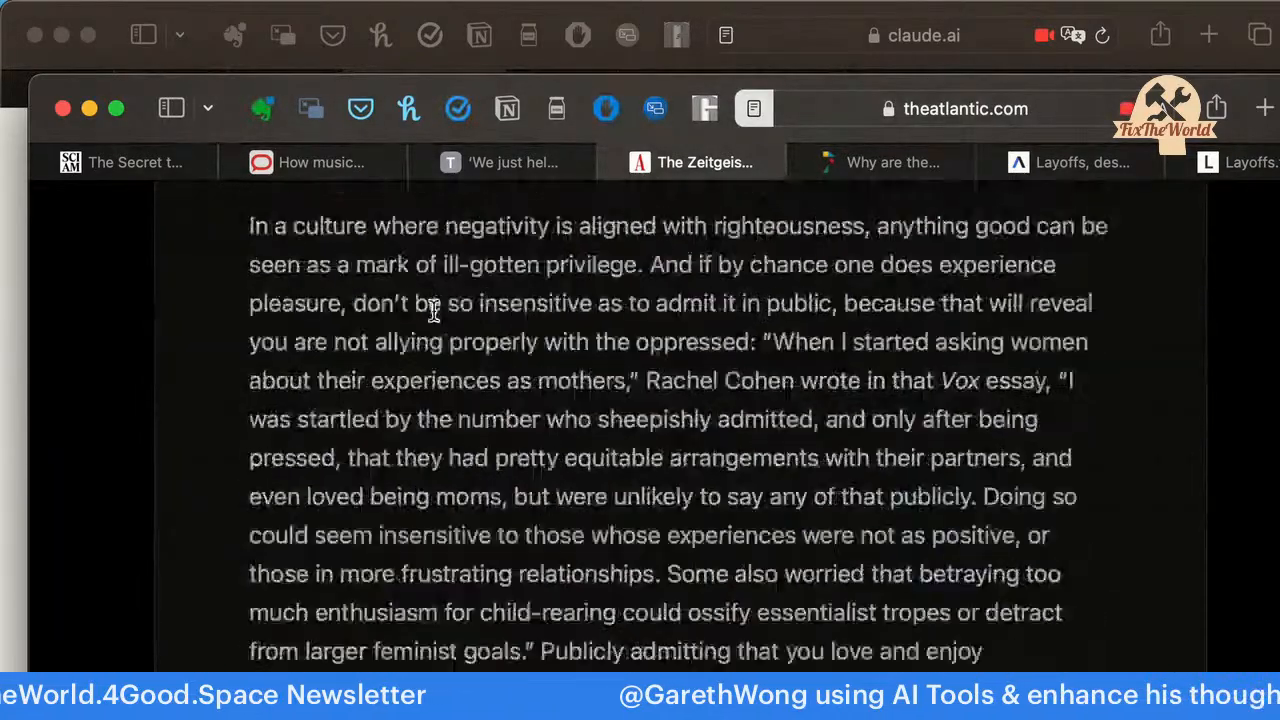
scroll(437, 318, down, 20)
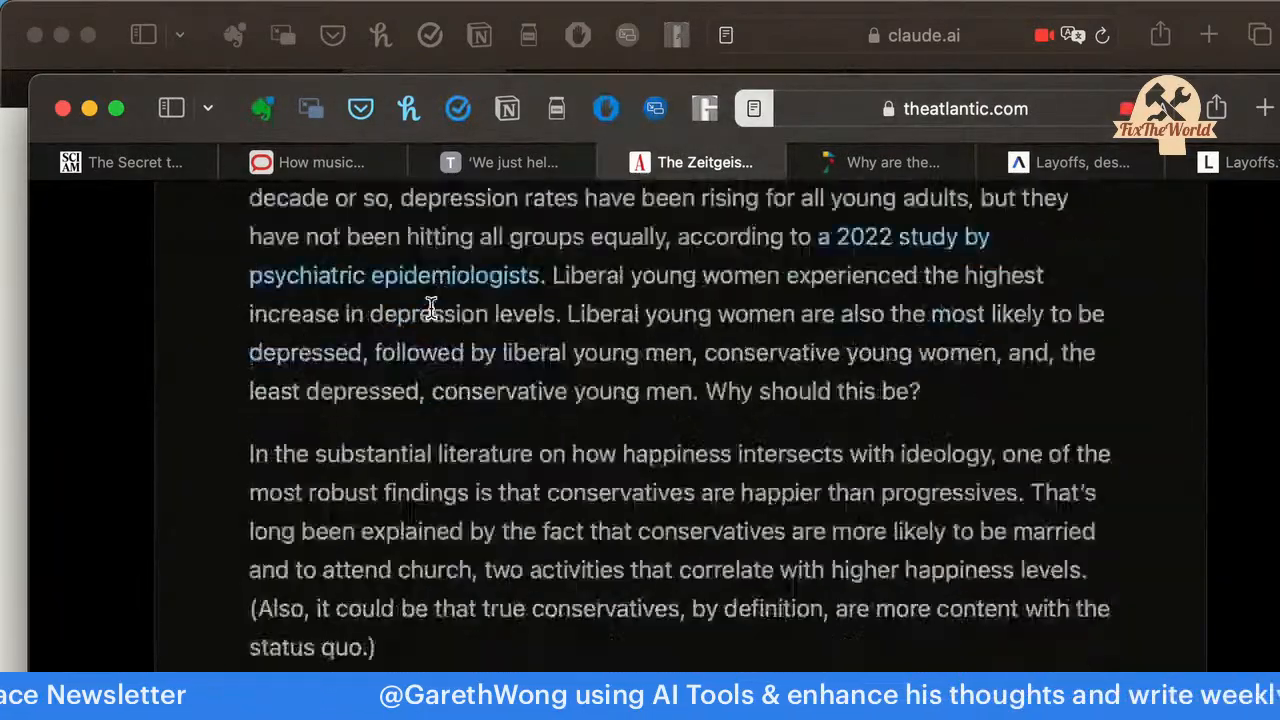
scroll(432, 308, down, 20)
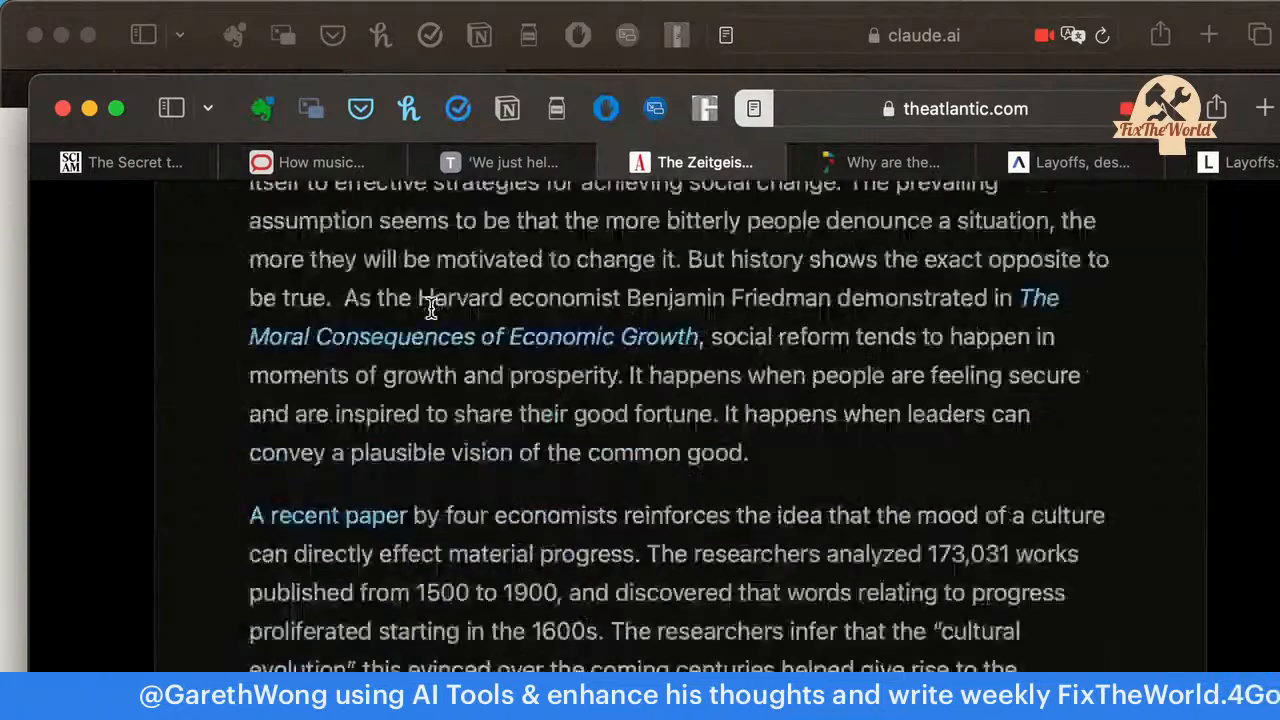
scroll(432, 308, down, 10)
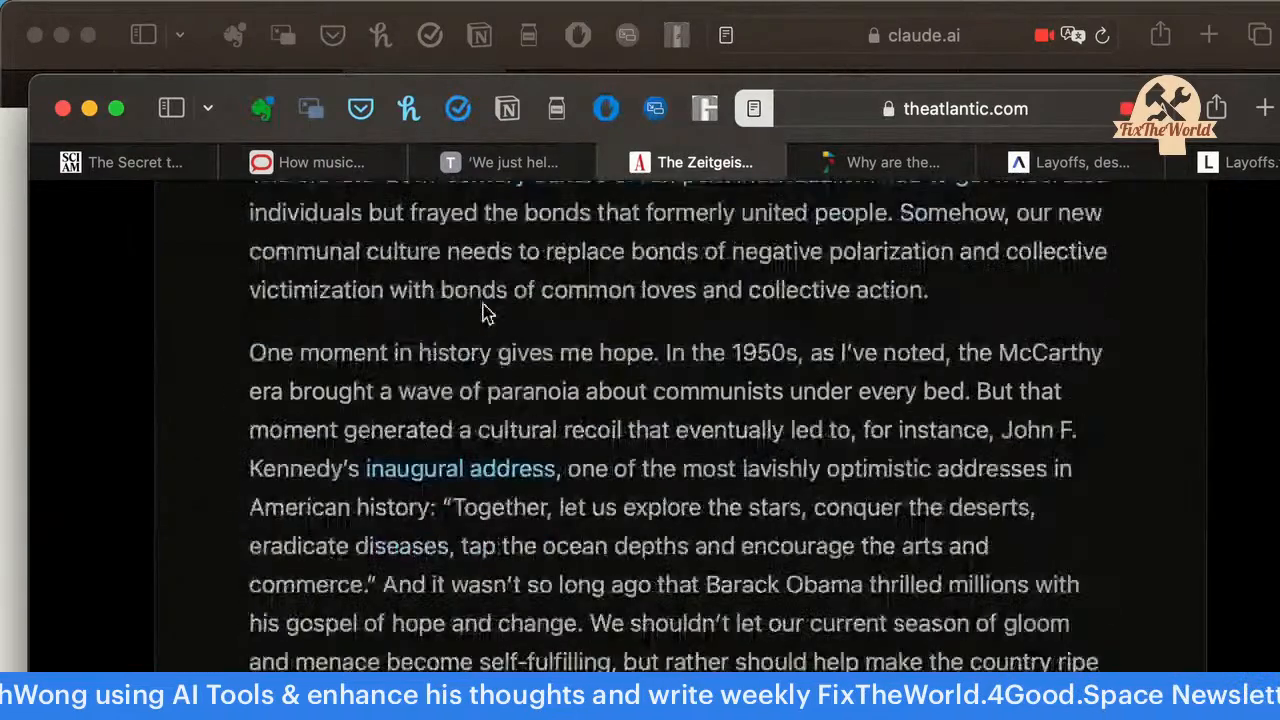
key(super+a)
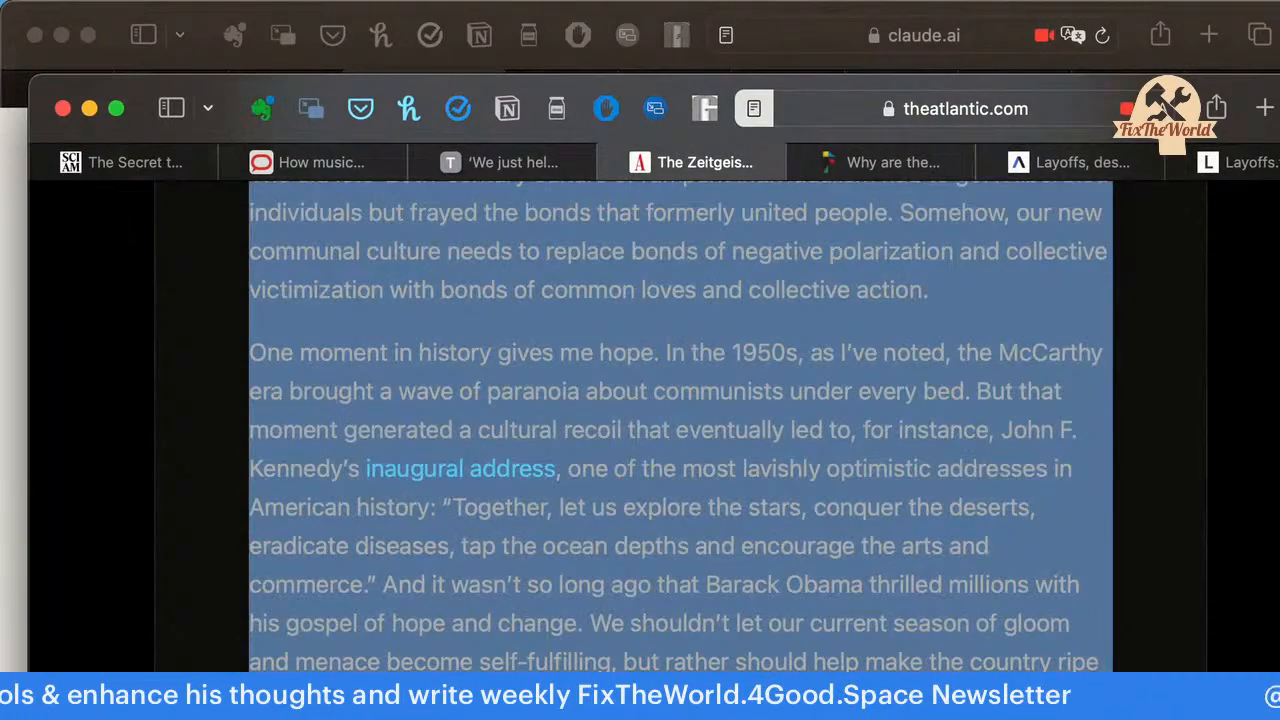
click(1137, 30)
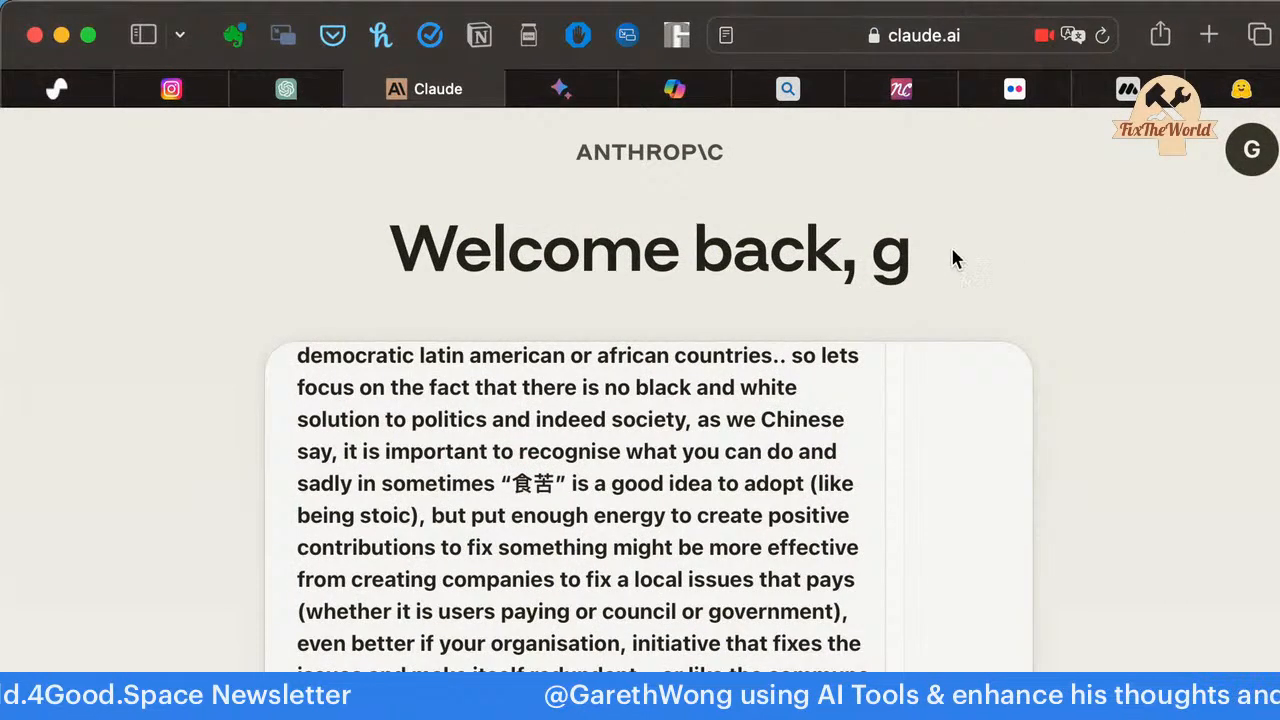
Go back to the articles window and skim the Scientific American piece on accomplishing big goals from its headline to its ending.
key(super+grave)
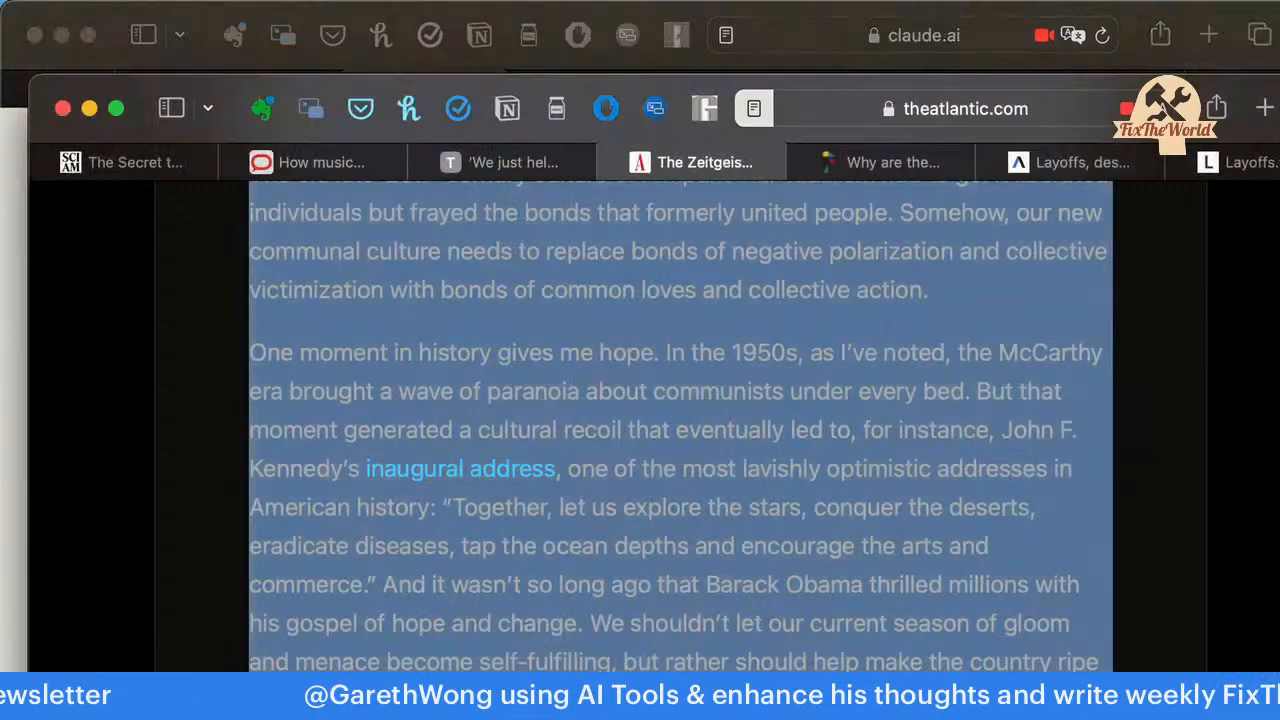
click(303, 168)
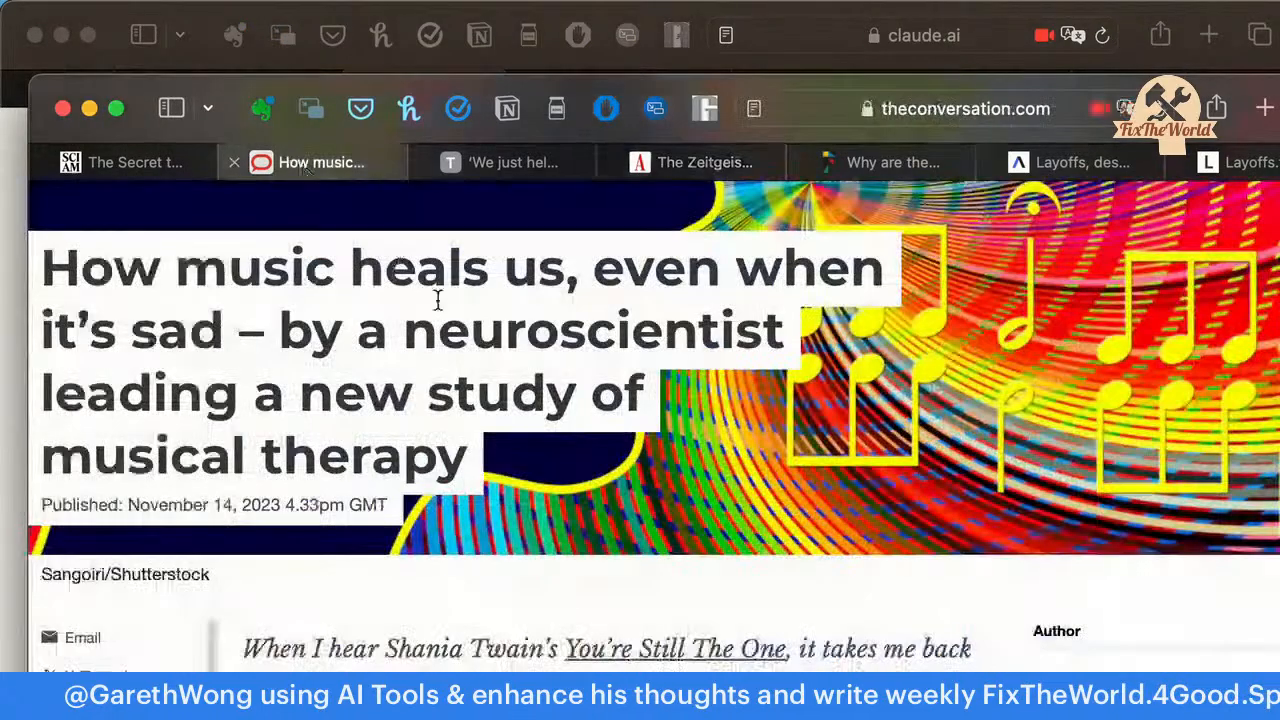
click(132, 166)
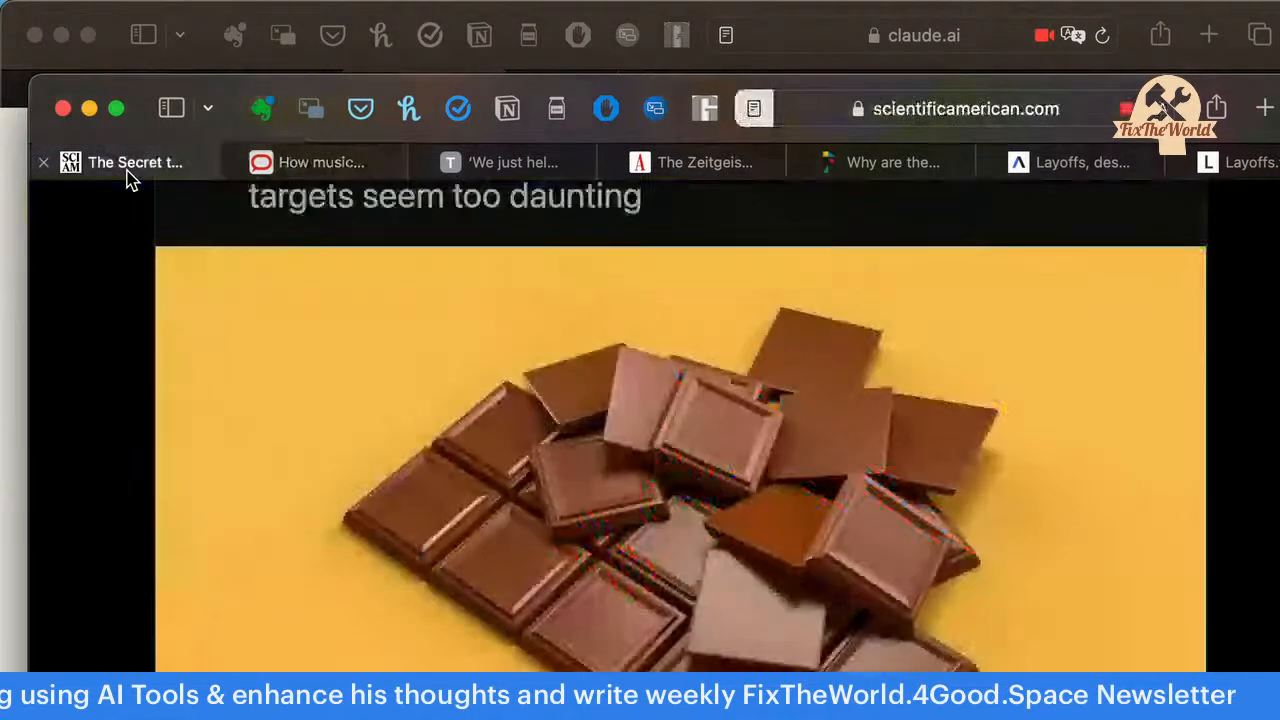
scroll(545, 500, up, 5)
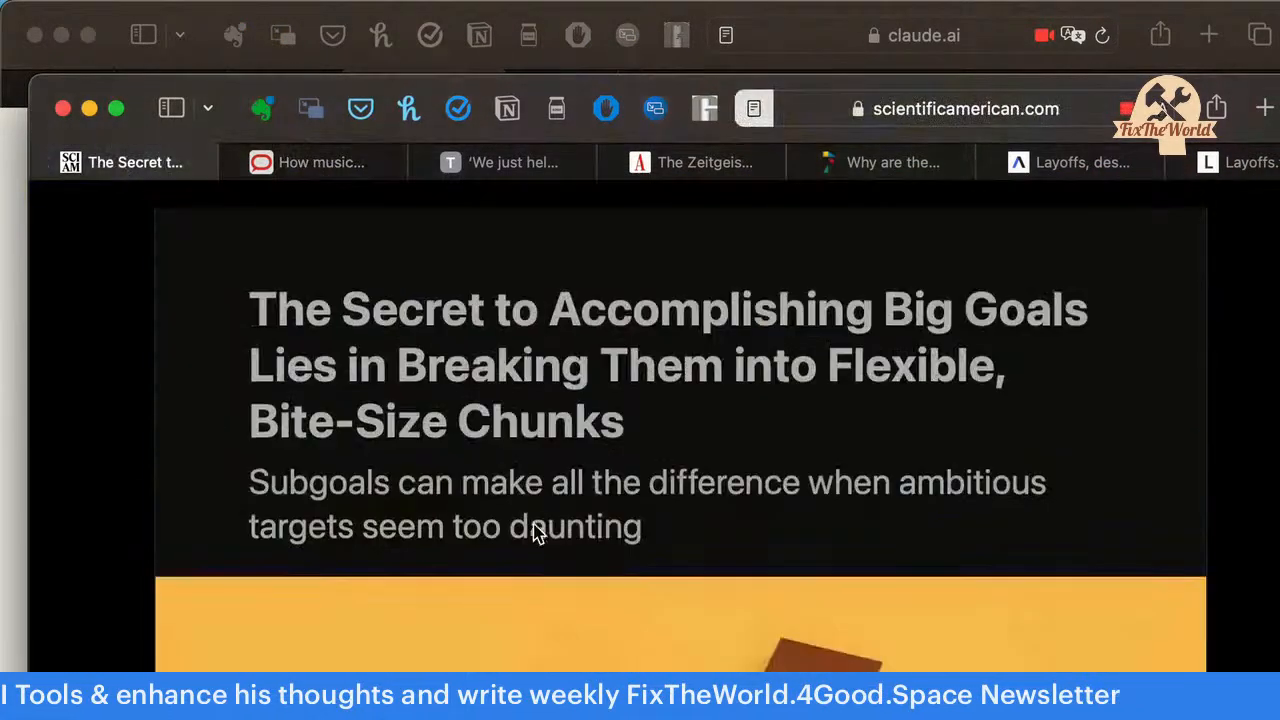
double_click(709, 322)
click(709, 322)
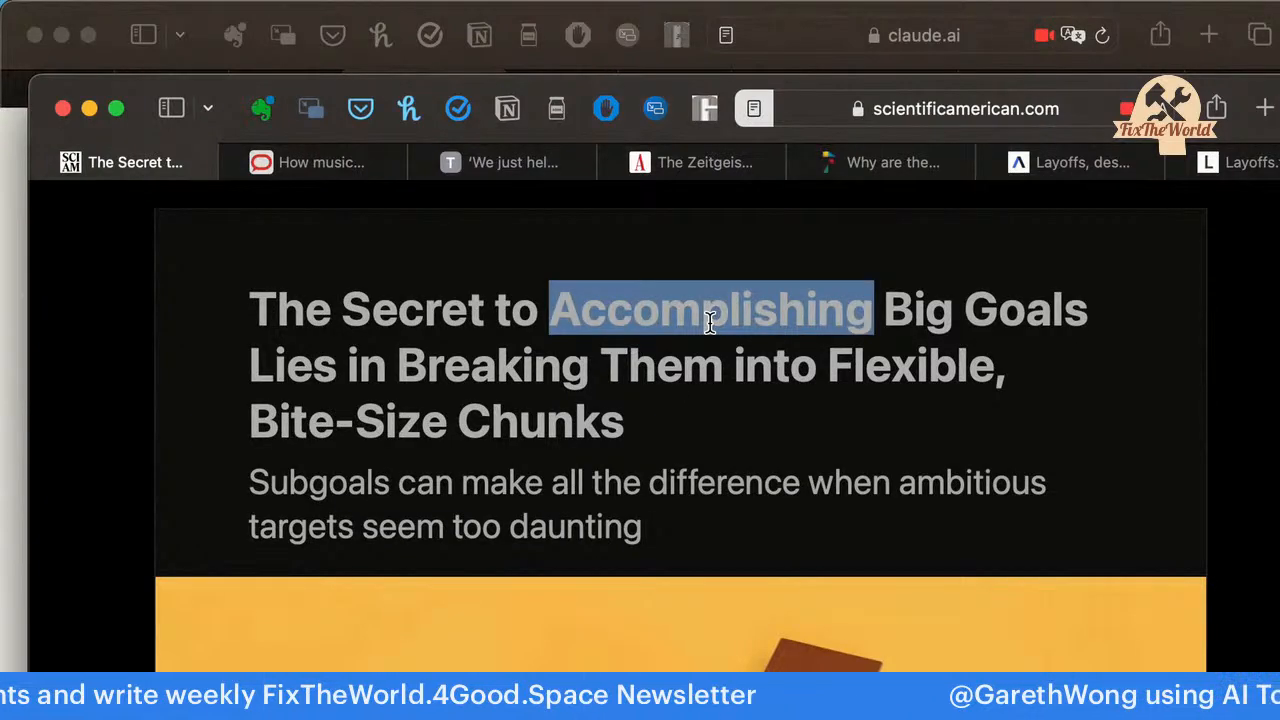
triple_click(709, 322)
scroll(709, 322, down, 15)
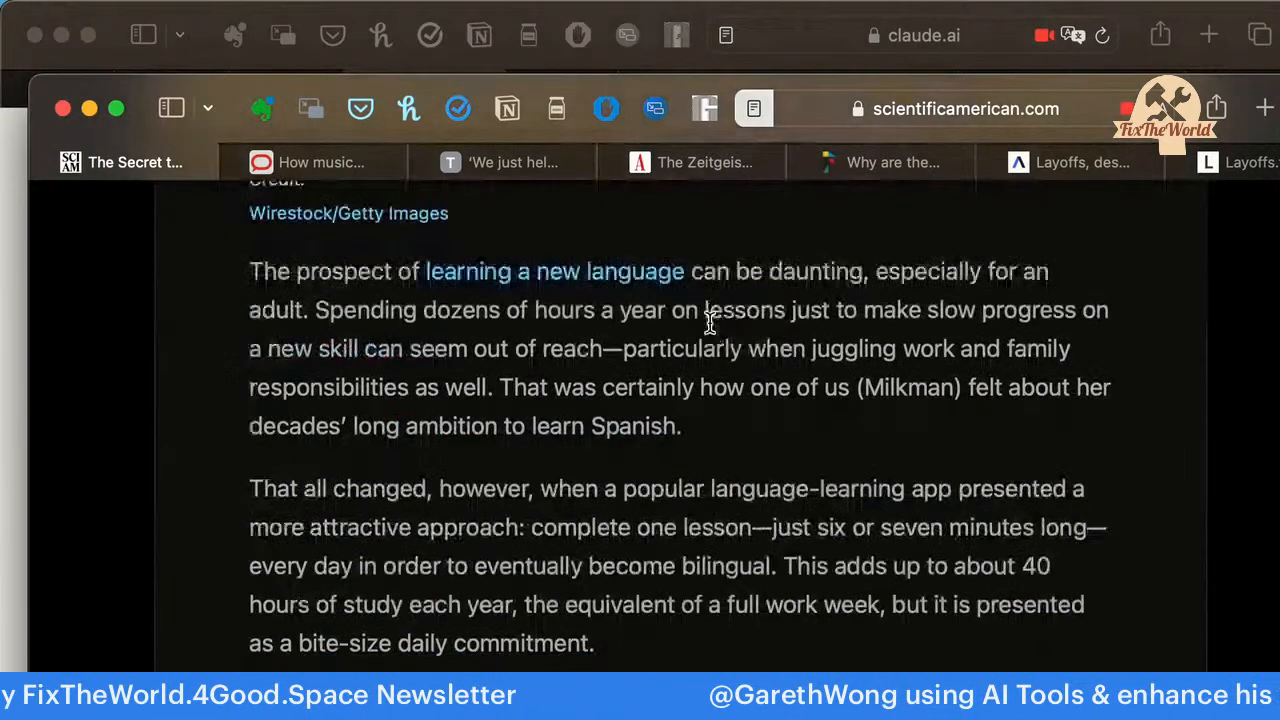
scroll(709, 322, down, 15)
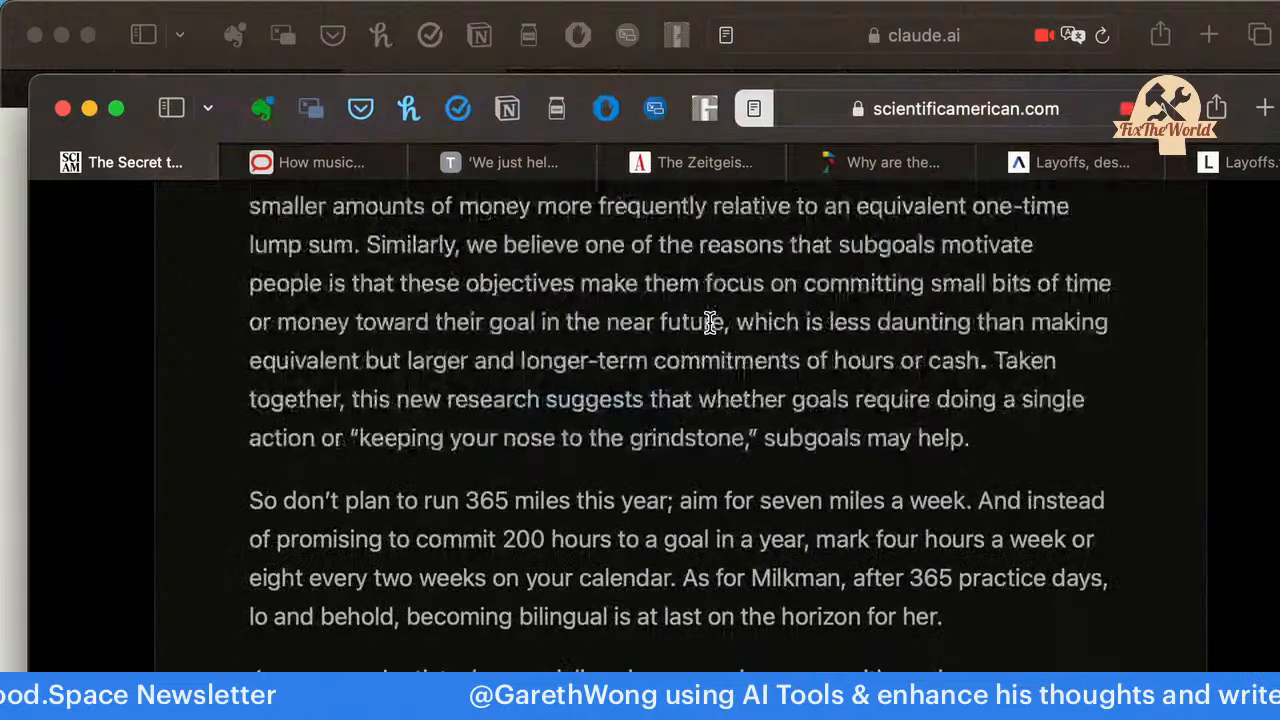
Look at the start of the Axios layoffs article and at the Layoffs.fyi tracker page.
click(1100, 162)
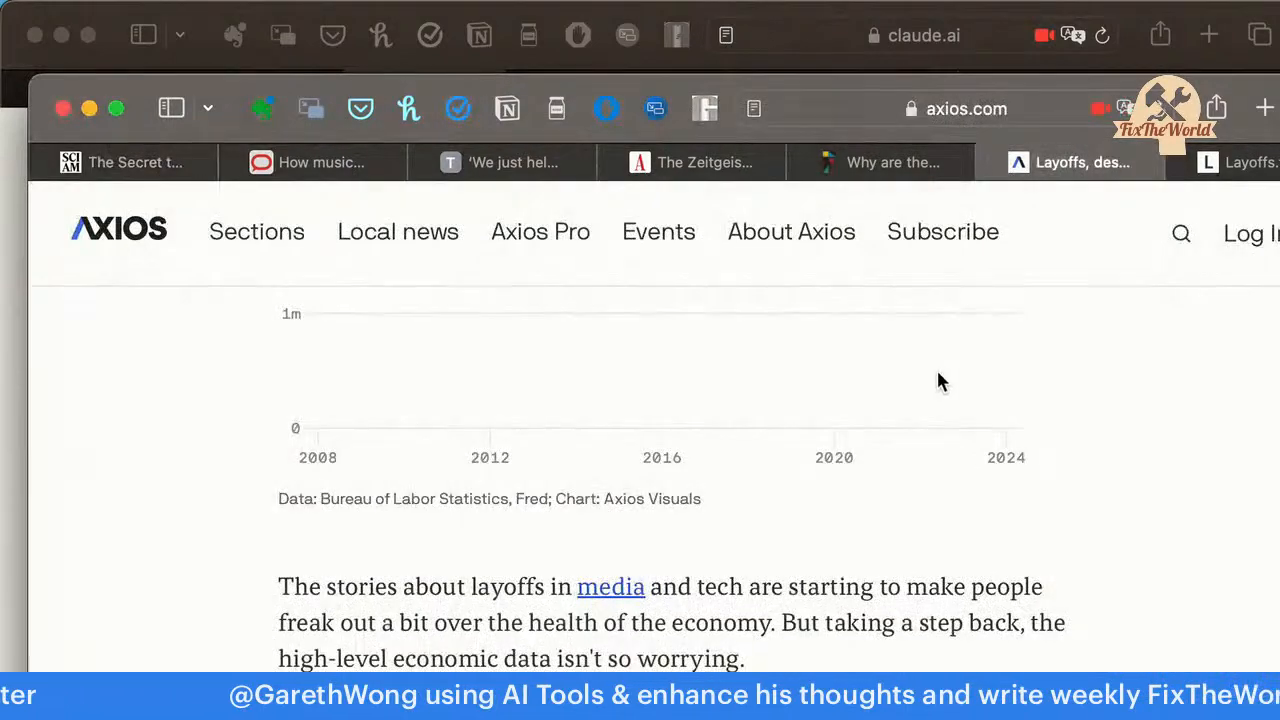
scroll(937, 380, up, 10)
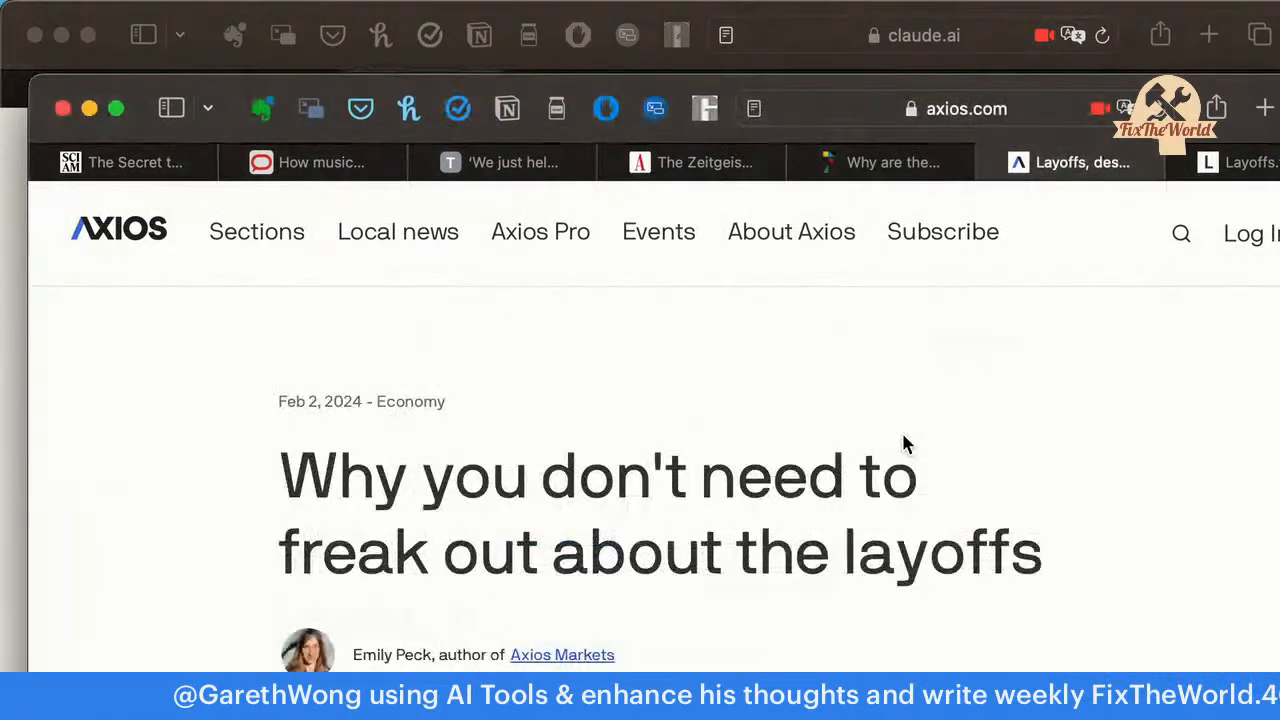
click(1250, 166)
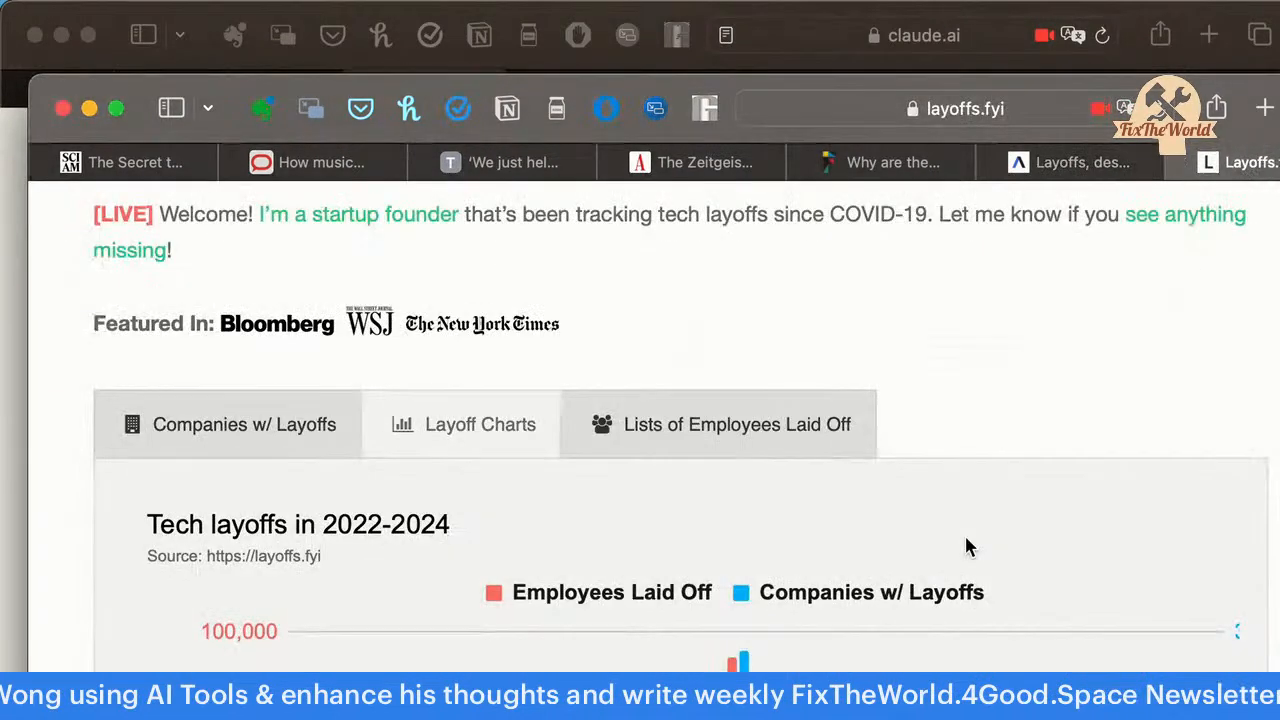
Select the entire Fortune article on tech and media layoffs and return to the Claude message.
click(870, 172)
triple_click(877, 363)
scroll(880, 363, down, 8)
scroll(880, 362, down, 15)
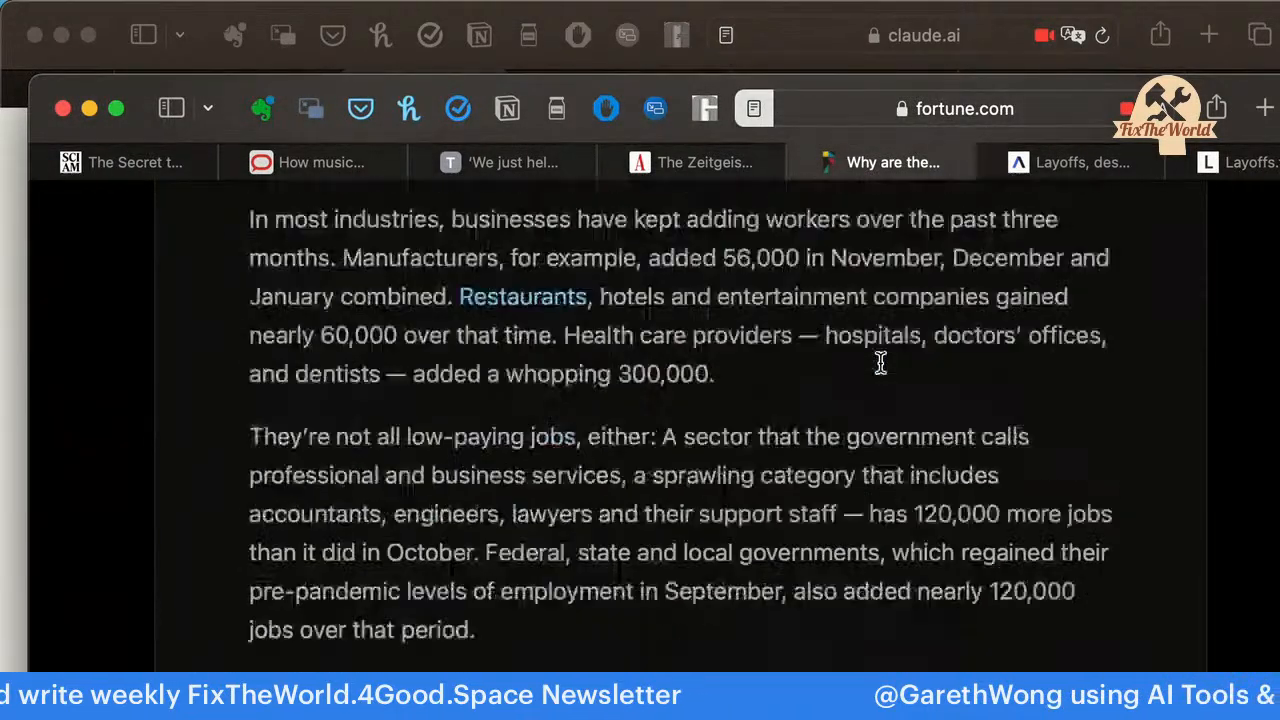
key(super+a)
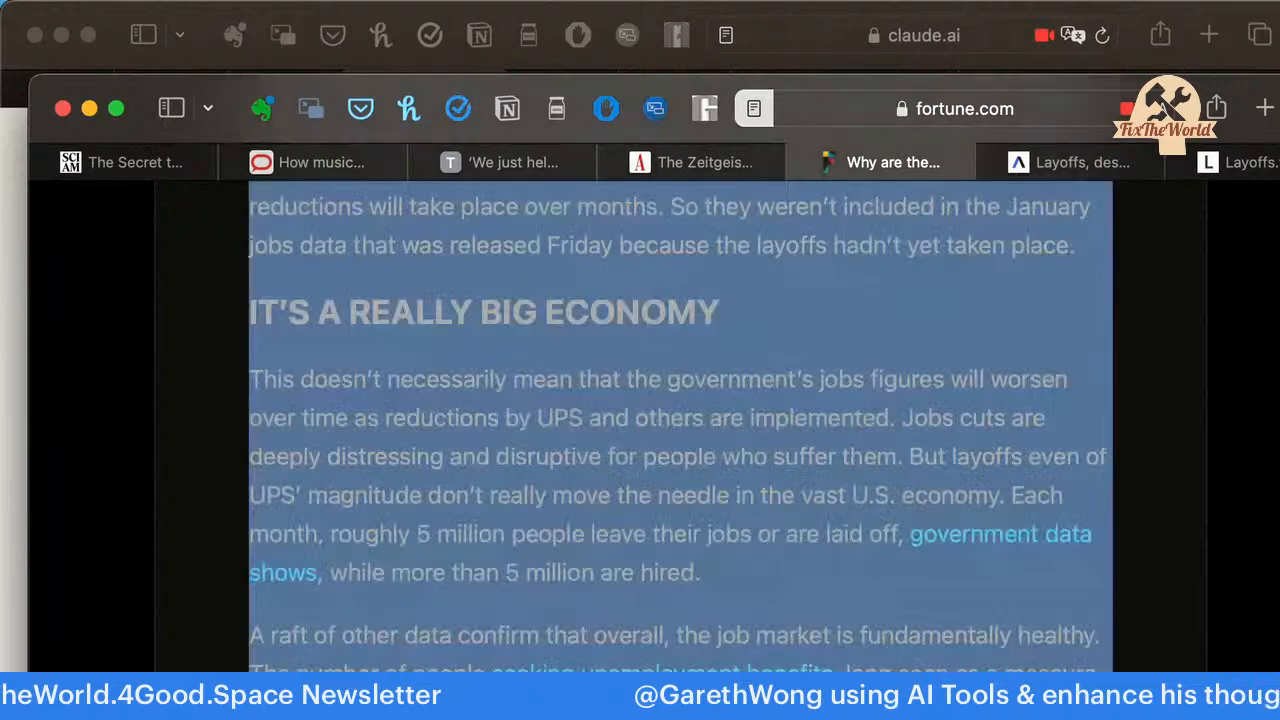
click(1183, 23)
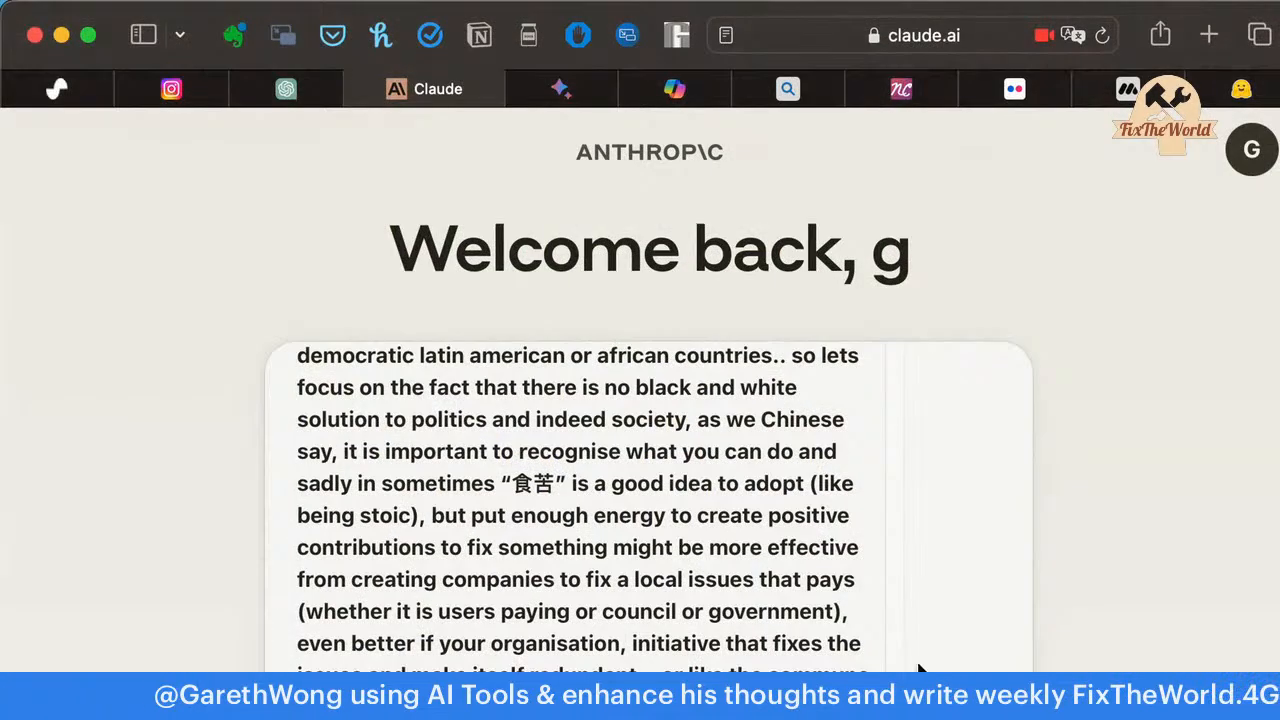
Select the entire Scientific American article on breaking big goals into bite-size chunks and return to the Claude message.
key(super+grave)
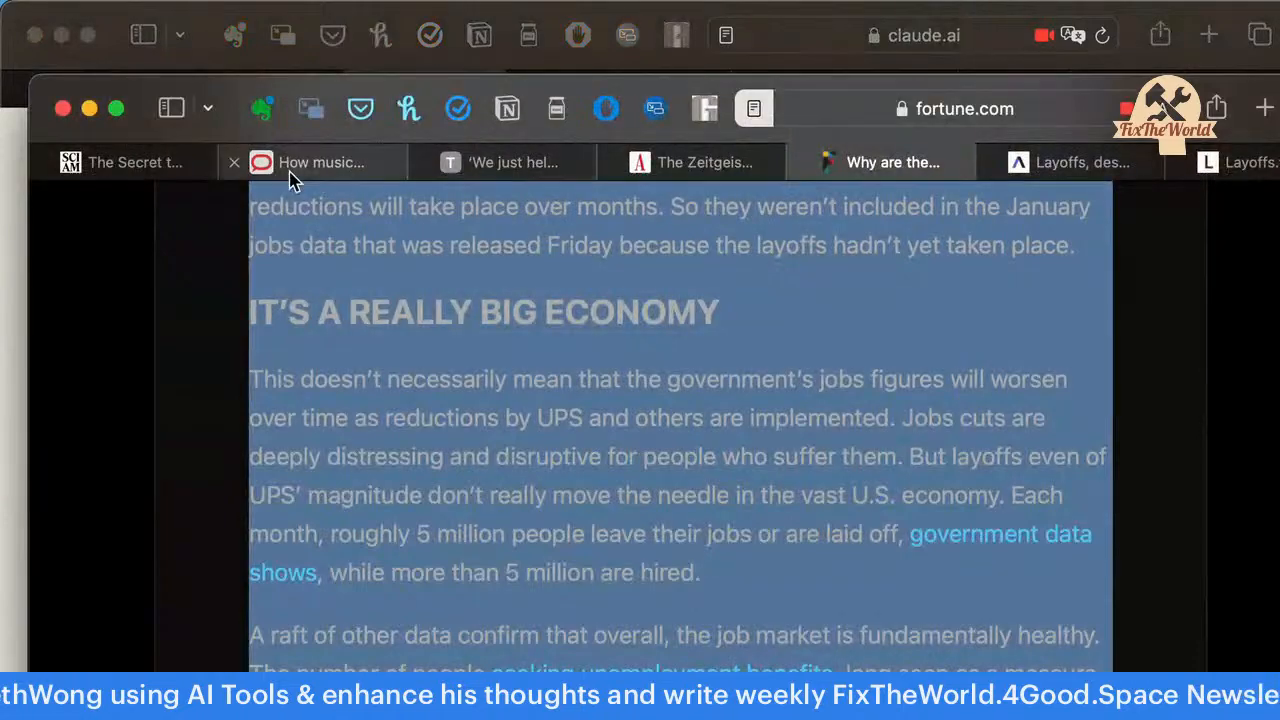
click(167, 168)
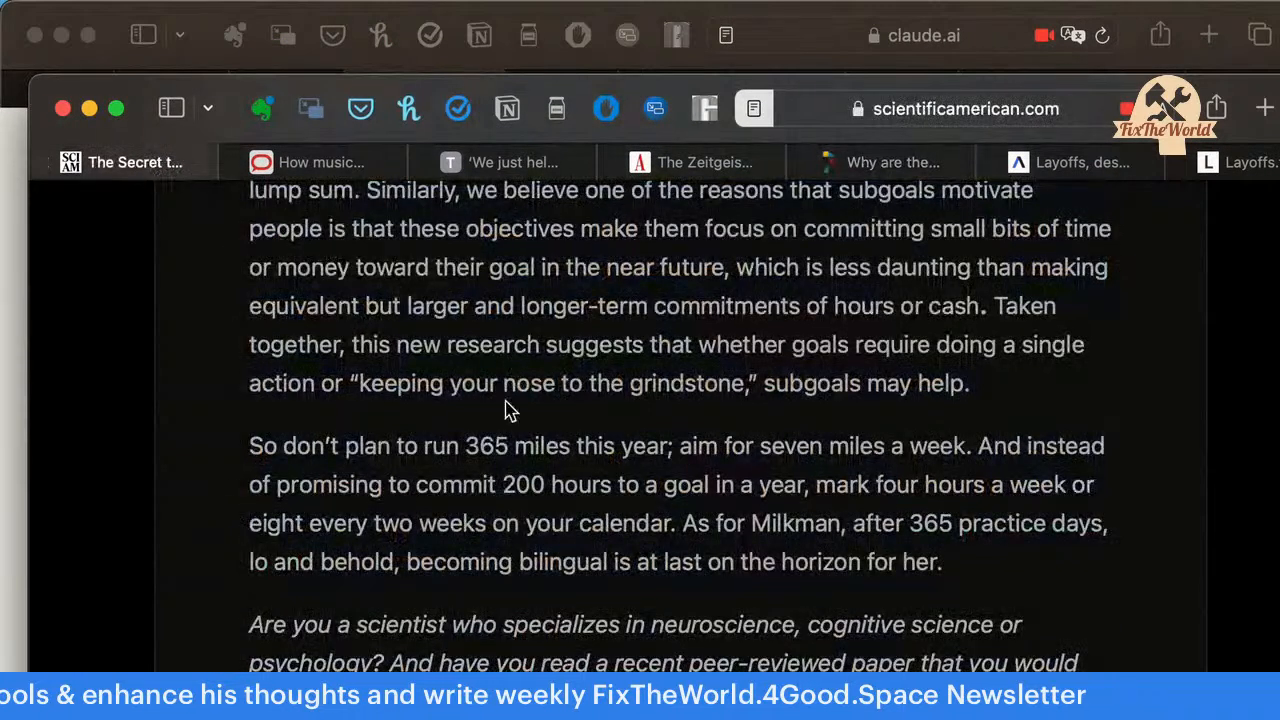
scroll(514, 374, up, 10)
triple_click(457, 346)
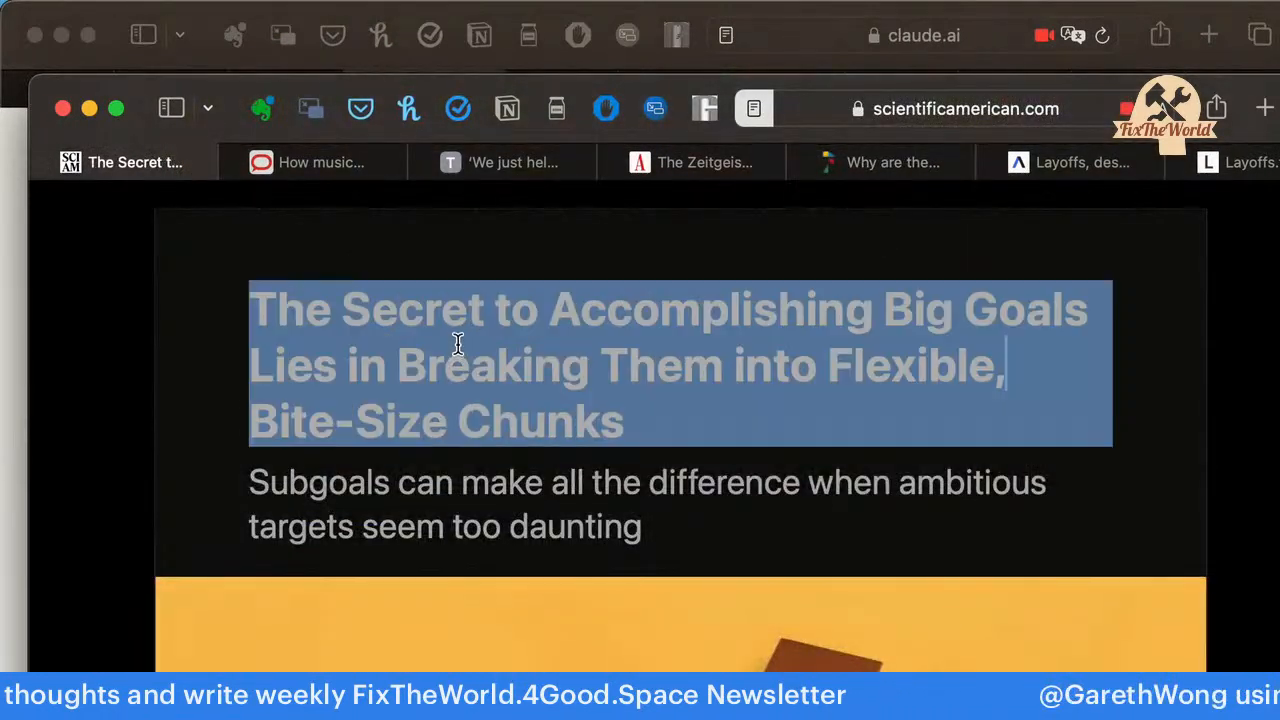
scroll(457, 350, down, 5)
scroll(455, 352, down, 15)
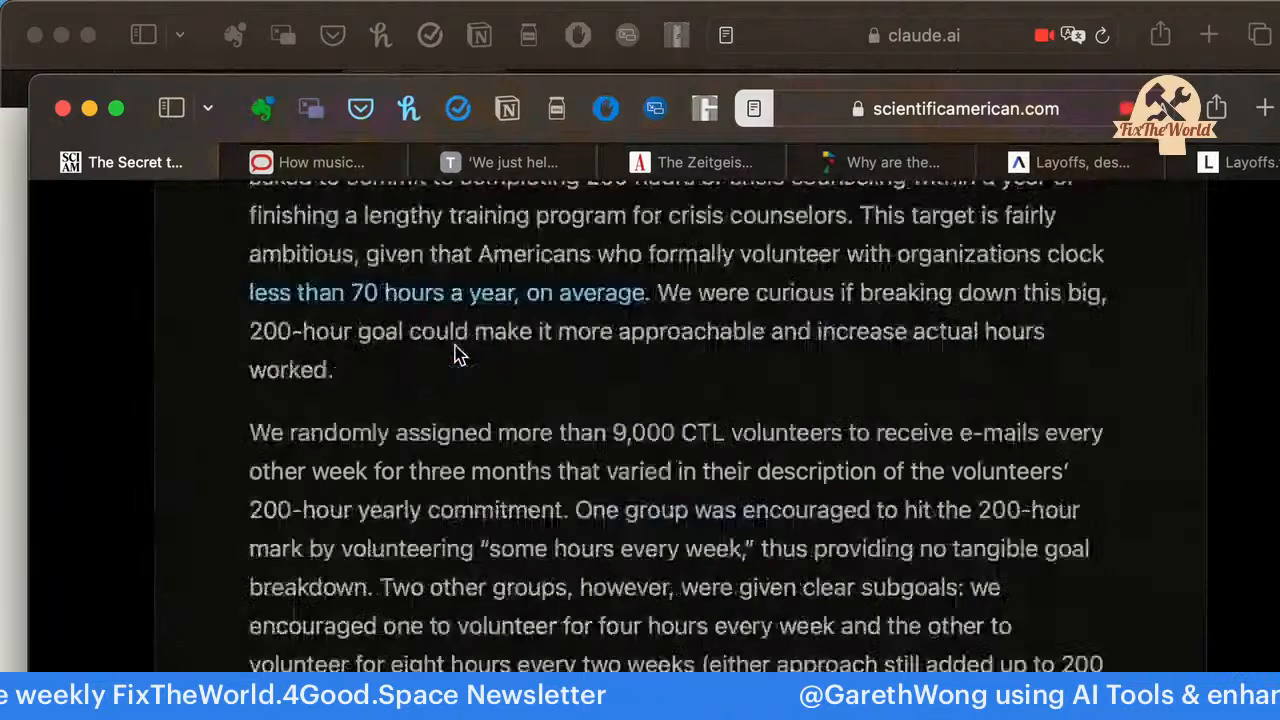
scroll(453, 344, down, 10)
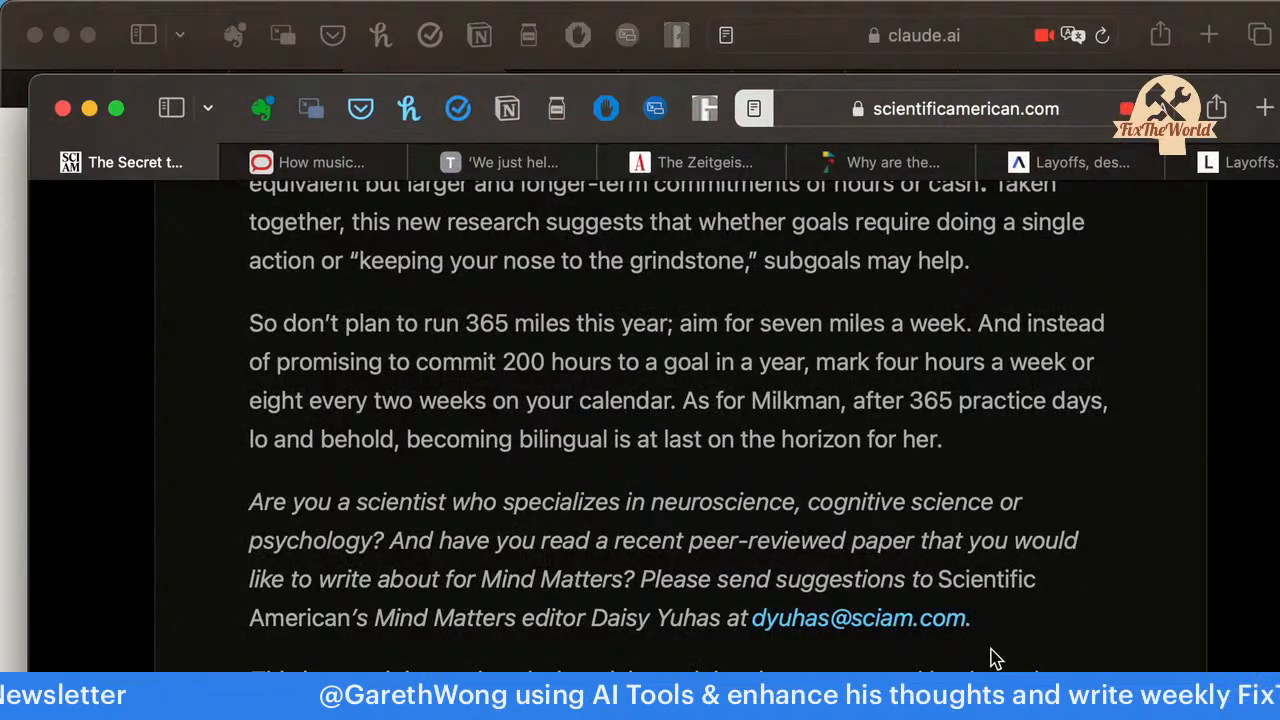
key(super+a)
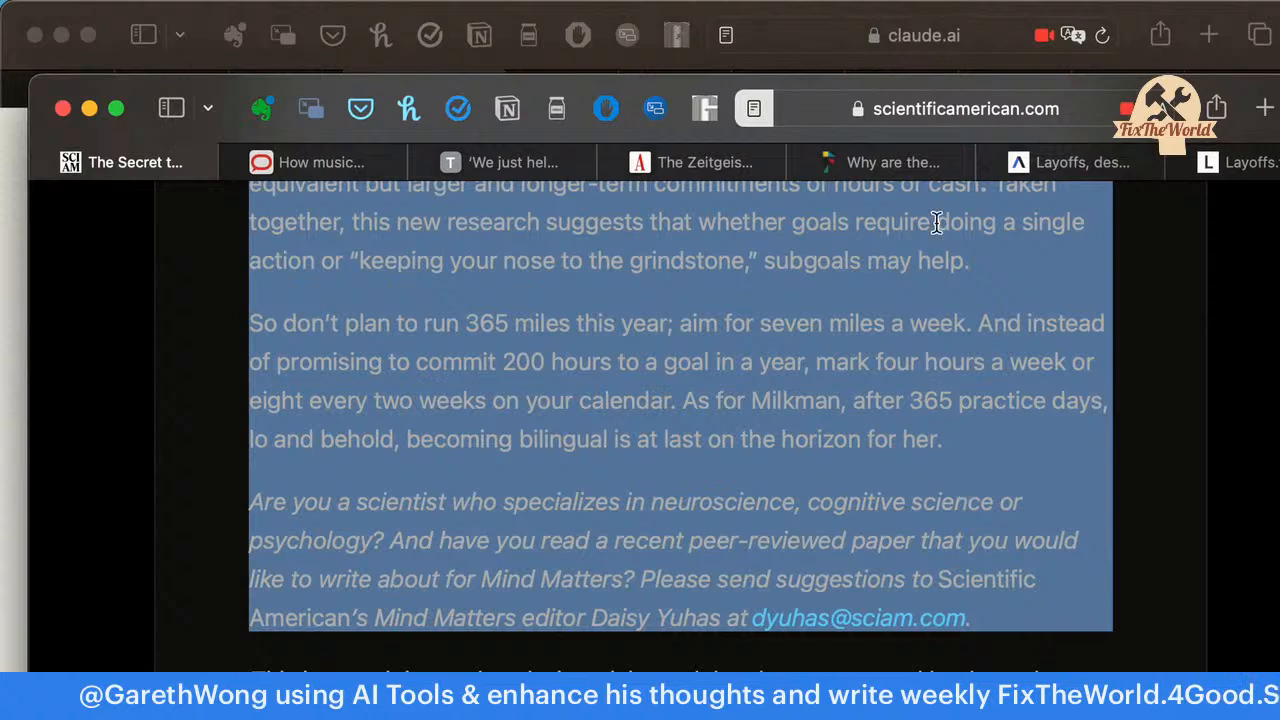
click(770, 20)
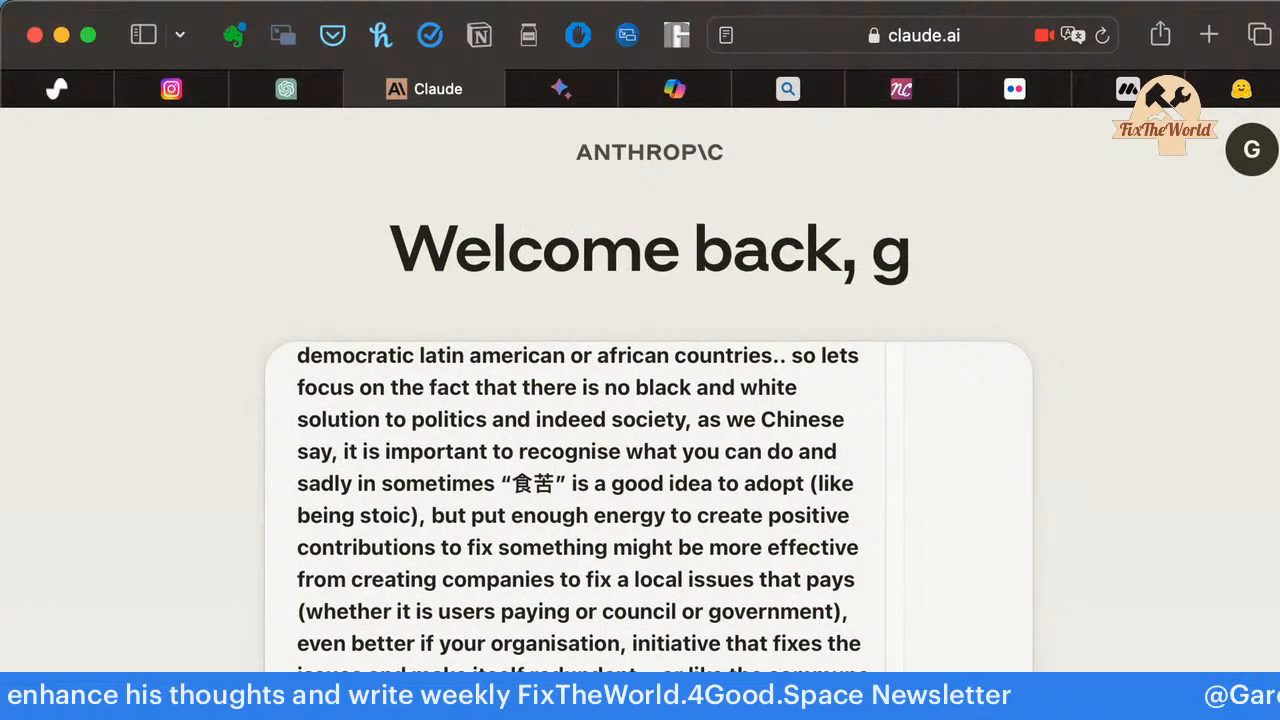
Select the entire The Conversation article on how music heals us and return to the Claude message.
key(super+grave)
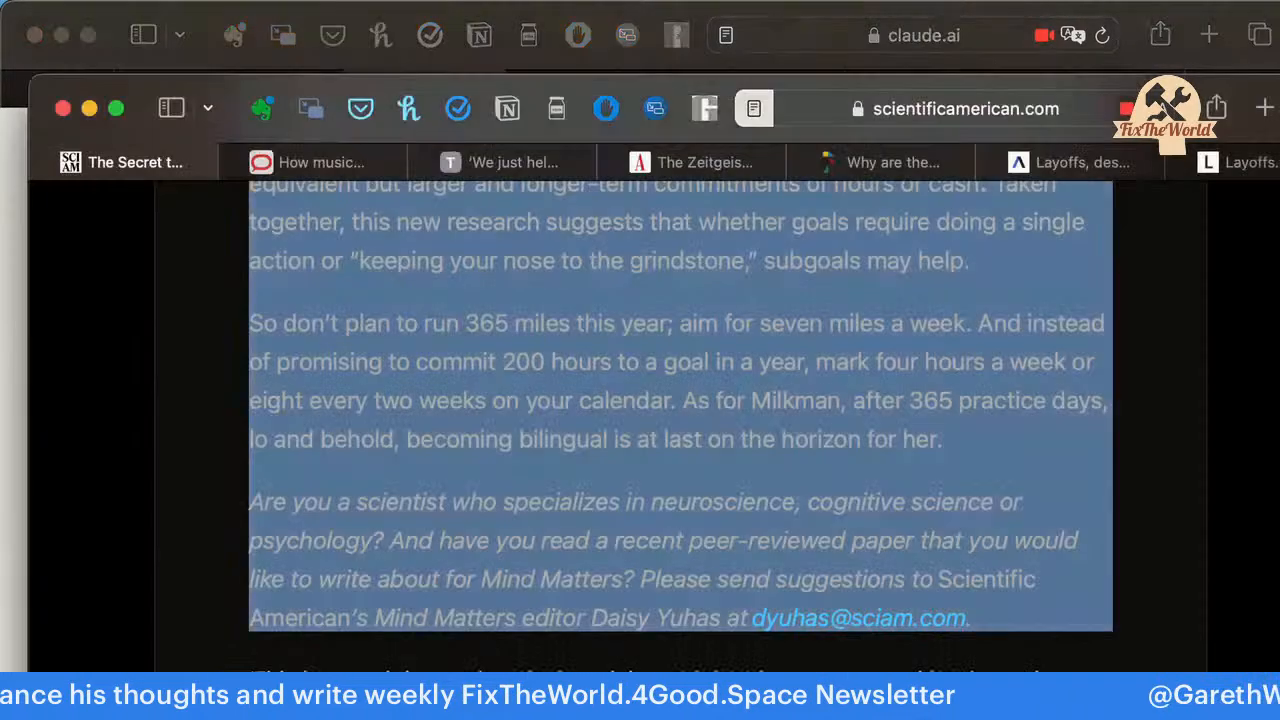
click(358, 175)
triple_click(449, 283)
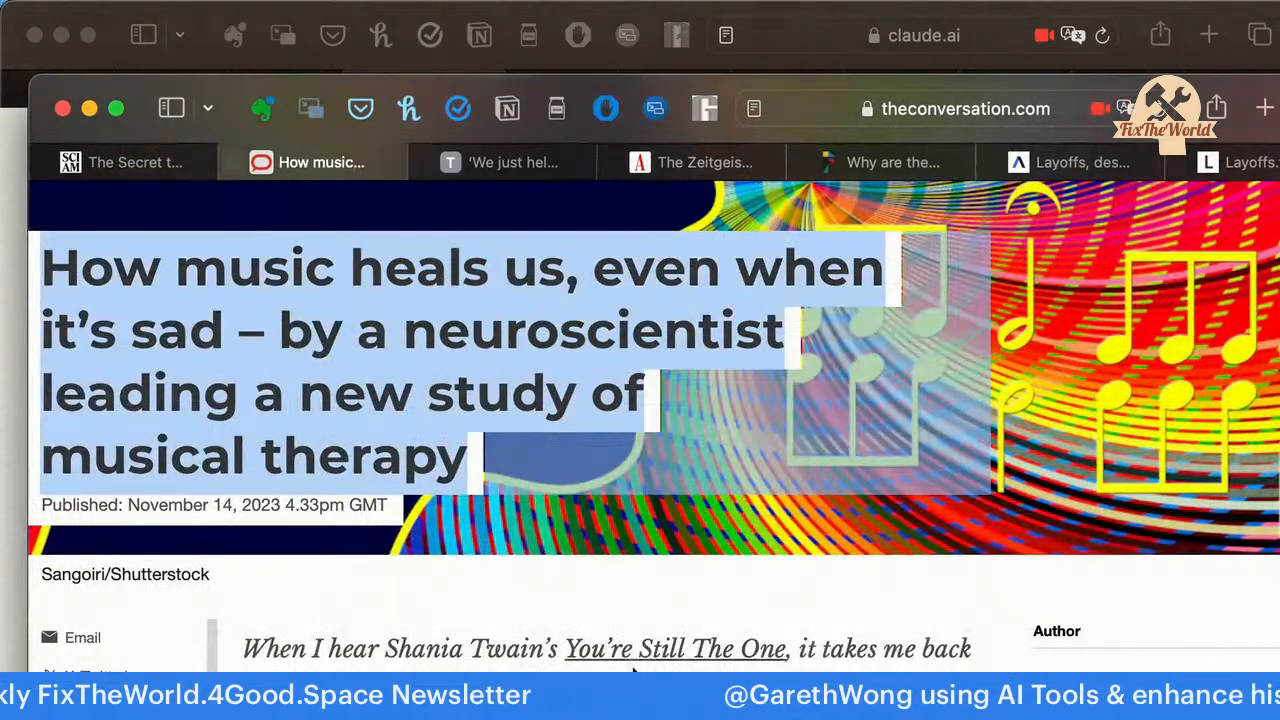
scroll(634, 672, down, 20)
scroll(634, 672, down, 10)
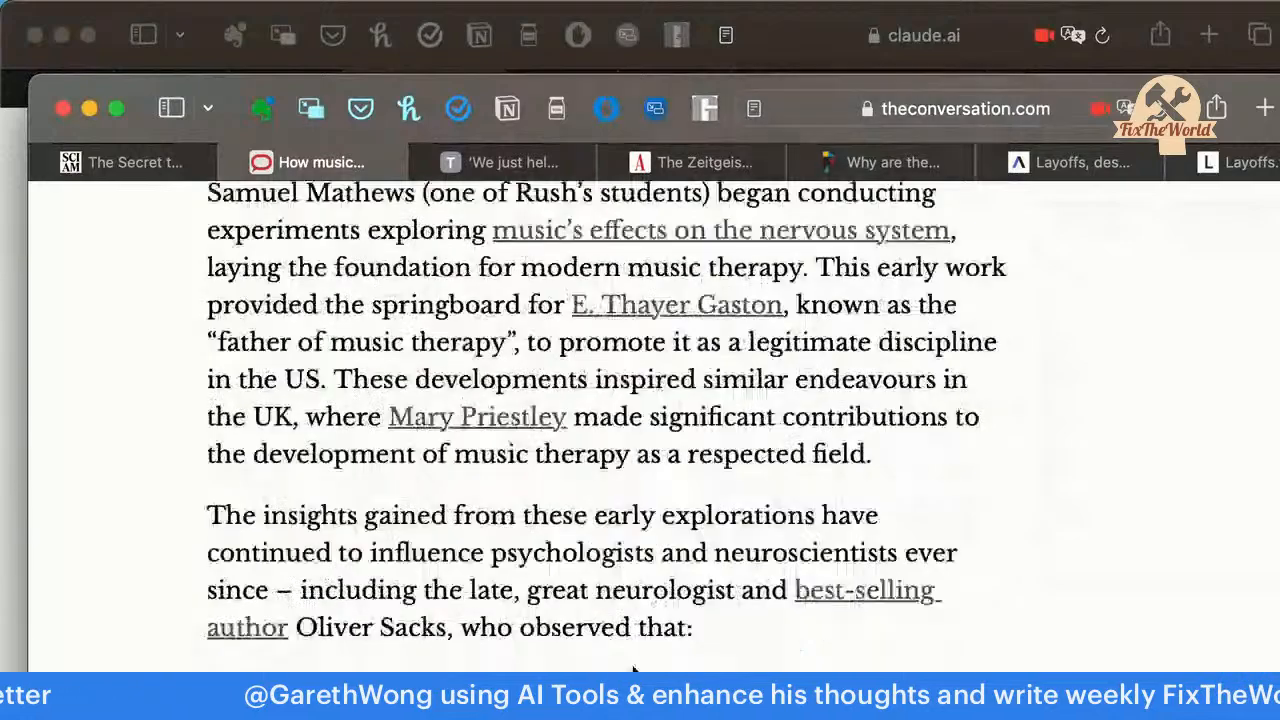
scroll(634, 672, down, 10)
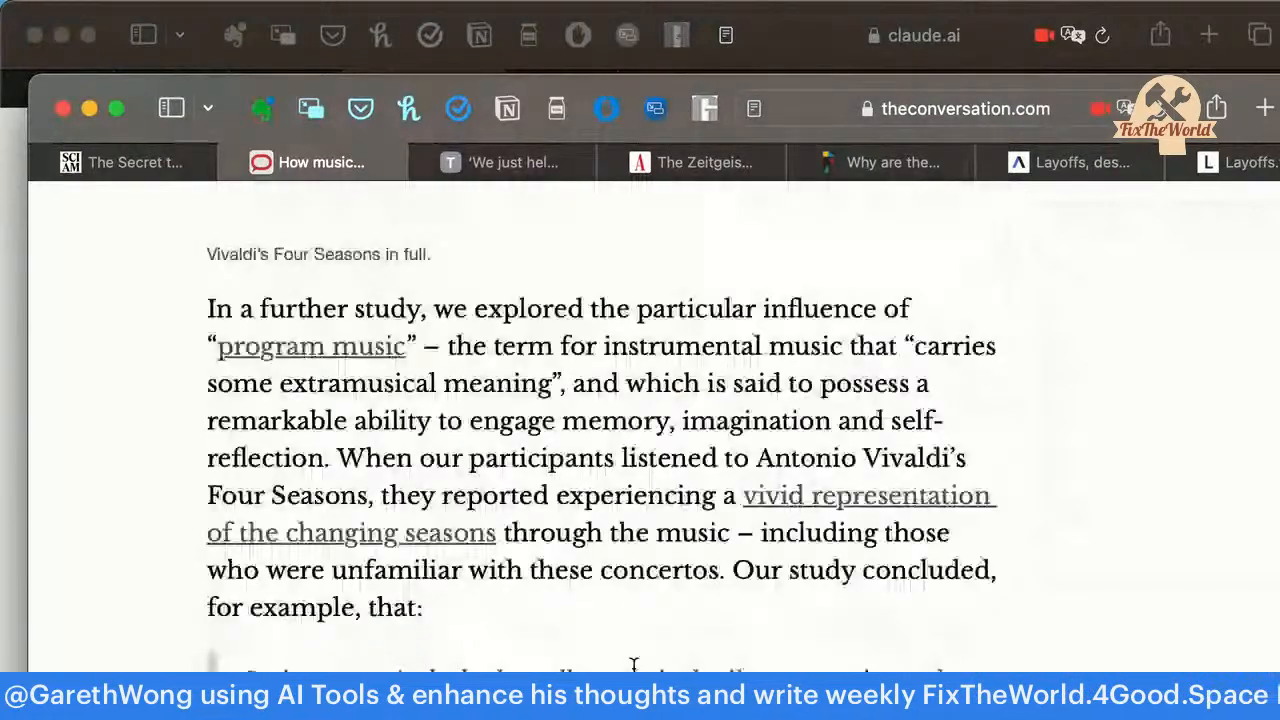
scroll(634, 665, down, 20)
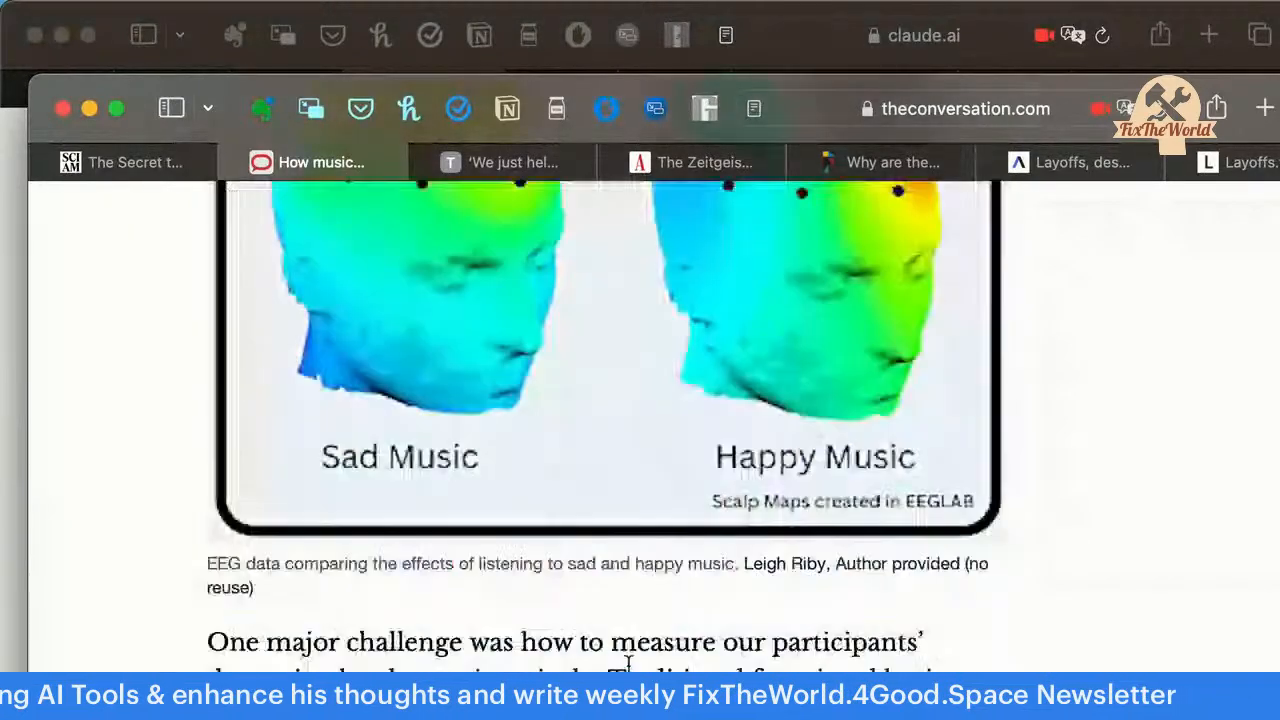
scroll(628, 664, down, 8)
scroll(628, 664, down, 15)
scroll(628, 664, down, 20)
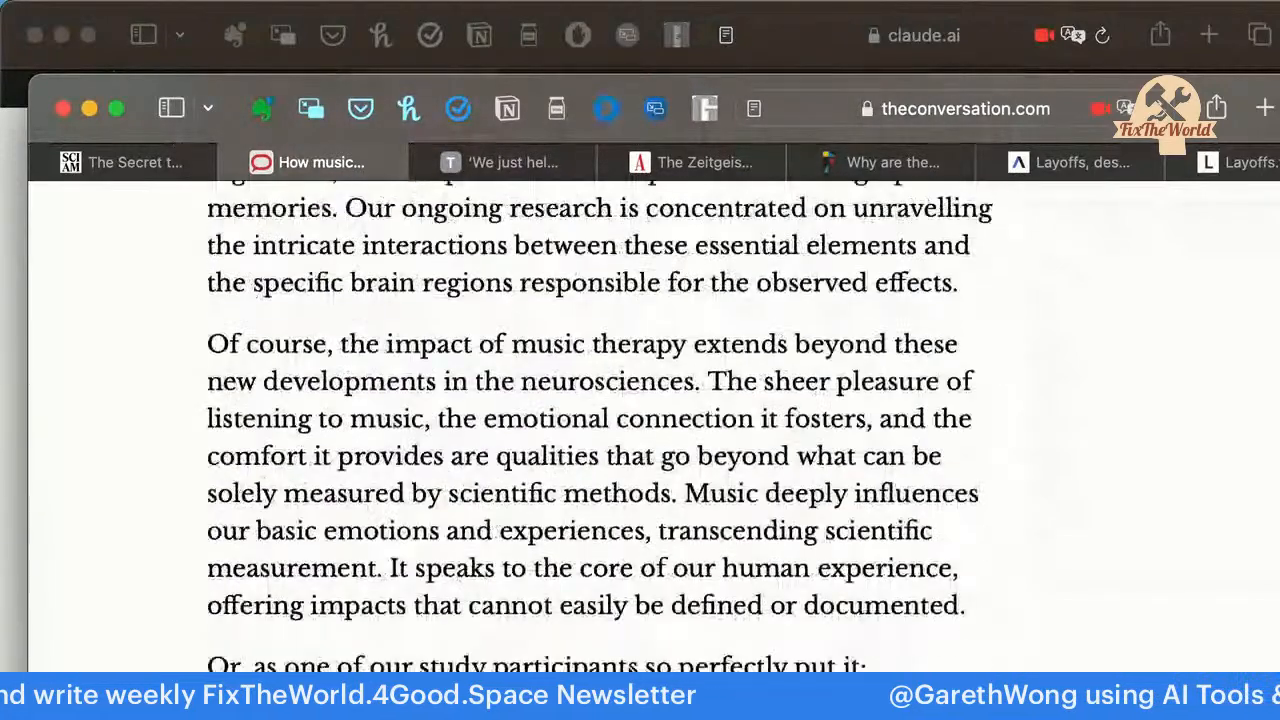
scroll(628, 664, down, 2)
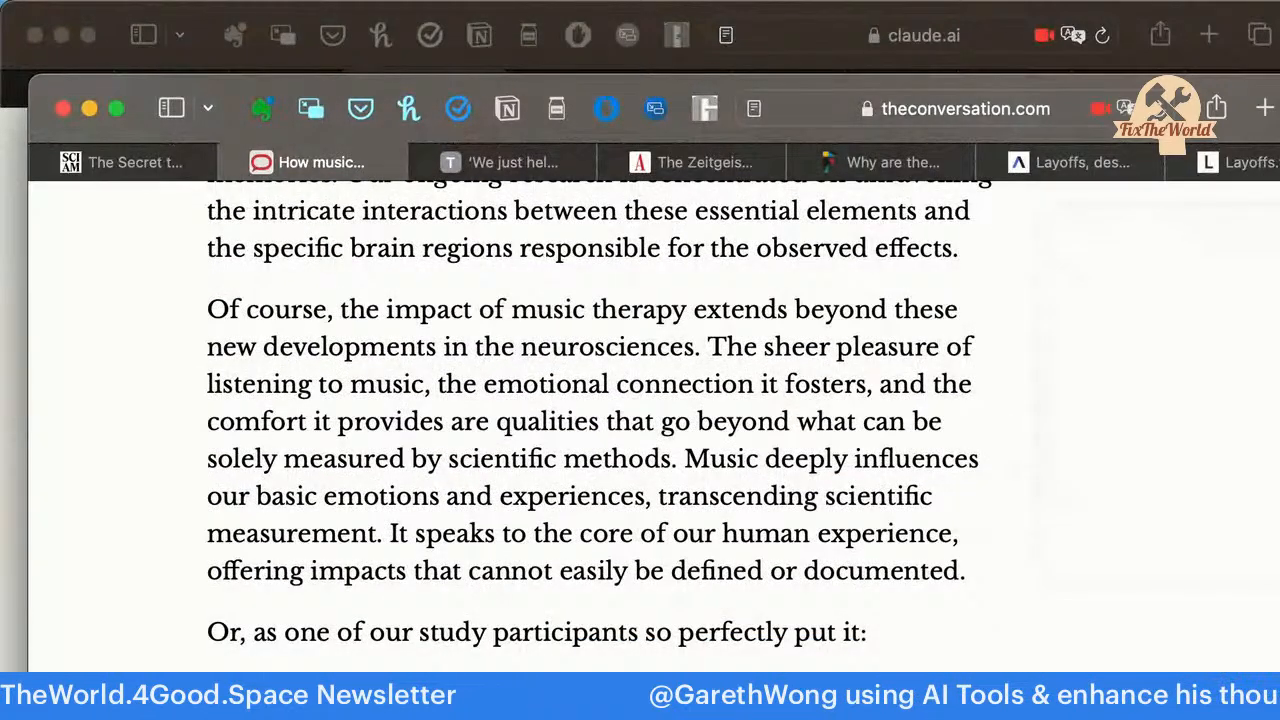
key(super+a)
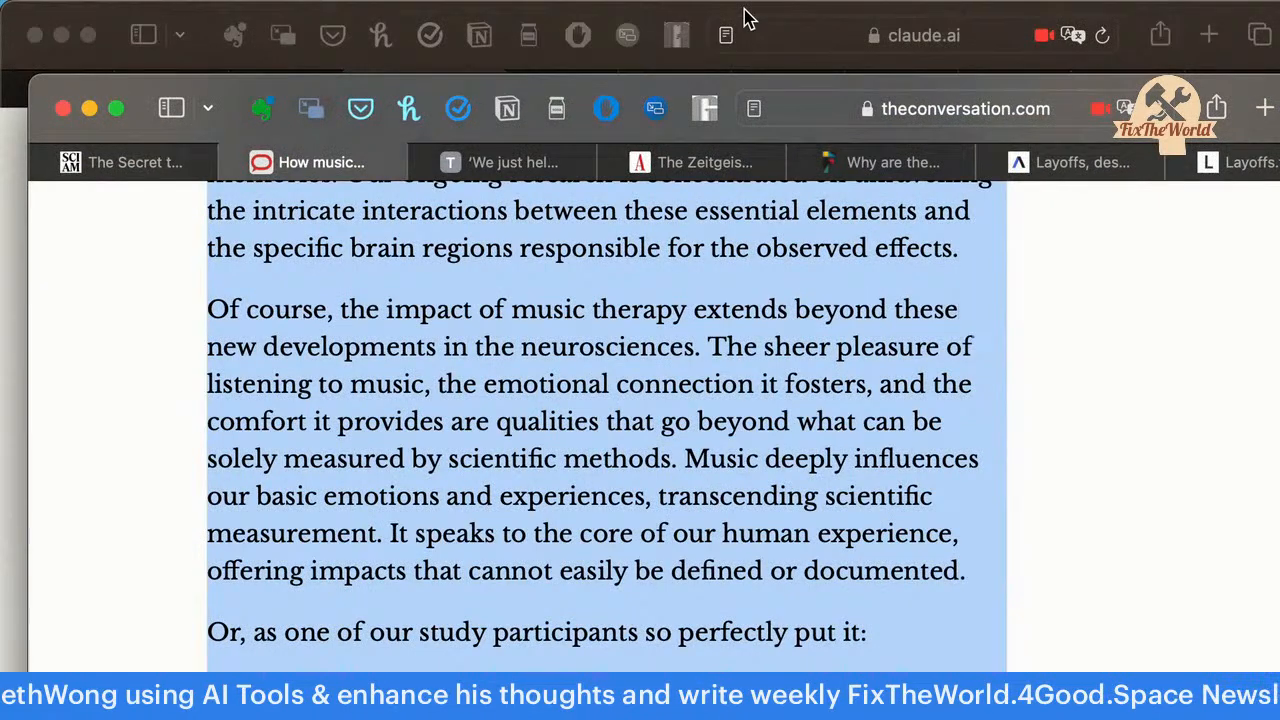
click(748, 18)
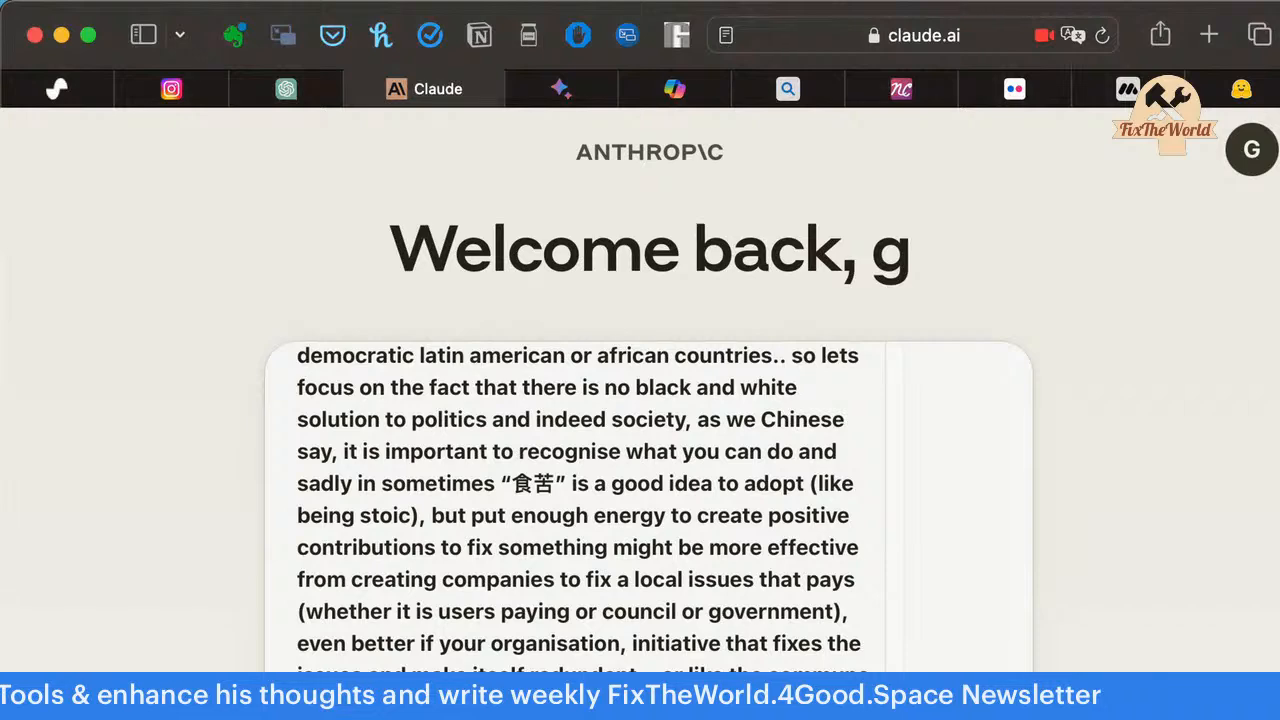
Review the long Pulitzer Prize post prompt in the Claude message from its opening lines to its closing part.
scroll(648, 450, right, 1)
scroll(570, 500, up, 10)
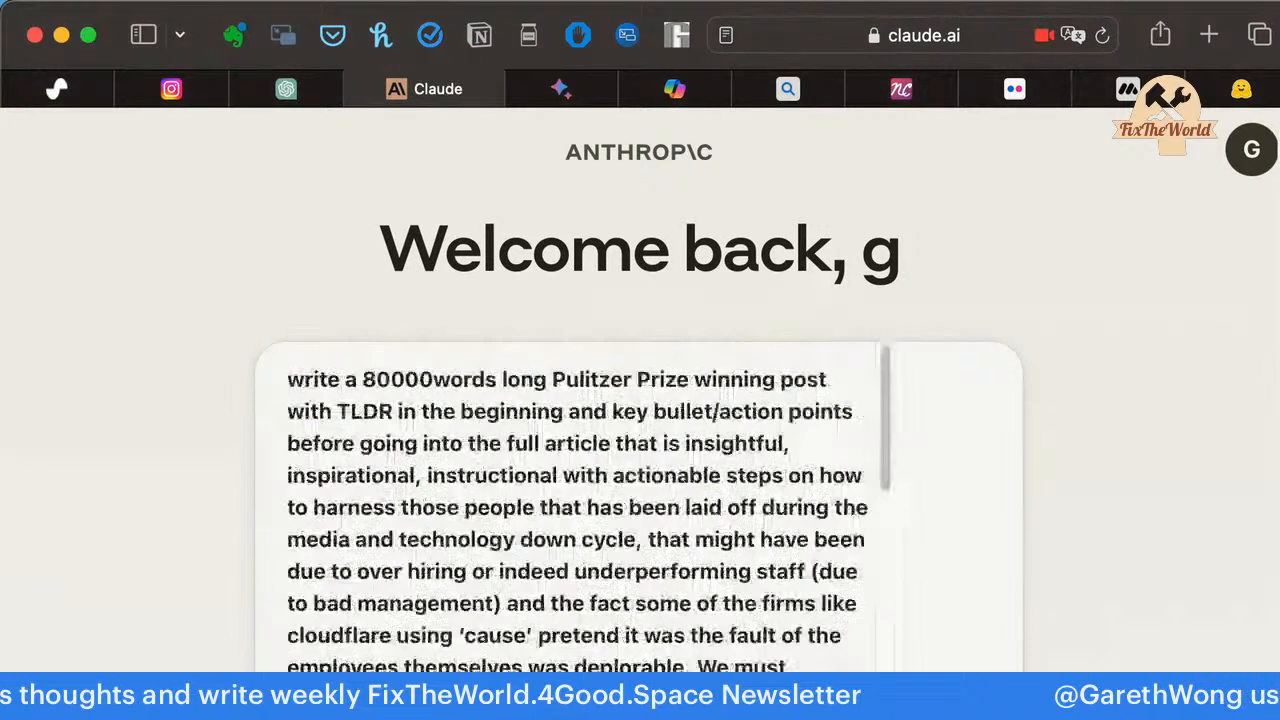
scroll(570, 500, down, 10)
scroll(640, 500, down, 3)
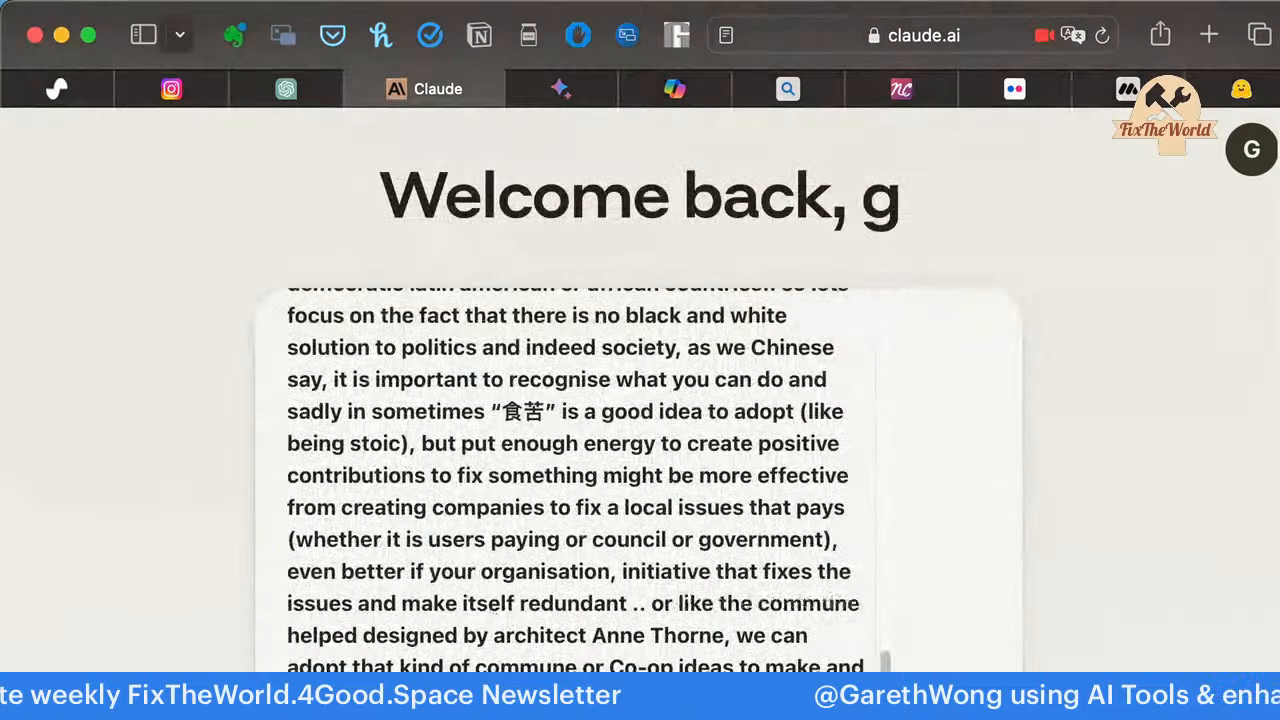
scroll(640, 500, down, 1)
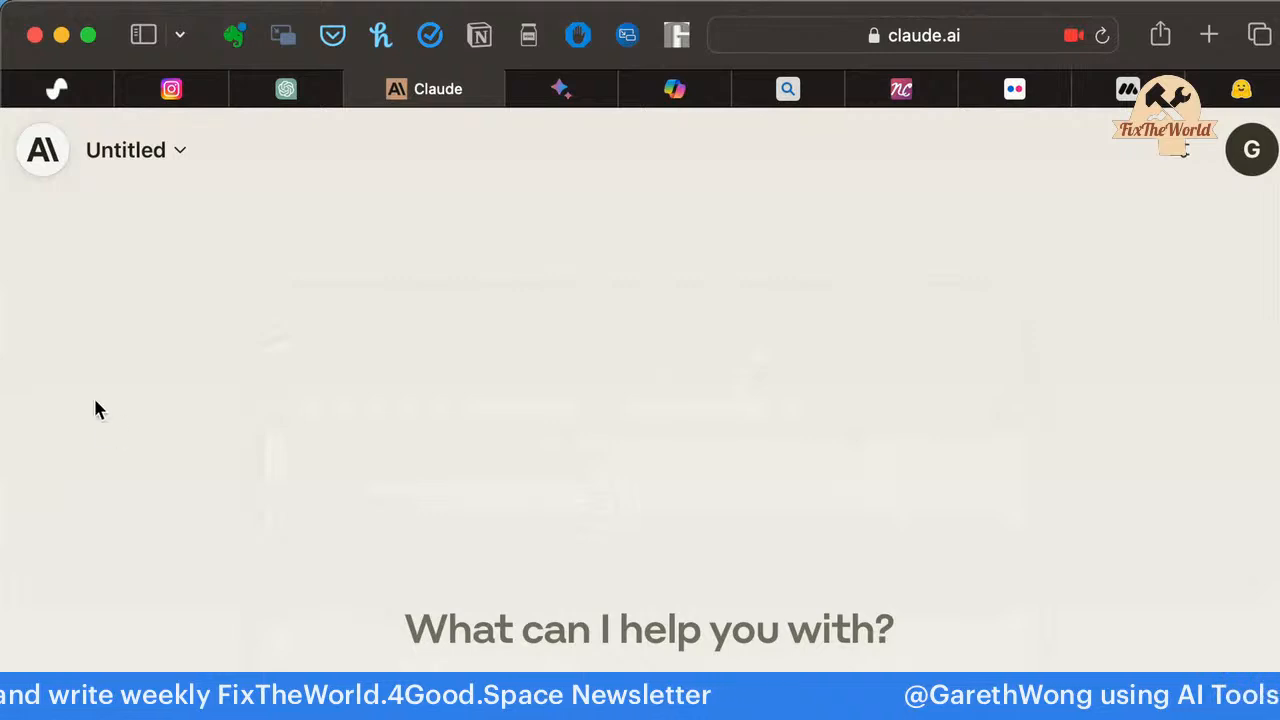
Go back to Claude's welcome page and reopen today's Untitled chat.
click(170, 154)
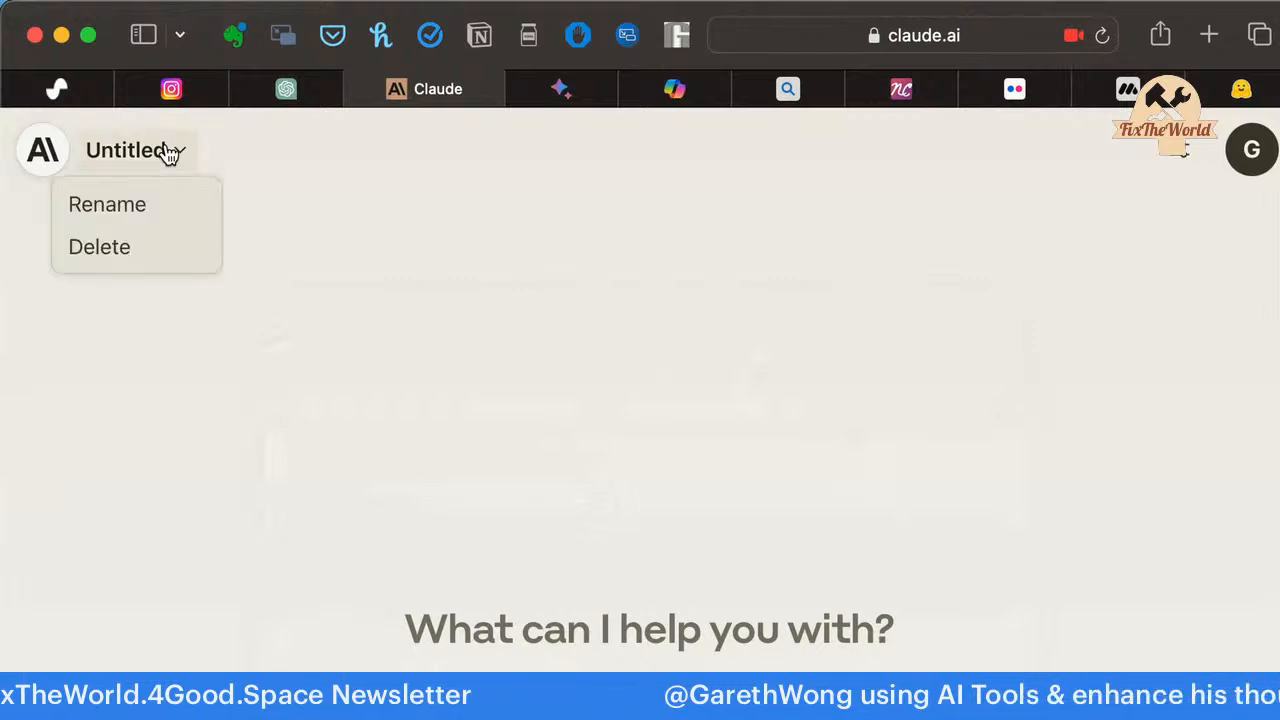
click(170, 154)
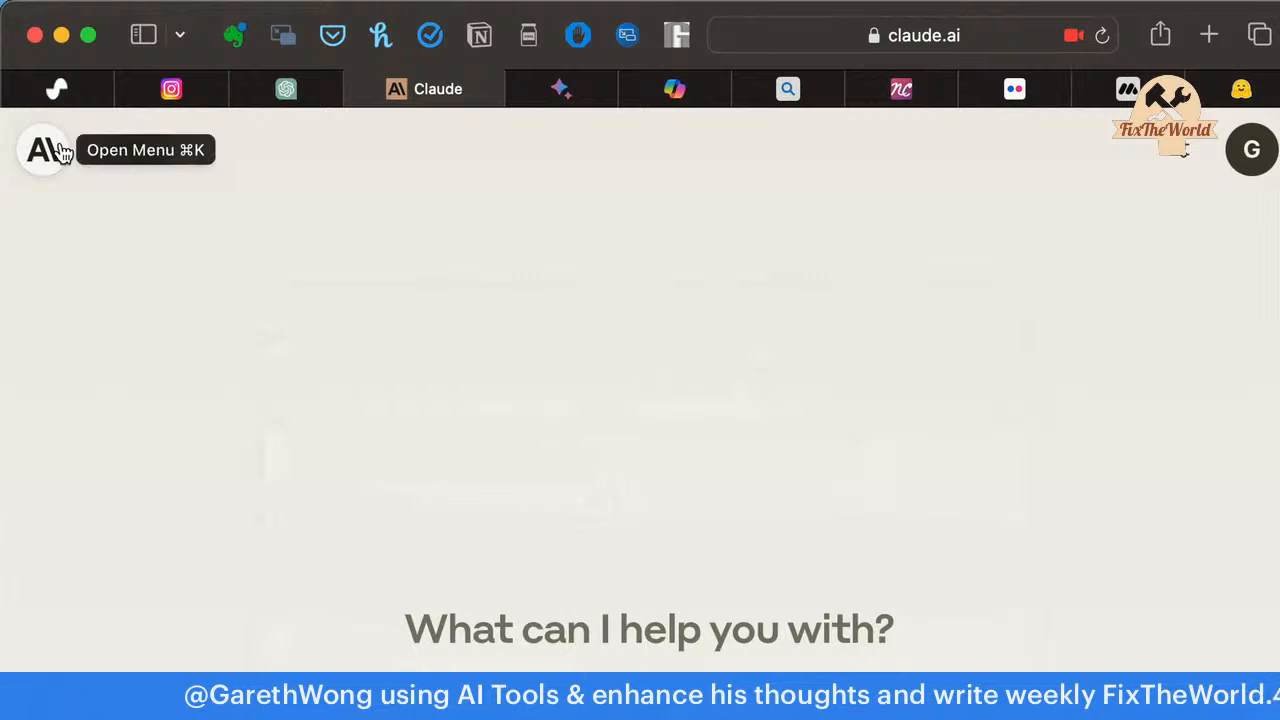
key(super+k)
click(158, 148)
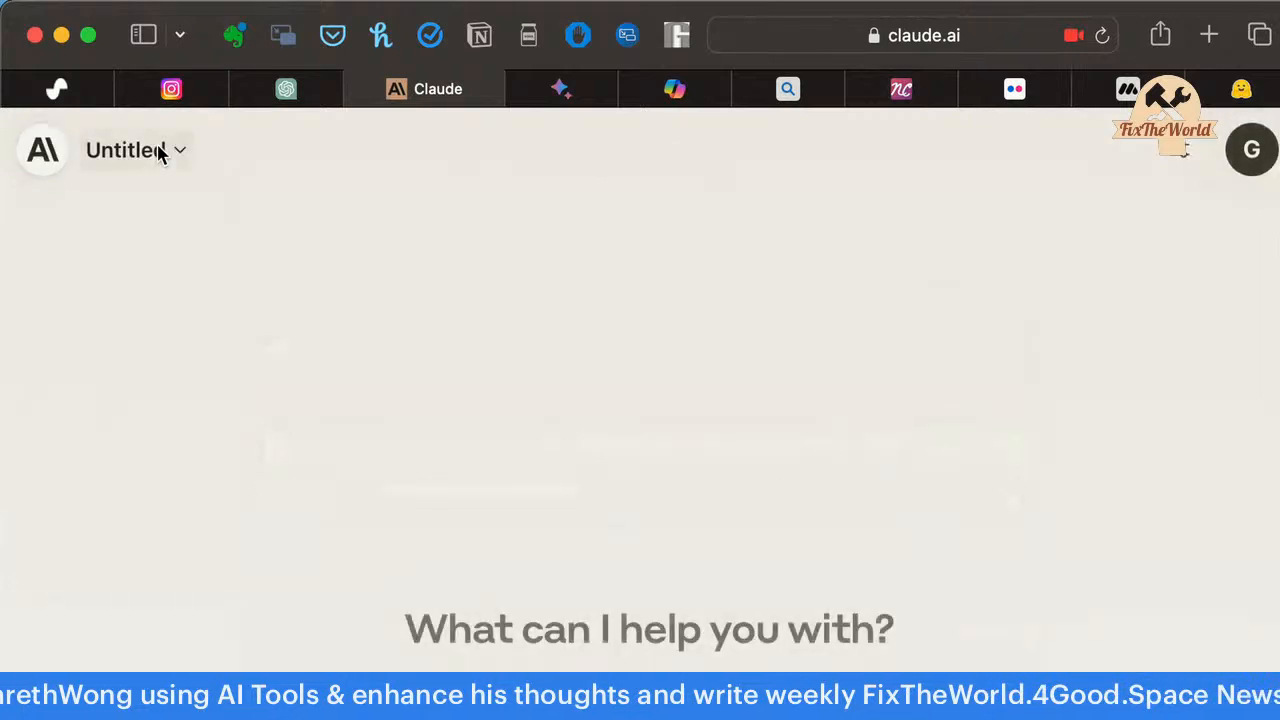
click(48, 147)
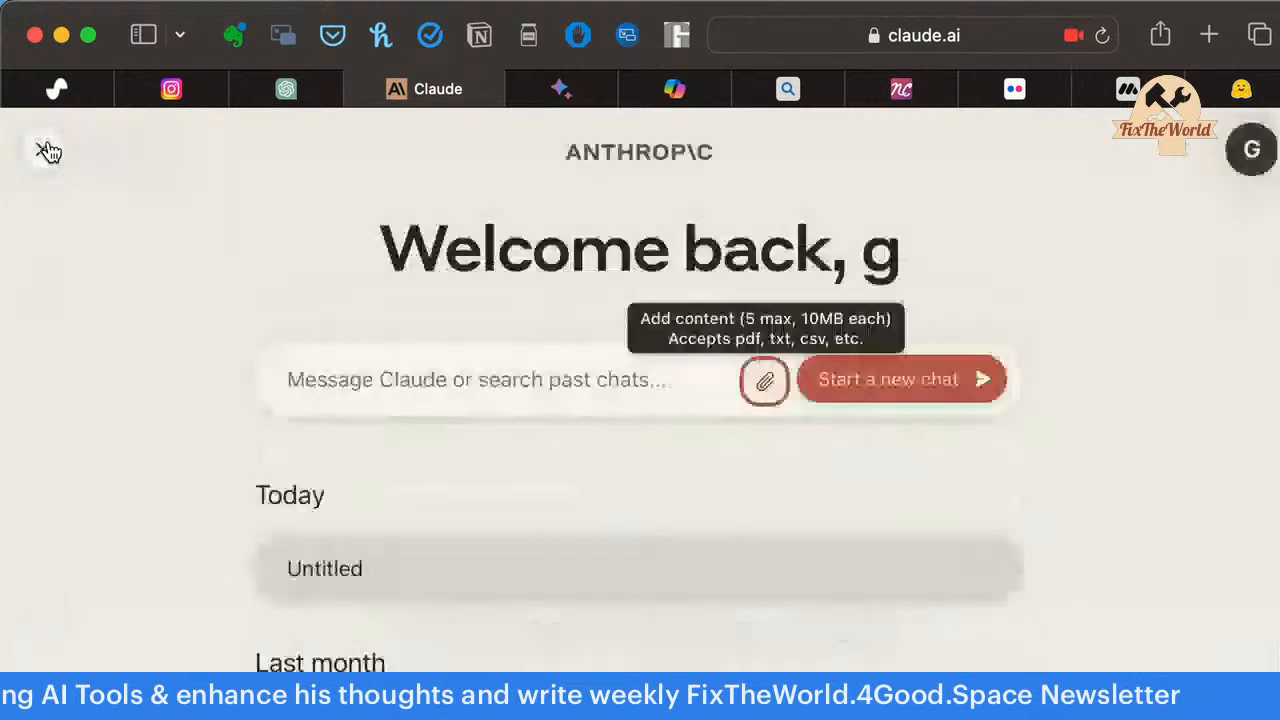
click(497, 577)
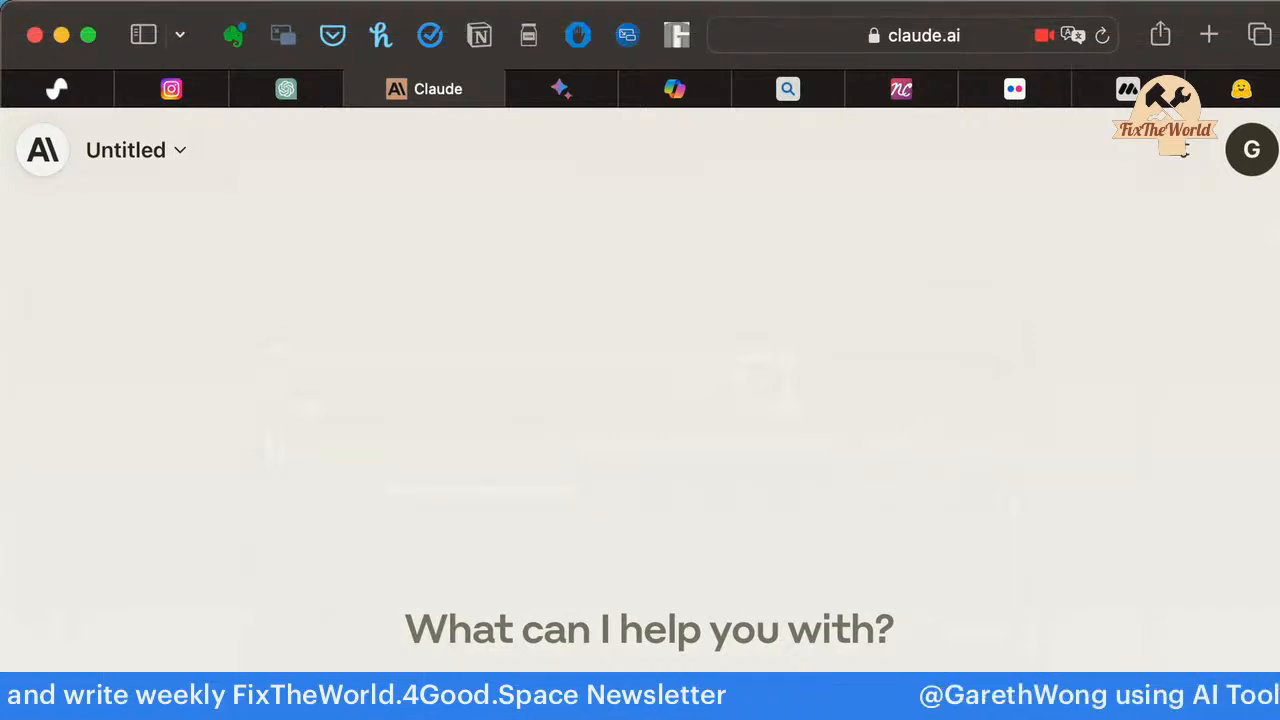
Paste the long article prompt into the Untitled chat, send it and look back over the posted message.
key(super+v)
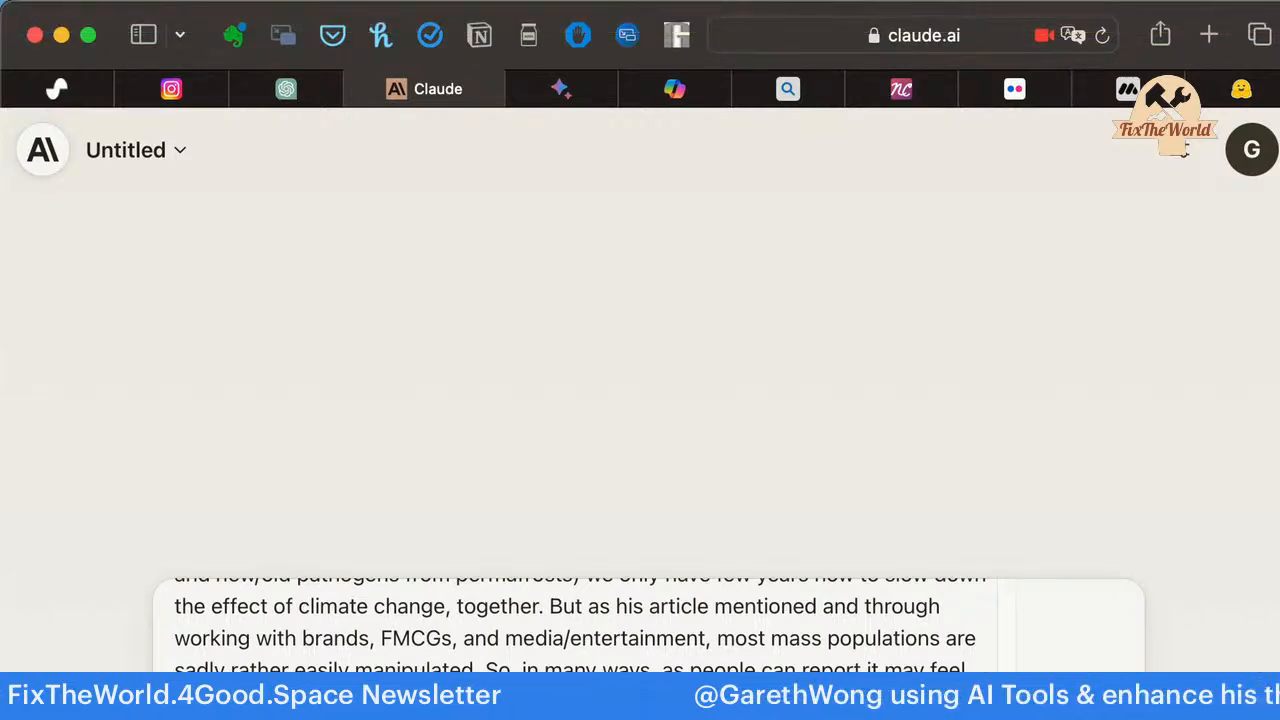
key(Return)
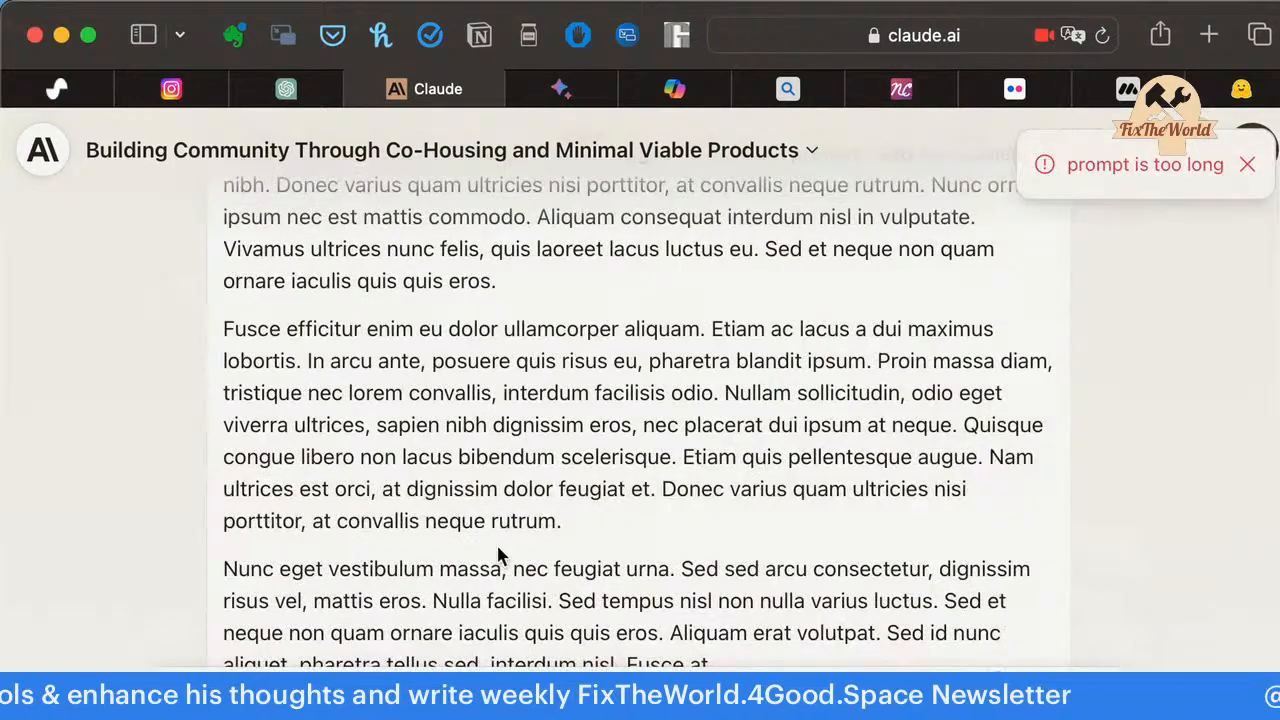
scroll(672, 350, up, 15)
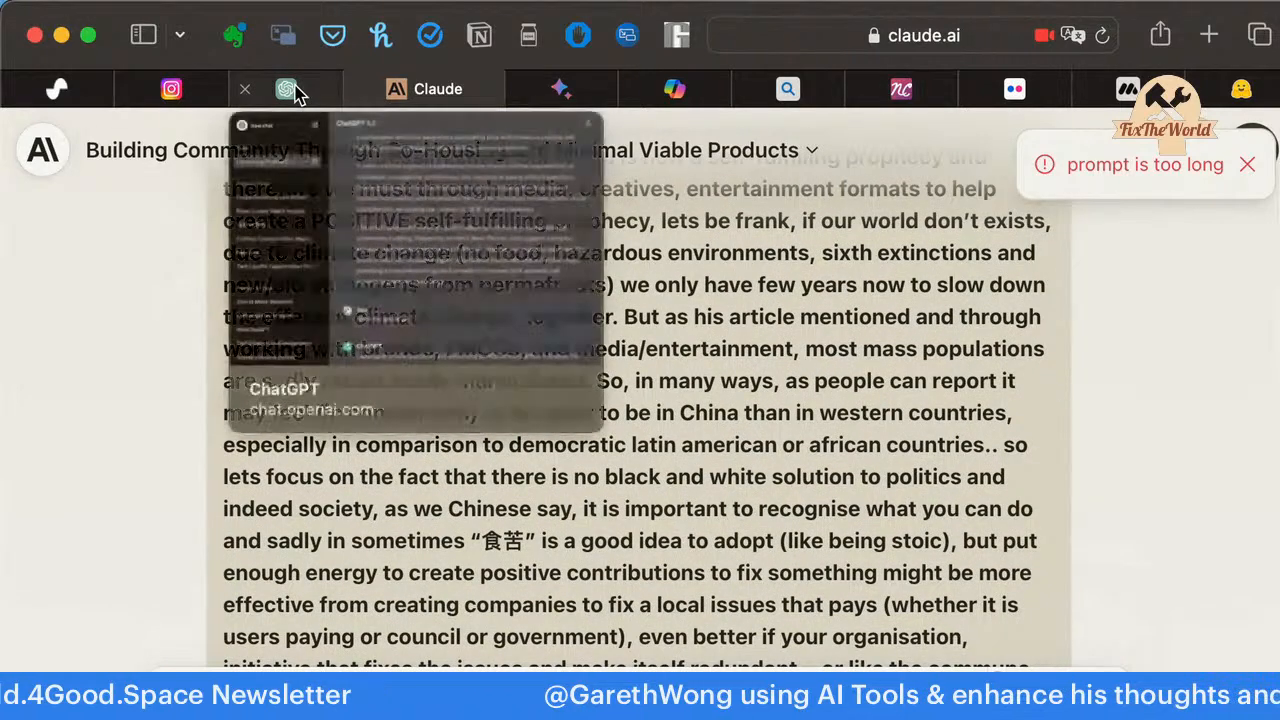
Switch to the ChatGPT conversation and skim the layoffs article summary, the long prompt and its TL;DR and key points reply.
mouse_move(288, 91)
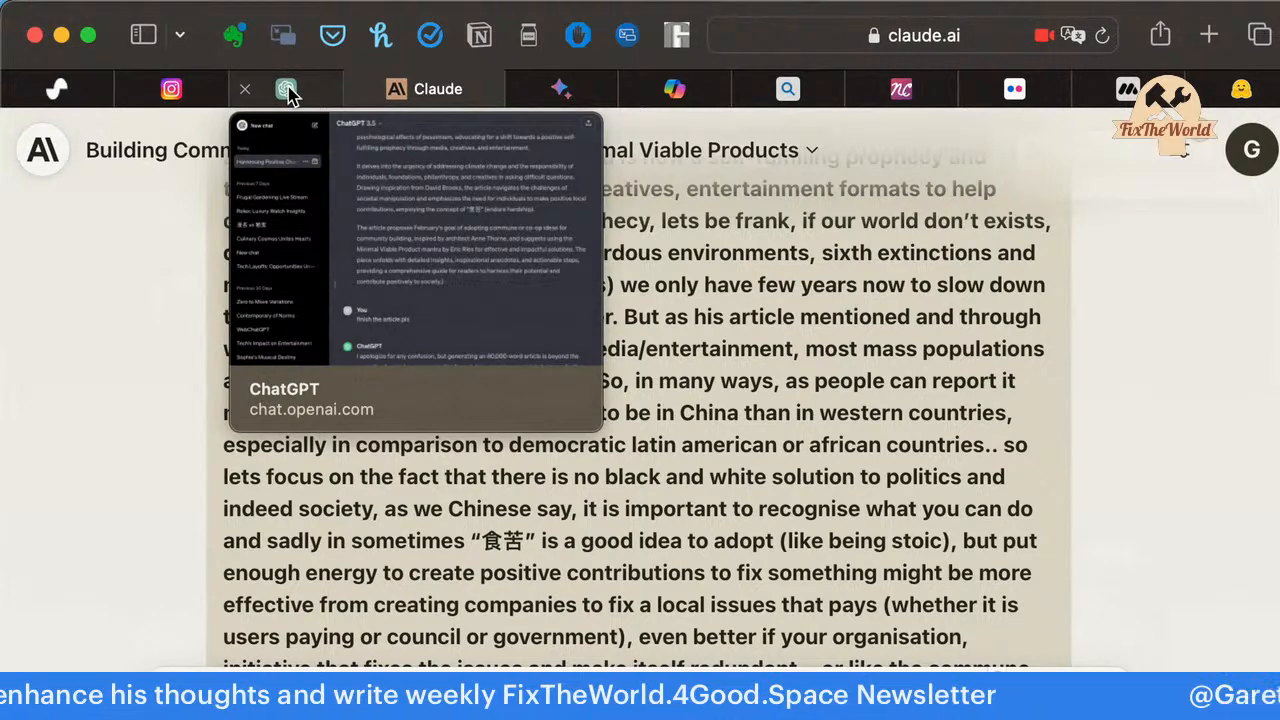
click(288, 91)
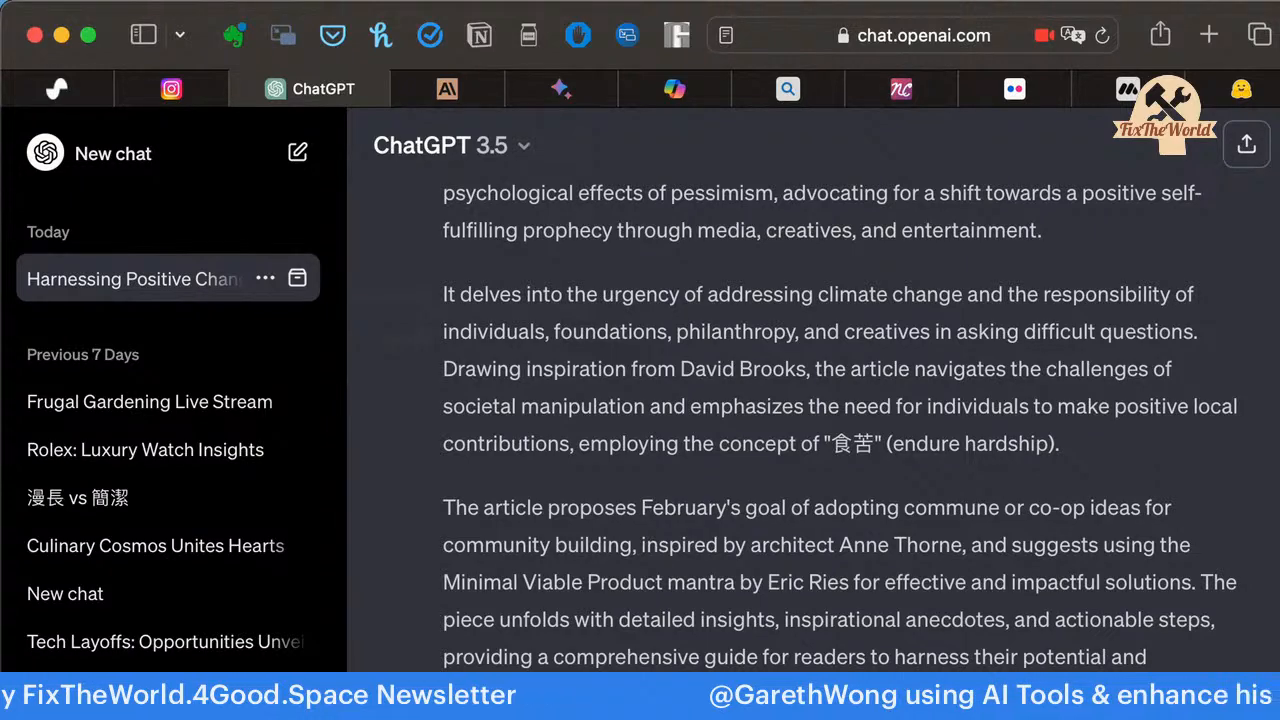
scroll(840, 400, up, 1)
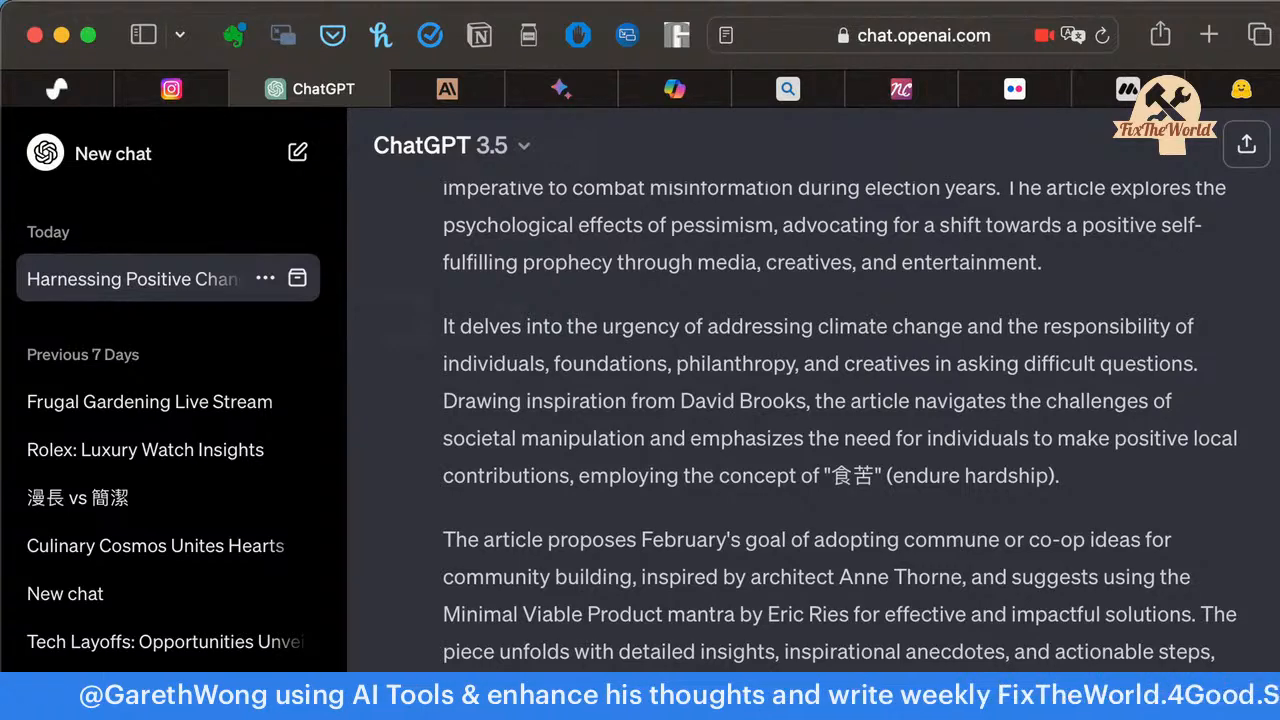
scroll(840, 420, down, 15)
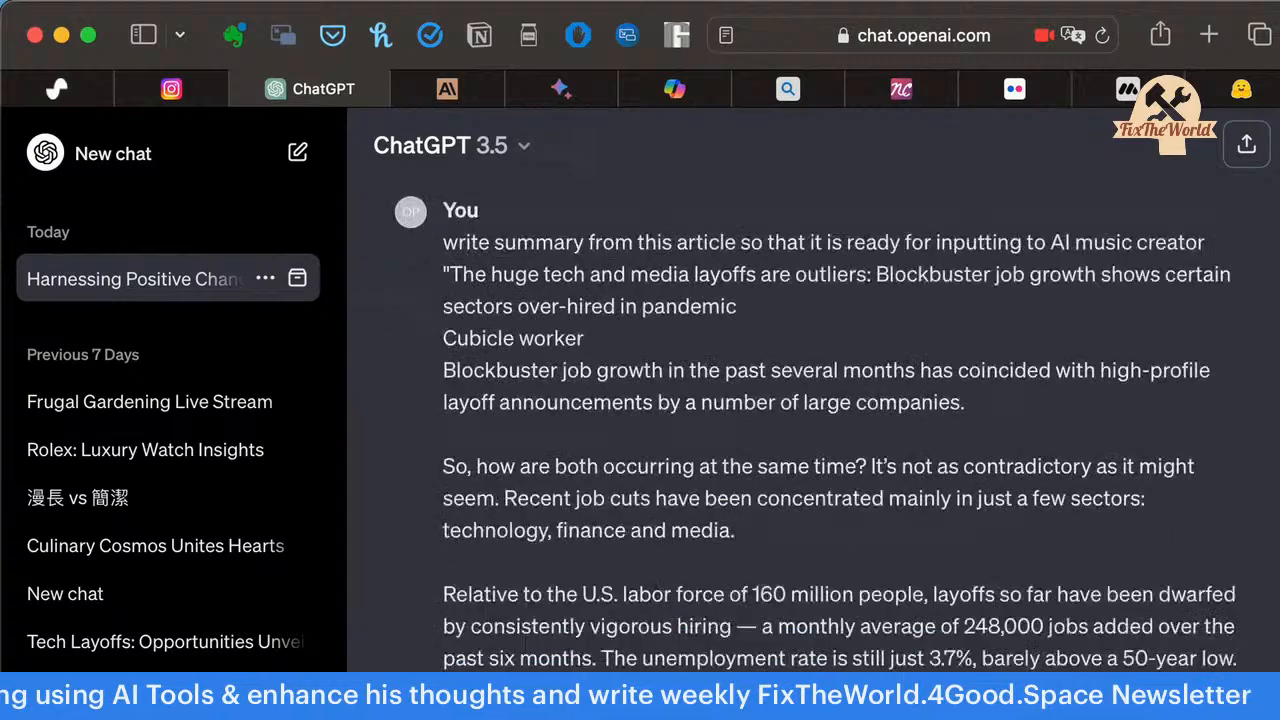
scroll(840, 420, down, 15)
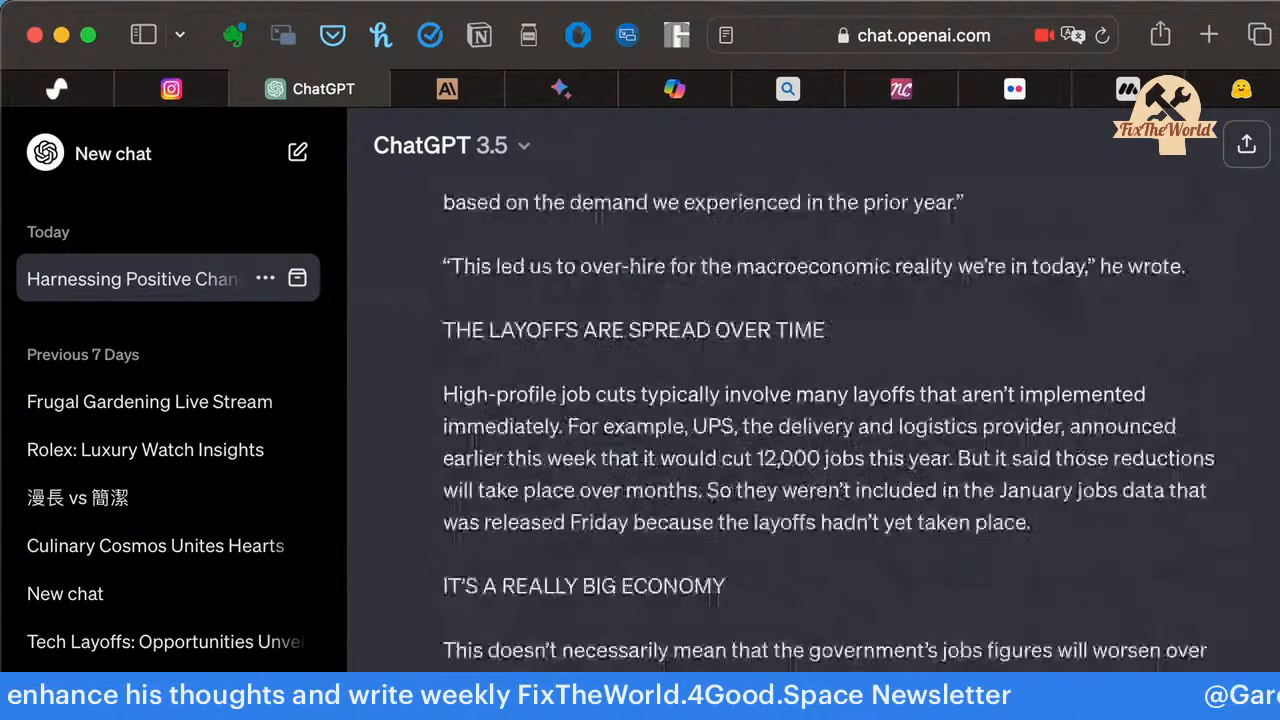
scroll(840, 420, down, 20)
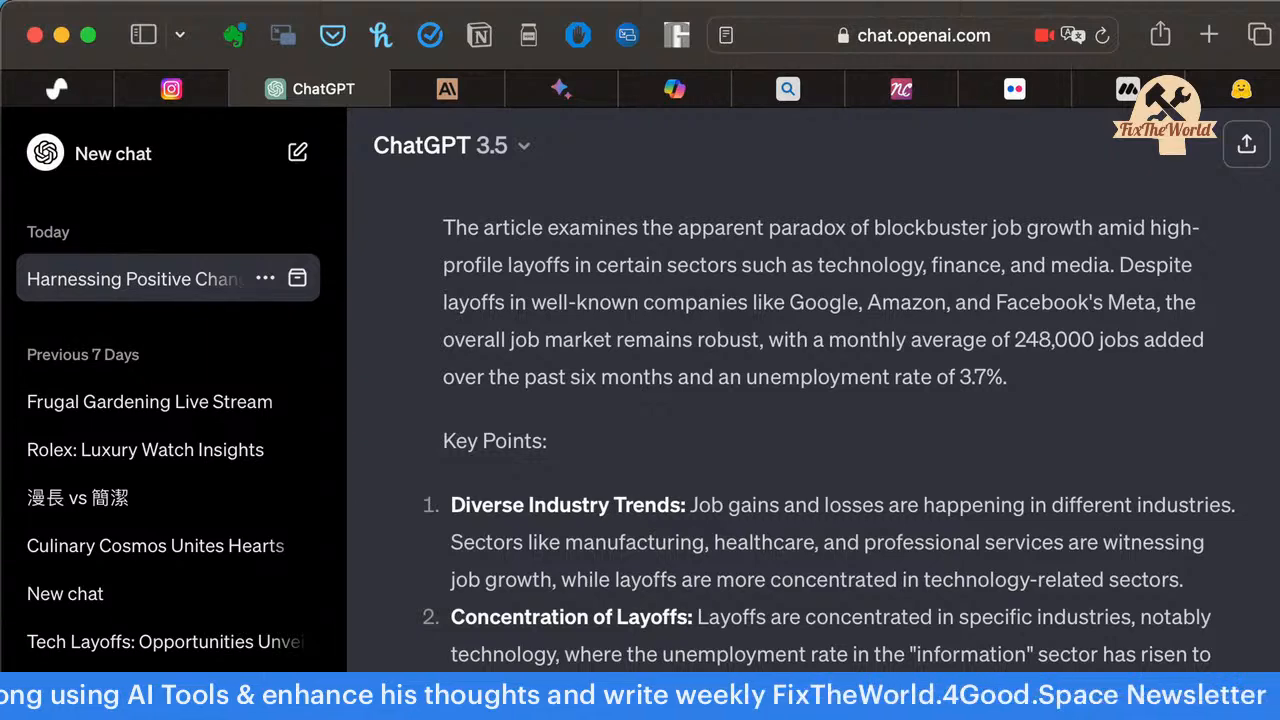
scroll(840, 420, down, 20)
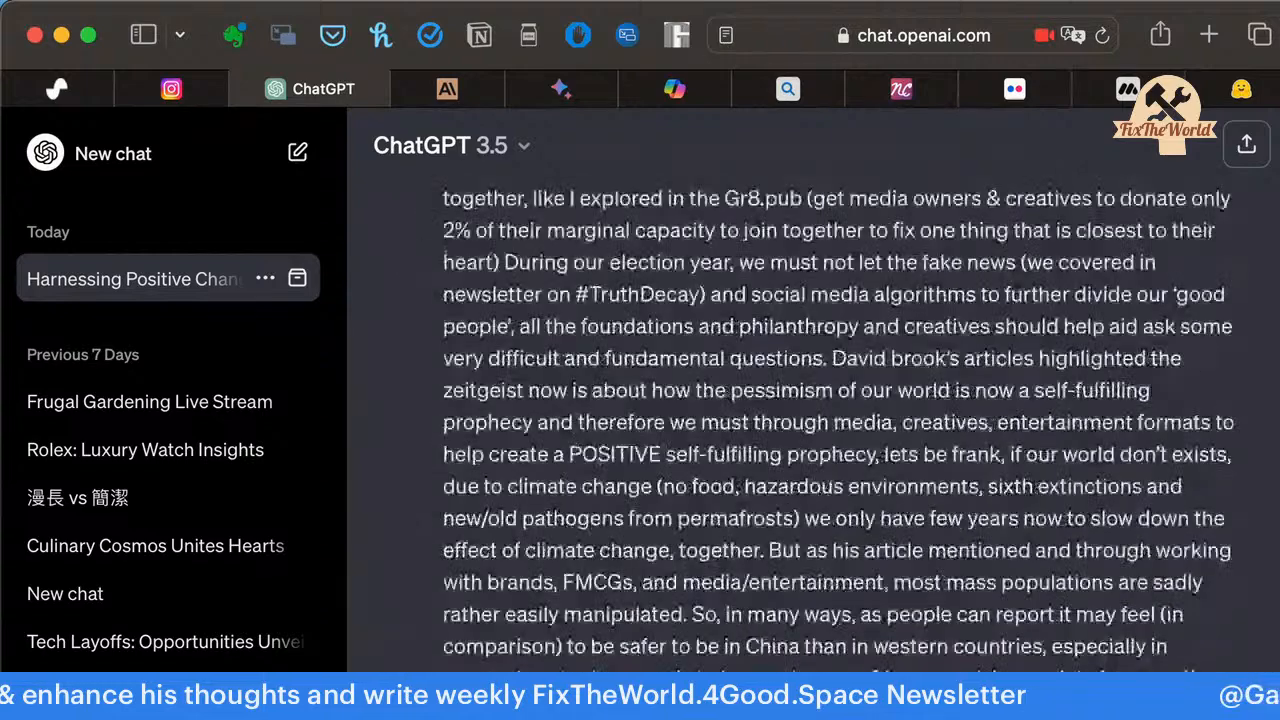
scroll(840, 420, down, 5)
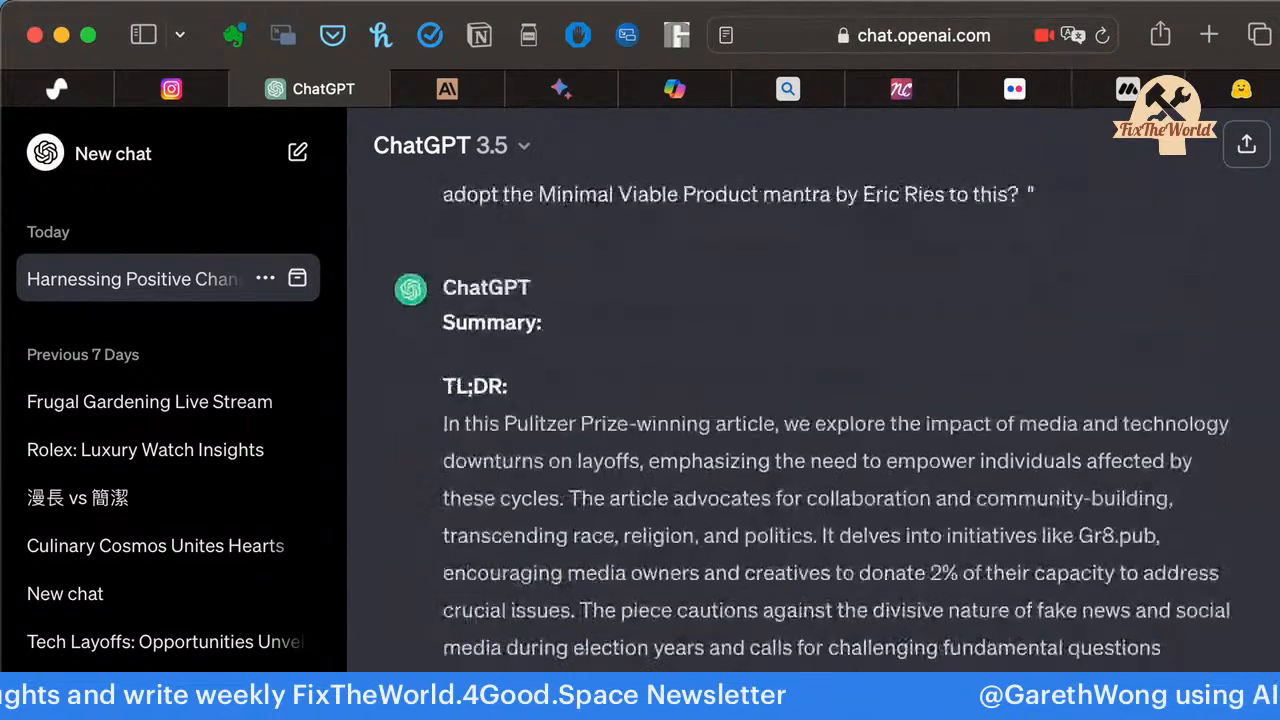
scroll(772, 421, down, 3)
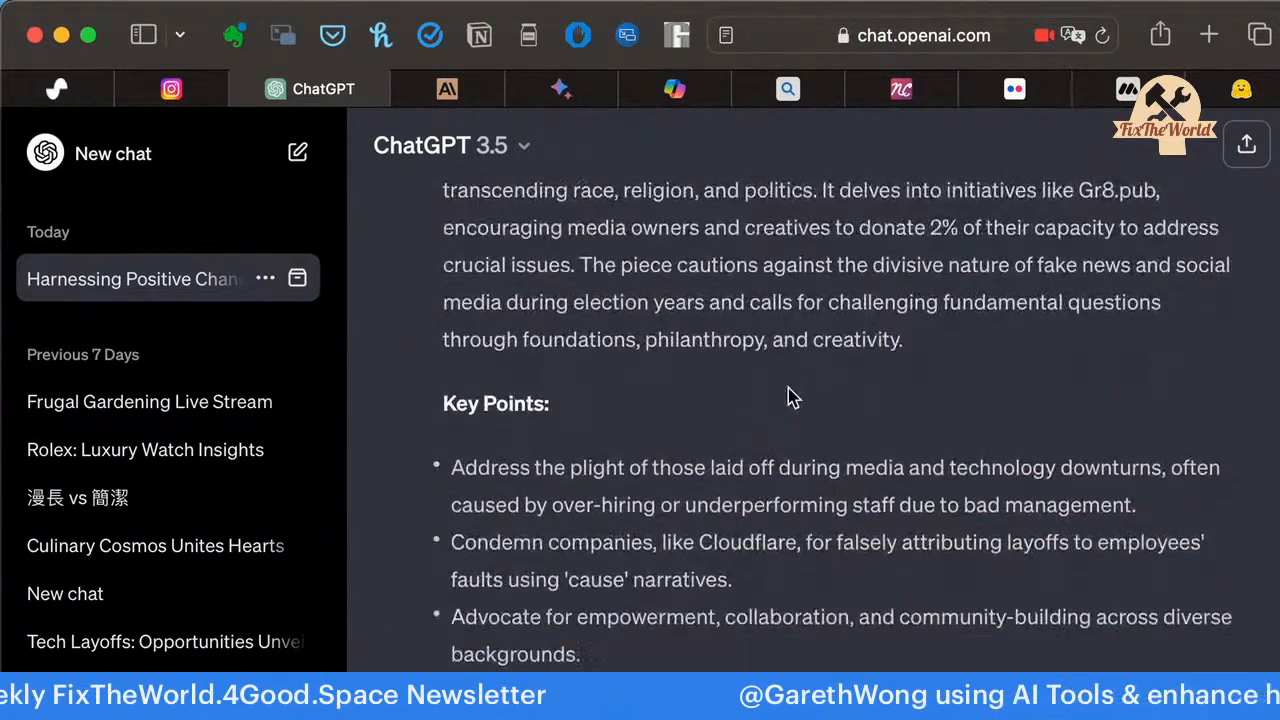
Select the TL;DR text of ChatGPT's summary from "Prize-winning article" onward and switch to Suno.
scroll(772, 421, up, 5)
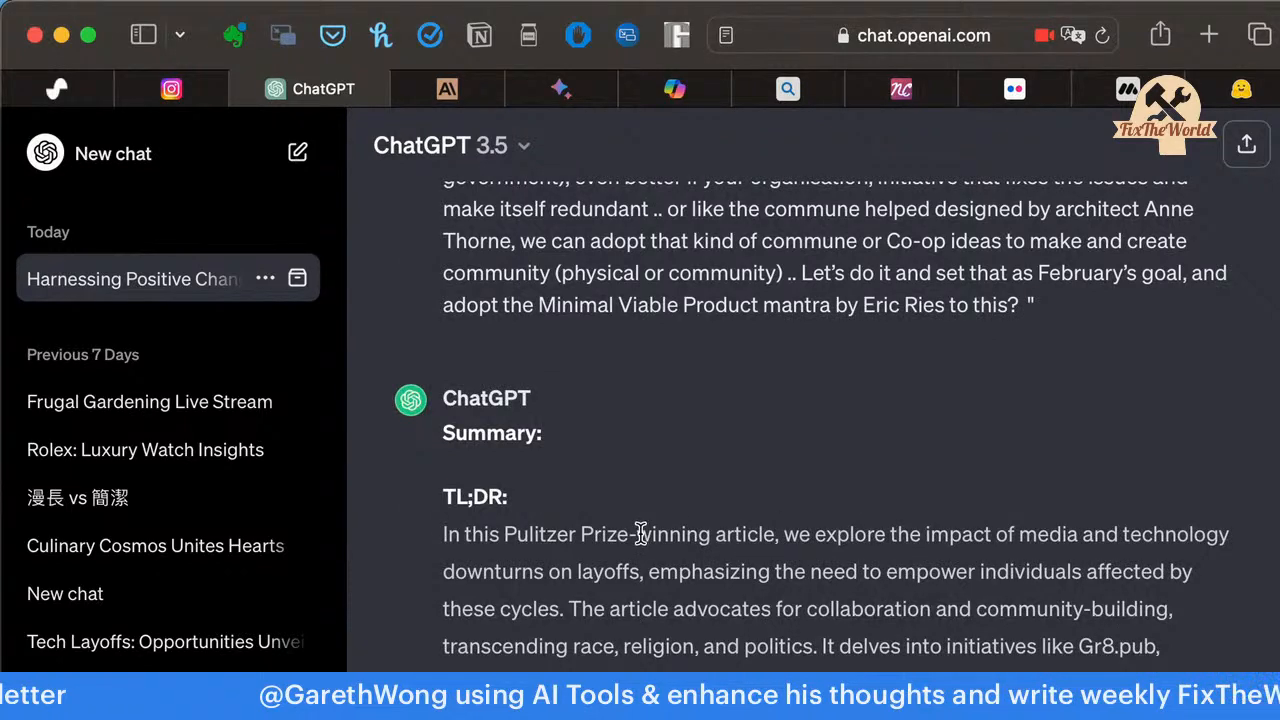
drag(581, 534, 900, 700)
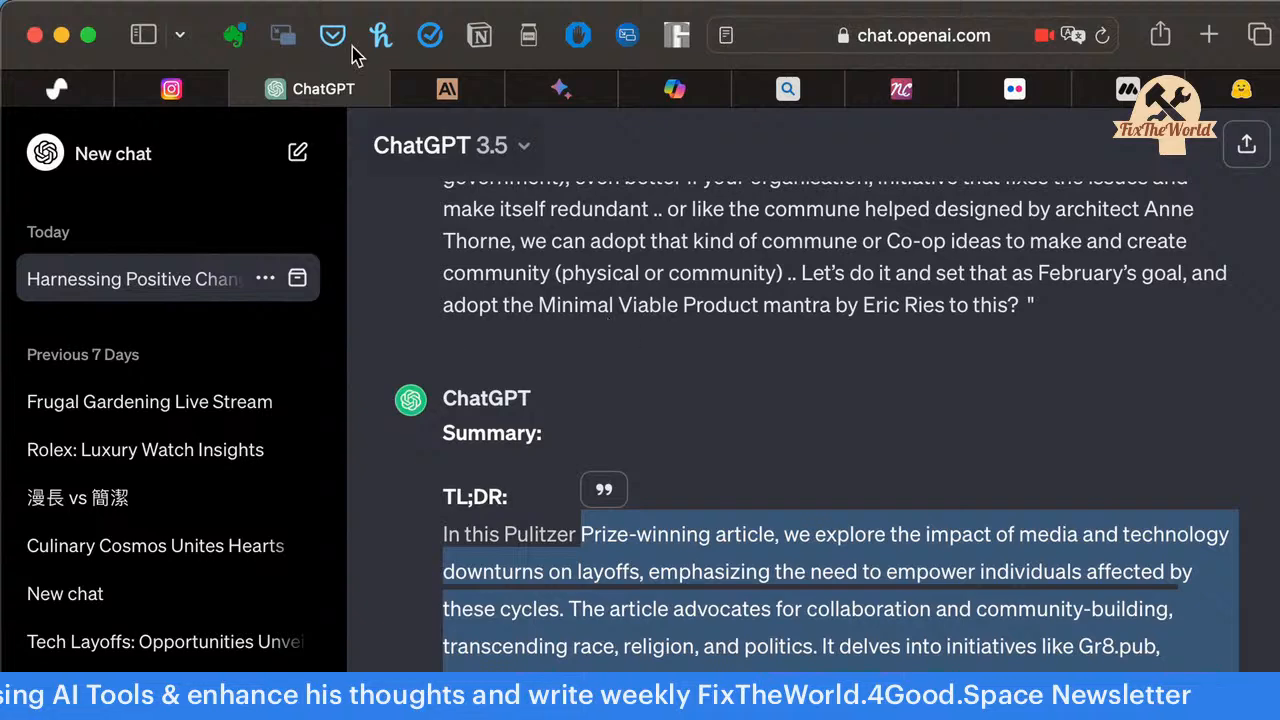
click(60, 90)
Begin the custom lyrics request with the instruction "write poetic lyrics from this" followed by an opening quotation mark.
click(561, 379)
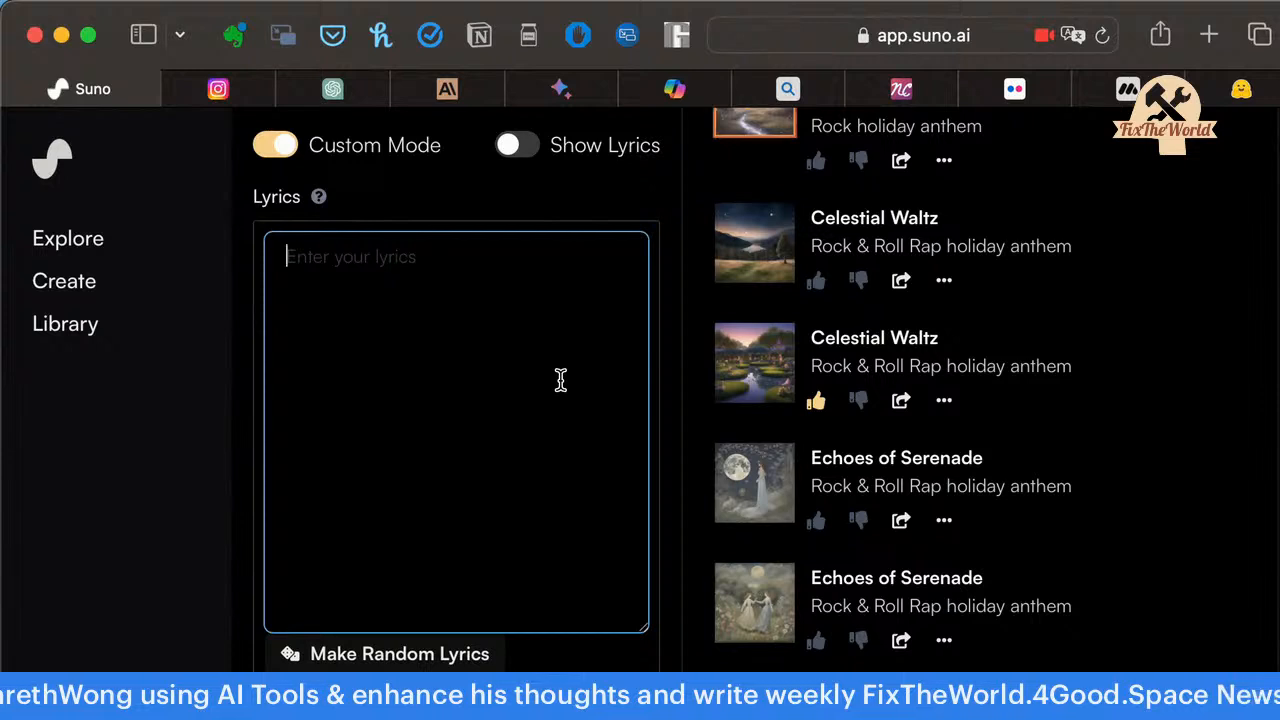
text(")
key(BackSpace)
text(w)
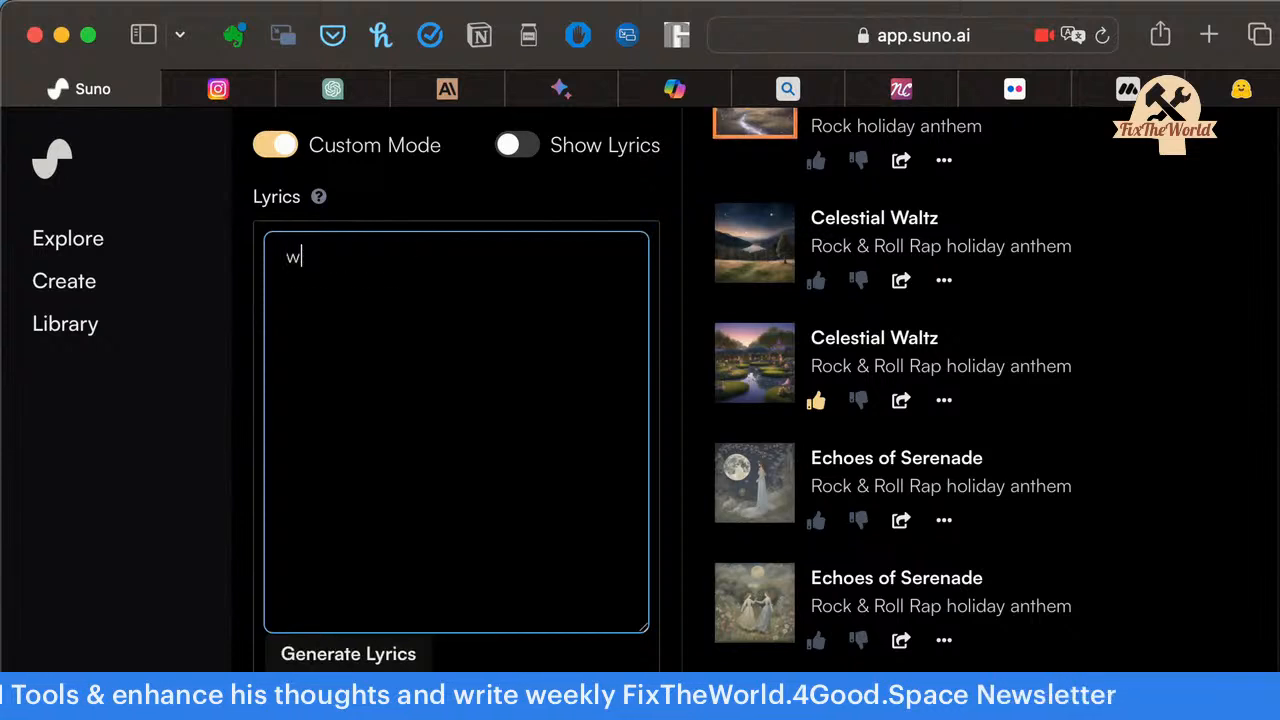
text(rite peti)
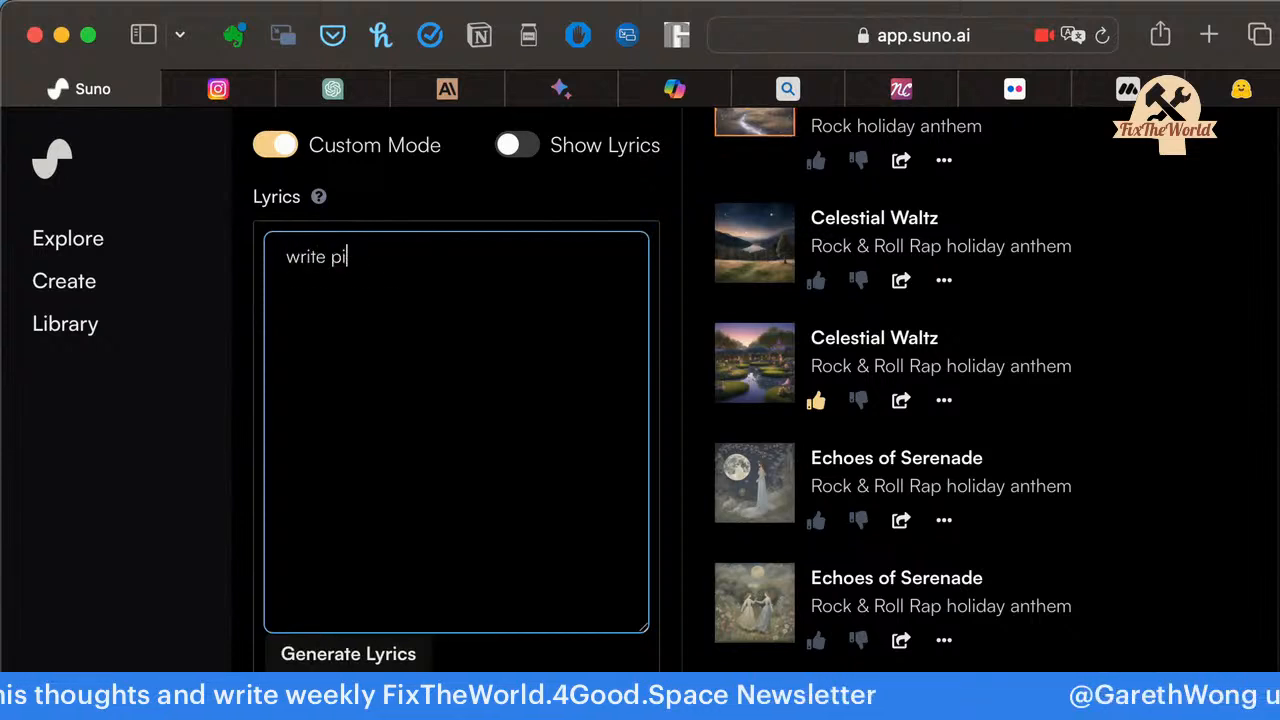
text(c lyrics )
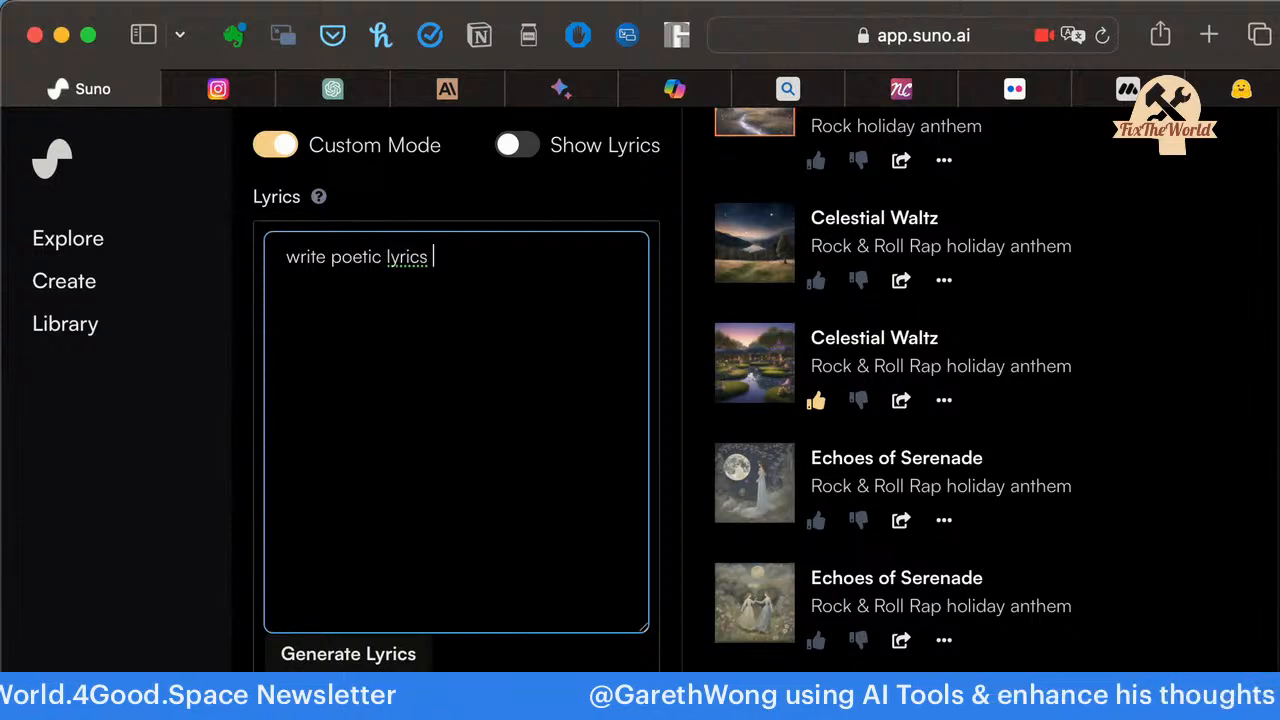
text(fro)
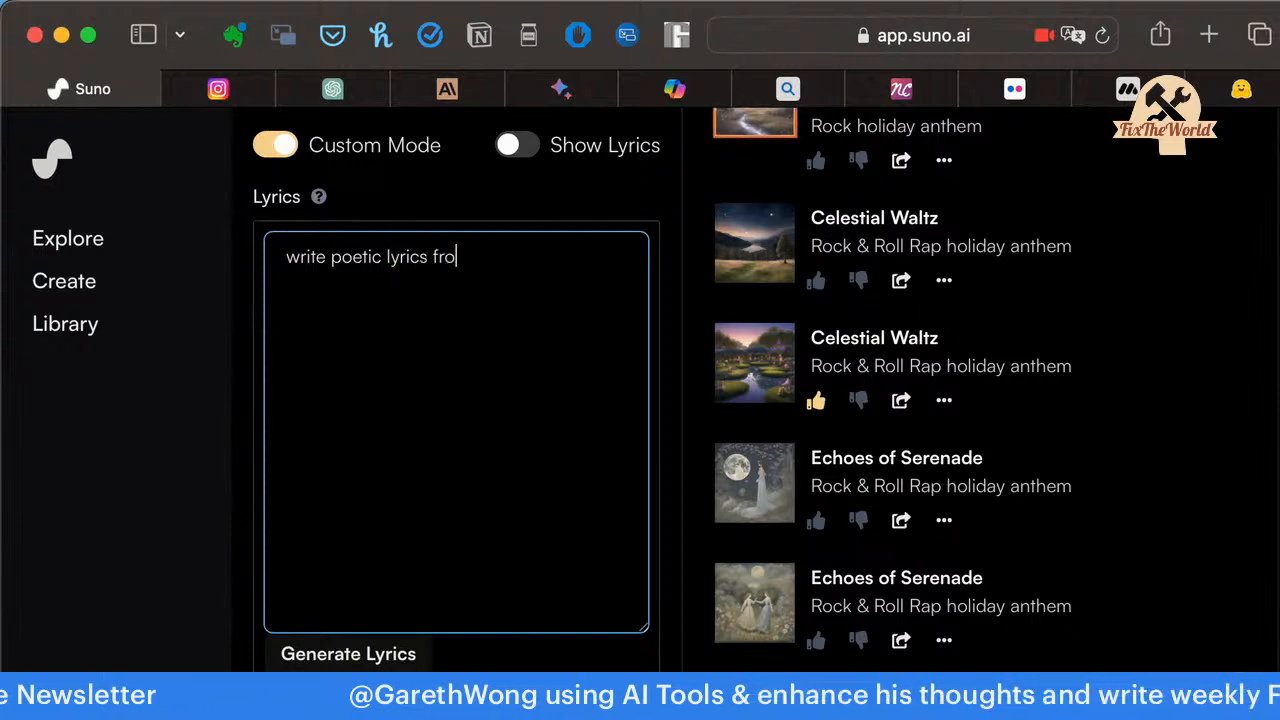
text(m this)
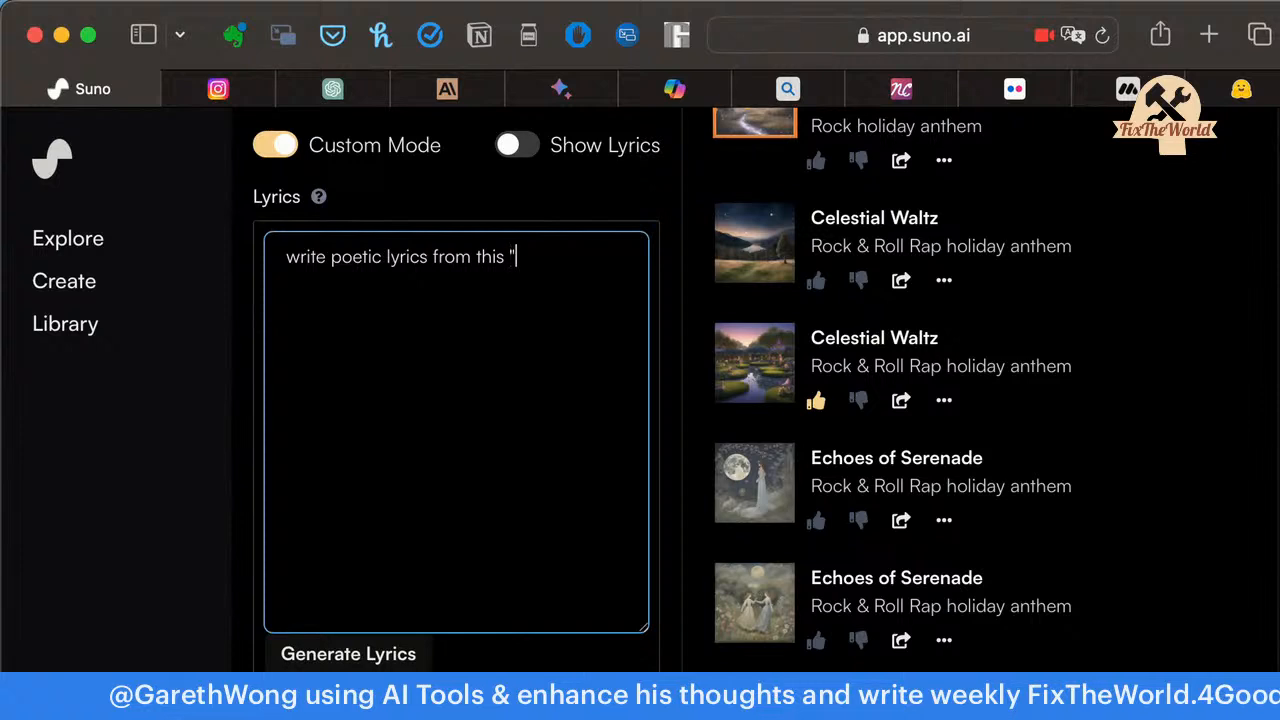
Paste the copied article summary after the instruction, close the quotation and generate lyrics from it.
key(super+v)
text(")
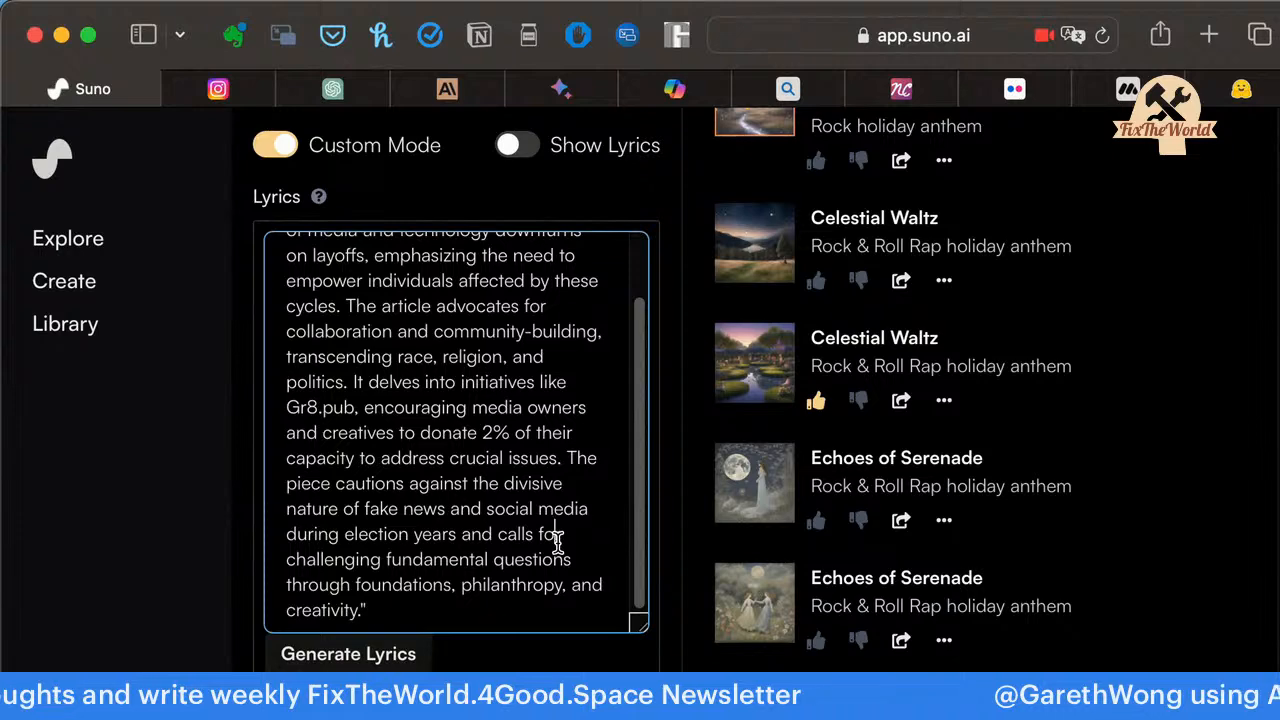
key(super+a)
click(368, 656)
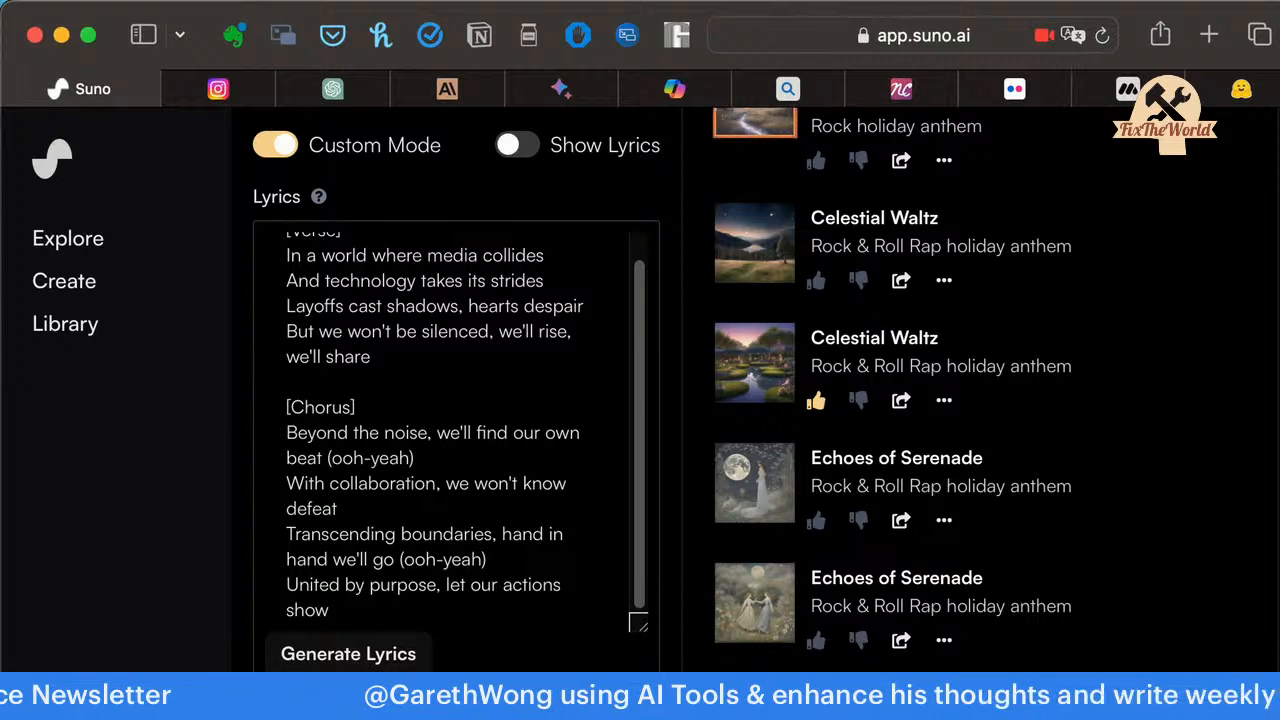
scroll(907, 390, down, 3)
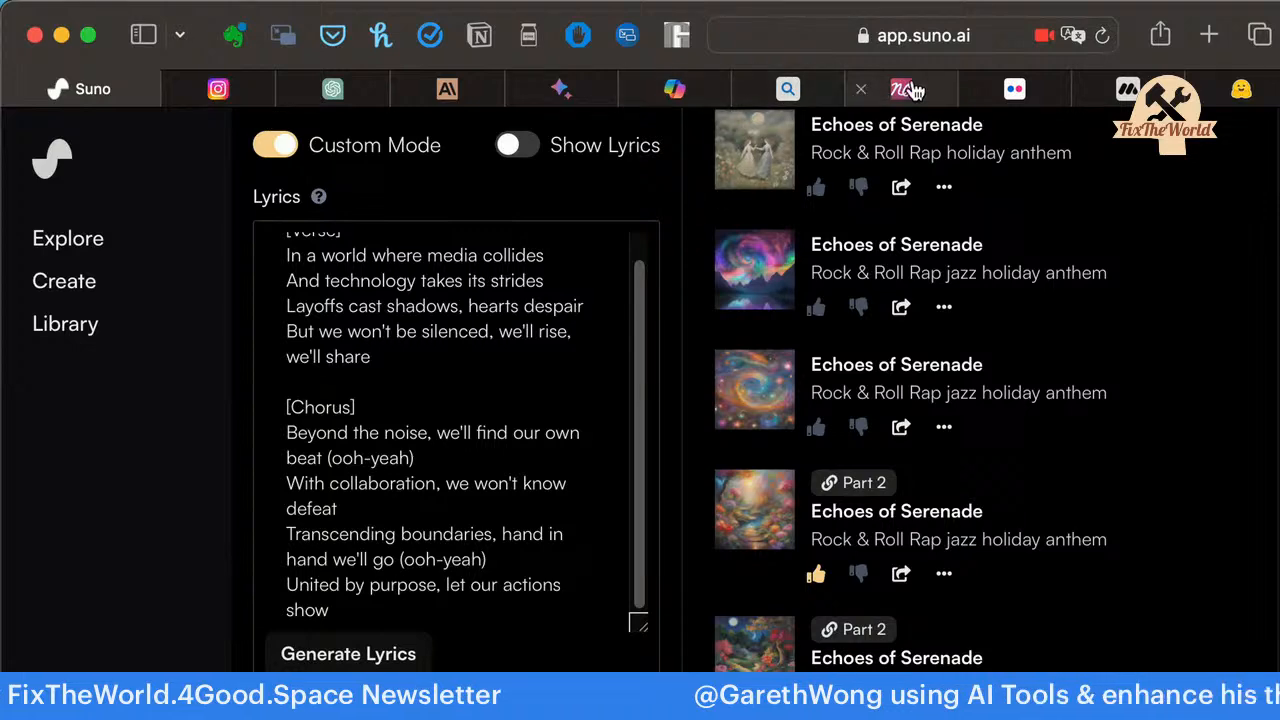
Switch to ChatGPT and ask it to "write poetic prompt to be used for generating photos using" the quoted Prize-winning article summary.
click(804, 89)
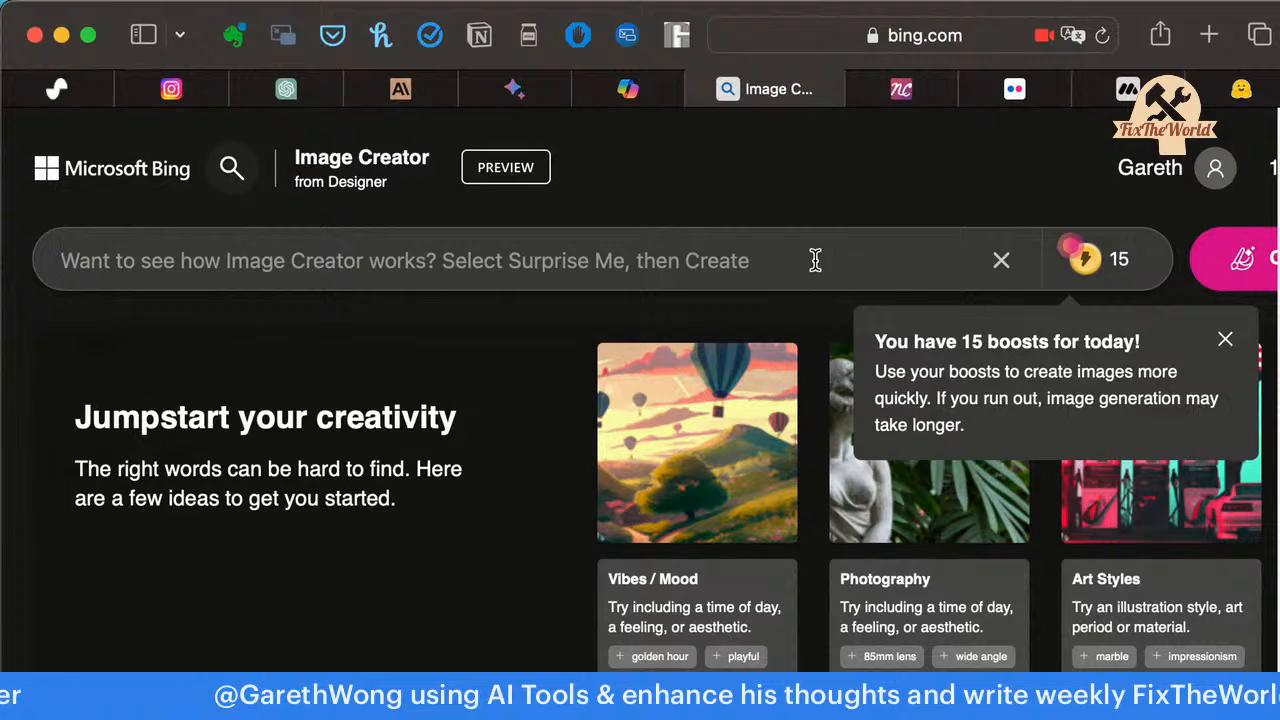
click(306, 100)
click(607, 646)
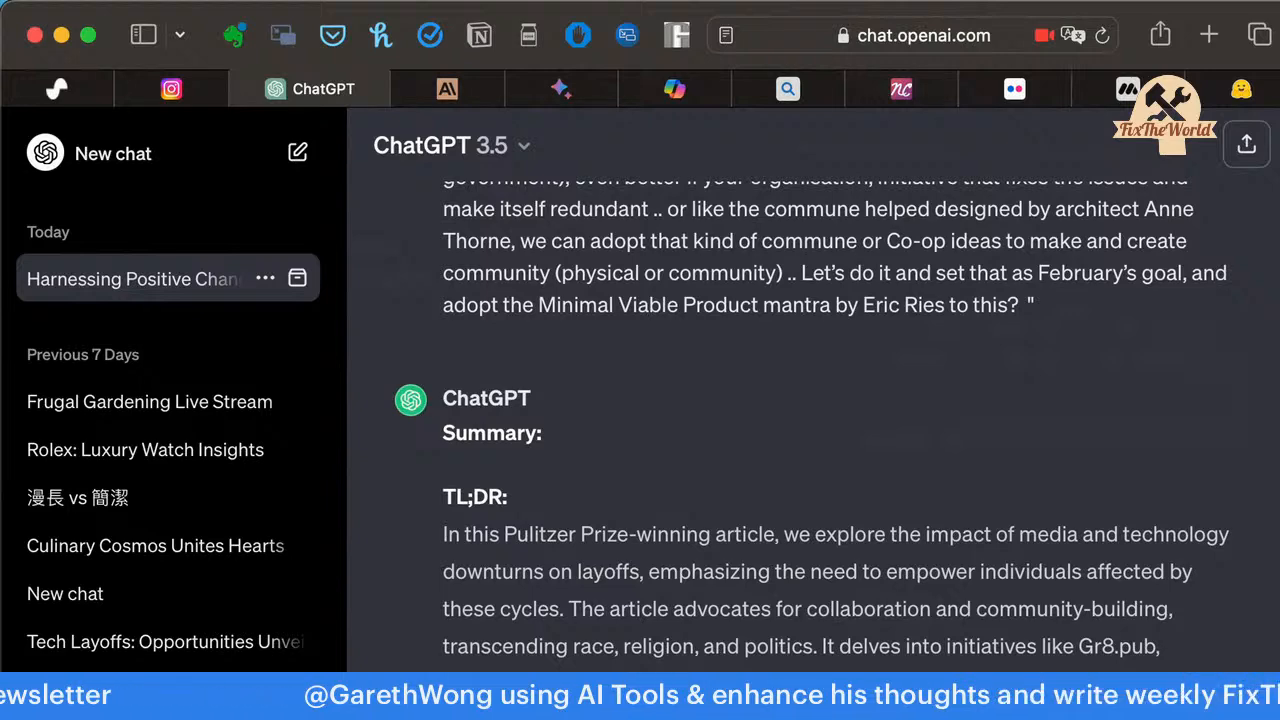
scroll(727, 648, down, 15)
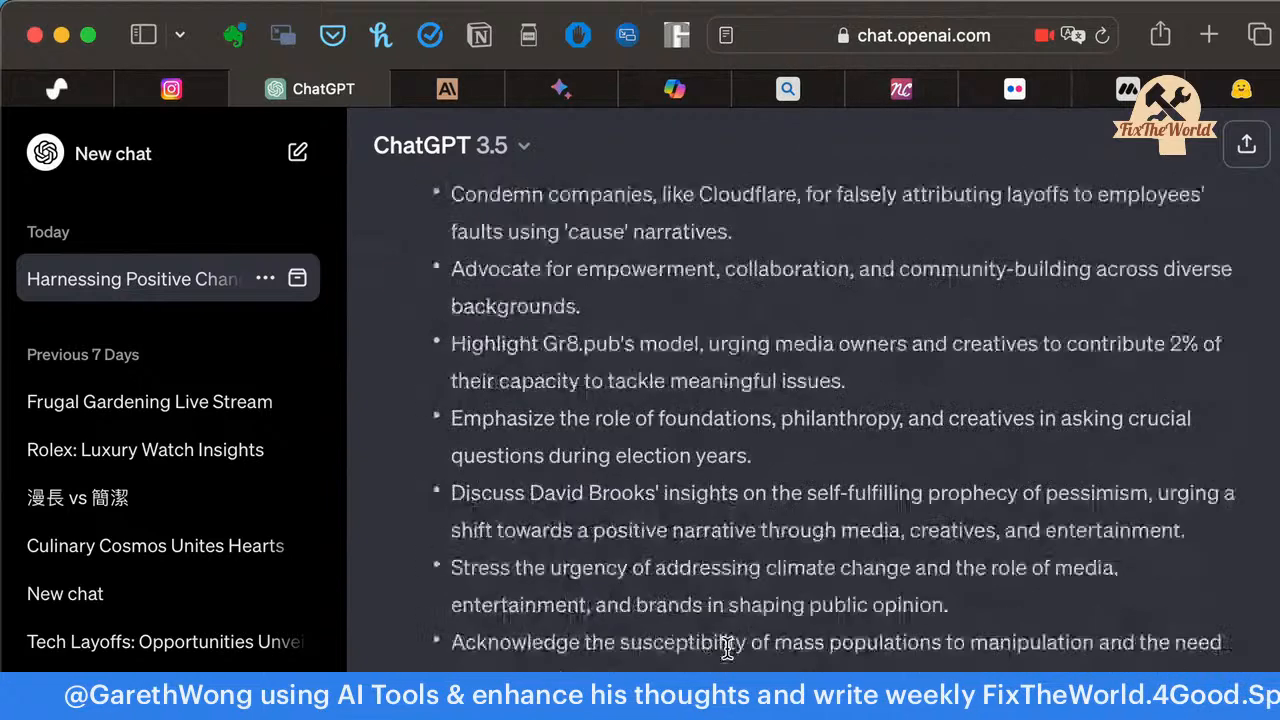
scroll(727, 657, down, 8)
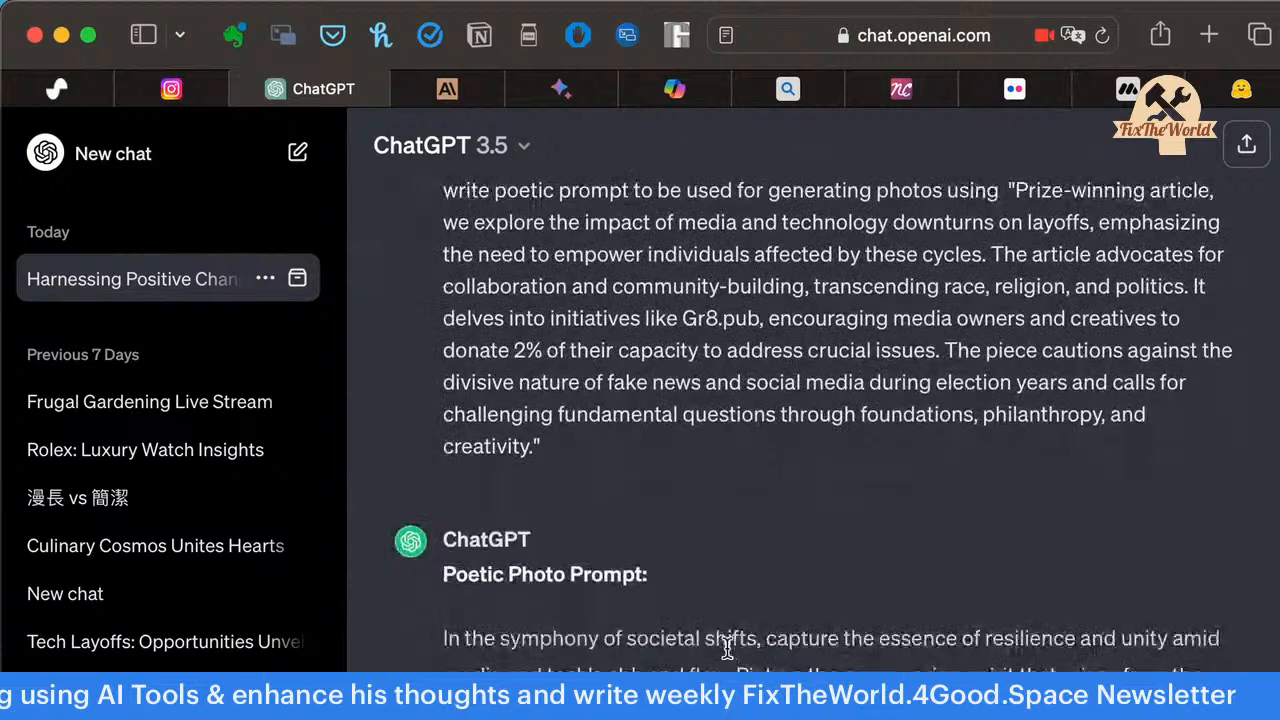
Read through the Poetic Photo Prompt reply and select the paragraph starting "In the lens of your imagination" for copying.
scroll(727, 648, down, 6)
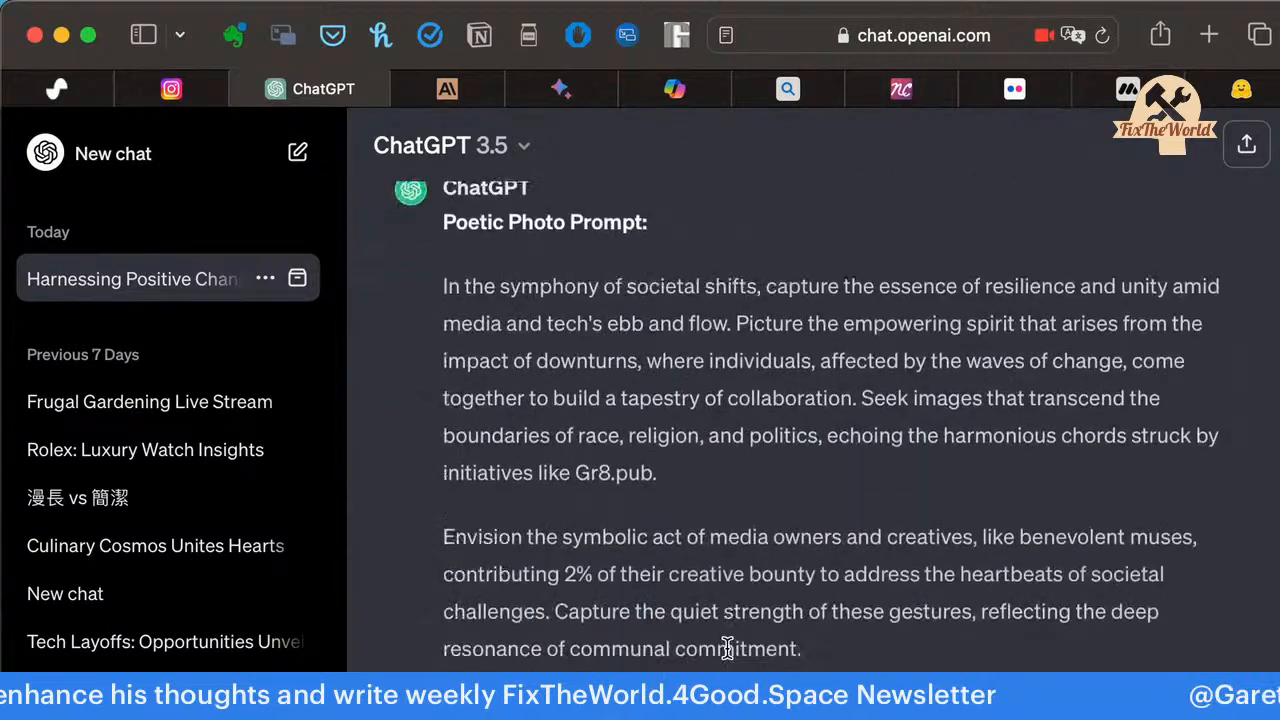
scroll(727, 648, down, 1)
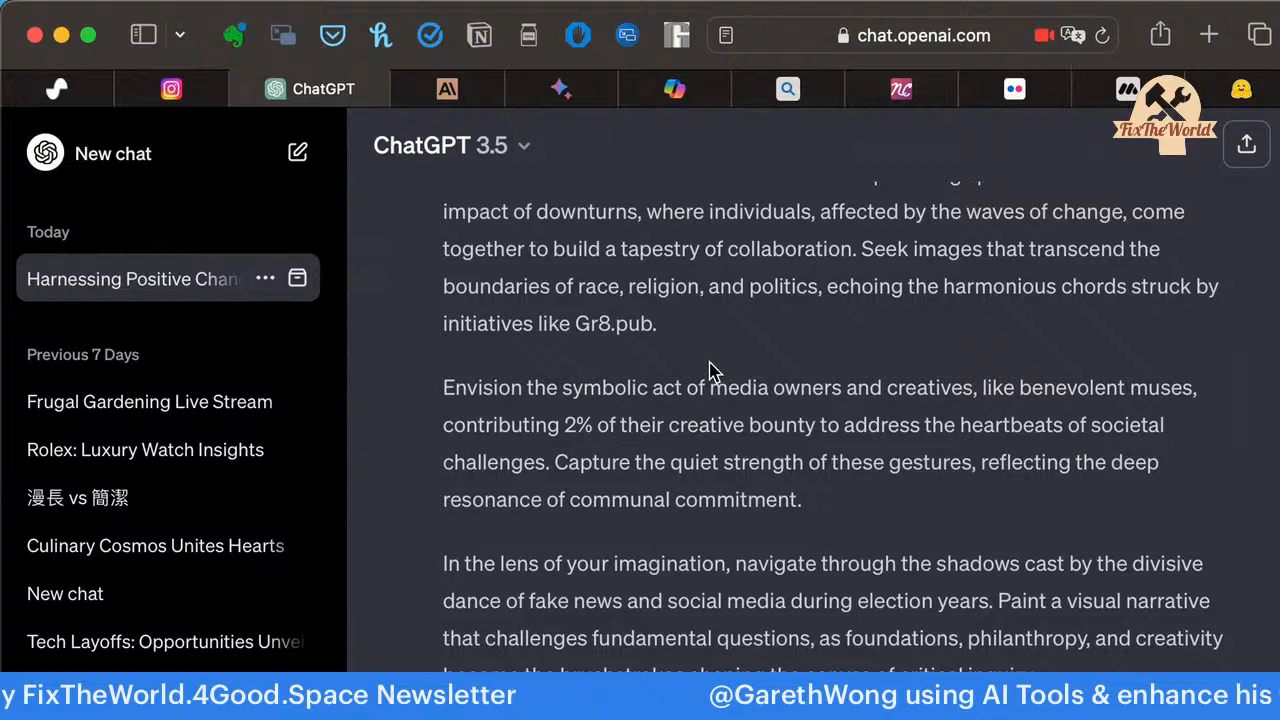
scroll(716, 371, up, 3)
scroll(703, 410, up, 1)
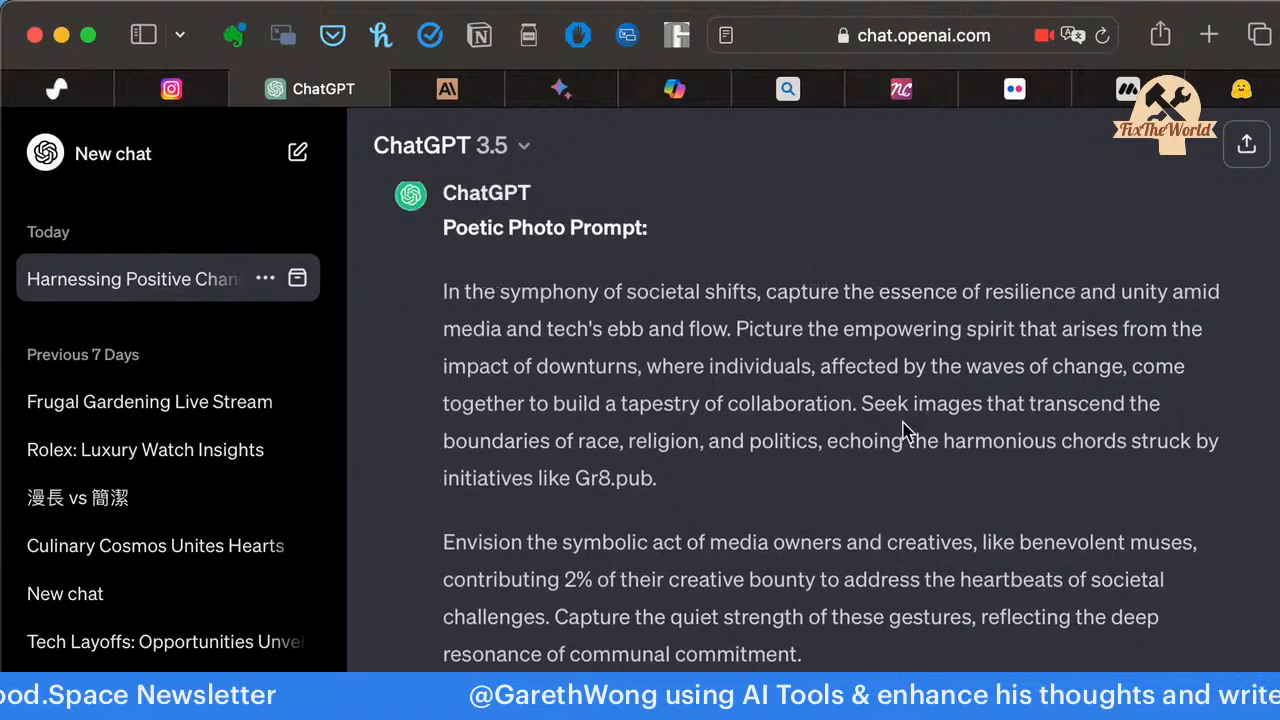
scroll(813, 665, down, 5)
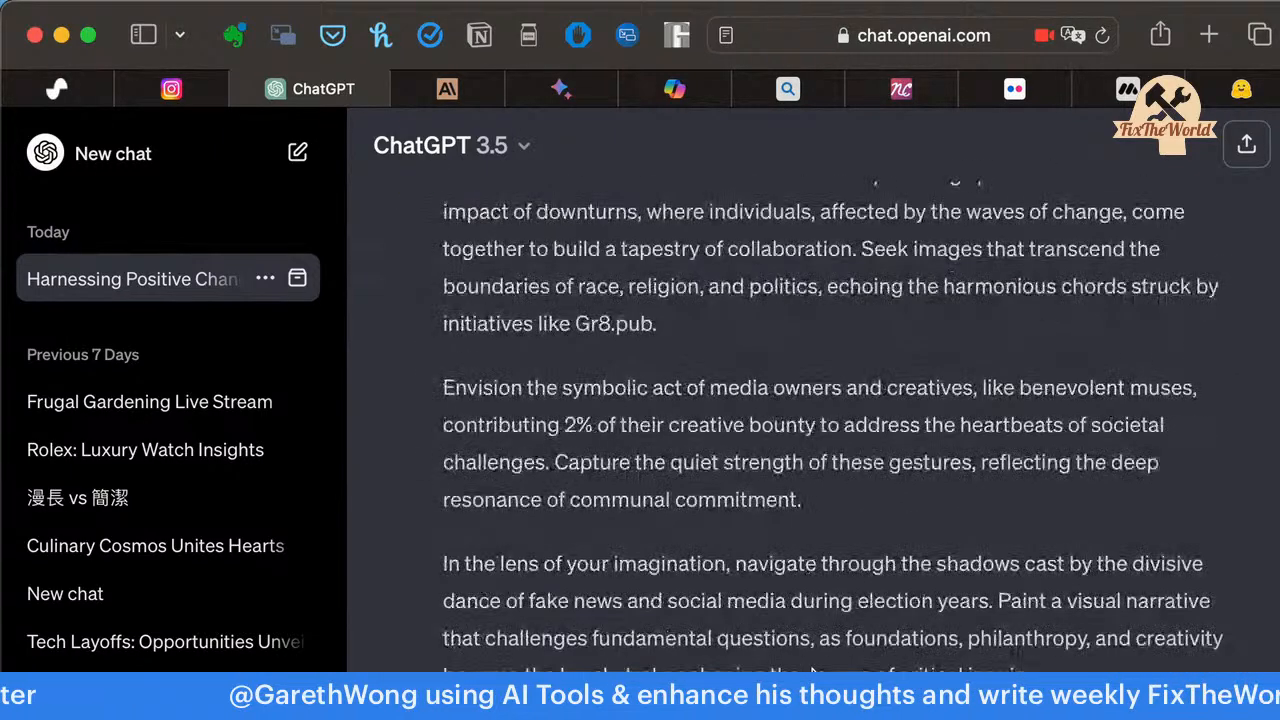
triple_click(862, 600)
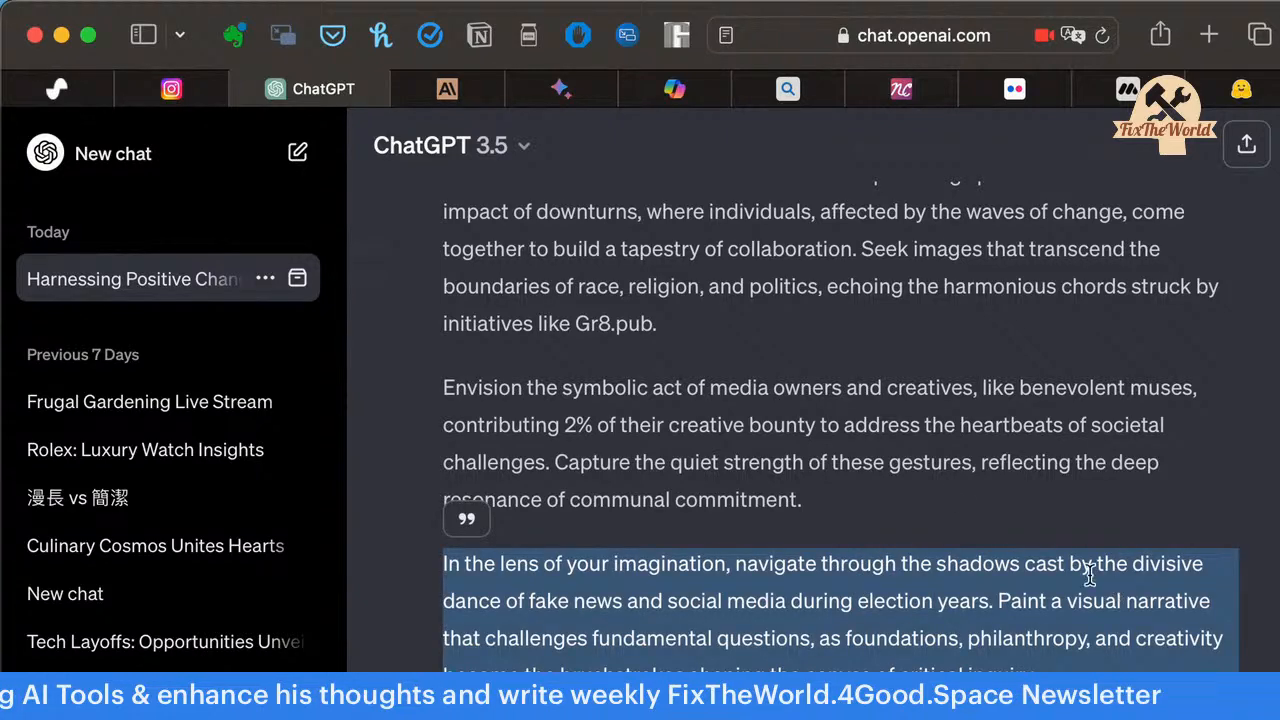
Switch to Microsoft Copilot and look over its start page and conversation styles.
click(668, 92)
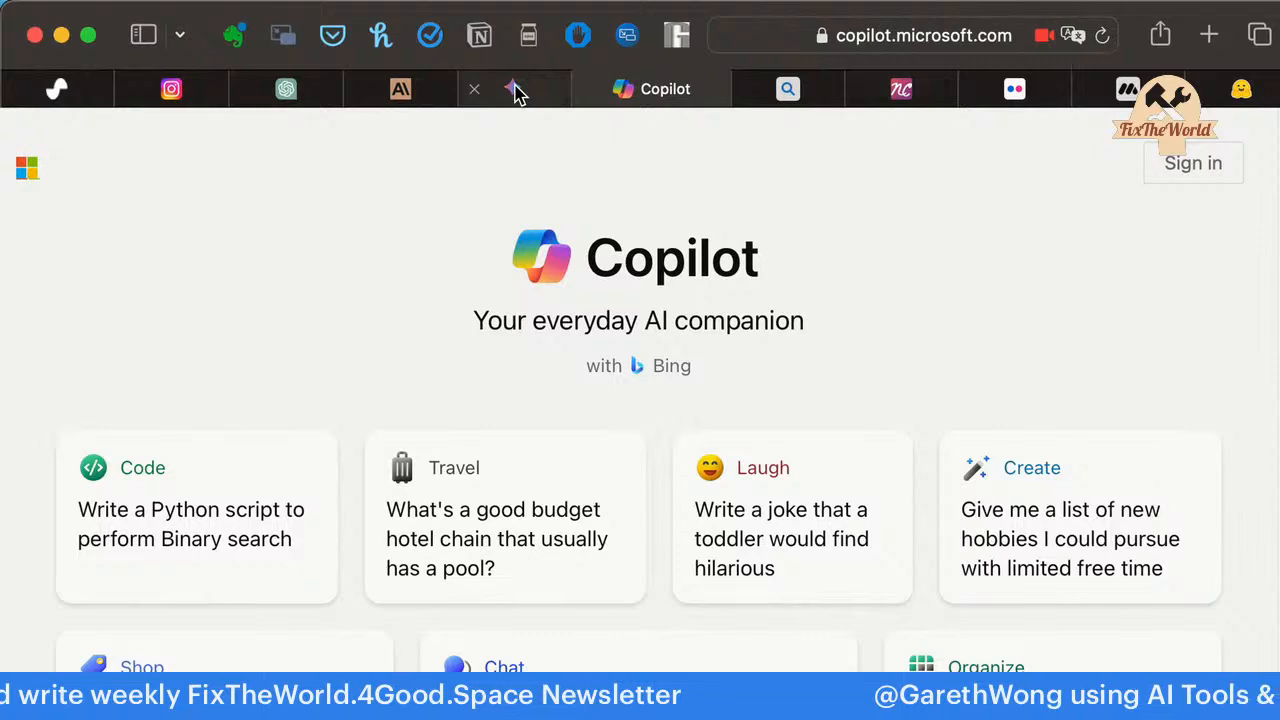
click(515, 92)
click(697, 99)
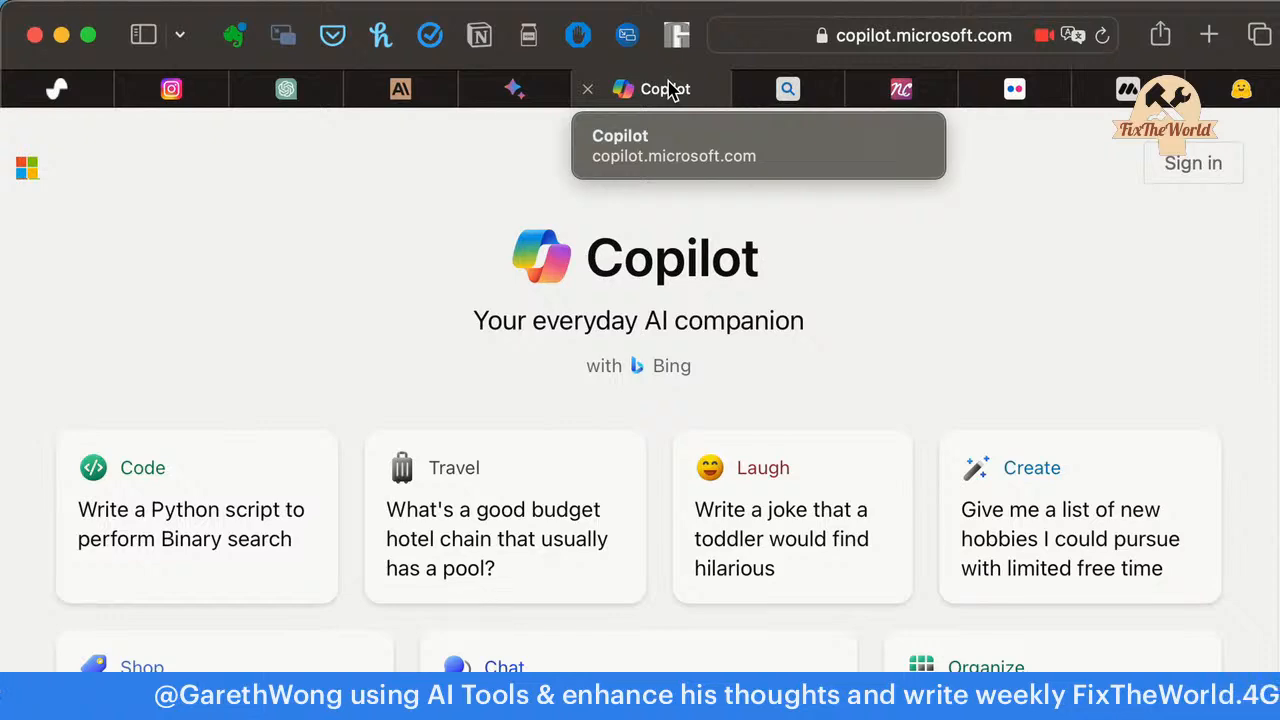
scroll(1011, 490, down, 1)
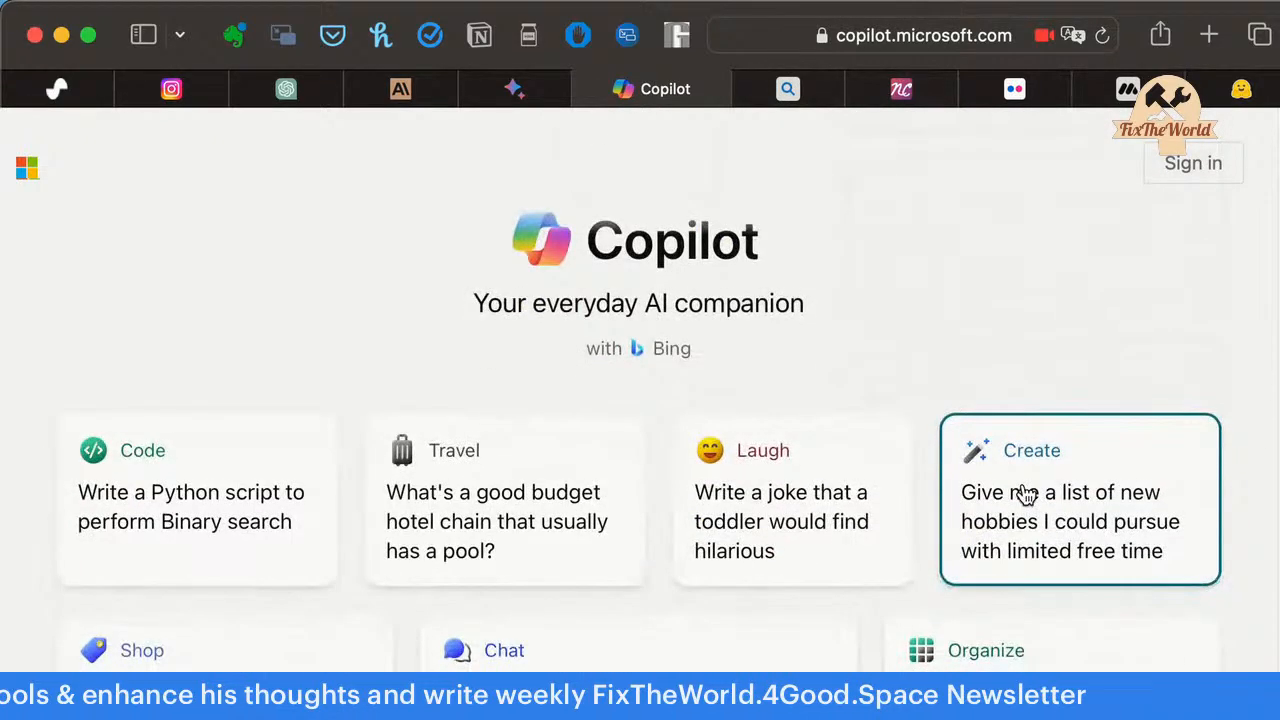
click(799, 46)
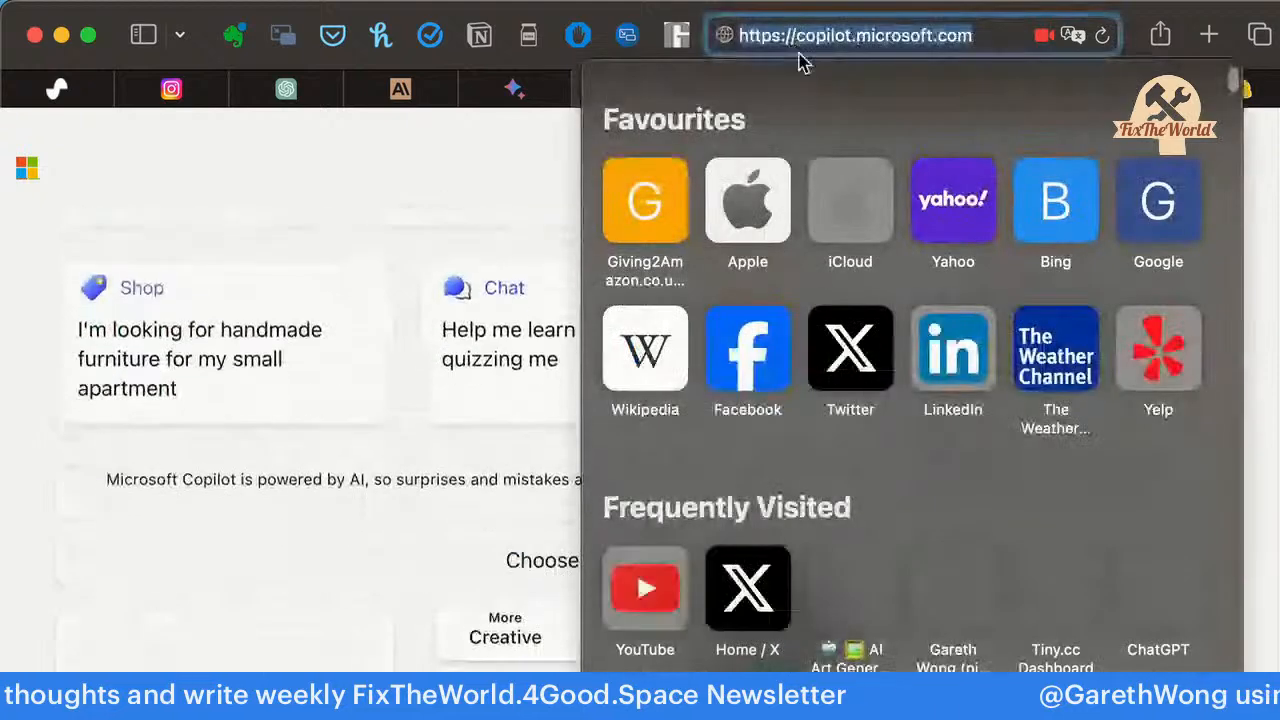
click(431, 460)
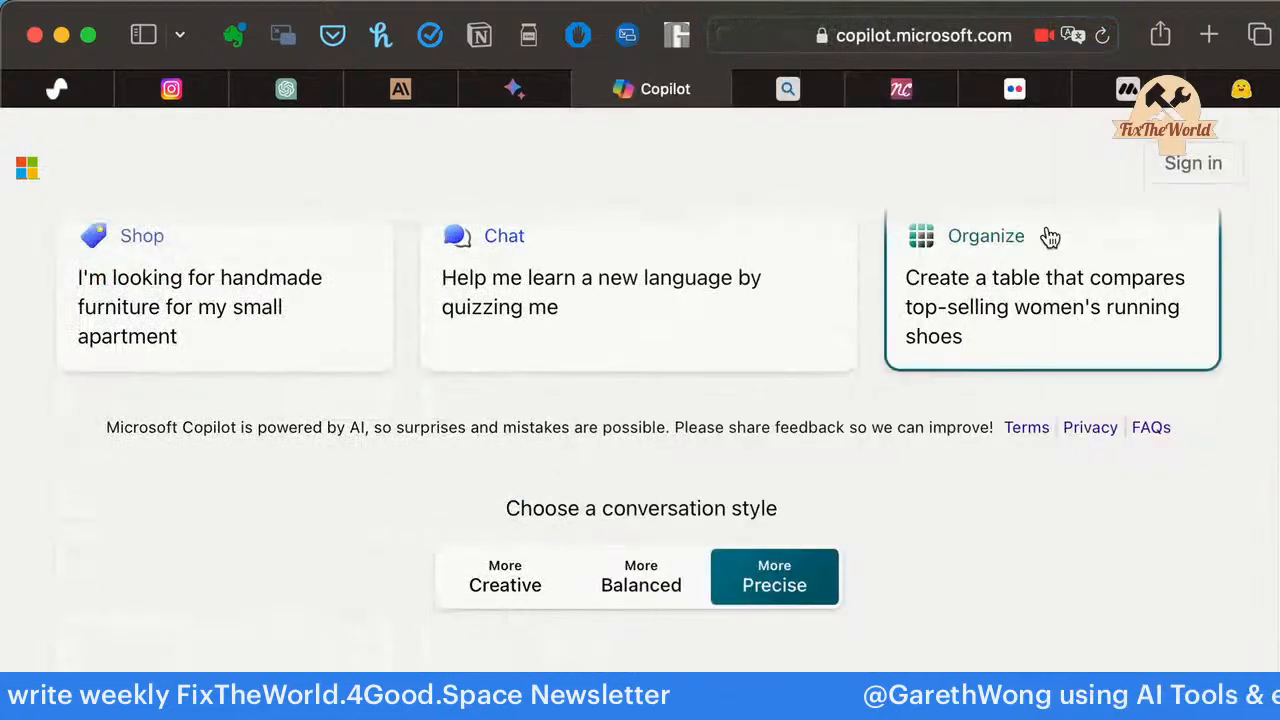
Switch to Bing Image Creator, paste the "In the lens of your imagination" paragraph as the prompt and create the images.
click(792, 88)
click(706, 250)
key(super+v)
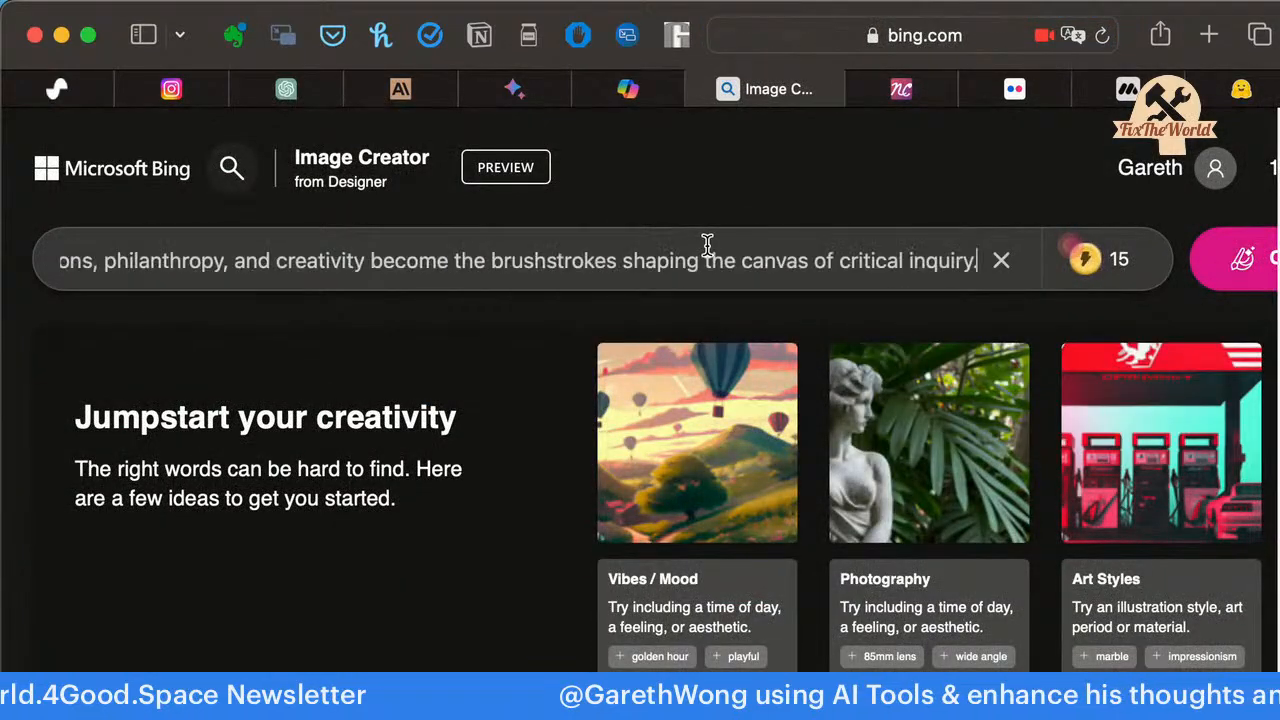
click(1234, 283)
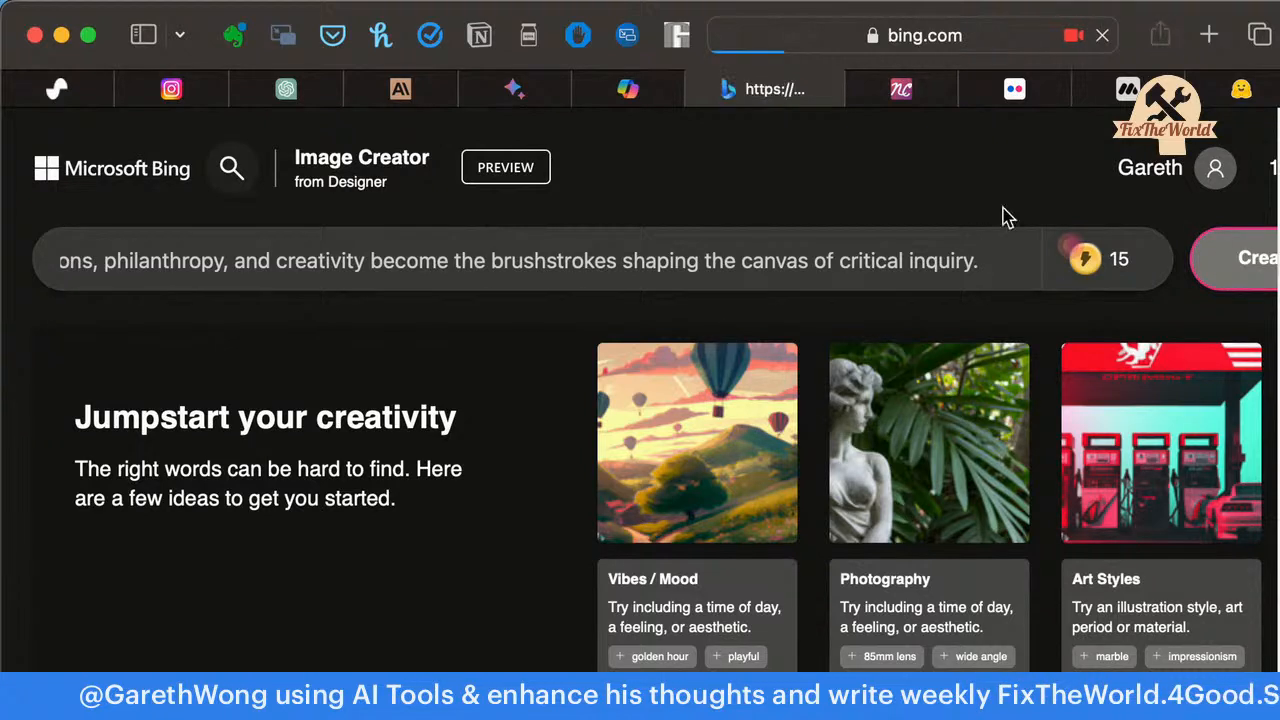
Switch to NightCafe and open its creation page.
click(899, 95)
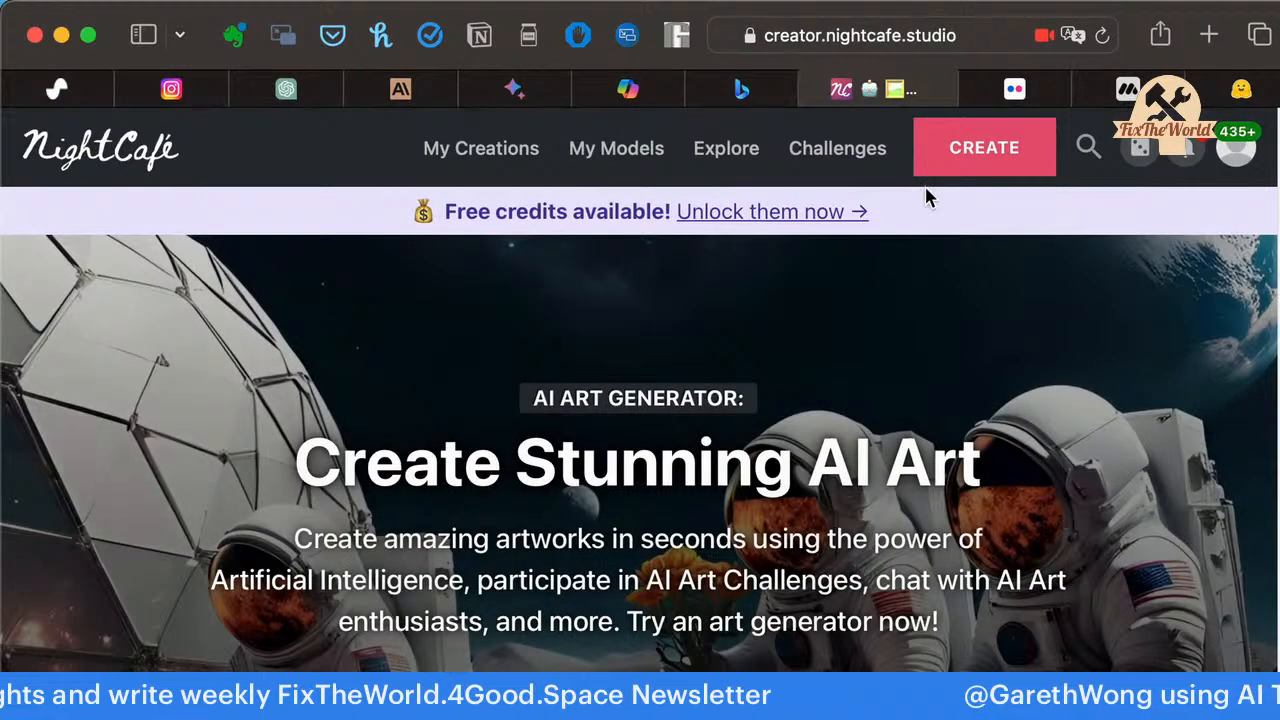
click(962, 150)
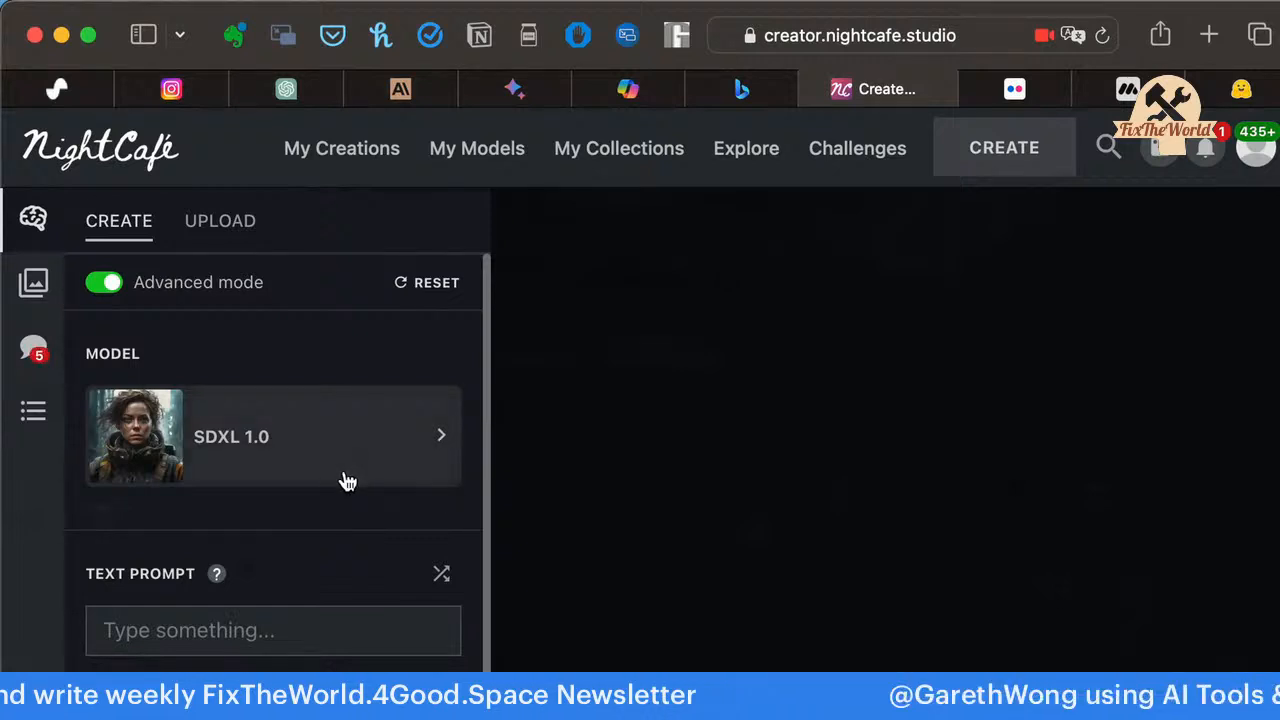
Return to Bing Image Creator, dismiss the feedback popup and view the generated images enlarged one by one.
click(735, 88)
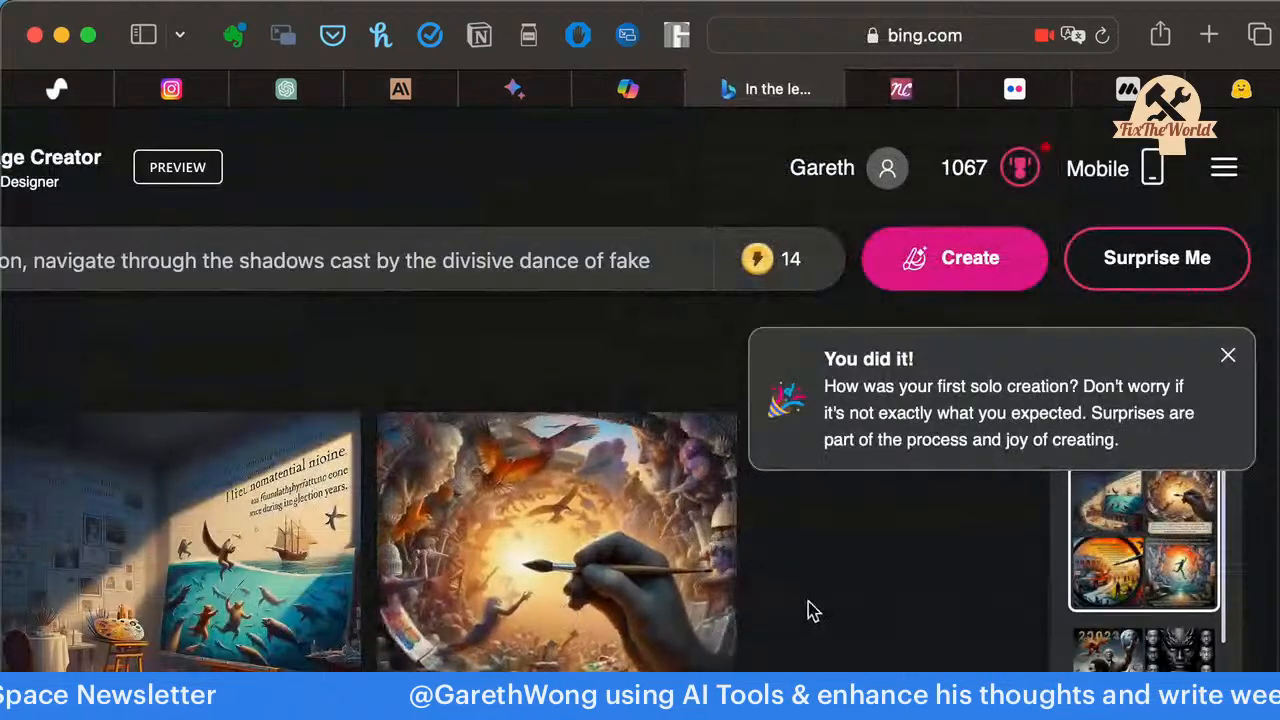
click(1228, 356)
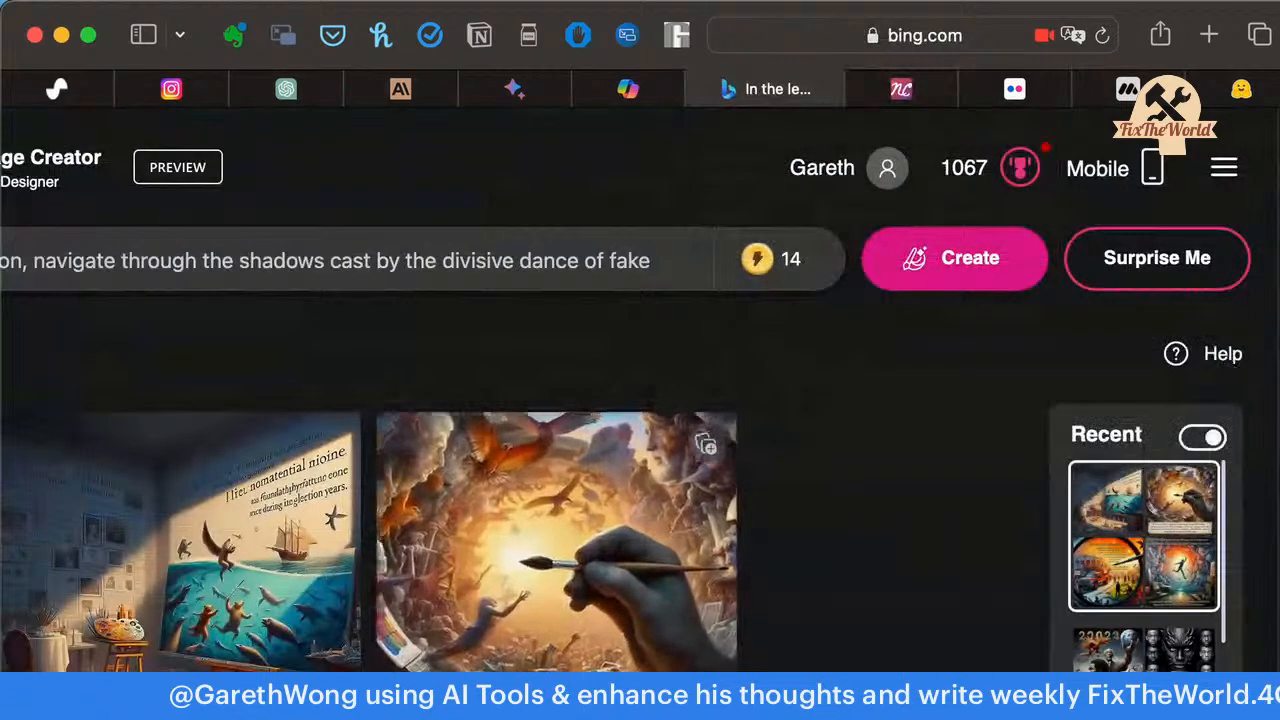
click(210, 640)
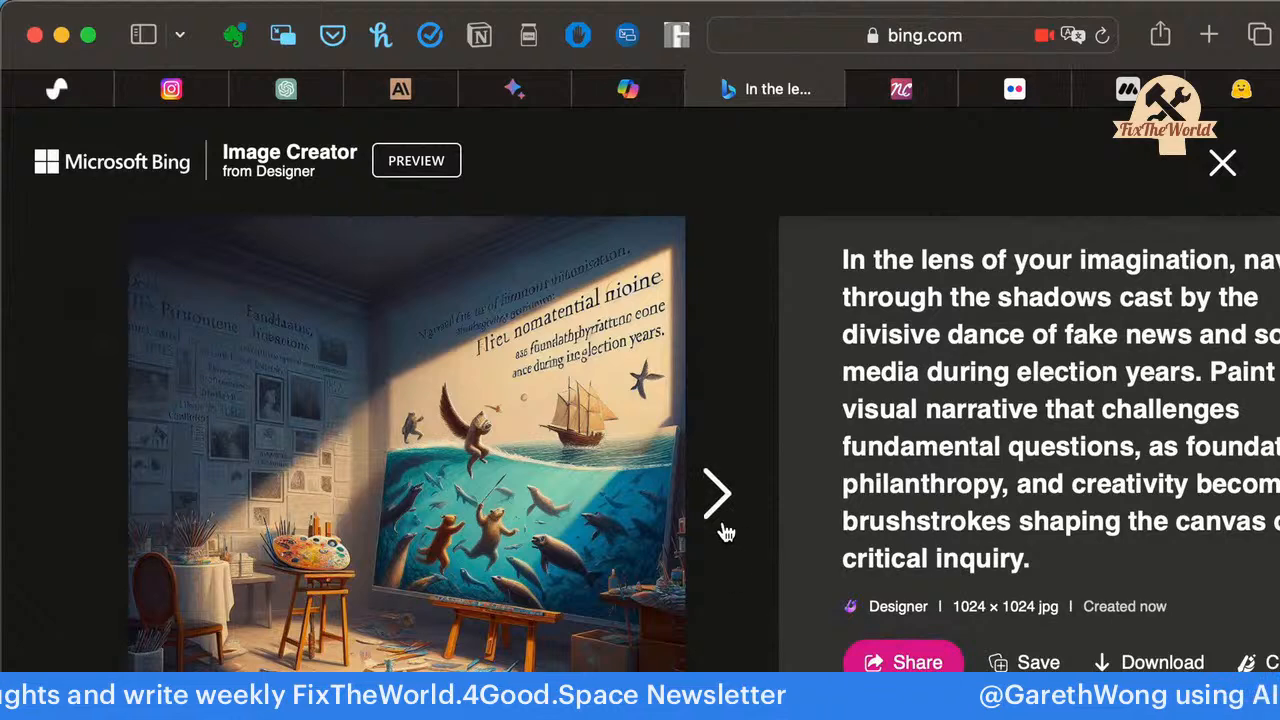
click(730, 492)
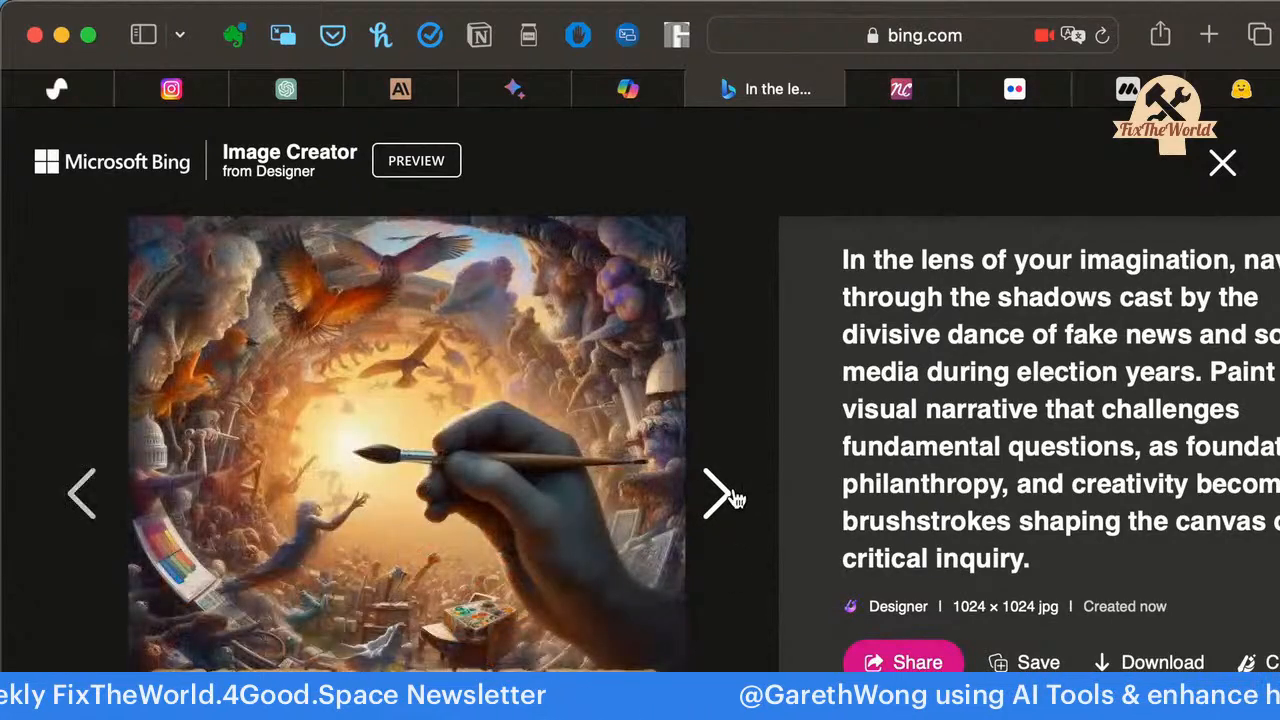
click(730, 492)
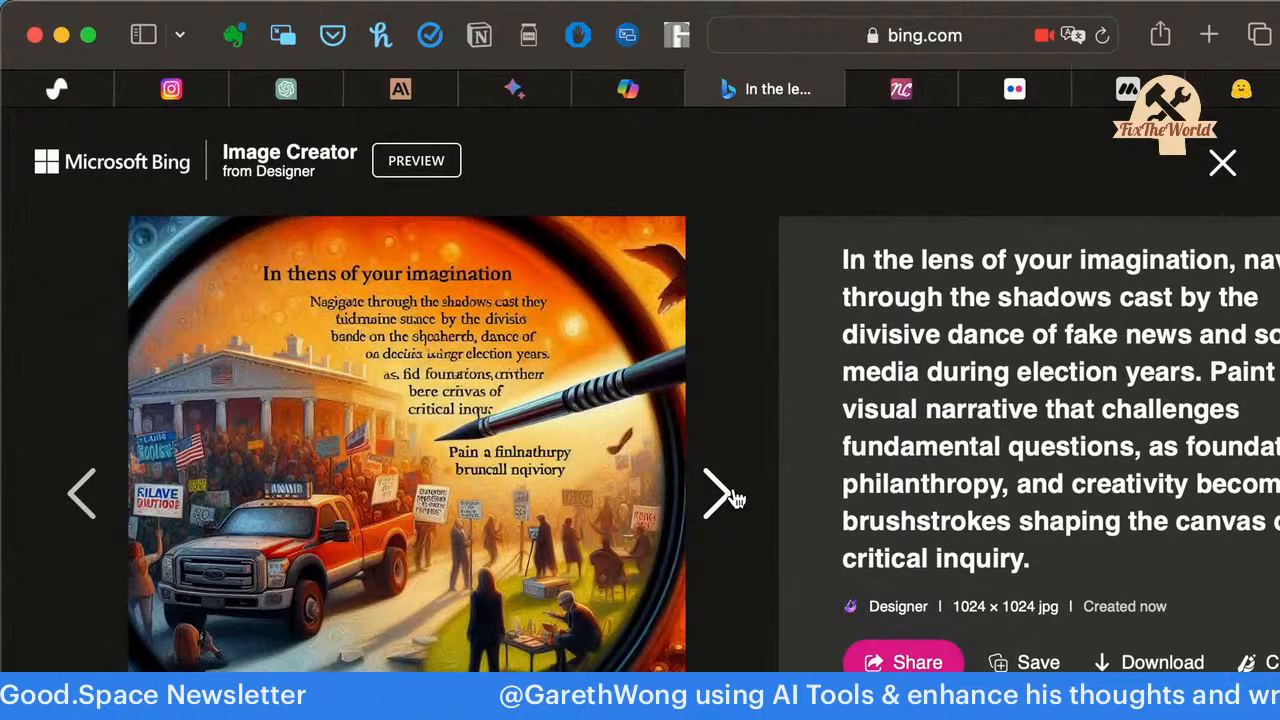
click(730, 494)
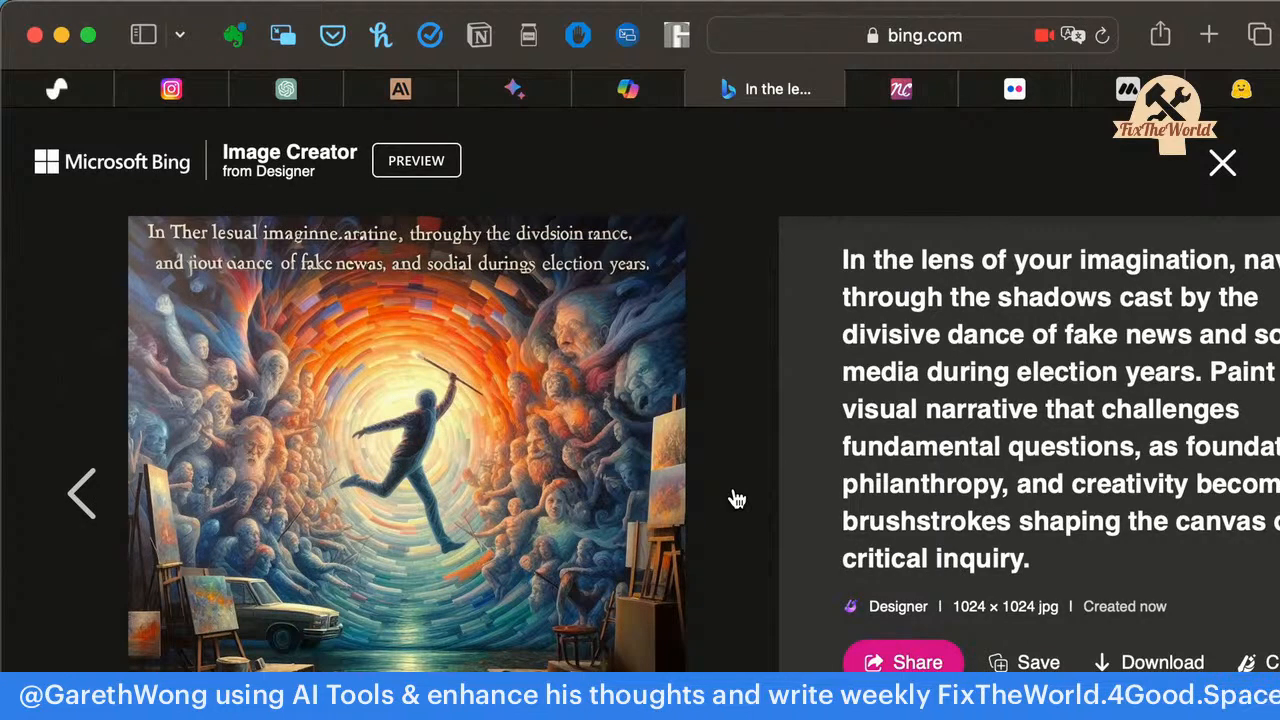
click(890, 100)
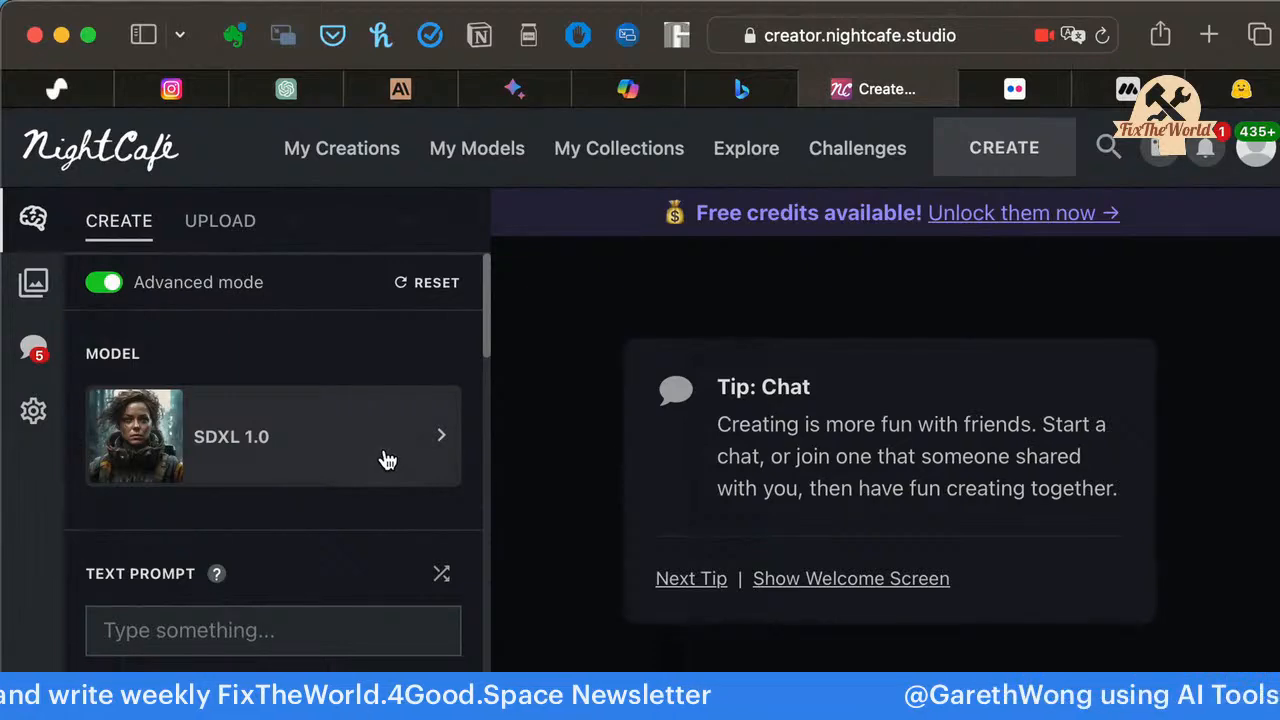
click(745, 92)
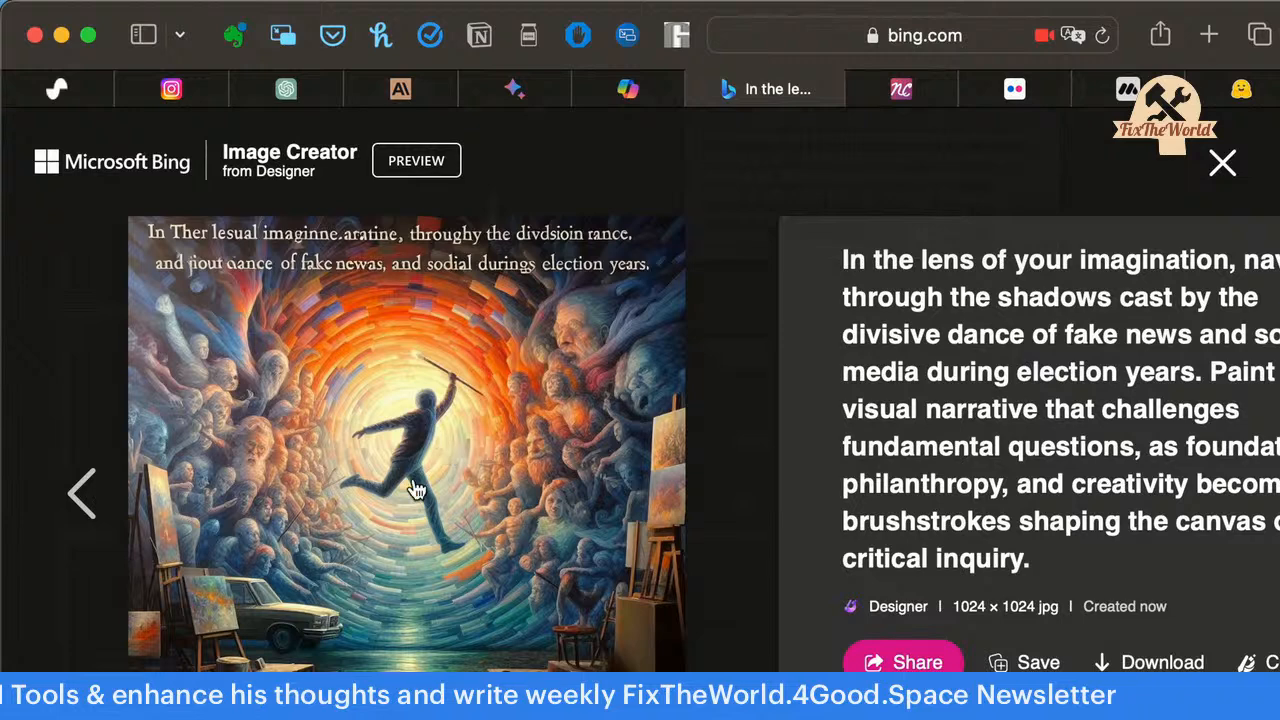
Switch to NightCafe, browse the available models and select Juggernaut XL v7 as the generation model.
click(890, 95)
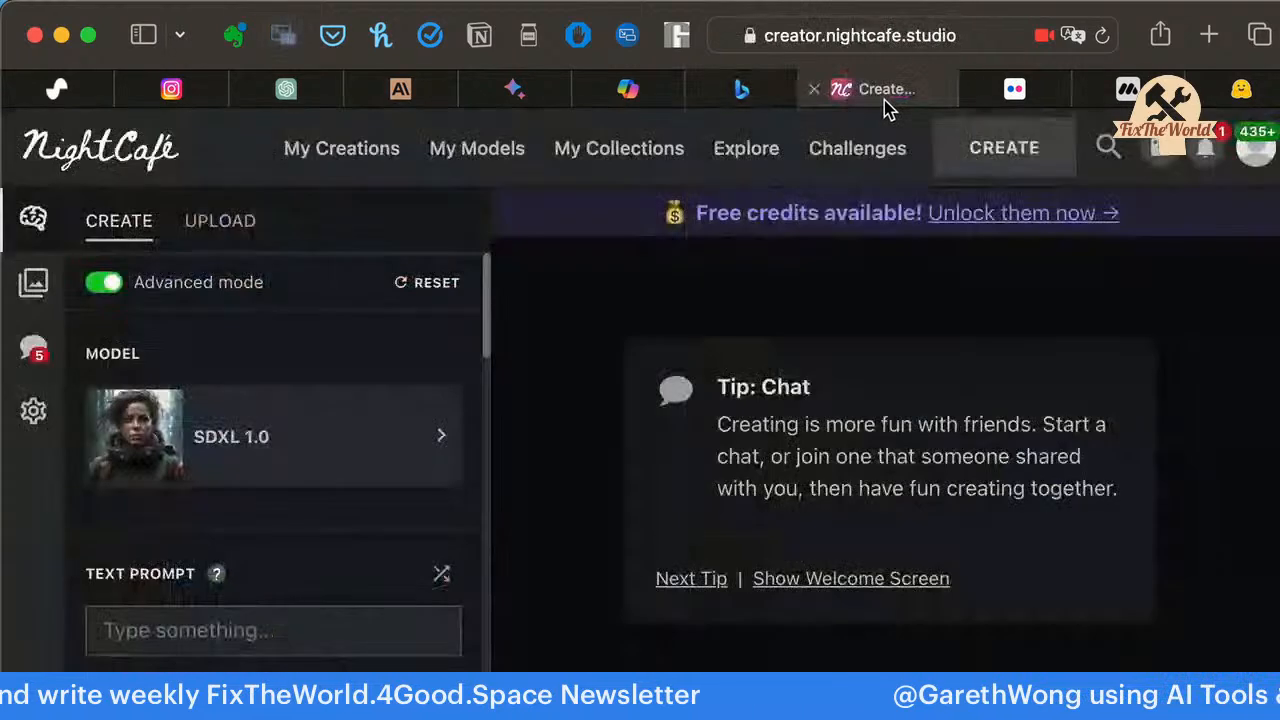
click(428, 470)
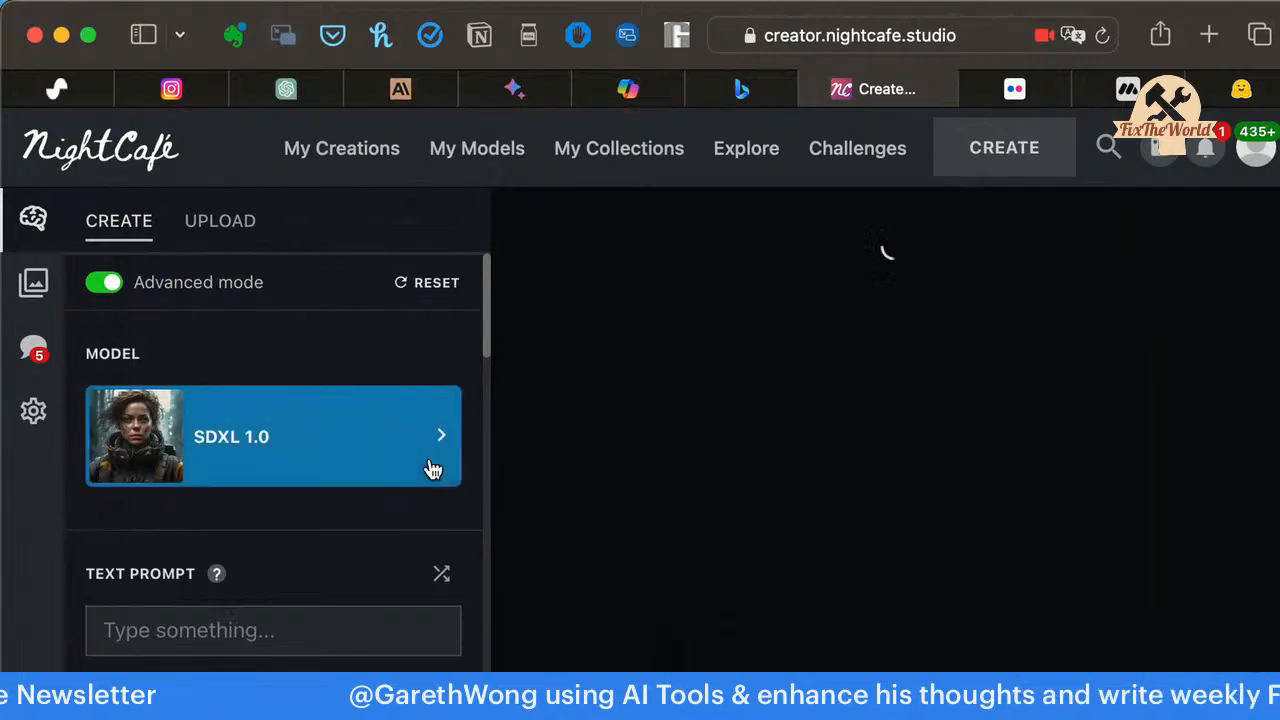
scroll(952, 628, down, 2)
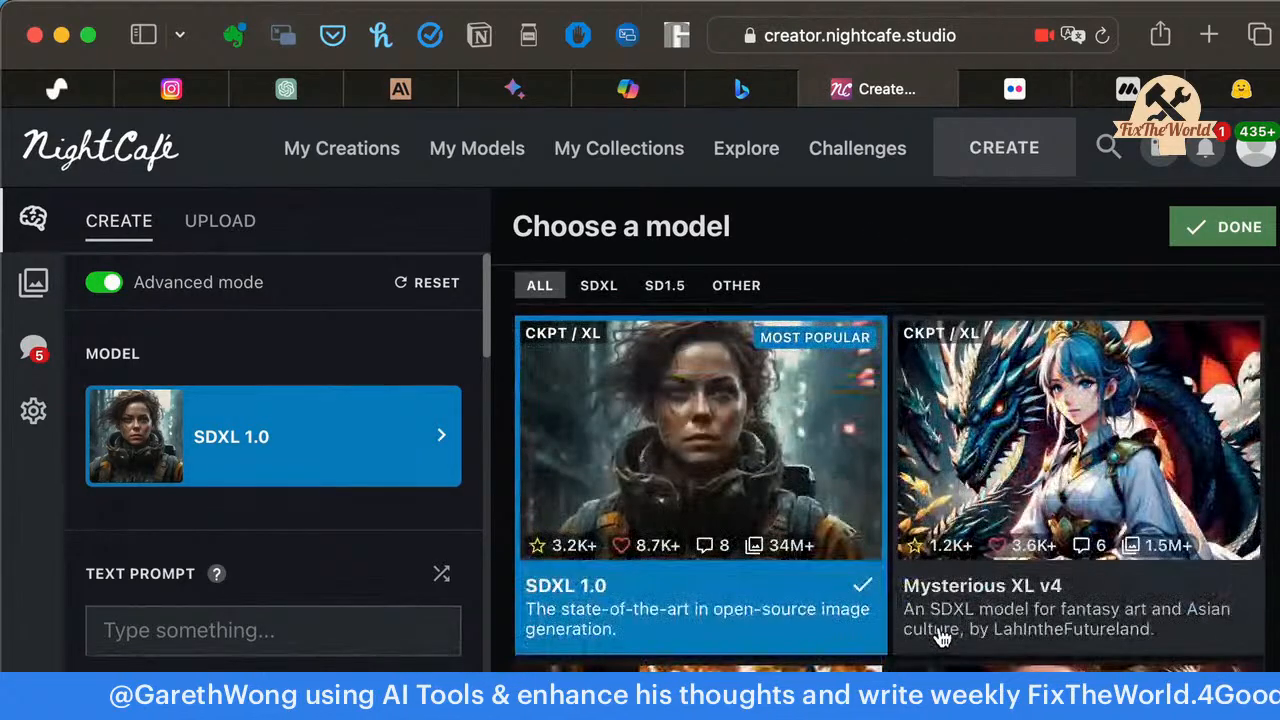
scroll(940, 637, down, 2)
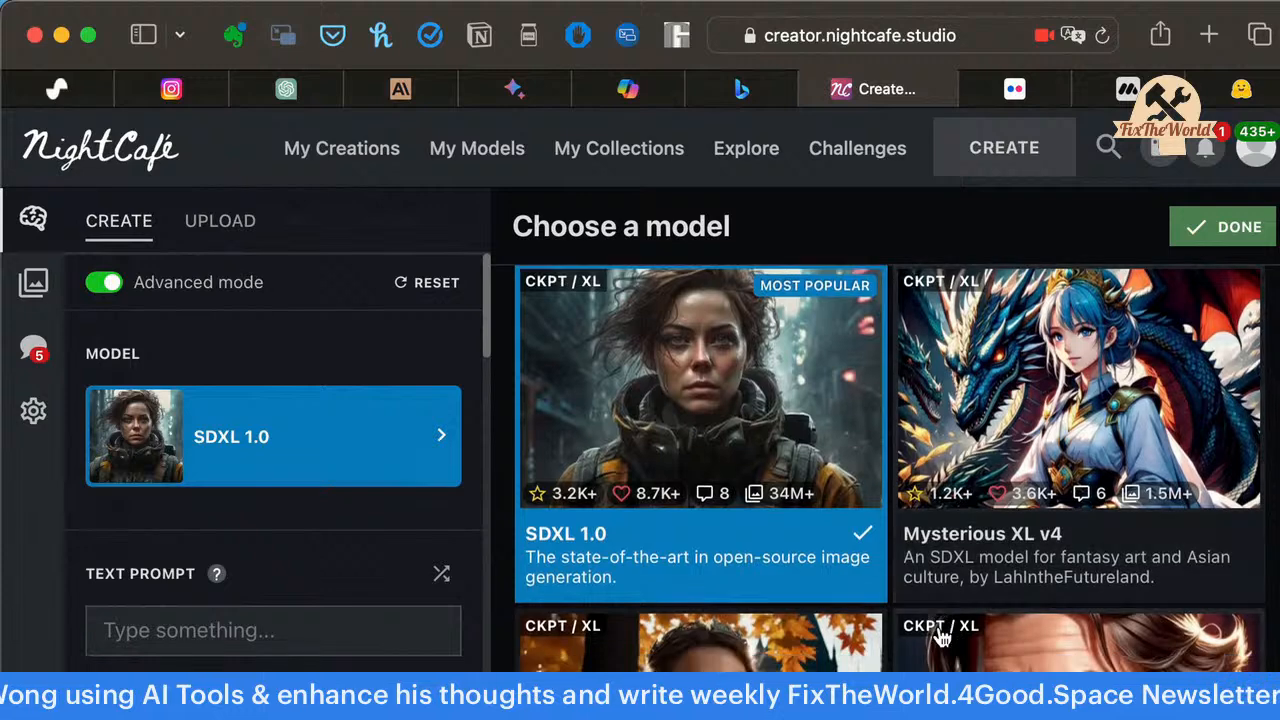
scroll(940, 637, down, 4)
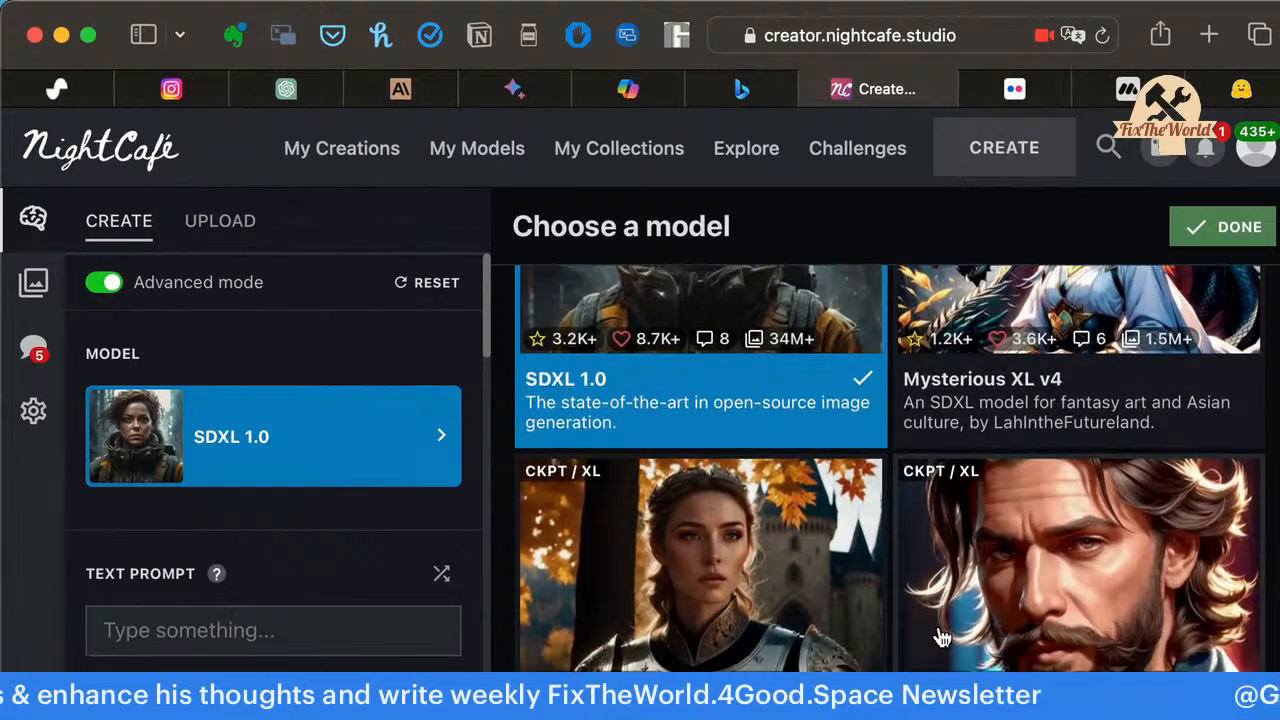
scroll(940, 637, down, 2)
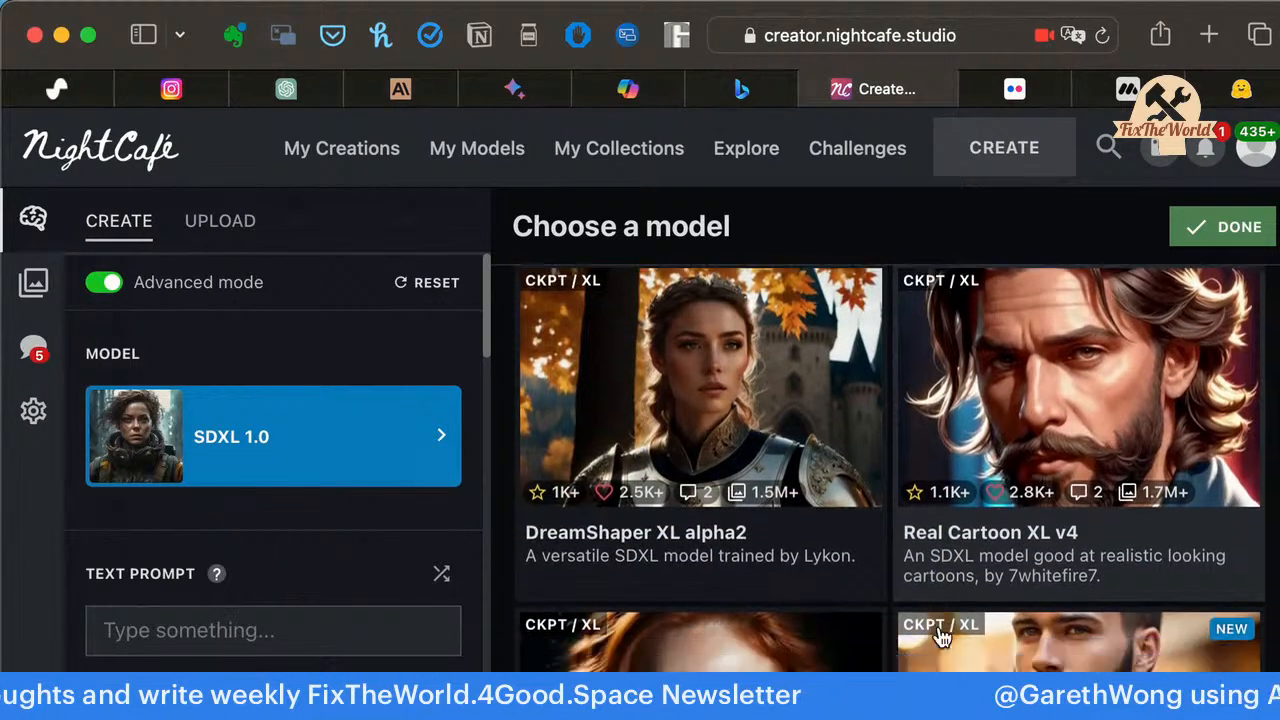
scroll(940, 637, down, 2)
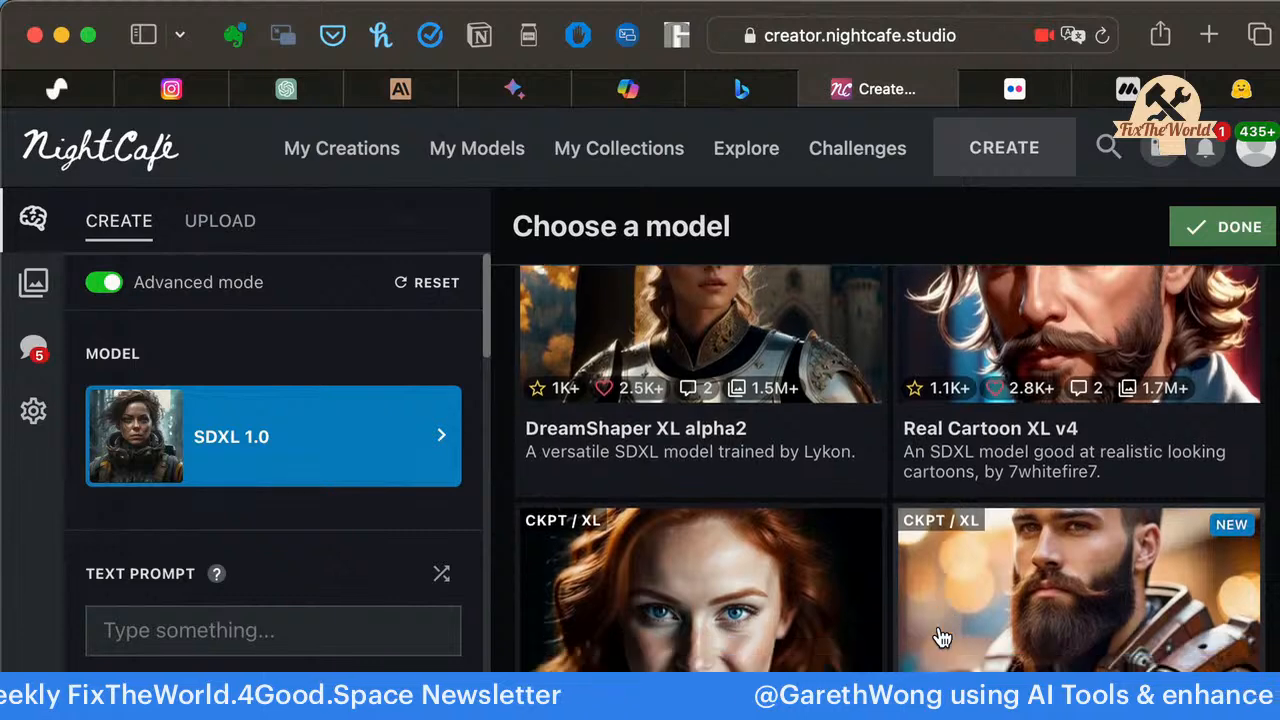
scroll(940, 637, down, 2)
scroll(940, 637, up, 4)
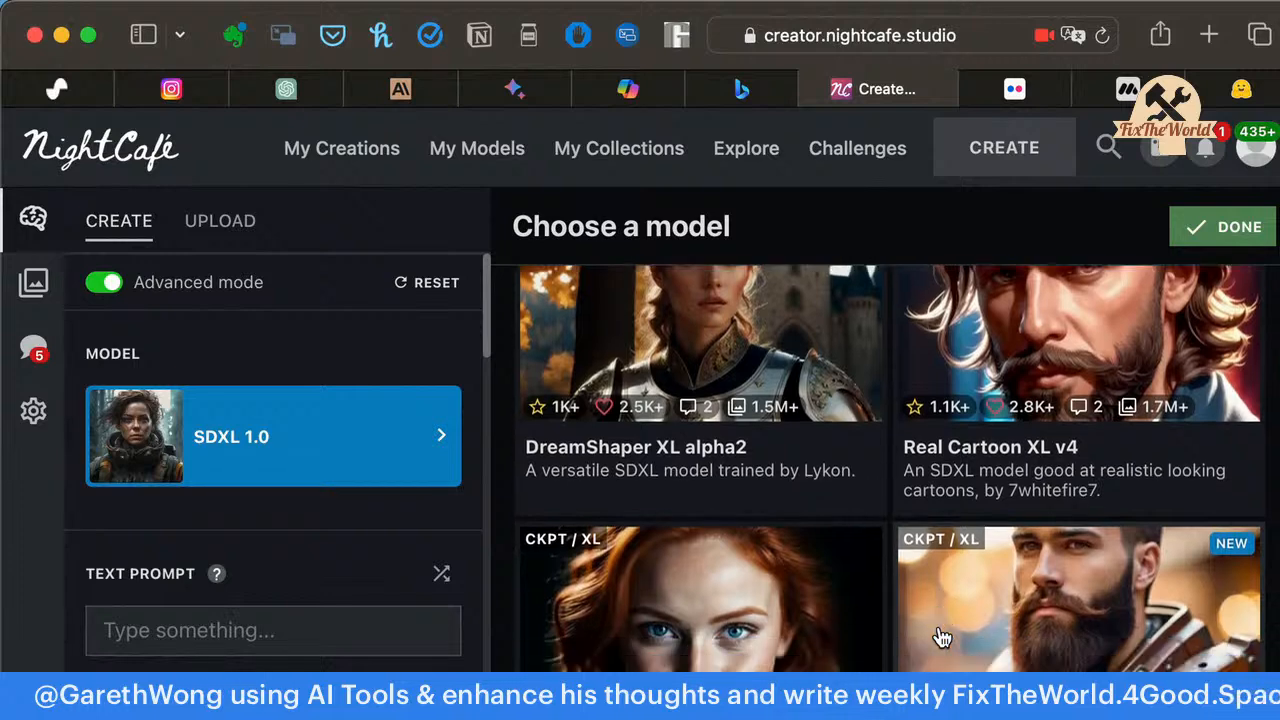
scroll(940, 637, up, 2)
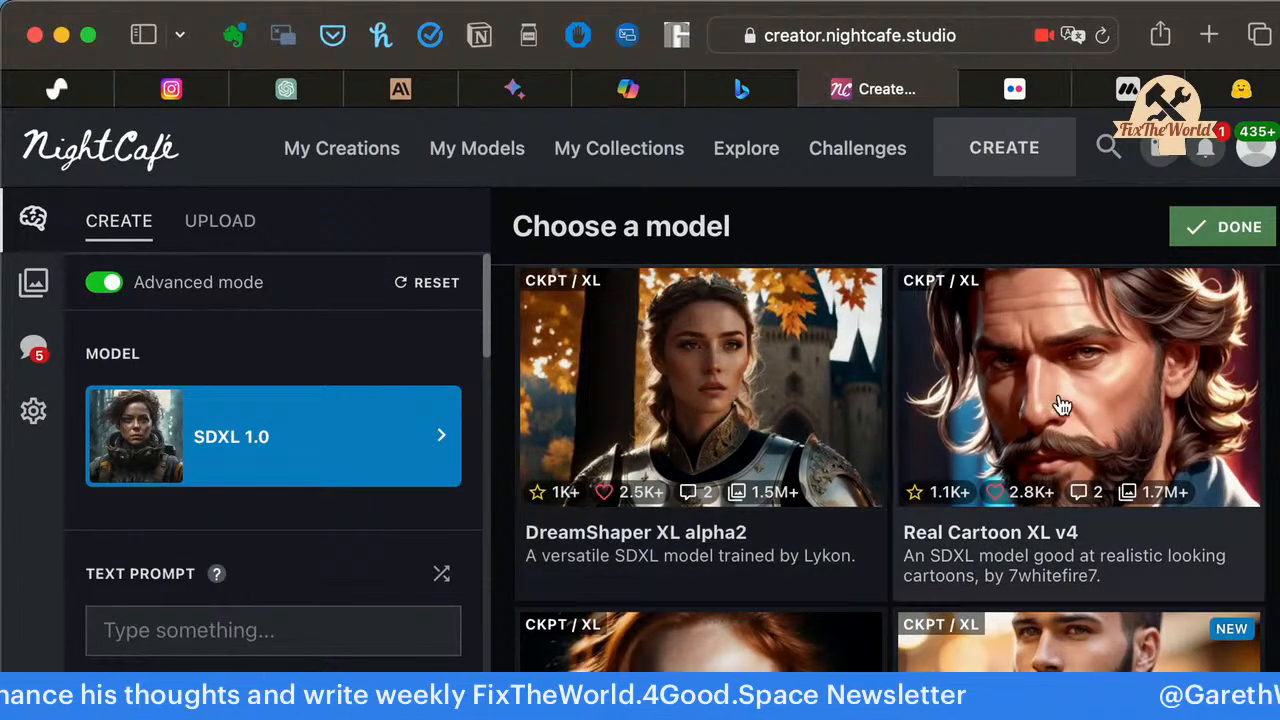
scroll(1097, 438, down, 5)
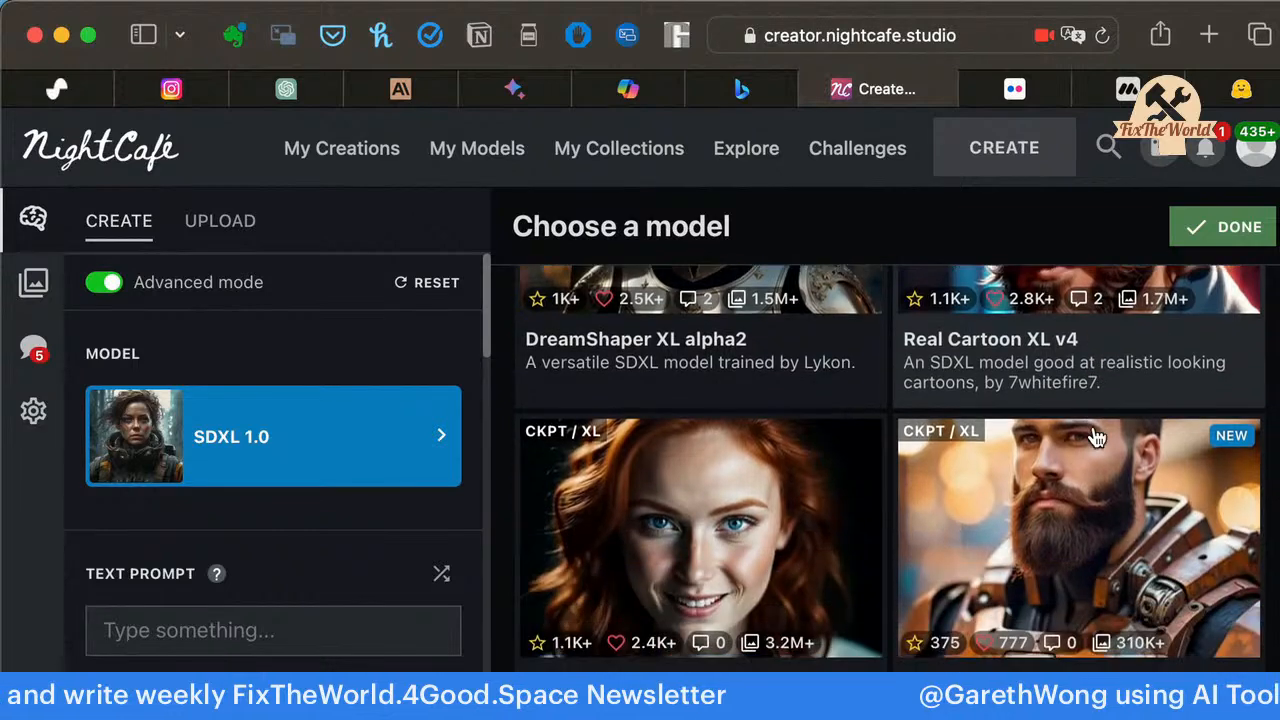
scroll(1097, 438, down, 3)
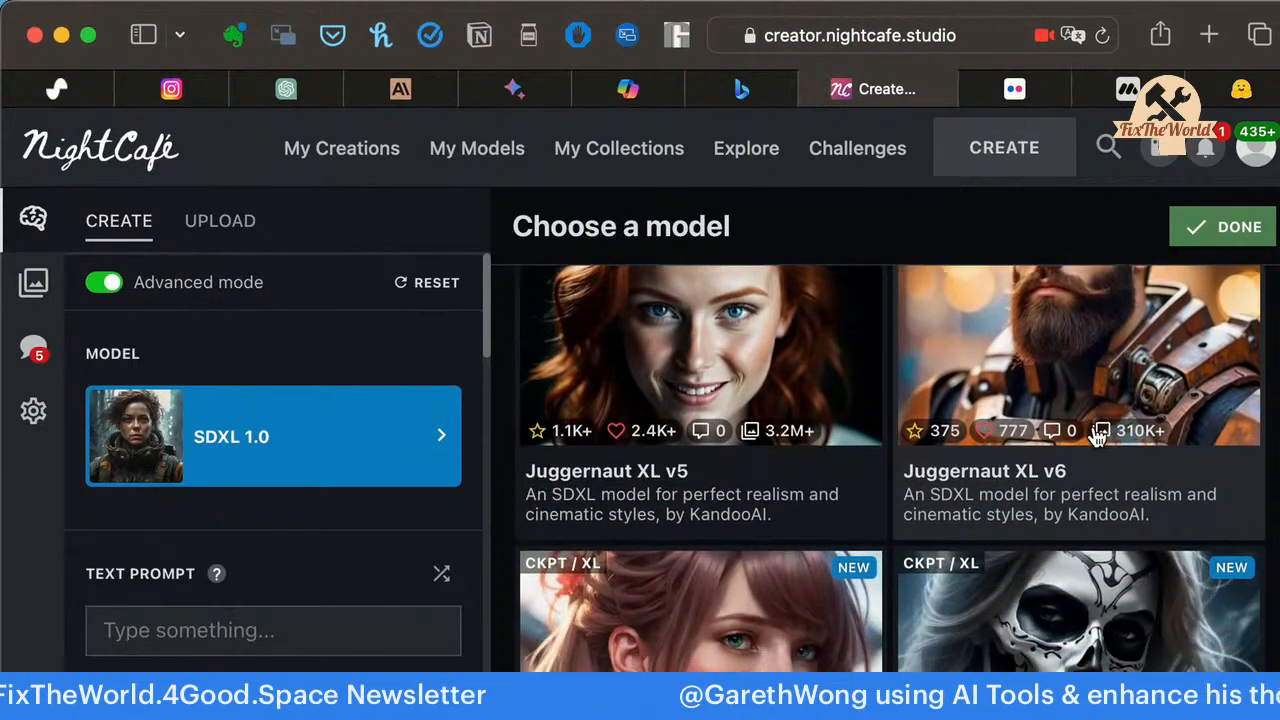
scroll(1050, 437, down, 3)
scroll(1094, 437, up, 4)
scroll(1096, 440, down, 6)
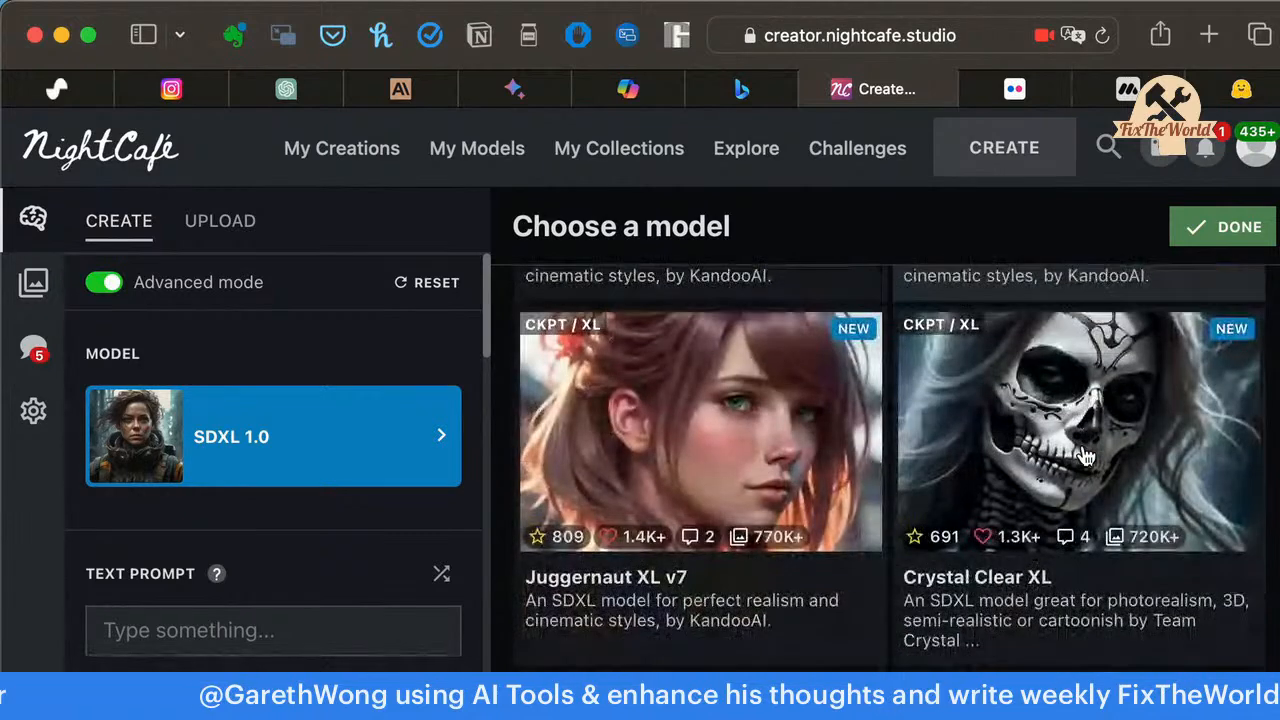
click(682, 430)
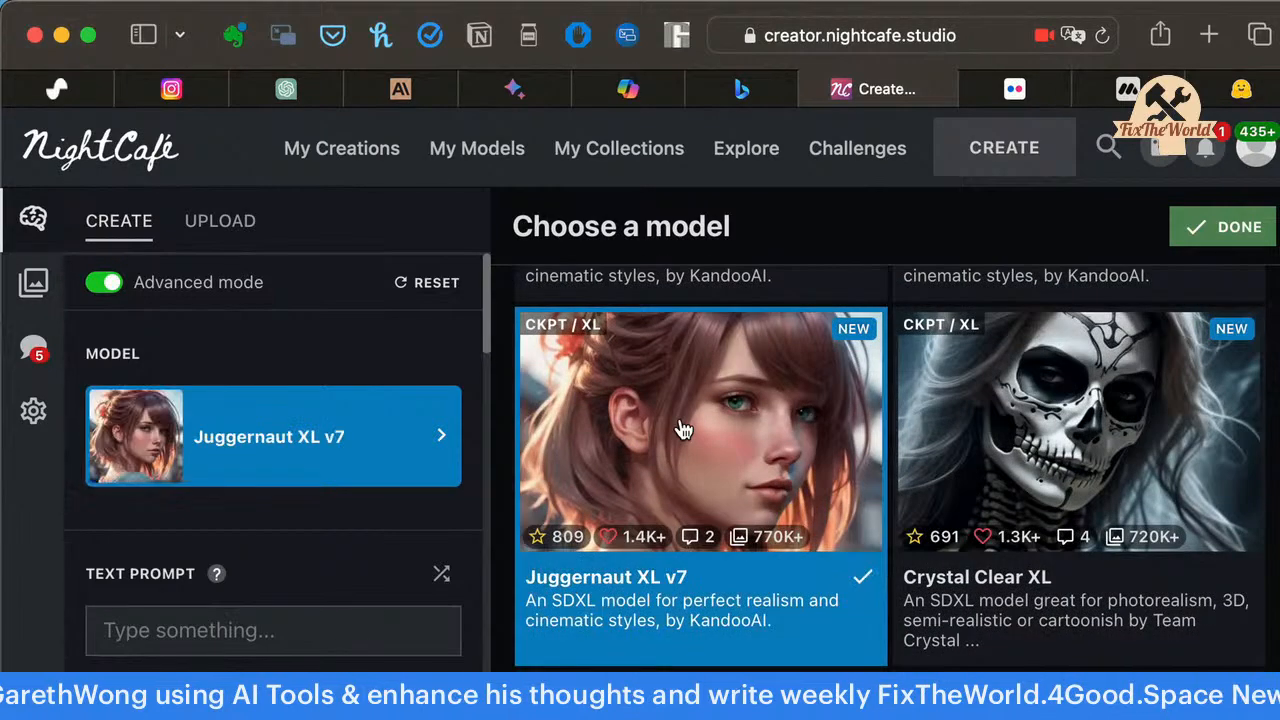
Paste the copied "In the lens of your imagination" paragraph as the text prompt and set the number of images to 9.
click(314, 625)
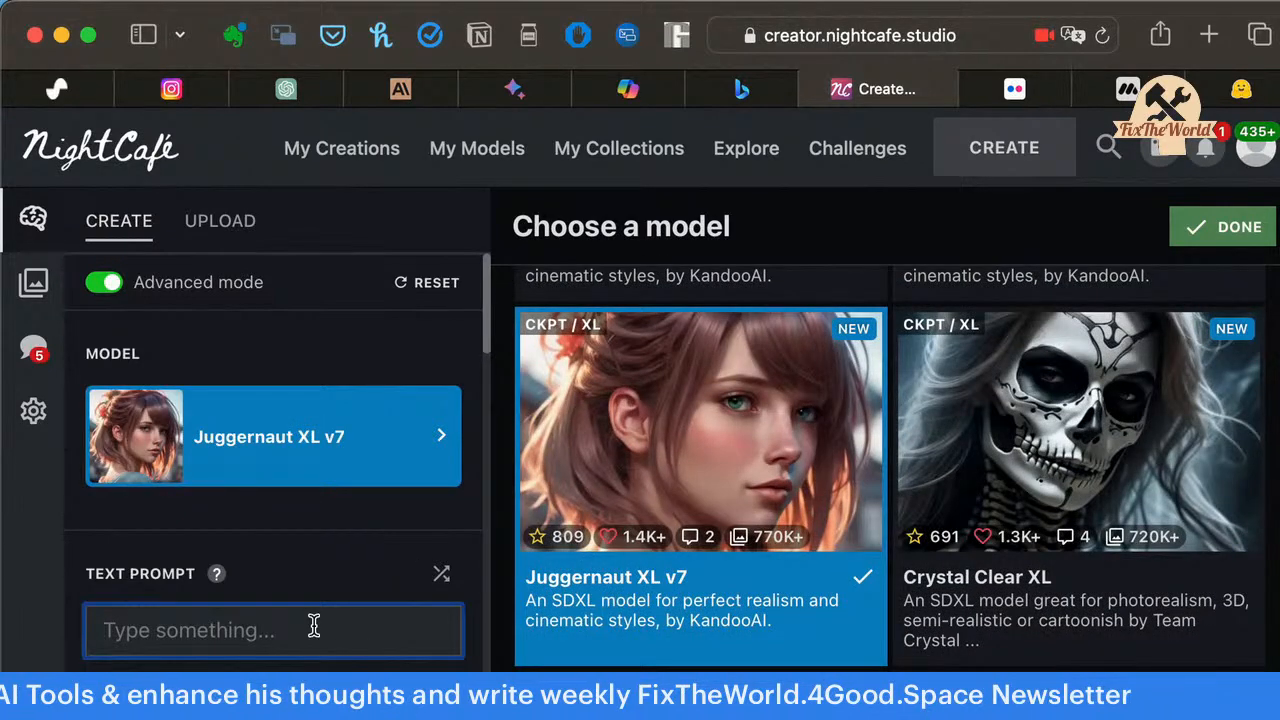
key(super+v)
scroll(385, 574, down, 5)
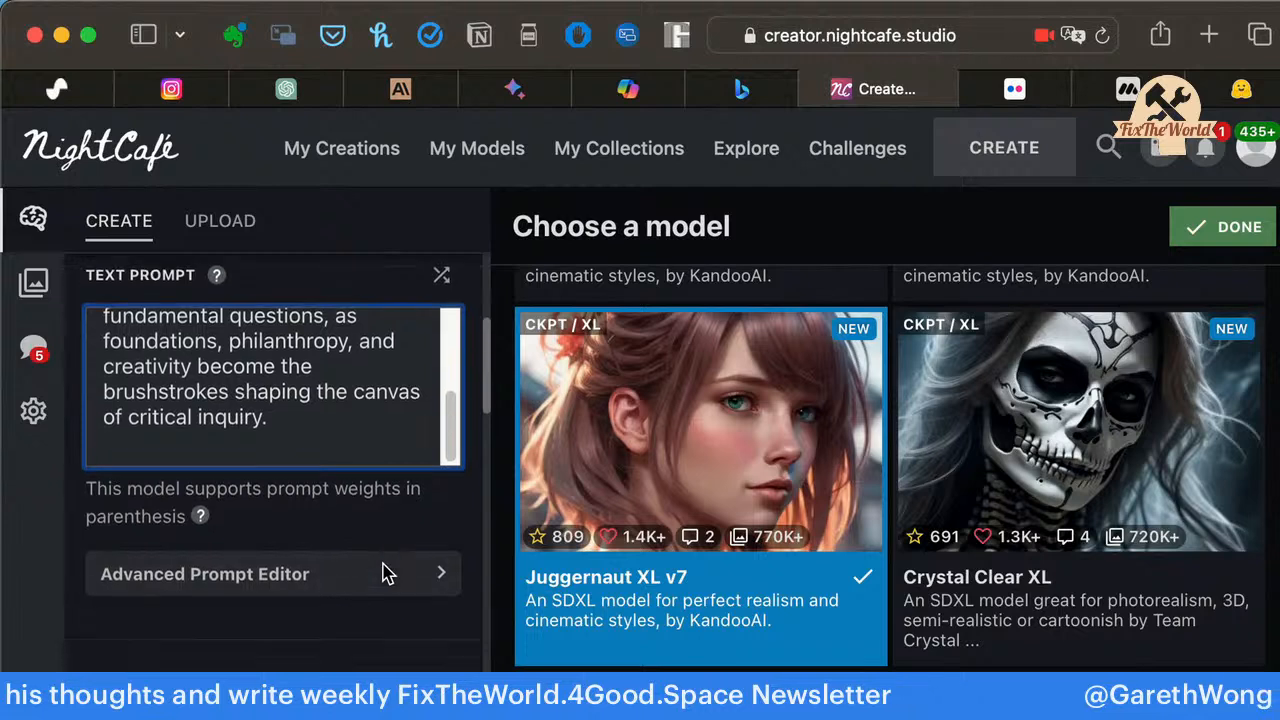
scroll(385, 574, down, 4)
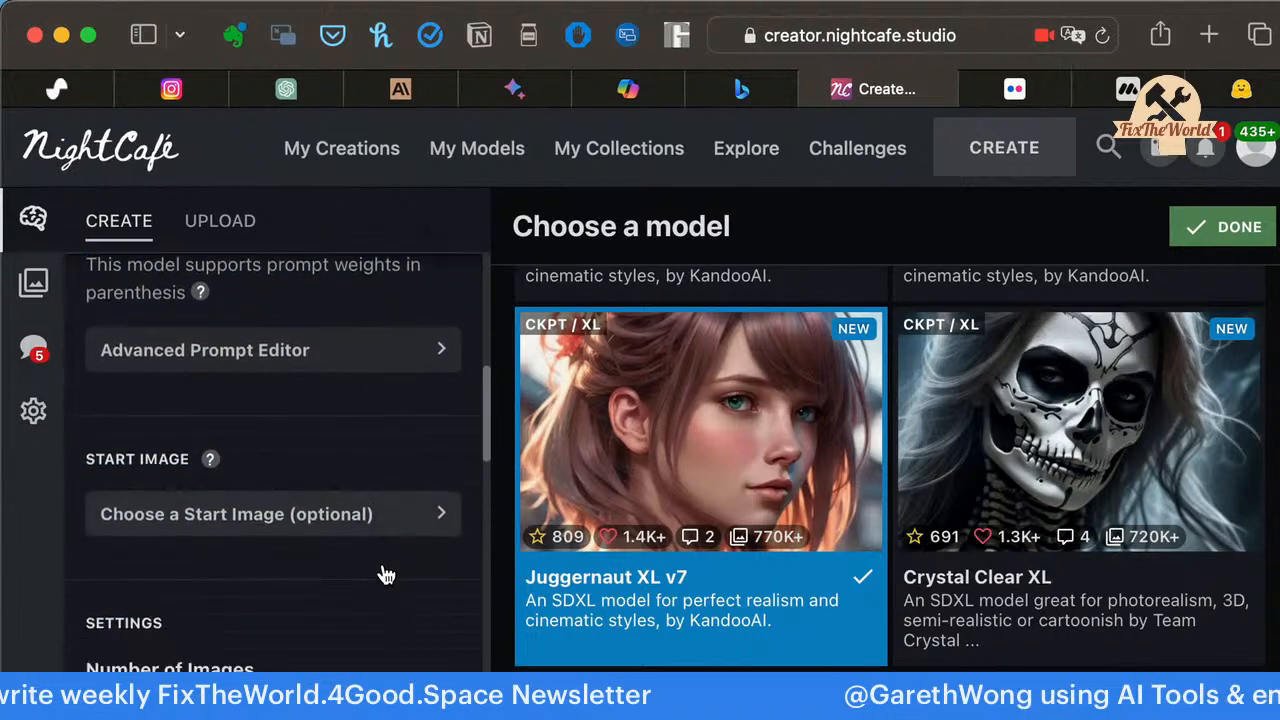
click(241, 575)
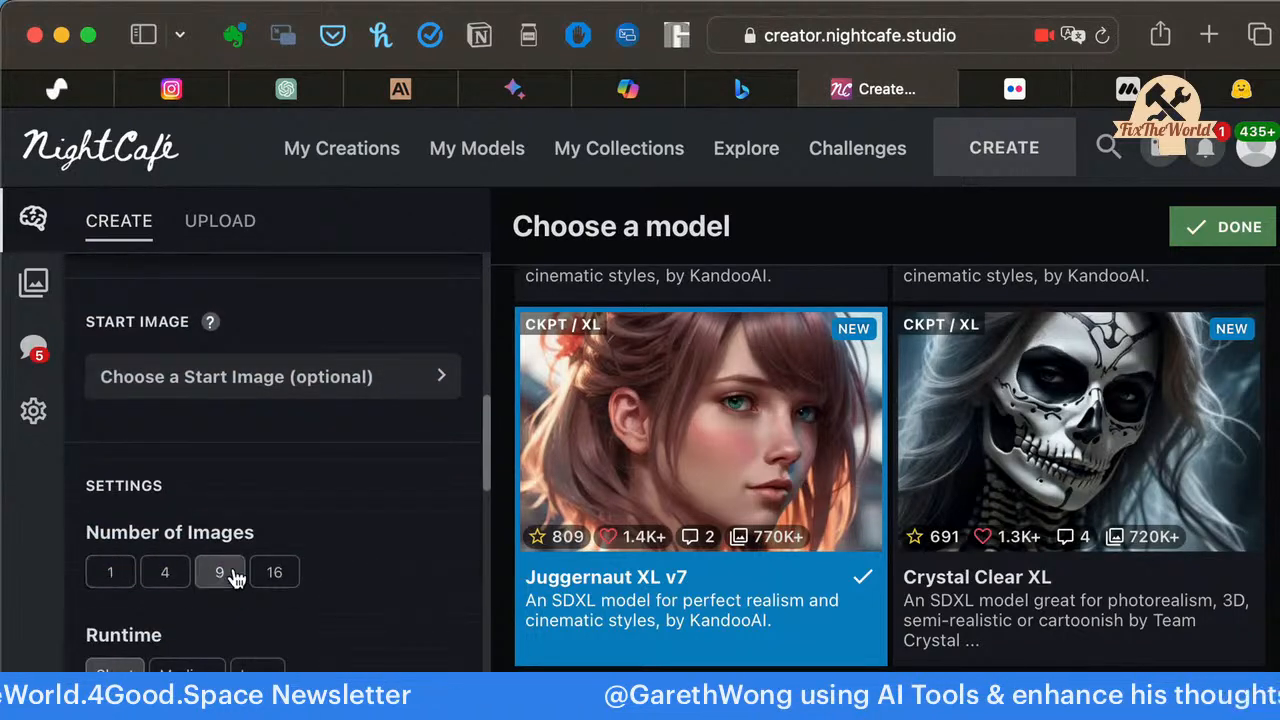
Set the aspect ratio to 4:3 landscape and raise the overall prompt weight to 60%.
scroll(372, 558, down, 3)
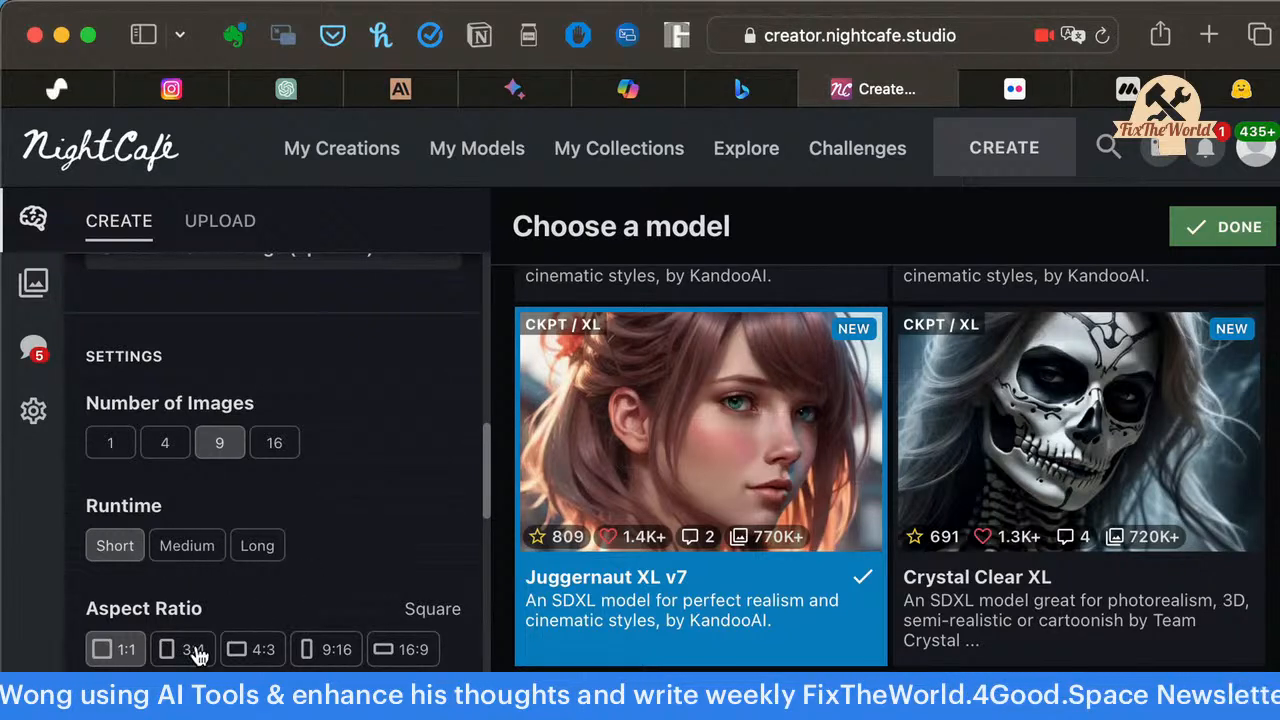
click(263, 650)
scroll(360, 585, down, 4)
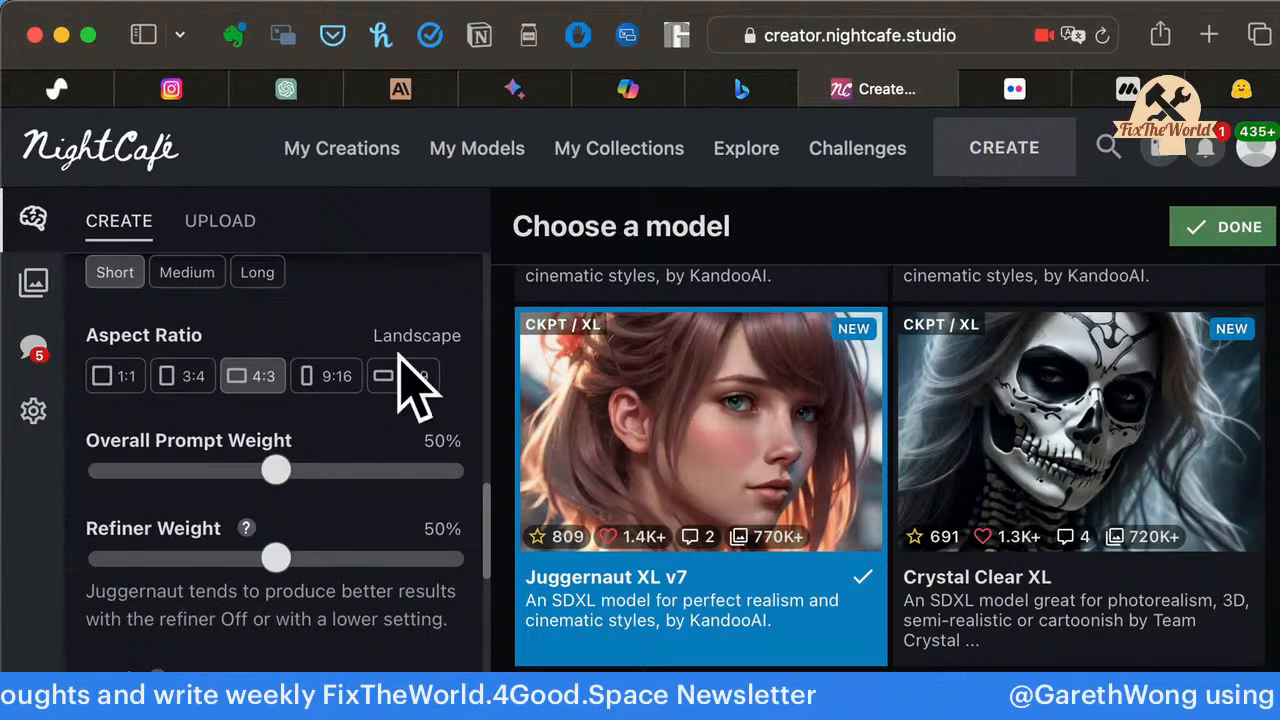
scroll(425, 435, down, 1)
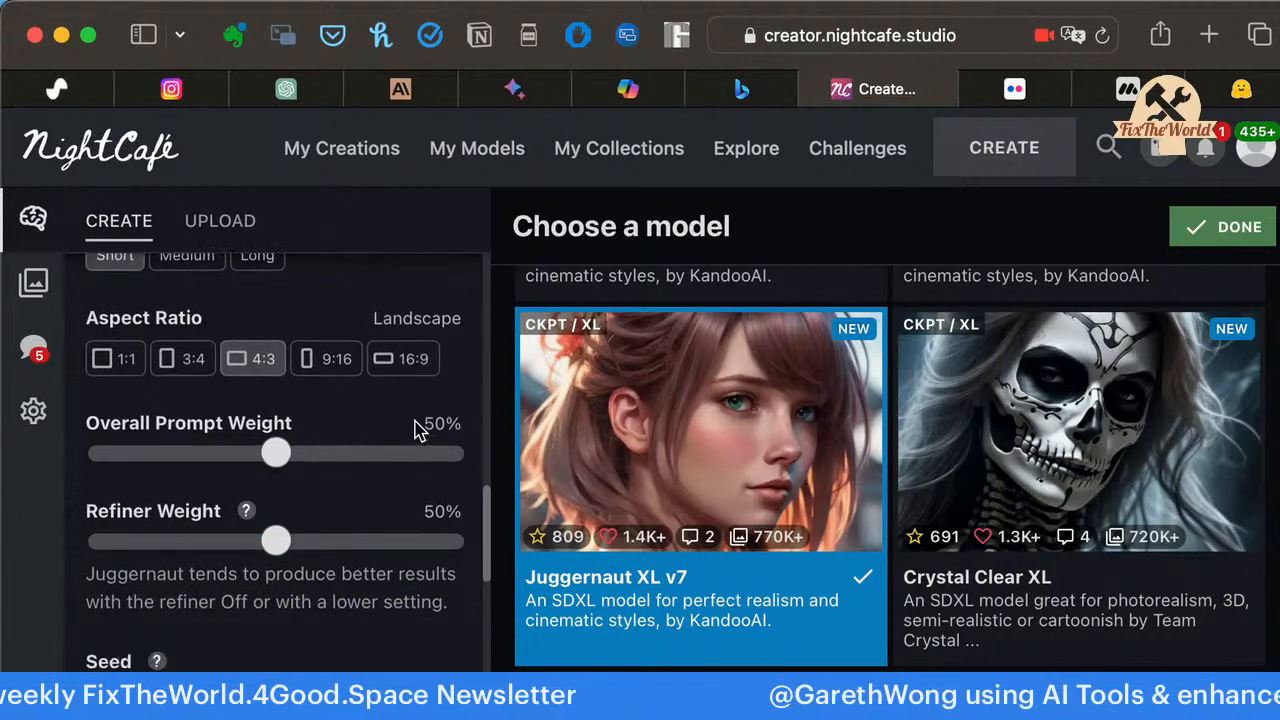
drag(275, 417, 311, 418)
Start generating the nine images and confirm spending 9 credits on the creation.
scroll(283, 563, down, 6)
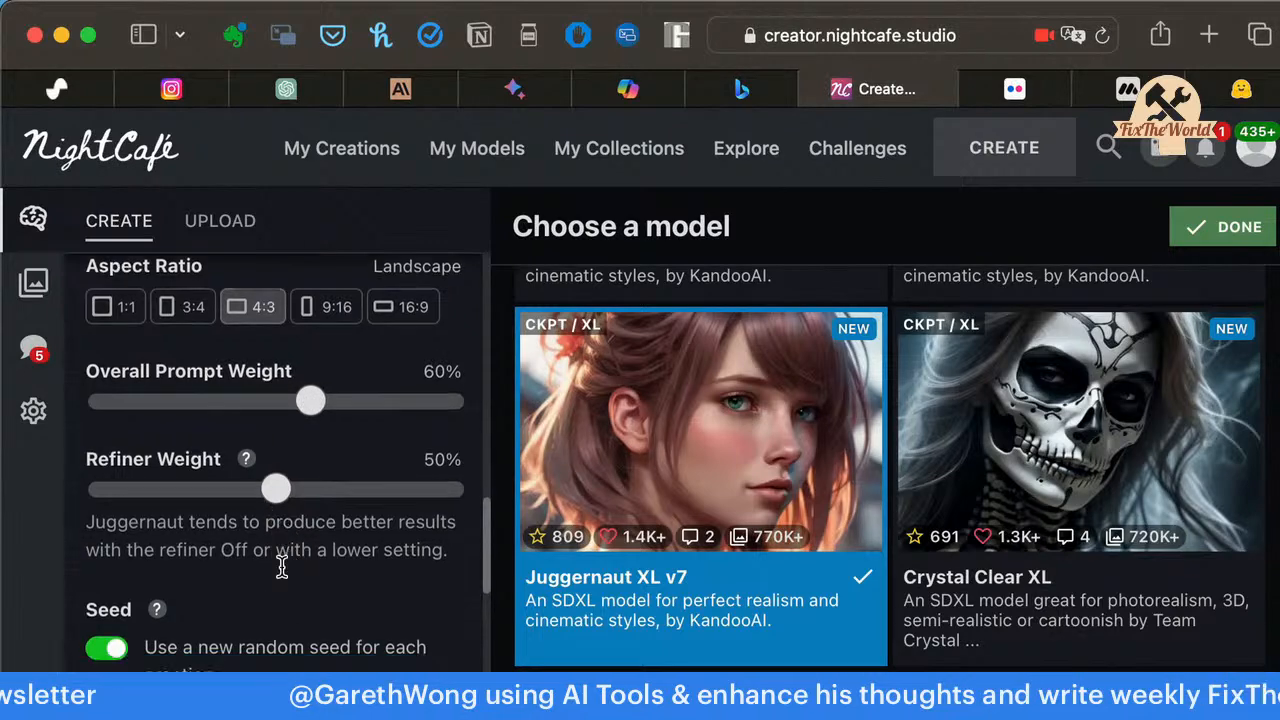
scroll(284, 578, down, 3)
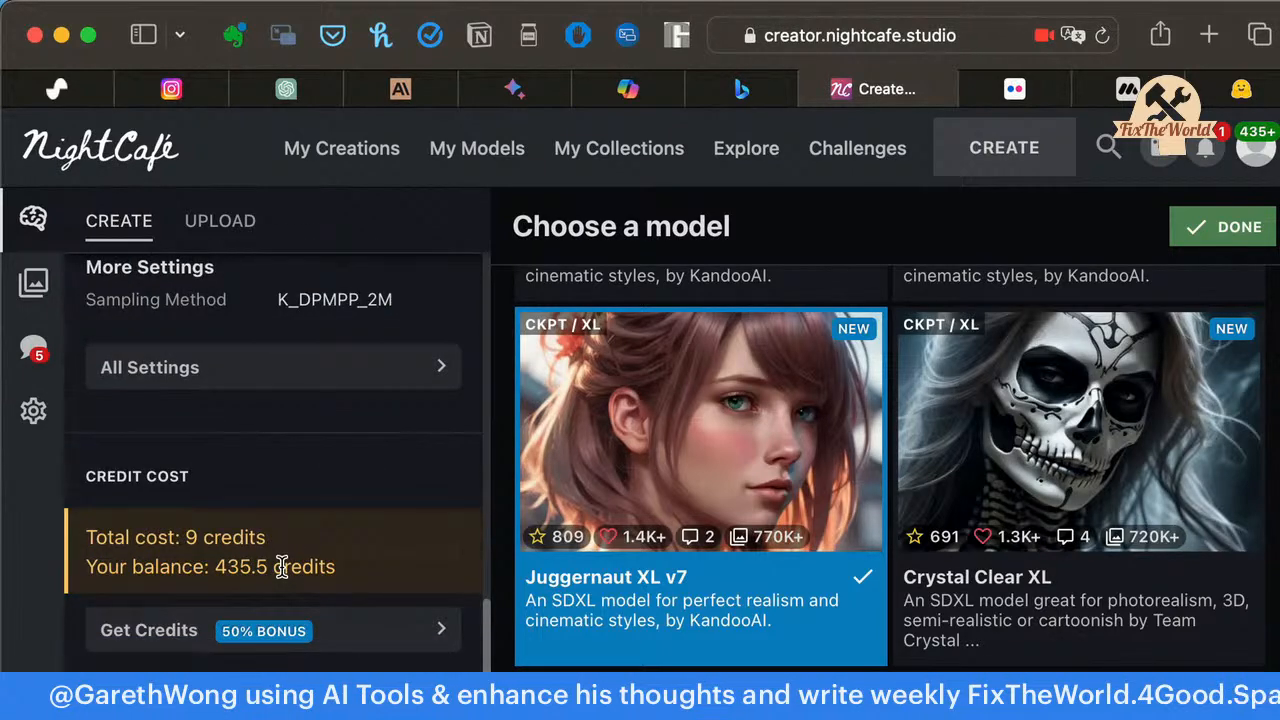
click(273, 697)
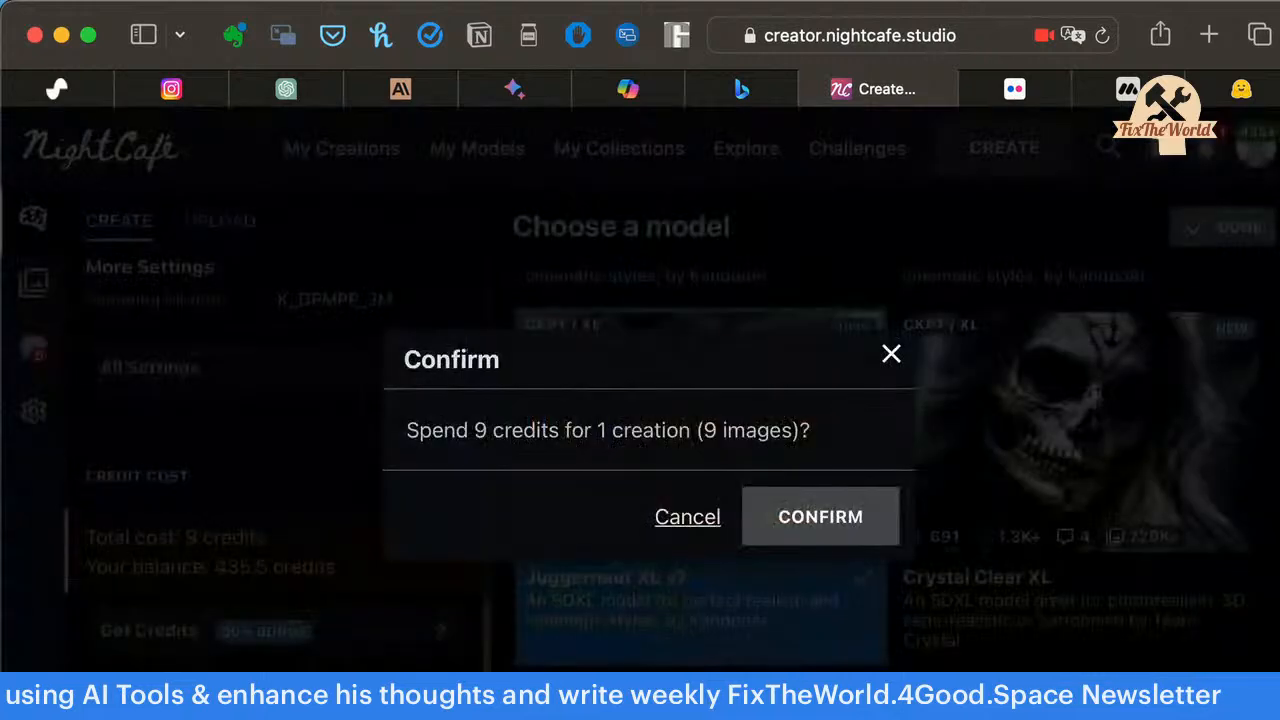
click(840, 524)
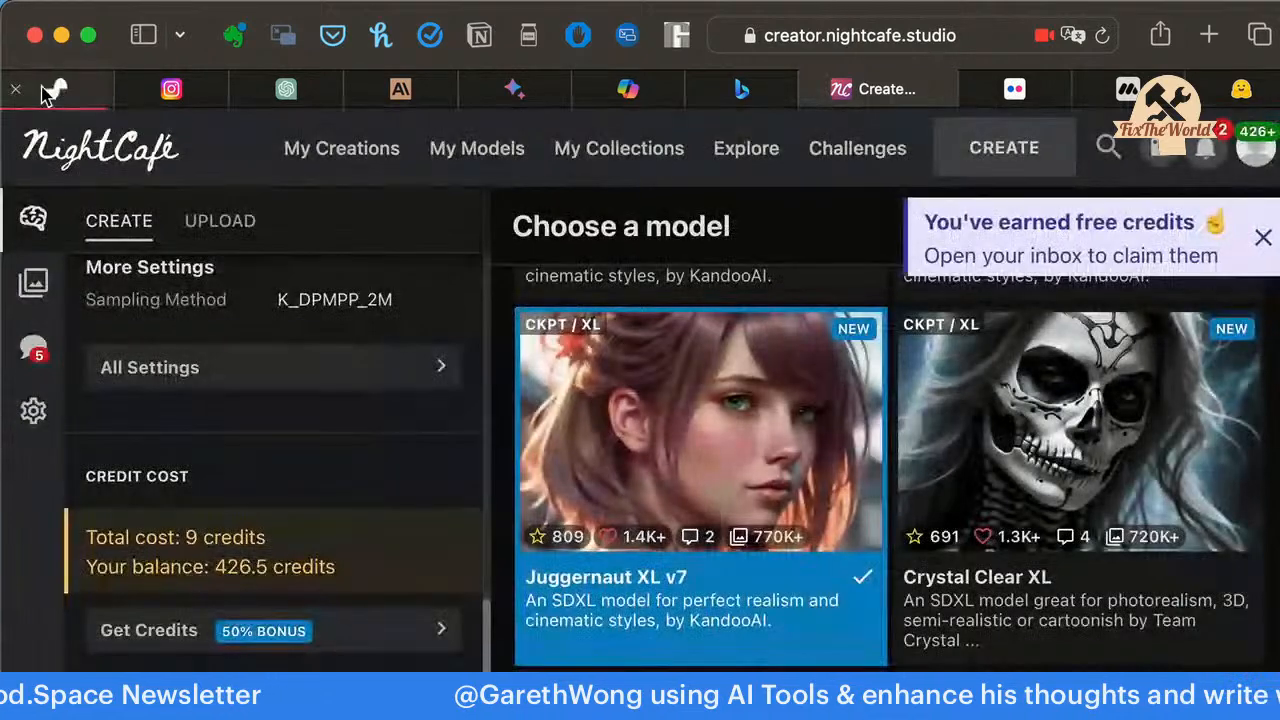
Switch to Suno and play part of the first Country Hip Hop Uplifting Anthem version of "Shattered Illusions", stopping it when heard.
click(52, 89)
scroll(1072, 488, down, 5)
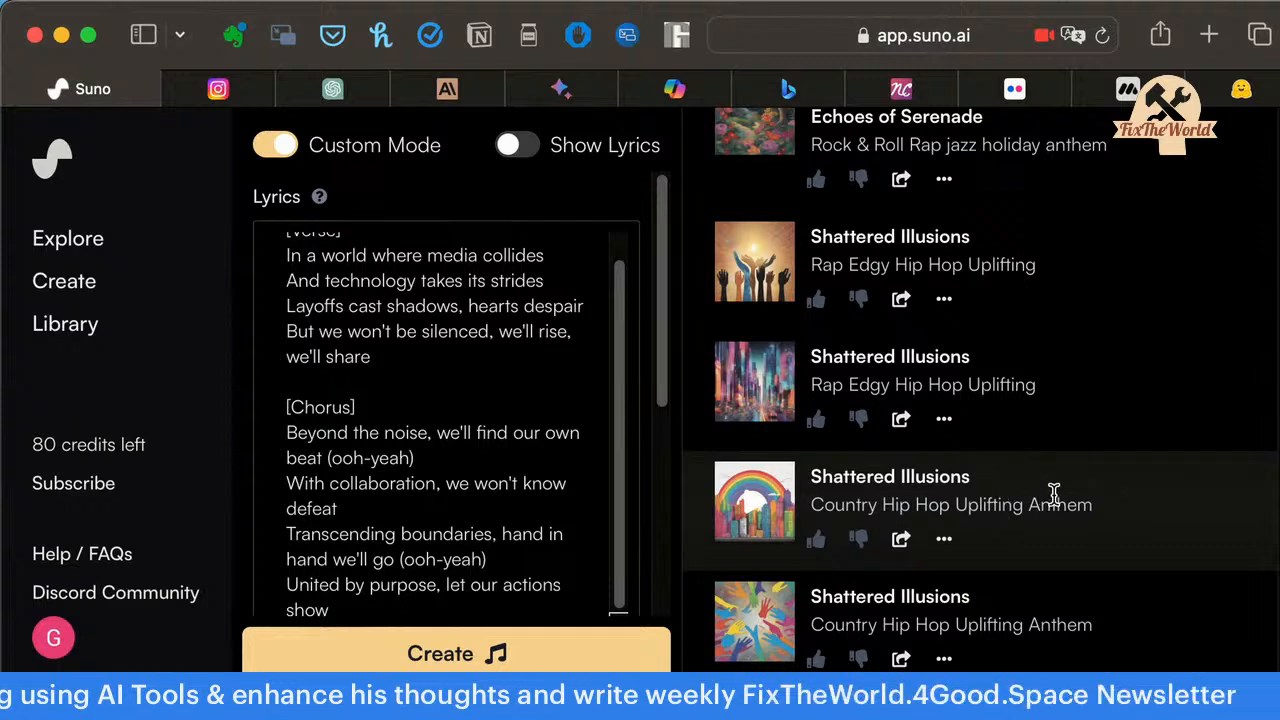
click(750, 528)
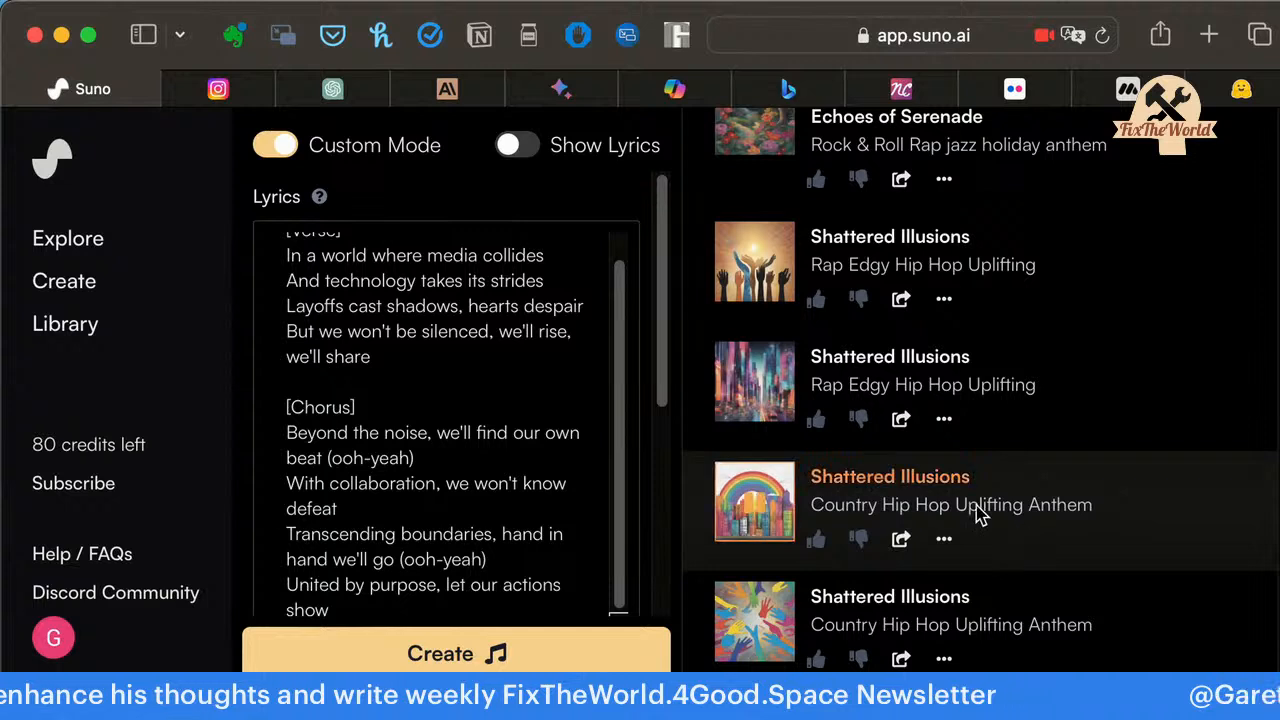
click(755, 511)
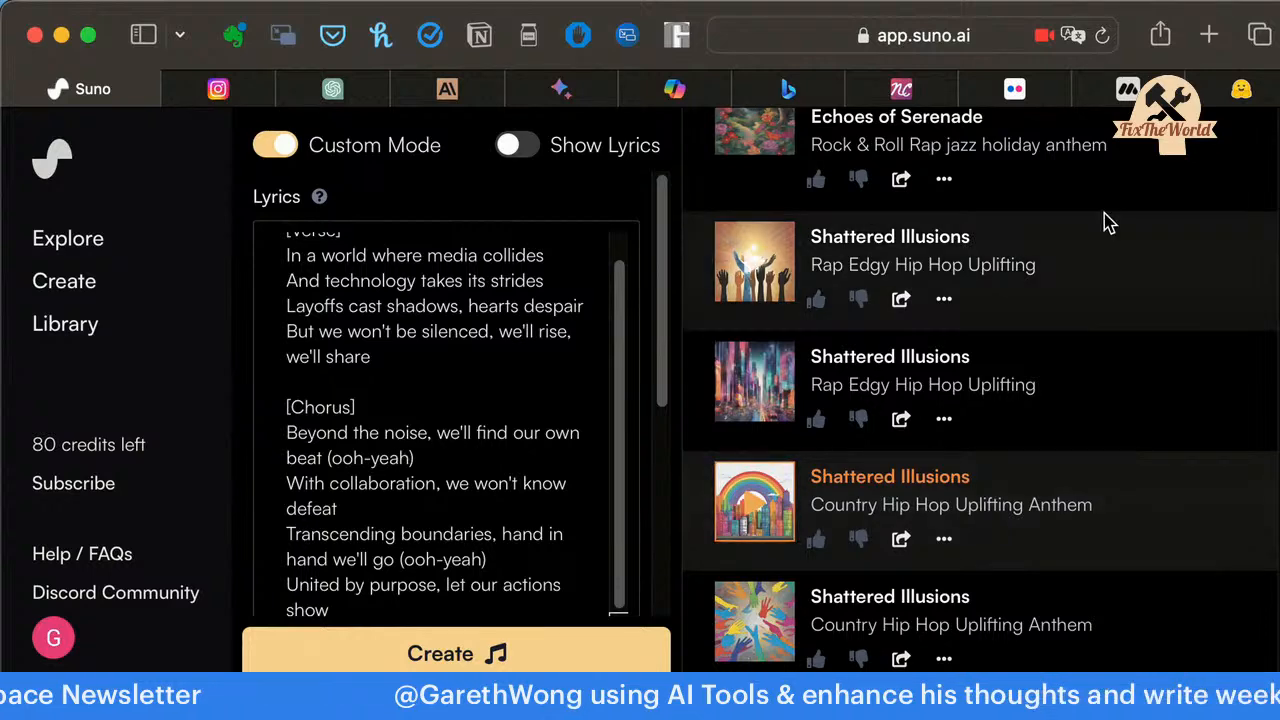
Return to NightCafe and examine the generated images, from the overview grid to the first two individual pictures enlarged.
mouse_move(900, 100)
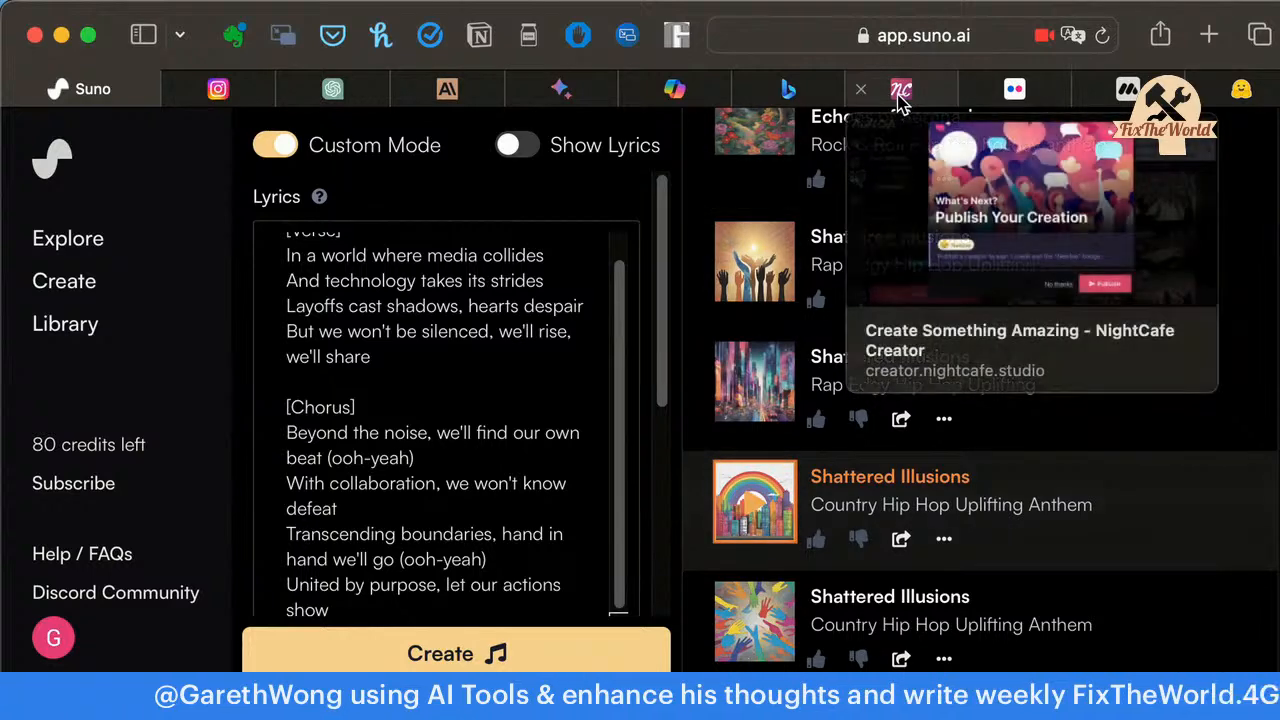
click(900, 95)
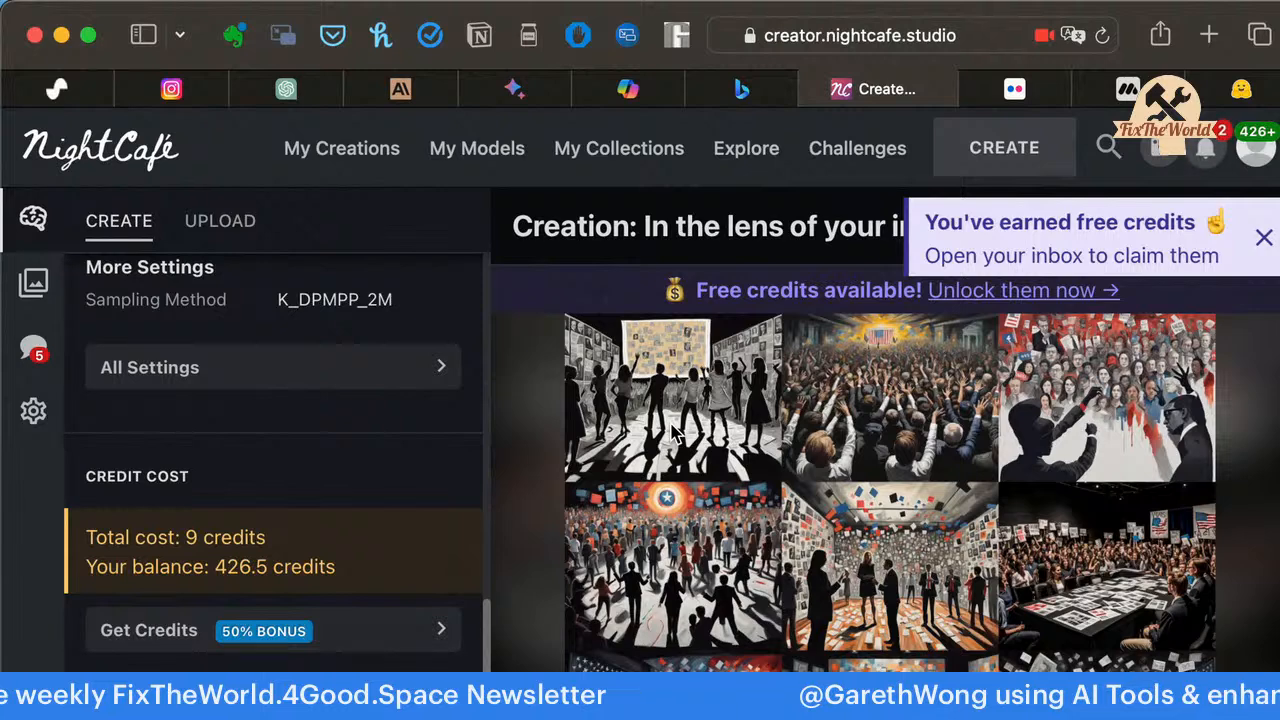
click(410, 362)
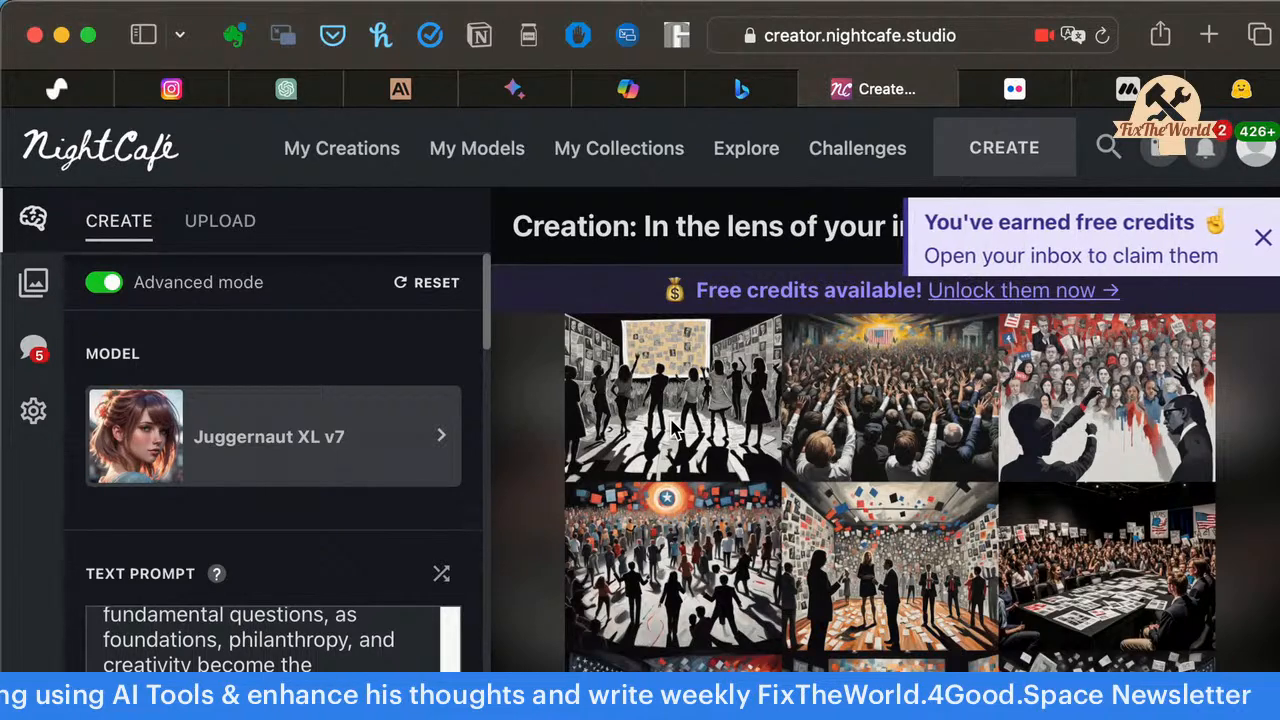
scroll(818, 492, down, 4)
click(690, 655)
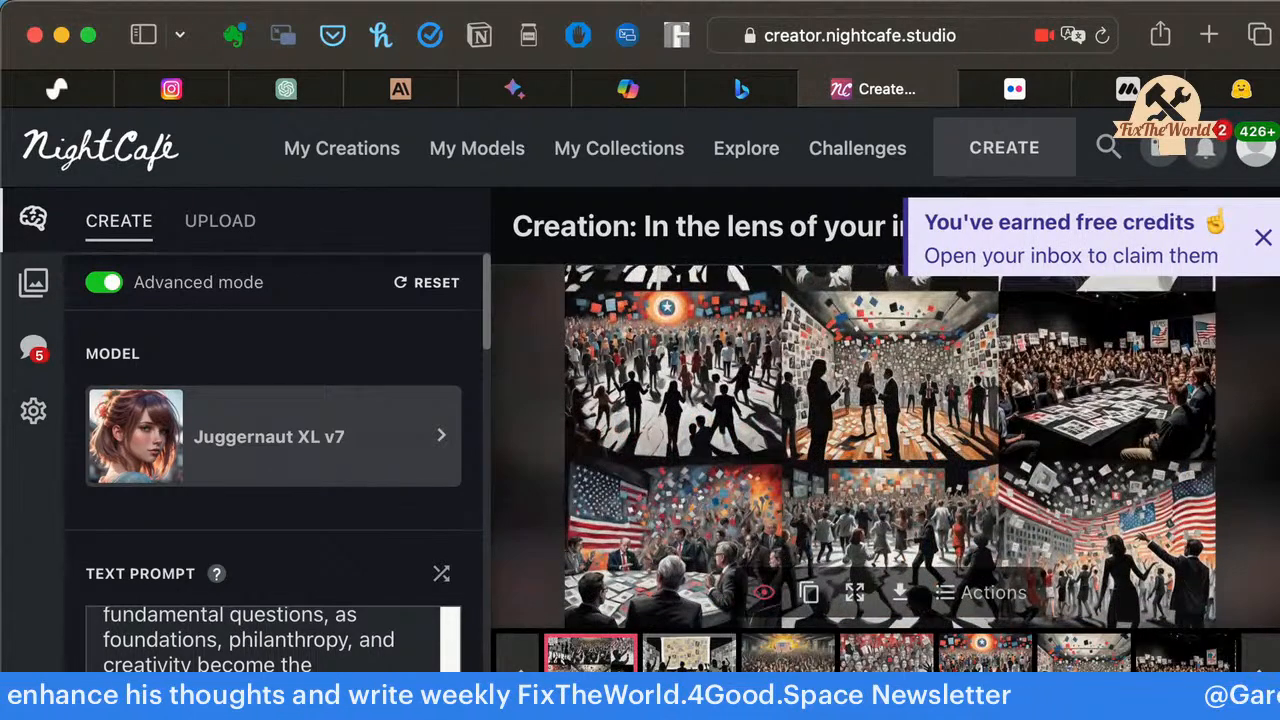
scroll(600, 548, up, 4)
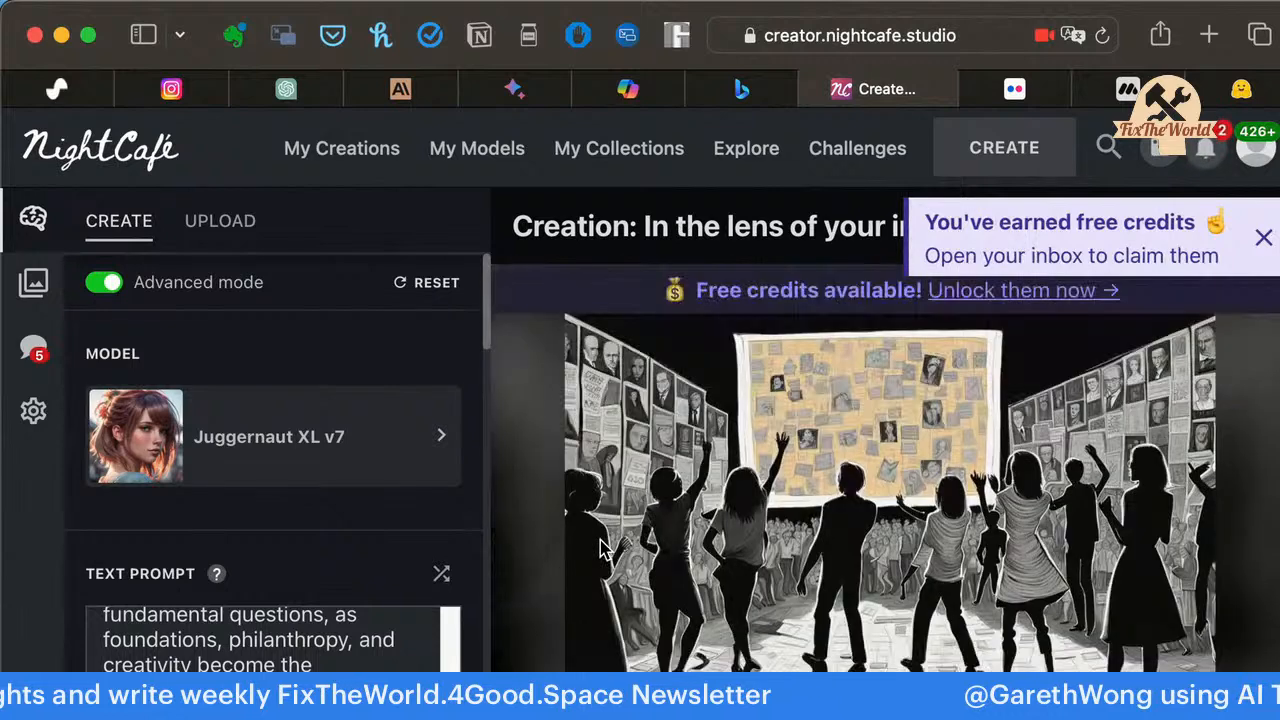
scroll(604, 550, down, 1)
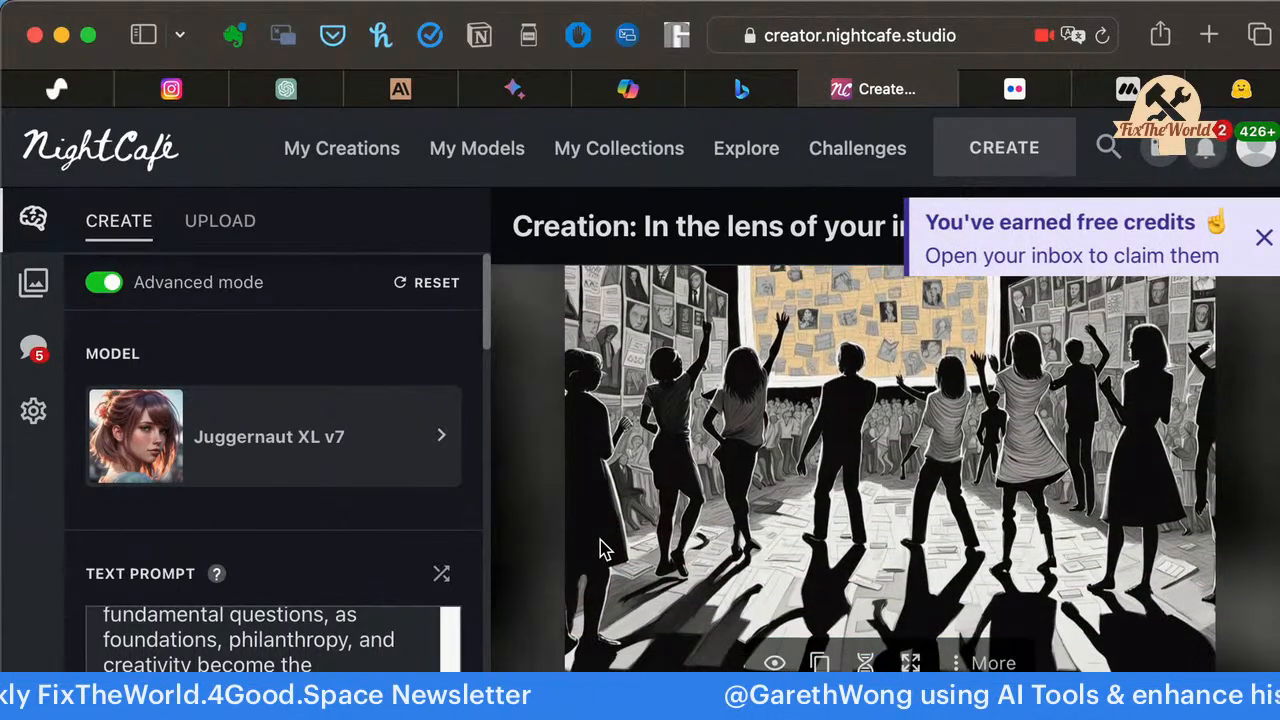
key(Right)
scroll(885, 452, up, 2)
scroll(885, 452, down, 1)
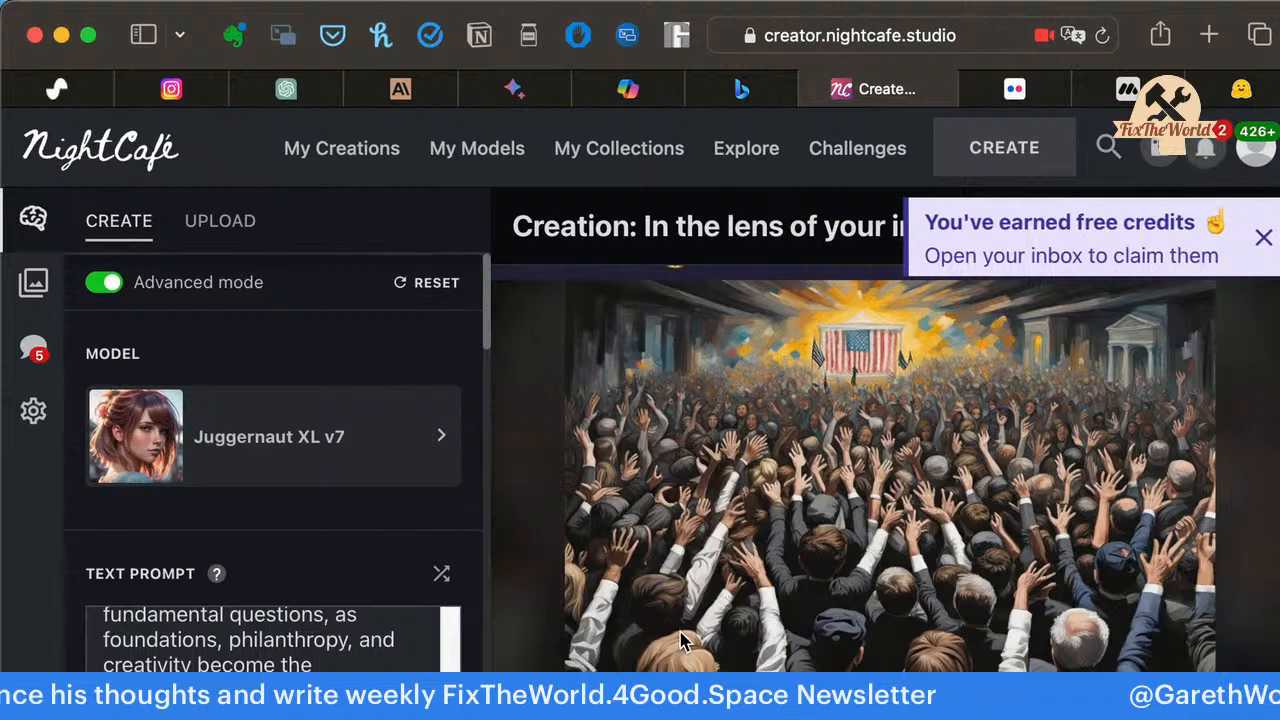
scroll(762, 613, down, 5)
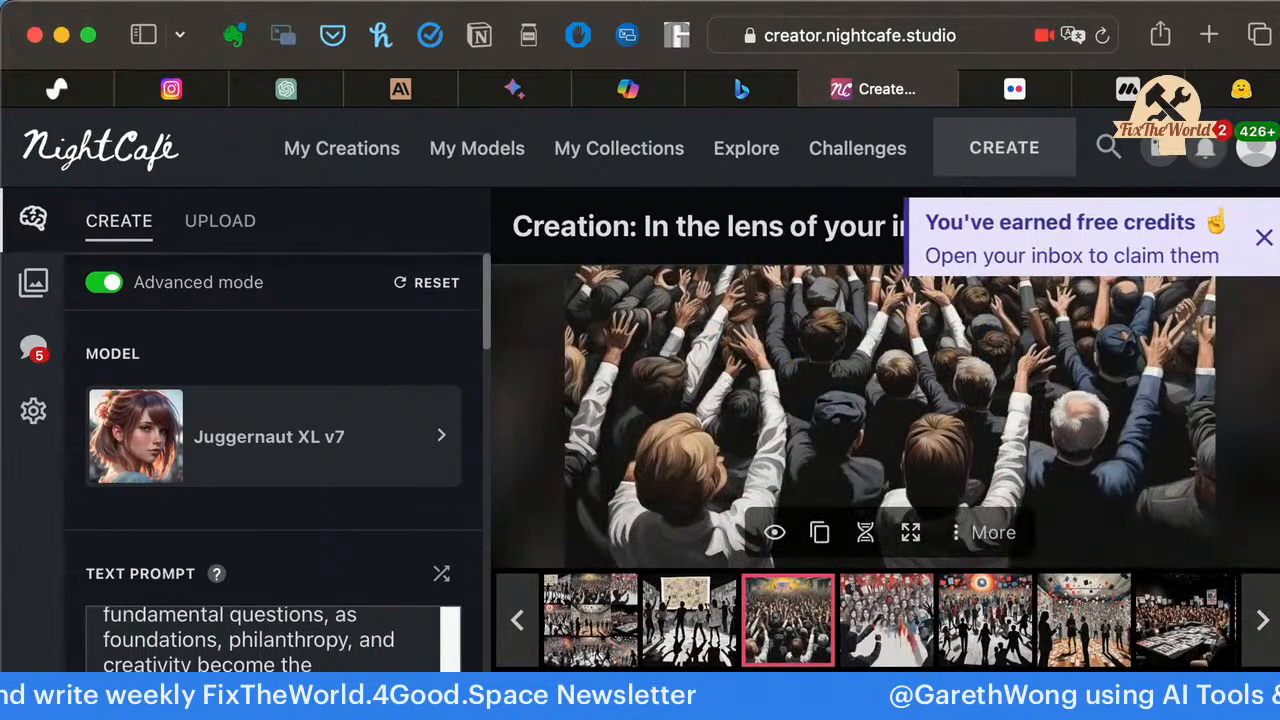
Examine the remaining generated images one by one in enlarged view, through to the last picture of the set.
click(862, 650)
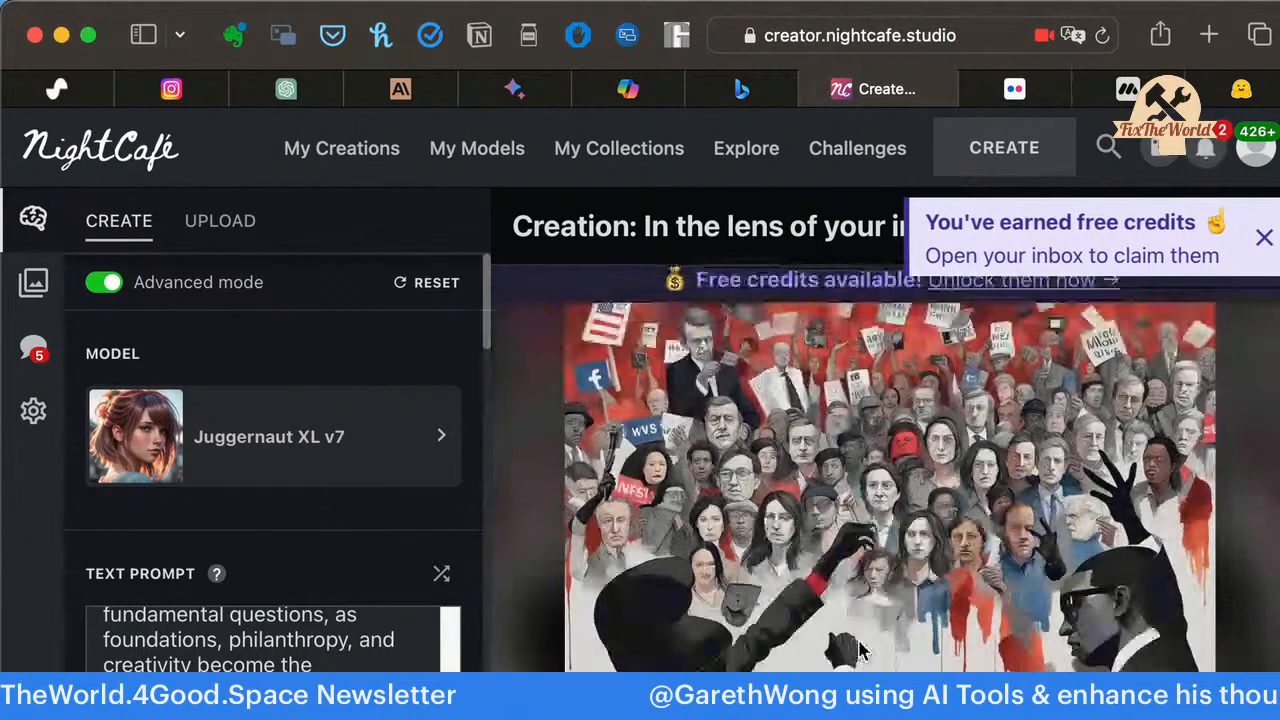
scroll(860, 650, down, 3)
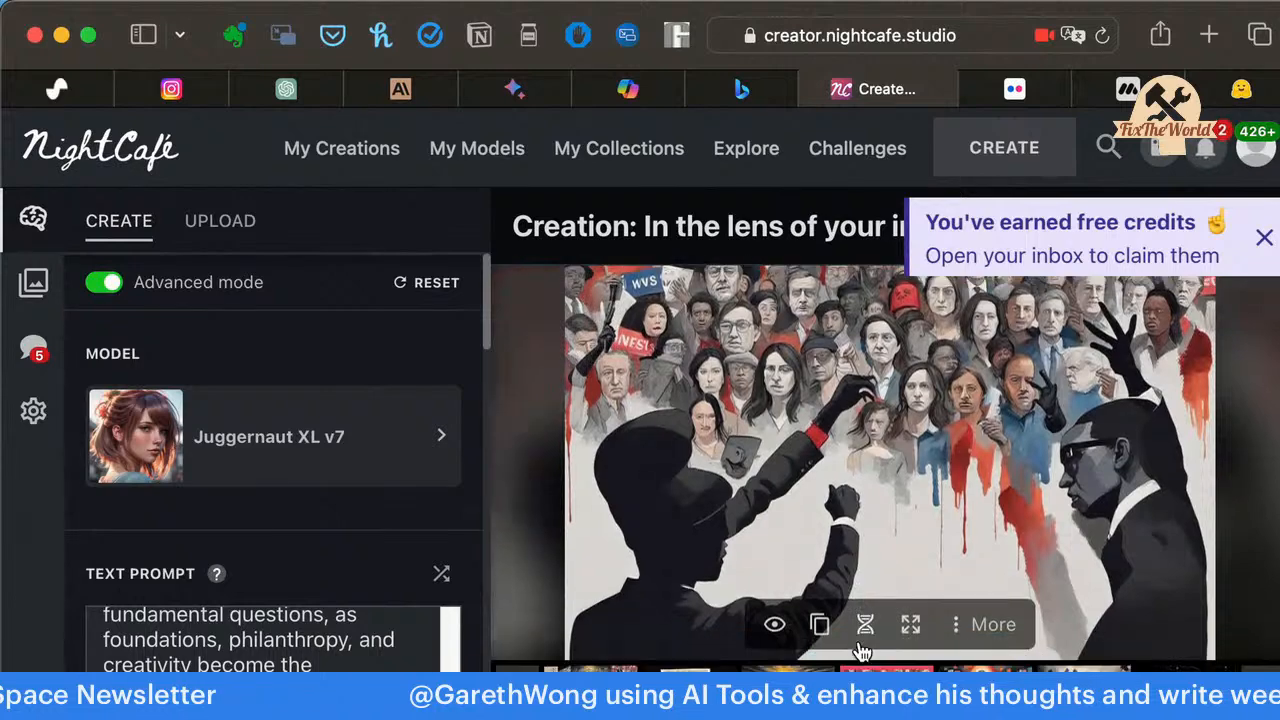
click(985, 682)
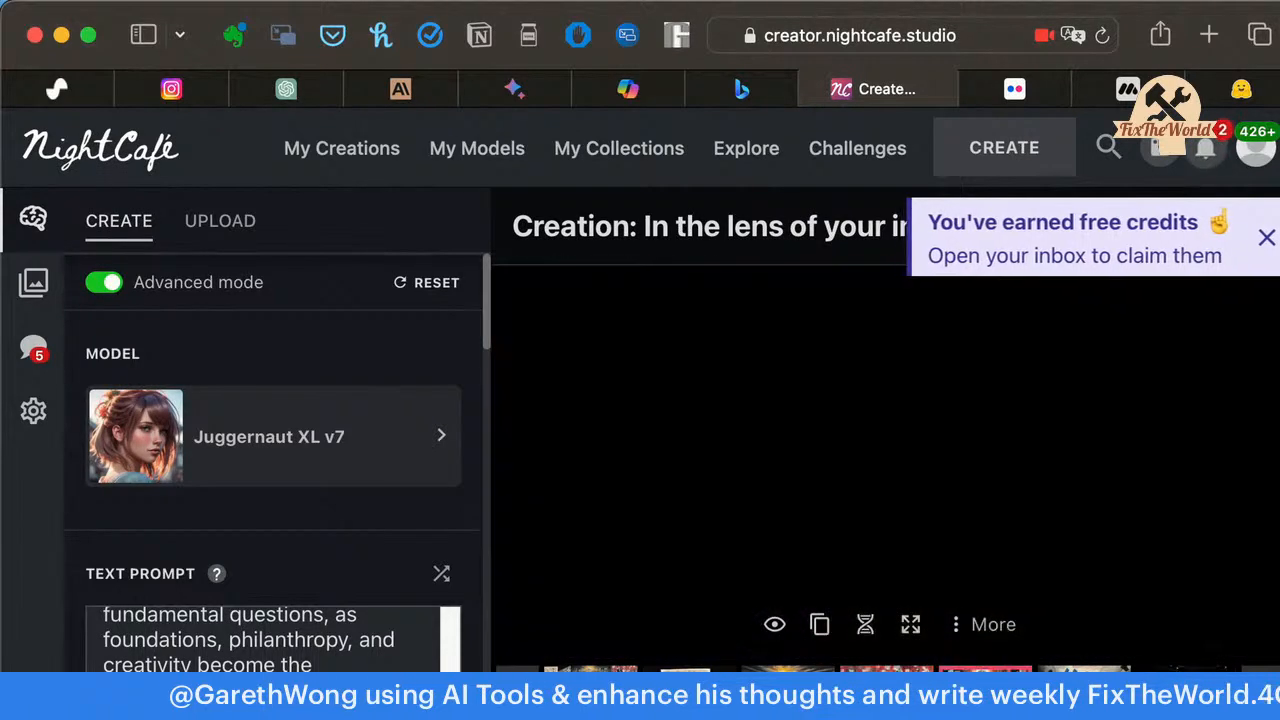
scroll(985, 682, up, 1)
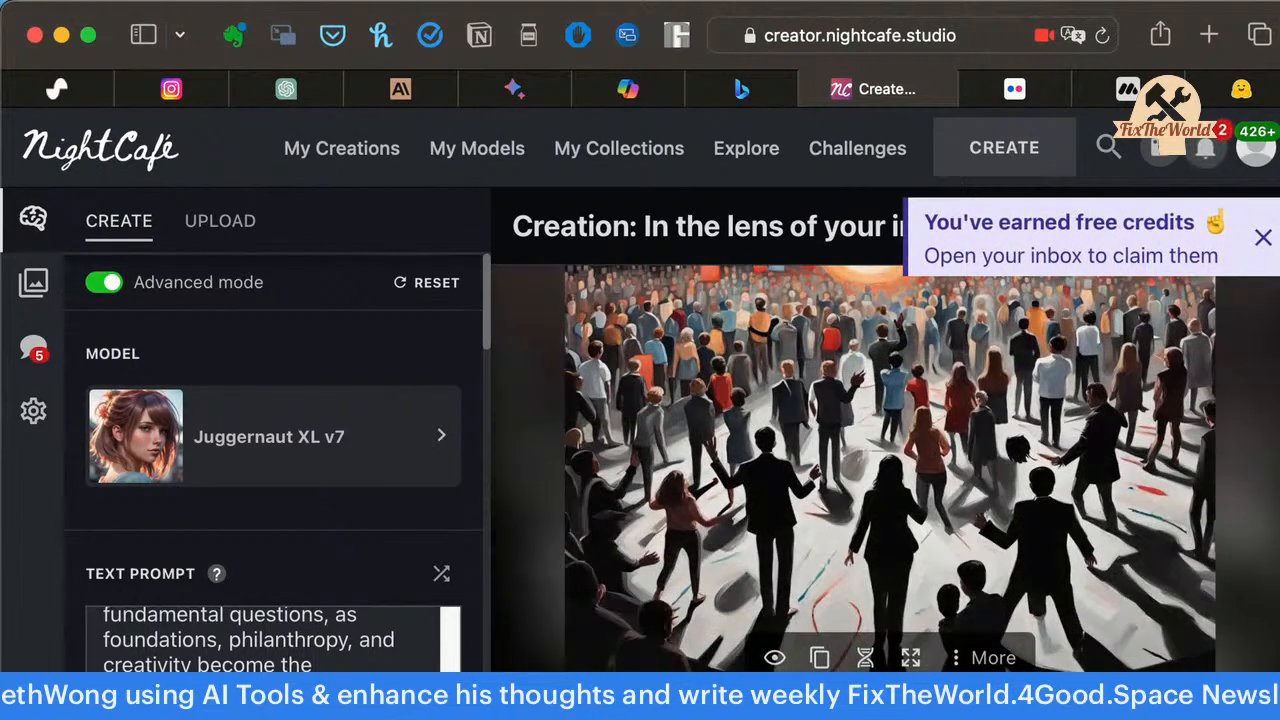
click(1075, 688)
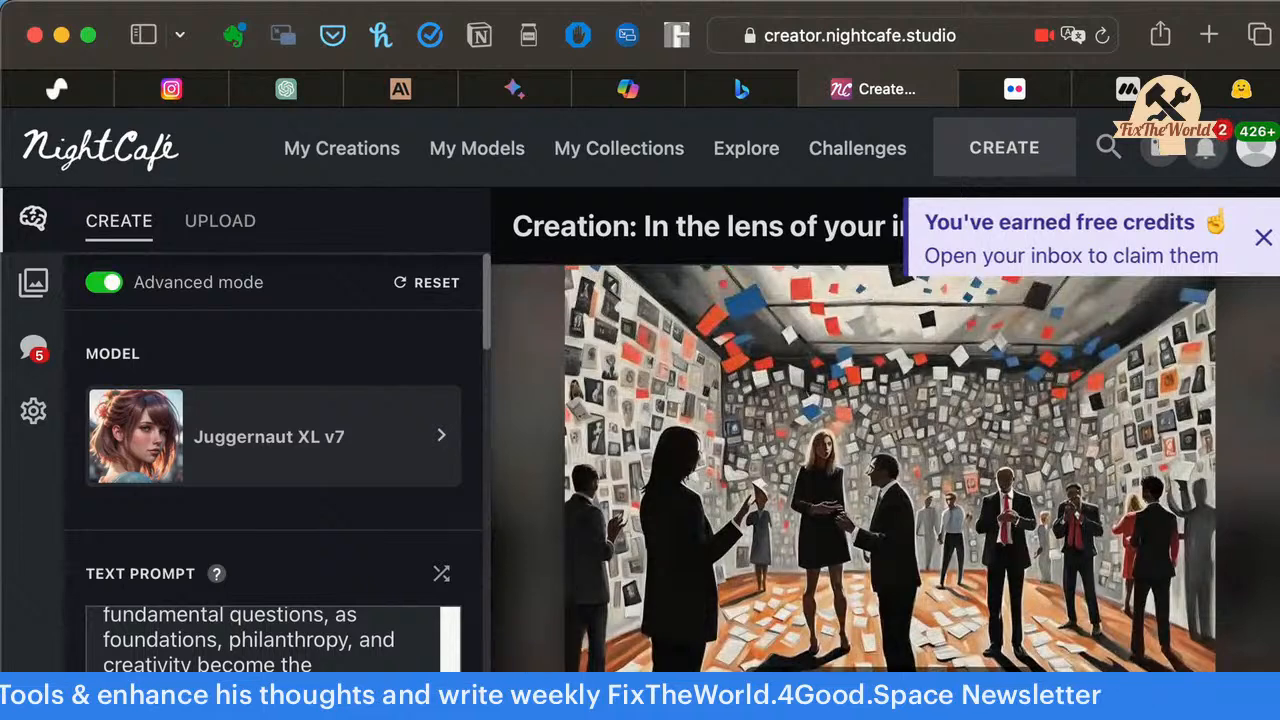
scroll(1075, 660, down, 1)
click(1160, 688)
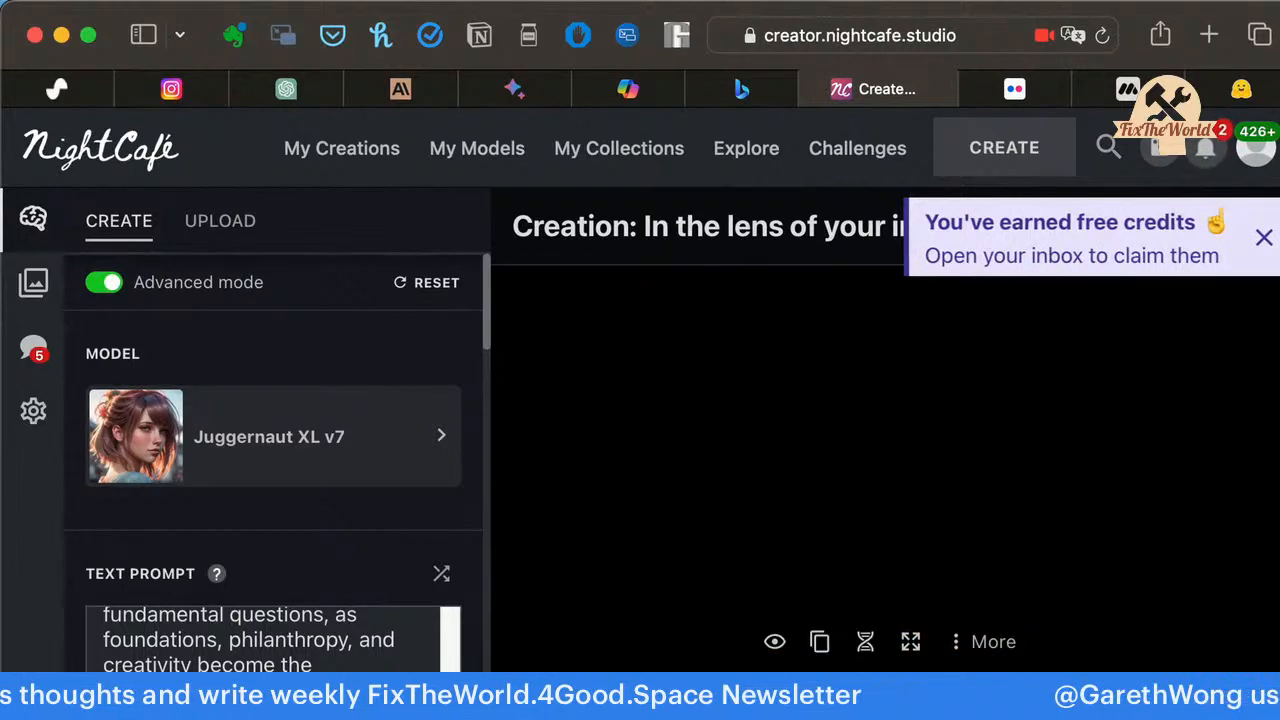
click(1245, 688)
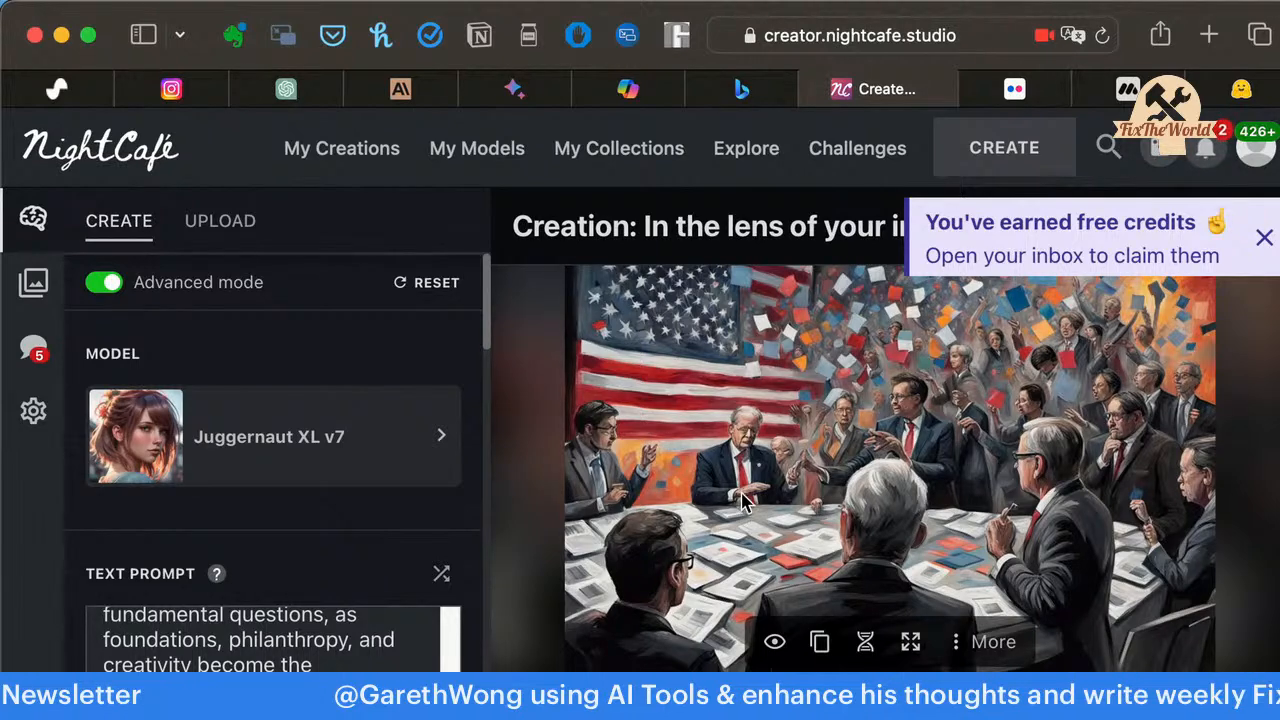
click(1245, 690)
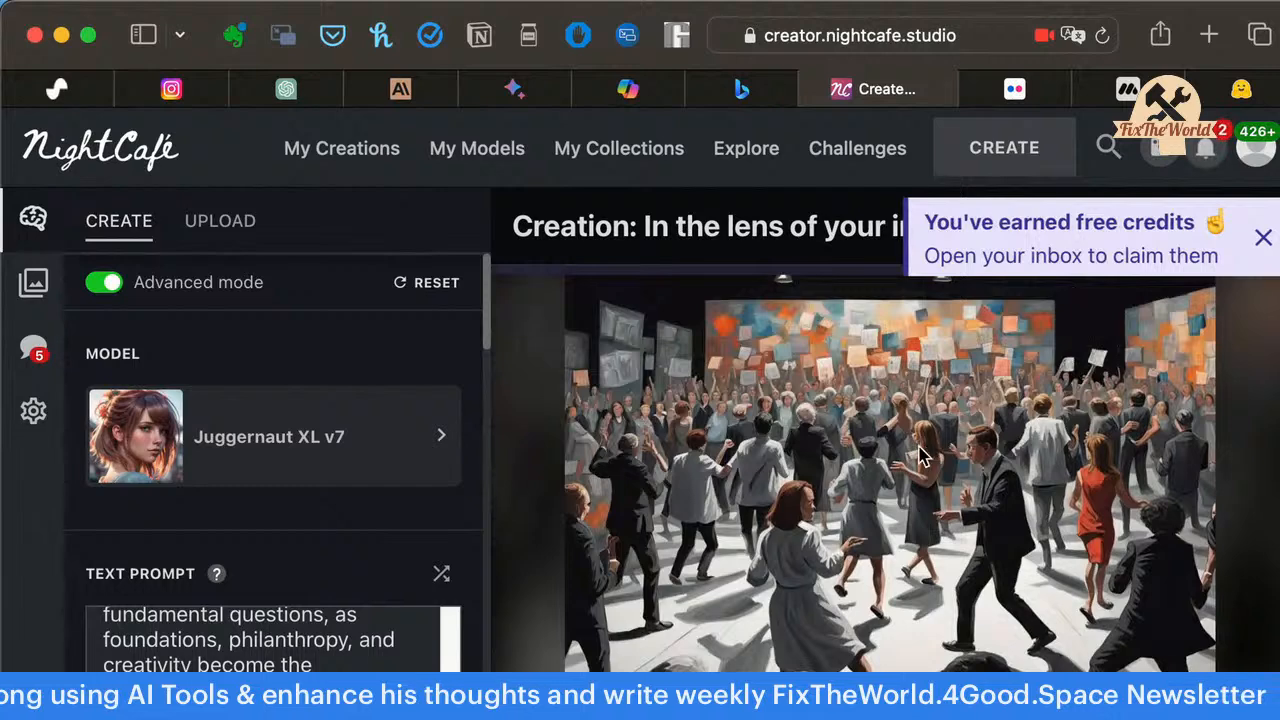
scroll(1070, 612, down, 3)
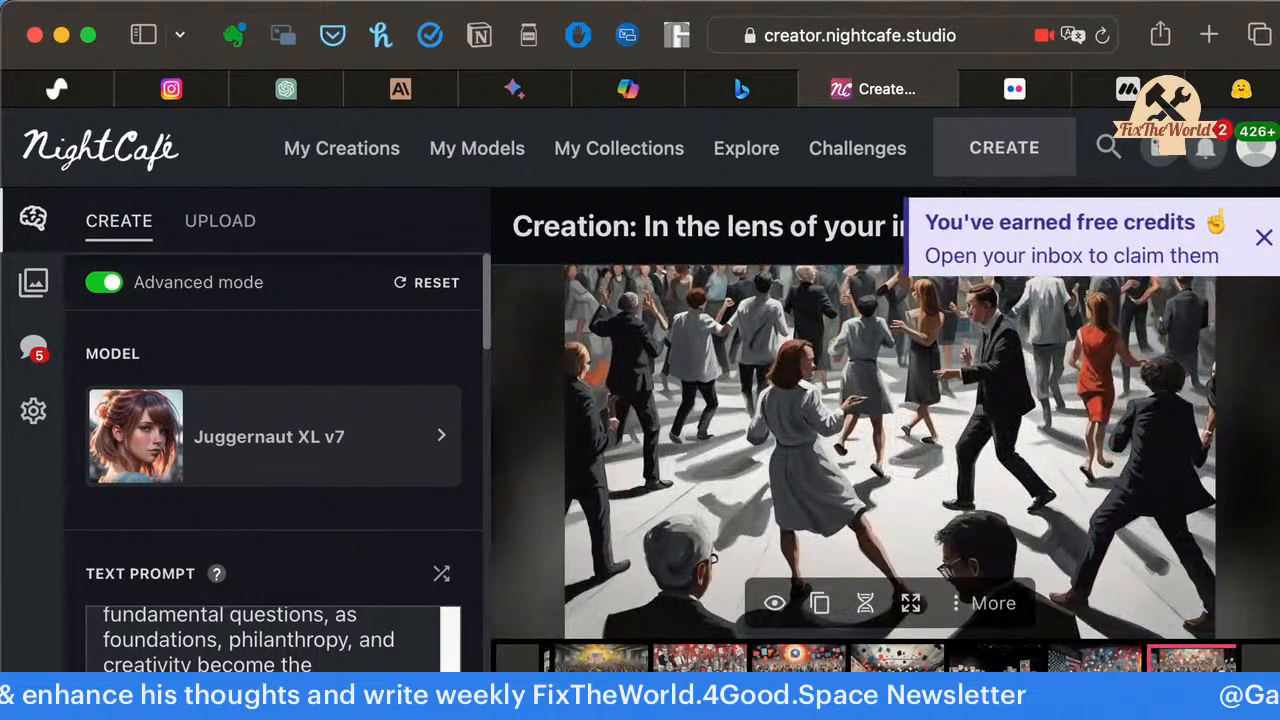
click(1254, 688)
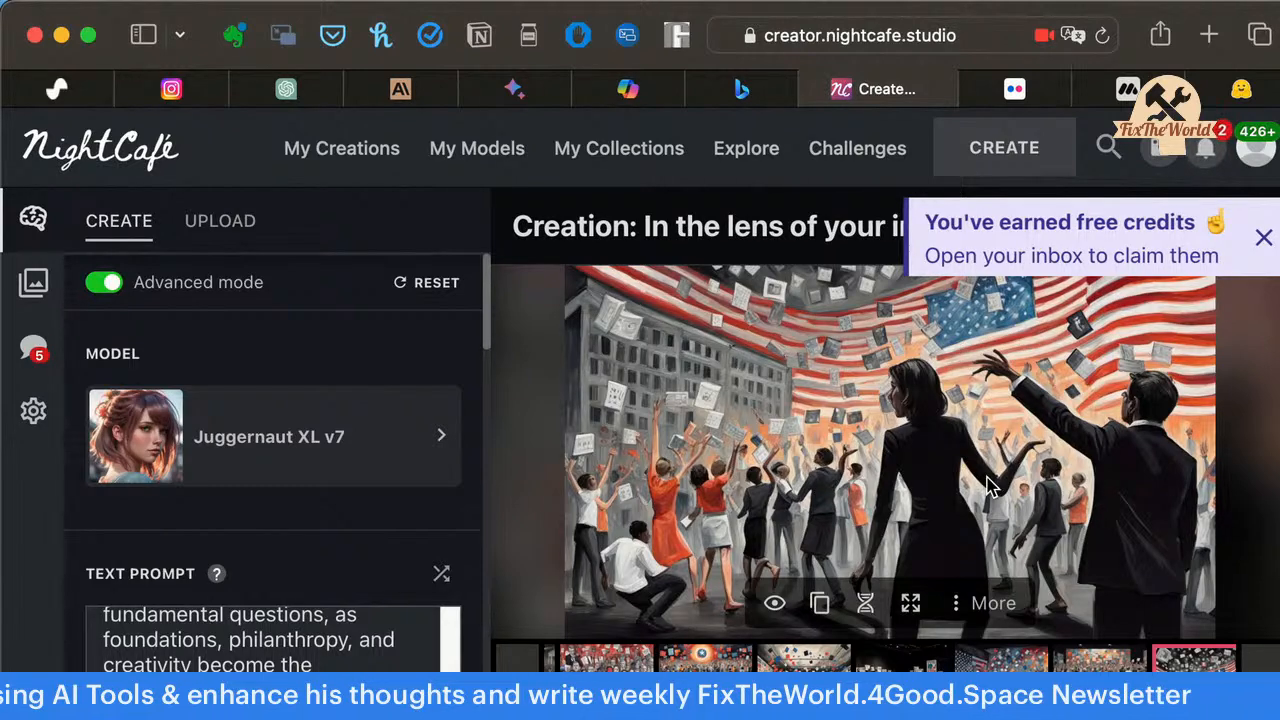
scroll(1220, 300, up, 1)
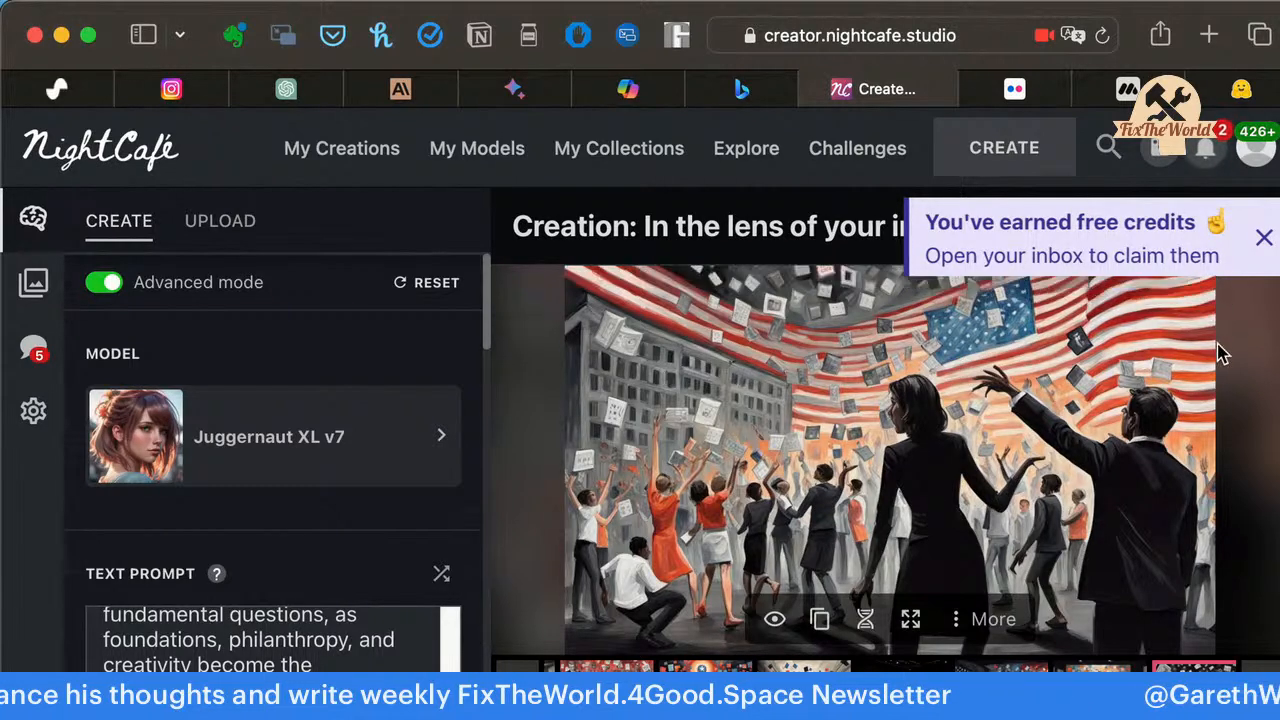
Dismiss the free-credits notification and review the generated images backwards to the crowd with raised hands.
click(1264, 240)
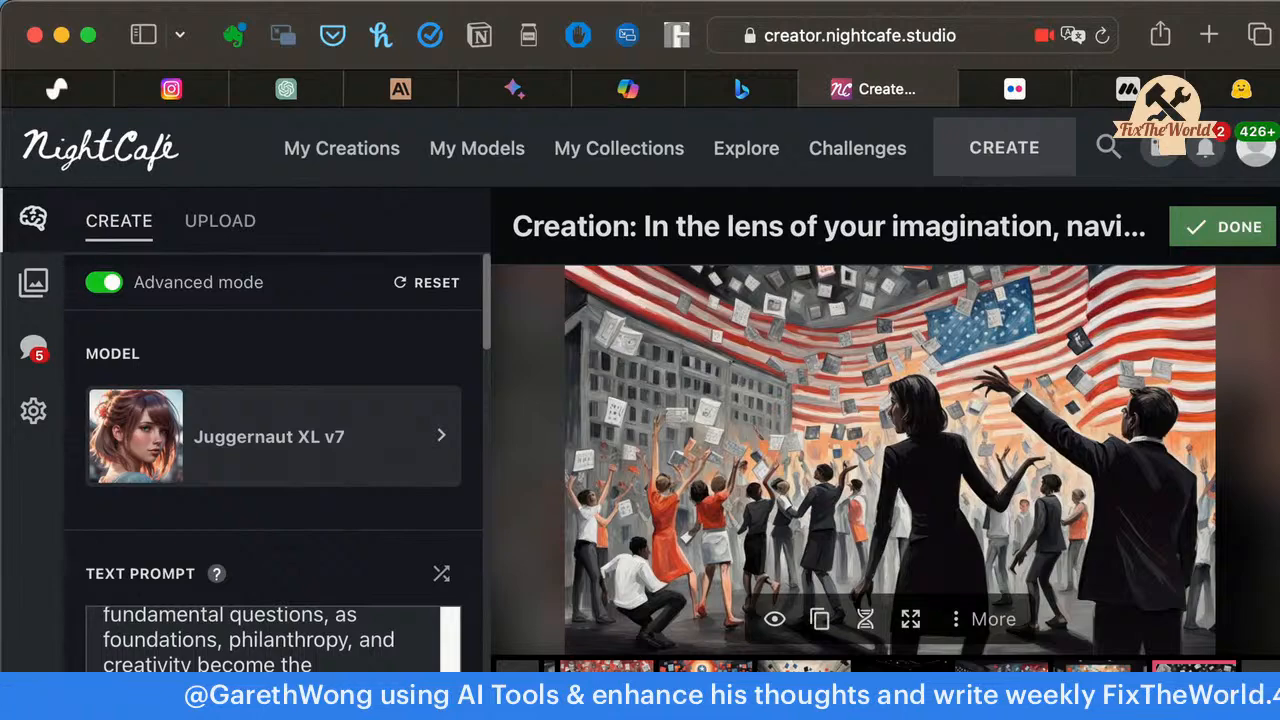
key(Left)
key(Left)
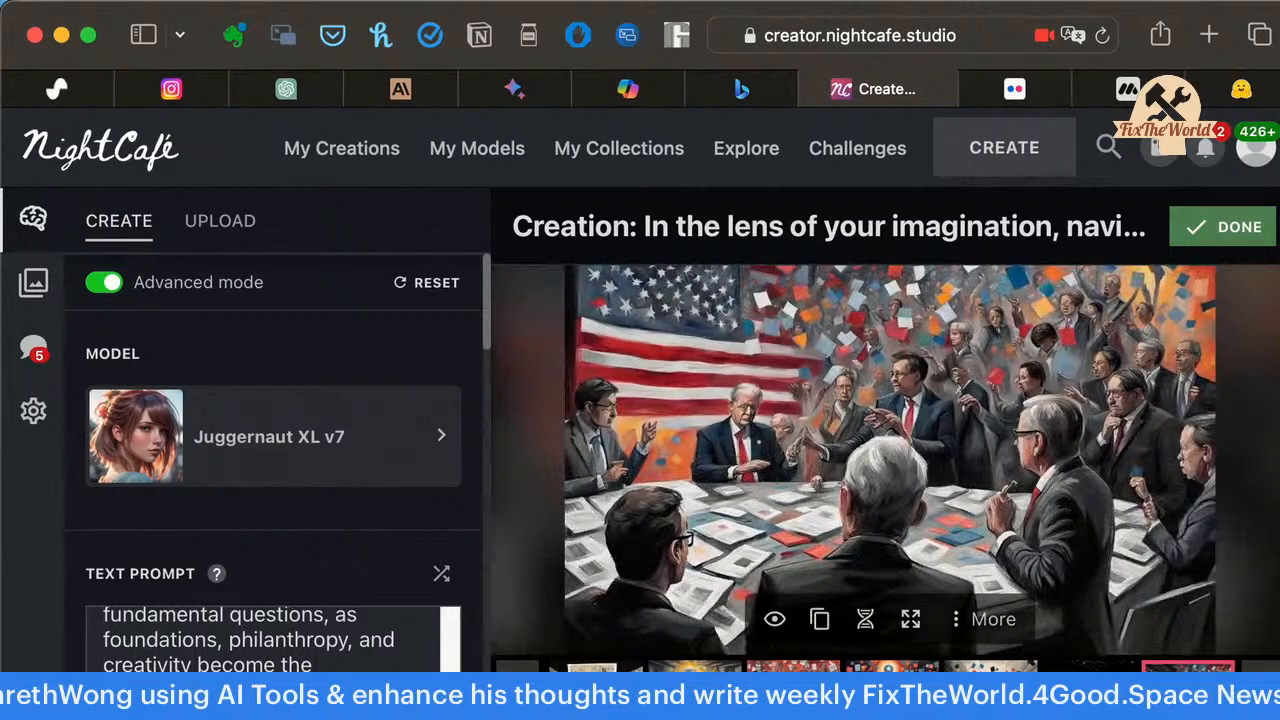
key(Left)
key(Left)
key(Left)
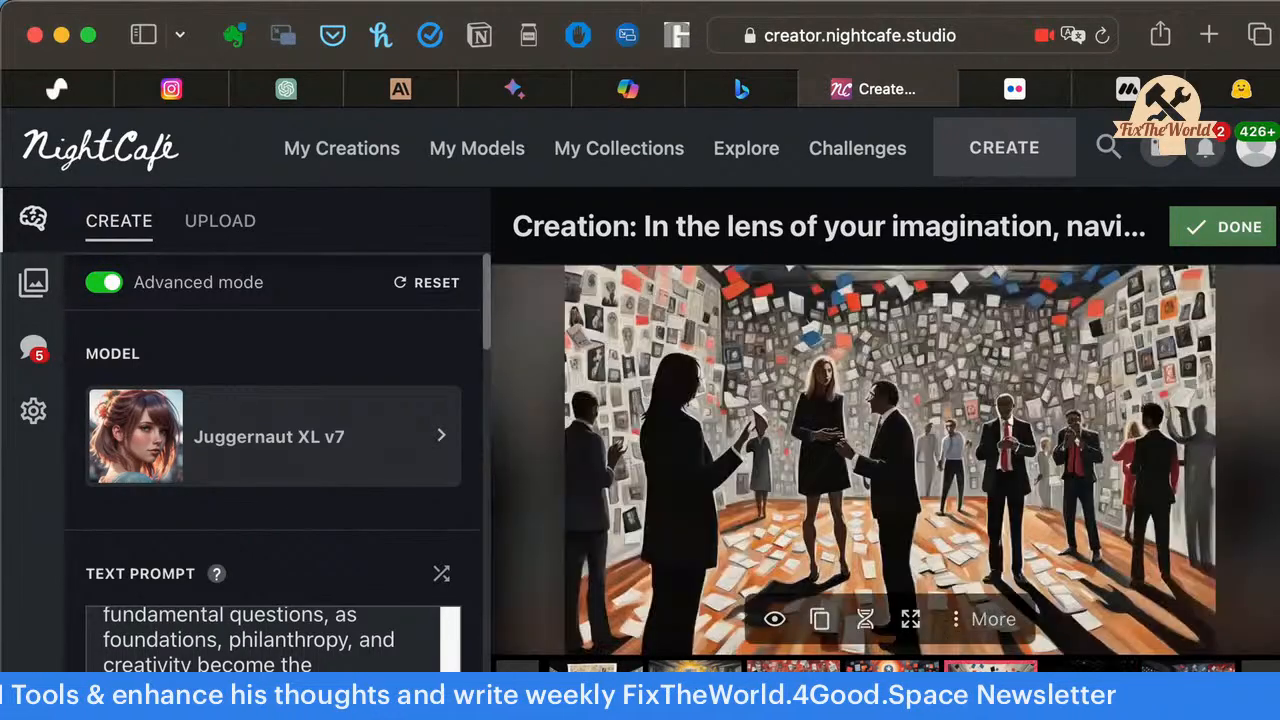
key(Left)
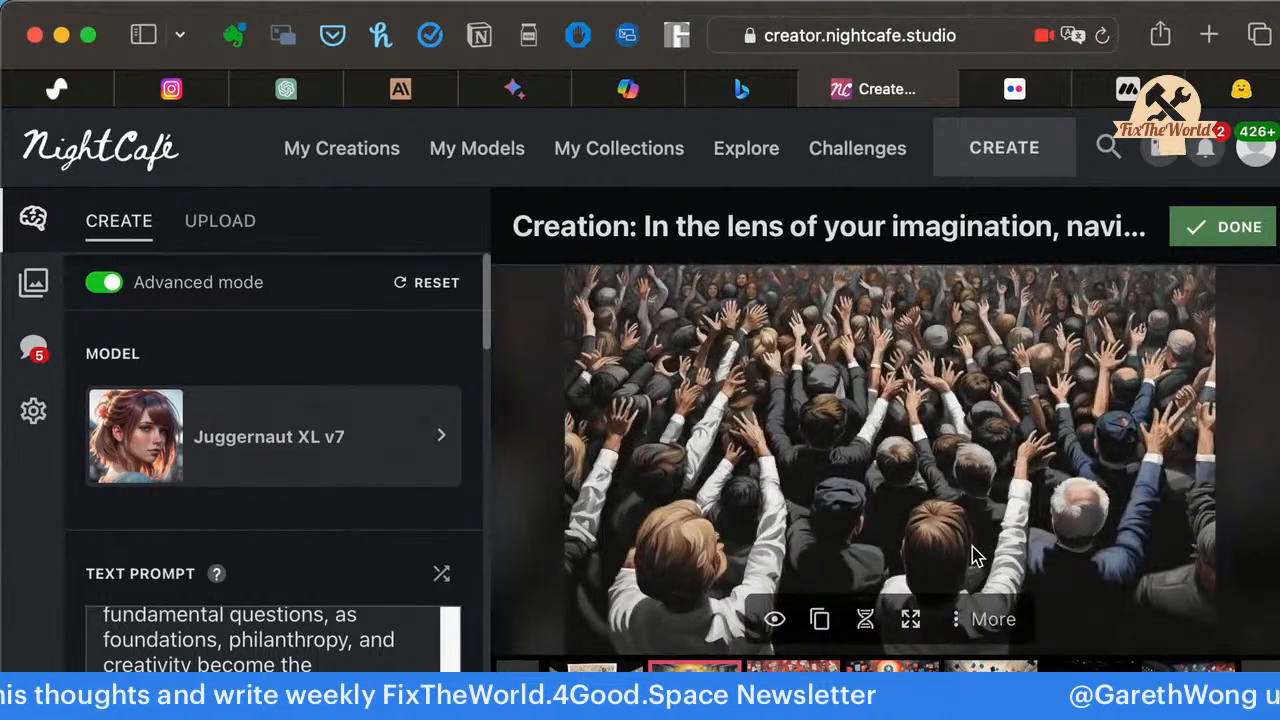
scroll(979, 557, up, 2)
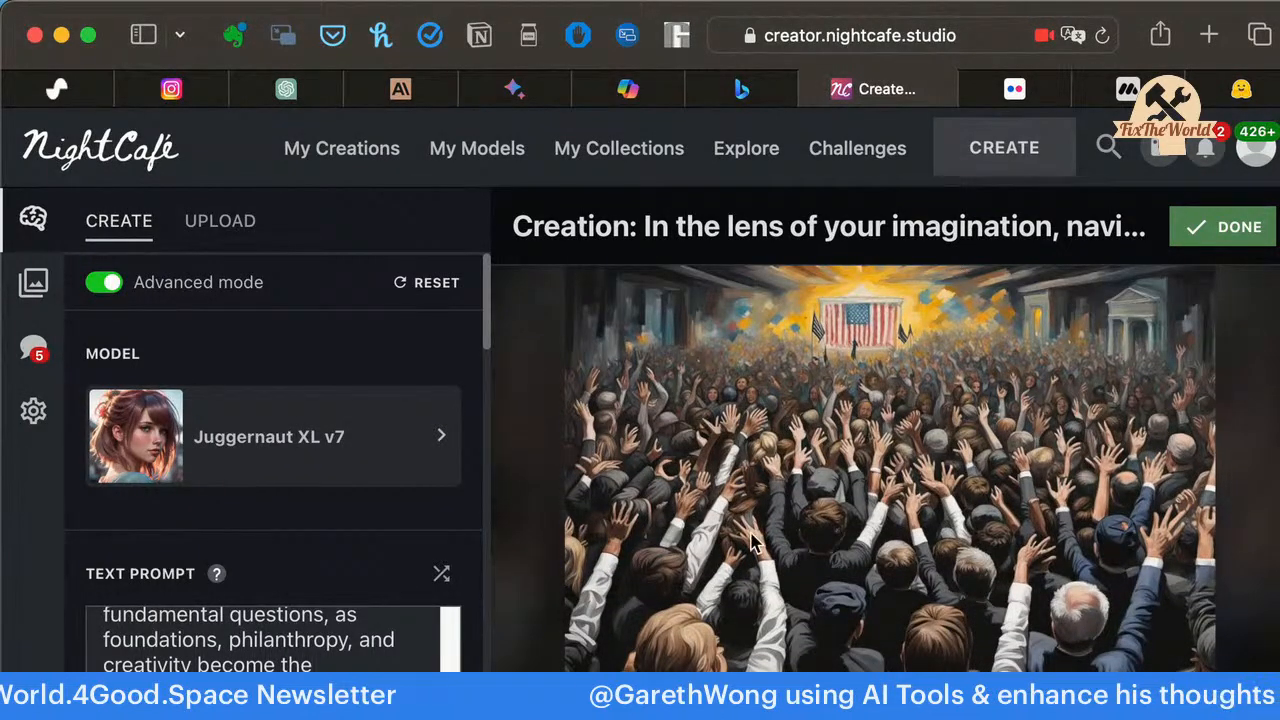
scroll(958, 512, down, 1)
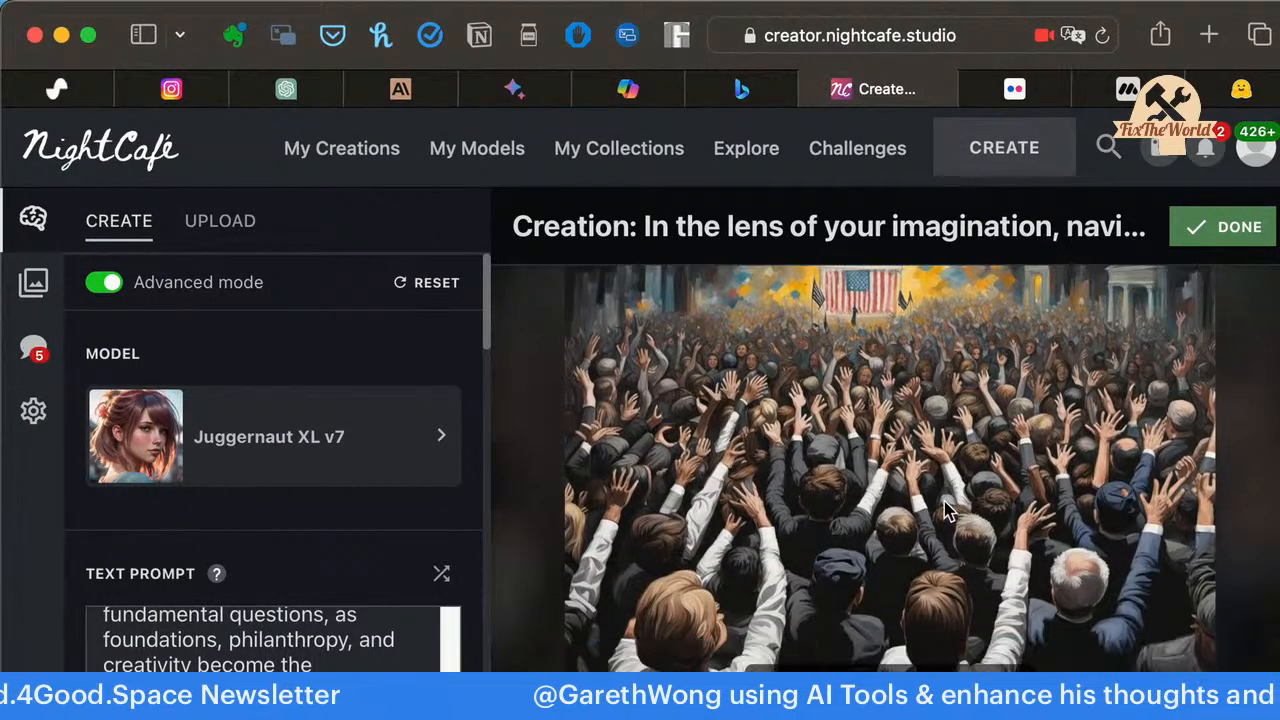
Change the model to SDXL 1.0 and generate nine images from the same prompt, confirming the 9-credit cost.
click(398, 446)
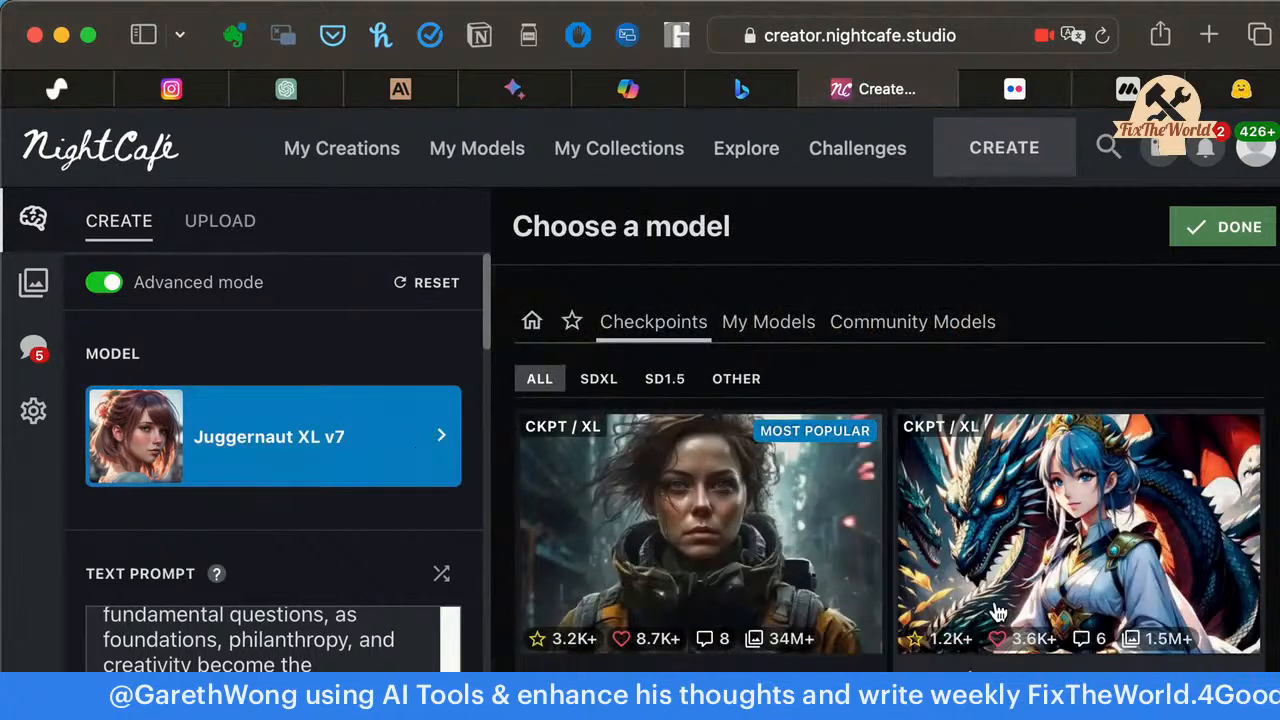
scroll(995, 612, down, 2)
scroll(995, 612, down, 3)
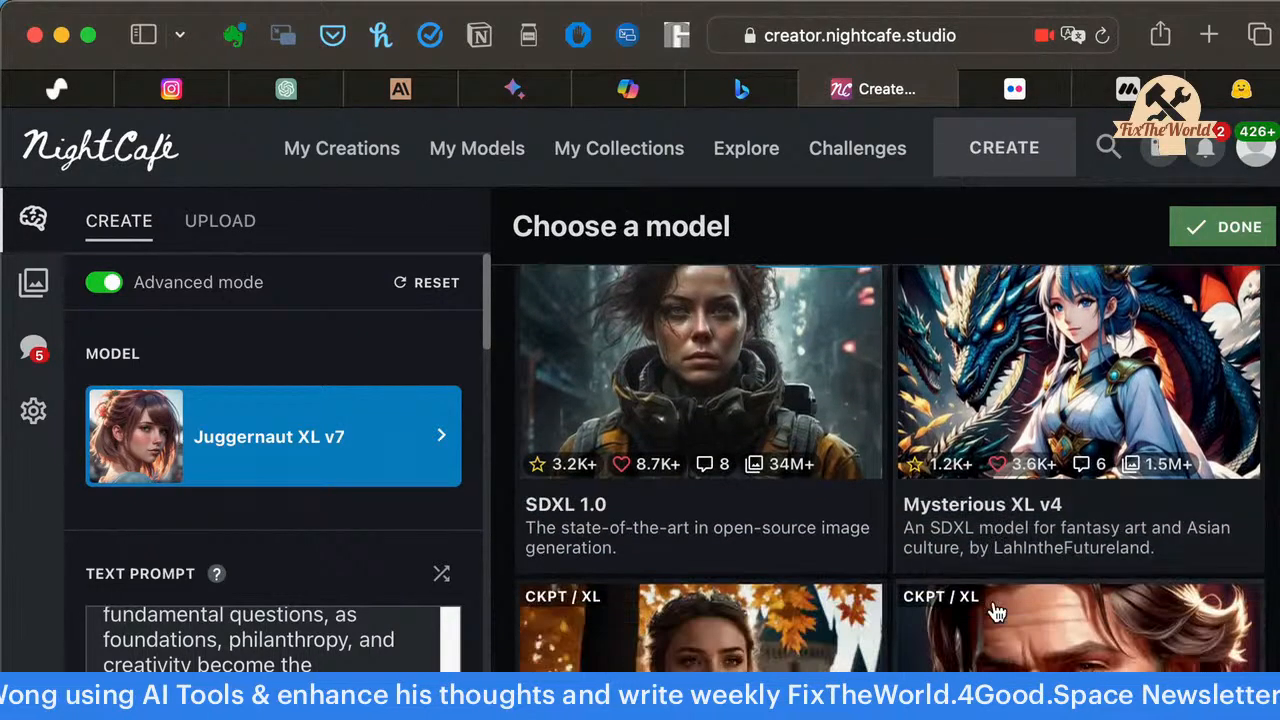
scroll(995, 612, up, 2)
scroll(995, 612, up, 2)
click(714, 578)
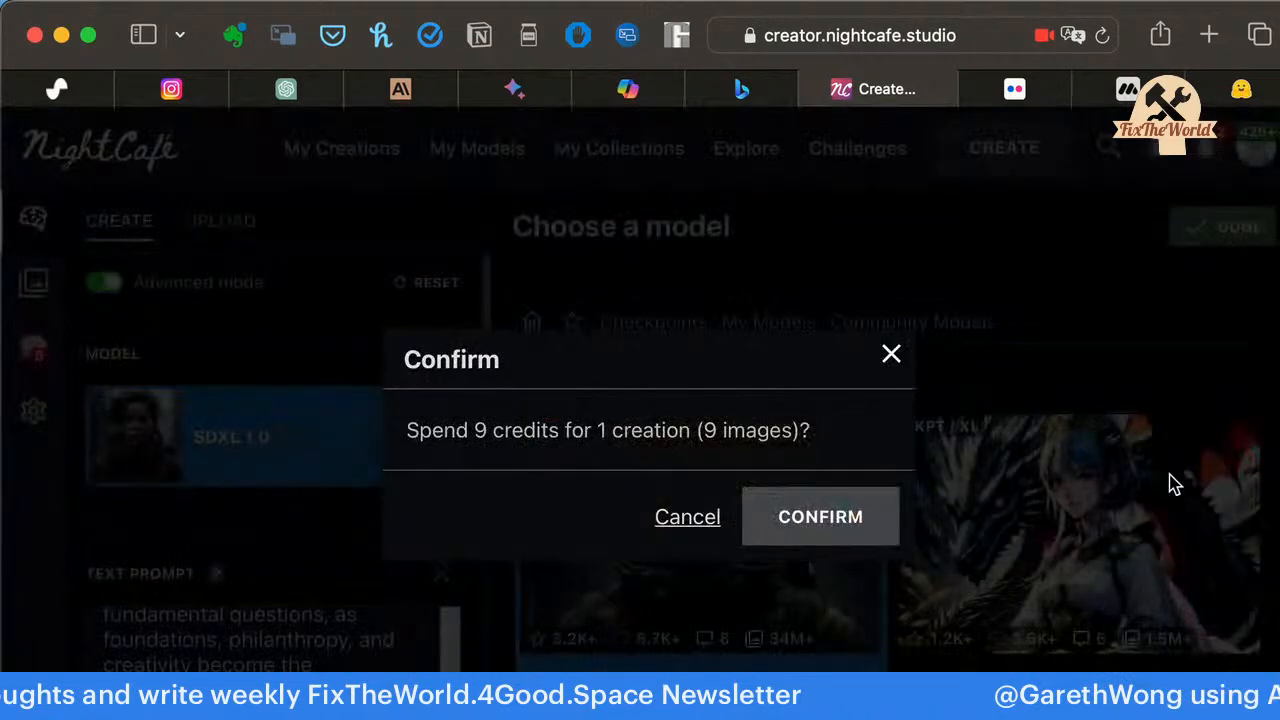
click(836, 515)
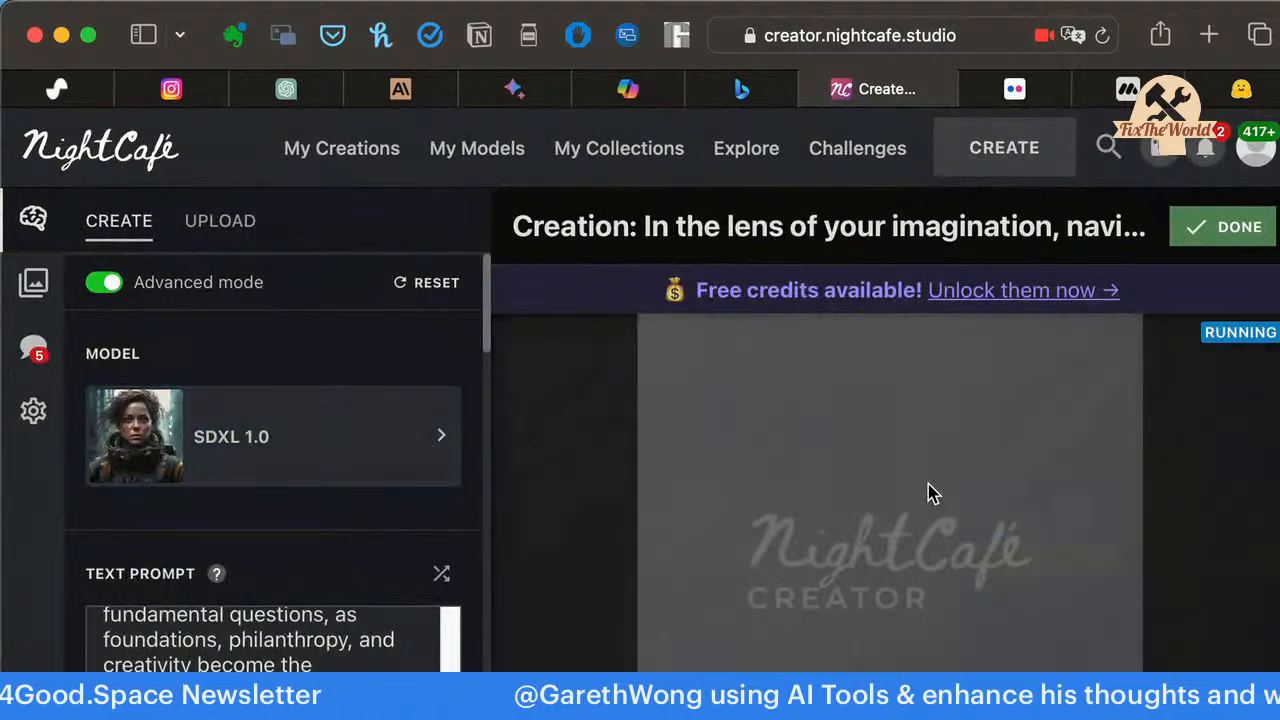
Switch to Bing Image Creator, close the enlarged image and create another set from the same prompt.
click(738, 90)
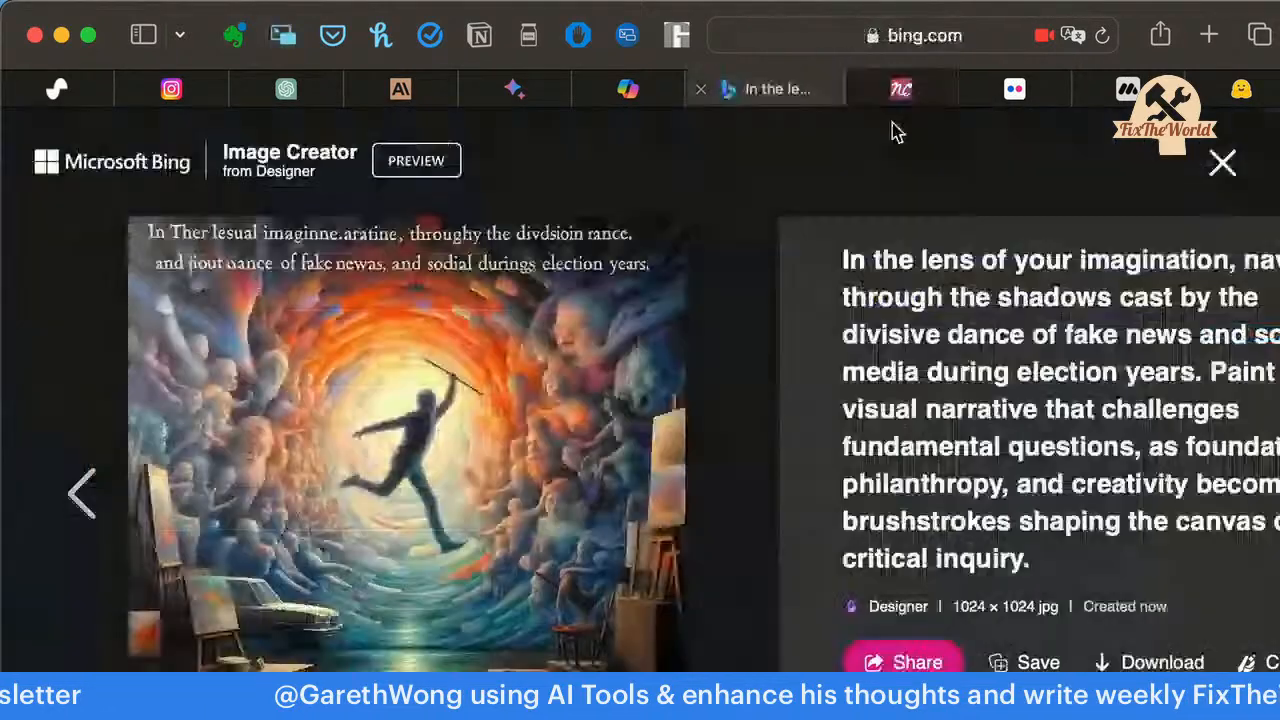
click(1223, 163)
click(996, 257)
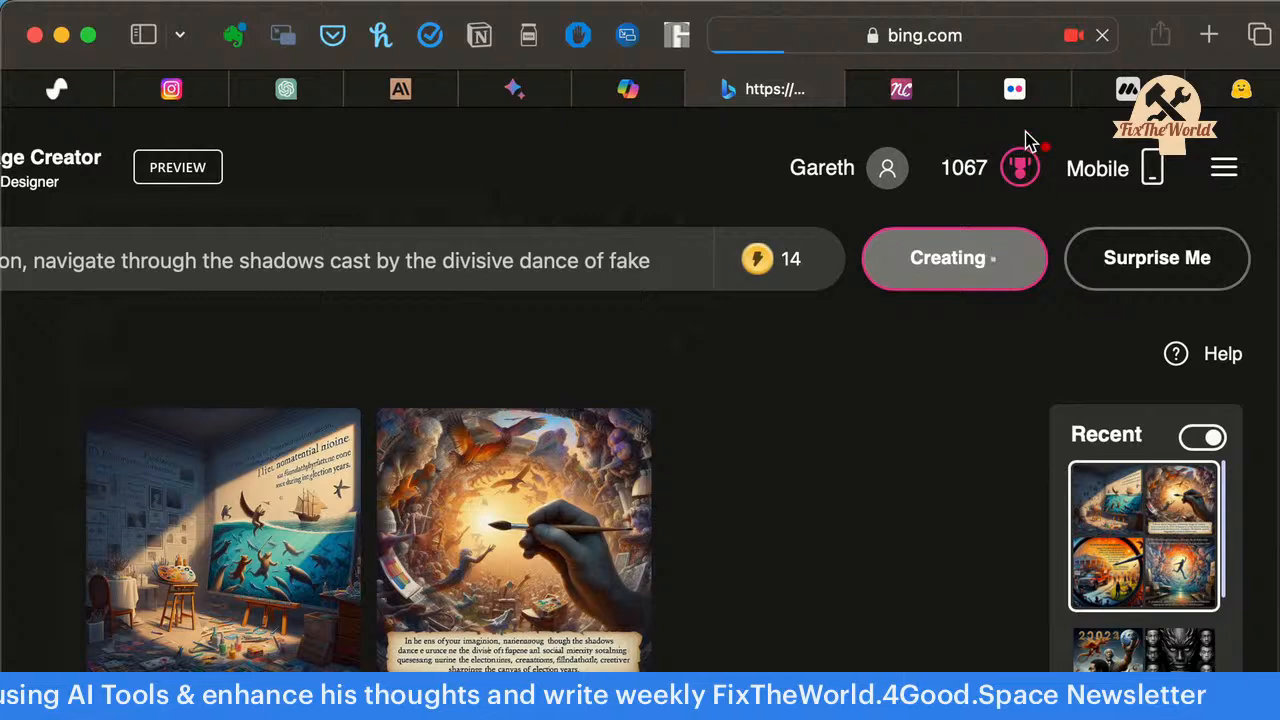
Switch to Flickr and examine the red New Year dragon picture and the golden dragon picture with the full moon.
click(1036, 98)
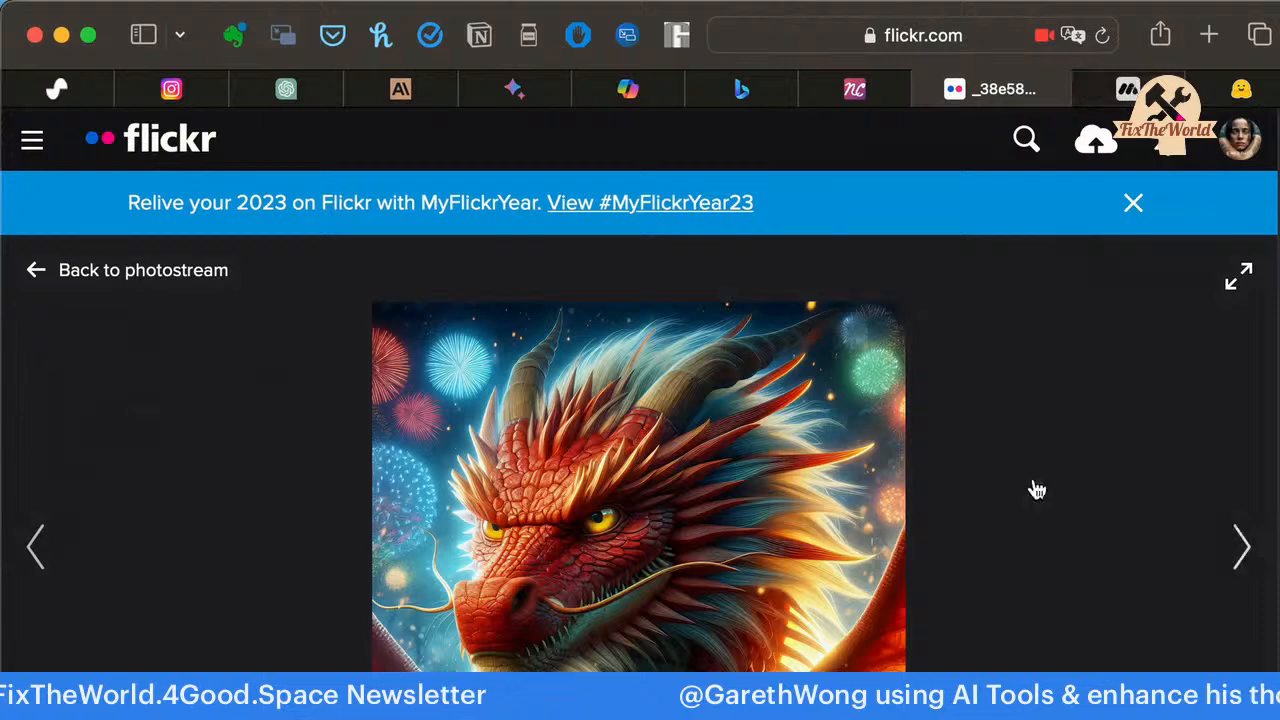
scroll(1034, 486, down, 5)
scroll(1034, 486, up, 2)
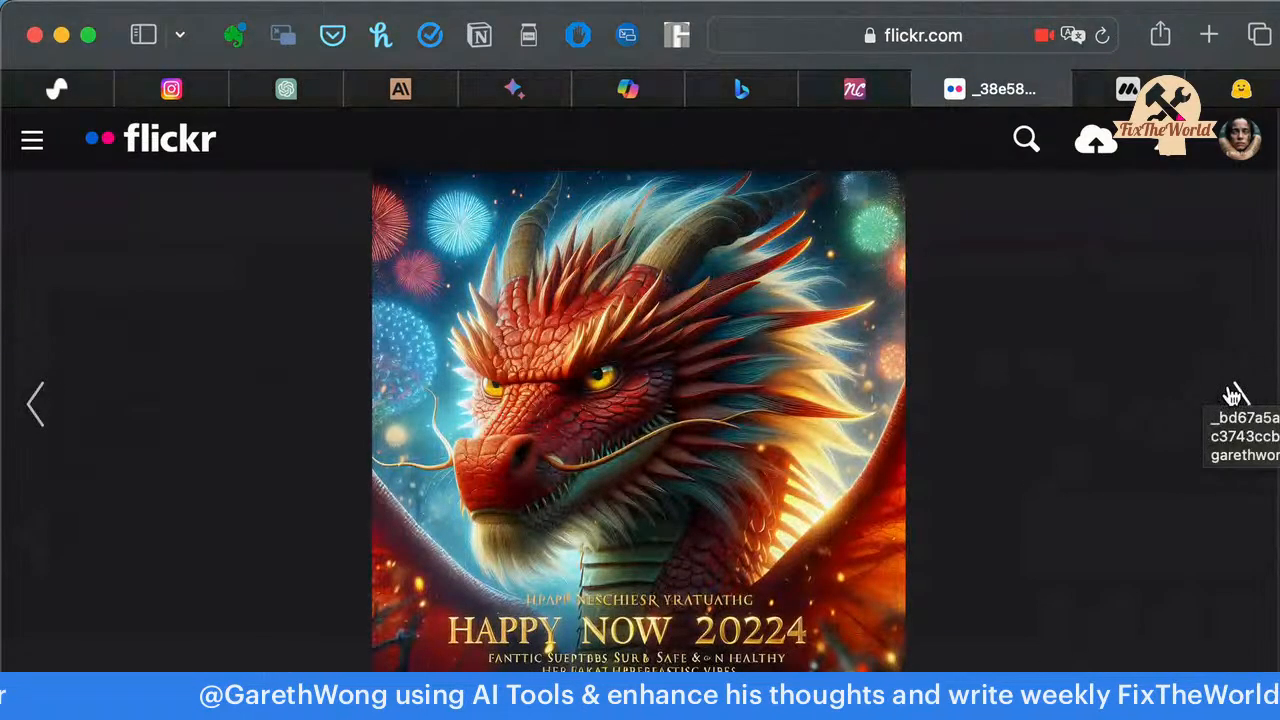
click(1233, 397)
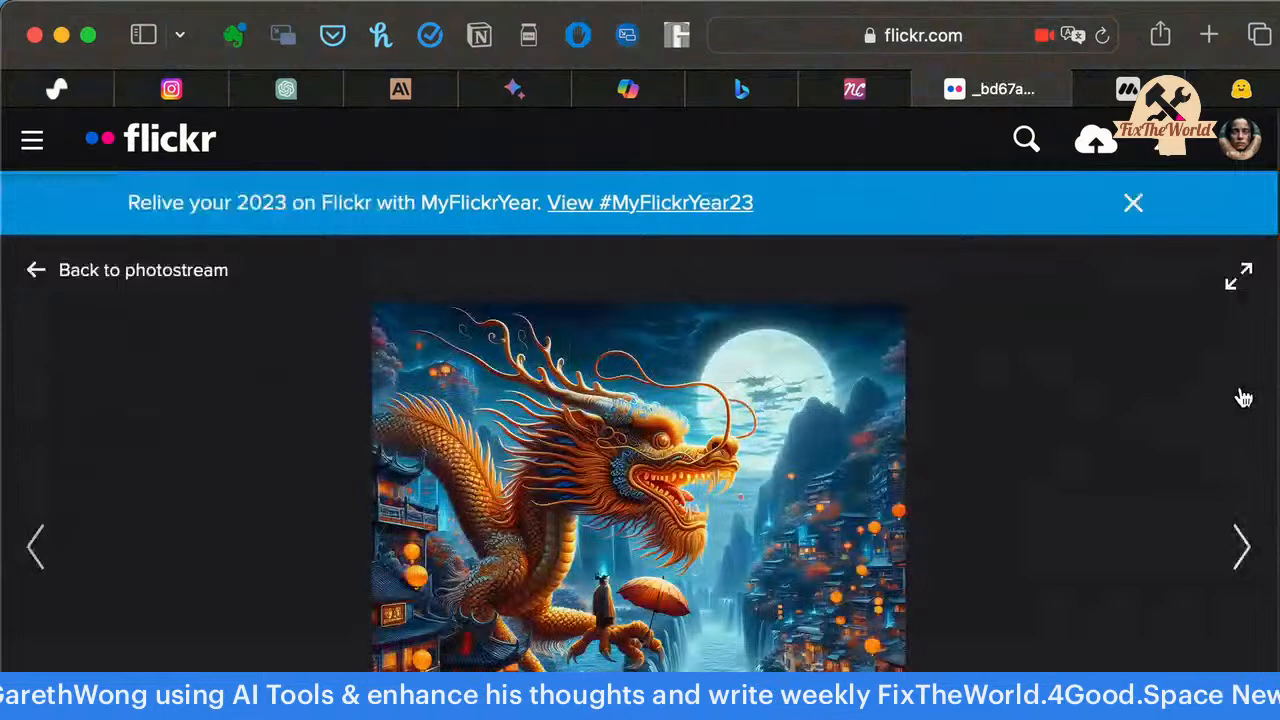
scroll(1048, 455, down, 1)
scroll(1048, 455, up, 1)
scroll(1048, 455, down, 1)
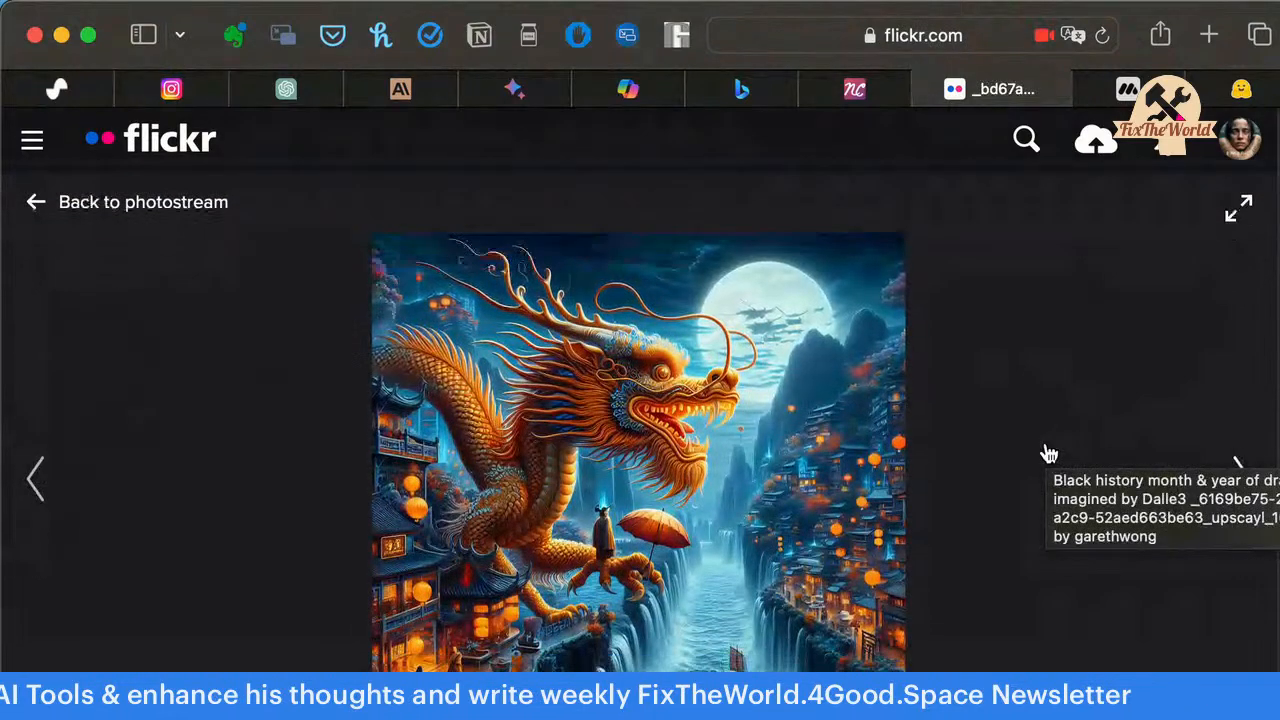
scroll(1048, 455, down, 1)
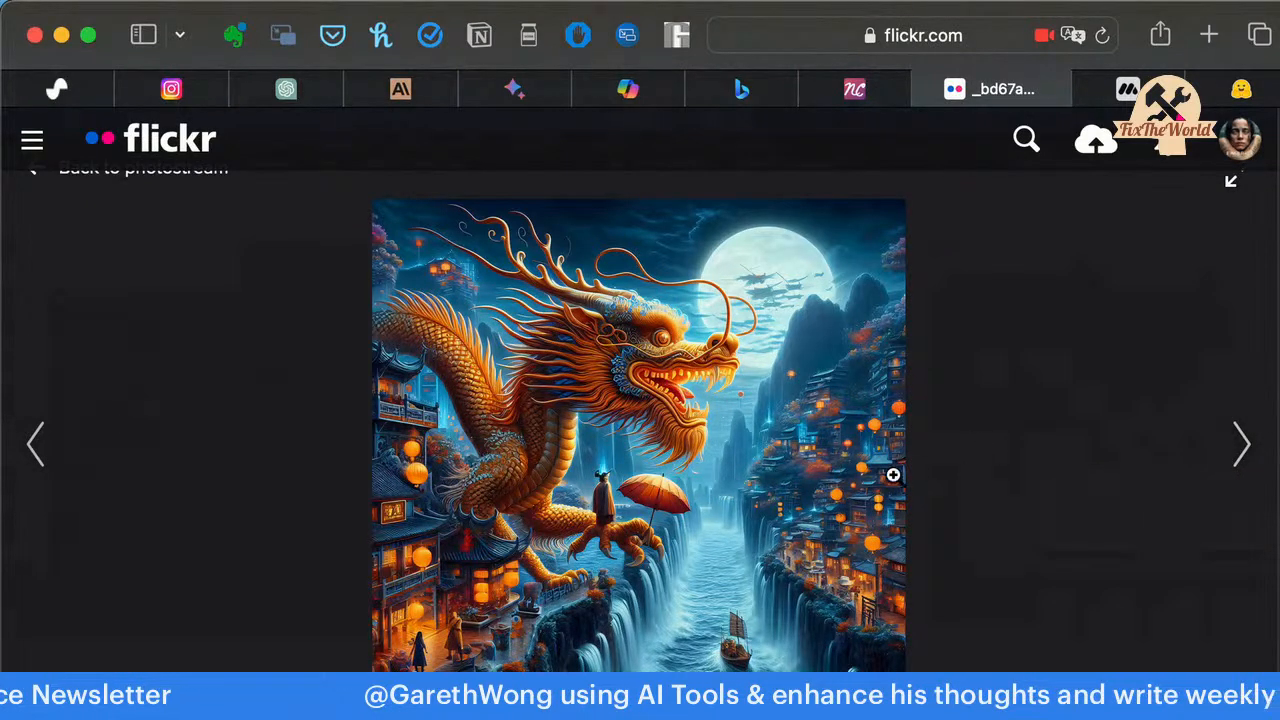
Open the following Flickr picture, the Black history month and year of the dragon image, and examine its details.
click(1250, 466)
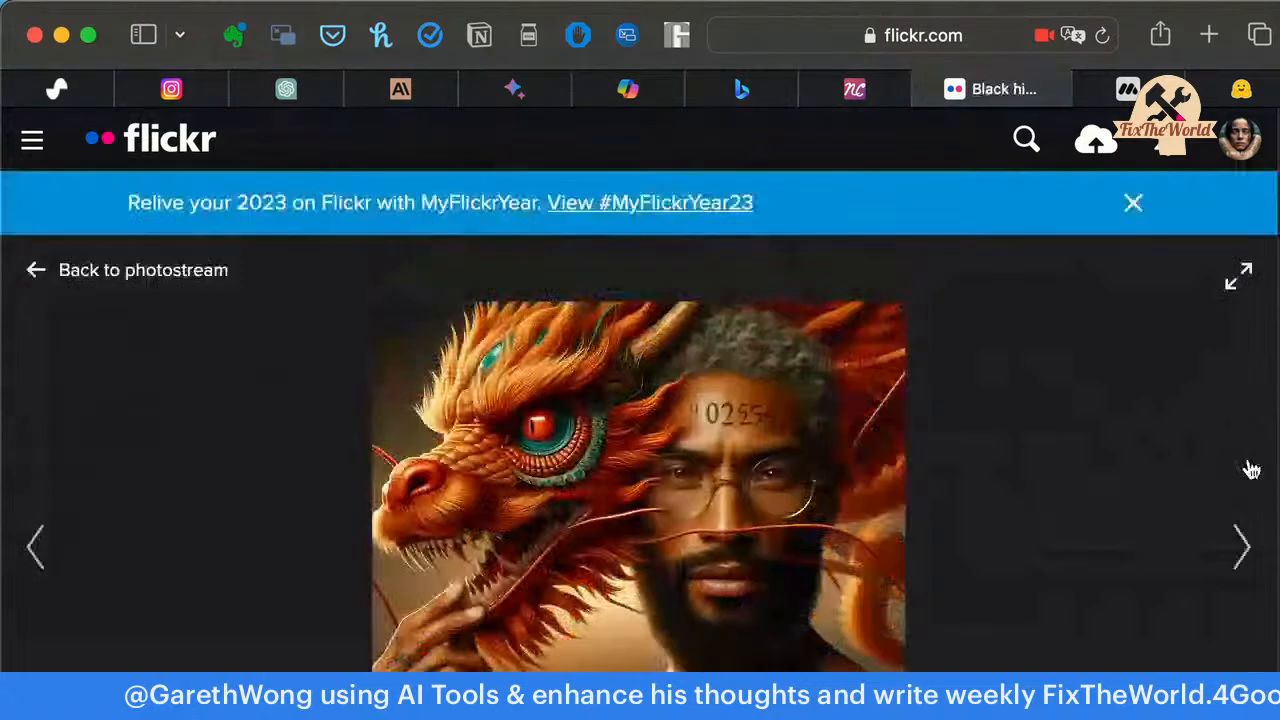
scroll(800, 491, down, 2)
scroll(801, 495, down, 2)
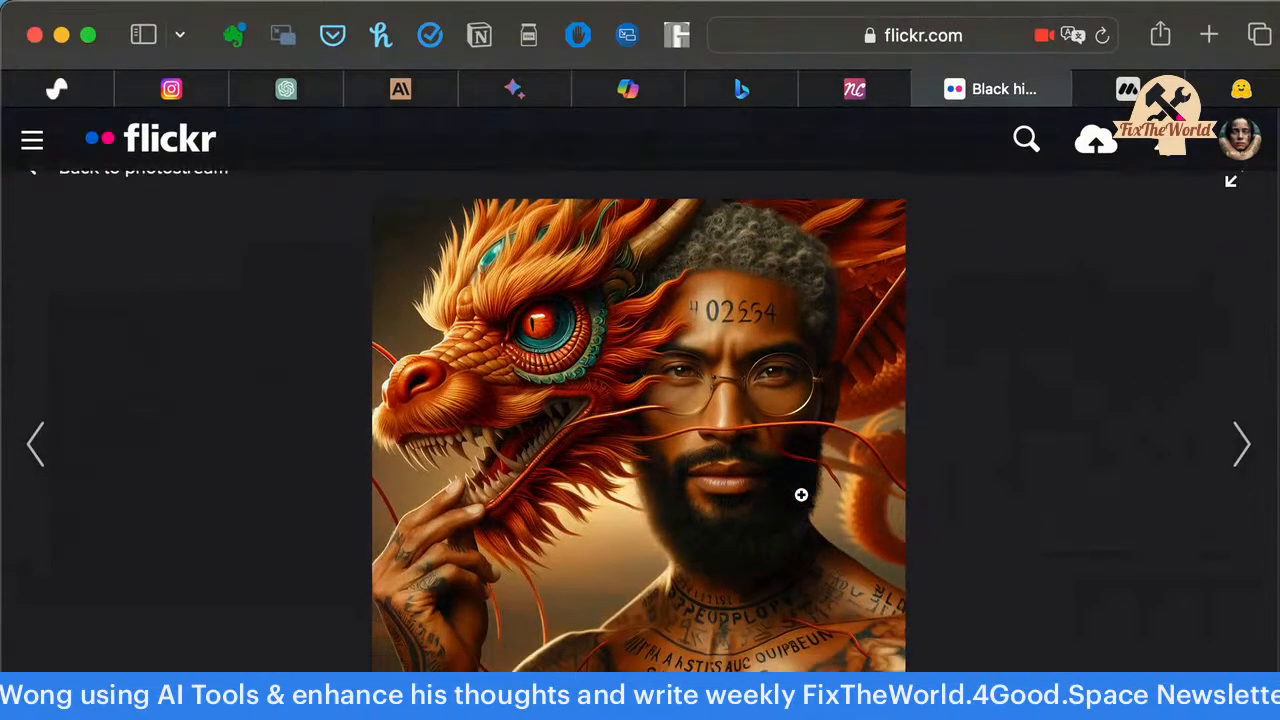
scroll(801, 495, up, 1)
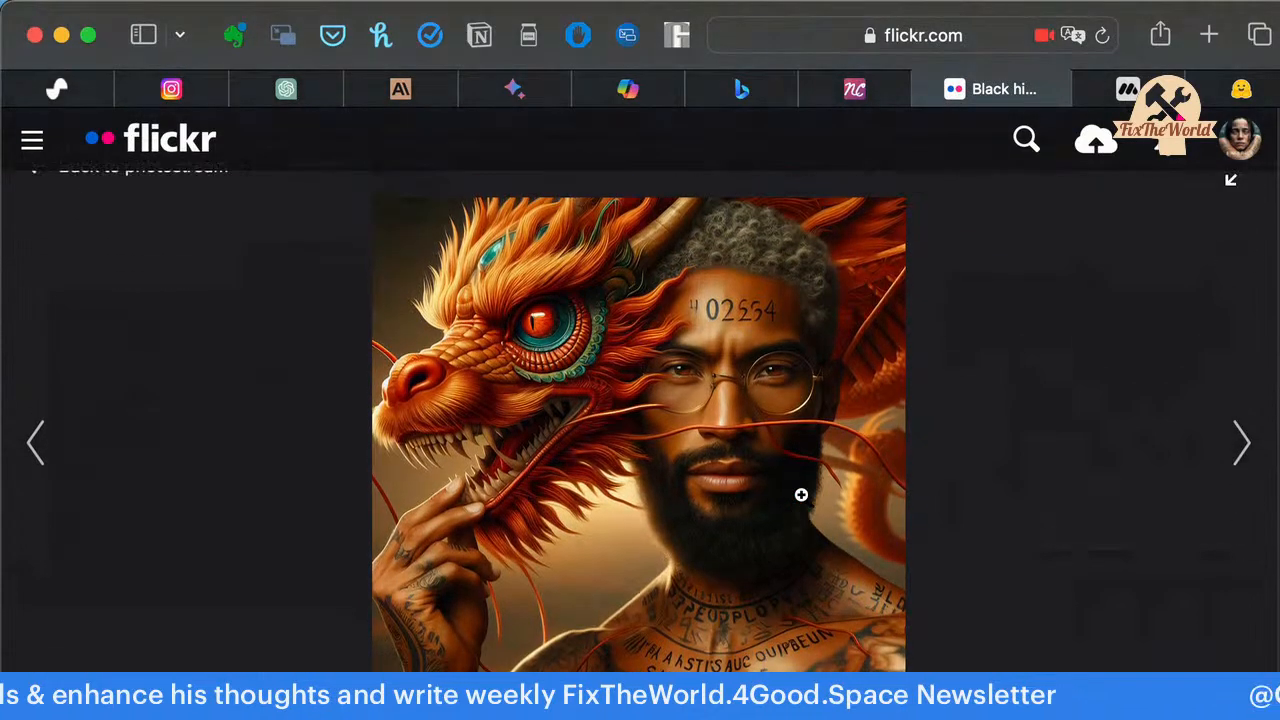
scroll(801, 495, up, 1)
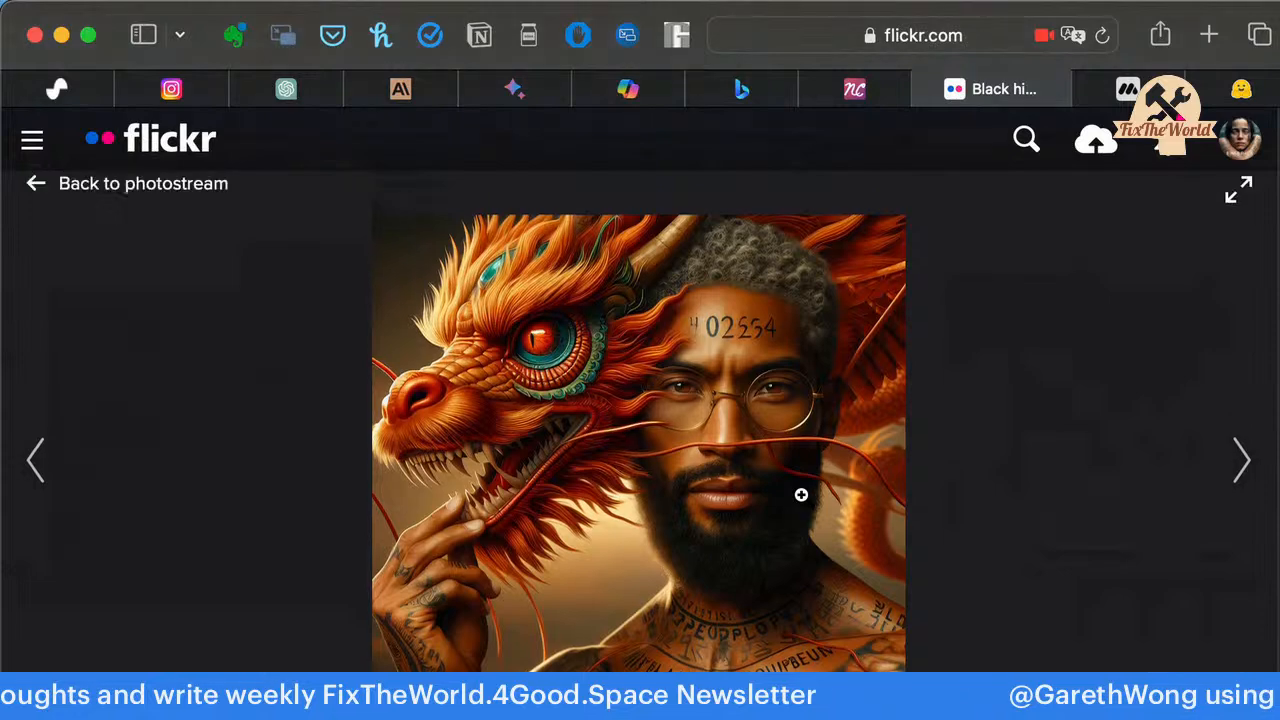
scroll(801, 495, down, 2)
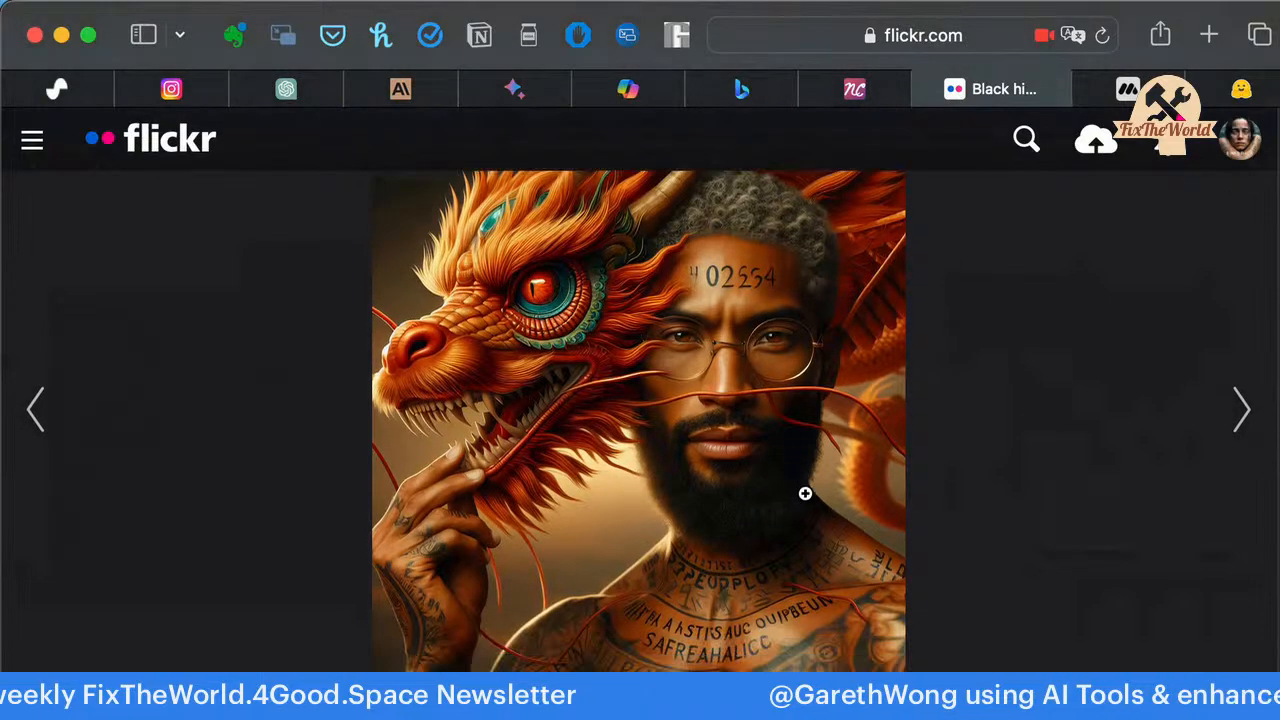
Go back to the golden dragon picture on Flickr and switch to the image upscaler showing its before-and-after comparison.
click(42, 434)
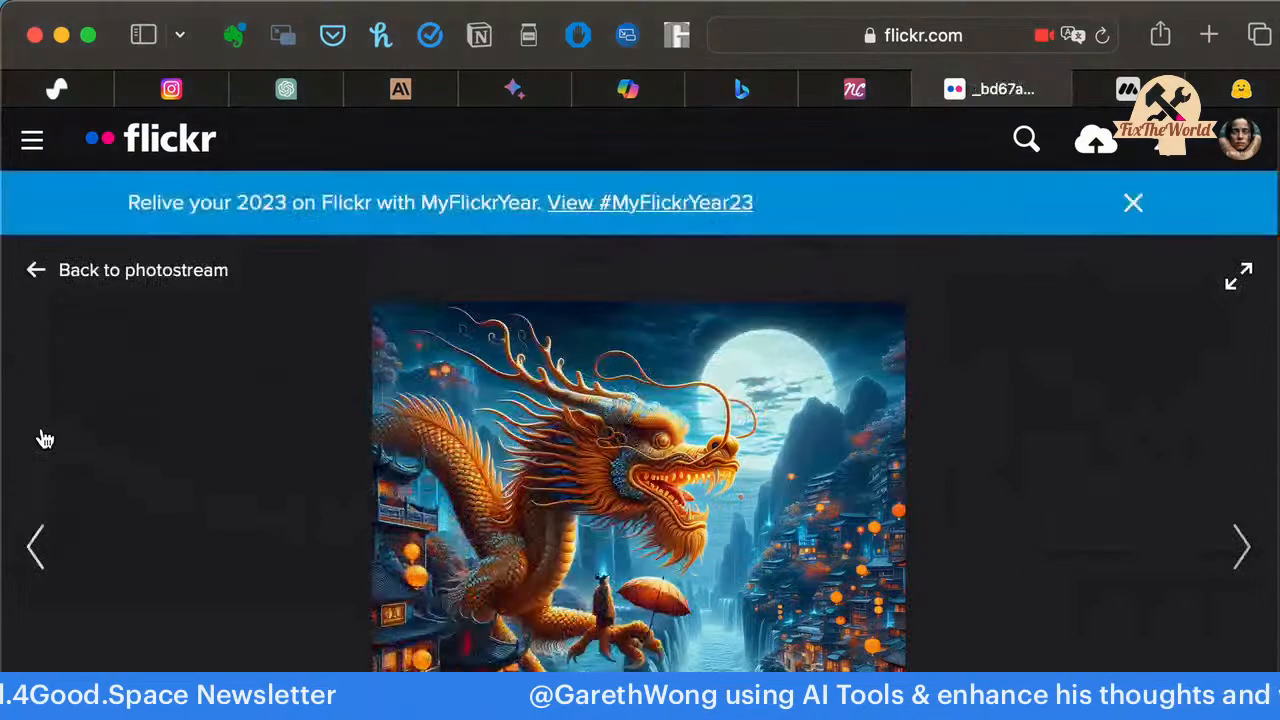
scroll(636, 449, down, 2)
key(super+Tab)
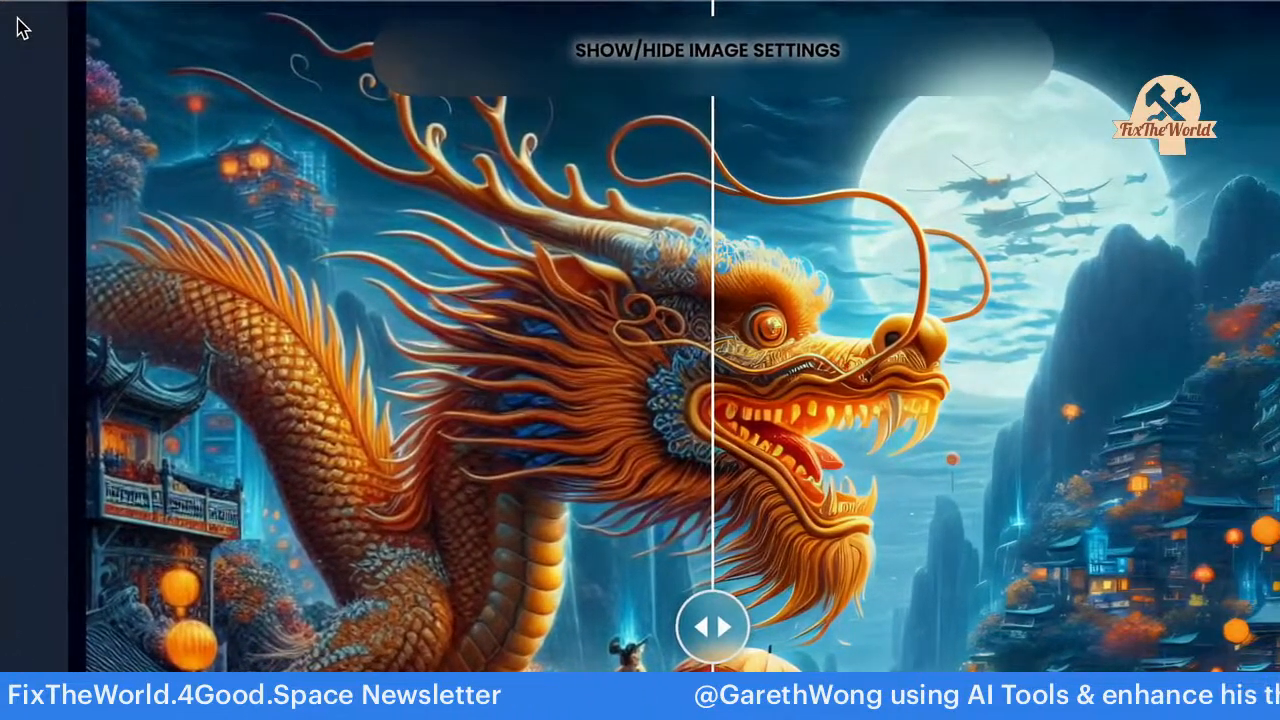
Compare the golden dragon picture before and after upscaling in Upscayl and switch to the 01-ai/Yi-34B model page on Hugging Face.
drag(709, 612, 714, 577)
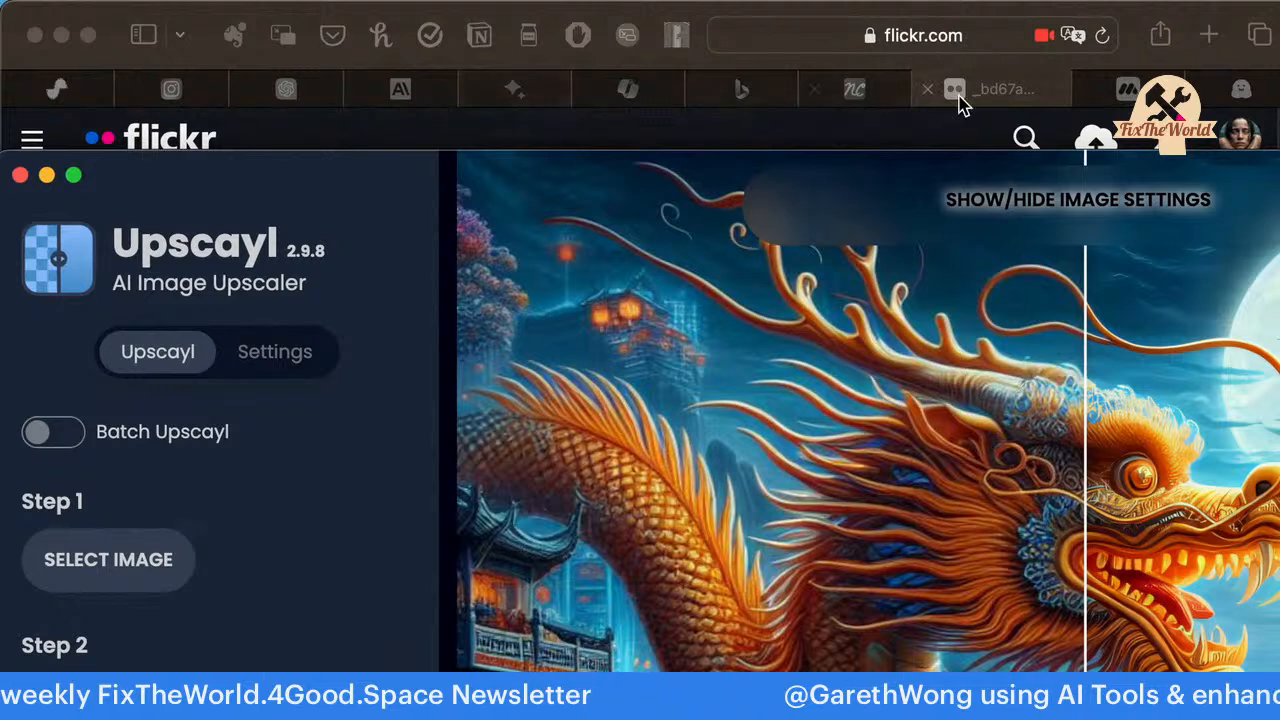
click(1140, 22)
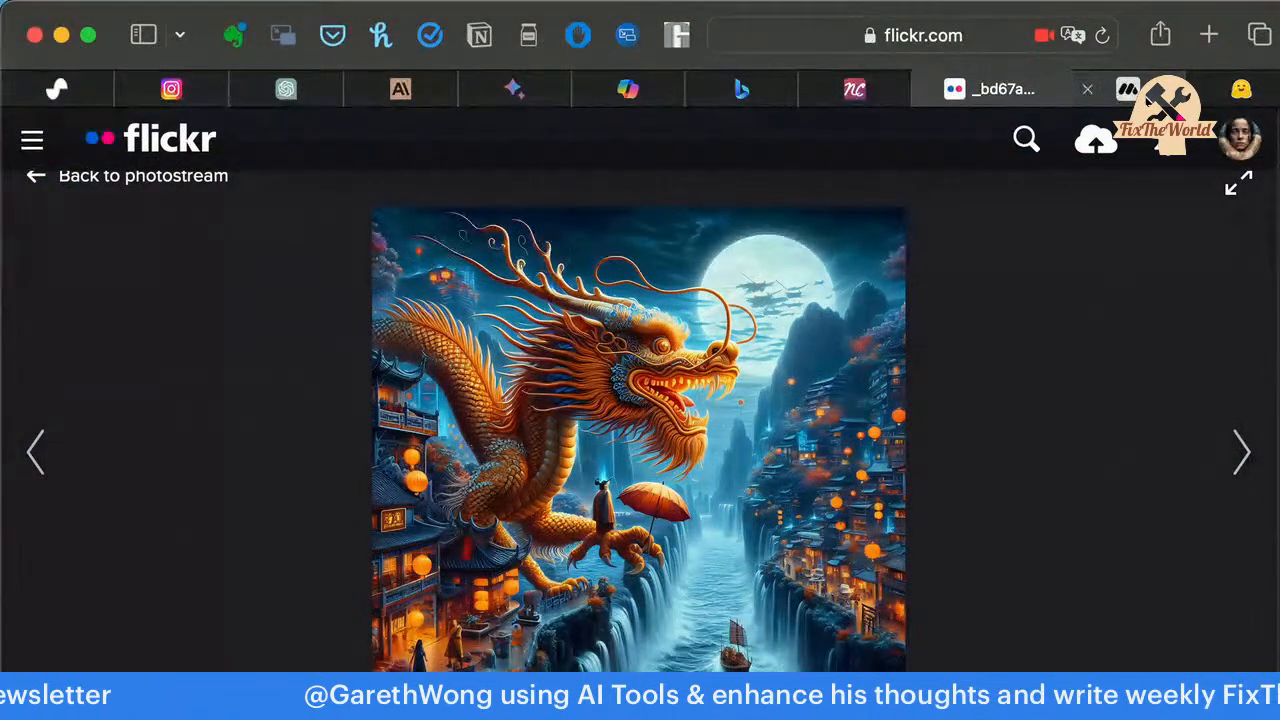
click(1128, 89)
click(1241, 89)
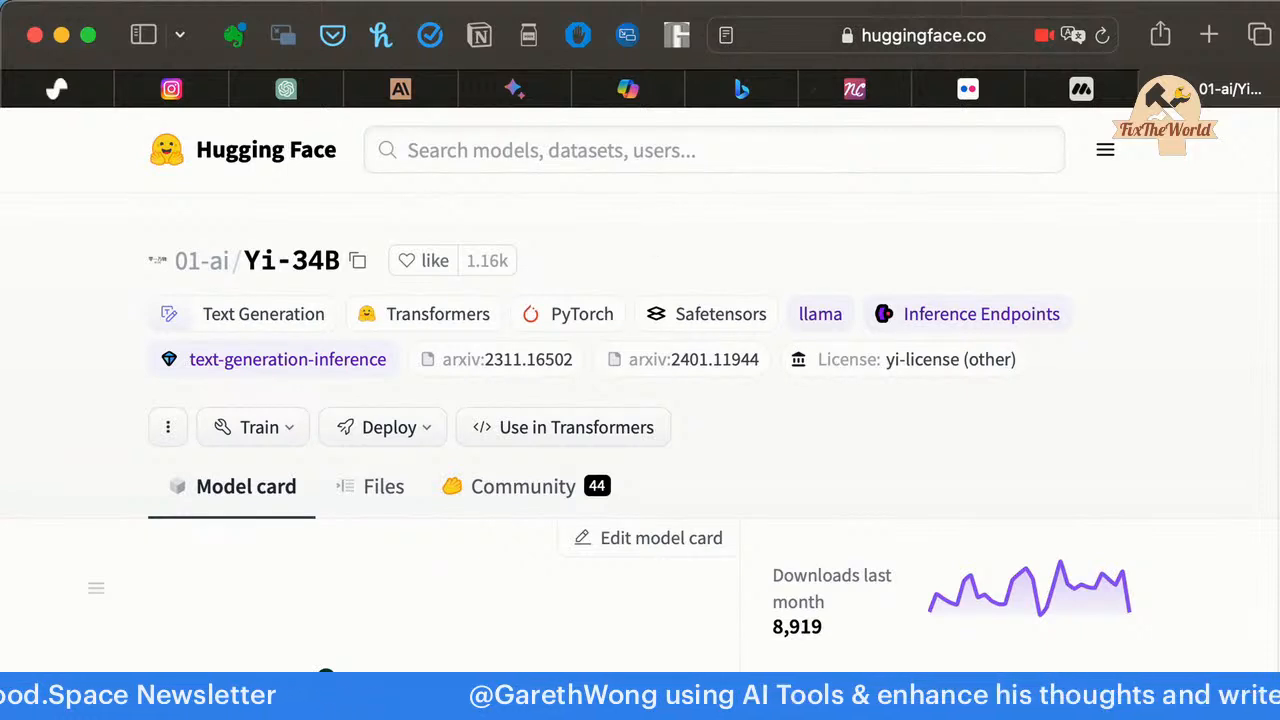
Examine the Yi-34B model card from its header and inference examples through the table of contents to the introduction, and return to its beginning.
key(super+Tab)
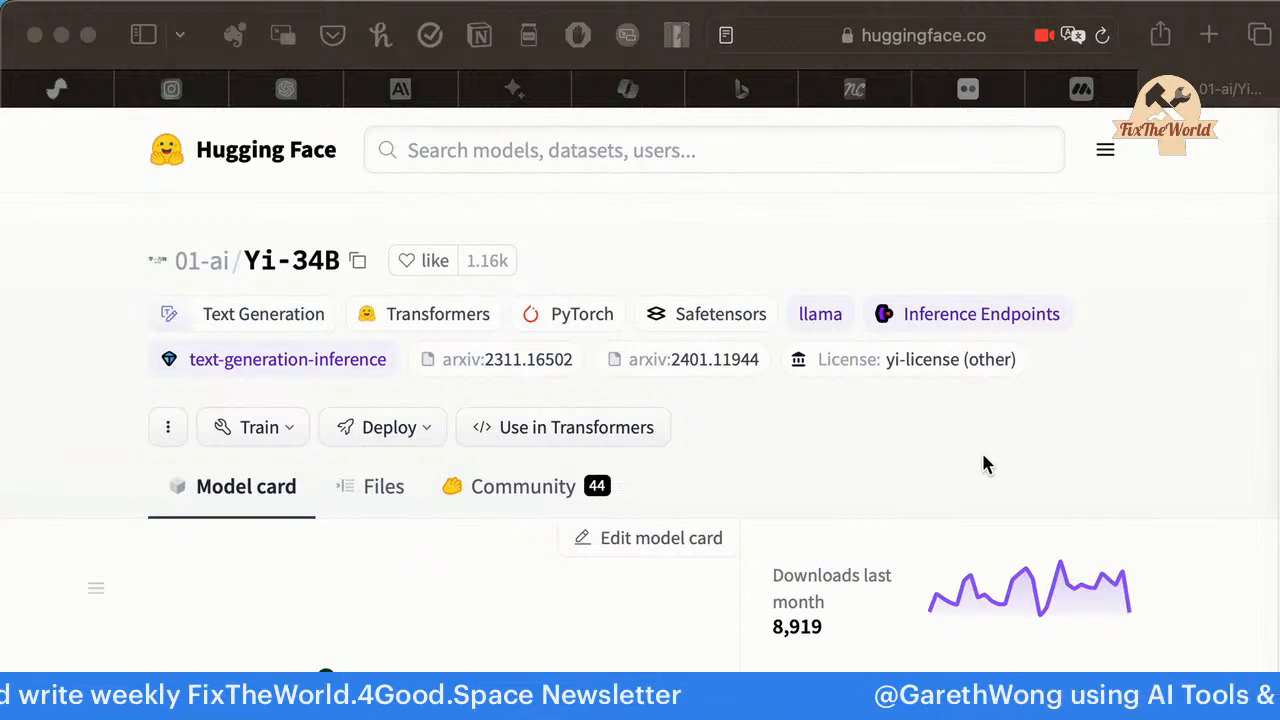
scroll(983, 456, down, 1)
scroll(983, 456, up, 1)
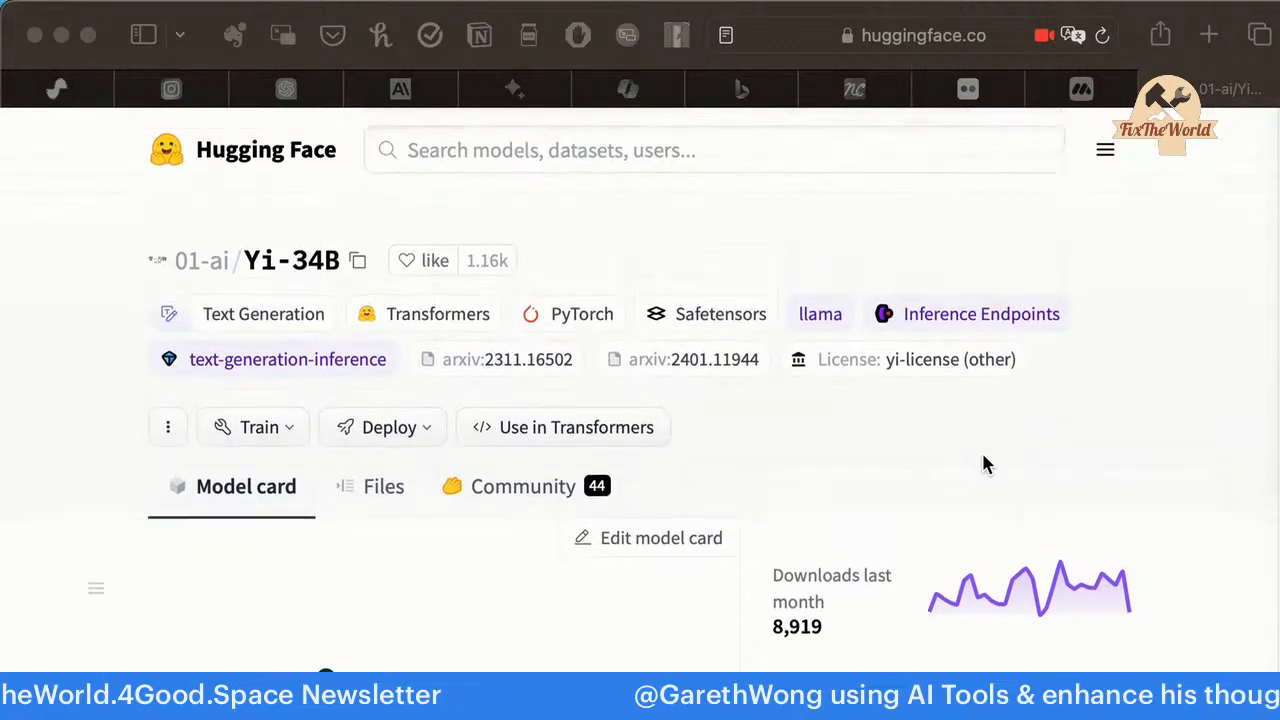
scroll(983, 462, down, 5)
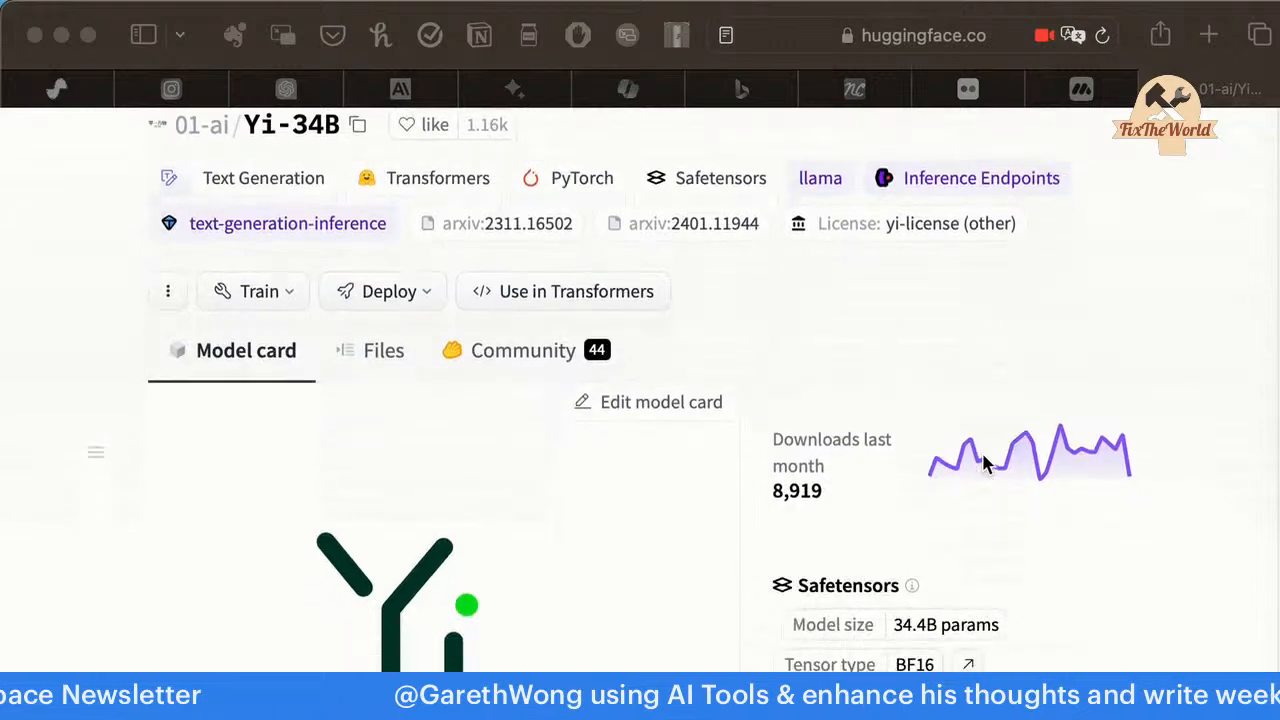
scroll(983, 462, down, 5)
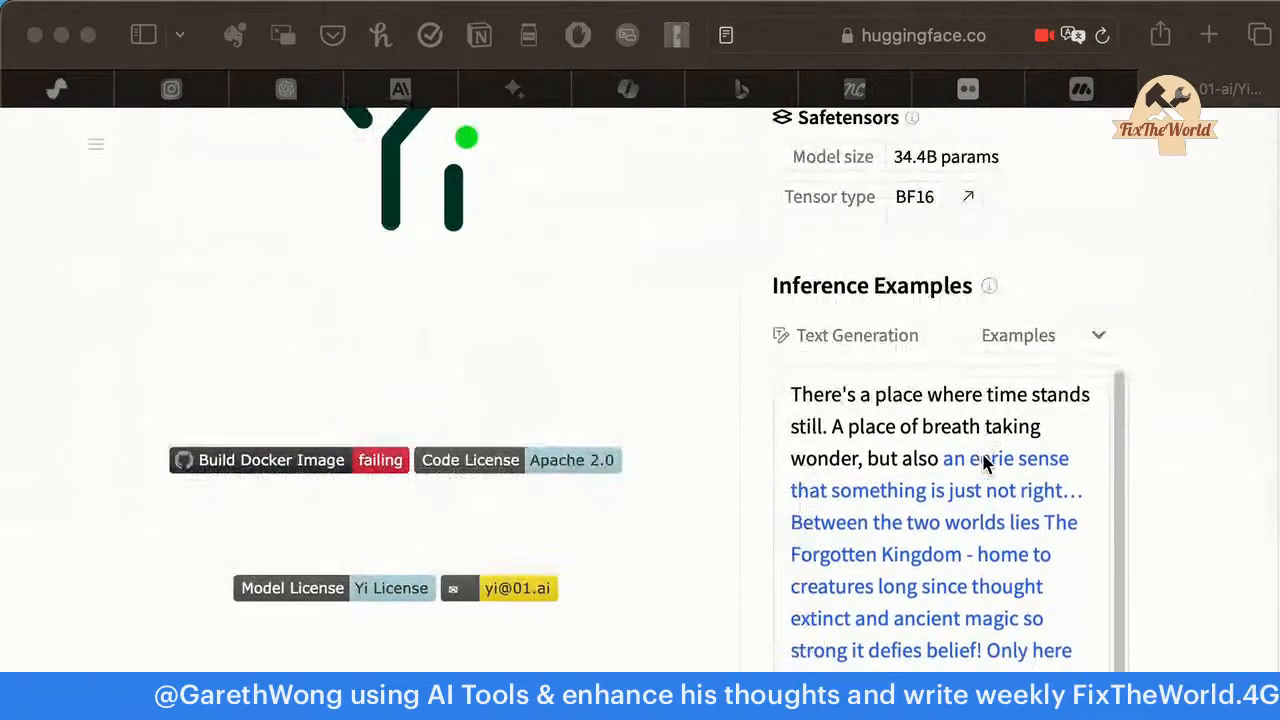
scroll(983, 462, down, 7)
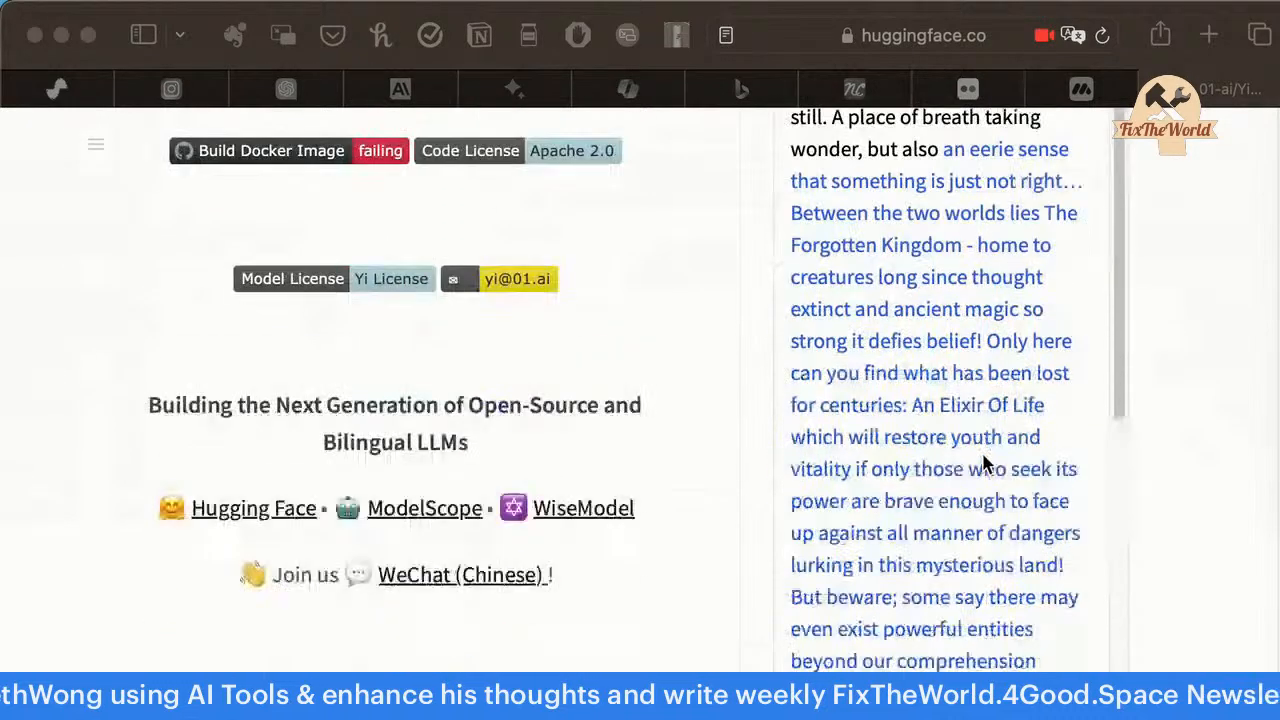
scroll(983, 462, down, 20)
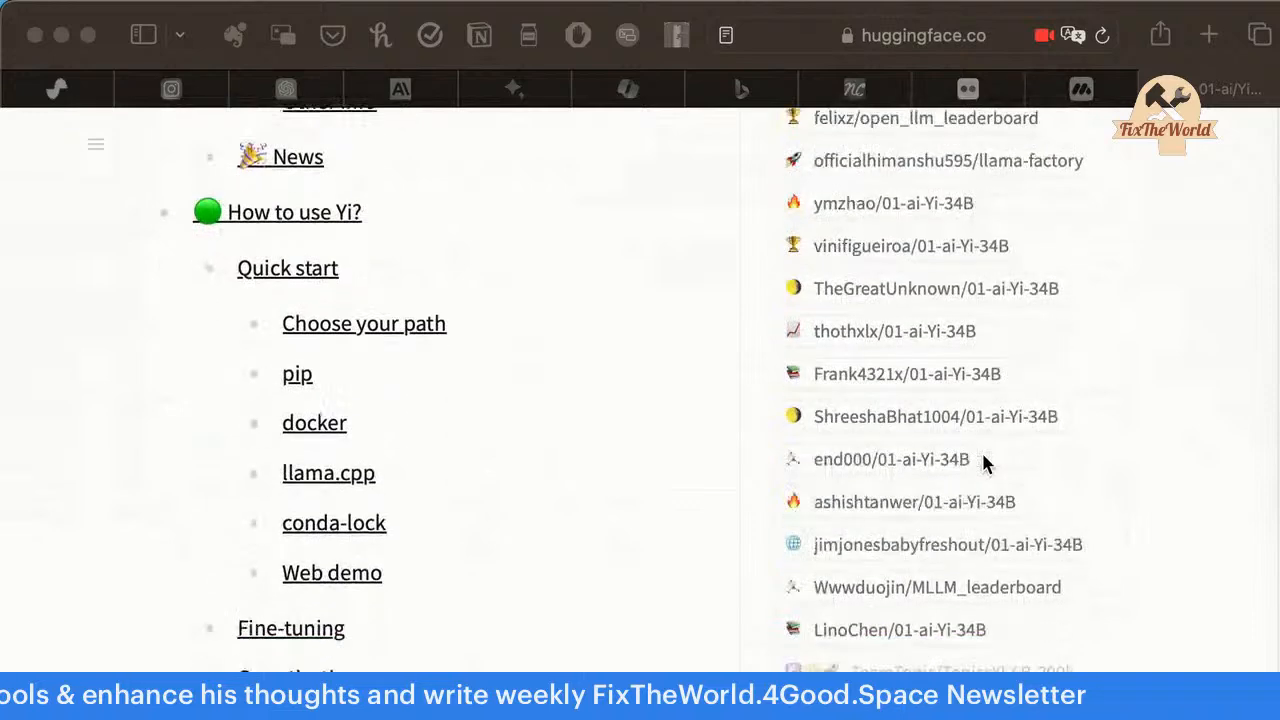
scroll(983, 462, down, 6)
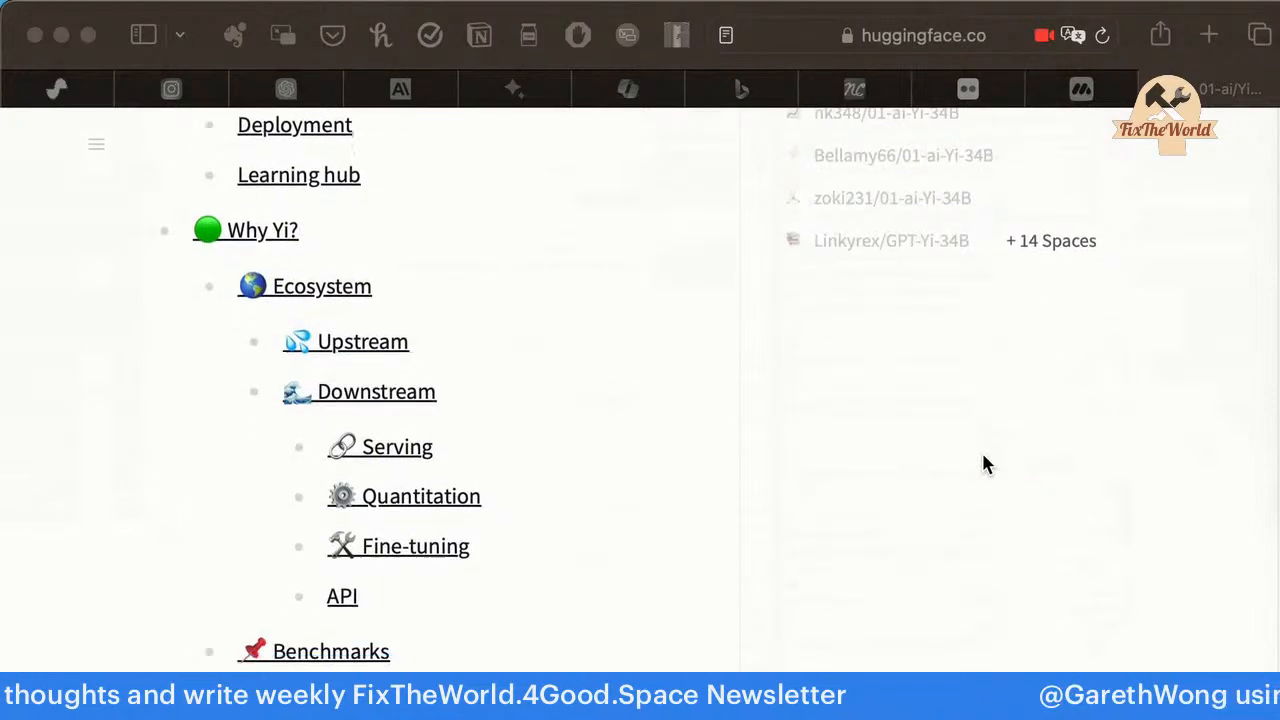
scroll(983, 463, down, 1)
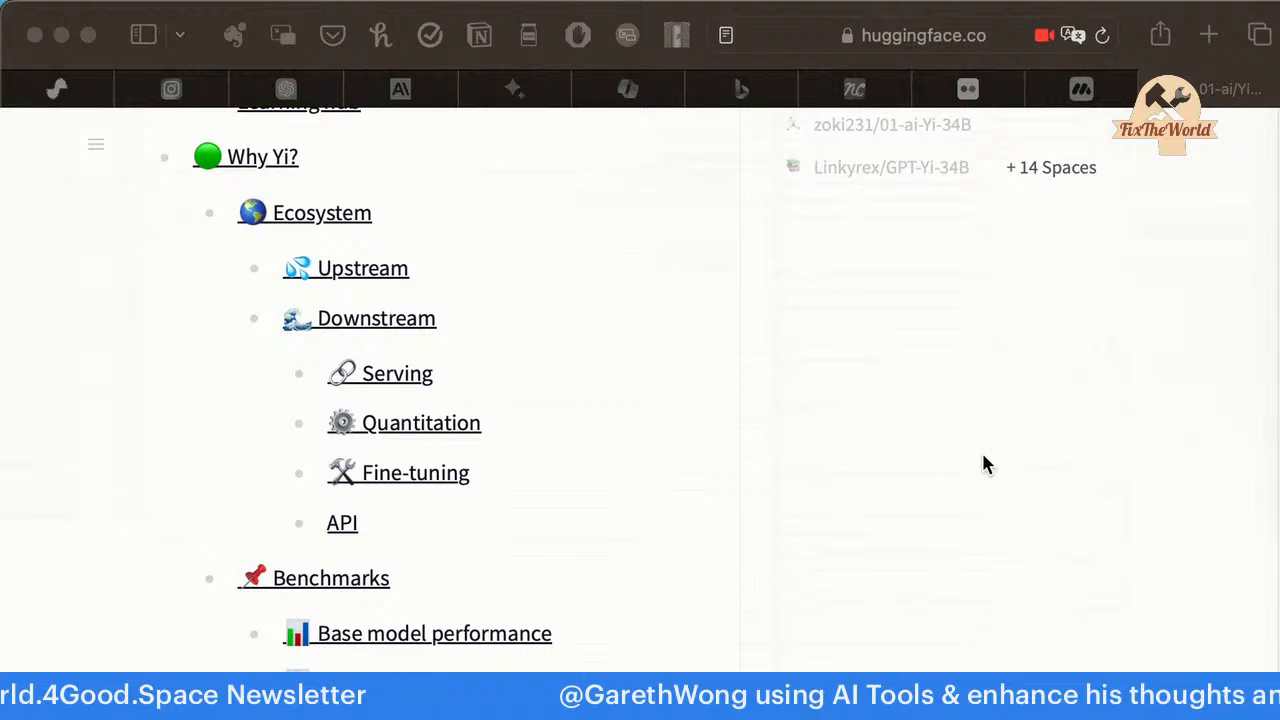
scroll(978, 529, down, 1)
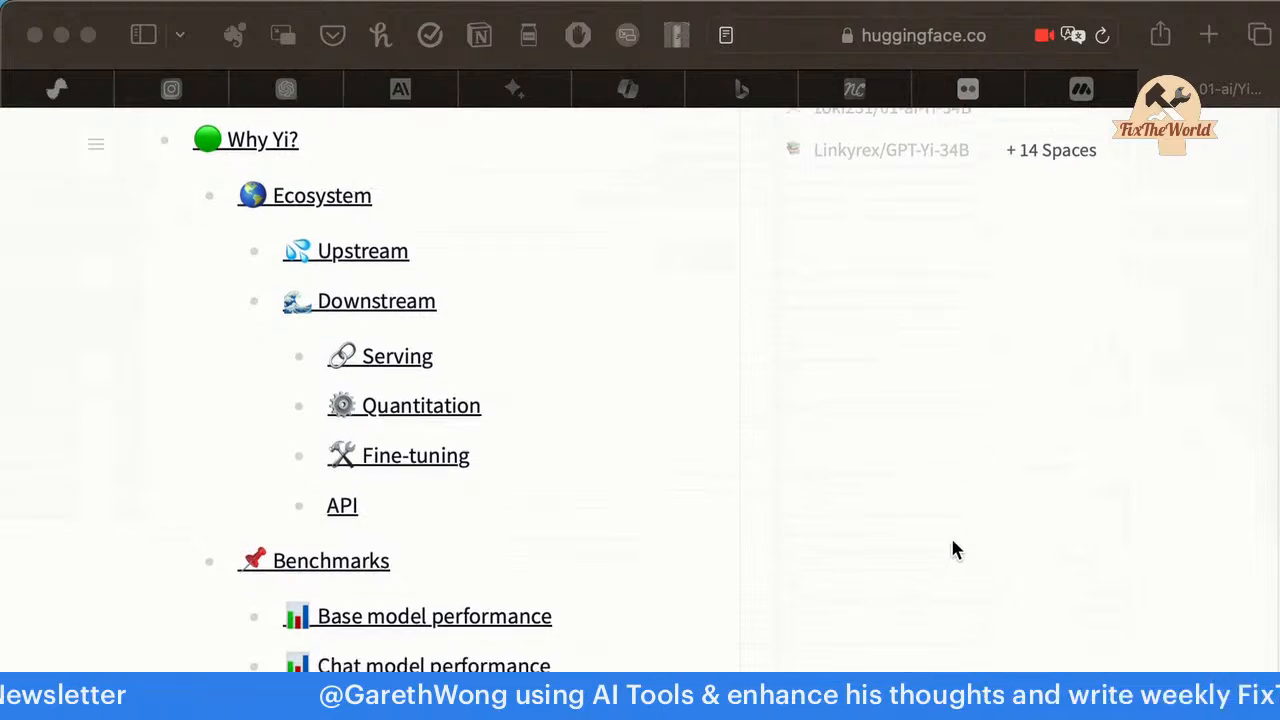
scroll(955, 548, down, 10)
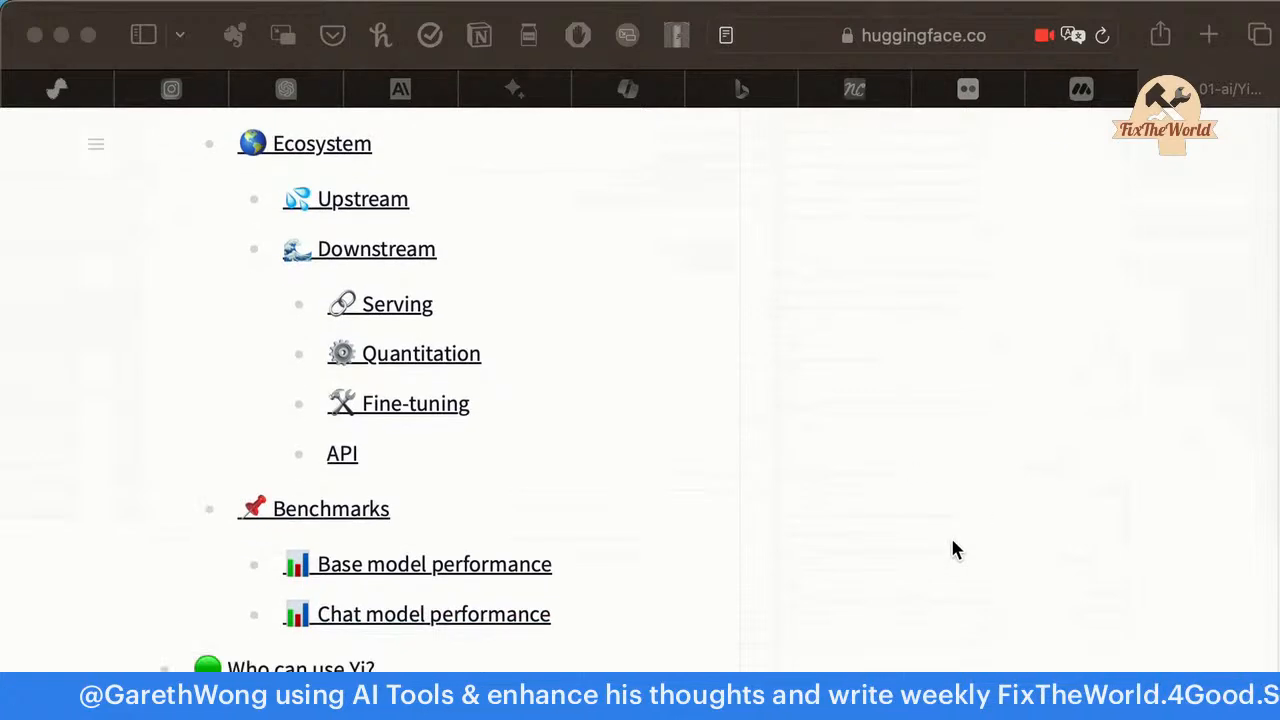
scroll(953, 548, down, 3)
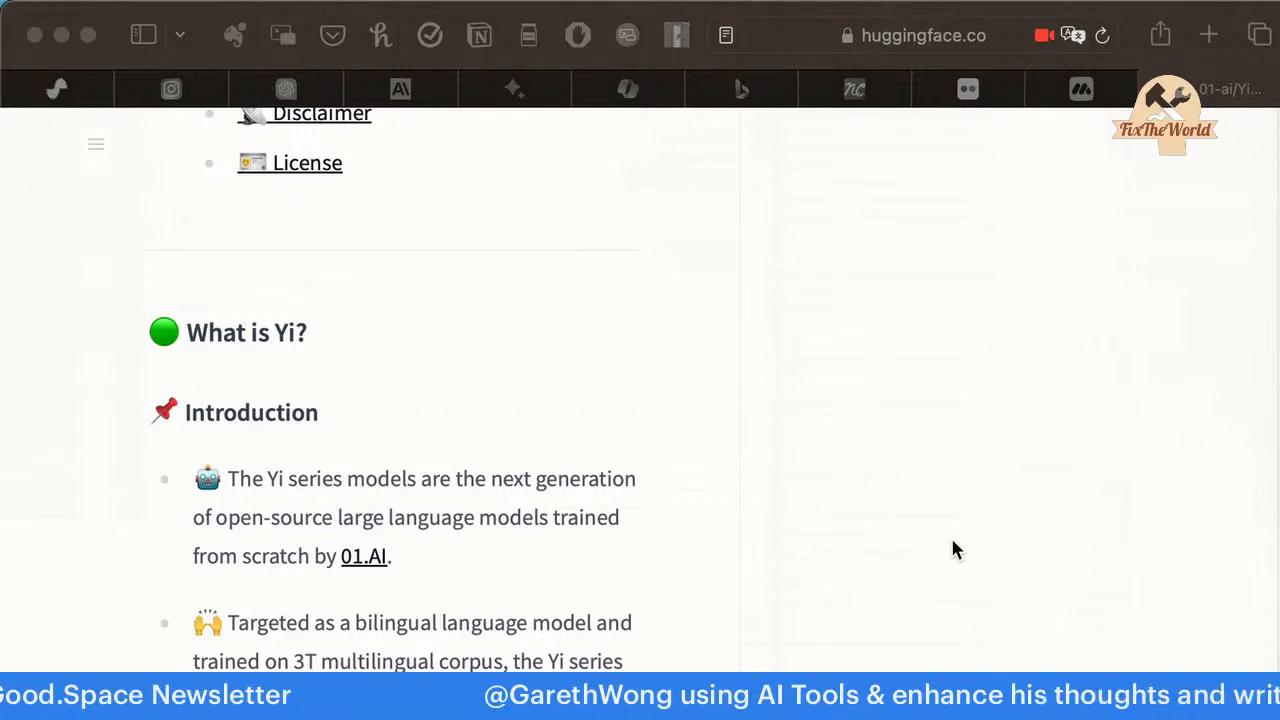
scroll(955, 550, up, 15)
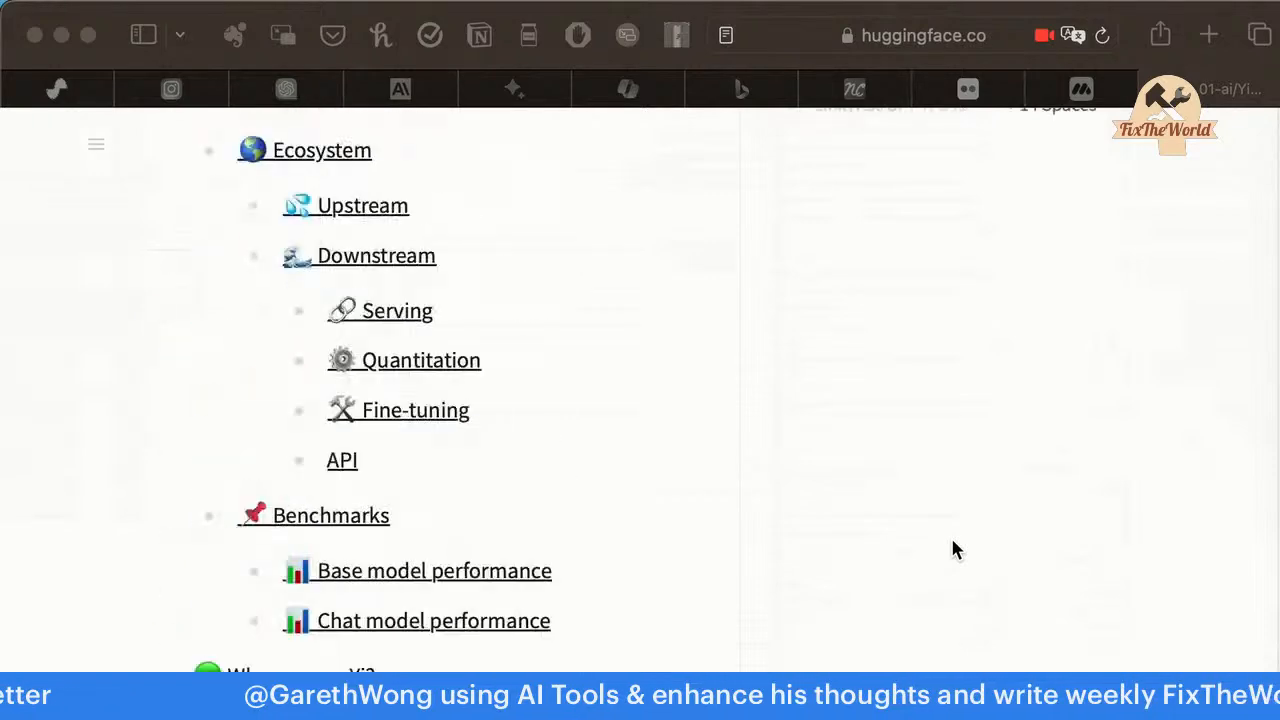
scroll(948, 567, up, 2)
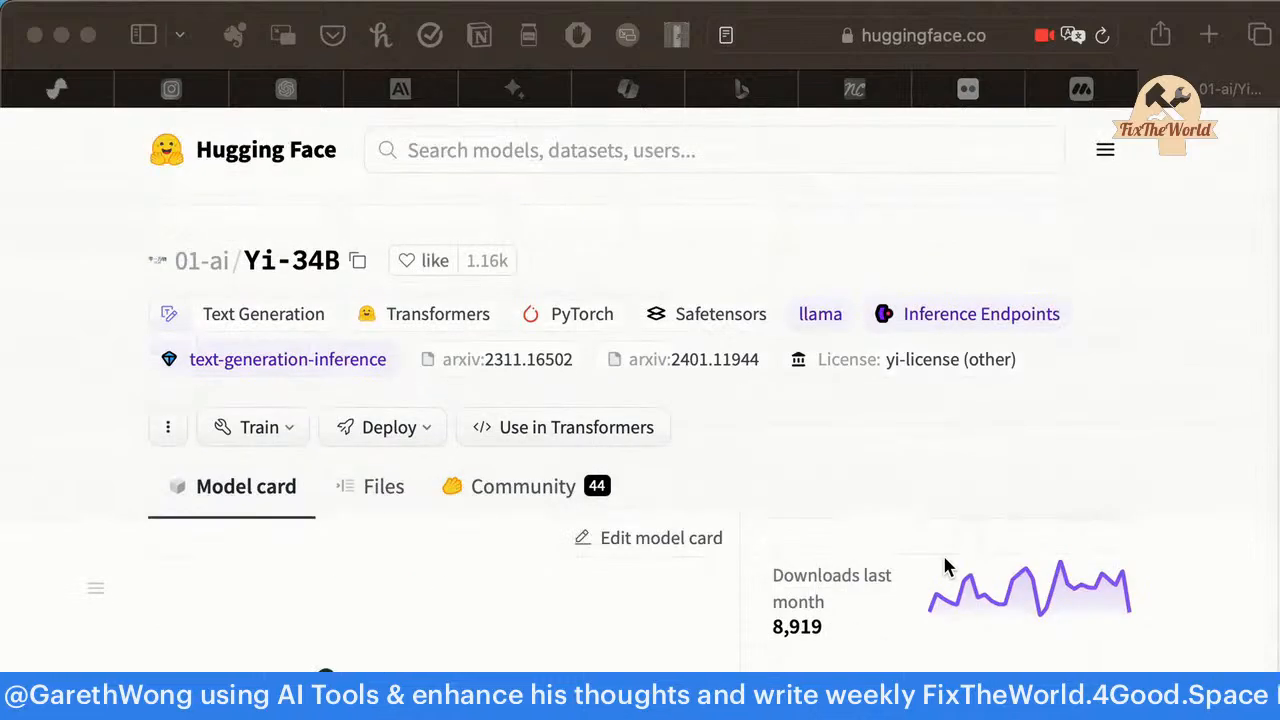